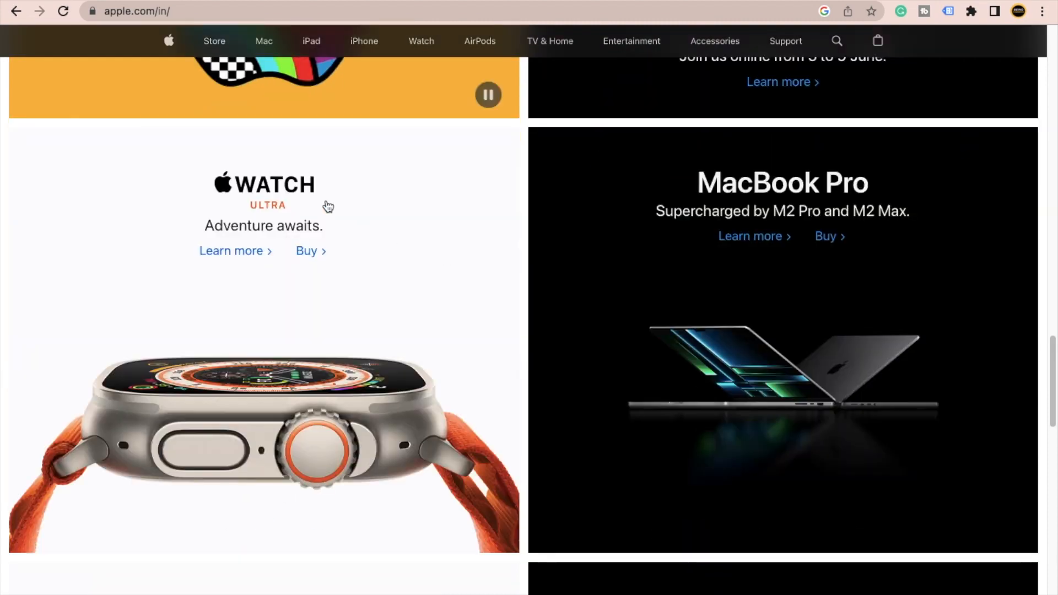
{"action": "scroll", "coordinate": [530, 253], "scroll_direction": "down", "scroll_amount": 3}
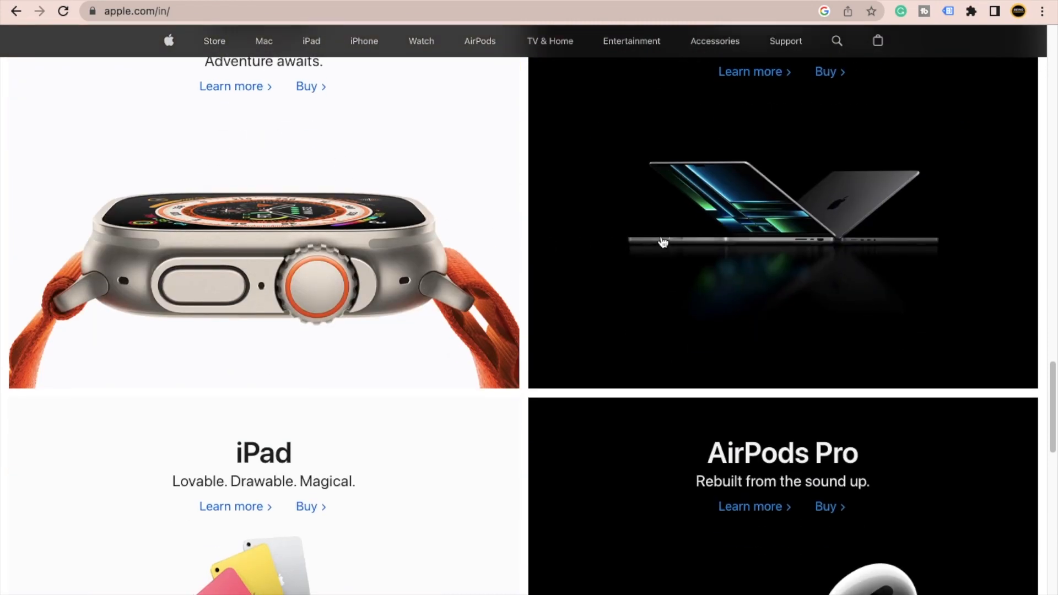
- Scroll through apple.com in Chrome, then open a blank new tab showing the Google homepage
{"action": "scroll", "coordinate": [634, 237], "scroll_direction": "up", "scroll_amount": 10}
{"action": "scroll", "coordinate": [606, 221], "scroll_direction": "up", "scroll_amount": 12}
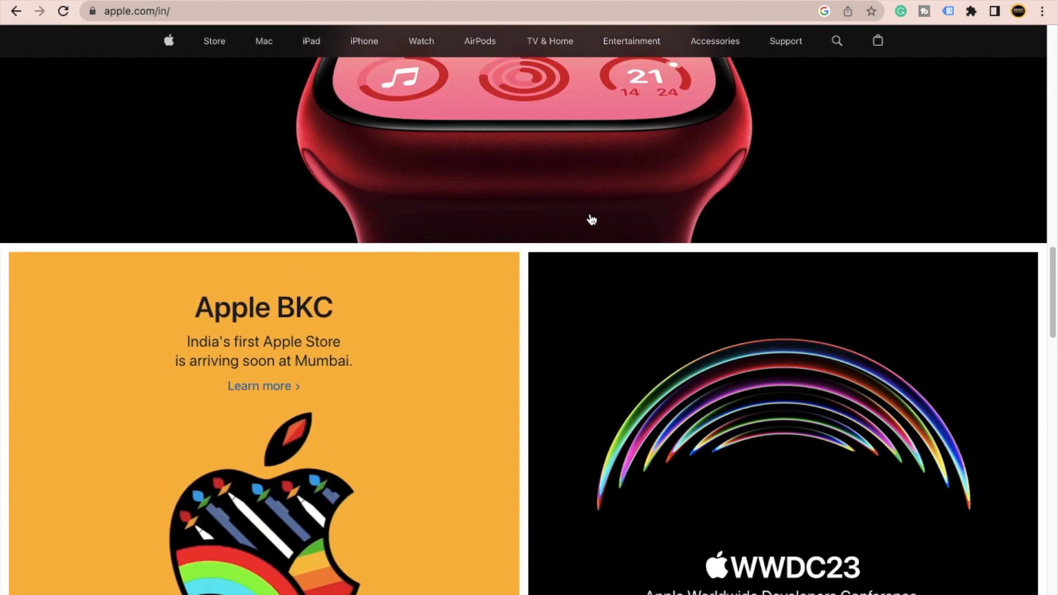
{"action": "scroll", "coordinate": [595, 220], "scroll_direction": "up", "scroll_amount": 6}
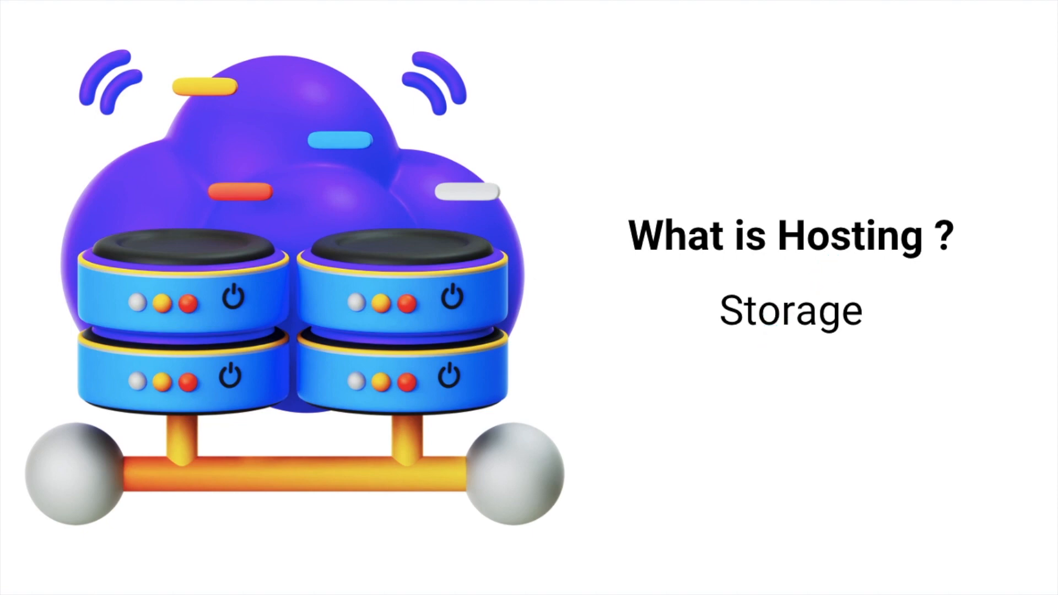
{"action": "key", "text": "ctrl+Left"}
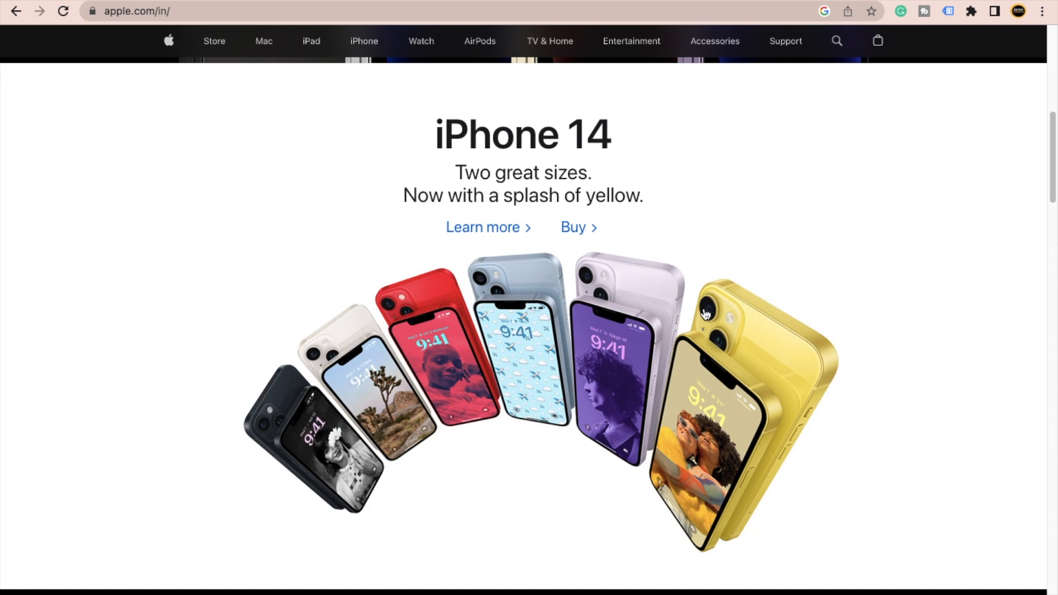
{"action": "scroll", "coordinate": [705, 314], "scroll_direction": "down", "scroll_amount": 3}
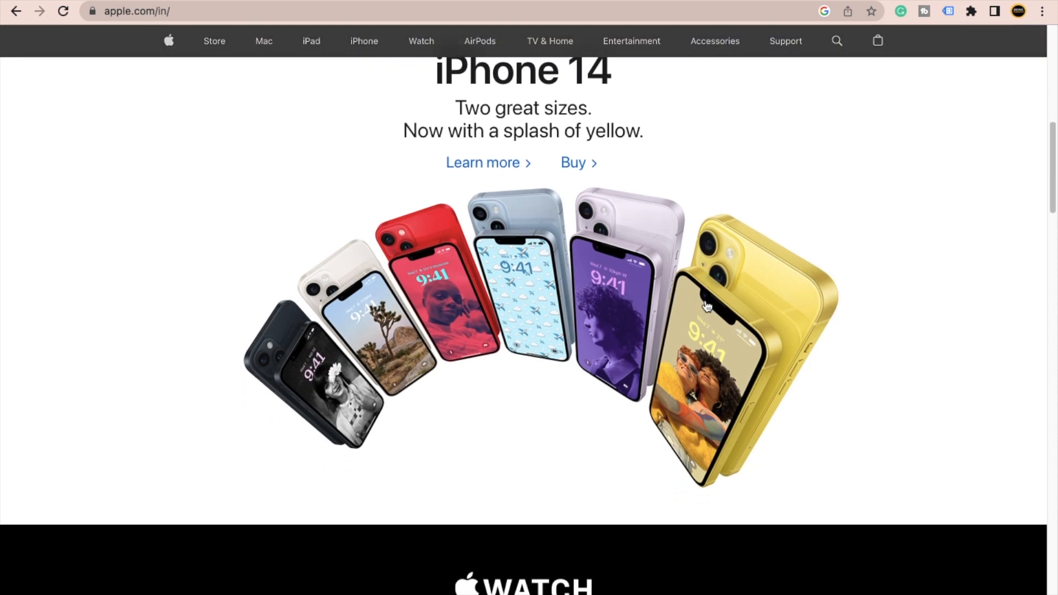
{"action": "scroll", "coordinate": [708, 307], "scroll_direction": "down", "scroll_amount": 2}
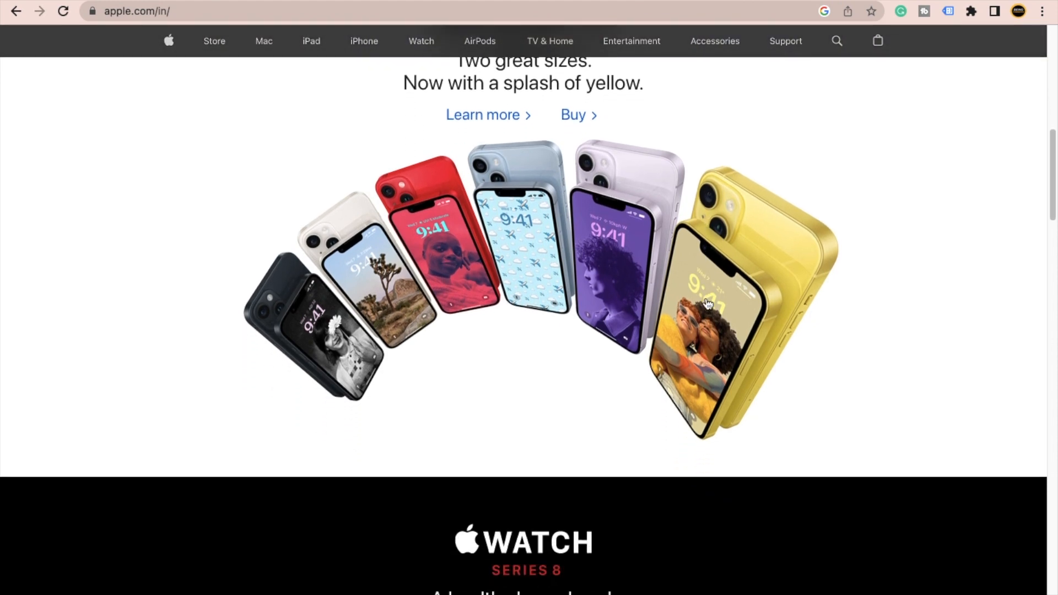
{"action": "scroll", "coordinate": [707, 303], "scroll_direction": "down", "scroll_amount": 8}
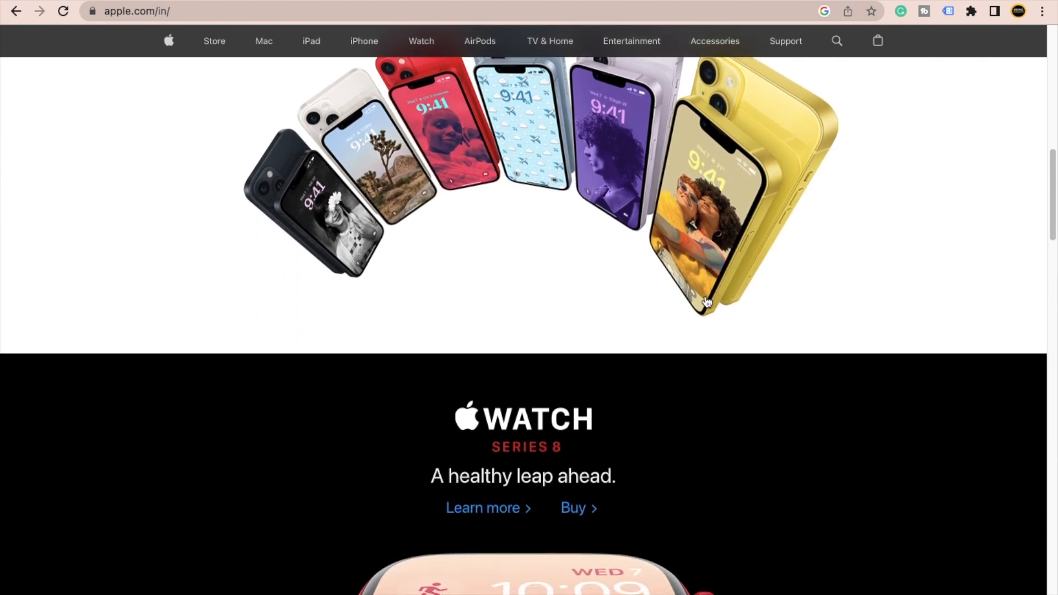
{"action": "scroll", "coordinate": [707, 302], "scroll_direction": "down", "scroll_amount": 9}
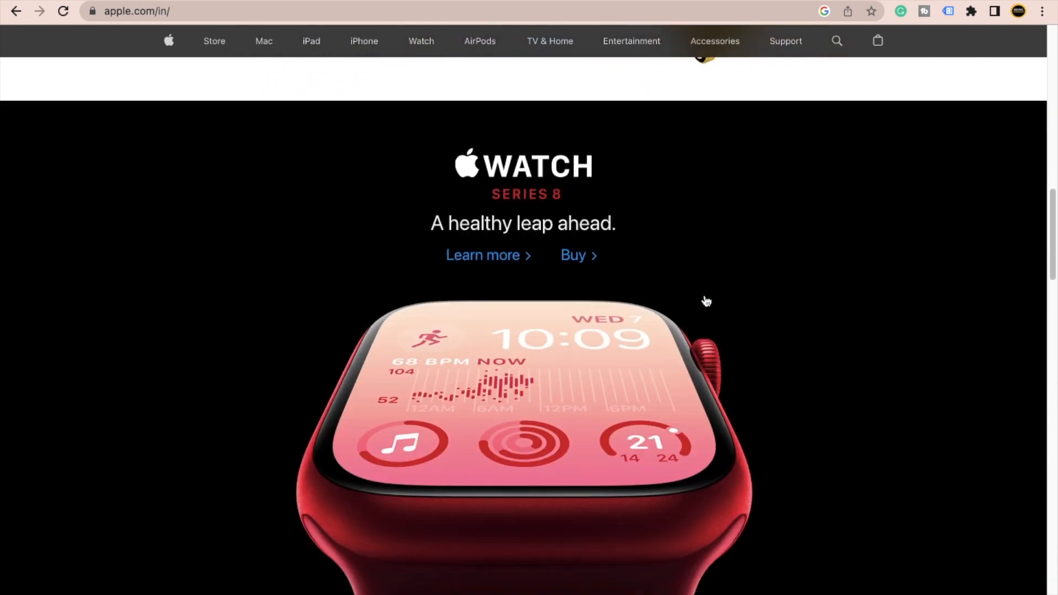
{"action": "scroll", "coordinate": [707, 302], "scroll_direction": "down", "scroll_amount": 14}
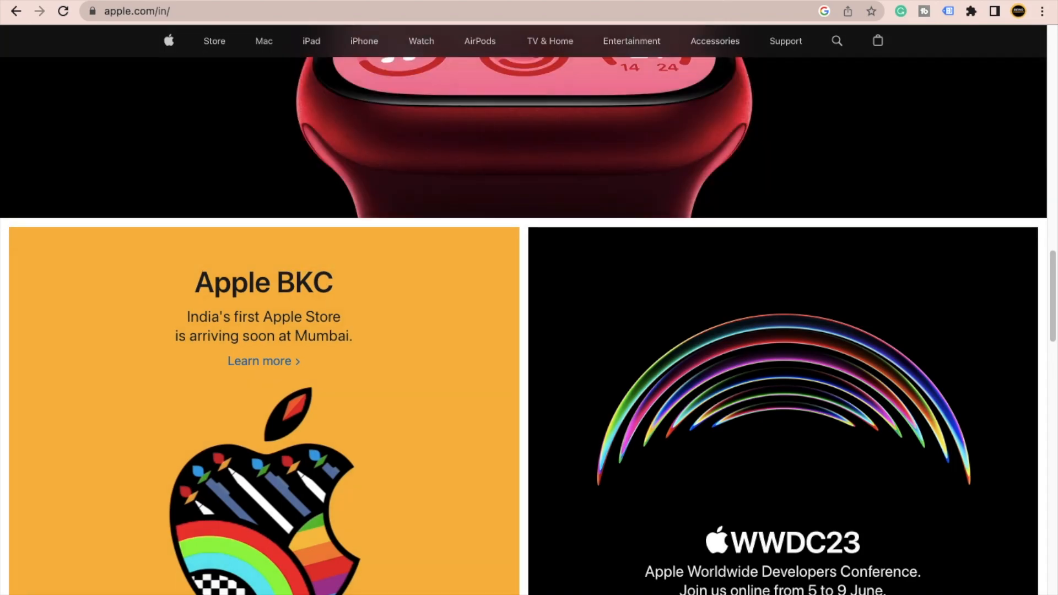
{"action": "left_click", "coordinate": [721, 0]}
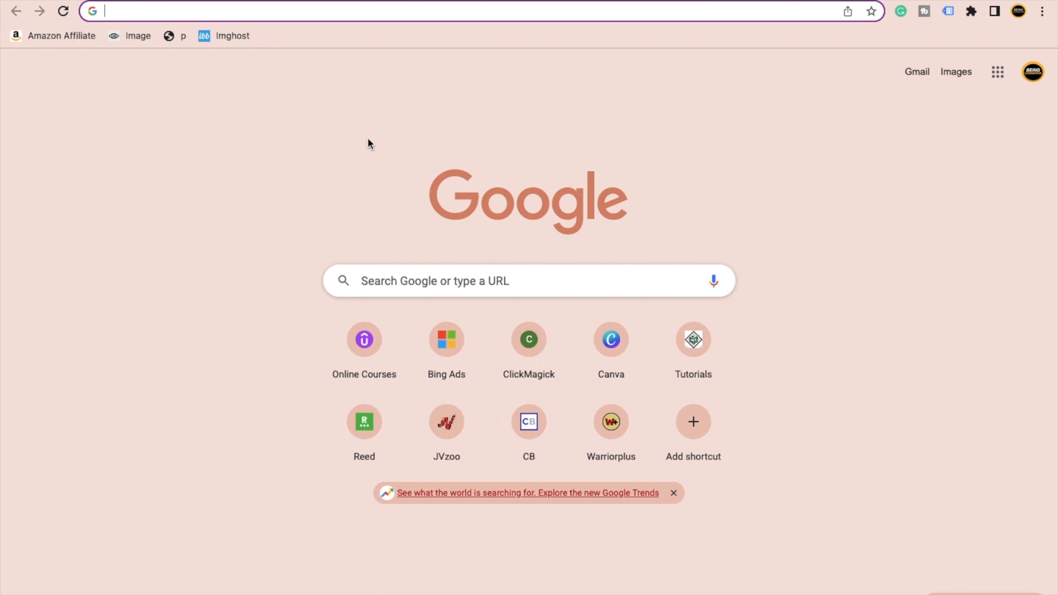
- Load hostinger.com/beingcommerce to reach Hostinger's Summer Sale hosting page at ₹149.00/mo
{"action": "type", "text": "my-link.i"}
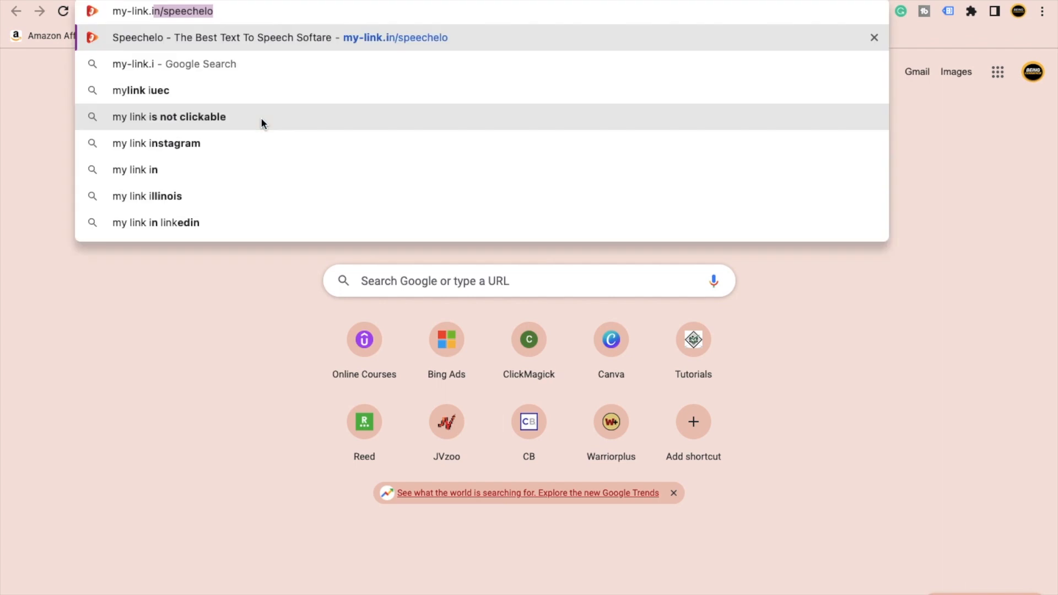
{"action": "key", "text": "super+BackSpace"}
{"action": "type", "text": "h"}
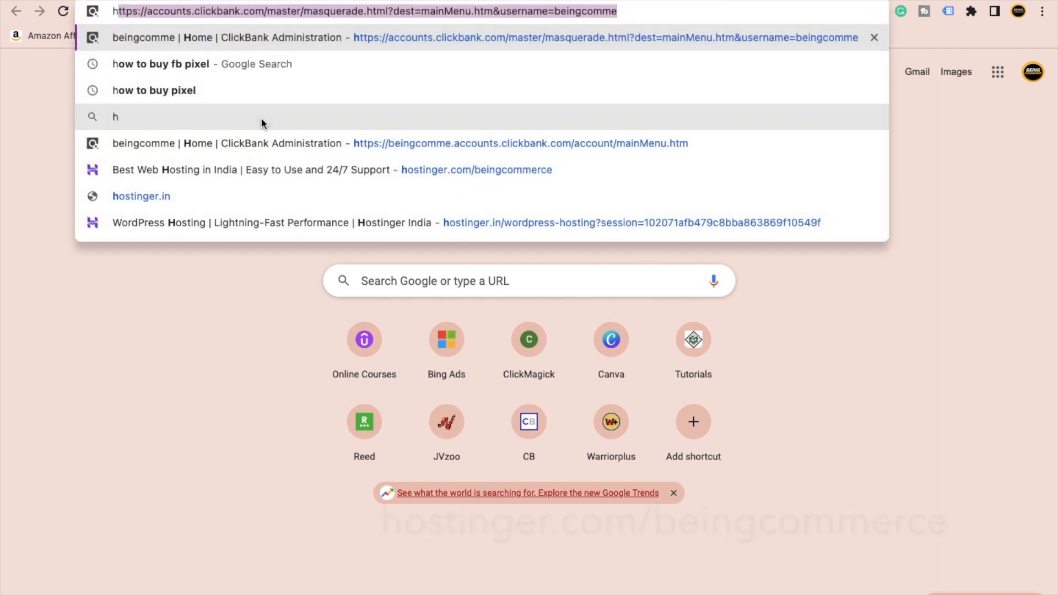
{"action": "type", "text": "ostinger"}
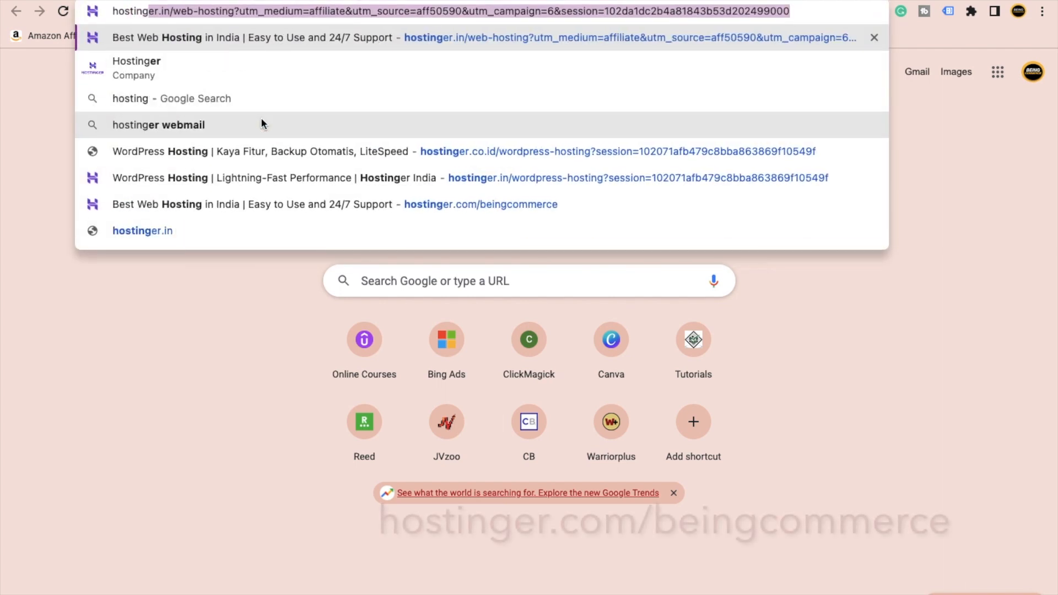
{"action": "type", "text": ".com"}
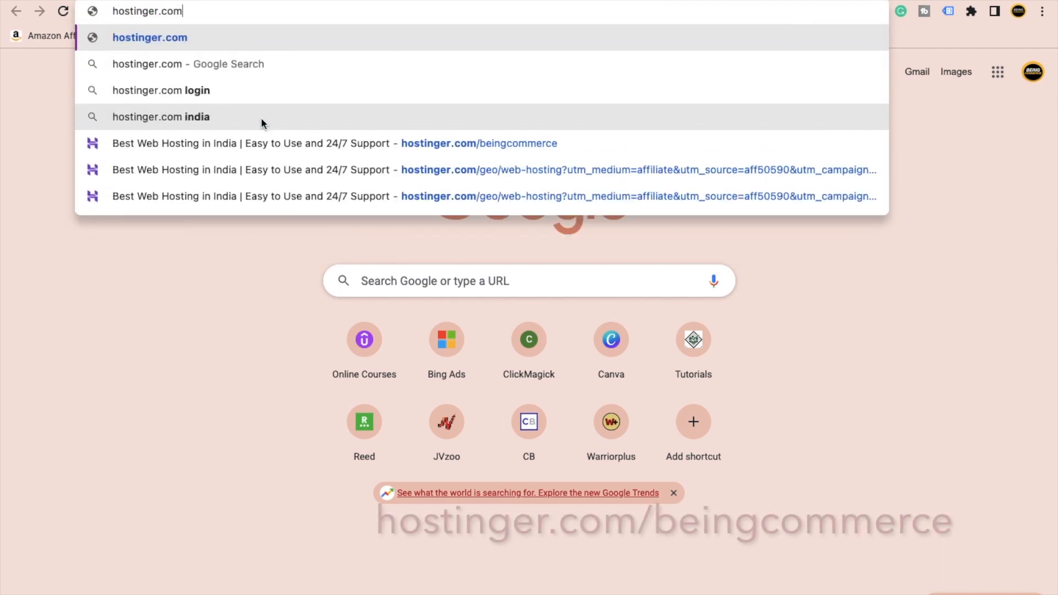
{"action": "type", "text": "/b"}
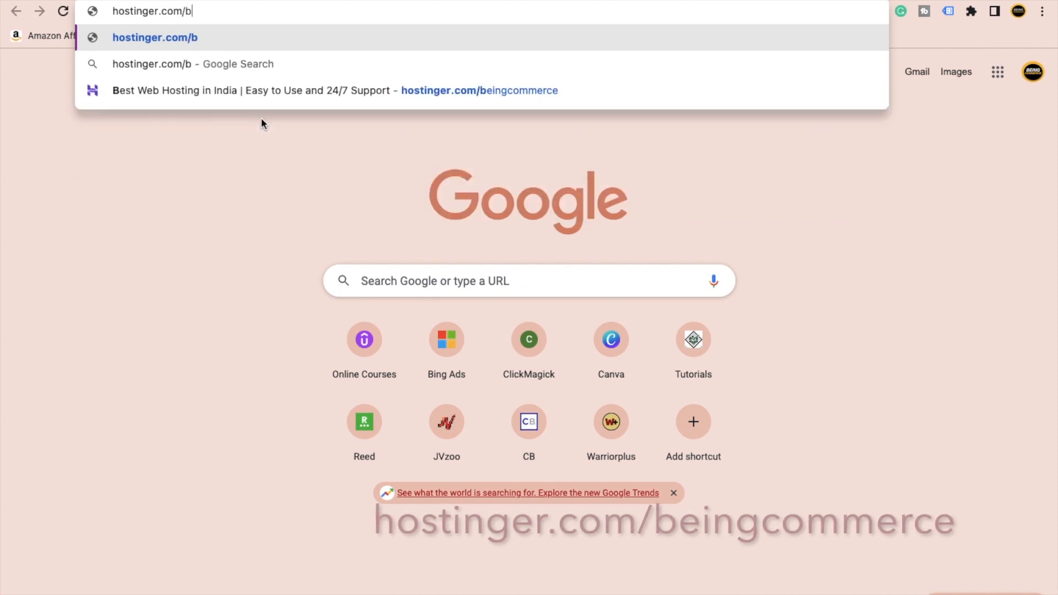
{"action": "type", "text": "eingcommerce"}
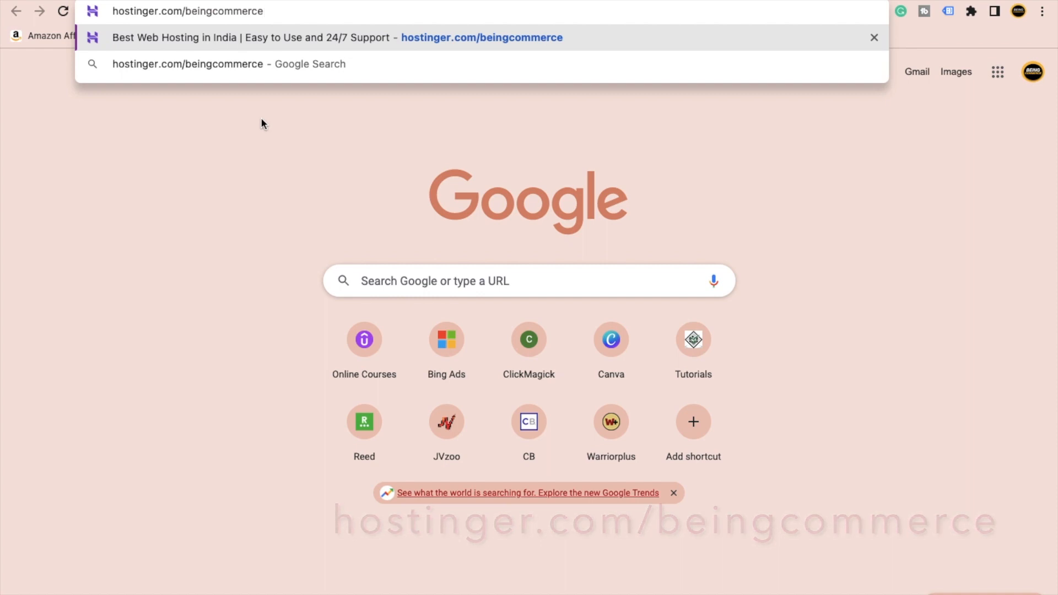
{"action": "key", "text": "Return"}
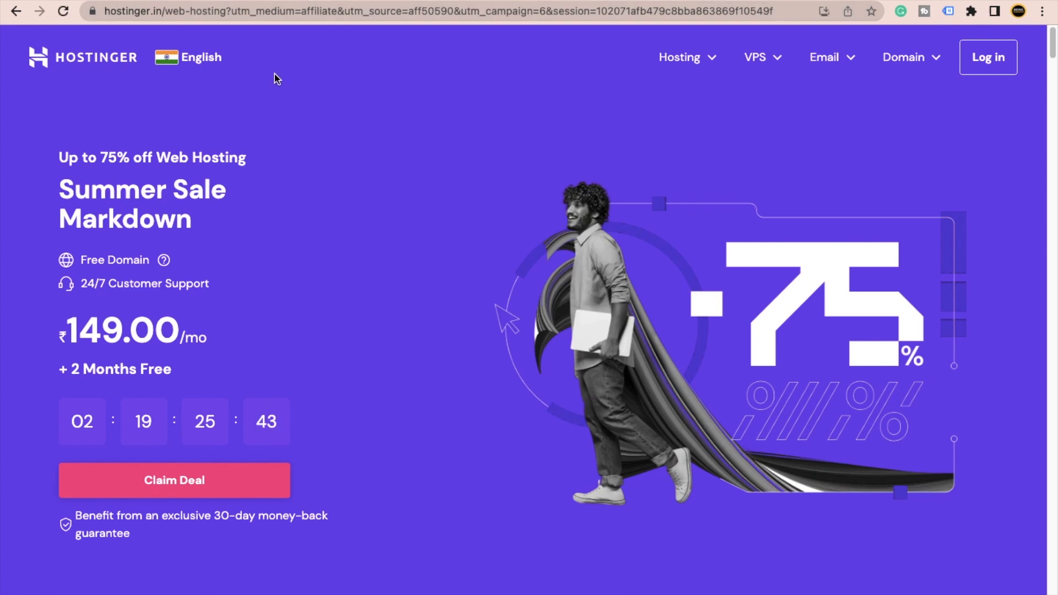
{"action": "left_click", "coordinate": [178, 63]}
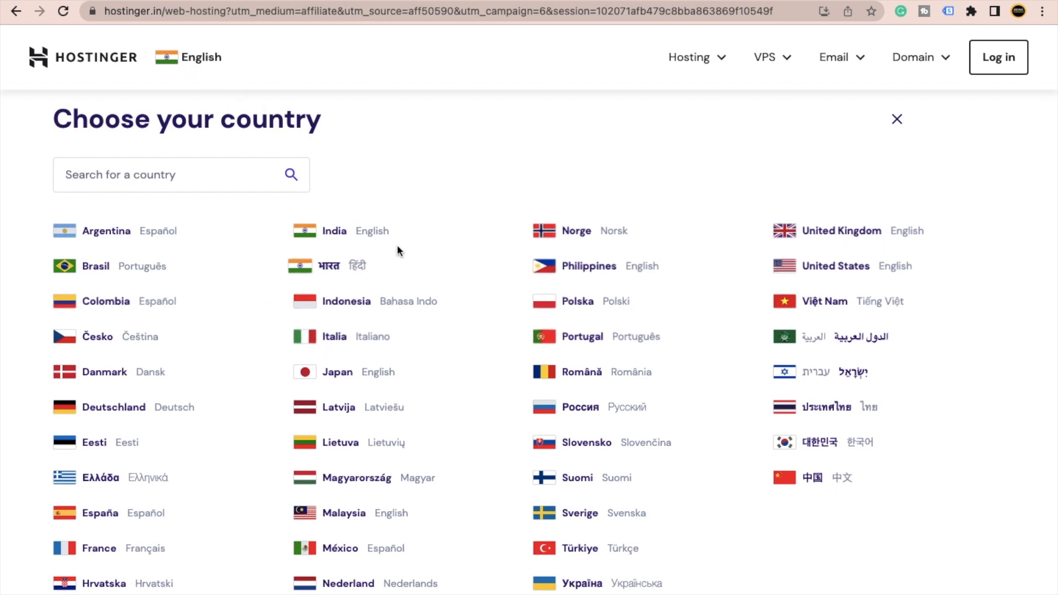
{"action": "left_click", "coordinate": [831, 277]}
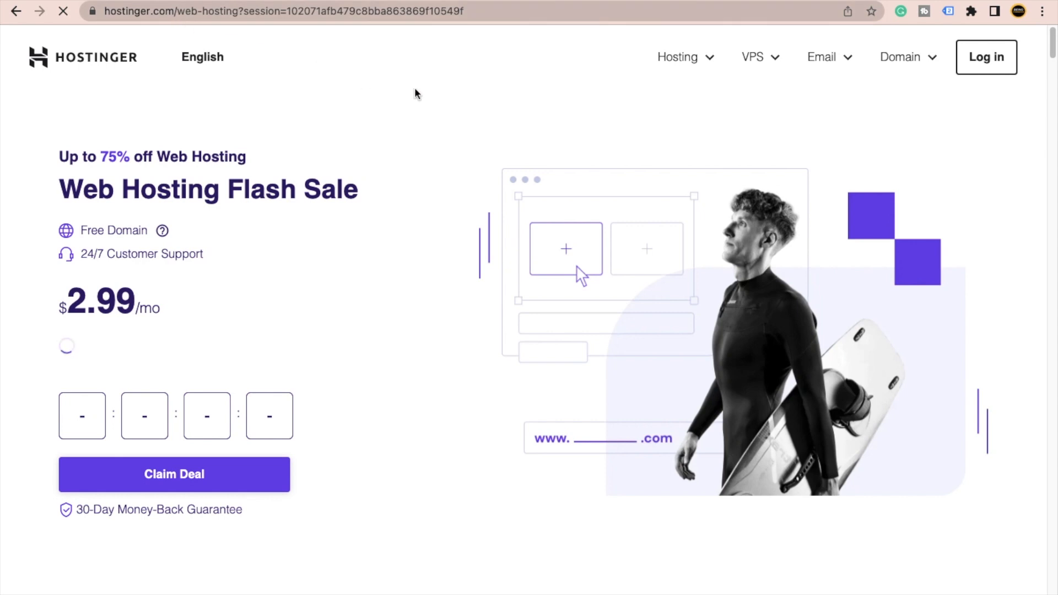
{"action": "left_click", "coordinate": [709, 59]}
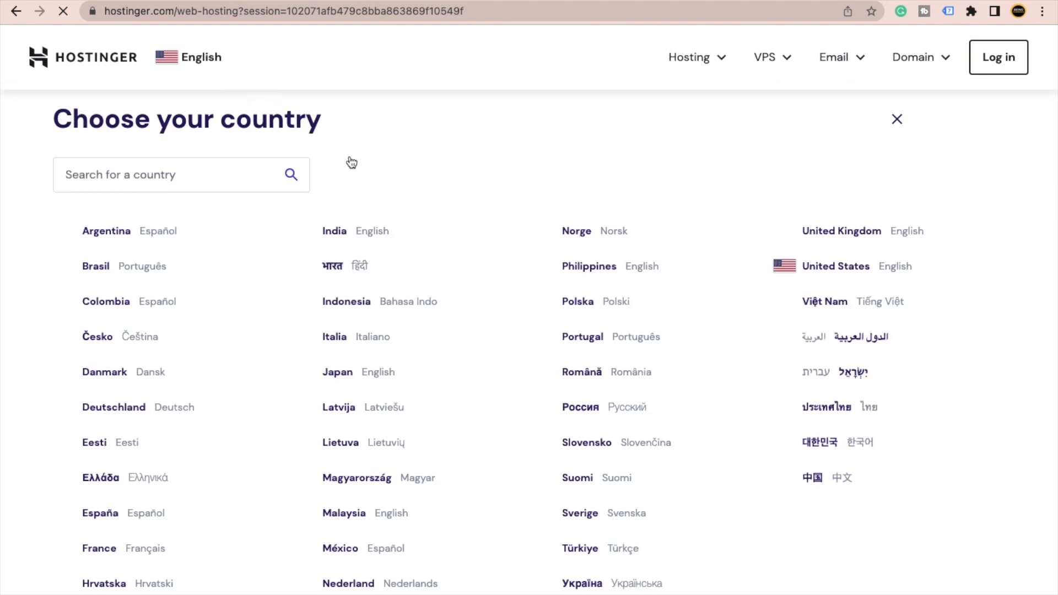
{"action": "left_click", "coordinate": [333, 234]}
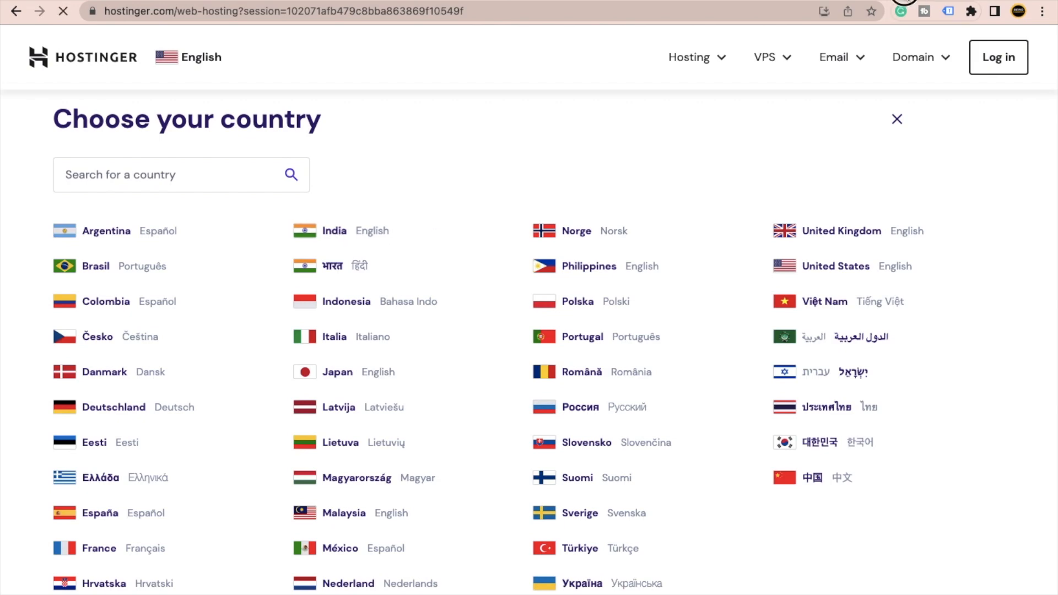
{"action": "left_click", "coordinate": [906, 1]}
{"action": "type", "text": "ho"}
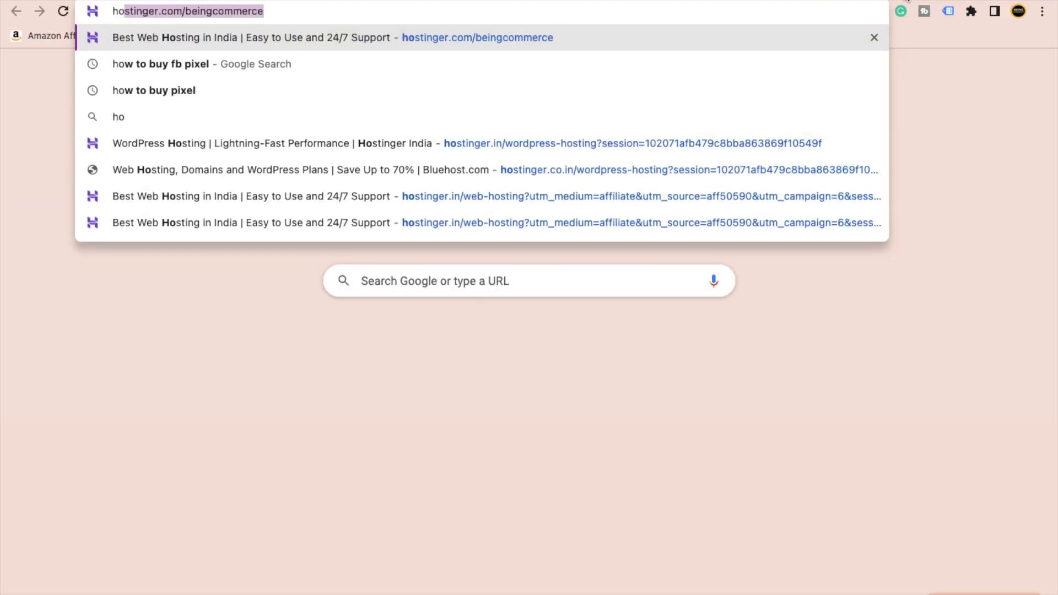
{"action": "key", "text": "Right"}
{"action": "key", "text": "Return"}
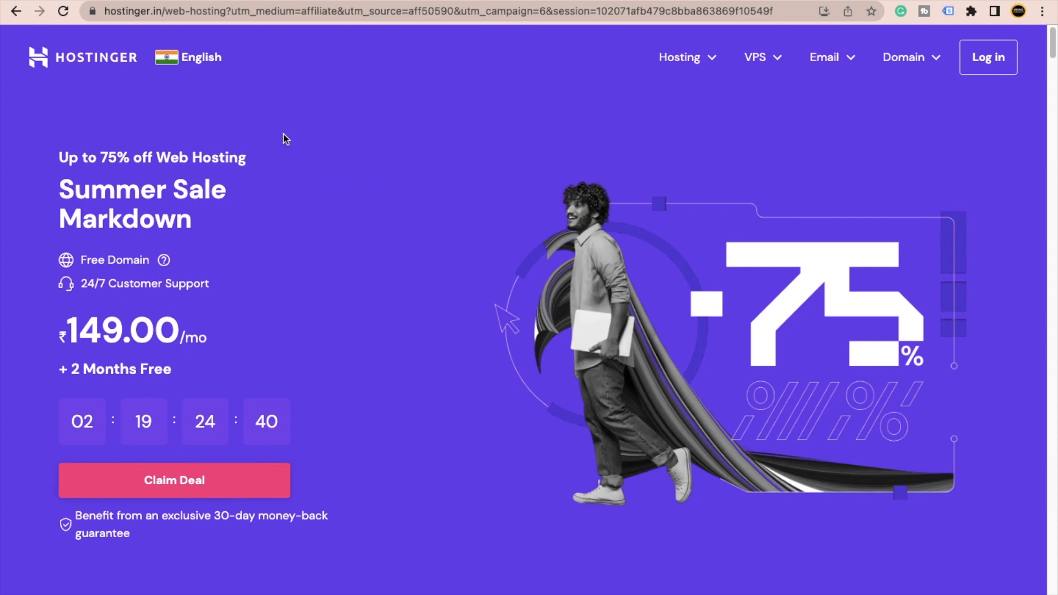
- Expand the Hosting menu listing Web Hosting, Website Builder, Cloud Hosting and WordPress Hosting
{"action": "scroll", "coordinate": [320, 192], "scroll_direction": "down", "scroll_amount": 1}
{"action": "scroll", "coordinate": [339, 202], "scroll_direction": "down", "scroll_amount": 3}
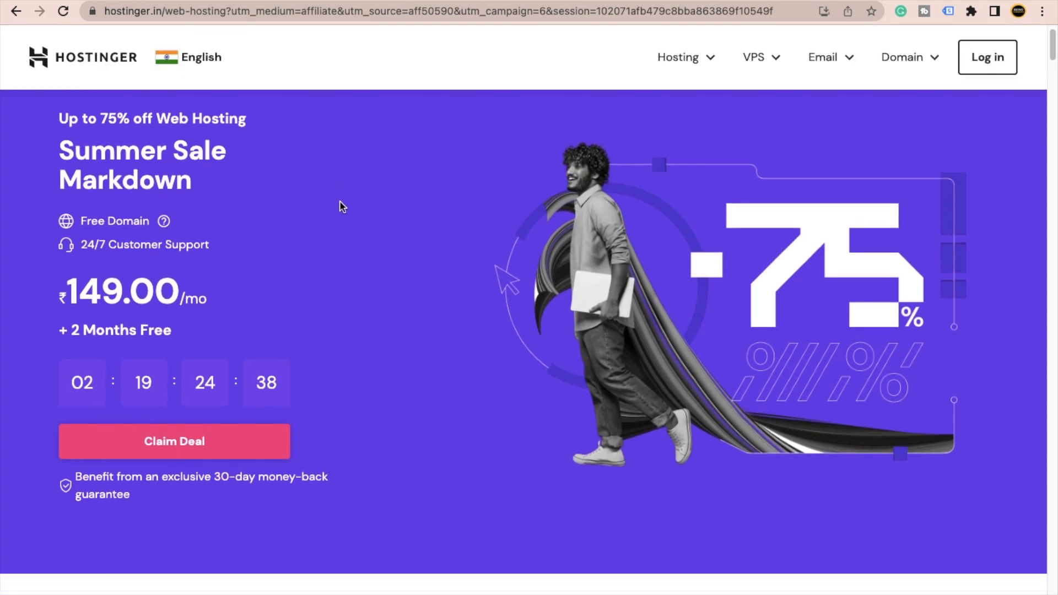
{"action": "scroll", "coordinate": [345, 204], "scroll_direction": "up", "scroll_amount": 1}
{"action": "scroll", "coordinate": [345, 205], "scroll_direction": "up", "scroll_amount": 2}
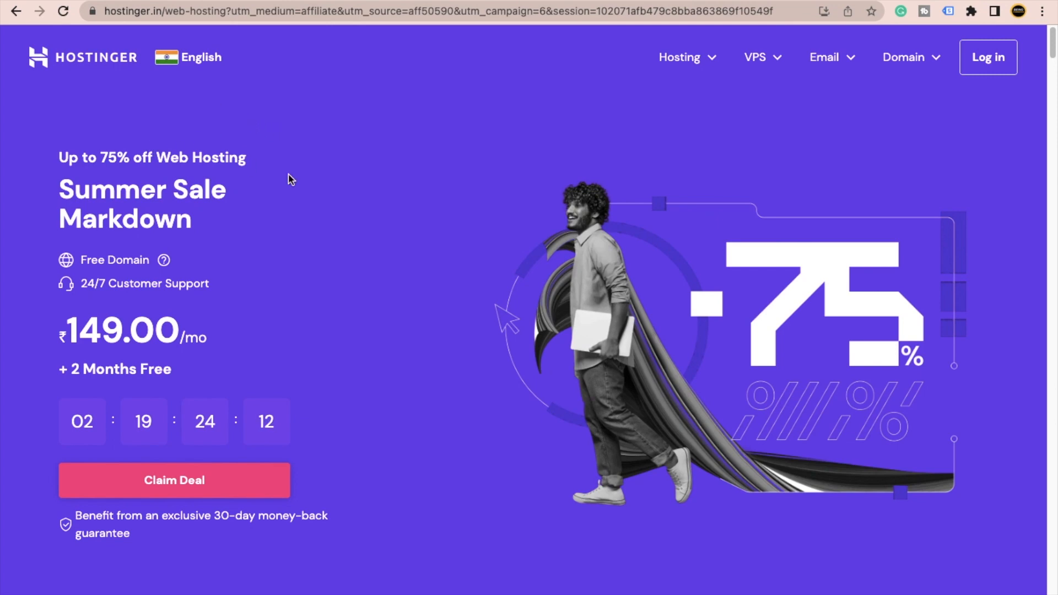
{"action": "scroll", "coordinate": [411, 196], "scroll_direction": "down", "scroll_amount": 2}
{"action": "scroll", "coordinate": [316, 184], "scroll_direction": "up", "scroll_amount": 2}
{"action": "left_click", "coordinate": [712, 58]}
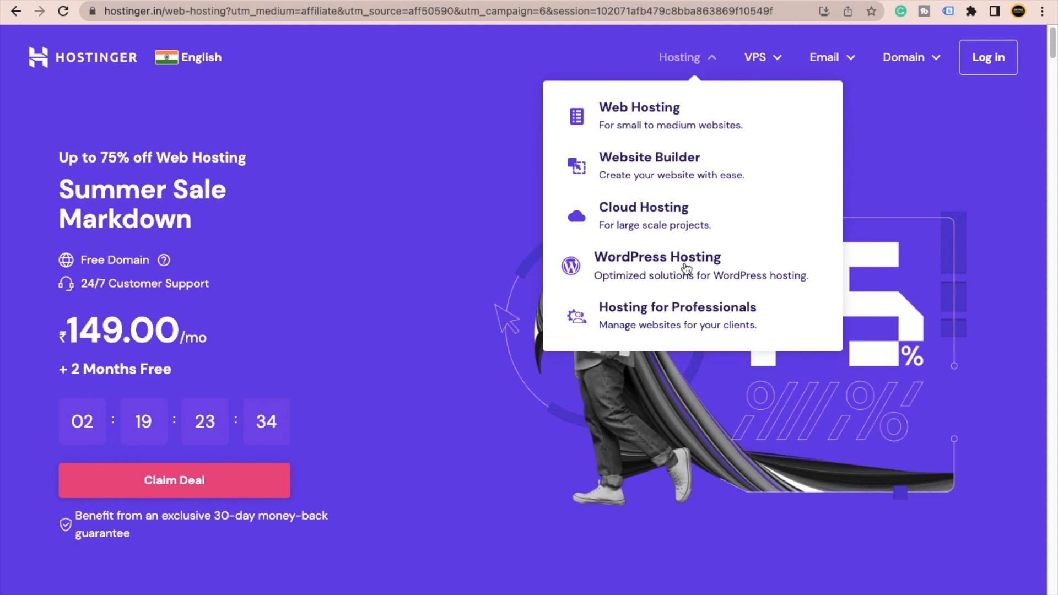
- Open the Web Hosting plans page from the Hosting menu
{"action": "left_click", "coordinate": [651, 116]}
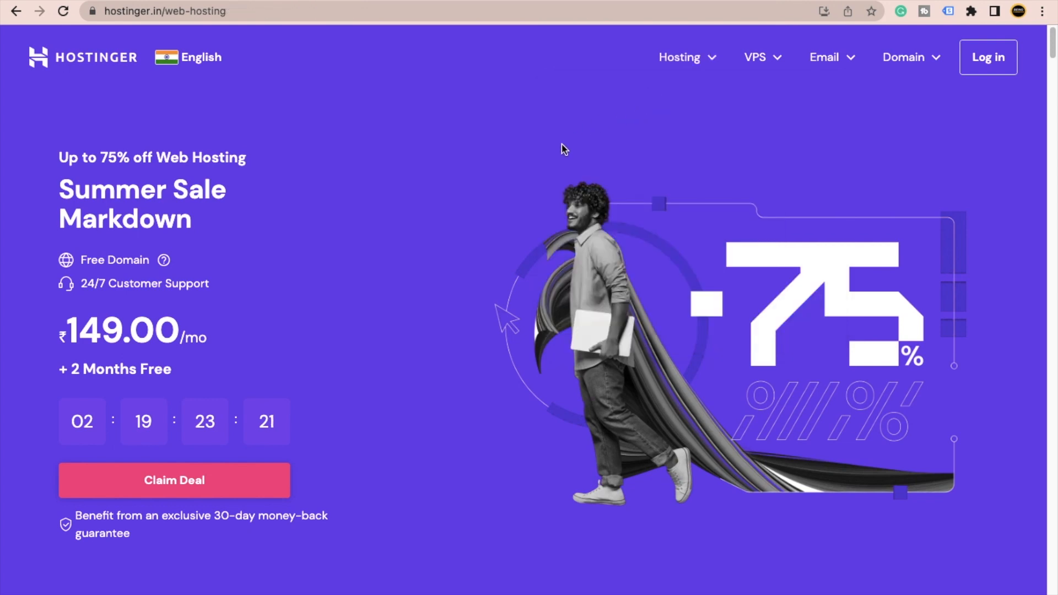
{"action": "scroll", "coordinate": [477, 232], "scroll_direction": "down", "scroll_amount": 1}
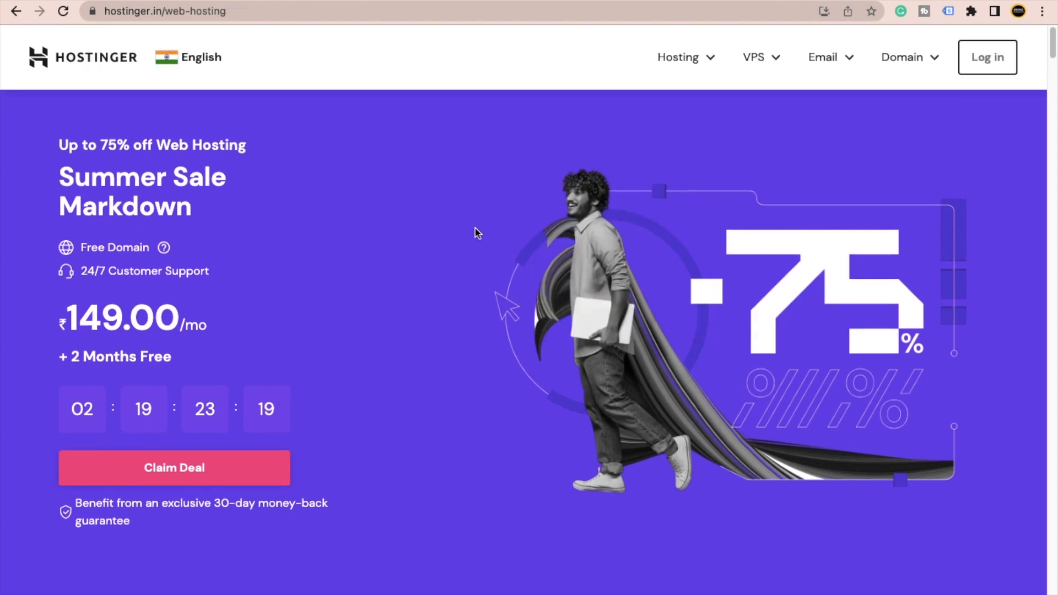
{"action": "scroll", "coordinate": [476, 228], "scroll_direction": "down", "scroll_amount": 10}
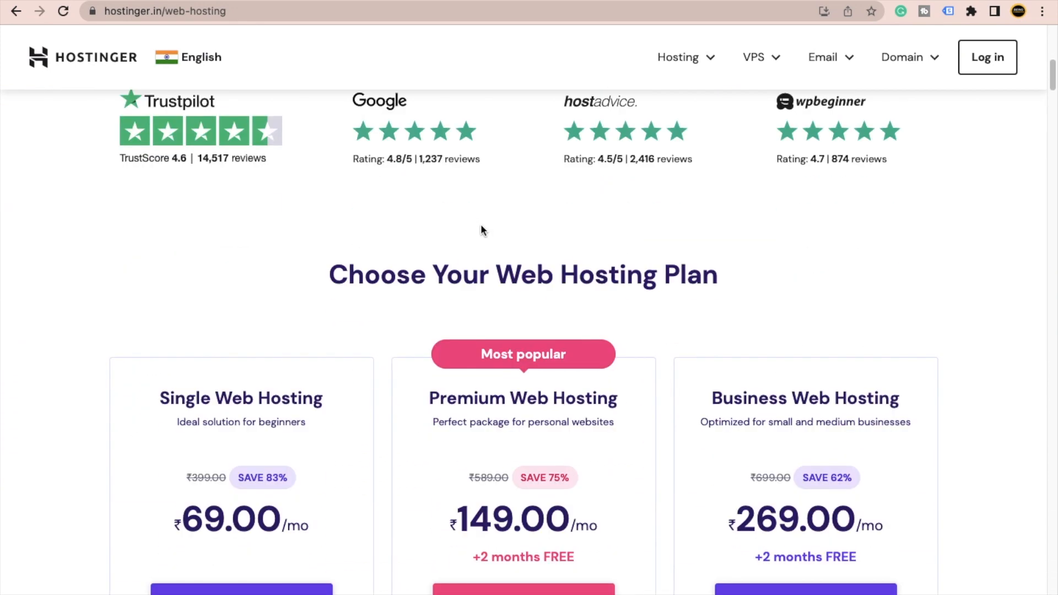
{"action": "scroll", "coordinate": [481, 230], "scroll_direction": "down", "scroll_amount": 2}
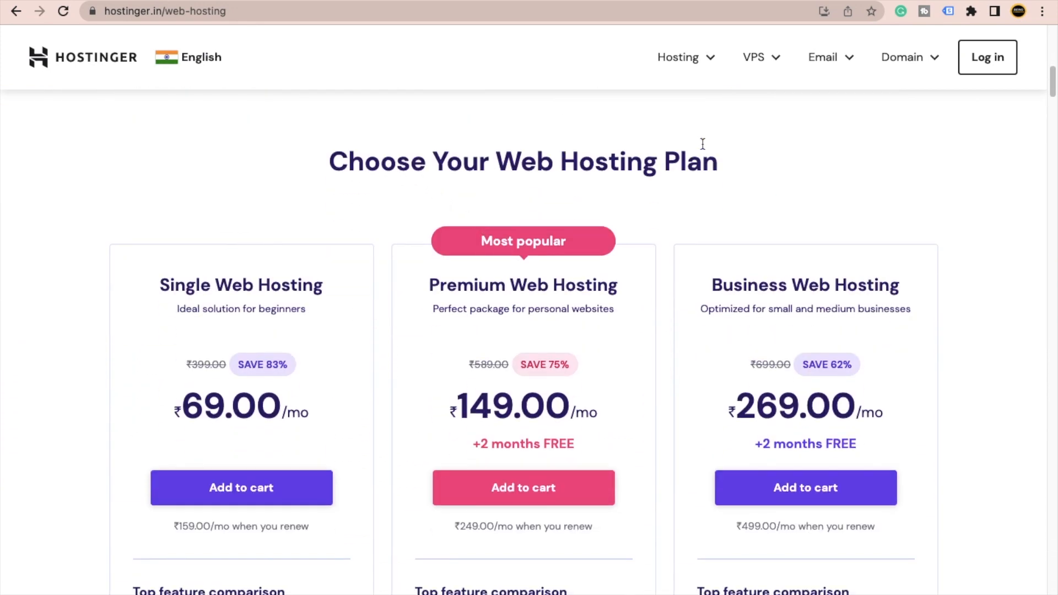
{"action": "left_click", "coordinate": [704, 61]}
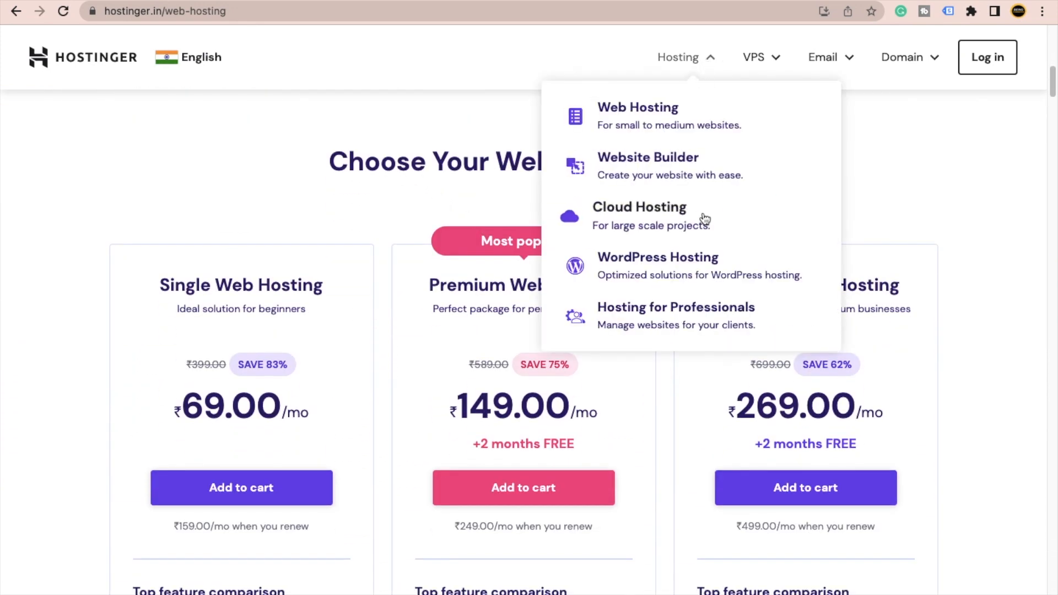
{"action": "left_click", "coordinate": [447, 174]}
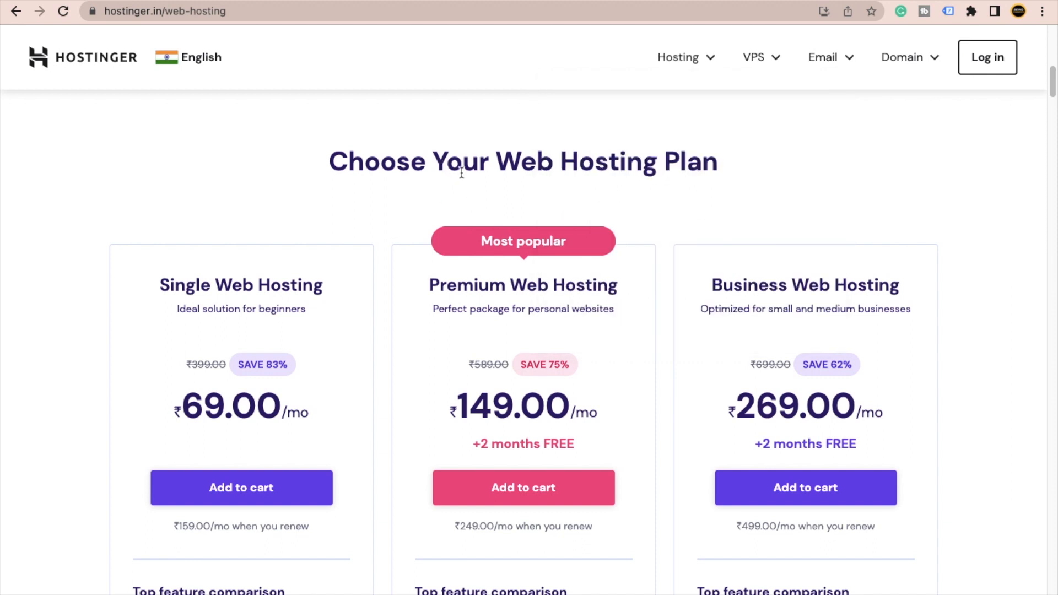
- Highlight the Single, Premium and Business Web Hosting plan names
{"action": "scroll", "coordinate": [426, 168], "scroll_direction": "down", "scroll_amount": 5}
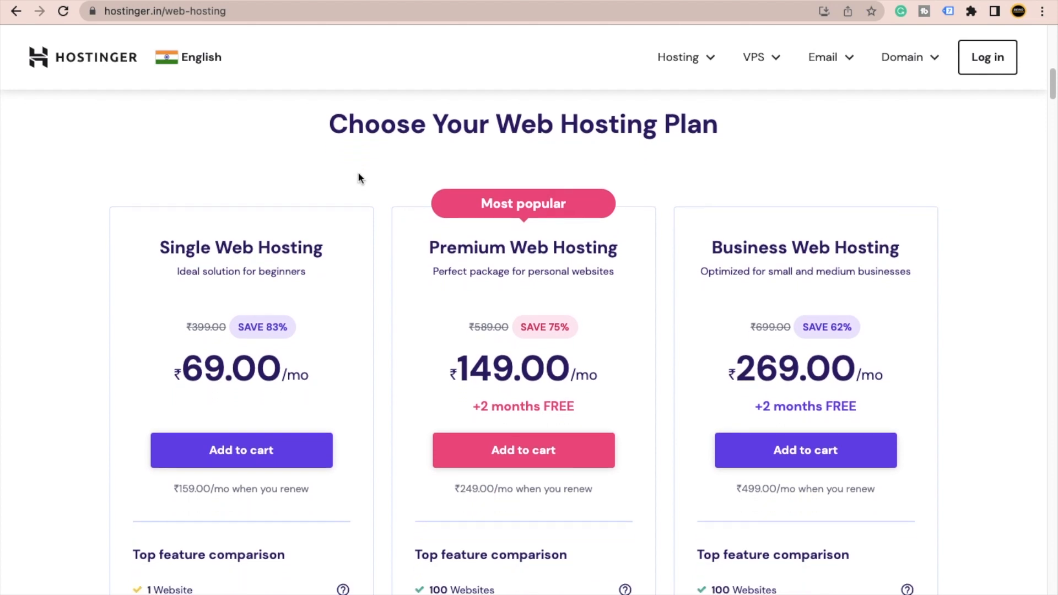
{"action": "scroll", "coordinate": [385, 189], "scroll_direction": "down", "scroll_amount": 1}
{"action": "scroll", "coordinate": [388, 191], "scroll_direction": "up", "scroll_amount": 1}
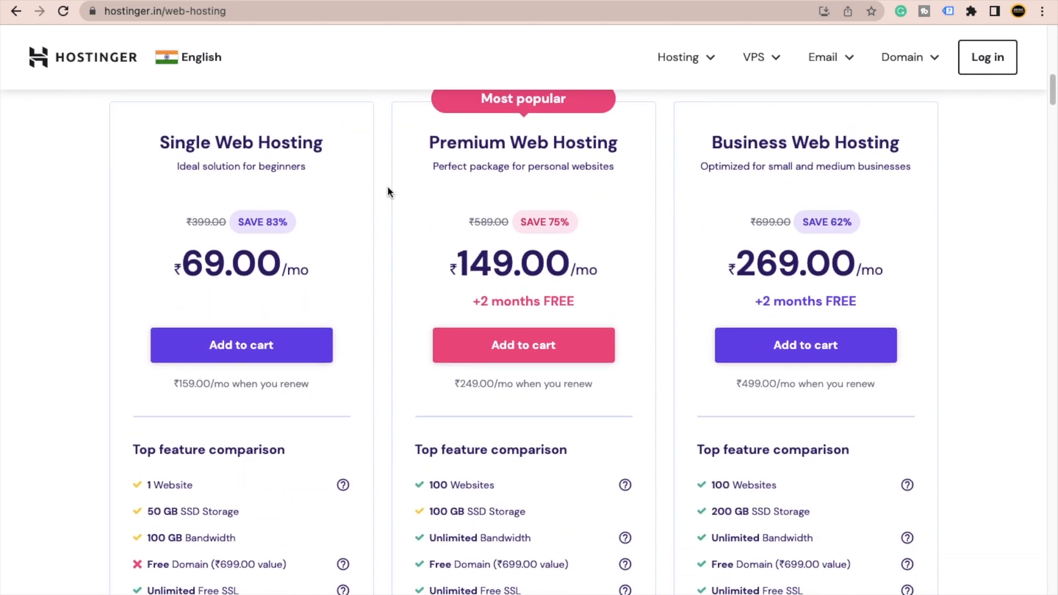
{"action": "left_click_drag", "start_coordinate": [161, 150], "coordinate": [330, 147]}
{"action": "left_click_drag", "start_coordinate": [436, 148], "coordinate": [610, 148]}
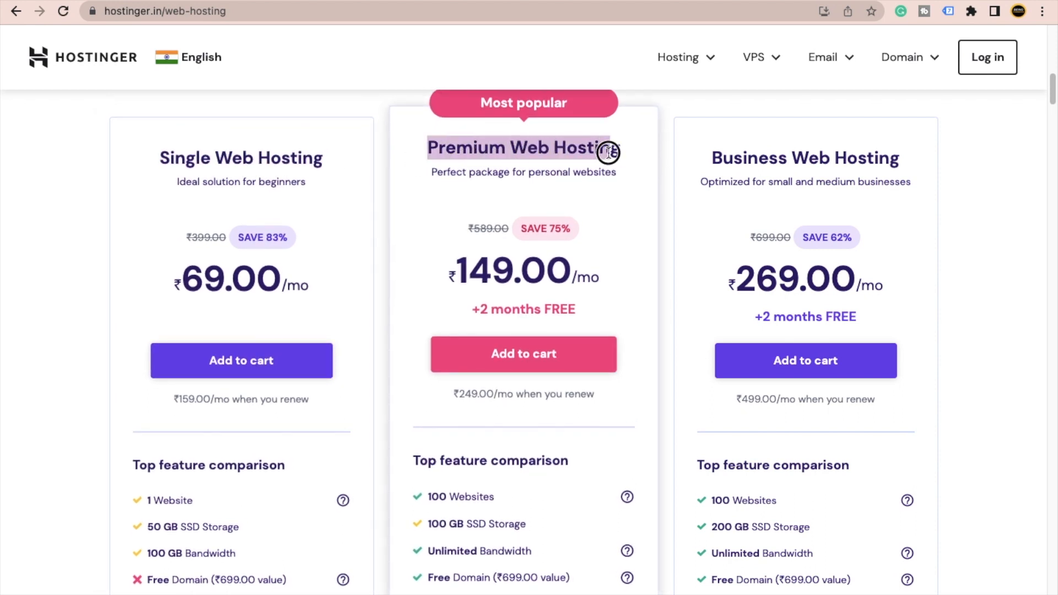
{"action": "left_click_drag", "start_coordinate": [778, 148], "coordinate": [710, 148]}
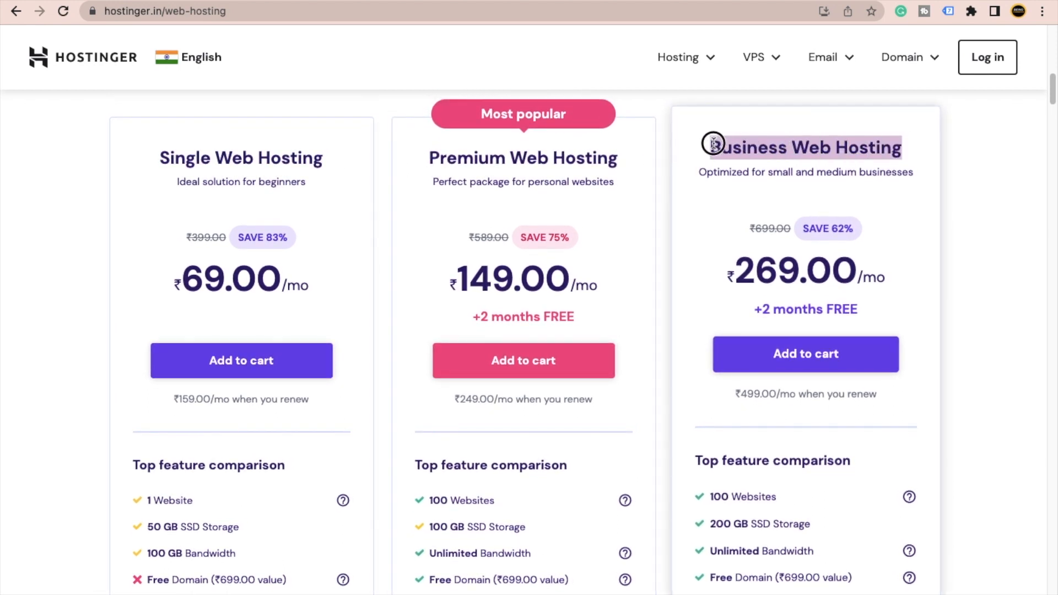
{"action": "left_click", "coordinate": [995, 188]}
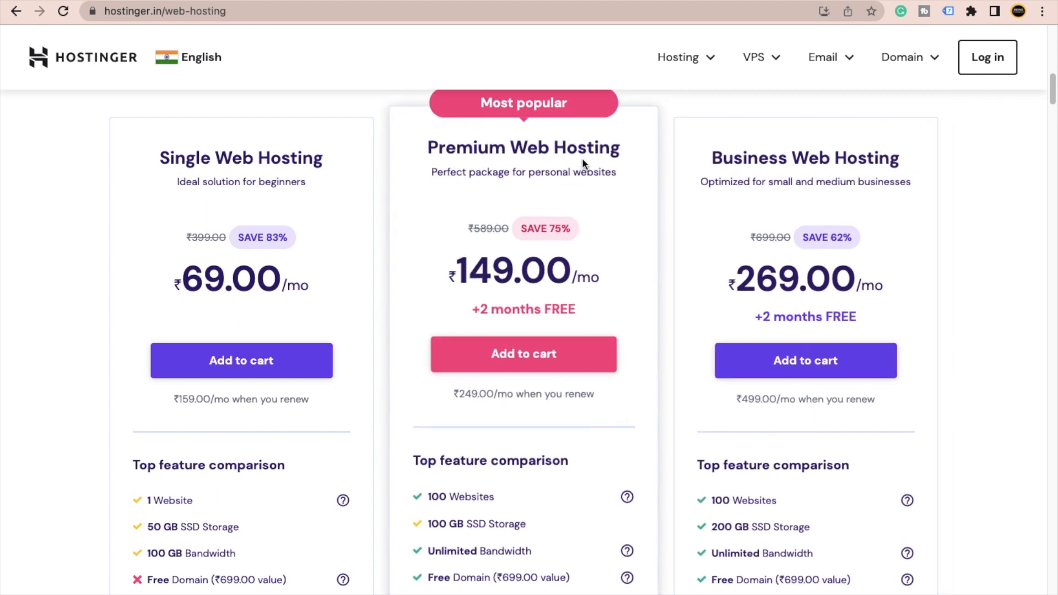
- Point out the Single plan's 1 website limit and its free domain
{"action": "scroll", "coordinate": [420, 230], "scroll_direction": "down", "scroll_amount": 1}
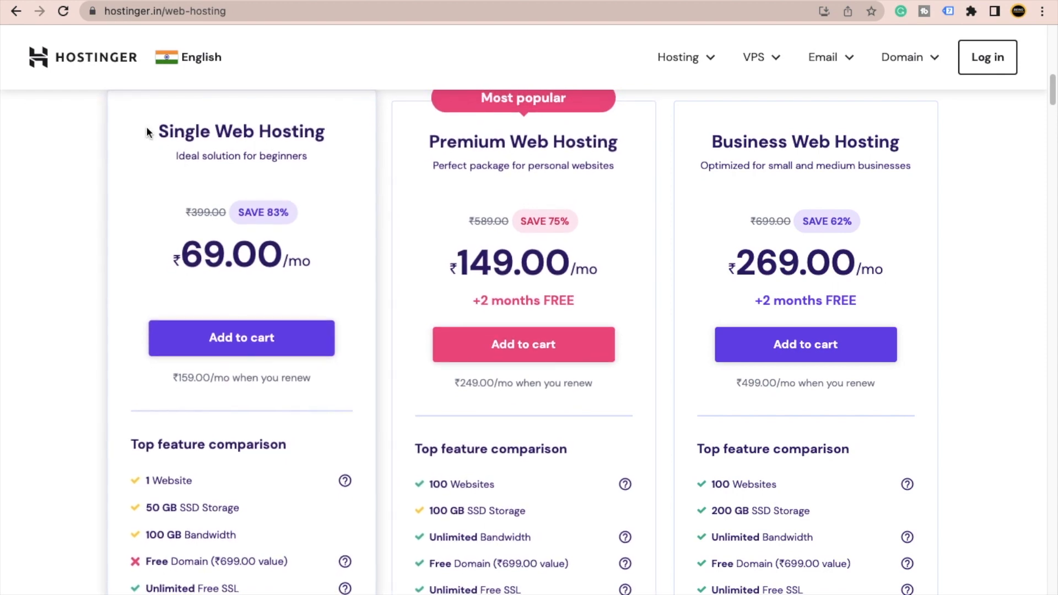
{"action": "left_click_drag", "start_coordinate": [158, 131], "coordinate": [340, 136]}
{"action": "scroll", "coordinate": [304, 199], "scroll_direction": "down", "scroll_amount": 3}
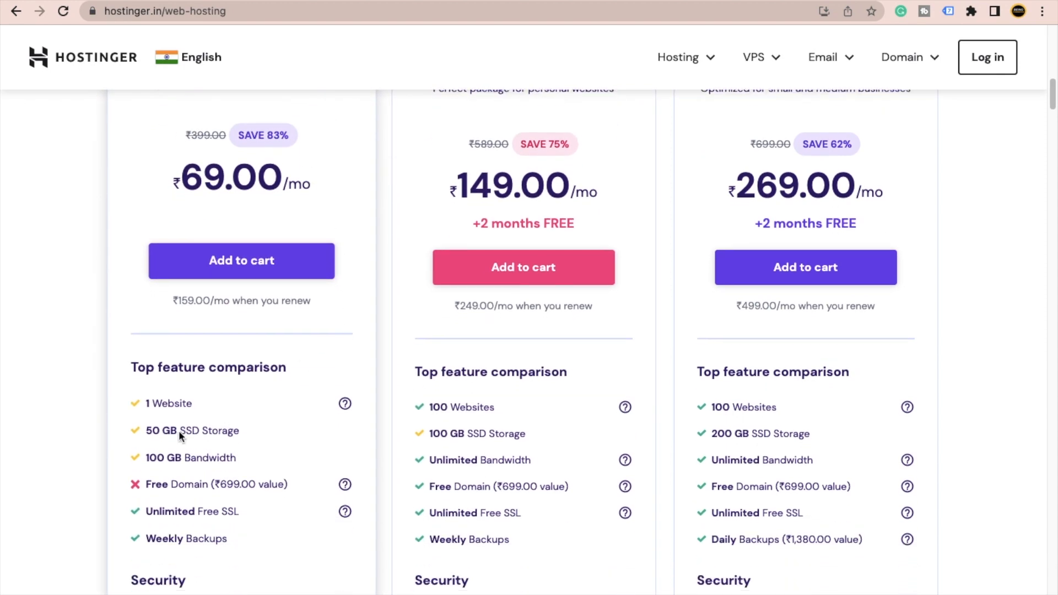
{"action": "left_click_drag", "start_coordinate": [202, 409], "coordinate": [151, 402]}
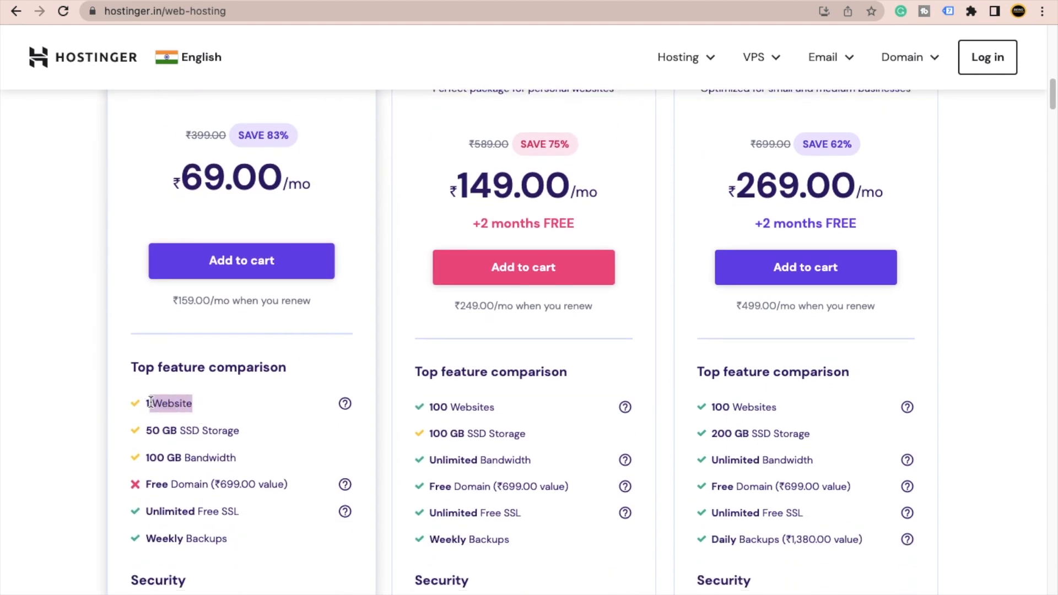
{"action": "left_click", "coordinate": [183, 406]}
{"action": "scroll", "coordinate": [242, 397], "scroll_direction": "down", "scroll_amount": 1}
{"action": "scroll", "coordinate": [243, 397], "scroll_direction": "down", "scroll_amount": 1}
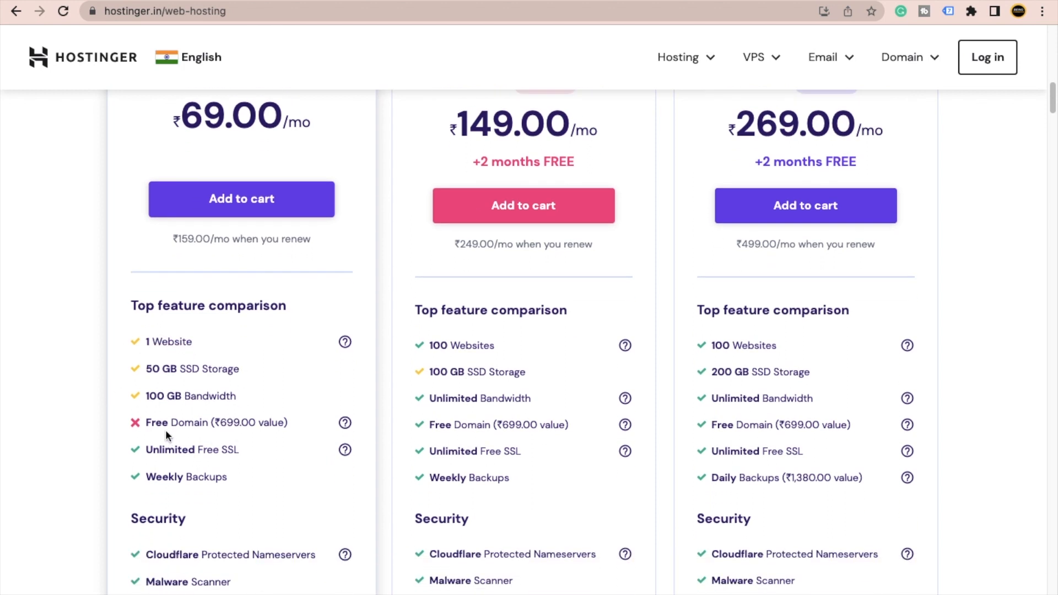
{"action": "left_click_drag", "start_coordinate": [147, 423], "coordinate": [215, 428]}
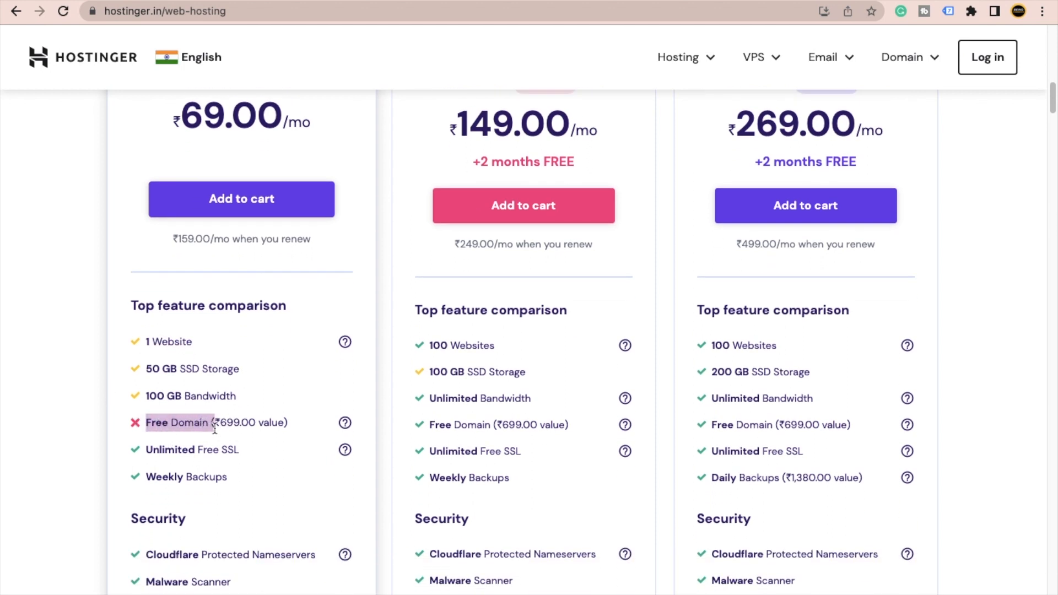
{"action": "left_click", "coordinate": [224, 428]}
- Expand and review the full feature list of all three plans
{"action": "scroll", "coordinate": [257, 413], "scroll_direction": "down", "scroll_amount": 5}
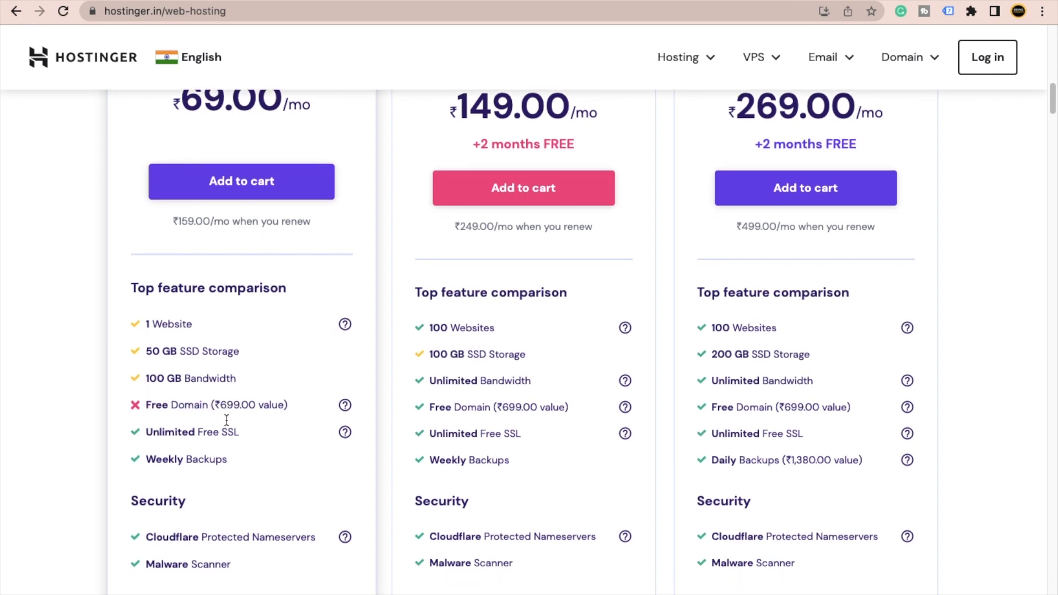
{"action": "scroll", "coordinate": [257, 415], "scroll_direction": "down", "scroll_amount": 9}
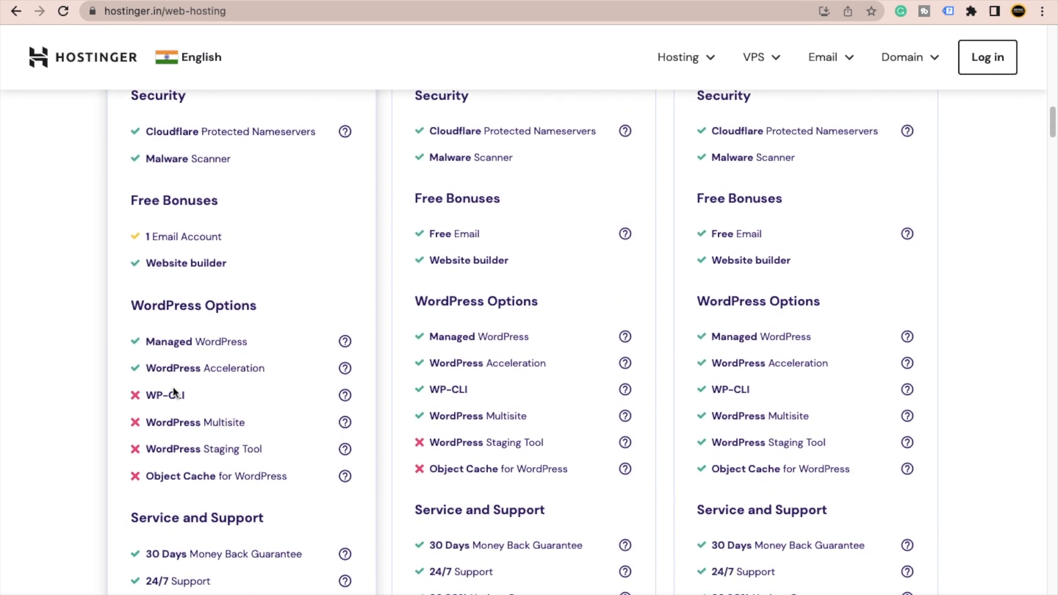
{"action": "scroll", "coordinate": [202, 409], "scroll_direction": "down", "scroll_amount": 1}
{"action": "scroll", "coordinate": [220, 322], "scroll_direction": "down", "scroll_amount": 1}
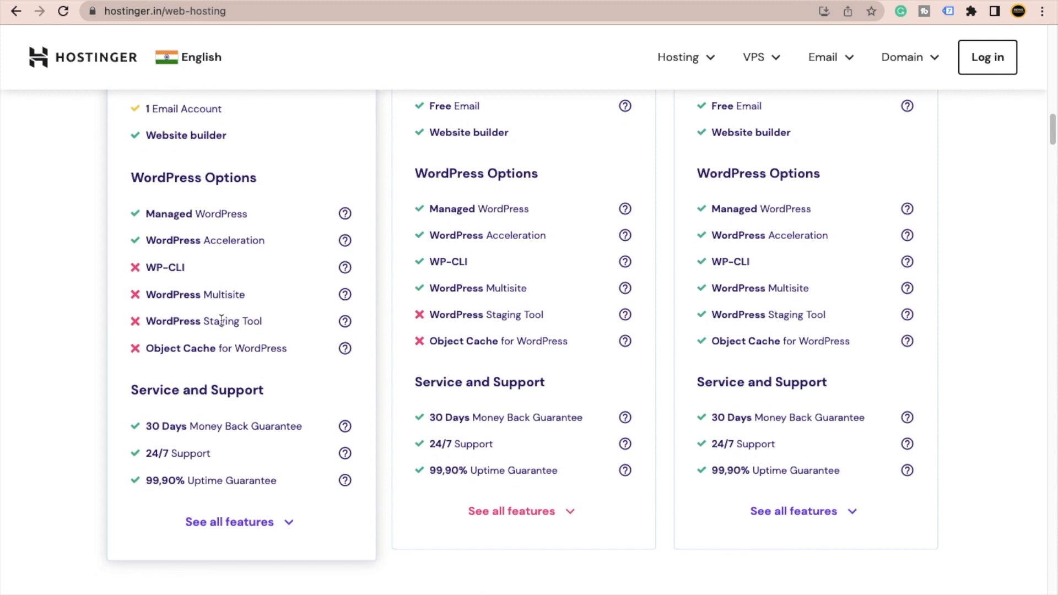
{"action": "left_click", "coordinate": [291, 523]}
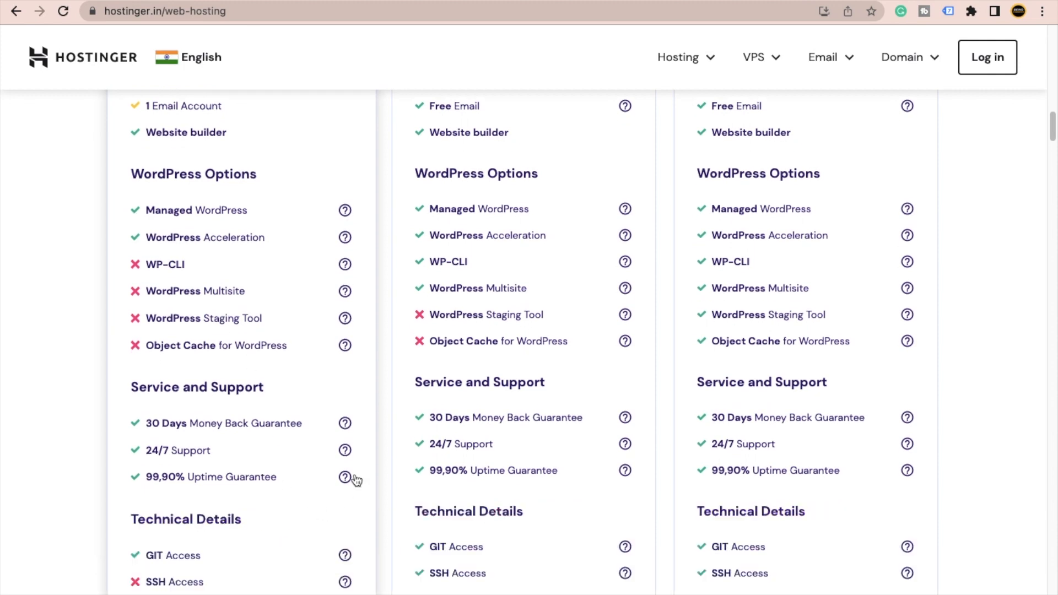
{"action": "scroll", "coordinate": [345, 456], "scroll_direction": "down", "scroll_amount": 8}
{"action": "scroll", "coordinate": [335, 441], "scroll_direction": "down", "scroll_amount": 3}
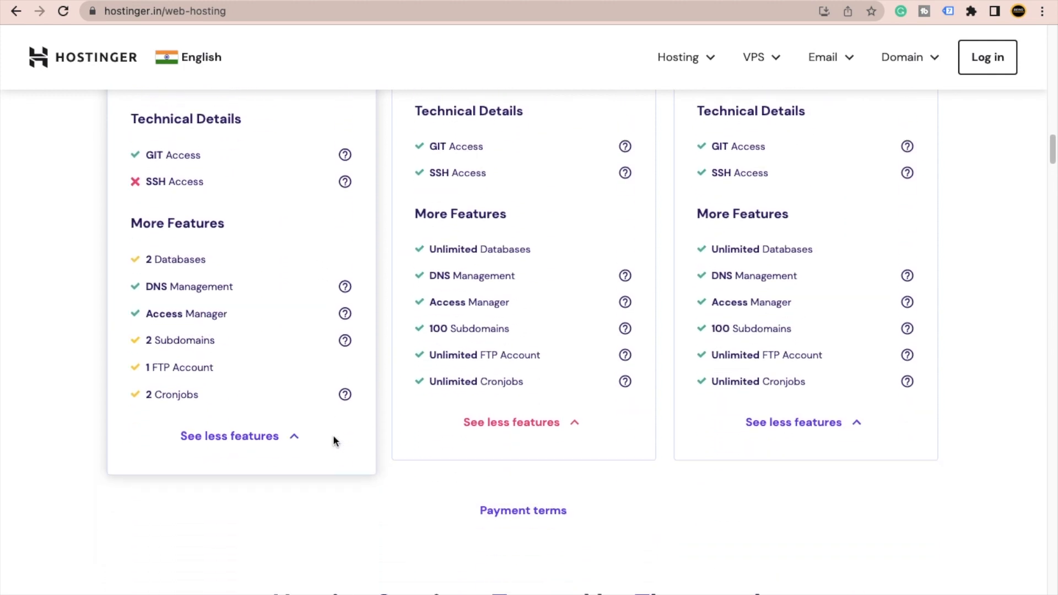
{"action": "scroll", "coordinate": [164, 345], "scroll_direction": "up", "scroll_amount": 2}
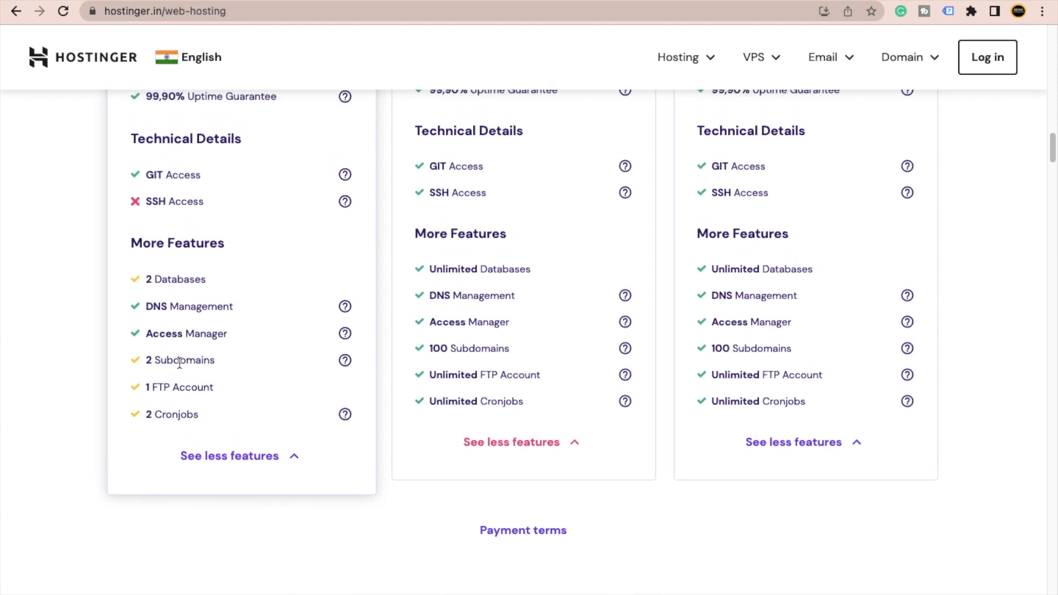
{"action": "scroll", "coordinate": [180, 364], "scroll_direction": "up", "scroll_amount": 2}
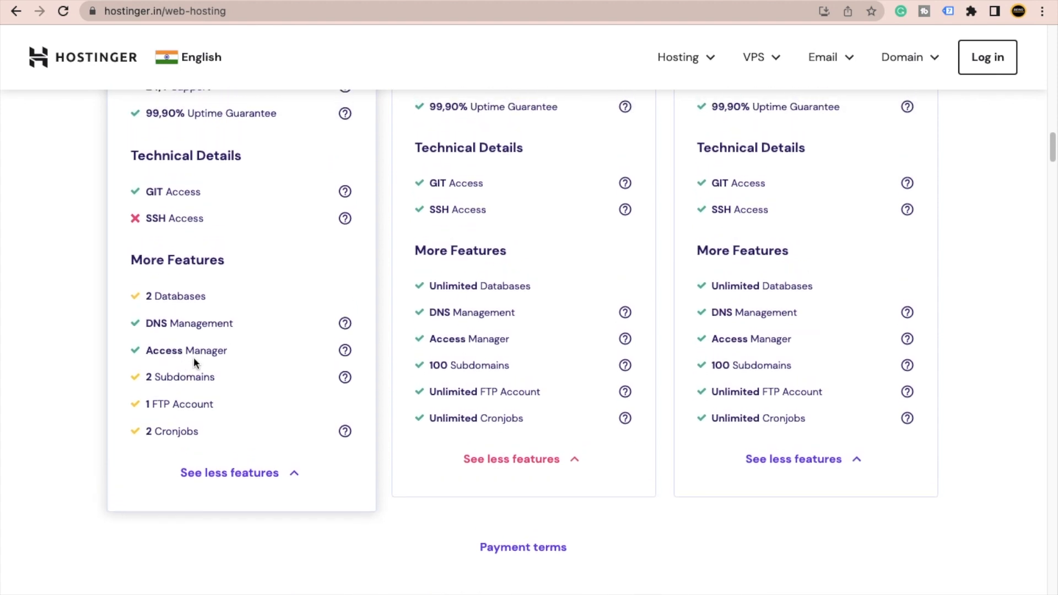
{"action": "scroll", "coordinate": [165, 303], "scroll_direction": "up", "scroll_amount": 1}
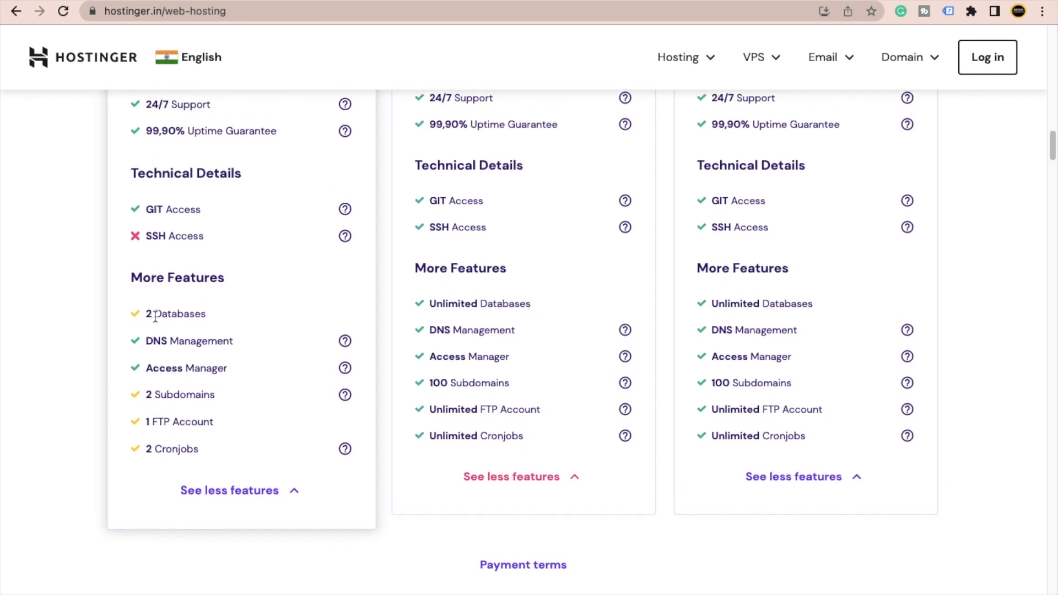
{"action": "scroll", "coordinate": [206, 309], "scroll_direction": "up", "scroll_amount": 5}
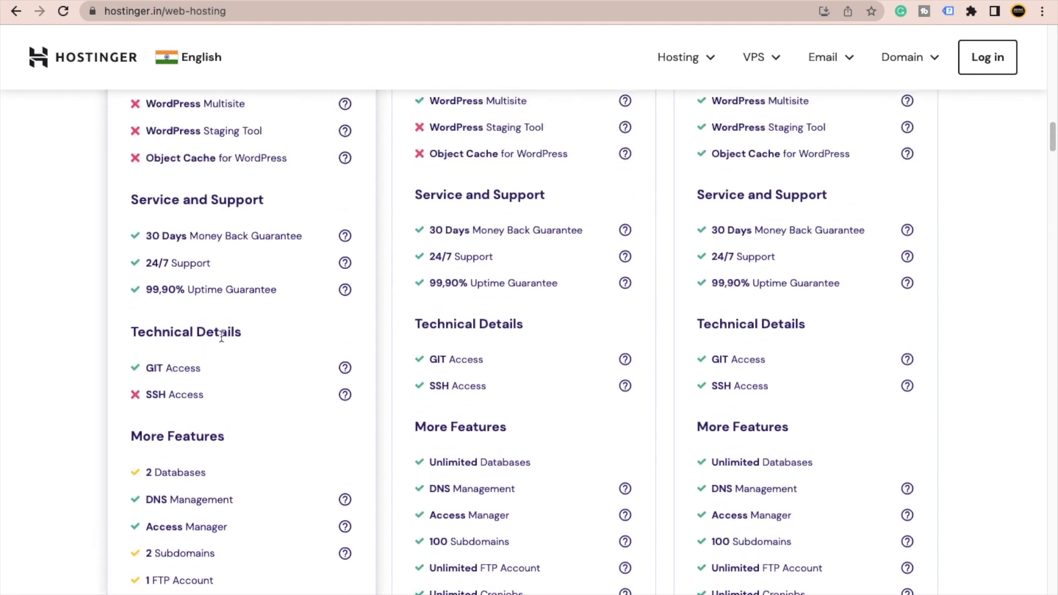
{"action": "scroll", "coordinate": [215, 295], "scroll_direction": "up", "scroll_amount": 2}
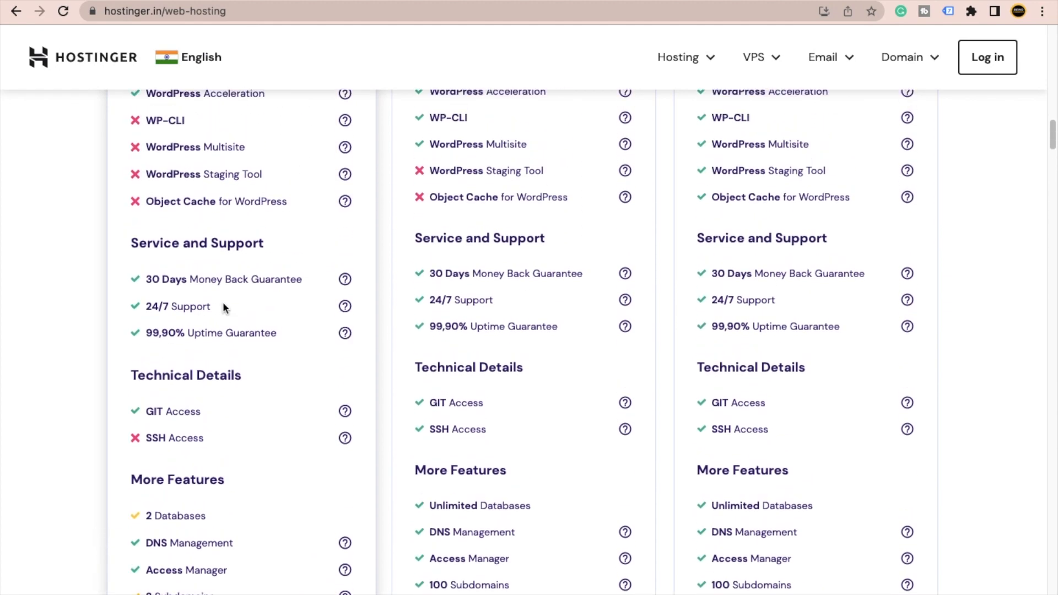
{"action": "scroll", "coordinate": [223, 308], "scroll_direction": "up", "scroll_amount": 4}
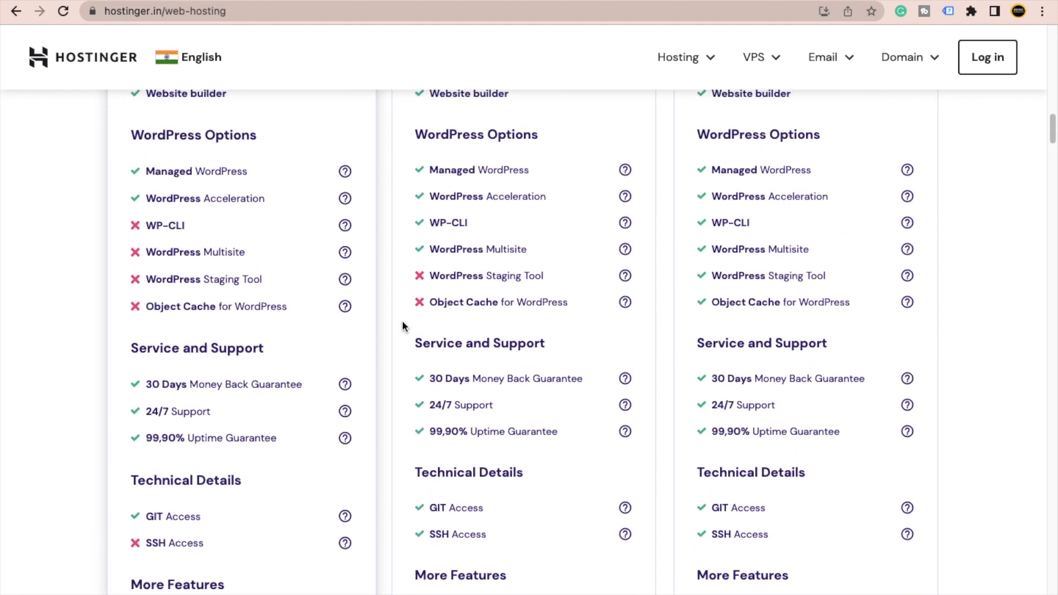
{"action": "scroll", "coordinate": [402, 320], "scroll_direction": "up", "scroll_amount": 15}
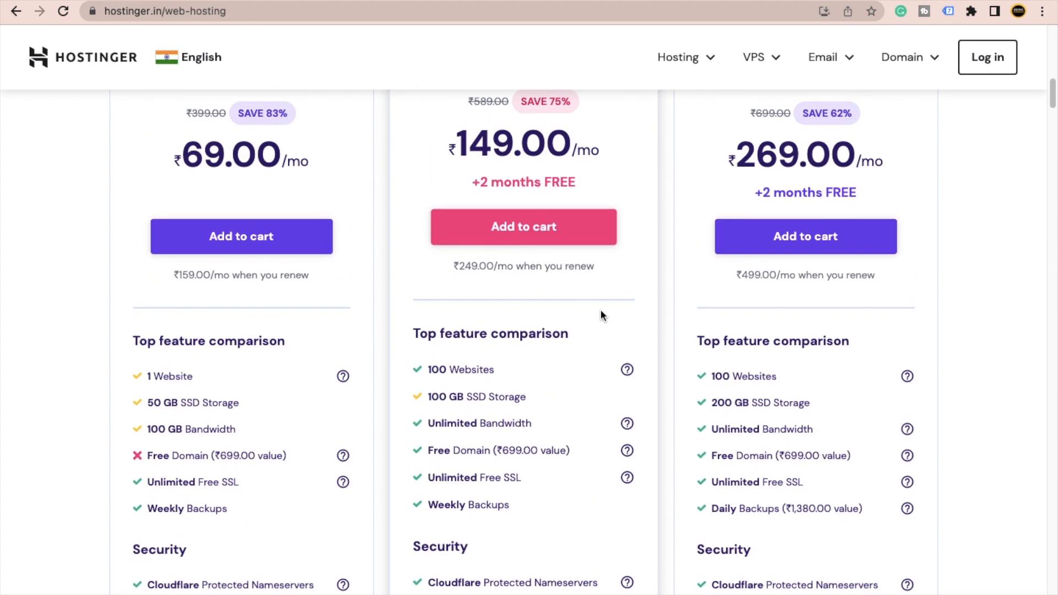
{"action": "scroll", "coordinate": [716, 220], "scroll_direction": "up", "scroll_amount": 3}
- Emphasise the Premium plan's ₹149 monthly price alongside the Single, Premium and Business names
{"action": "left_click_drag", "start_coordinate": [721, 149], "coordinate": [880, 150]}
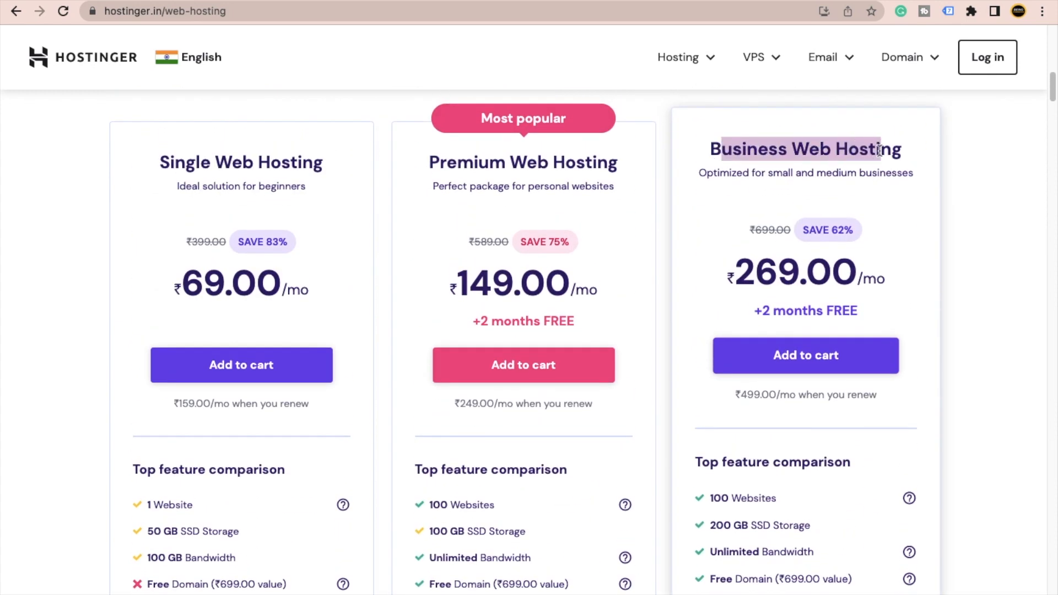
{"action": "left_click", "coordinate": [879, 152]}
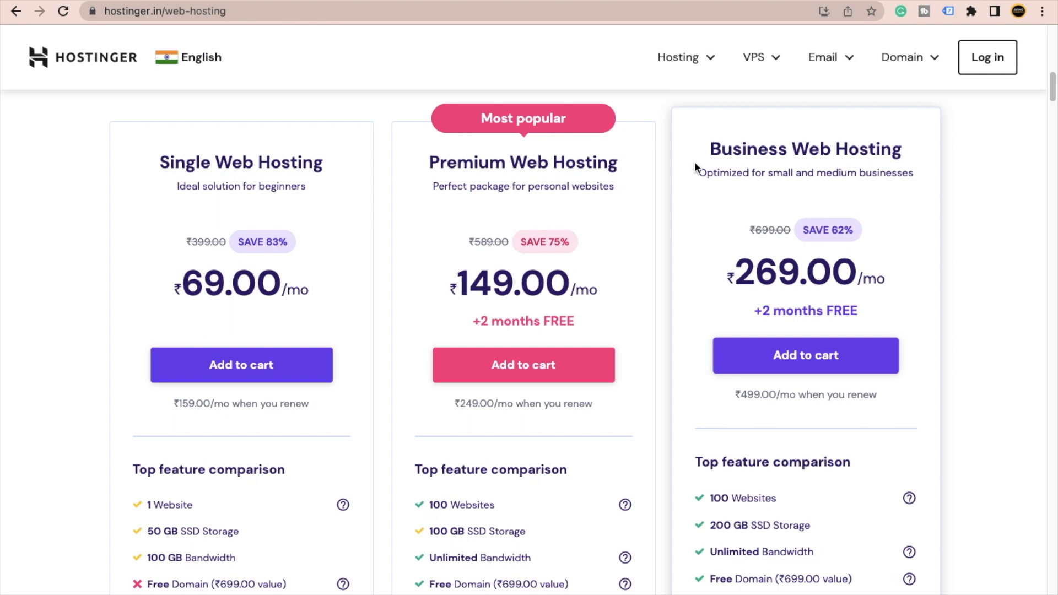
{"action": "left_click_drag", "start_coordinate": [458, 268], "coordinate": [513, 269]}
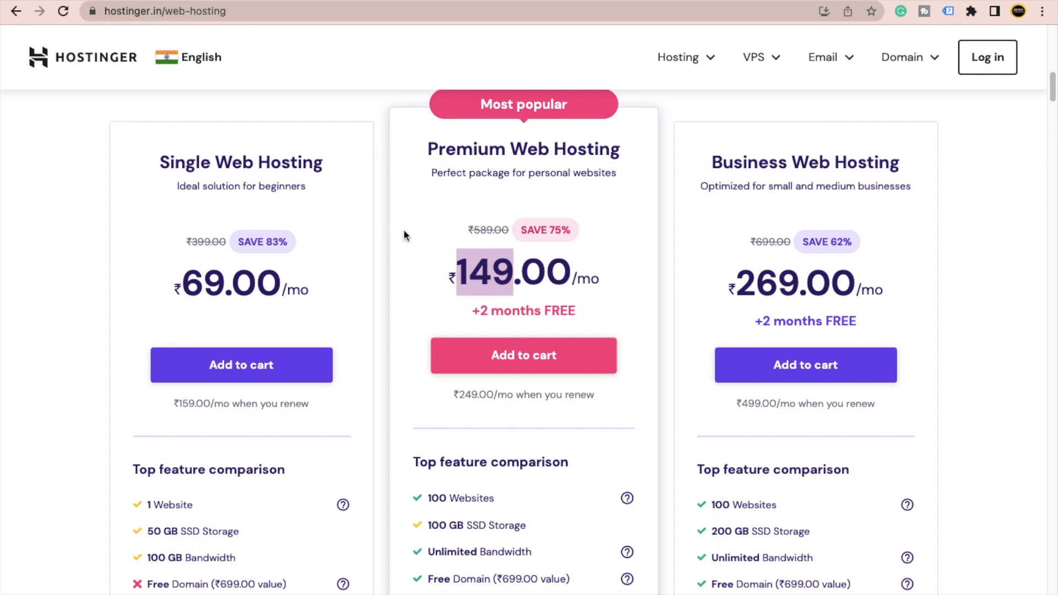
{"action": "left_click", "coordinate": [404, 231]}
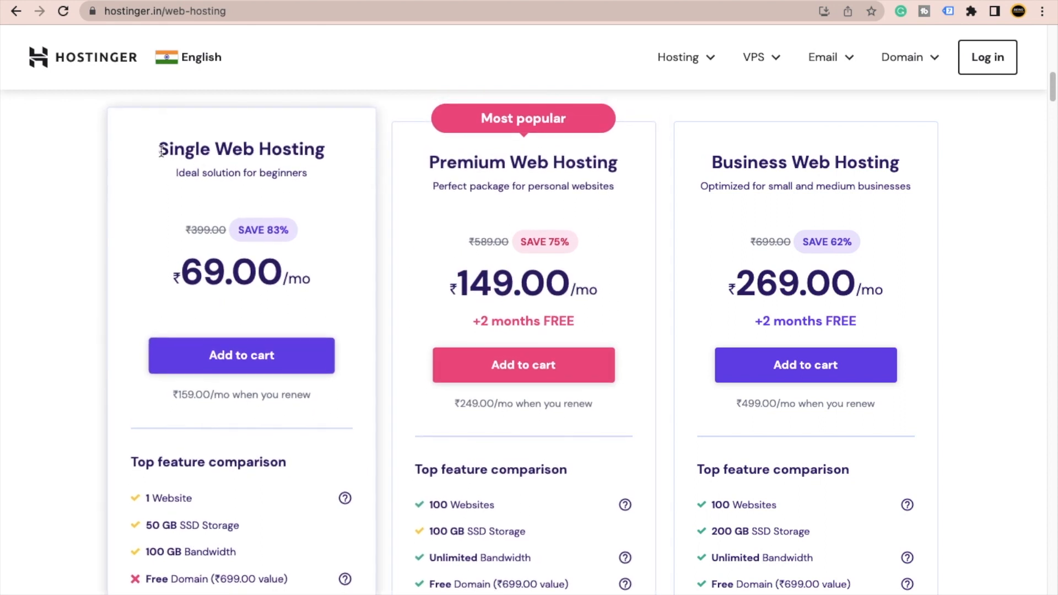
{"action": "left_click_drag", "start_coordinate": [159, 149], "coordinate": [324, 150]}
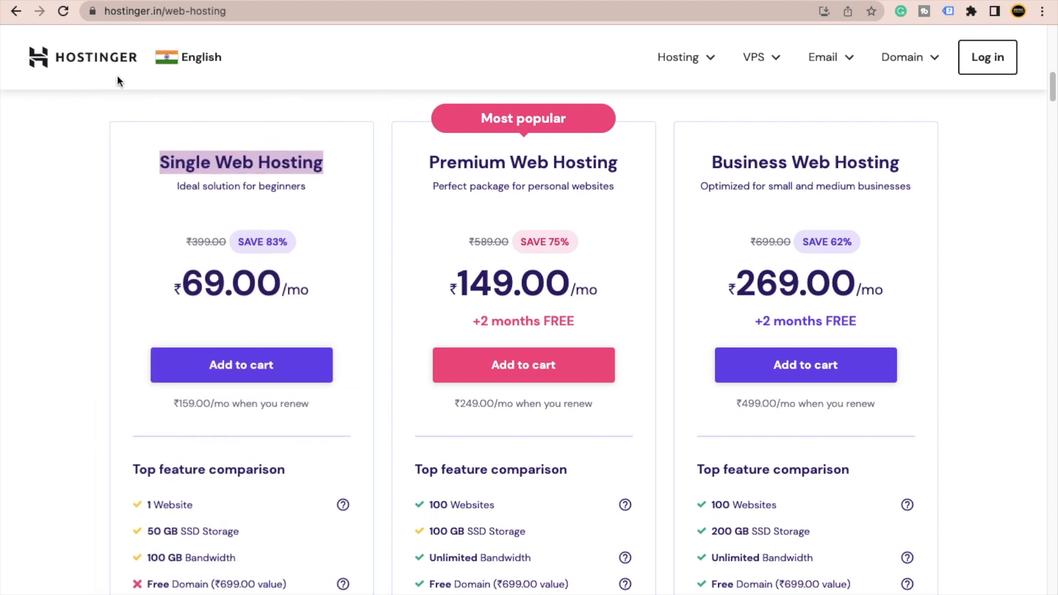
{"action": "left_click_drag", "start_coordinate": [428, 149], "coordinate": [574, 150]}
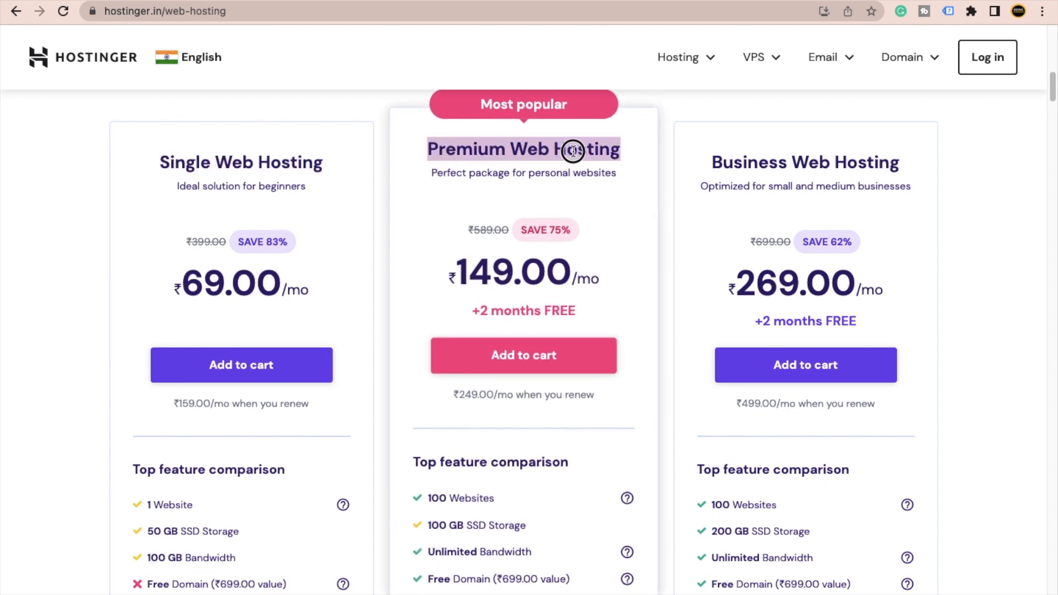
{"action": "left_click_drag", "start_coordinate": [901, 150], "coordinate": [814, 151]}
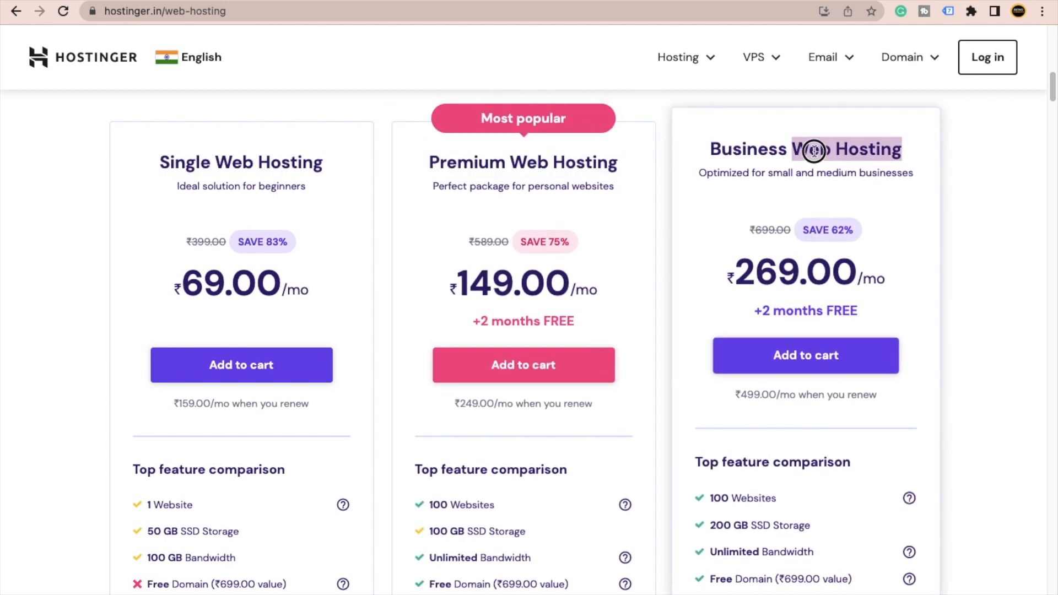
{"action": "left_click", "coordinate": [678, 148]}
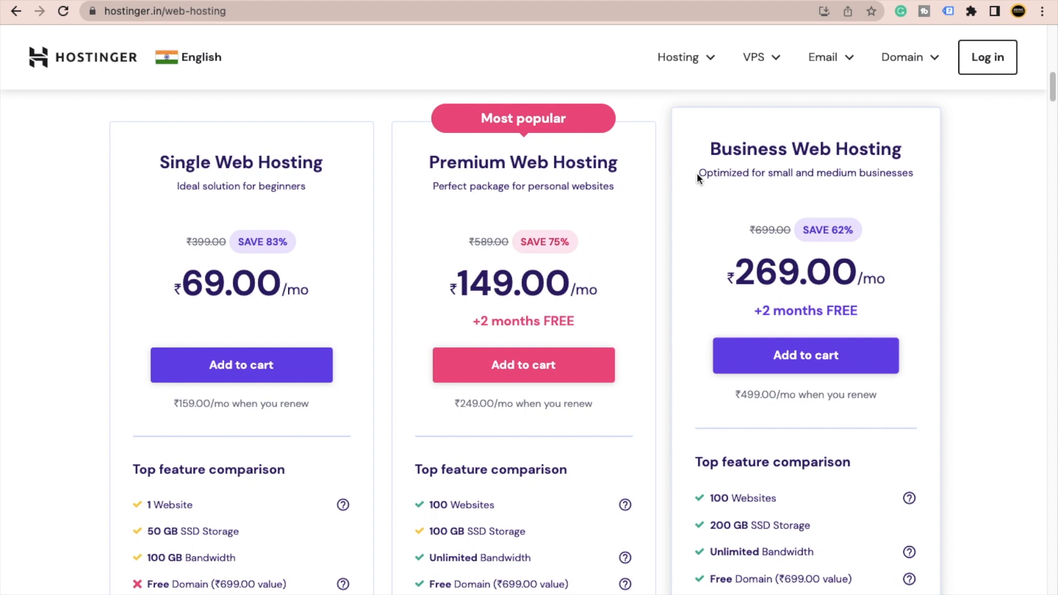
{"action": "scroll", "coordinate": [671, 314], "scroll_direction": "down", "scroll_amount": 2}
{"action": "scroll", "coordinate": [764, 138], "scroll_direction": "up", "scroll_amount": 1}
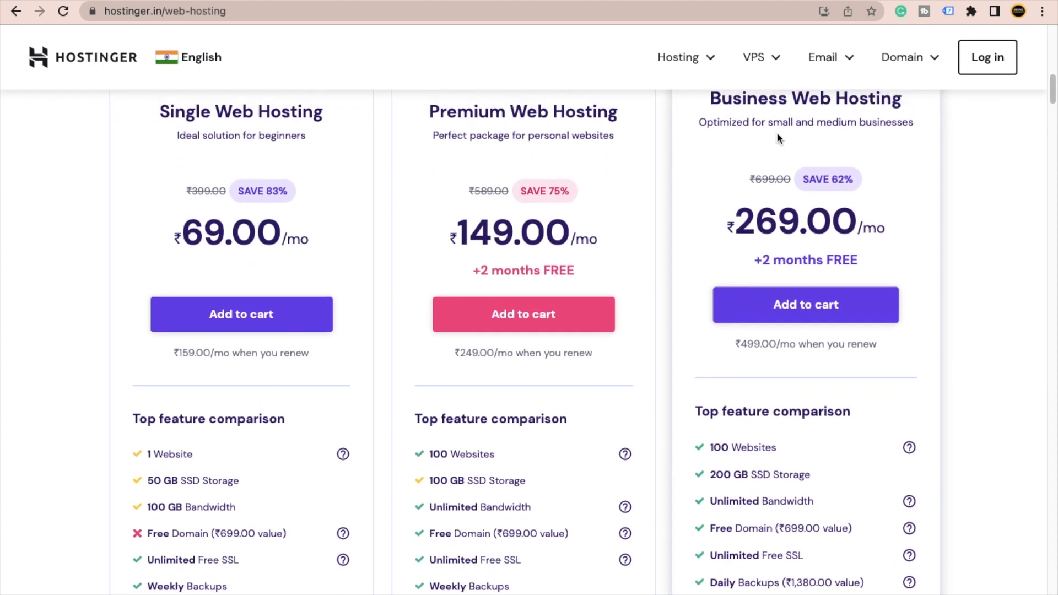
{"action": "scroll", "coordinate": [755, 203], "scroll_direction": "down", "scroll_amount": 3}
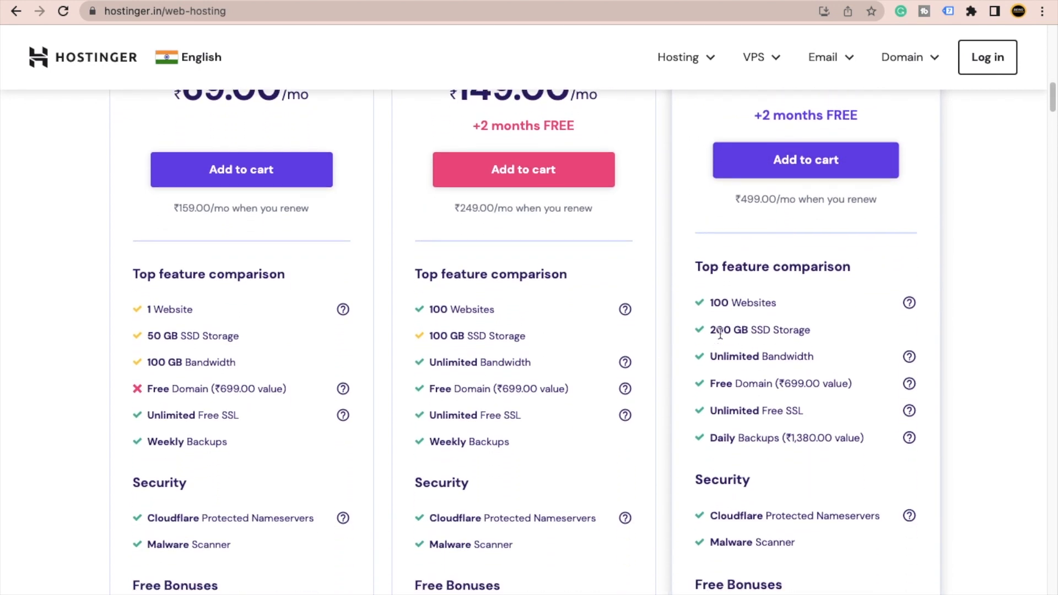
{"action": "left_click_drag", "start_coordinate": [716, 329], "coordinate": [785, 330]}
{"action": "left_click_drag", "start_coordinate": [711, 359], "coordinate": [789, 357]}
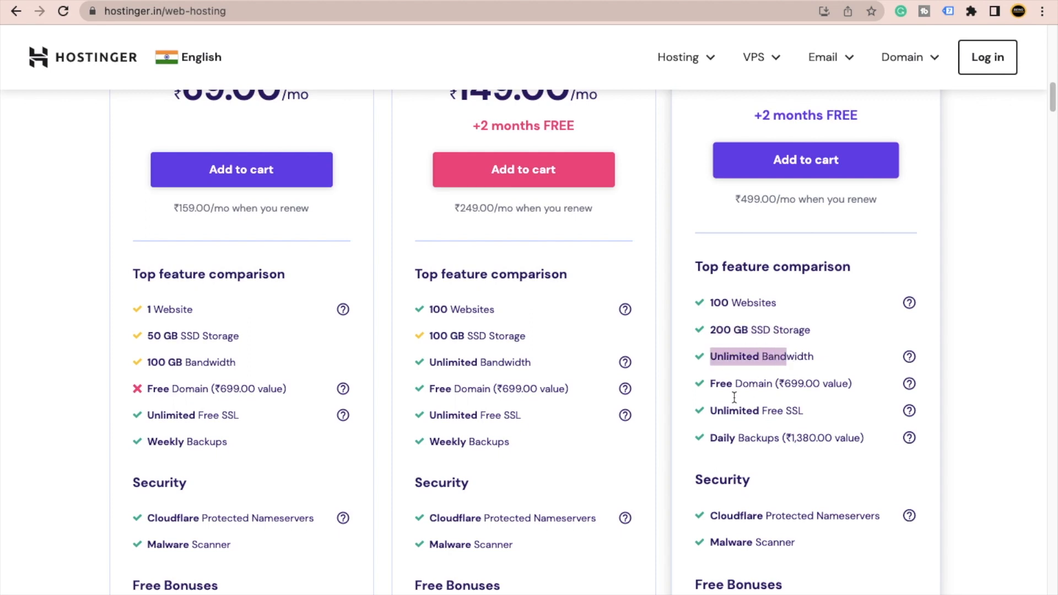
{"action": "scroll", "coordinate": [734, 396], "scroll_direction": "down", "scroll_amount": 1}
{"action": "left_click_drag", "start_coordinate": [723, 388], "coordinate": [759, 380]}
{"action": "scroll", "coordinate": [757, 382], "scroll_direction": "down", "scroll_amount": 2}
{"action": "scroll", "coordinate": [733, 392], "scroll_direction": "down", "scroll_amount": 4}
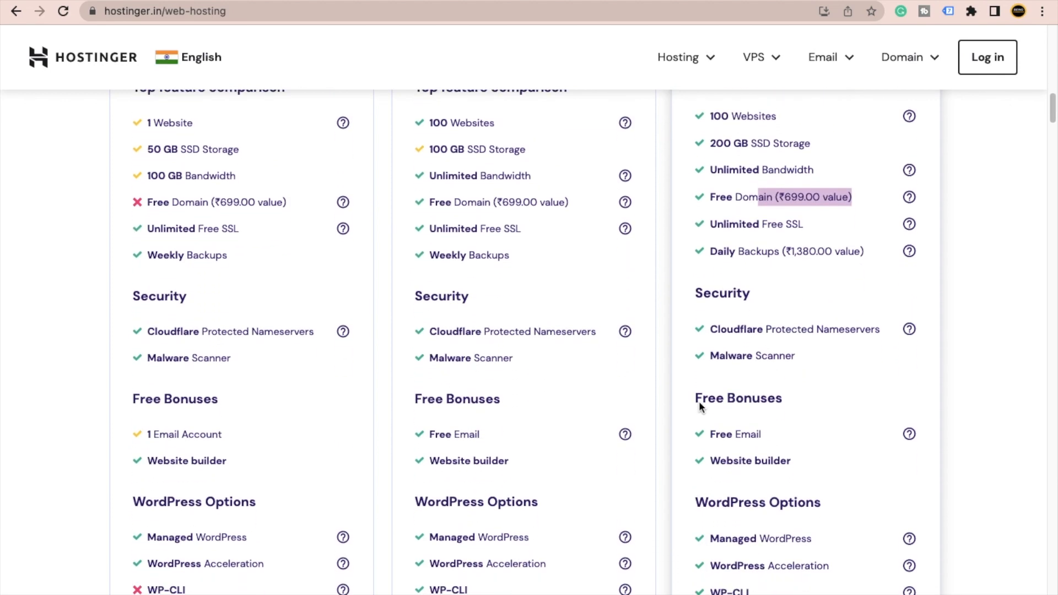
{"action": "scroll", "coordinate": [696, 317], "scroll_direction": "down", "scroll_amount": 4}
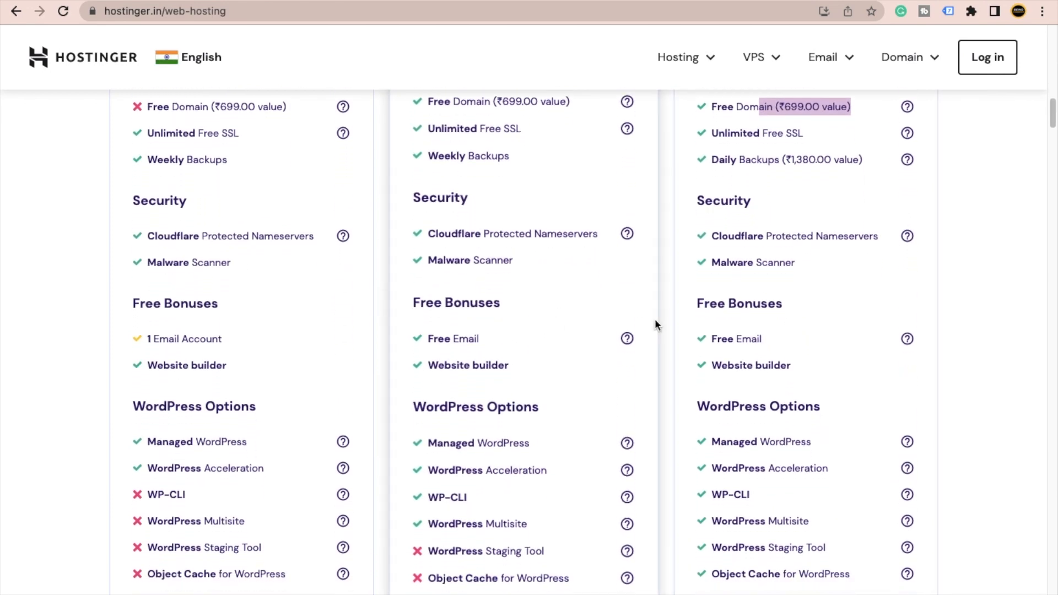
{"action": "scroll", "coordinate": [808, 374], "scroll_direction": "down", "scroll_amount": 1}
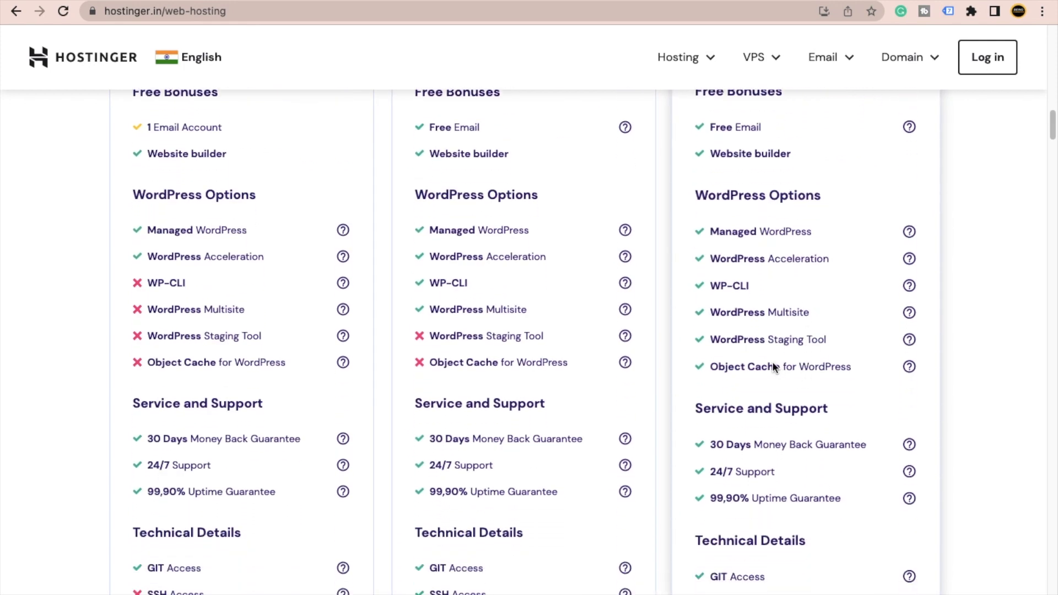
{"action": "left_click_drag", "start_coordinate": [723, 336], "coordinate": [827, 334]}
{"action": "left_click_drag", "start_coordinate": [711, 312], "coordinate": [784, 312]}
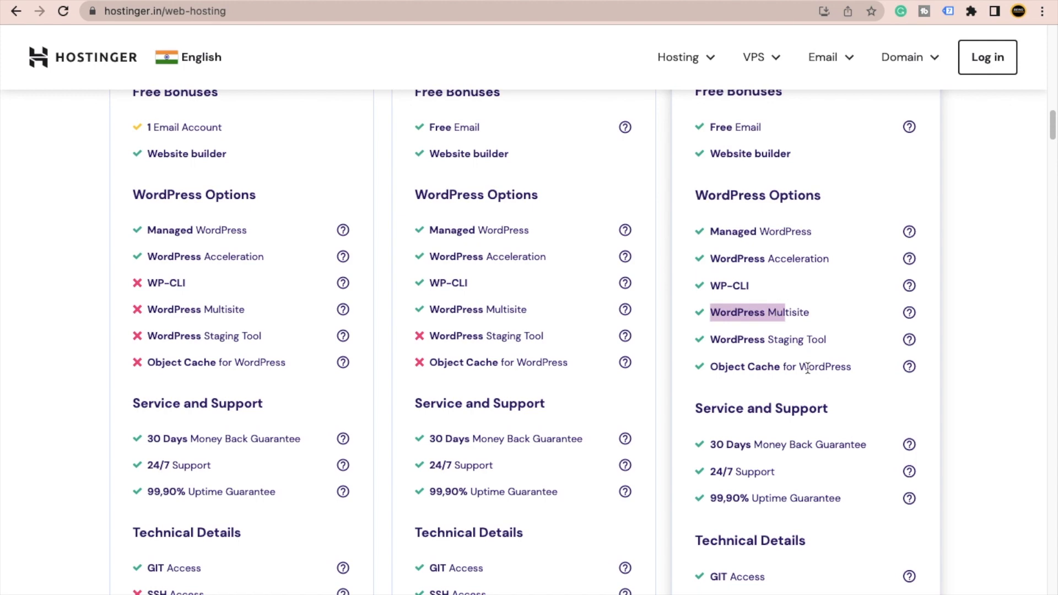
{"action": "scroll", "coordinate": [827, 419], "scroll_direction": "down", "scroll_amount": 4}
{"action": "scroll", "coordinate": [1021, 359], "scroll_direction": "up", "scroll_amount": 12}
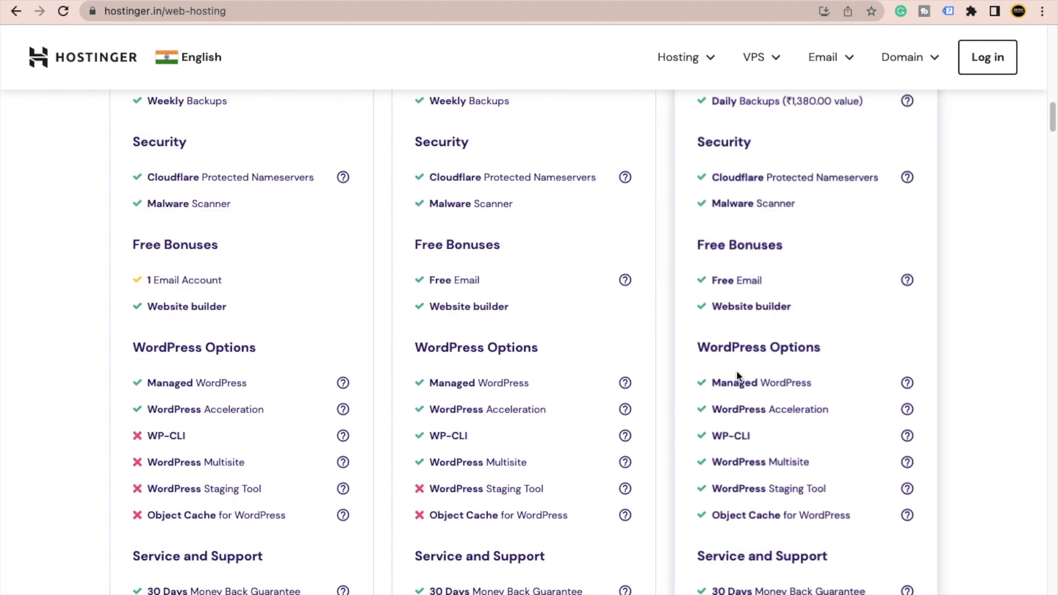
{"action": "scroll", "coordinate": [562, 299], "scroll_direction": "up", "scroll_amount": 5}
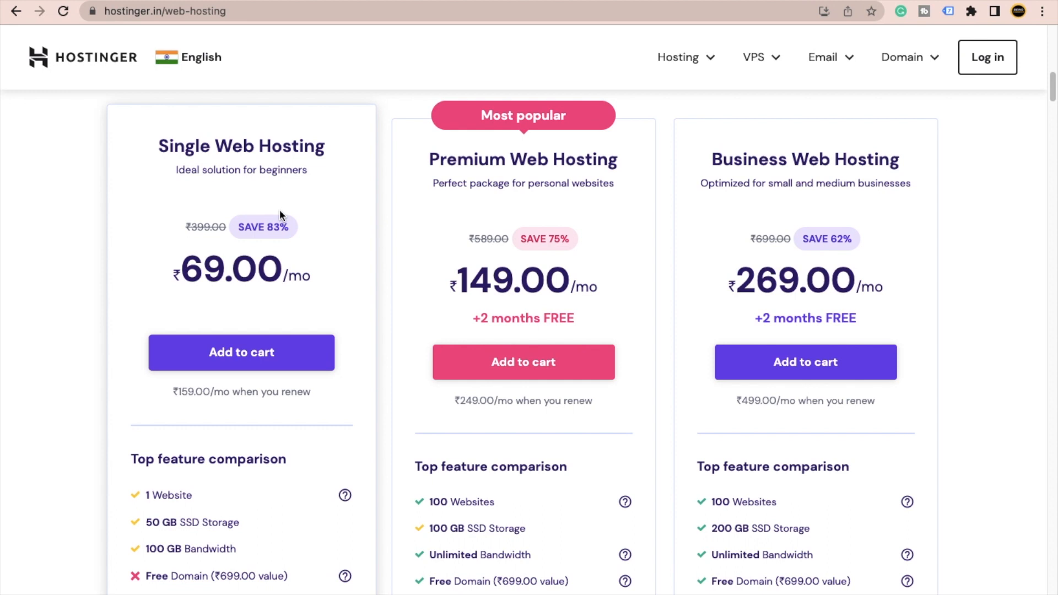
{"action": "left_click_drag", "start_coordinate": [160, 149], "coordinate": [242, 150]}
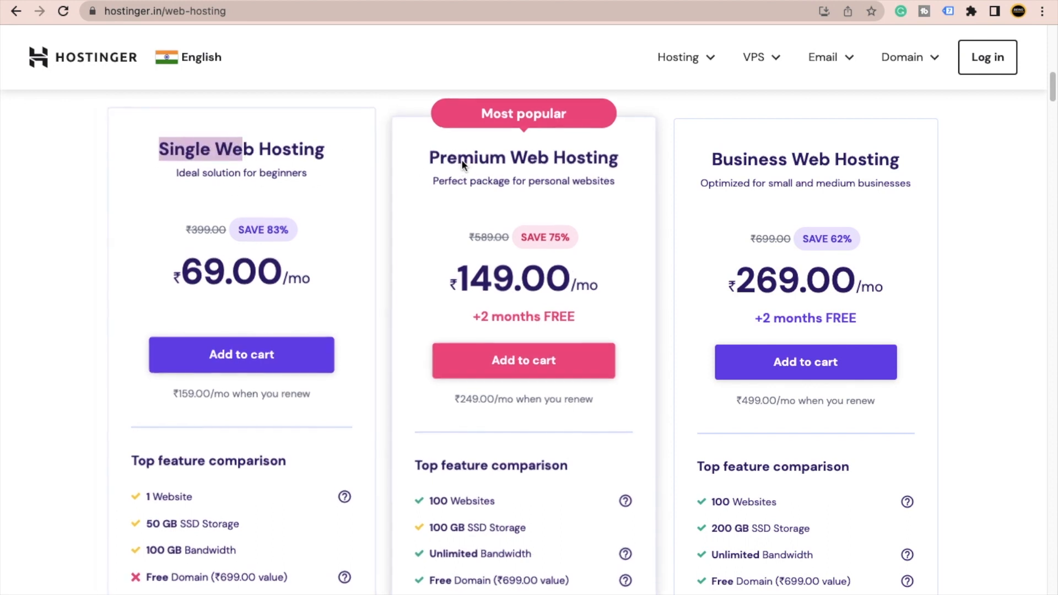
{"action": "left_click_drag", "start_coordinate": [460, 159], "coordinate": [554, 156]}
{"action": "left_click_drag", "start_coordinate": [711, 164], "coordinate": [711, 164]}
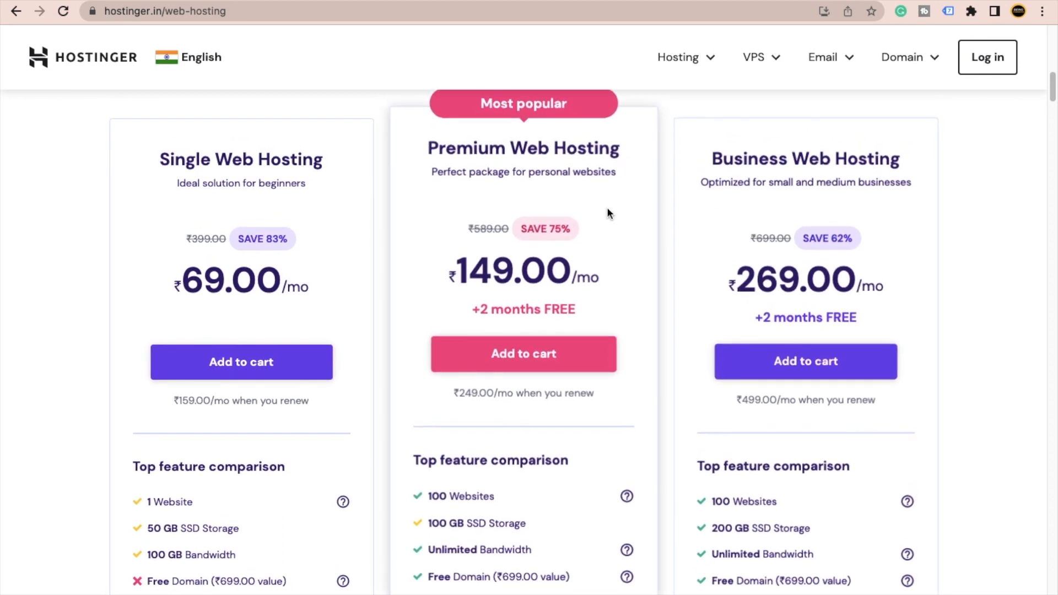
- Add Premium Web Hosting to the cart and pick the 1-month period at ₹589.00/month
{"action": "left_click", "coordinate": [531, 358]}
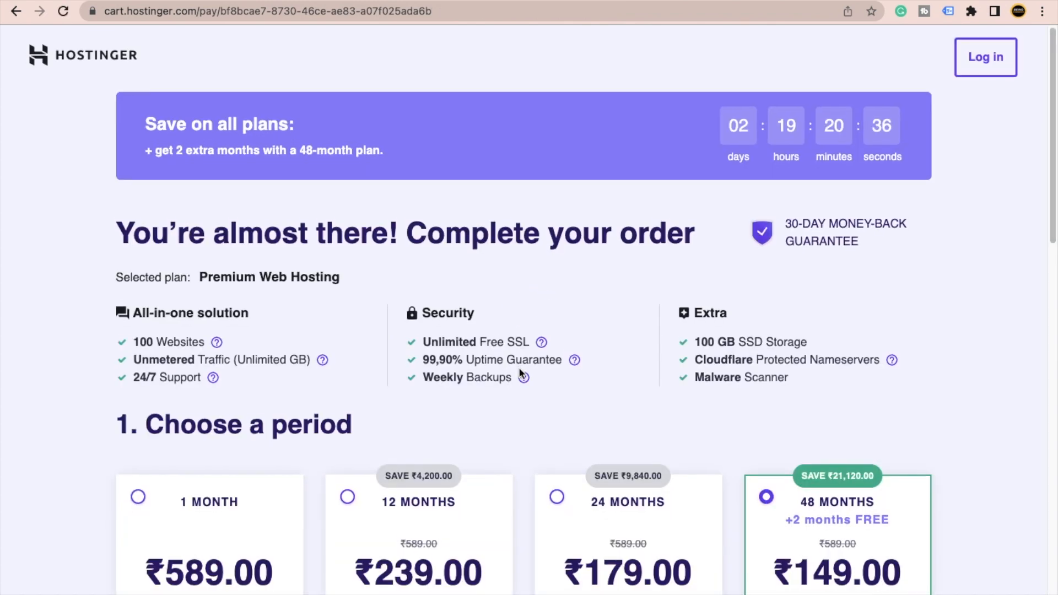
{"action": "mouse_move", "coordinate": [521, 374]}
{"action": "scroll", "coordinate": [518, 368], "scroll_direction": "down", "scroll_amount": 3}
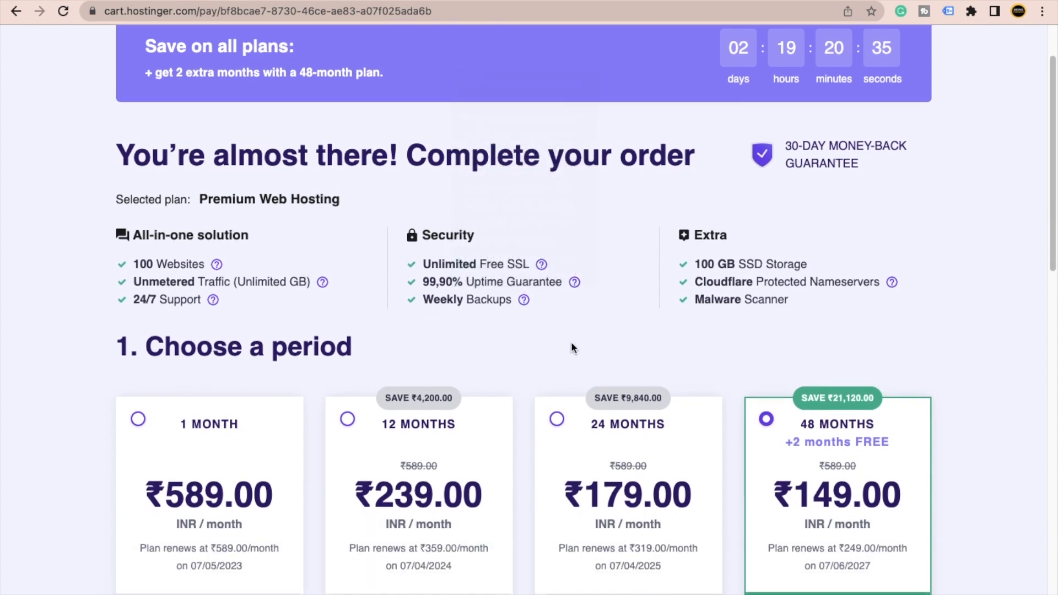
{"action": "scroll", "coordinate": [552, 342], "scroll_direction": "down", "scroll_amount": 6}
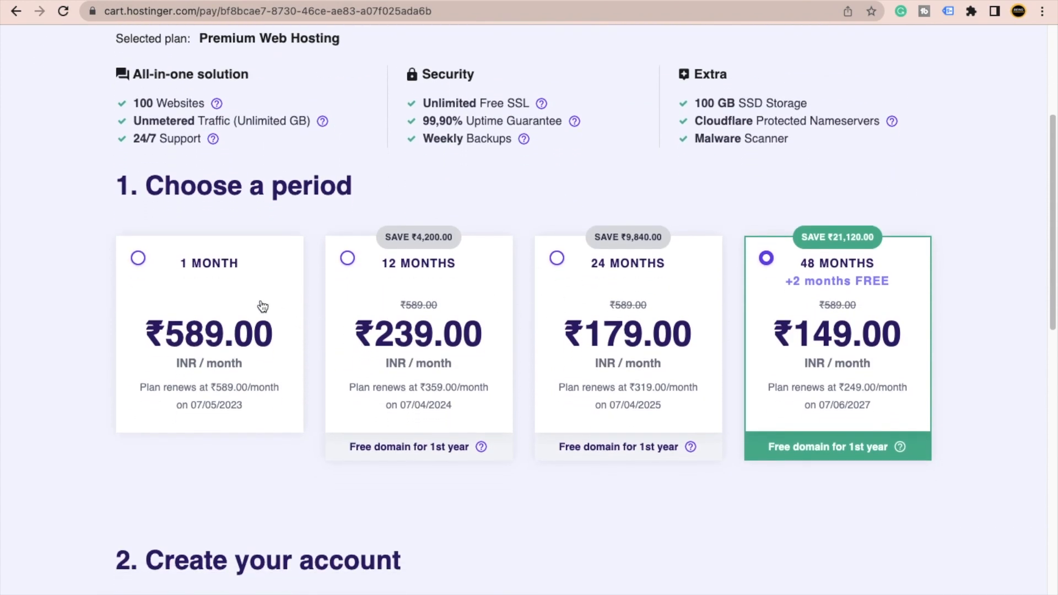
{"action": "left_click", "coordinate": [177, 263]}
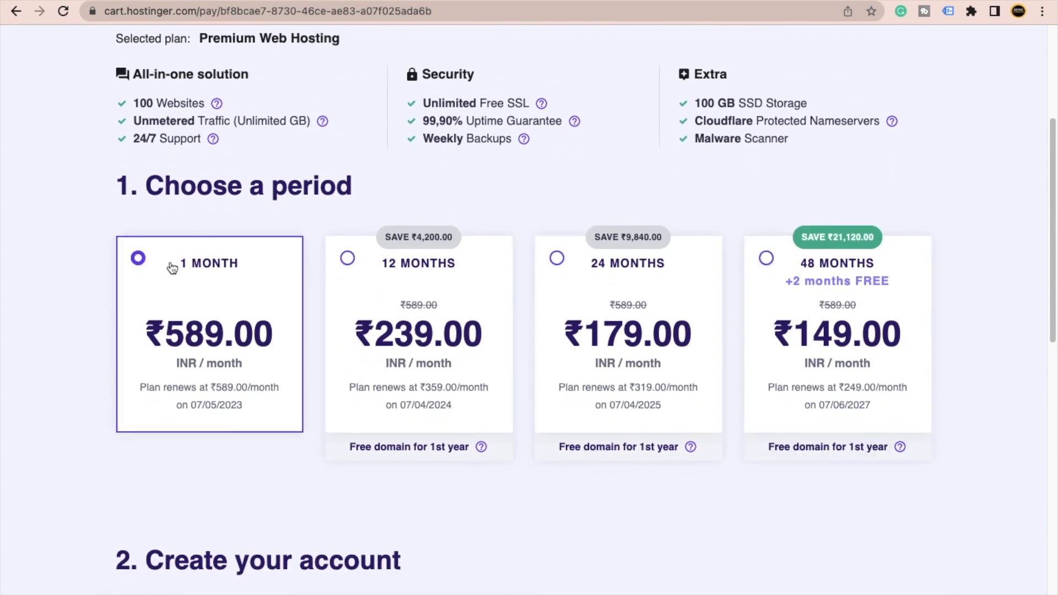
{"action": "left_click", "coordinate": [349, 265]}
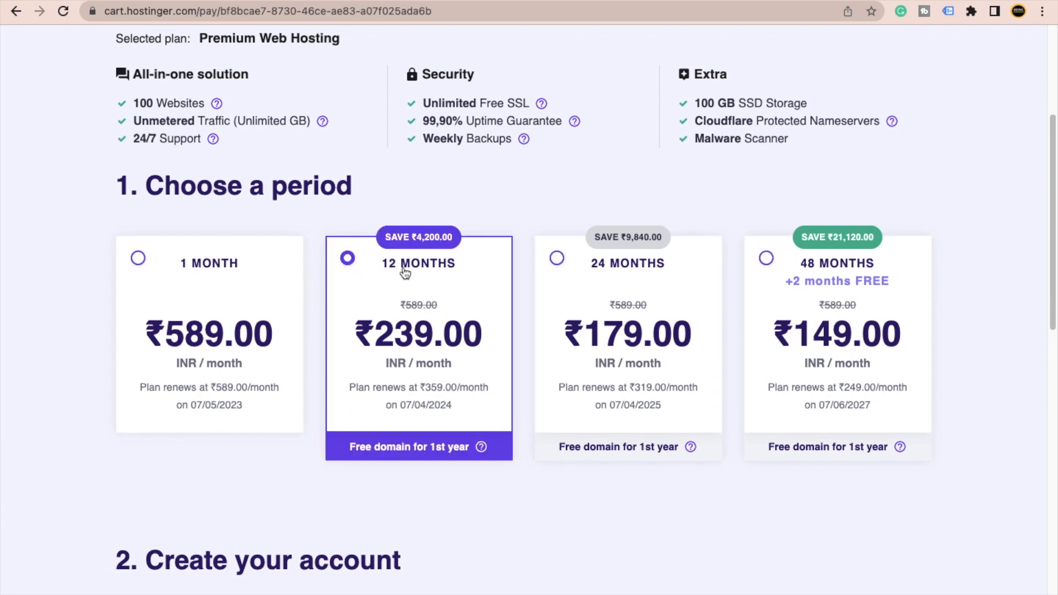
{"action": "left_click", "coordinate": [215, 285]}
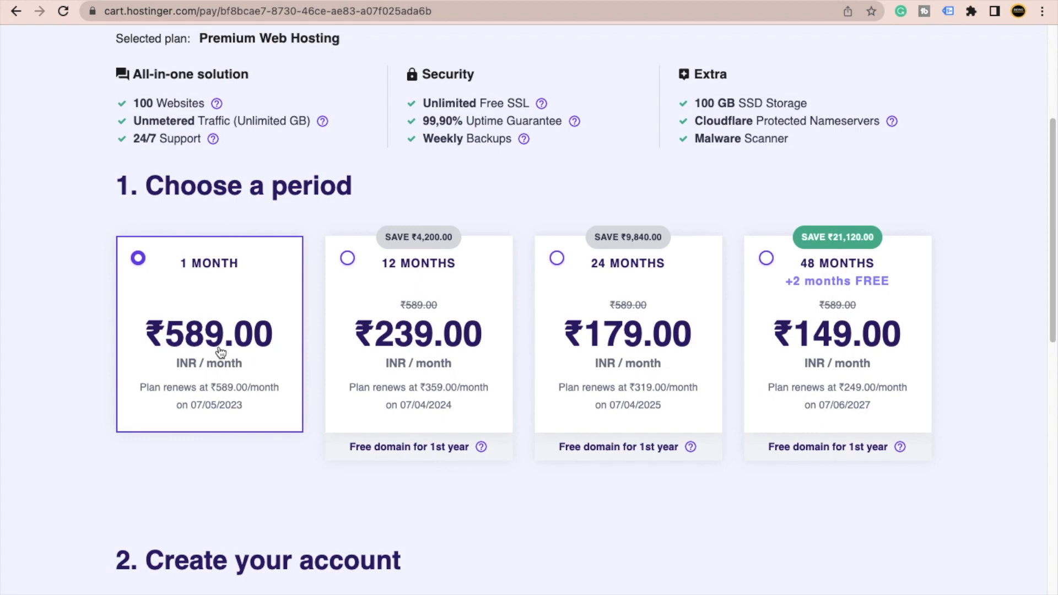
- Search for 'calculator online' in a new Google tab
{"action": "key", "text": "ctrl+t"}
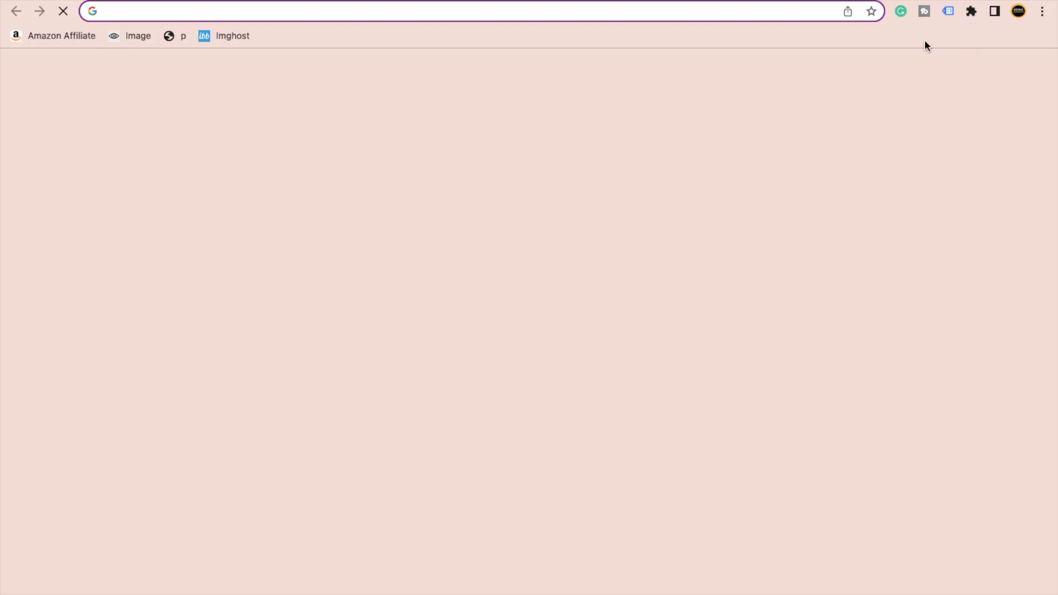
{"action": "type", "text": "cal"}
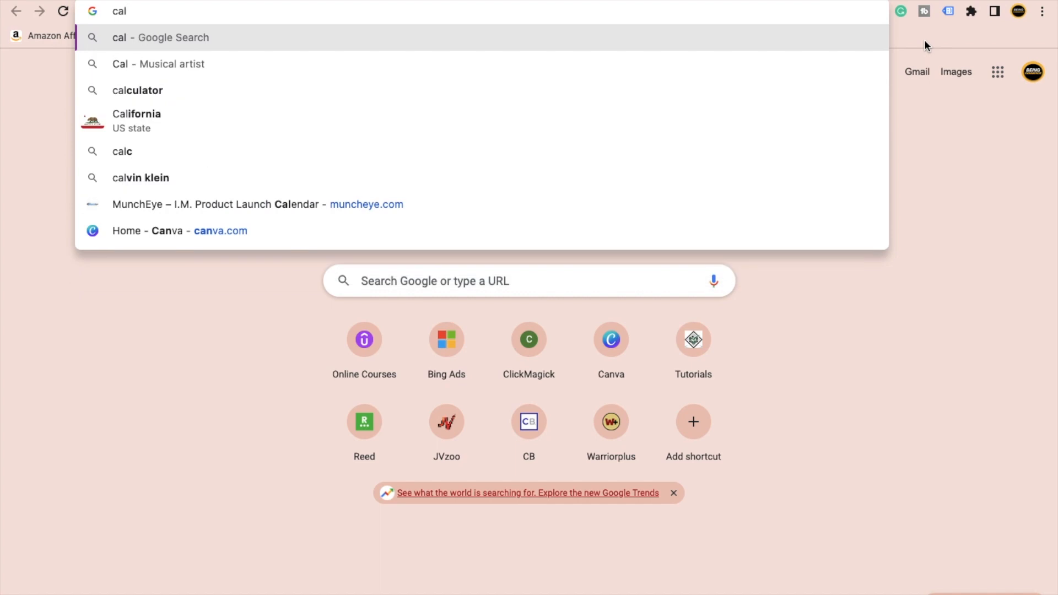
{"action": "key", "text": "BackSpace"}
{"action": "key", "text": "BackSpace"}
{"action": "key", "text": "BackSpace"}
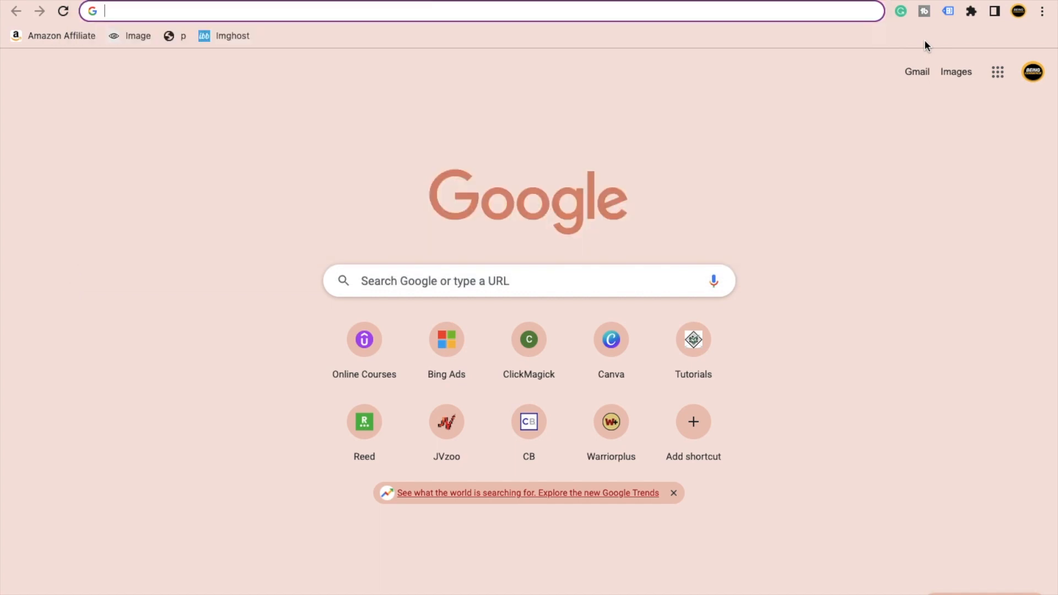
{"action": "type", "text": "calculator"}
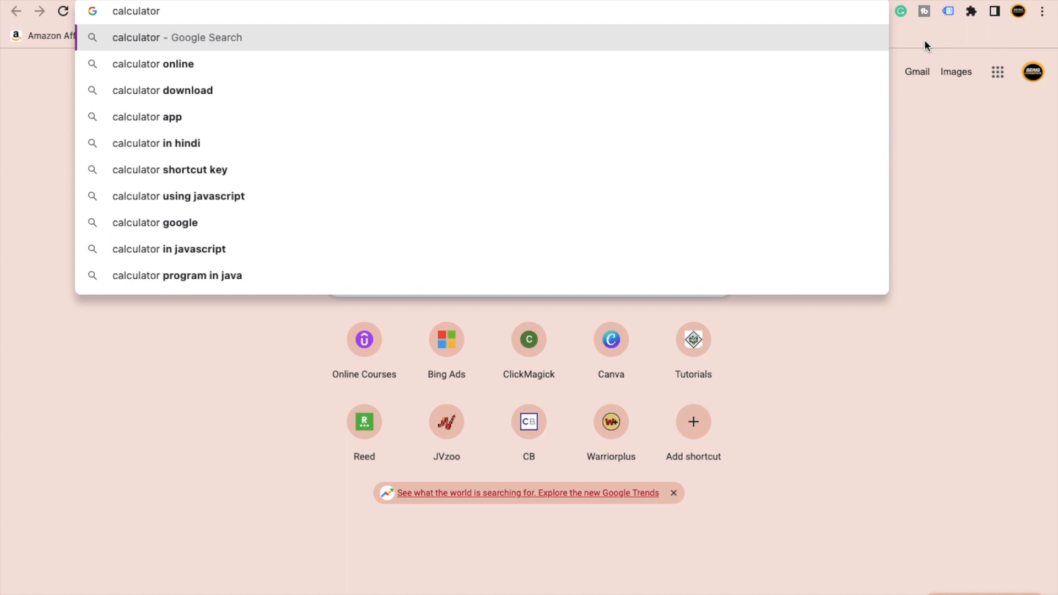
{"action": "key", "text": "Down"}
{"action": "key", "text": "Return"}
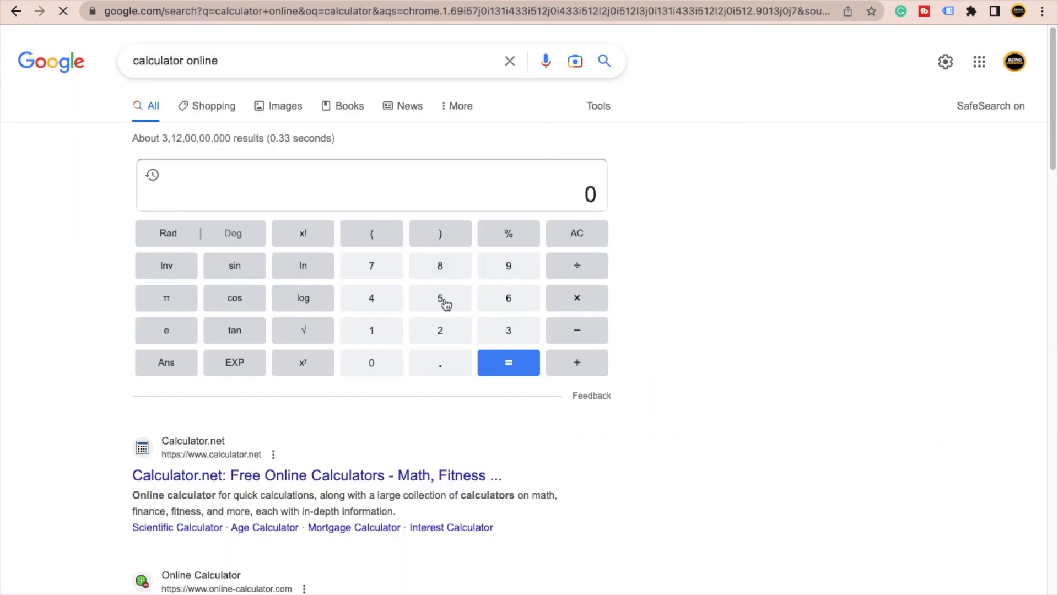
- Compute 589 × 12 = 7068 on Google's calculator and return to the Hostinger cart
{"action": "left_click", "coordinate": [440, 301]}
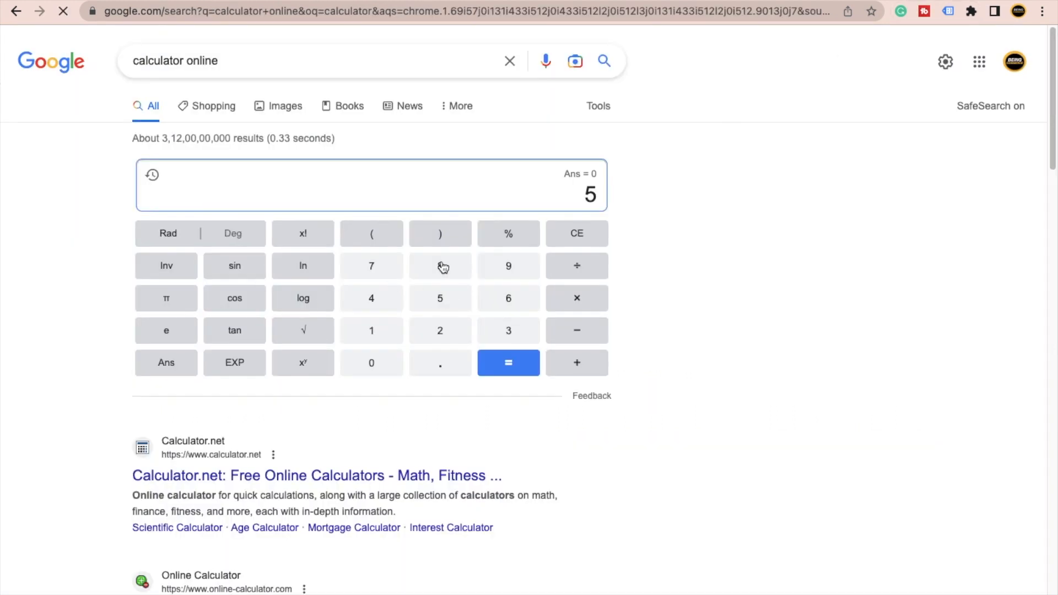
{"action": "left_click", "coordinate": [440, 267]}
{"action": "left_click", "coordinate": [508, 281]}
{"action": "left_click", "coordinate": [577, 298]}
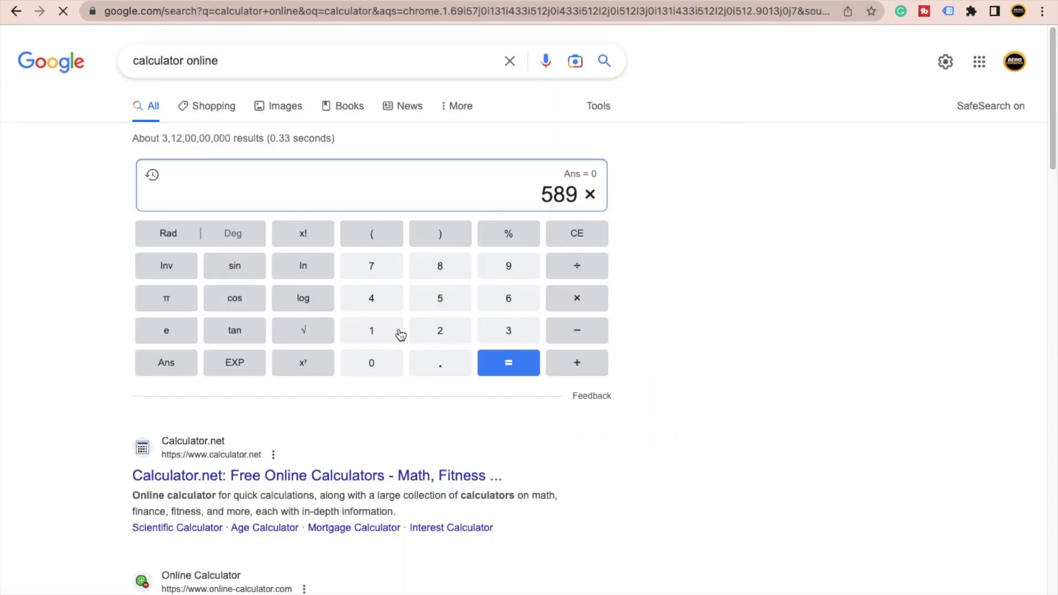
{"action": "left_click", "coordinate": [398, 334]}
{"action": "left_click", "coordinate": [440, 337]}
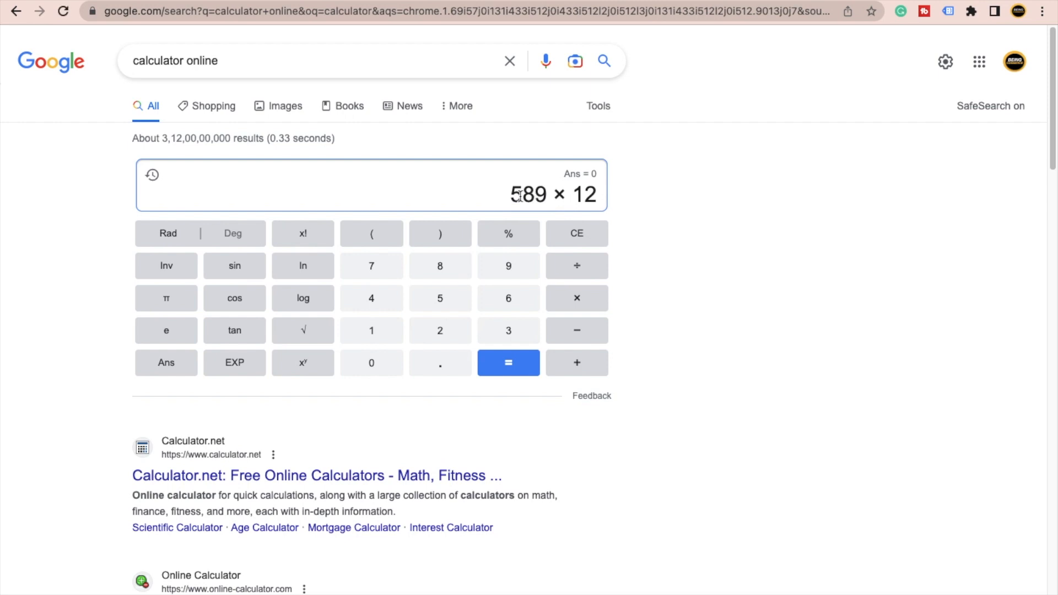
{"action": "left_click_drag", "start_coordinate": [513, 197], "coordinate": [555, 194]}
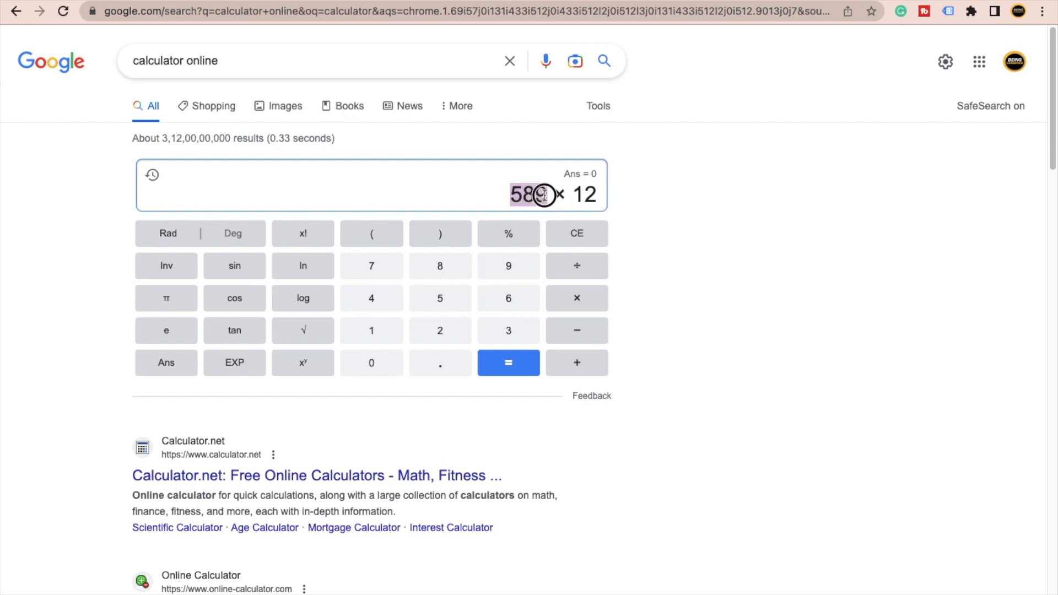
{"action": "left_click", "coordinate": [515, 368]}
{"action": "left_click_drag", "start_coordinate": [554, 194], "coordinate": [591, 196]}
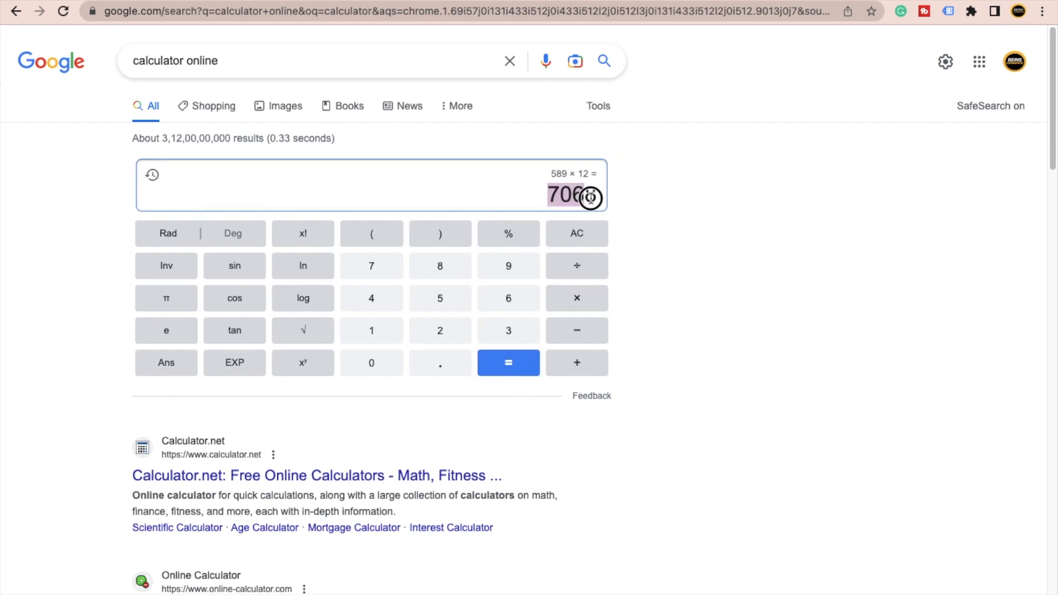
{"action": "left_click", "coordinate": [681, 200]}
{"action": "left_click", "coordinate": [739, 1]}
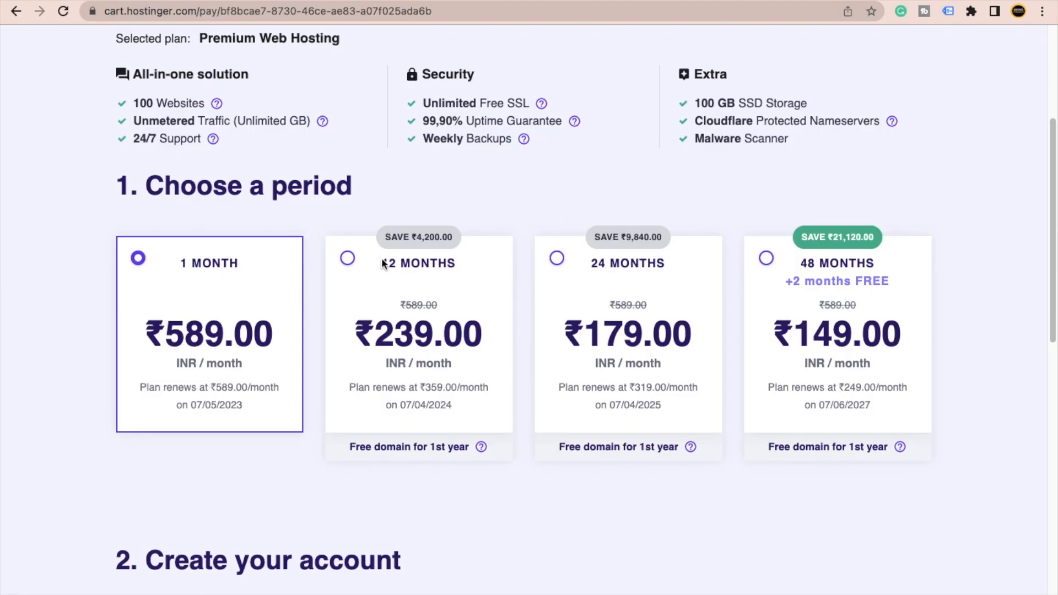
- Select the 12-month period and highlight the ₹3,384.24 order total
{"action": "left_click", "coordinate": [348, 259]}
{"action": "scroll", "coordinate": [478, 296], "scroll_direction": "down", "scroll_amount": 6}
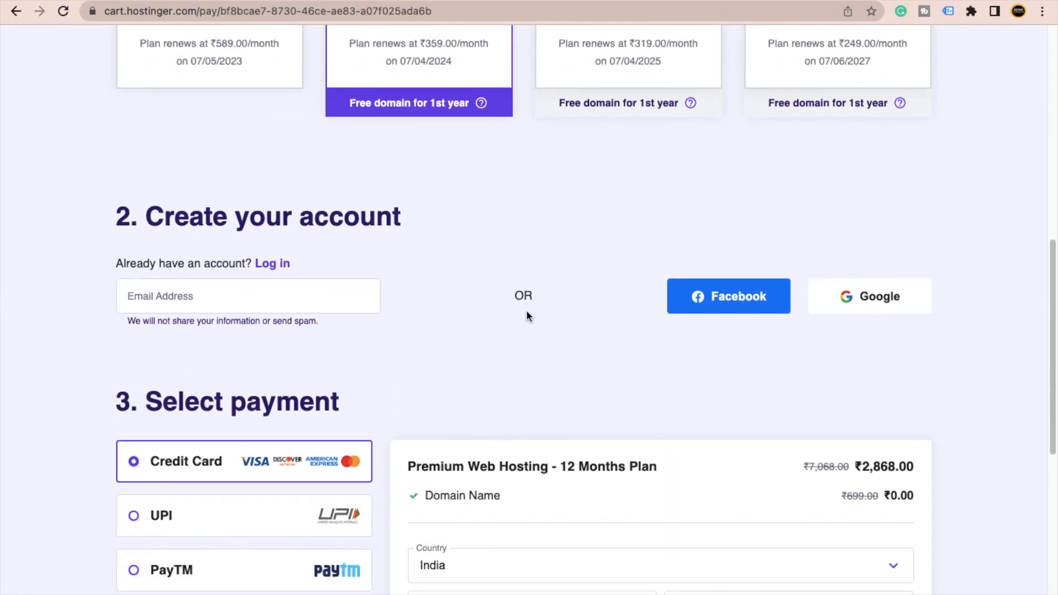
{"action": "scroll", "coordinate": [551, 325], "scroll_direction": "down", "scroll_amount": 8}
{"action": "left_click", "coordinate": [869, 294]}
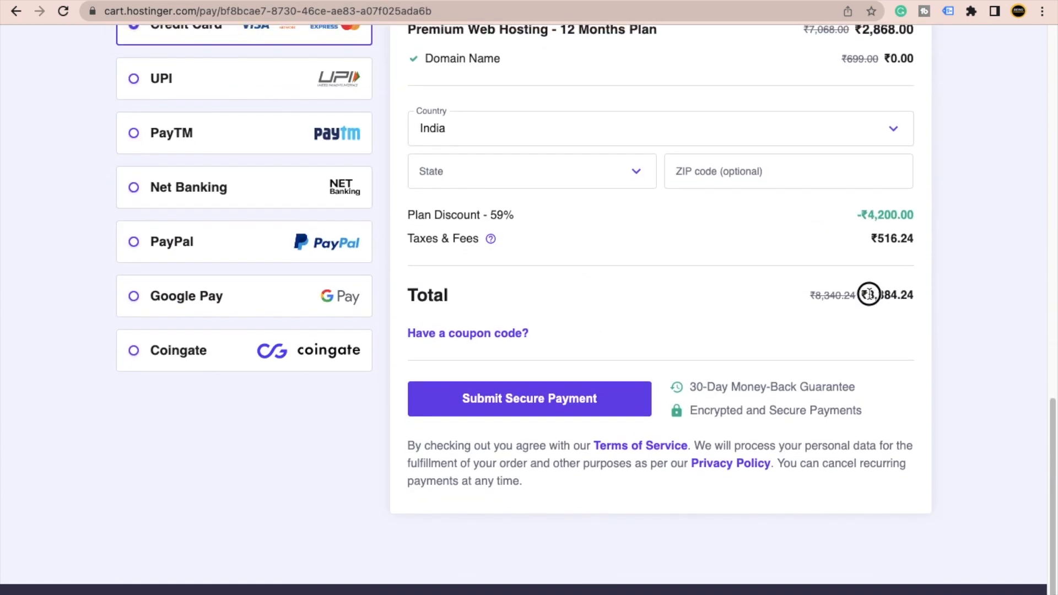
{"action": "left_click_drag", "start_coordinate": [869, 294], "coordinate": [933, 293]}
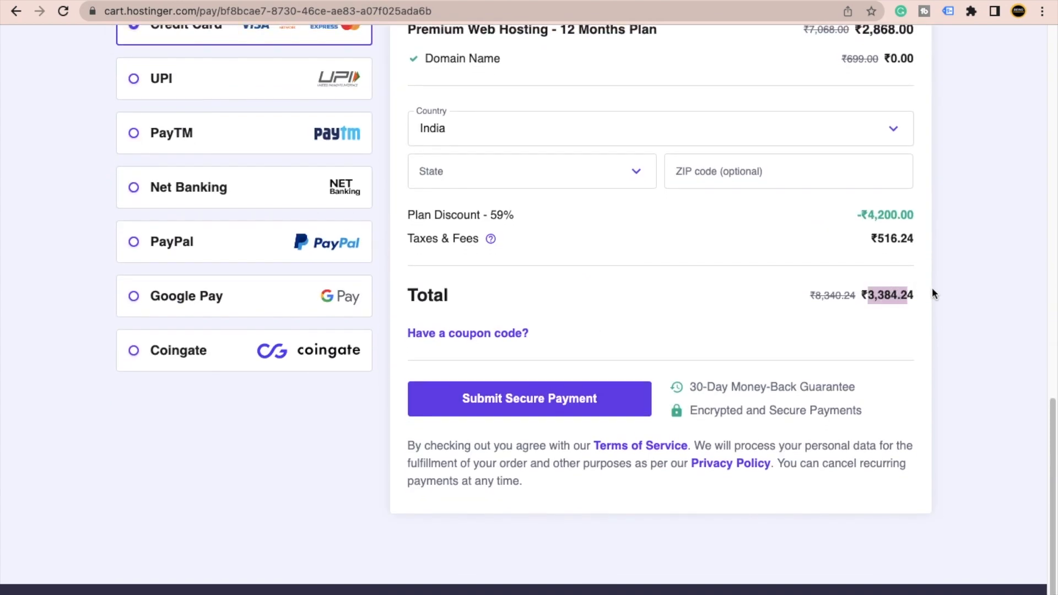
{"action": "left_click", "coordinate": [887, 315]}
- Try the 48-month billing period, then switch back to 12 months
{"action": "scroll", "coordinate": [841, 320], "scroll_direction": "up", "scroll_amount": 1}
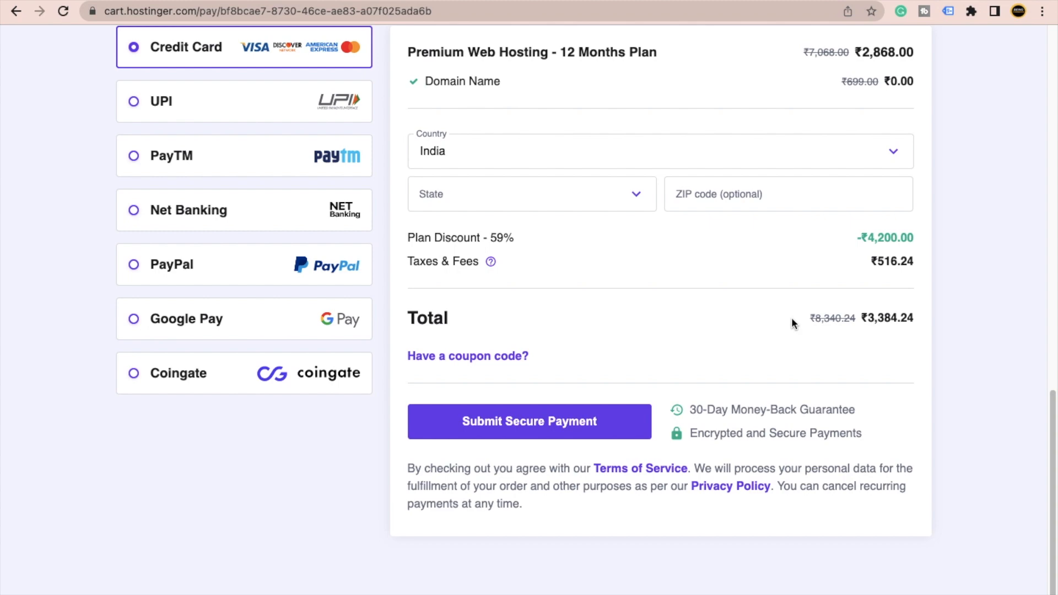
{"action": "scroll", "coordinate": [789, 320], "scroll_direction": "up", "scroll_amount": 9}
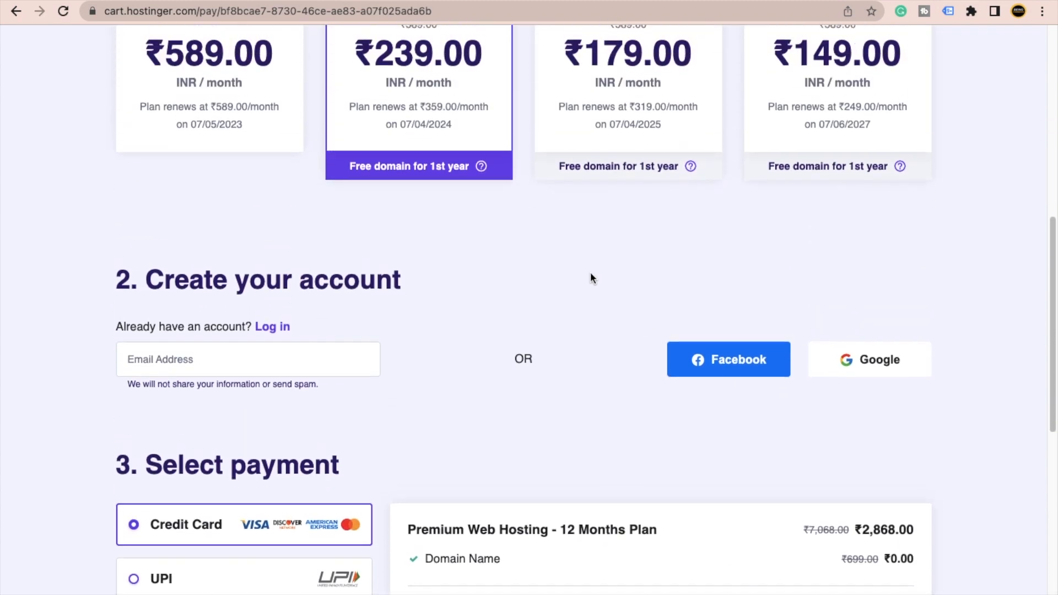
{"action": "scroll", "coordinate": [591, 277], "scroll_direction": "up", "scroll_amount": 2}
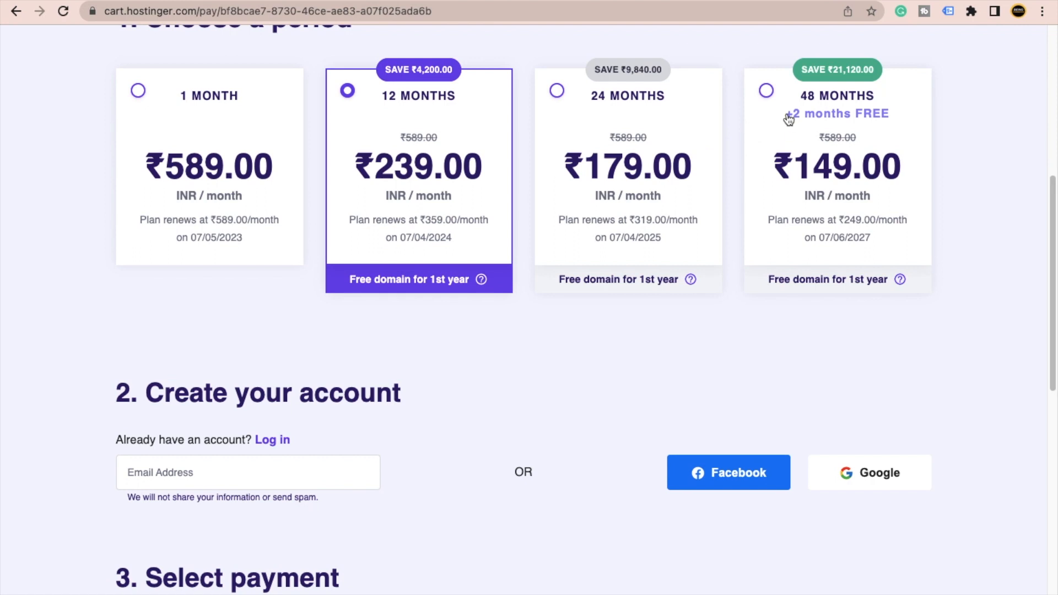
{"action": "scroll", "coordinate": [789, 120], "scroll_direction": "up", "scroll_amount": 1}
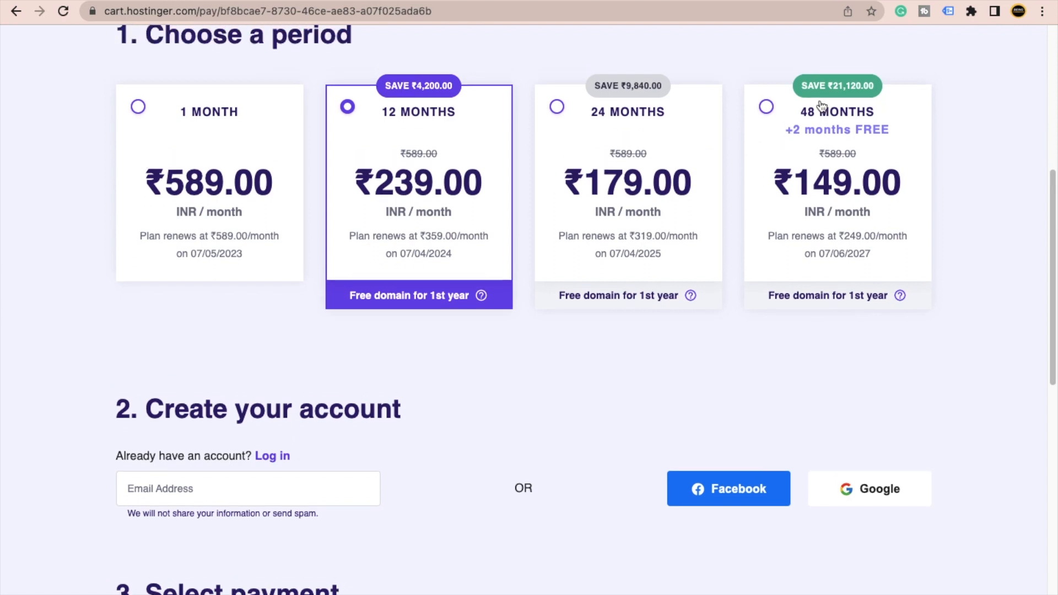
{"action": "left_click", "coordinate": [791, 118]}
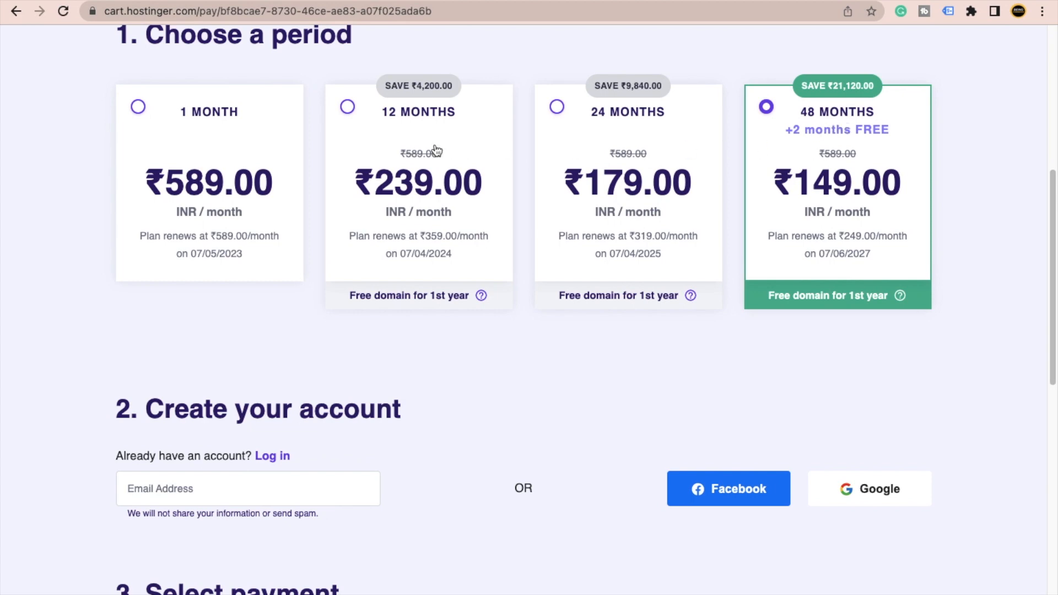
{"action": "scroll", "coordinate": [436, 152], "scroll_direction": "up", "scroll_amount": 4}
{"action": "scroll", "coordinate": [439, 160], "scroll_direction": "down", "scroll_amount": 6}
{"action": "scroll", "coordinate": [444, 175], "scroll_direction": "up", "scroll_amount": 6}
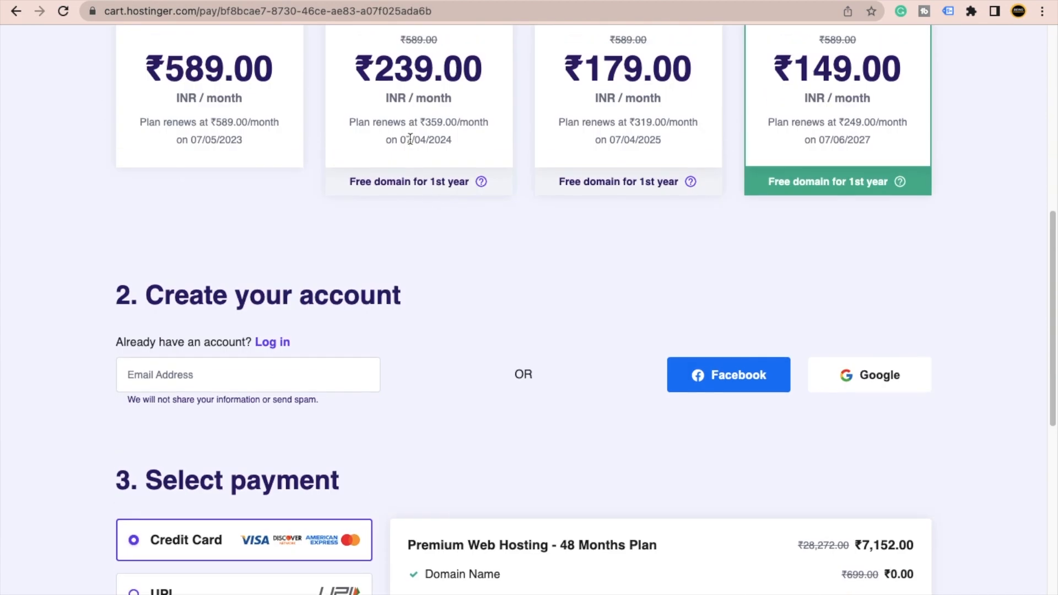
{"action": "scroll", "coordinate": [414, 173], "scroll_direction": "down", "scroll_amount": 3}
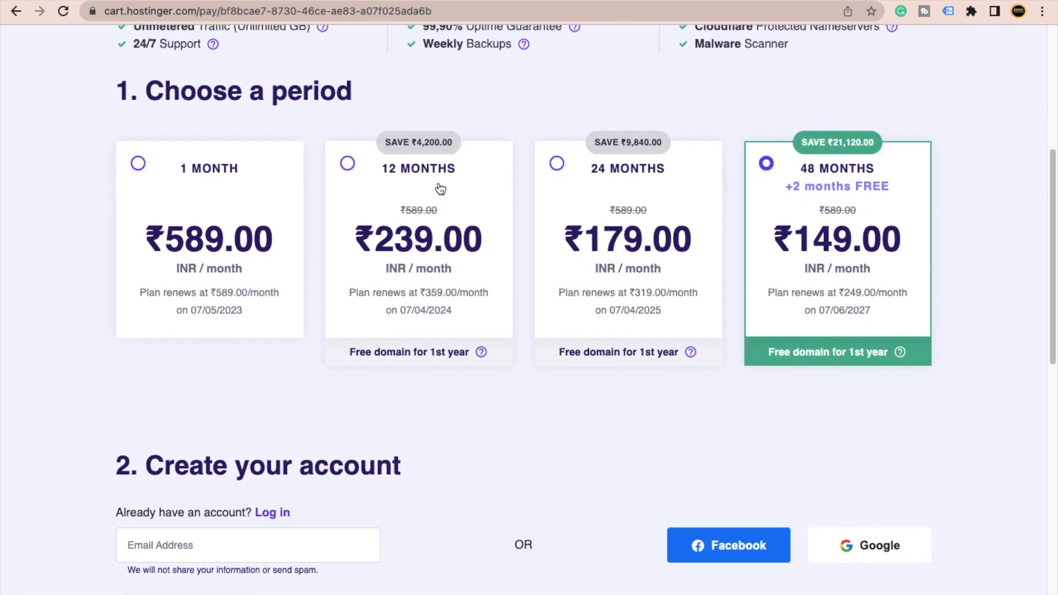
{"action": "left_click_drag", "start_coordinate": [170, 89], "coordinate": [290, 91]}
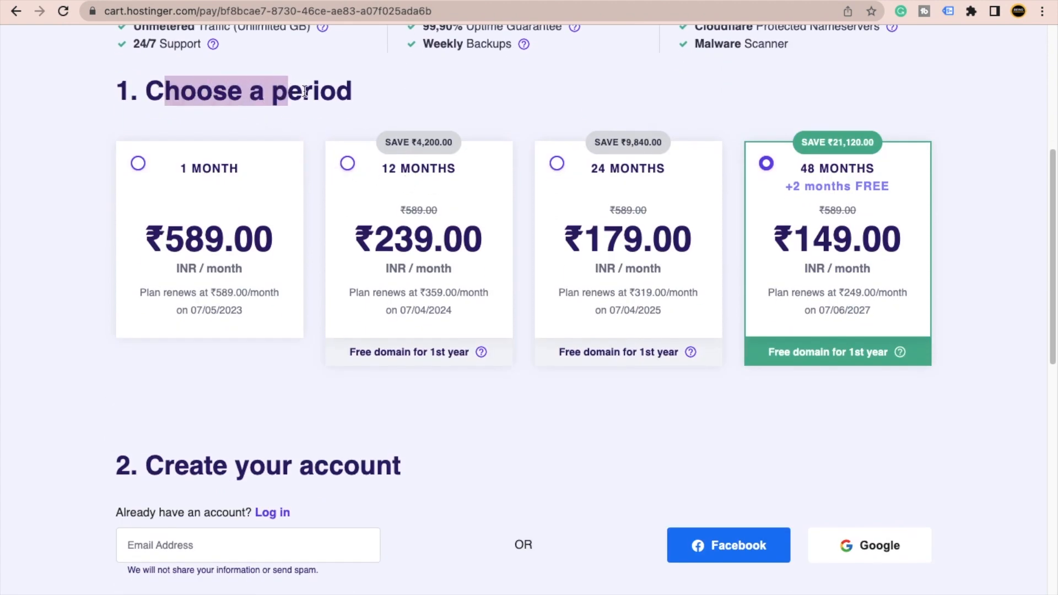
{"action": "left_click", "coordinate": [349, 111]}
{"action": "left_click", "coordinate": [363, 169]}
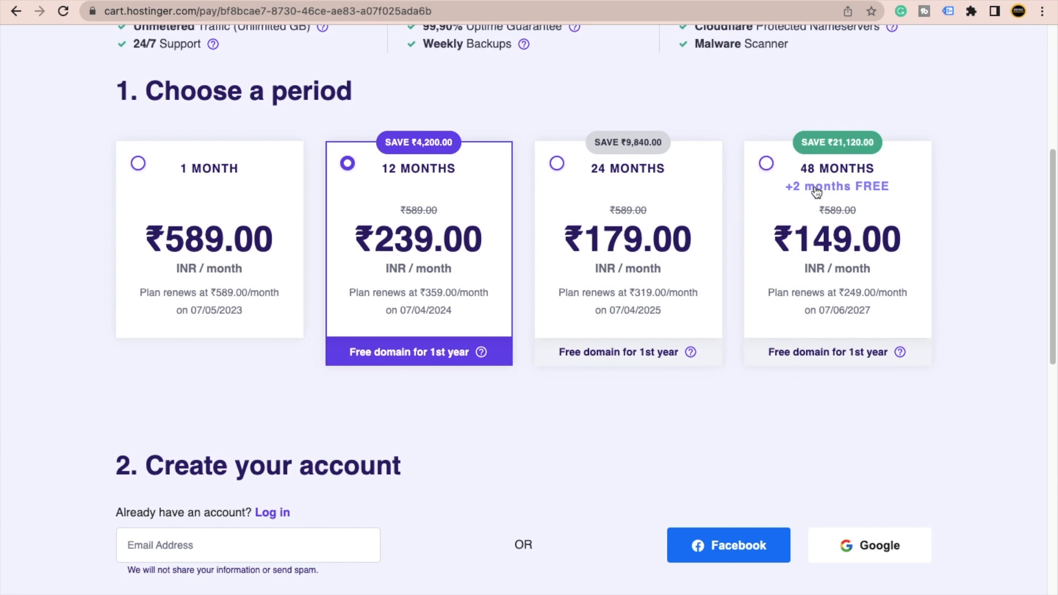
- Scroll down to Create your account and start signing in with Google
{"action": "scroll", "coordinate": [730, 232], "scroll_direction": "down", "scroll_amount": 4}
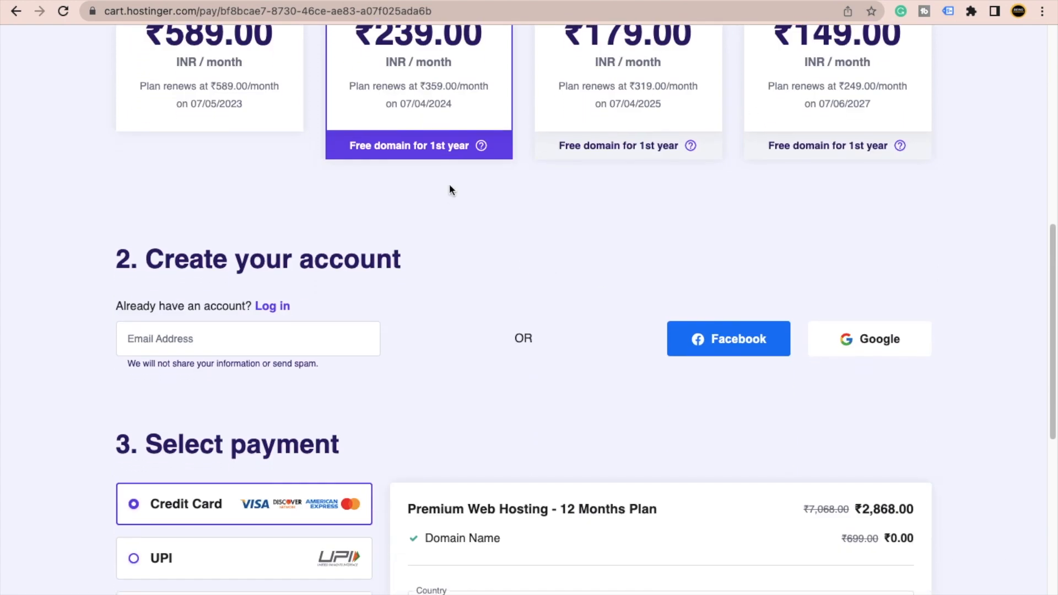
{"action": "scroll", "coordinate": [449, 189], "scroll_direction": "up", "scroll_amount": 7}
{"action": "scroll", "coordinate": [496, 252], "scroll_direction": "down", "scroll_amount": 7}
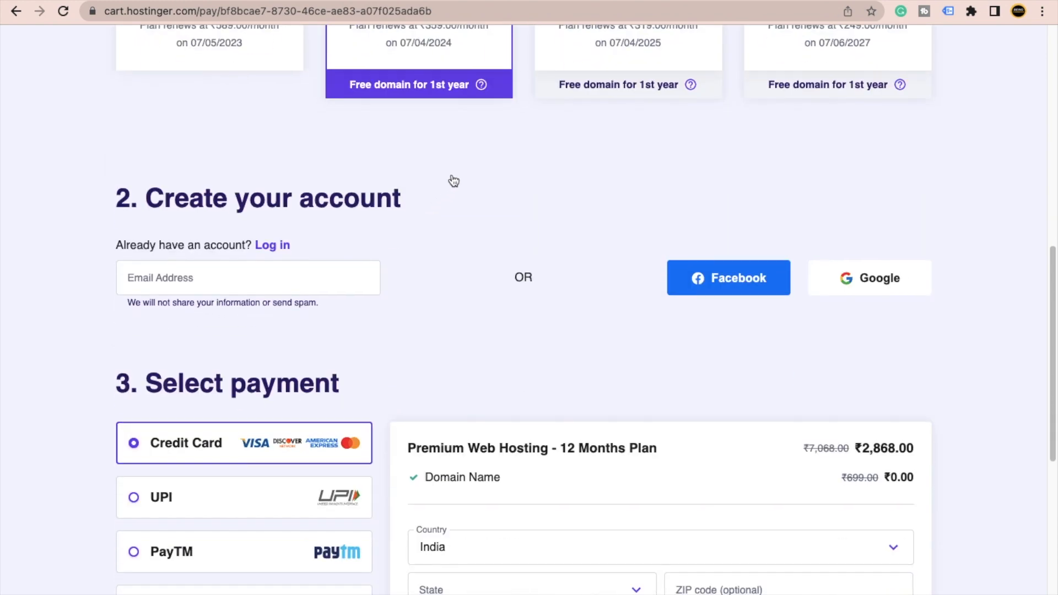
{"action": "scroll", "coordinate": [474, 187], "scroll_direction": "down", "scroll_amount": 2}
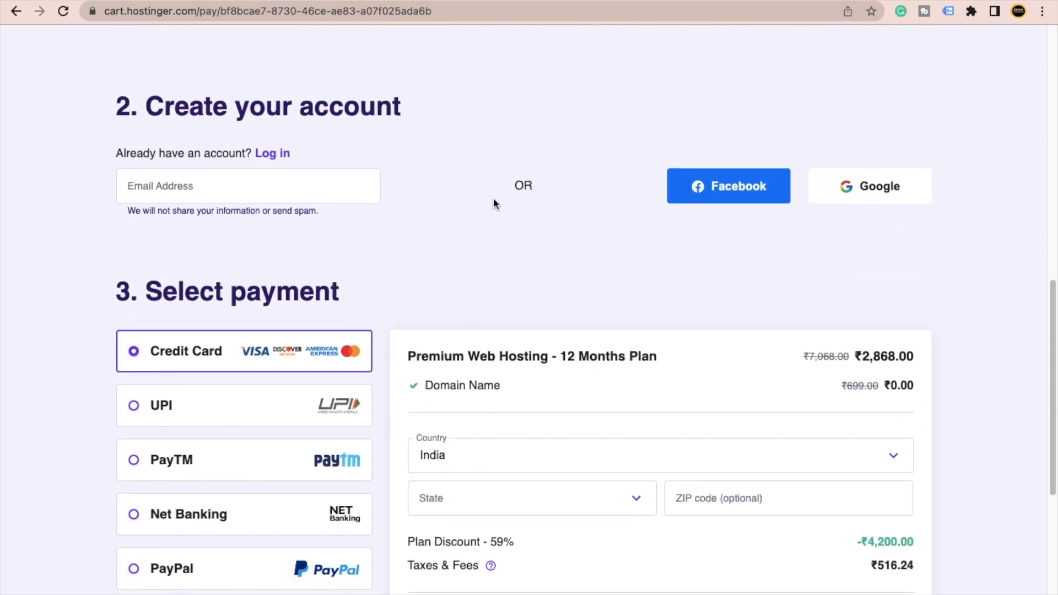
{"action": "left_click_drag", "start_coordinate": [166, 106], "coordinate": [301, 109]}
{"action": "left_click", "coordinate": [398, 118]}
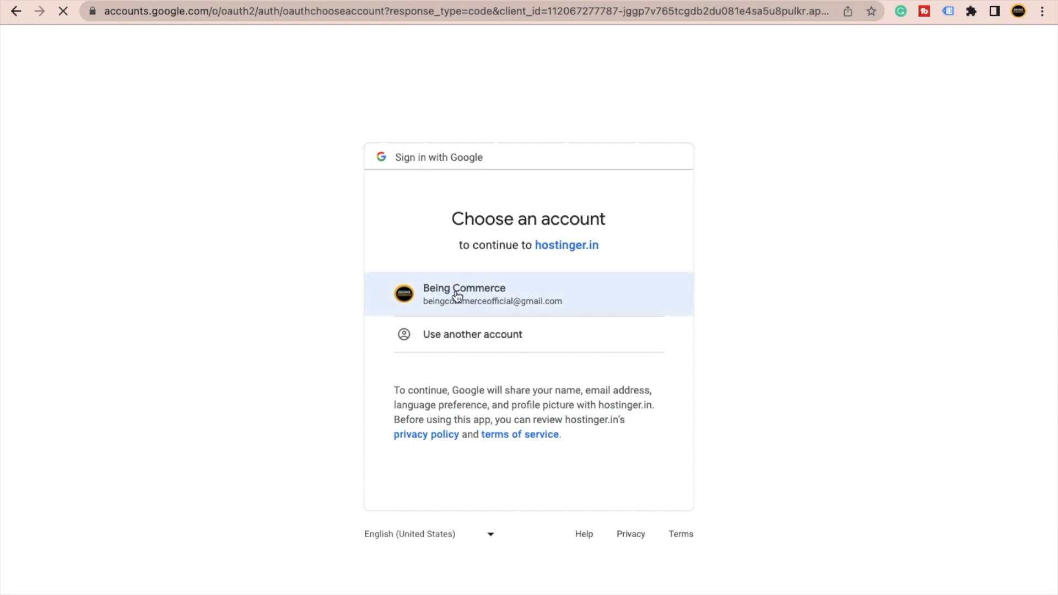
- Choose the existing Google account to continue to hostinger.in
{"action": "left_click", "coordinate": [477, 300]}
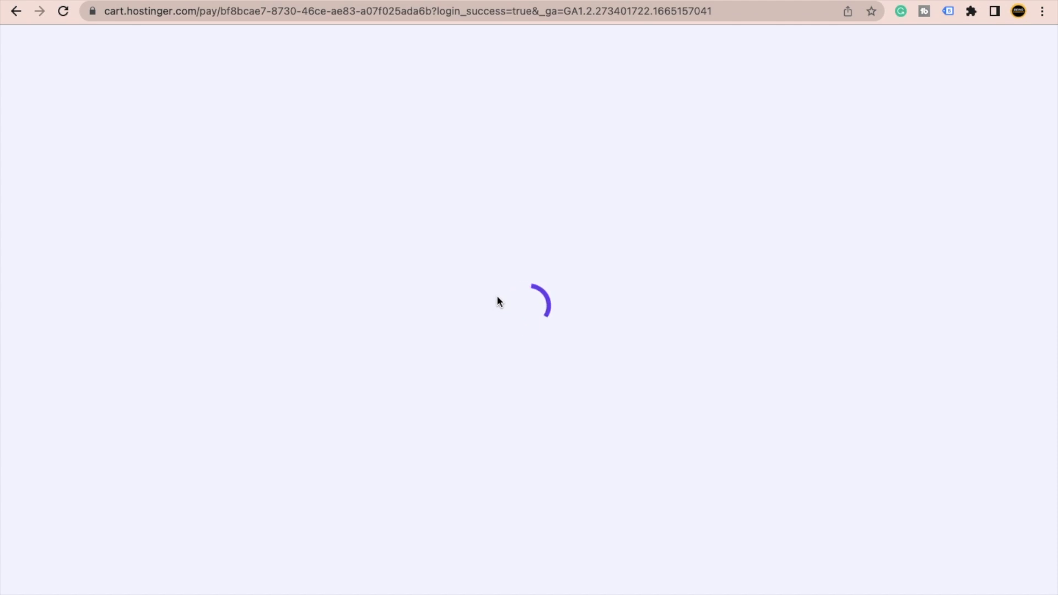
- Scroll the signed-in checkout down to the ₹3,384.24 total and coupon option
{"action": "scroll", "coordinate": [497, 296], "scroll_direction": "down", "scroll_amount": 5}
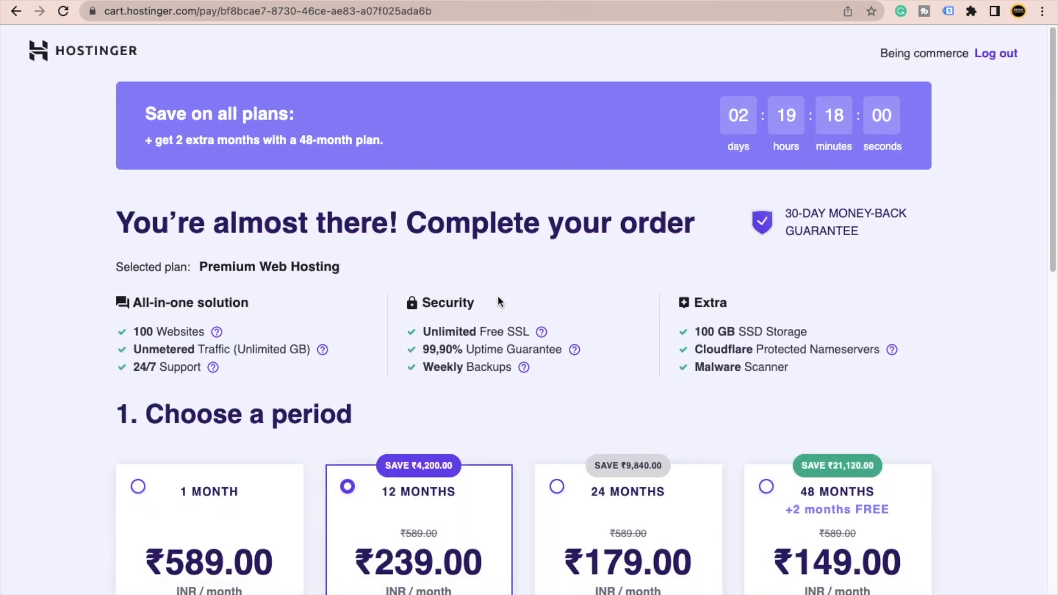
{"action": "scroll", "coordinate": [525, 291], "scroll_direction": "up", "scroll_amount": 5}
{"action": "scroll", "coordinate": [523, 301], "scroll_direction": "down", "scroll_amount": 5}
{"action": "scroll", "coordinate": [496, 149], "scroll_direction": "down", "scroll_amount": 3}
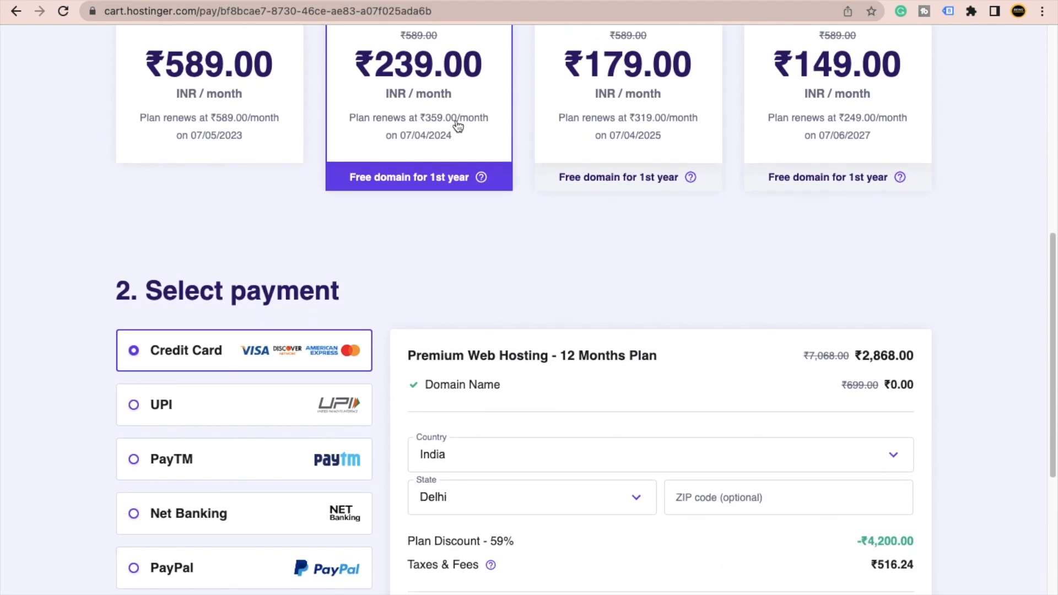
{"action": "scroll", "coordinate": [456, 127], "scroll_direction": "up", "scroll_amount": 5}
{"action": "scroll", "coordinate": [401, 211], "scroll_direction": "down", "scroll_amount": 3}
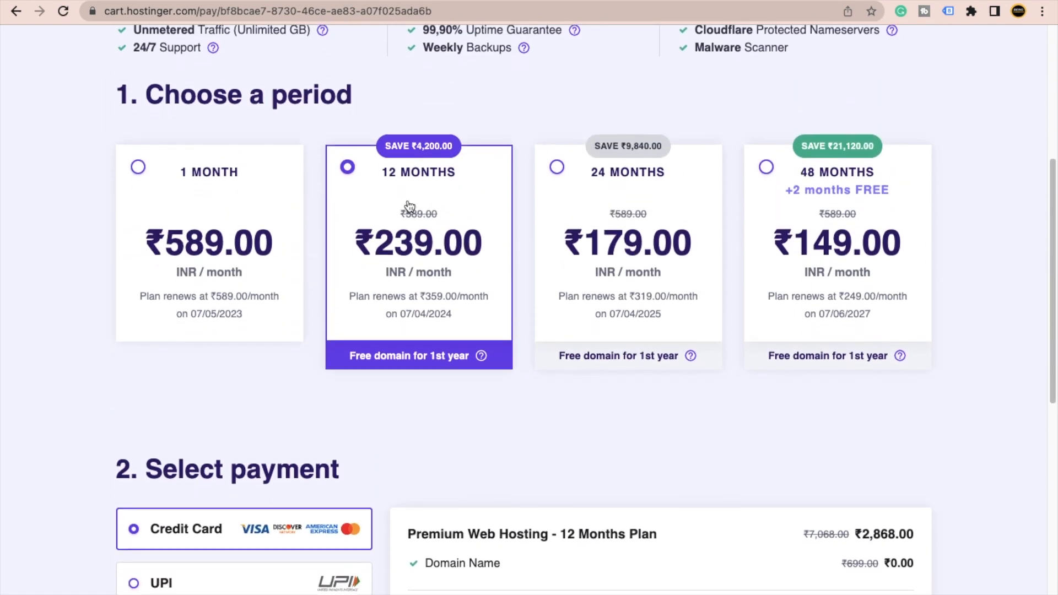
{"action": "scroll", "coordinate": [805, 167], "scroll_direction": "down", "scroll_amount": 7}
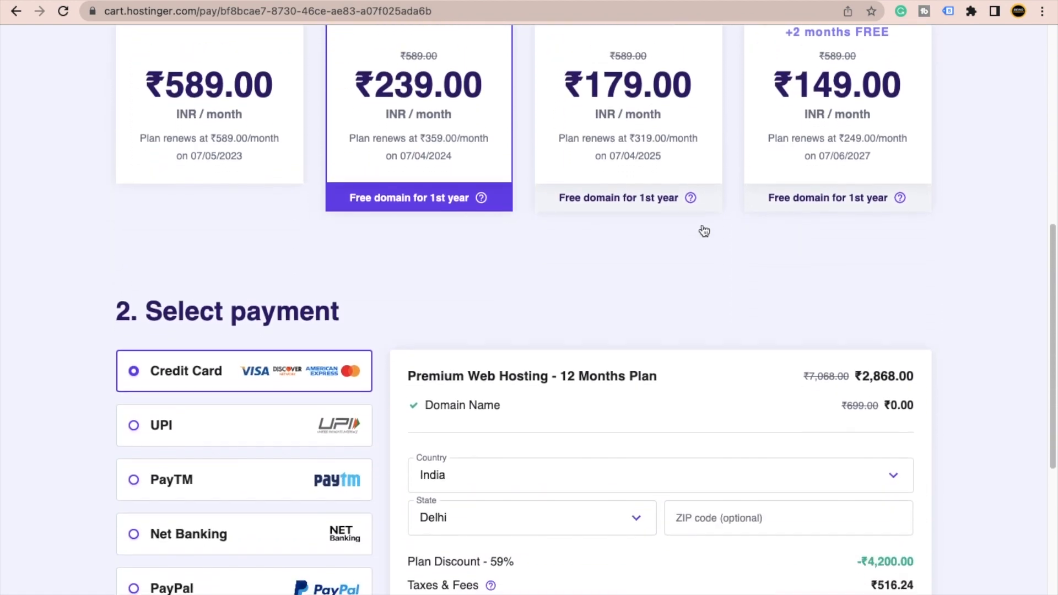
{"action": "scroll", "coordinate": [553, 251], "scroll_direction": "down", "scroll_amount": 1}
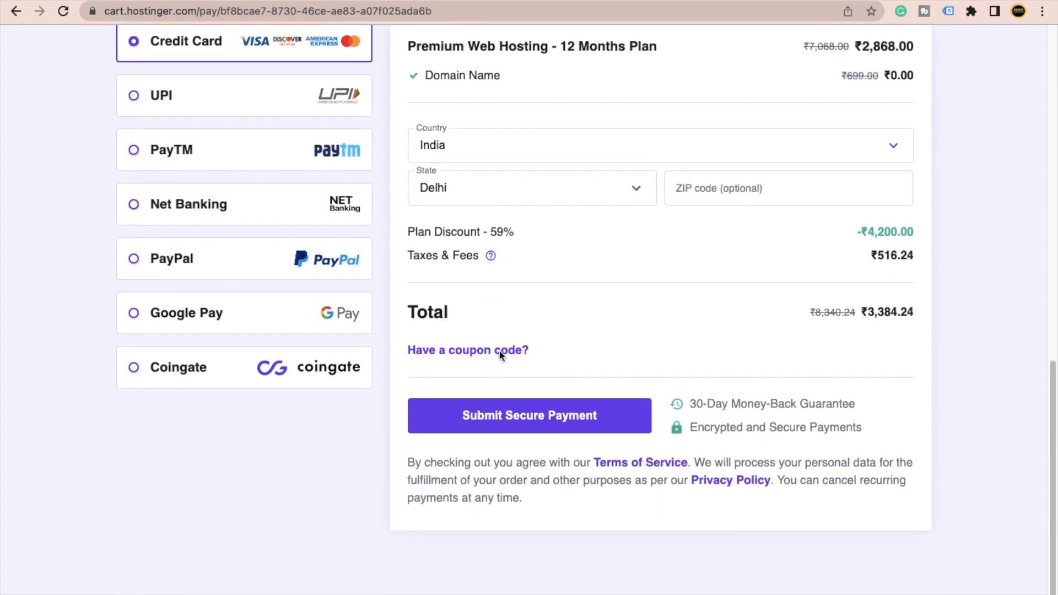
{"action": "scroll", "coordinate": [463, 354], "scroll_direction": "up", "scroll_amount": 5}
- Apply coupon BEINGCOMMERCE to cut the total to ₹3,147.34, then submit secure payment
{"action": "left_click", "coordinate": [463, 354]}
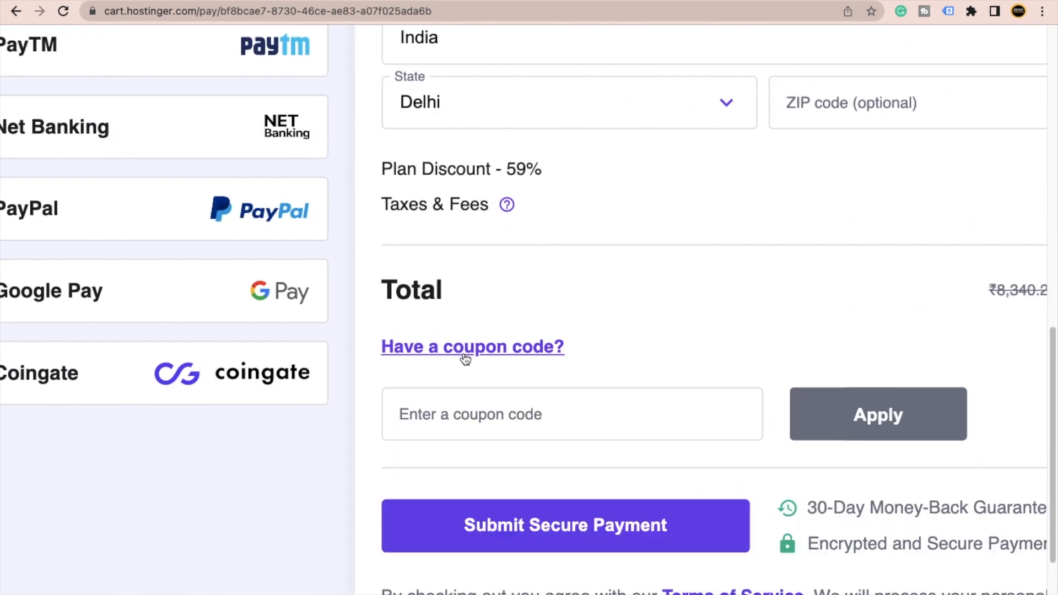
{"action": "left_click", "coordinate": [467, 416]}
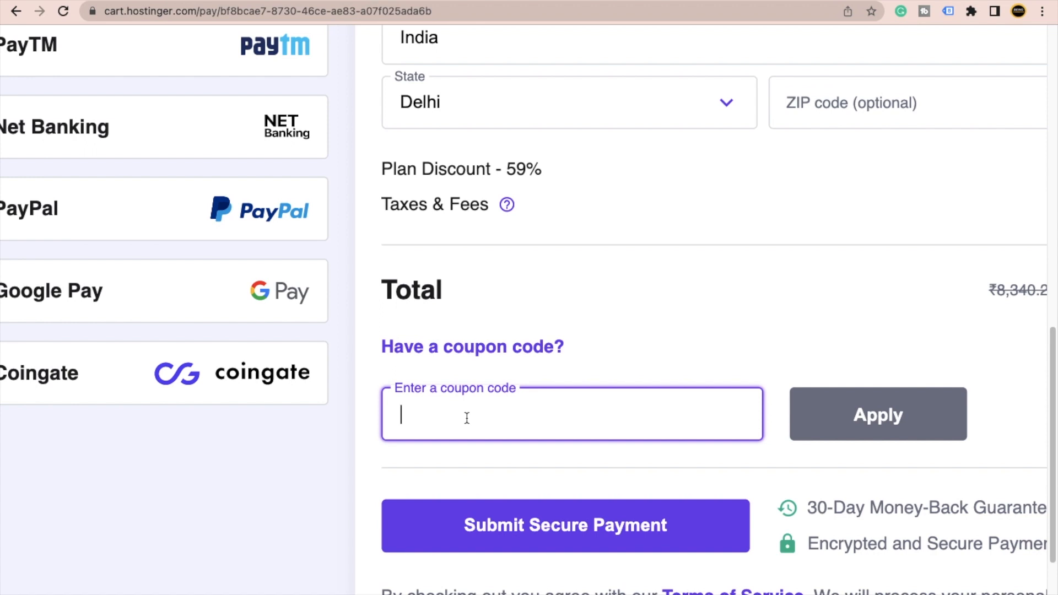
{"action": "type", "text": "BEING"}
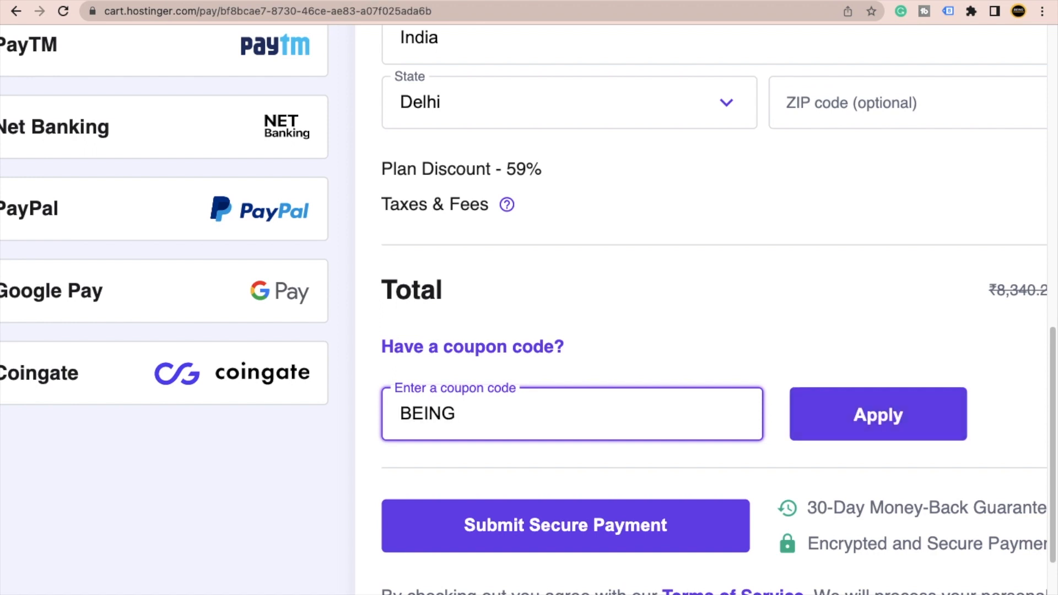
{"action": "type", "text": "COMMERCE"}
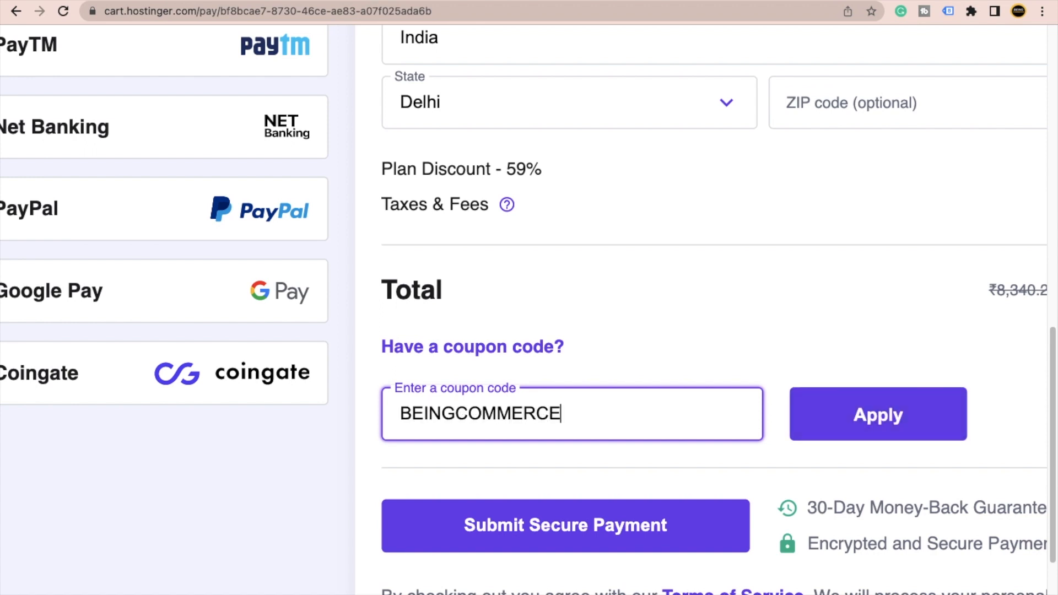
{"action": "left_click_drag", "start_coordinate": [562, 415], "coordinate": [395, 414]}
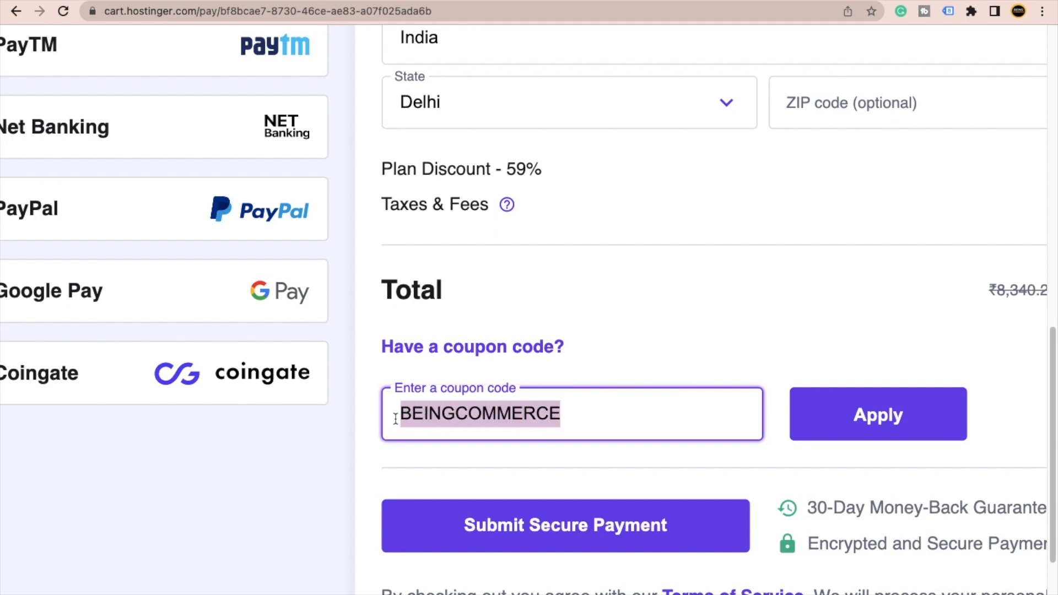
{"action": "scroll", "coordinate": [629, 383], "scroll_direction": "up", "scroll_amount": 2}
{"action": "left_click", "coordinate": [623, 323]}
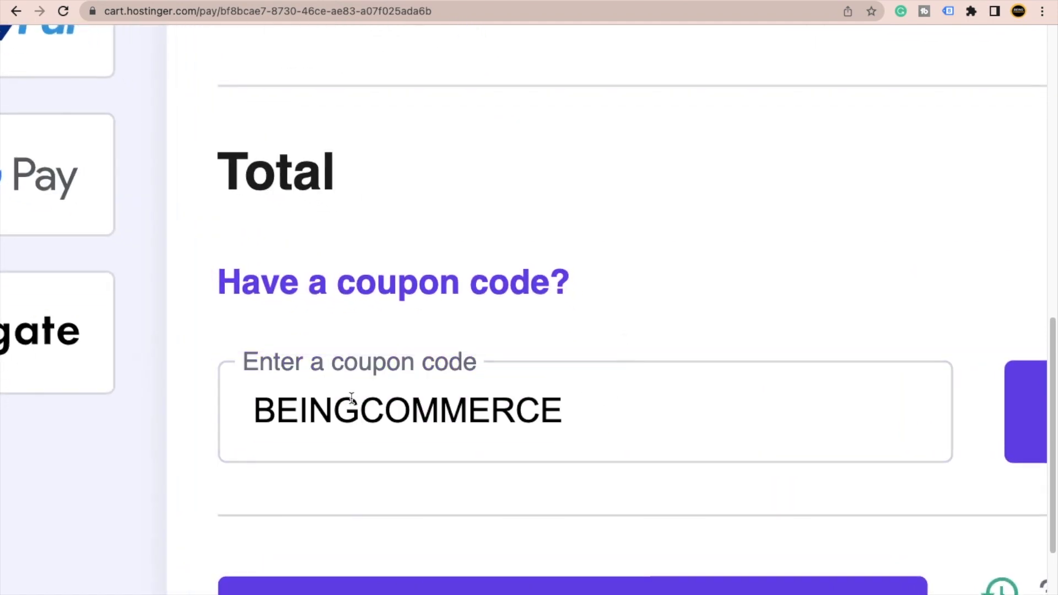
{"action": "scroll", "coordinate": [579, 372], "scroll_direction": "down", "scroll_amount": 3}
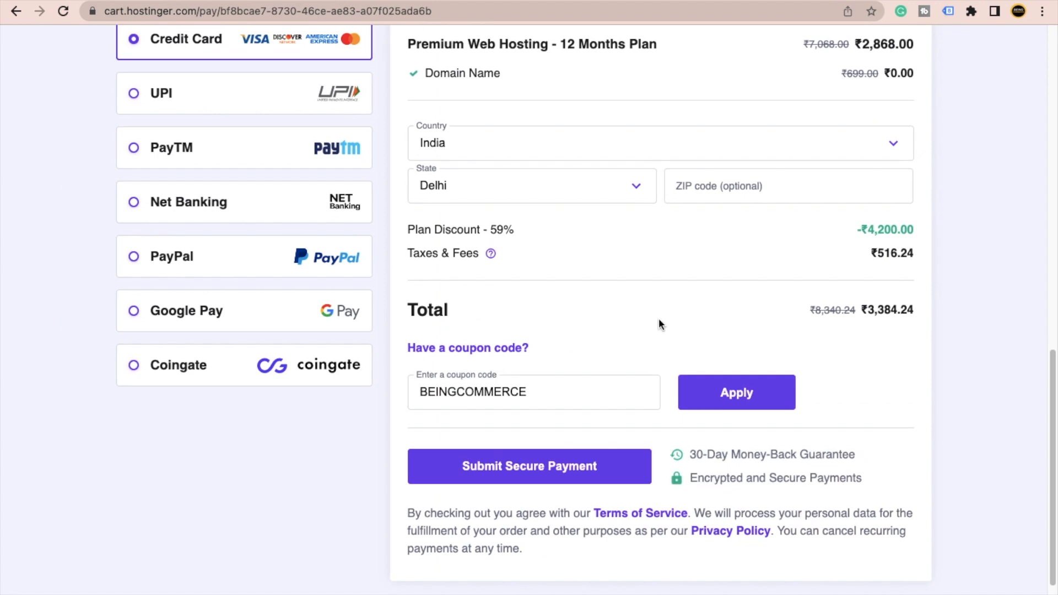
{"action": "left_click", "coordinate": [749, 384]}
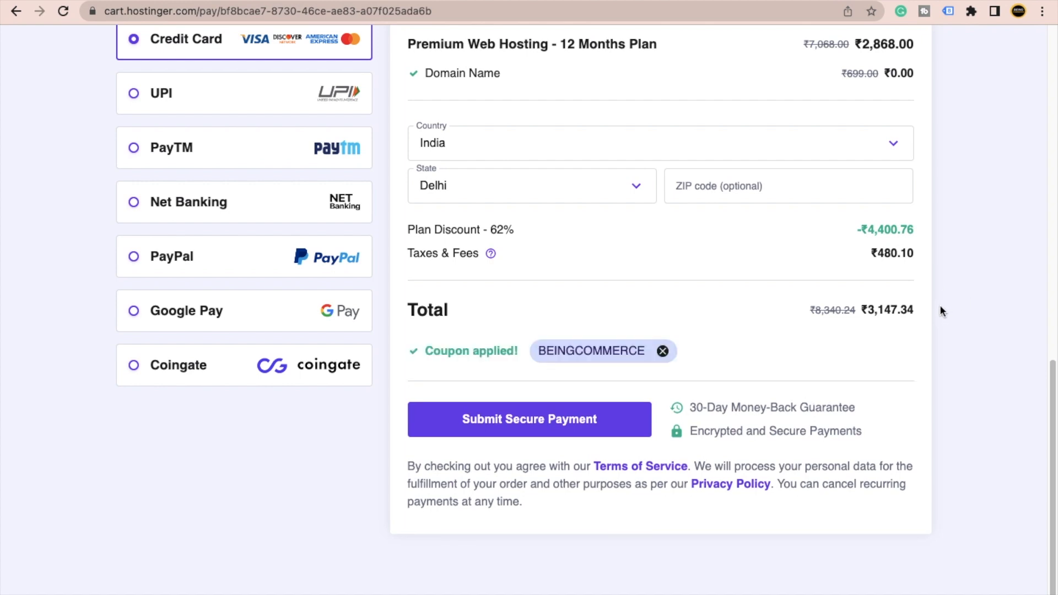
{"action": "left_click", "coordinate": [529, 426]}
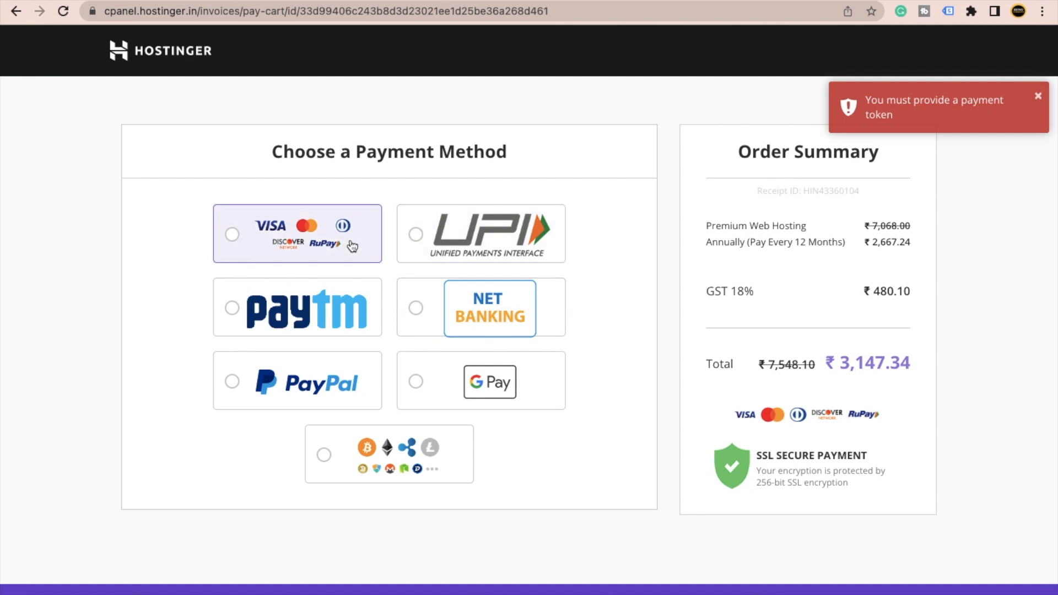
- Pay for the Premium Web Hosting order with UPI
{"action": "left_click", "coordinate": [416, 234]}
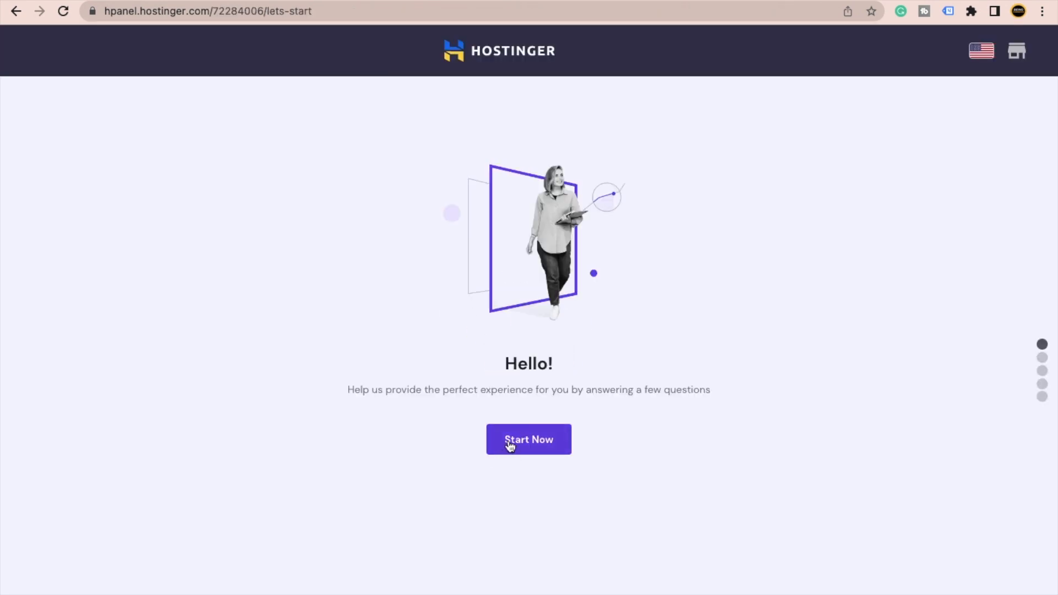
- Start the website setup, skipping the personalisation questions and choosing an empty website
{"action": "left_click", "coordinate": [510, 445]}
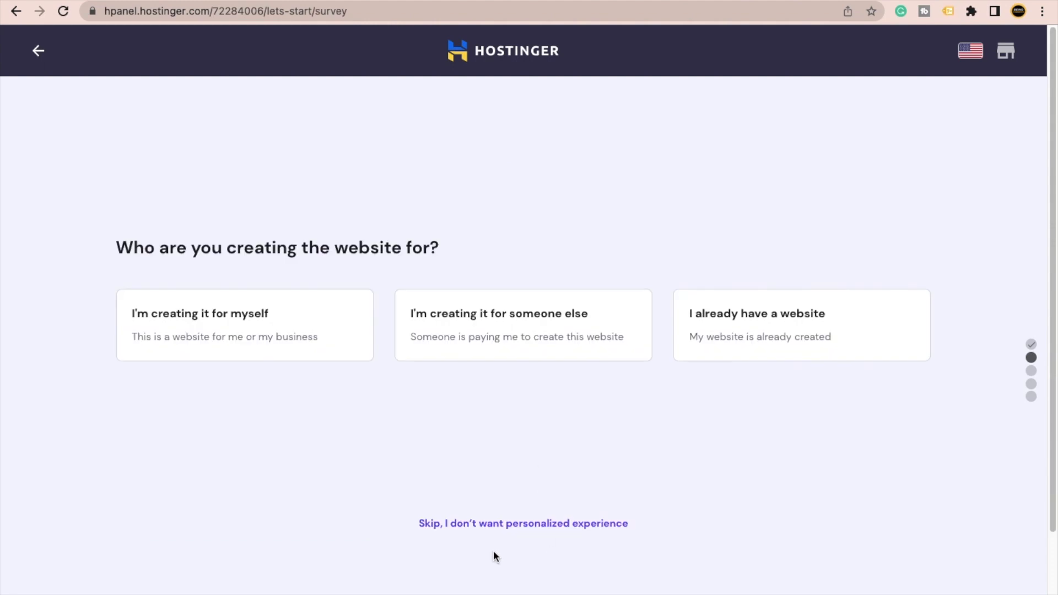
{"action": "scroll", "coordinate": [491, 549], "scroll_direction": "up", "scroll_amount": 5}
{"action": "scroll", "coordinate": [476, 503], "scroll_direction": "down", "scroll_amount": 5}
{"action": "left_click", "coordinate": [500, 528]}
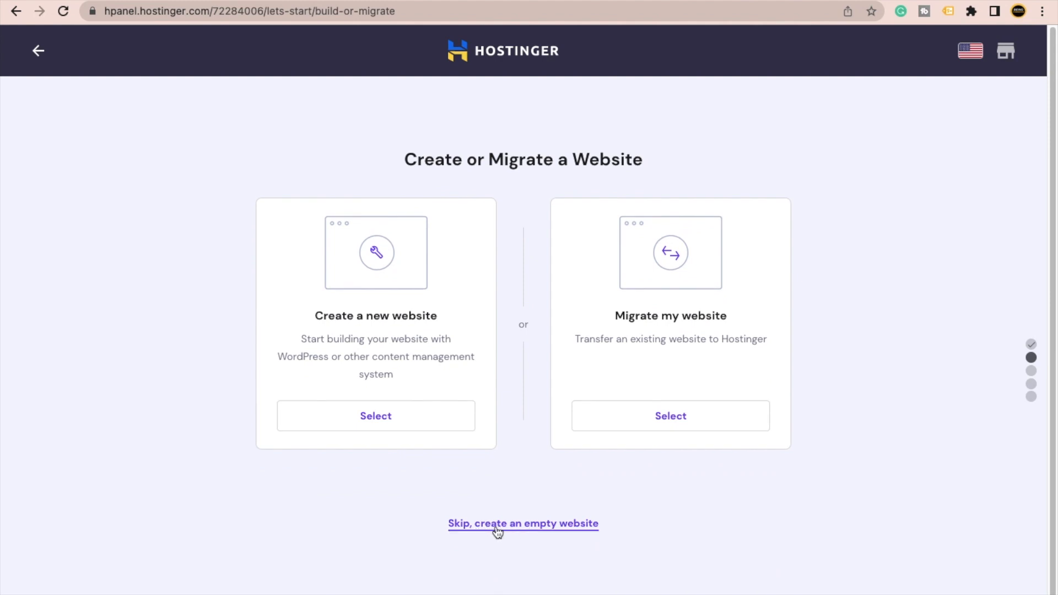
{"action": "left_click", "coordinate": [516, 529]}
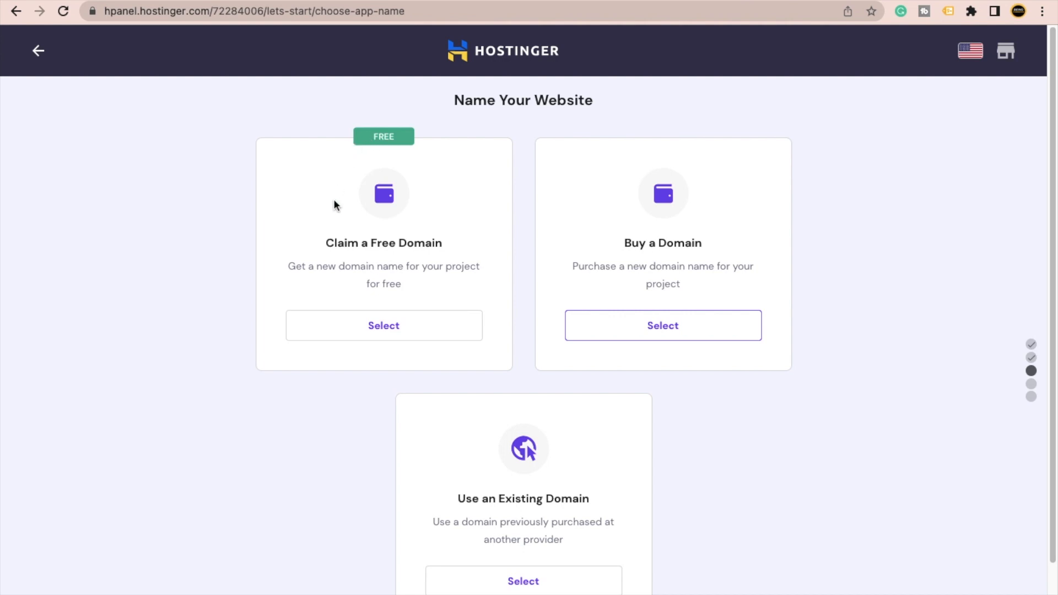
- Choose the option to claim a free domain
{"action": "scroll", "coordinate": [348, 279], "scroll_direction": "up", "scroll_amount": 5}
{"action": "scroll", "coordinate": [346, 214], "scroll_direction": "down", "scroll_amount": 5}
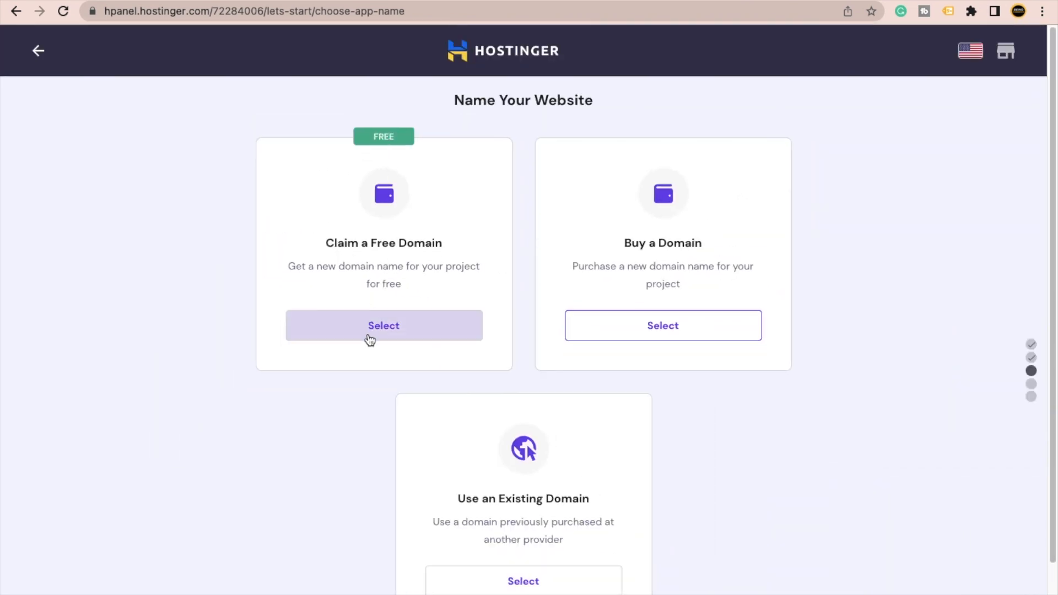
{"action": "left_click", "coordinate": [369, 337]}
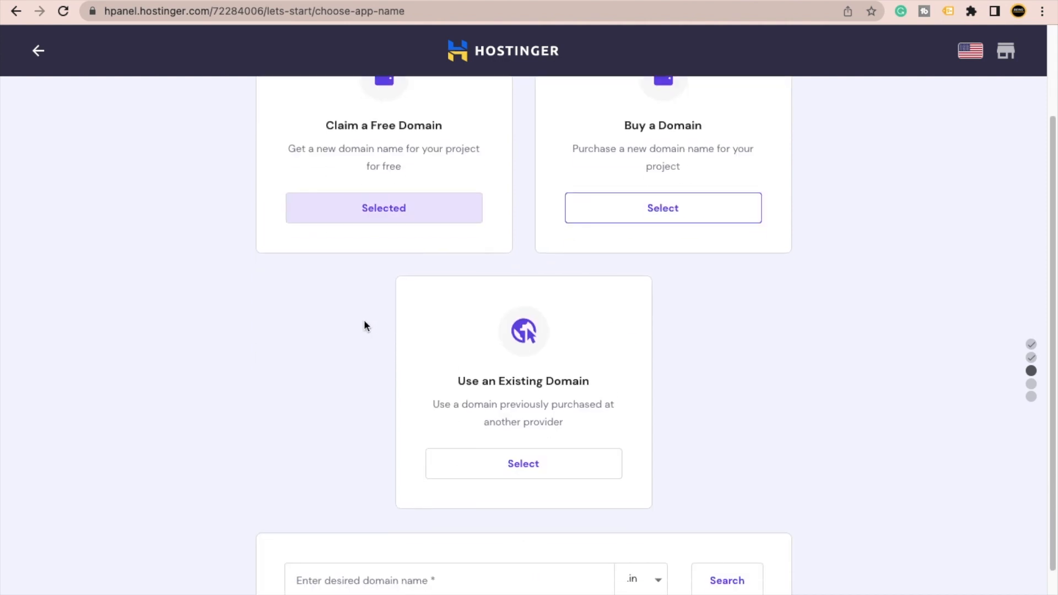
{"action": "scroll", "coordinate": [358, 312], "scroll_direction": "down", "scroll_amount": 3}
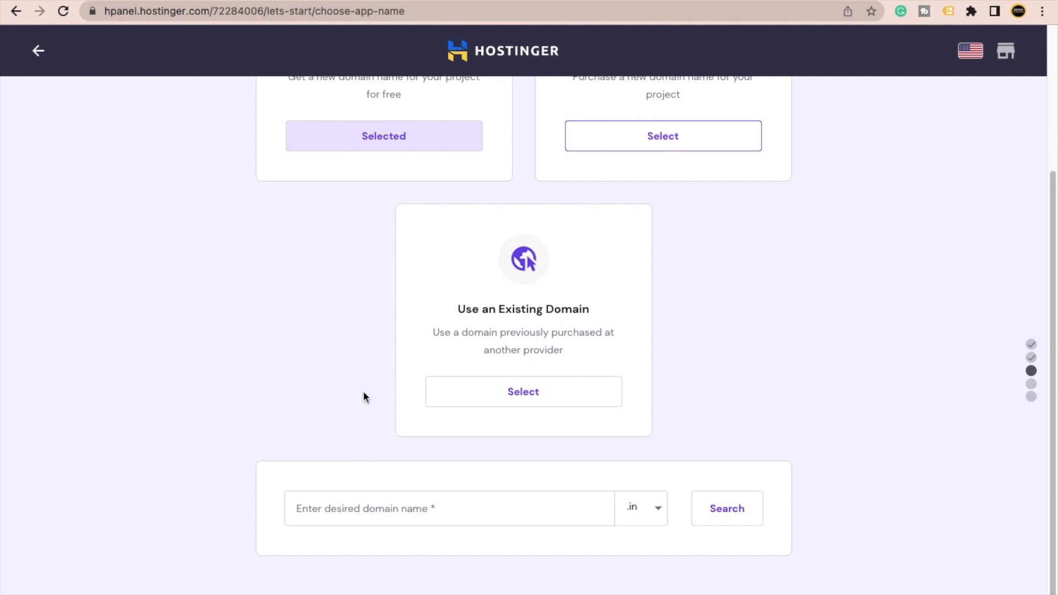
- Check whether kunallonhare.com is available
{"action": "left_click", "coordinate": [353, 509]}
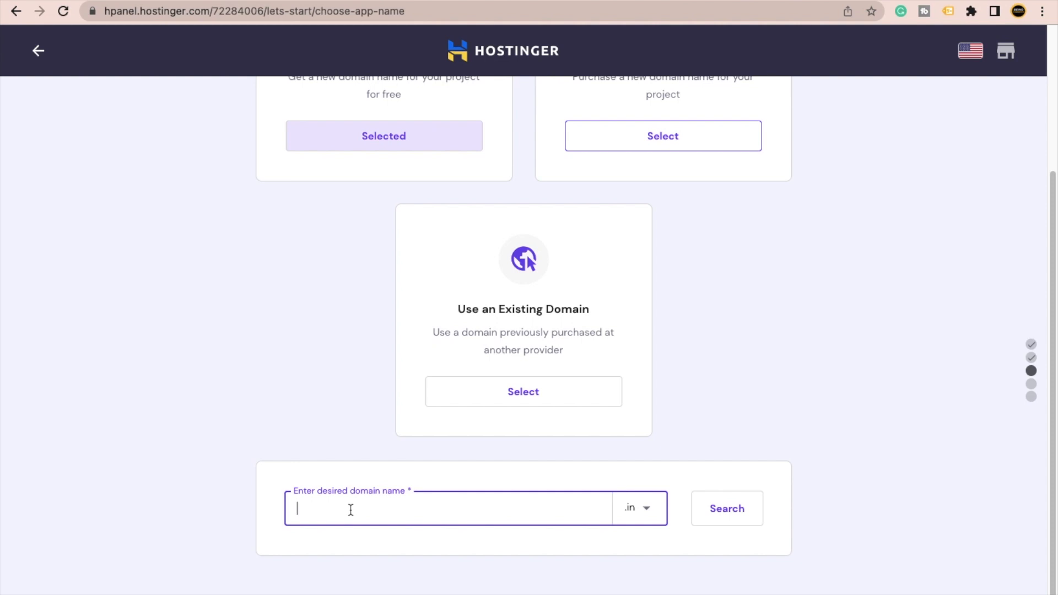
{"action": "type", "text": "g"}
{"action": "type", "text": "kunallonhare"}
{"action": "left_click", "coordinate": [647, 513]}
{"action": "scroll", "coordinate": [584, 574], "scroll_direction": "down", "scroll_amount": 2}
{"action": "scroll", "coordinate": [615, 581], "scroll_direction": "down", "scroll_amount": 8}
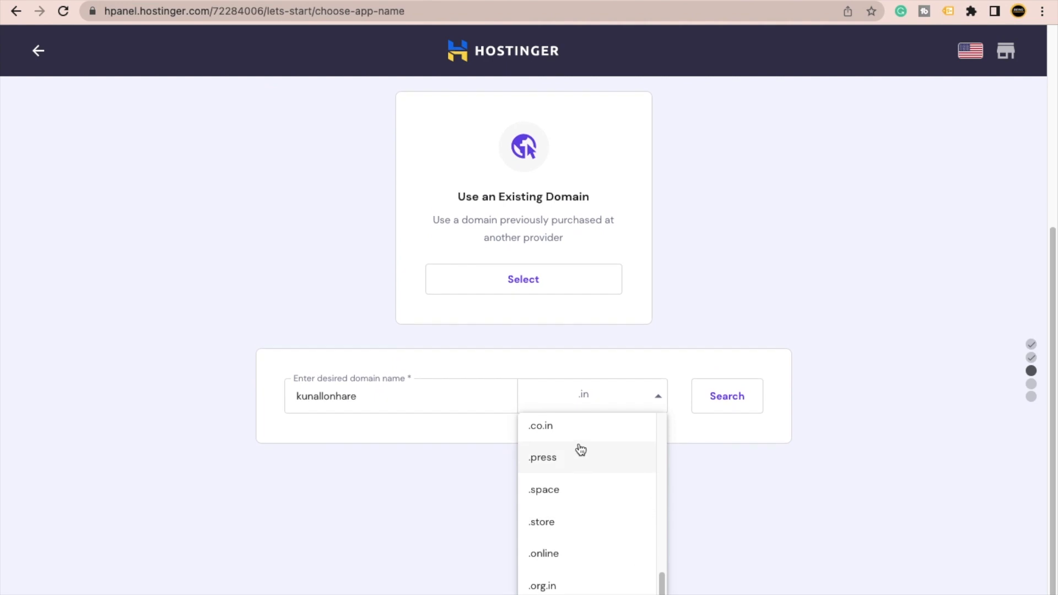
{"action": "scroll", "coordinate": [586, 468], "scroll_direction": "up", "scroll_amount": 10}
{"action": "scroll", "coordinate": [589, 469], "scroll_direction": "up", "scroll_amount": 3}
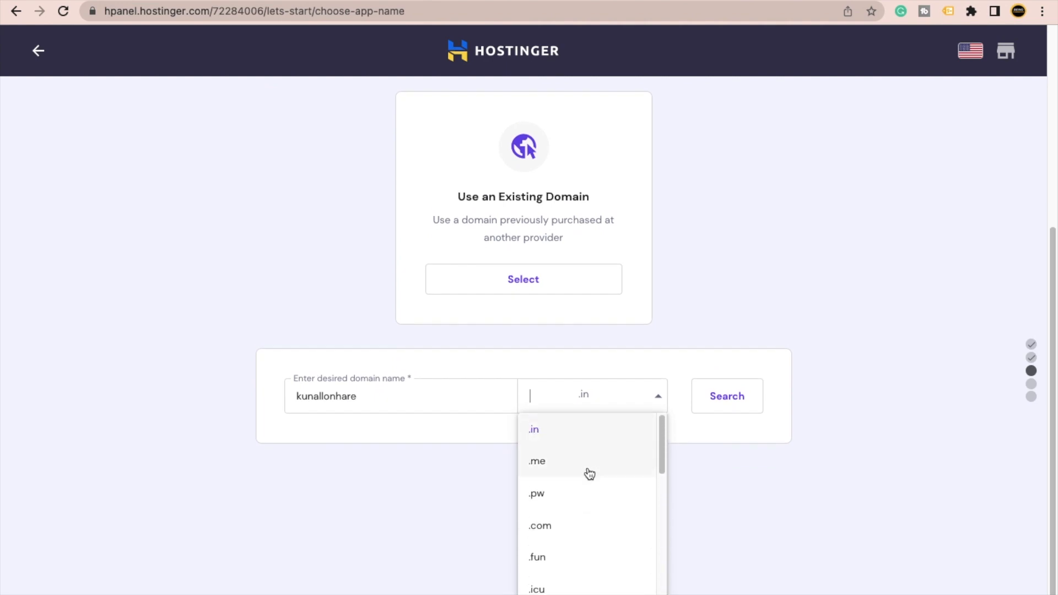
{"action": "left_click", "coordinate": [570, 532]}
{"action": "left_click", "coordinate": [700, 441]}
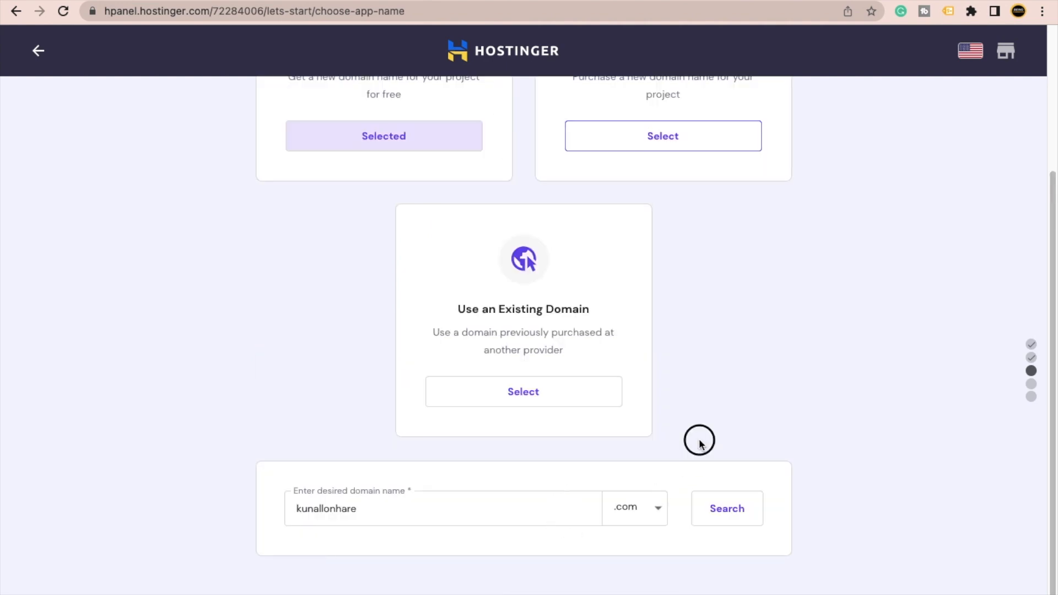
{"action": "left_click", "coordinate": [731, 510]}
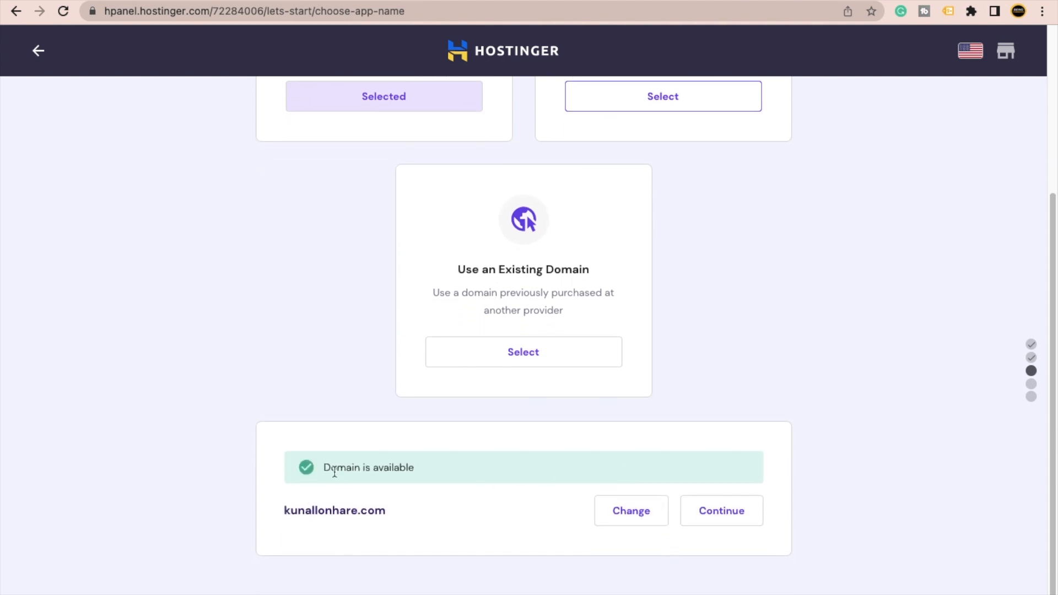
- Search for kukucourses.com instead
{"action": "left_click", "coordinate": [613, 509]}
{"action": "left_click", "coordinate": [367, 503]}
{"action": "type", "text": "ku"}
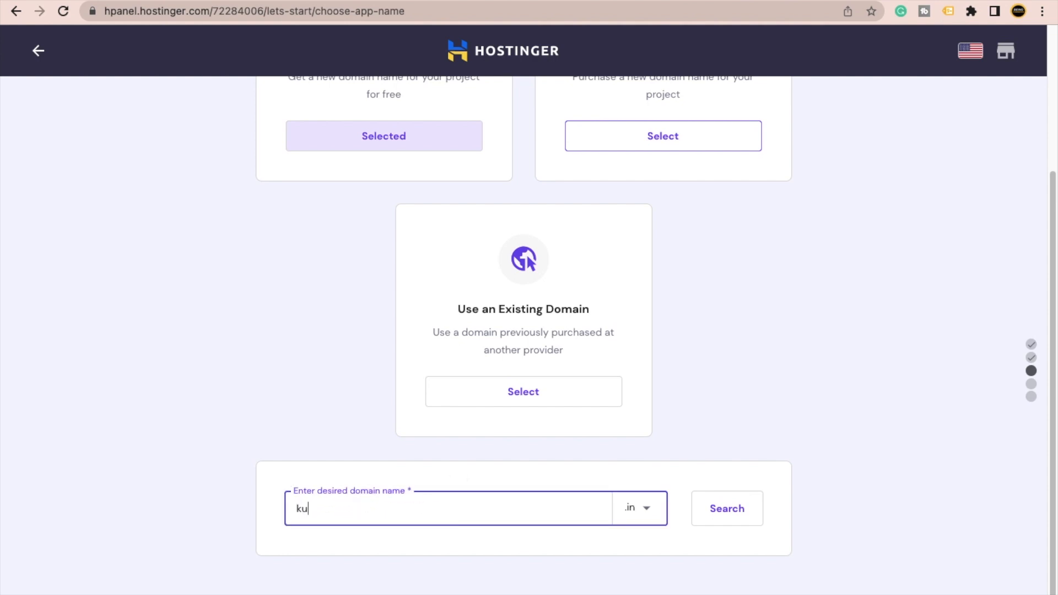
{"action": "type", "text": "kucourses"}
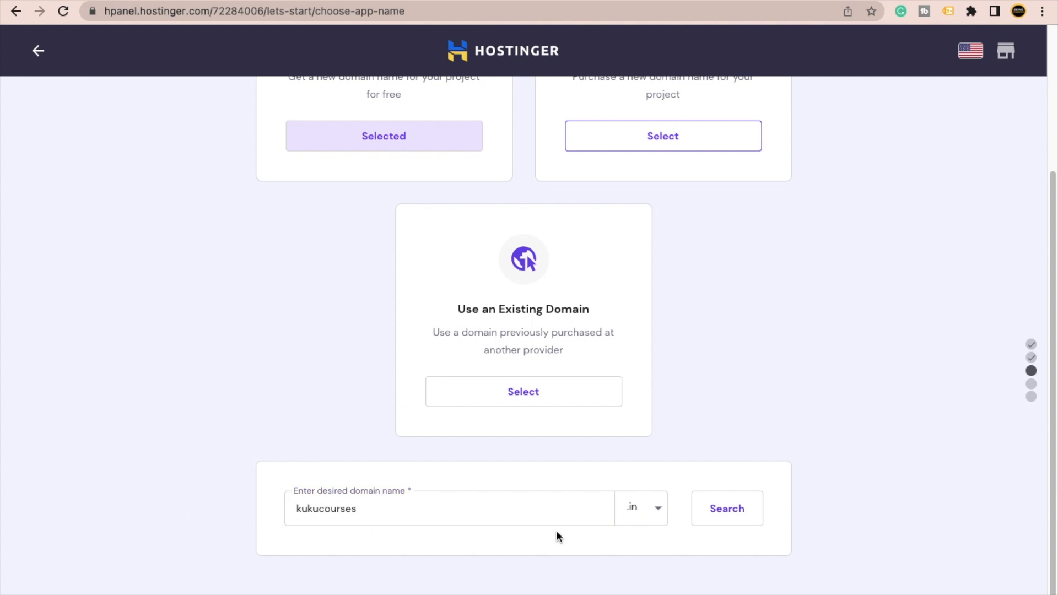
{"action": "left_click", "coordinate": [638, 500]}
{"action": "scroll", "coordinate": [609, 571], "scroll_direction": "down", "scroll_amount": 1}
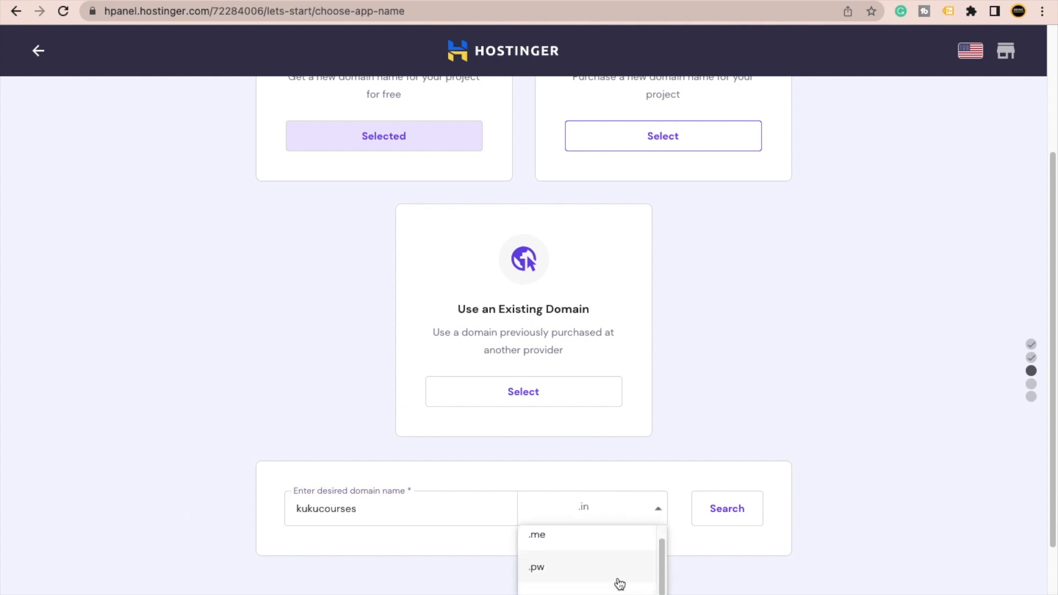
{"action": "left_click", "coordinate": [603, 585]}
{"action": "left_click", "coordinate": [732, 517]}
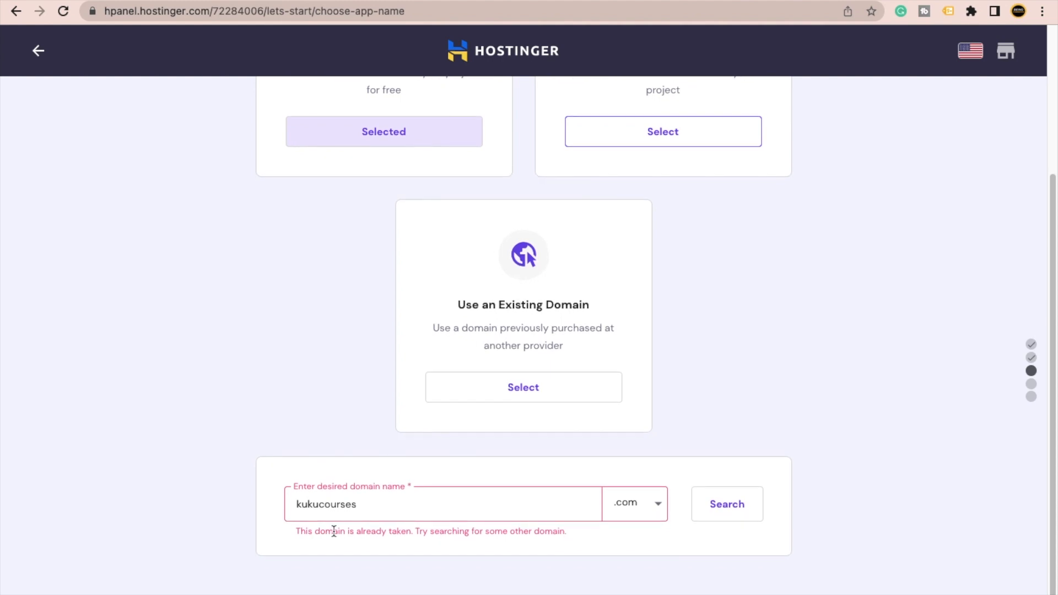
- Note that kukucourses.com is taken, then check kukucourses.pw
{"action": "scroll", "coordinate": [299, 536], "scroll_direction": "up", "scroll_amount": 5}
{"action": "scroll", "coordinate": [309, 535], "scroll_direction": "down", "scroll_amount": 1}
{"action": "left_click_drag", "start_coordinate": [293, 529], "coordinate": [520, 529]}
{"action": "left_click", "coordinate": [520, 532]}
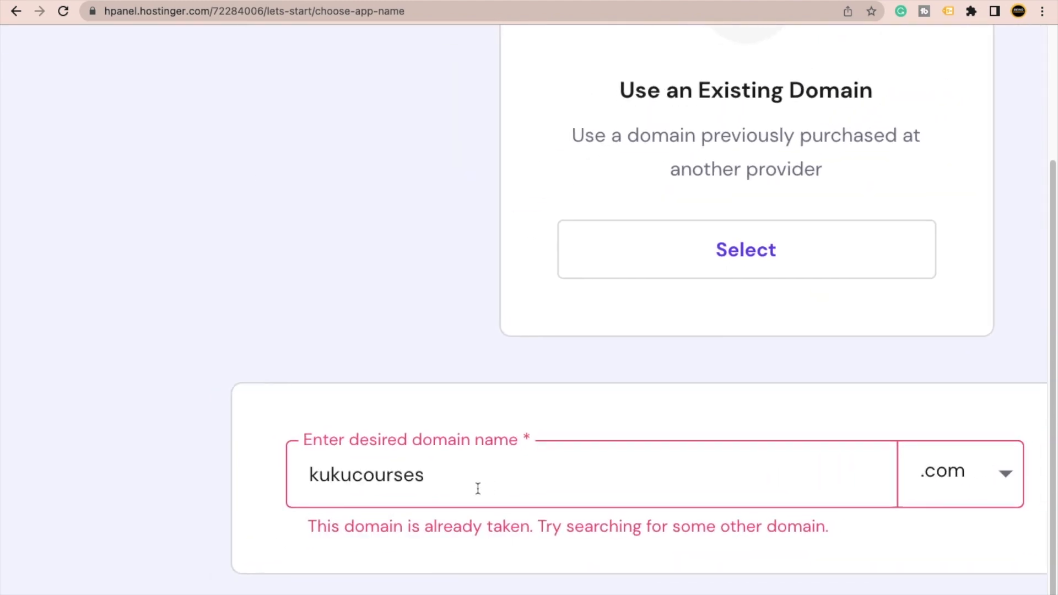
{"action": "scroll", "coordinate": [478, 489], "scroll_direction": "down", "scroll_amount": 5}
{"action": "left_click", "coordinate": [652, 510]}
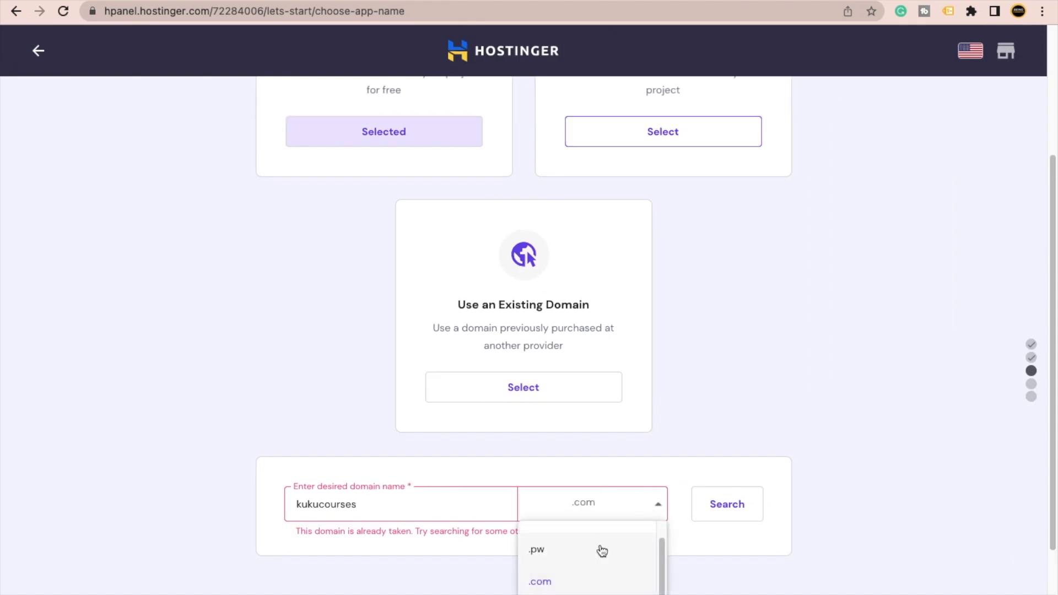
{"action": "left_click", "coordinate": [558, 550]}
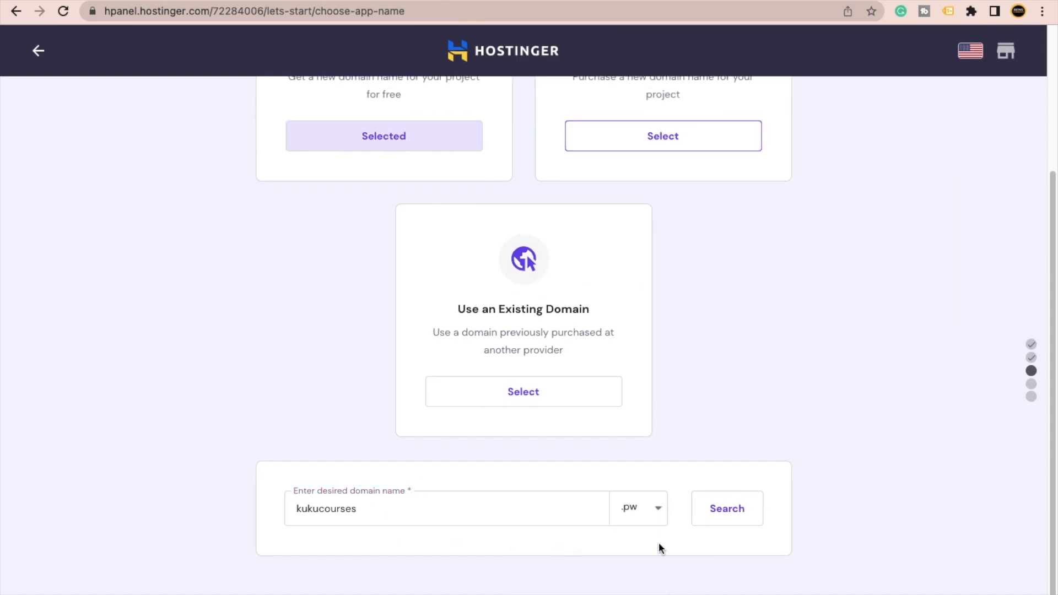
{"action": "left_click", "coordinate": [736, 513]}
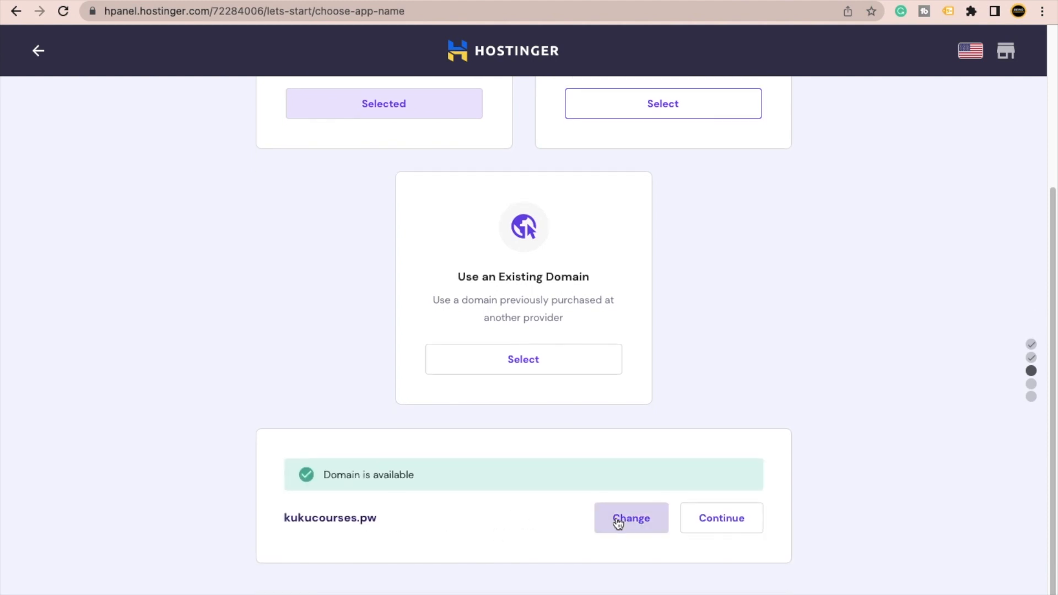
{"action": "left_click", "coordinate": [624, 518]}
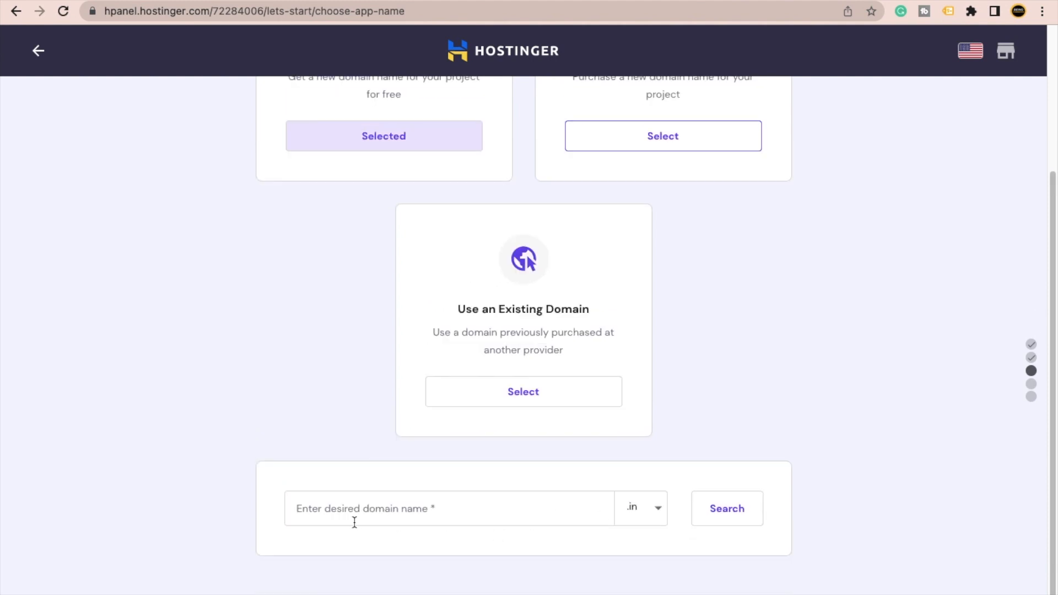
- Check whether kunallonhare.xyz is available
{"action": "left_click", "coordinate": [640, 510]}
{"action": "left_click", "coordinate": [740, 454]}
{"action": "left_click", "coordinate": [381, 513]}
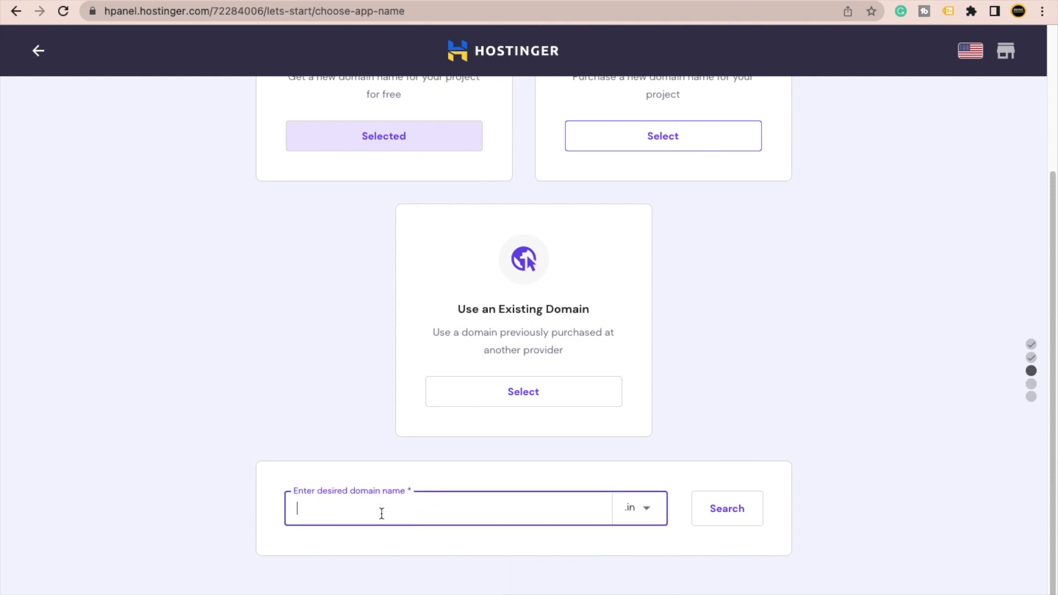
{"action": "type", "text": "kunallob"}
{"action": "key", "text": "BackSpace"}
{"action": "left_click", "coordinate": [645, 507]}
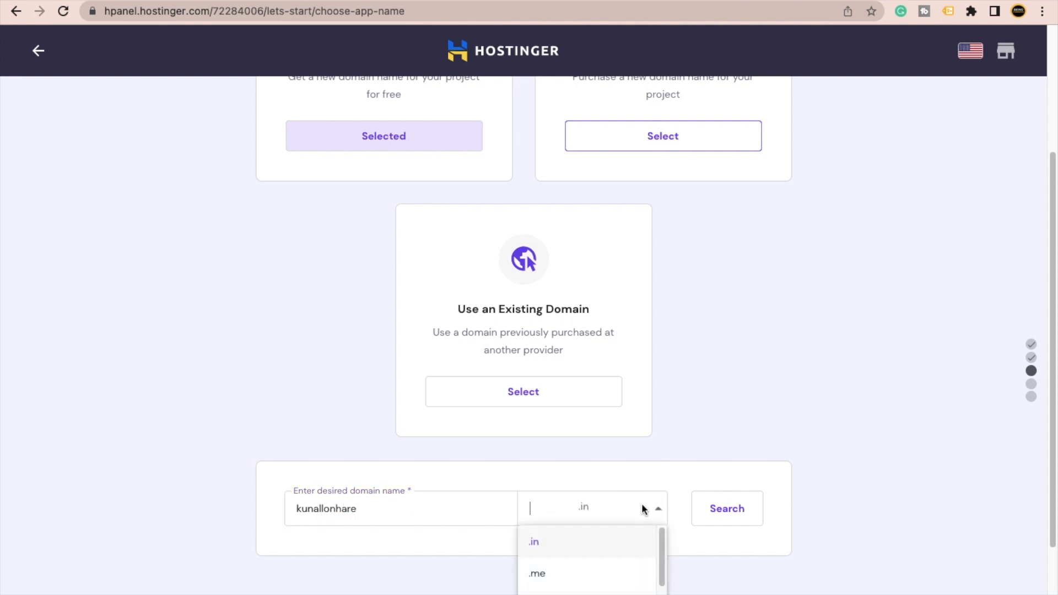
{"action": "scroll", "coordinate": [612, 563], "scroll_direction": "down", "scroll_amount": 3}
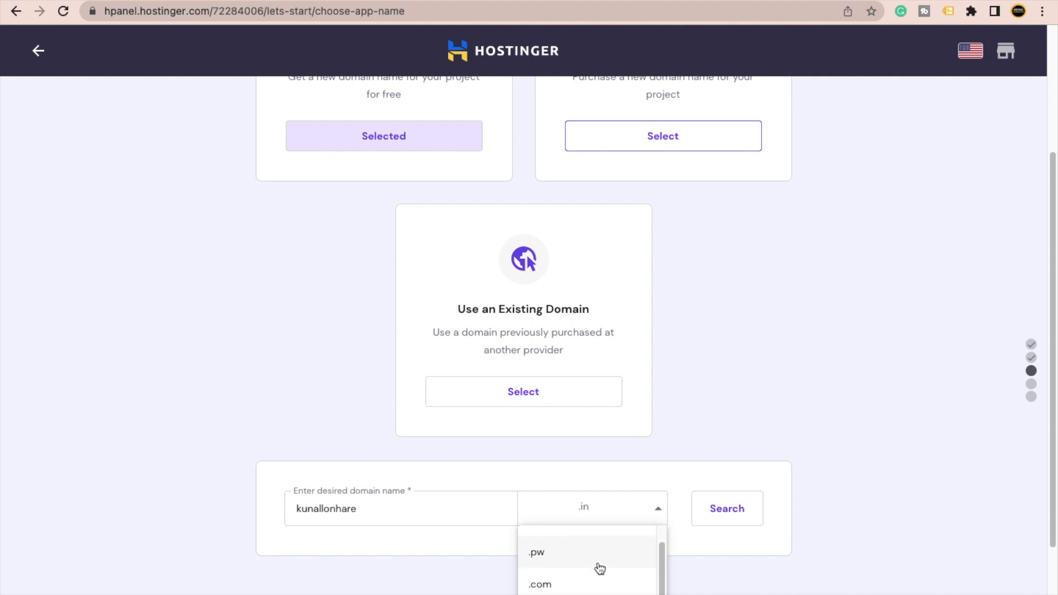
{"action": "scroll", "coordinate": [576, 588], "scroll_direction": "down", "scroll_amount": 6}
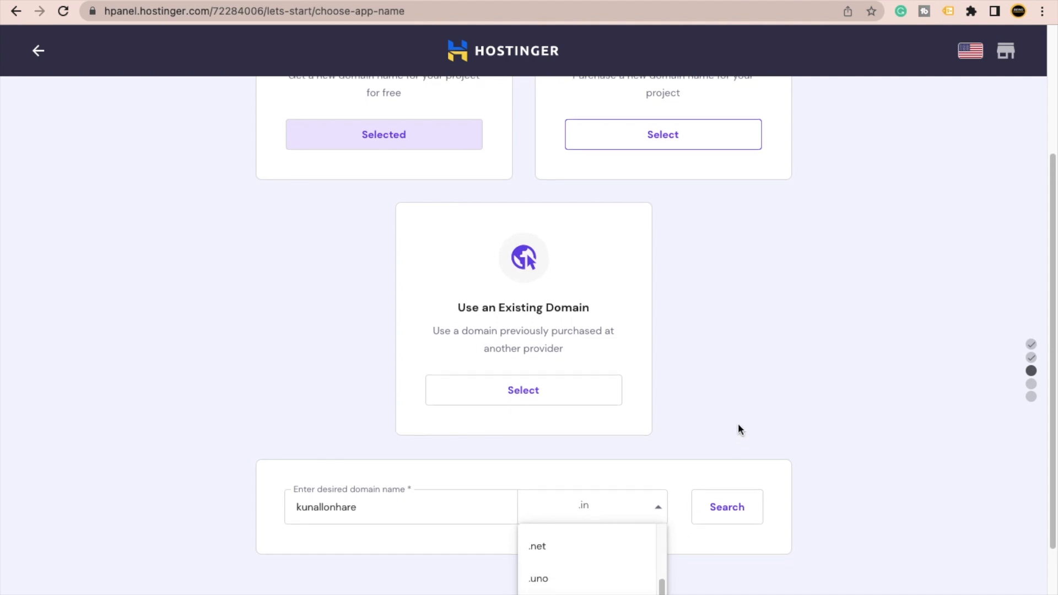
{"action": "left_click", "coordinate": [561, 571]}
{"action": "left_click", "coordinate": [747, 510]}
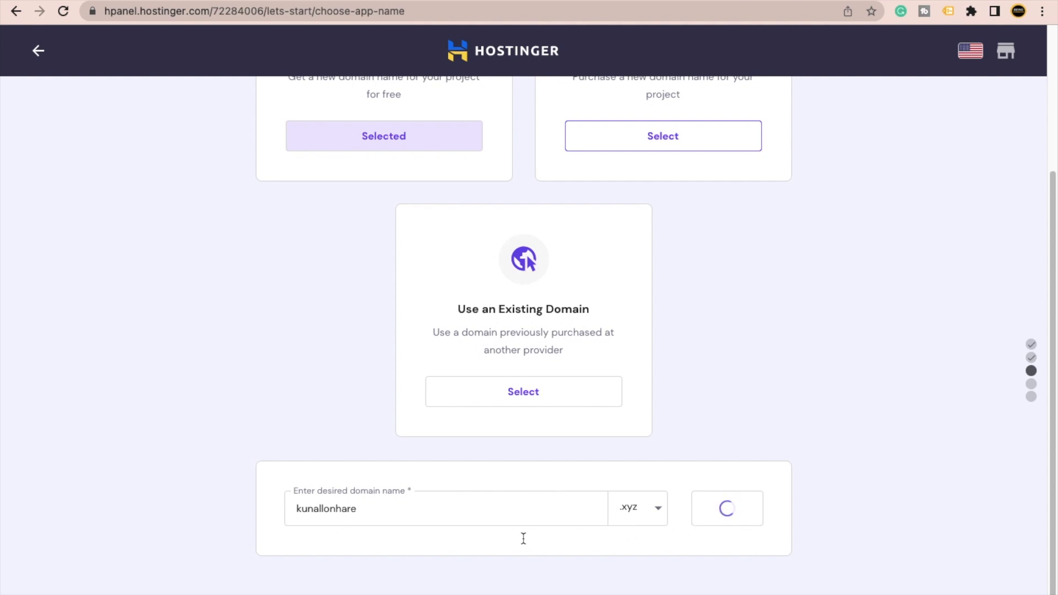
- Check kunallonhare.me and continue with it as the free domain
{"action": "left_click", "coordinate": [642, 509]}
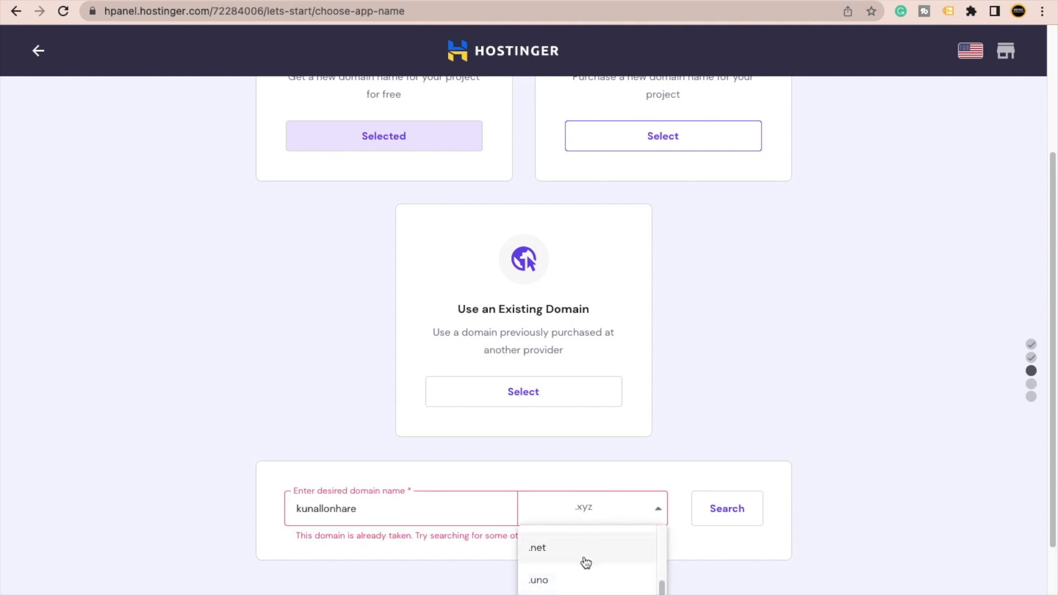
{"action": "scroll", "coordinate": [582, 562], "scroll_direction": "down", "scroll_amount": 2}
{"action": "scroll", "coordinate": [579, 561], "scroll_direction": "up", "scroll_amount": 3}
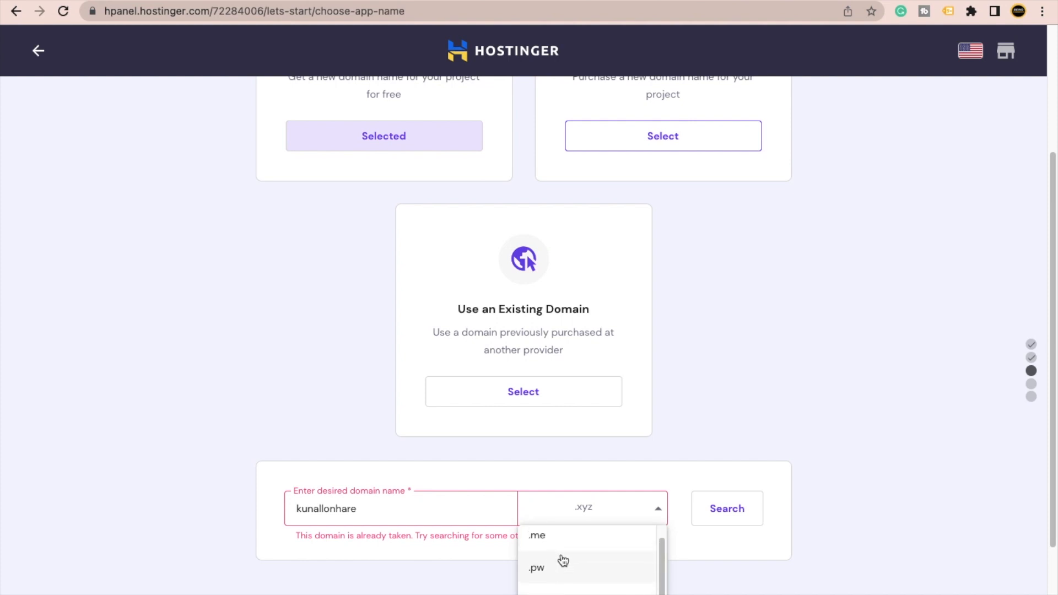
{"action": "left_click", "coordinate": [557, 556]}
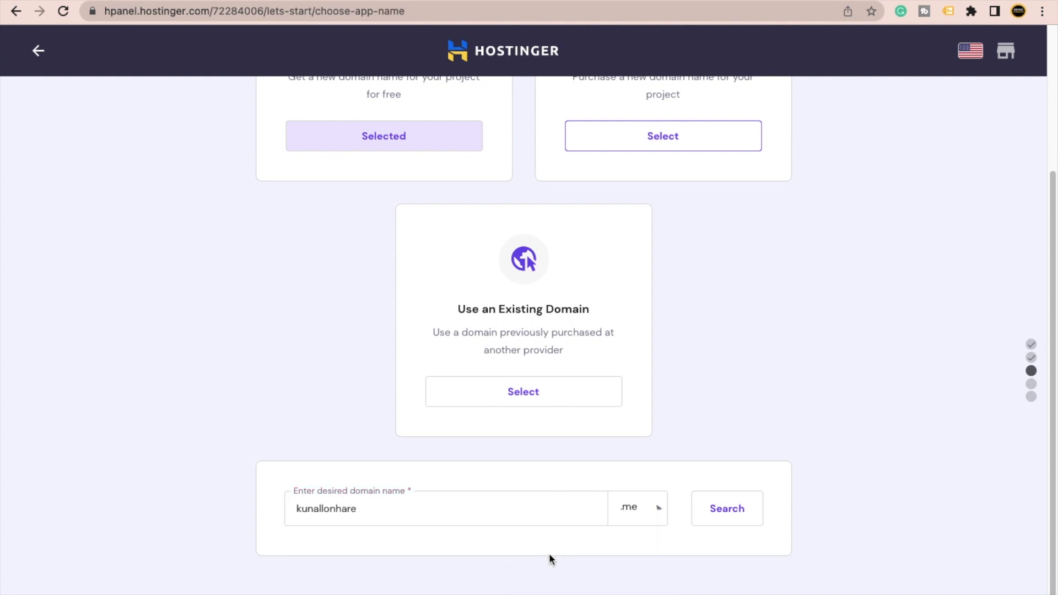
{"action": "left_click", "coordinate": [726, 516]}
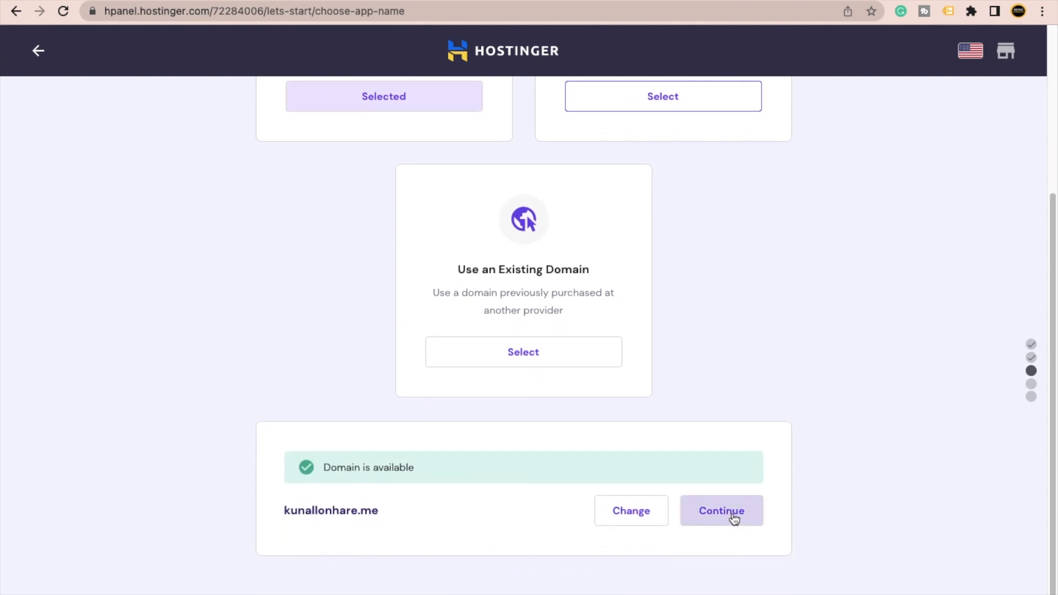
{"action": "left_click", "coordinate": [734, 520]}
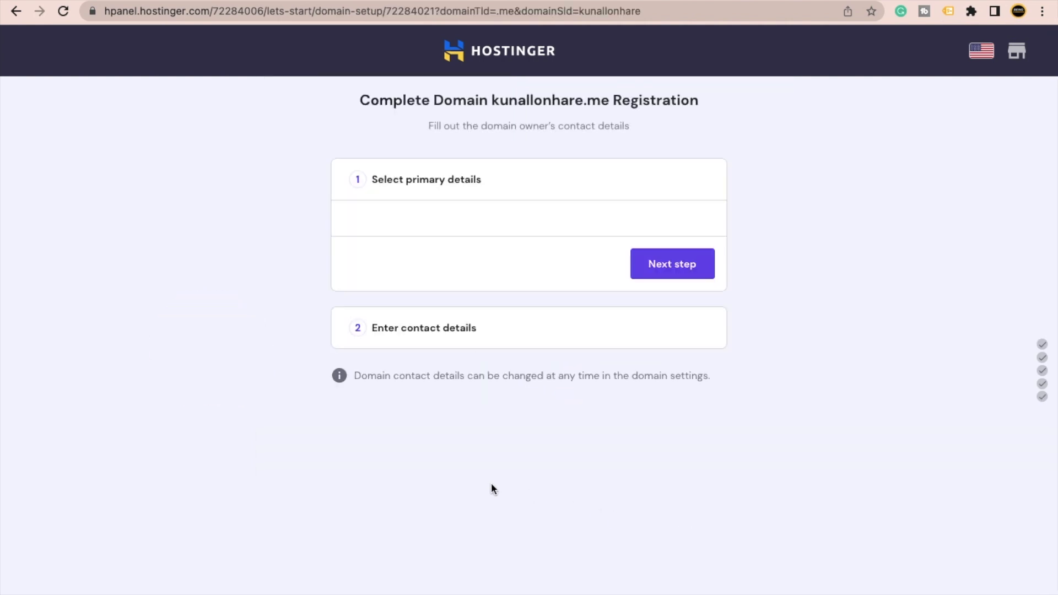
- Register kunallonhare.me as a personal domain with India as the country
{"action": "left_click", "coordinate": [452, 230]}
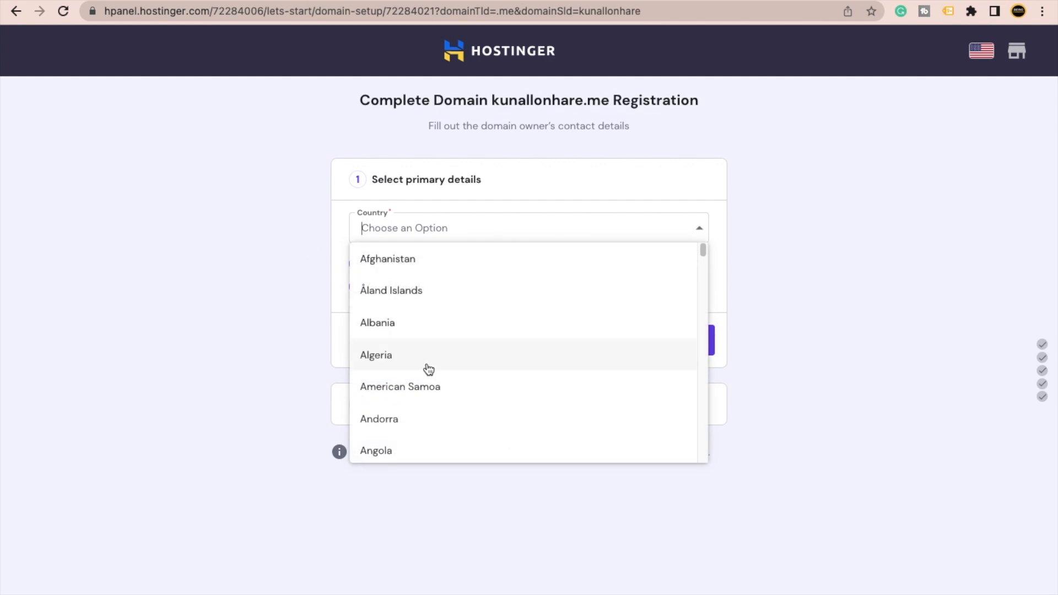
{"action": "type", "text": "in"}
{"action": "left_click", "coordinate": [376, 267]}
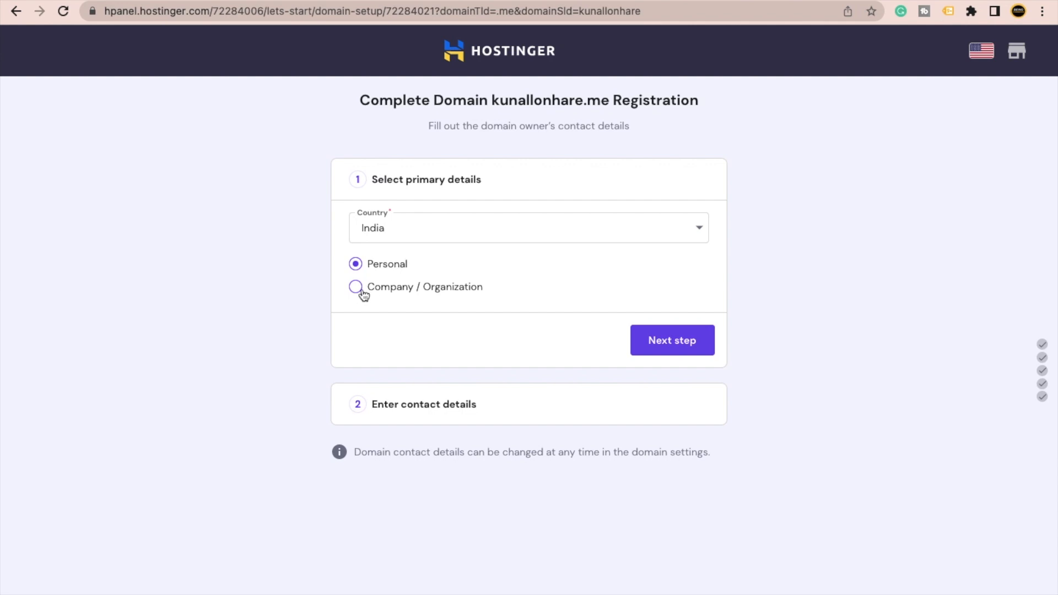
{"action": "left_click", "coordinate": [677, 348]}
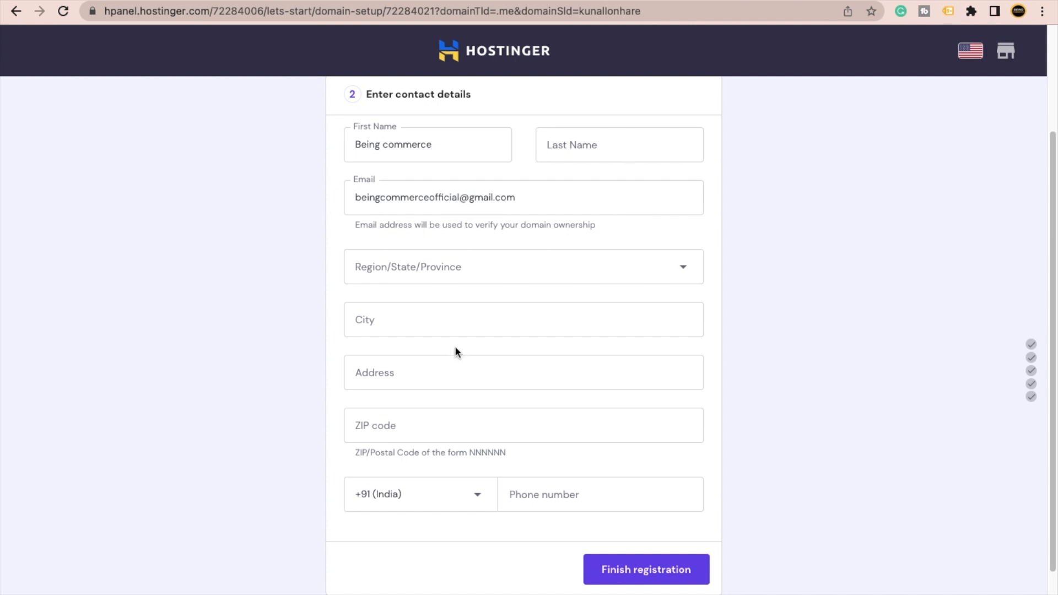
{"action": "scroll", "coordinate": [465, 386], "scroll_direction": "down", "scroll_amount": 2}
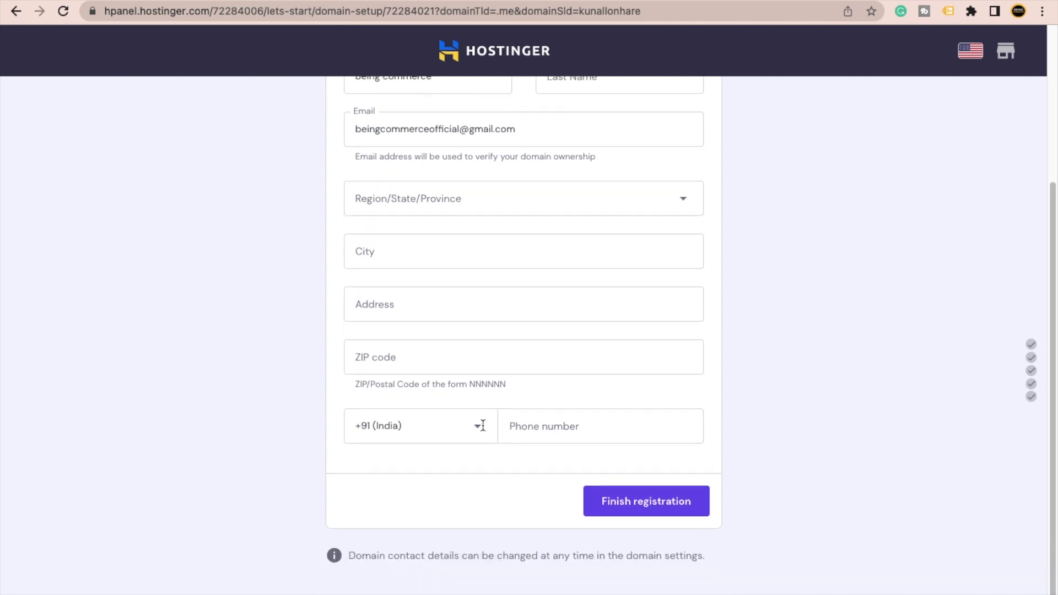
{"action": "left_click", "coordinate": [637, 501]}
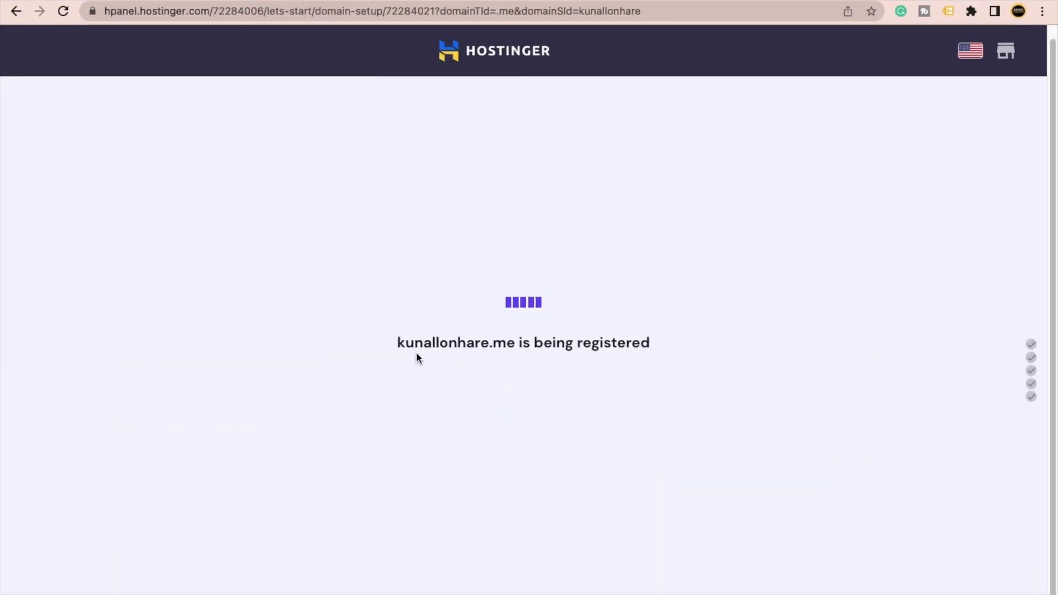
{"action": "left_click_drag", "start_coordinate": [398, 343], "coordinate": [516, 343]}
- Browse the hostinger.in Web Hosting plans, highlighting the Free Domain feature
{"action": "left_click", "coordinate": [505, 355]}
{"action": "left_click", "coordinate": [628, 1]}
{"action": "left_click", "coordinate": [711, 63]}
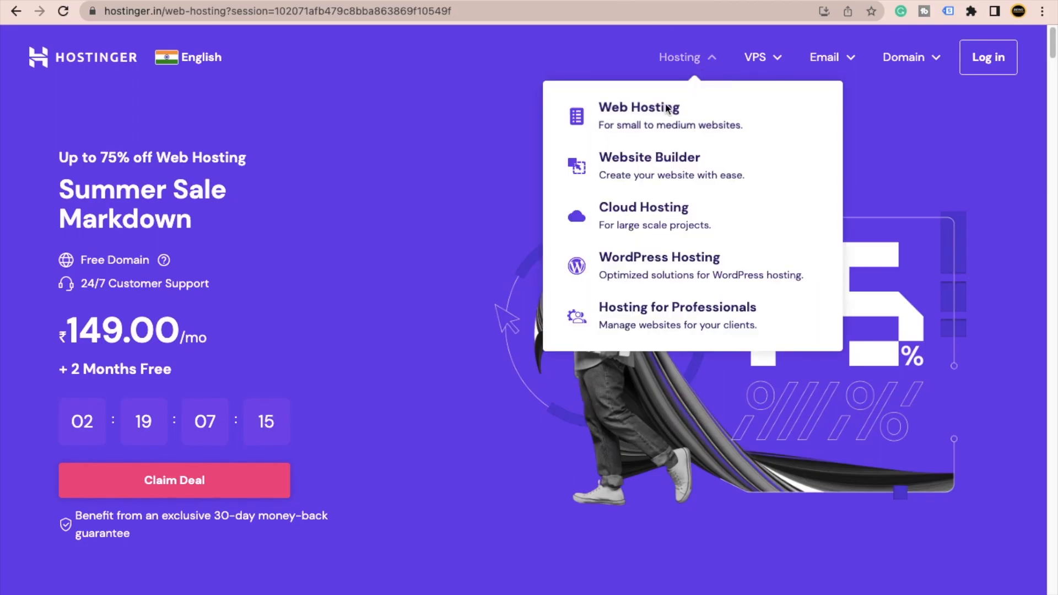
{"action": "left_click", "coordinate": [667, 109]}
{"action": "scroll", "coordinate": [480, 331], "scroll_direction": "down", "scroll_amount": 3}
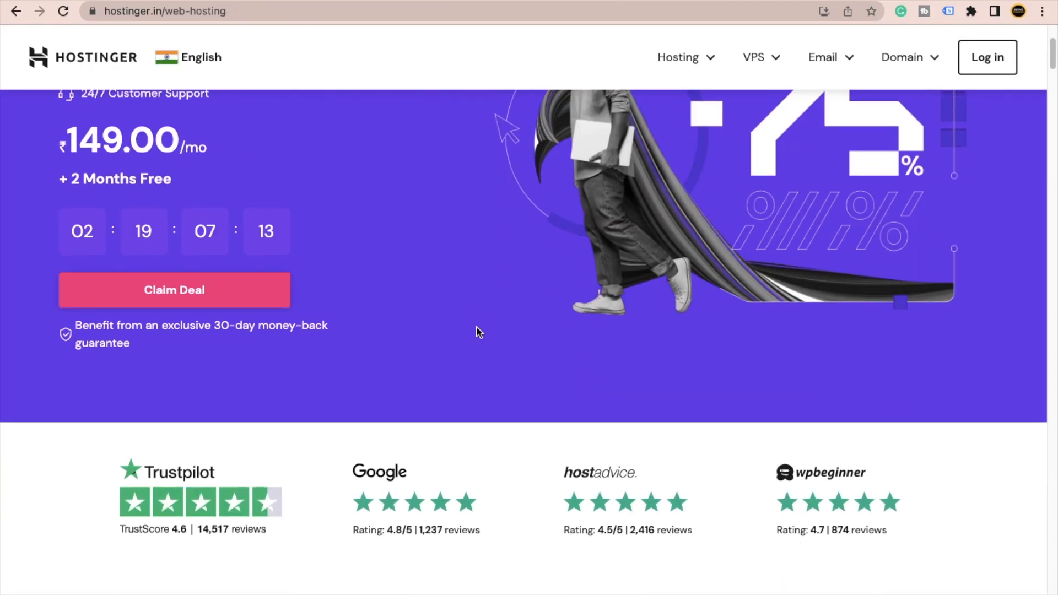
{"action": "scroll", "coordinate": [479, 332], "scroll_direction": "down", "scroll_amount": 15}
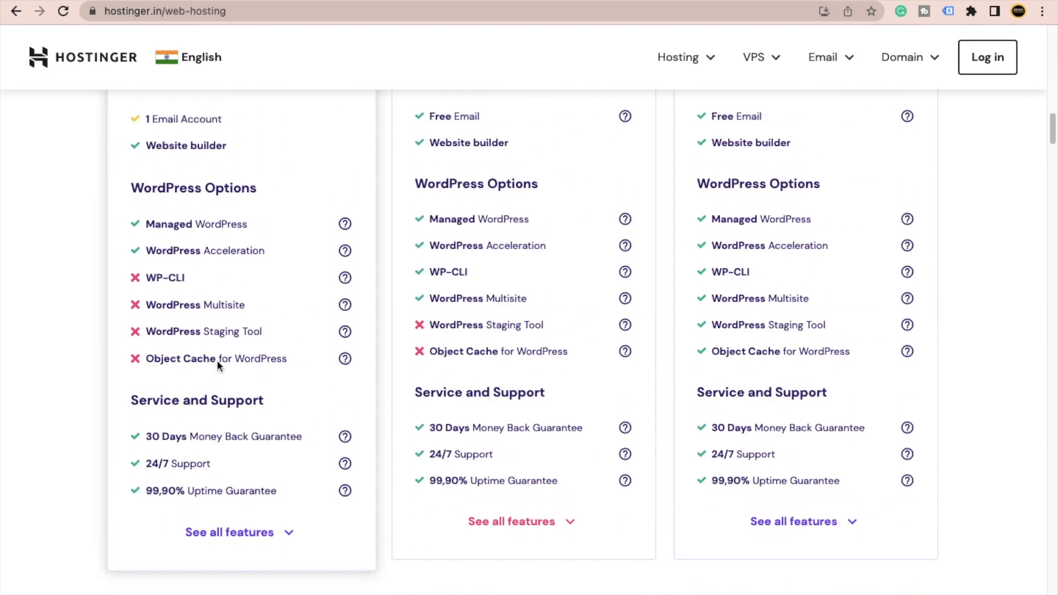
{"action": "scroll", "coordinate": [203, 353], "scroll_direction": "up", "scroll_amount": 15}
{"action": "scroll", "coordinate": [226, 380], "scroll_direction": "down", "scroll_amount": 5}
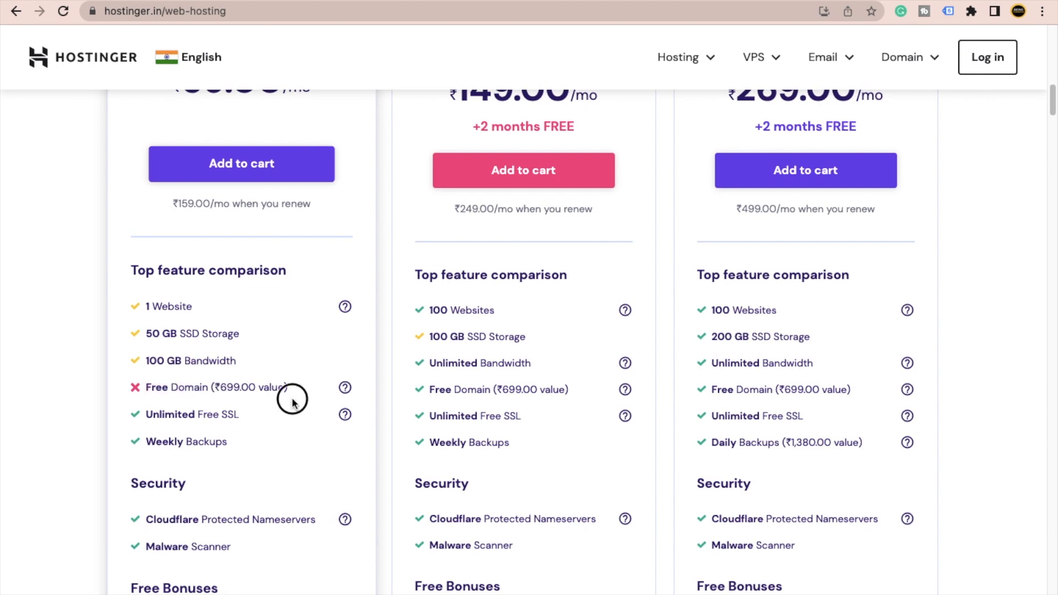
{"action": "left_click_drag", "start_coordinate": [429, 386], "coordinate": [493, 385]}
{"action": "left_click", "coordinate": [497, 385]}
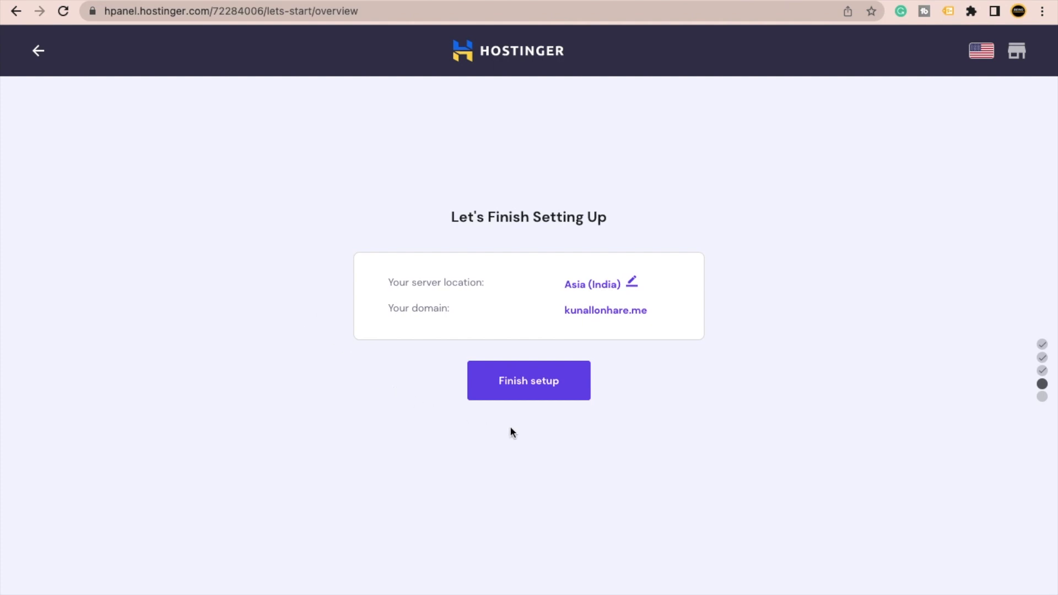
- Finish setup keeping the Asia (India) server, then open Manage Site for kunallonhare.me
{"action": "left_click", "coordinate": [538, 386]}
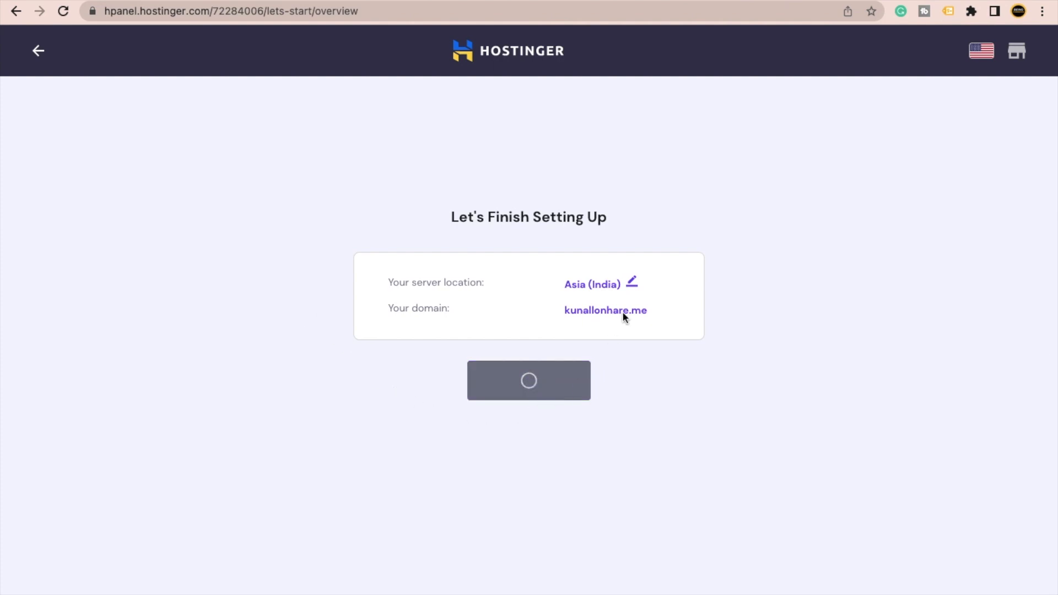
{"action": "left_click", "coordinate": [633, 280]}
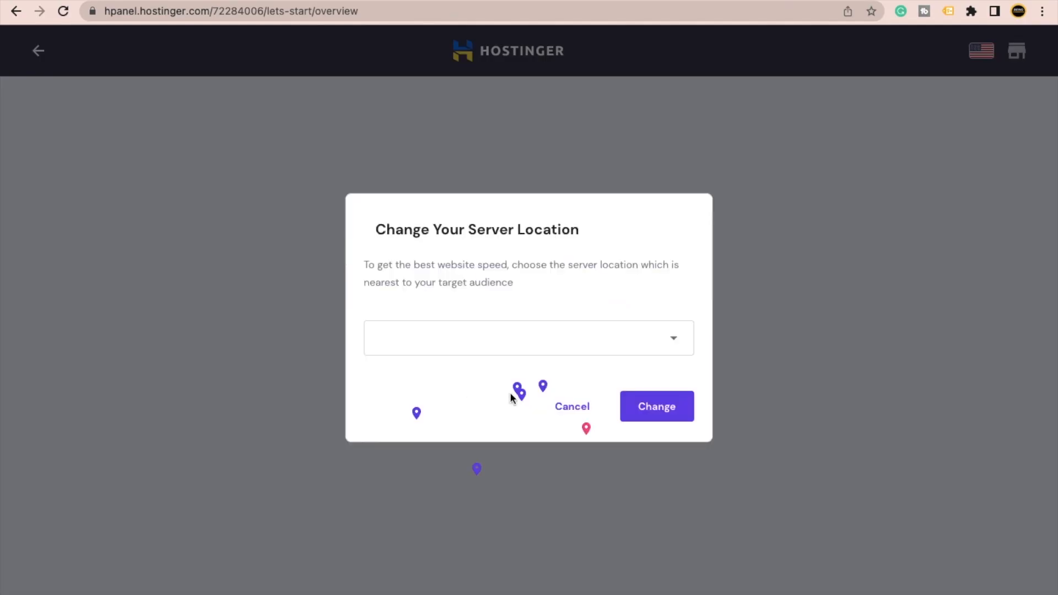
{"action": "left_click", "coordinate": [576, 407]}
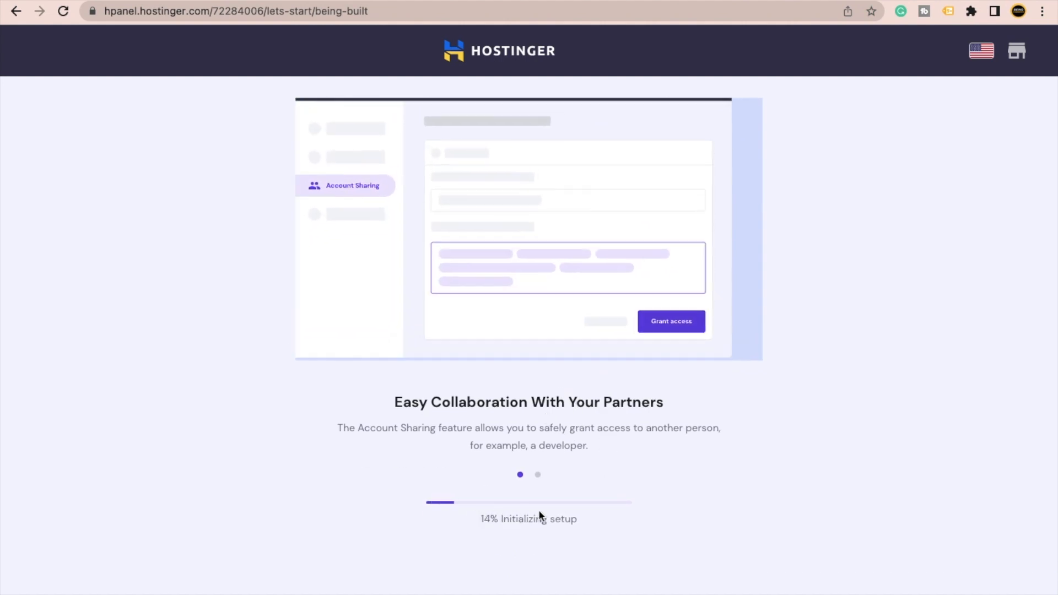
{"action": "left_click_drag", "start_coordinate": [480, 519], "coordinate": [591, 518]}
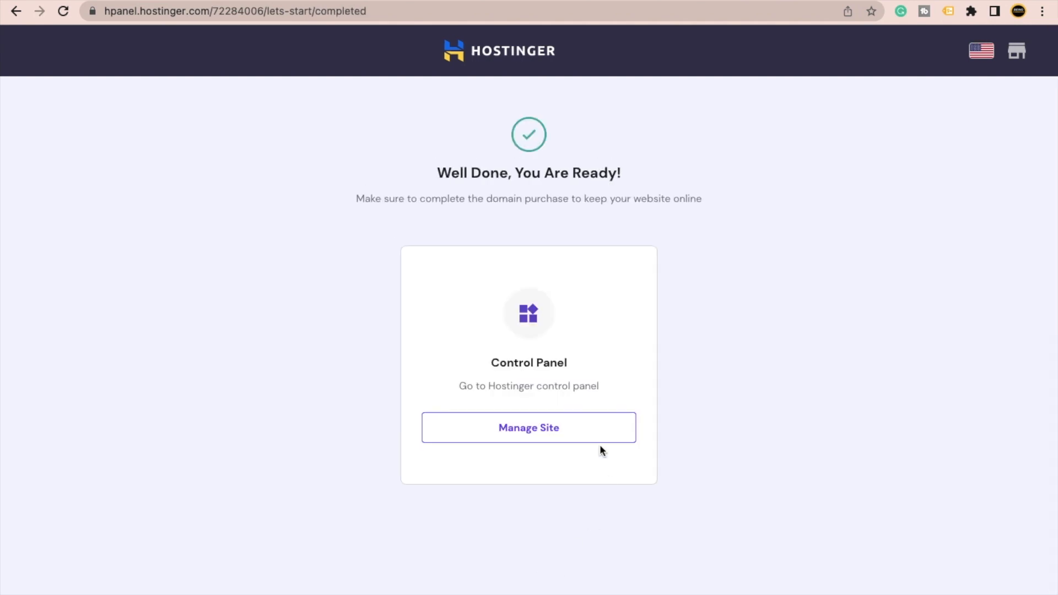
{"action": "left_click_drag", "start_coordinate": [395, 189], "coordinate": [615, 209]}
{"action": "left_click", "coordinate": [615, 209]}
{"action": "left_click", "coordinate": [544, 428]}
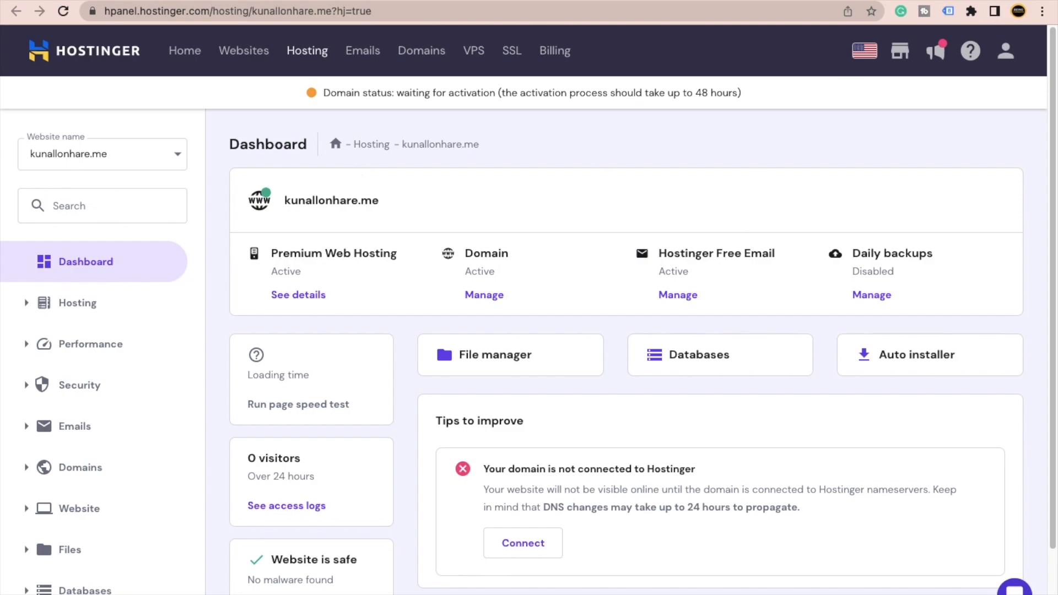
- Open hpanel.hostinger.com in a new browser tab
{"action": "key", "text": "super+t"}
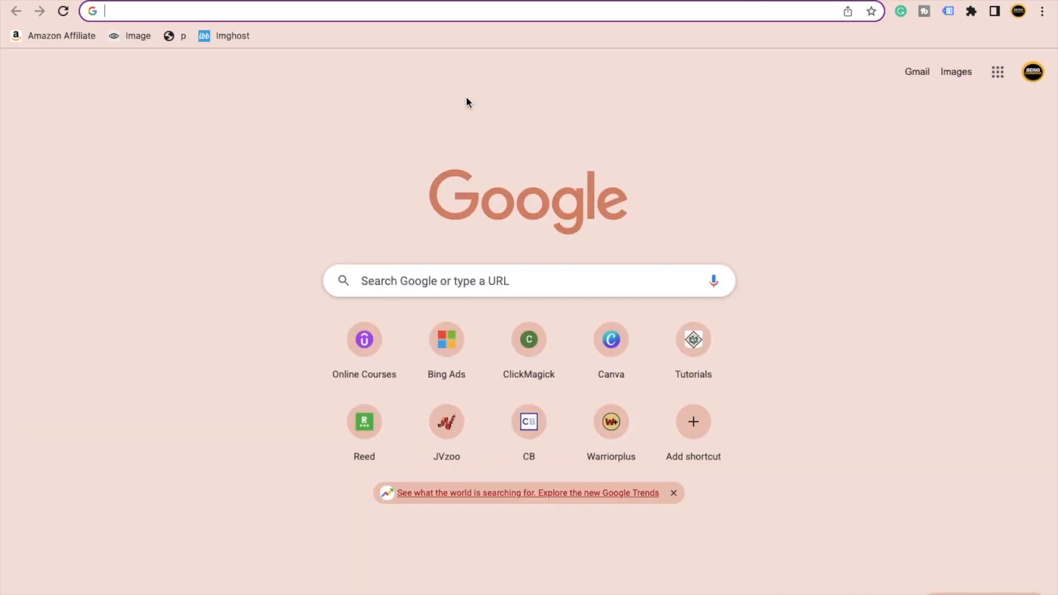
{"action": "type", "text": "hpe"}
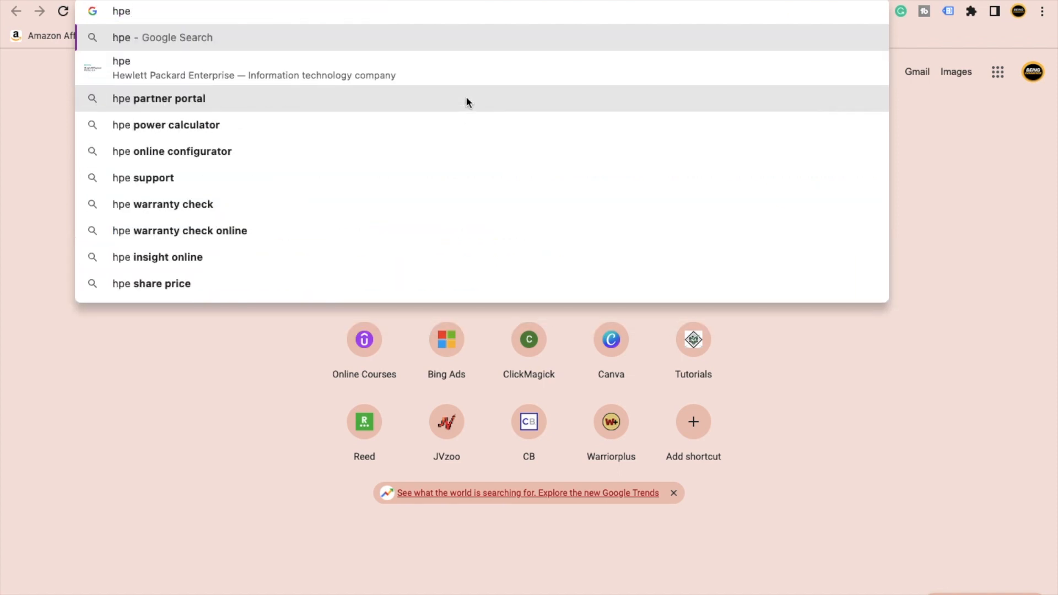
{"action": "key", "text": "BackSpace"}
{"action": "type", "text": "an"}
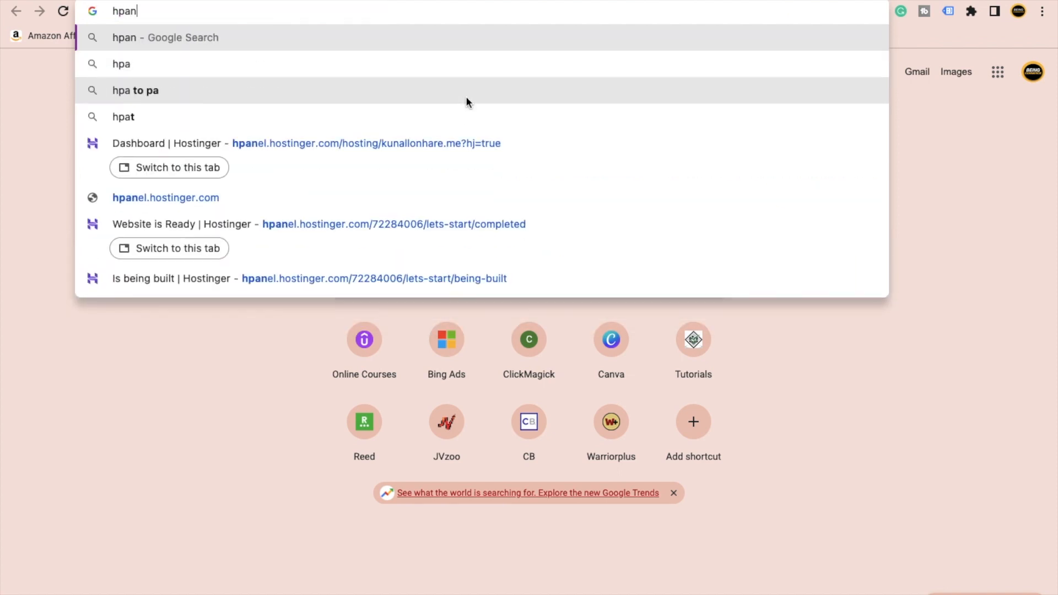
{"action": "type", "text": "el.h"}
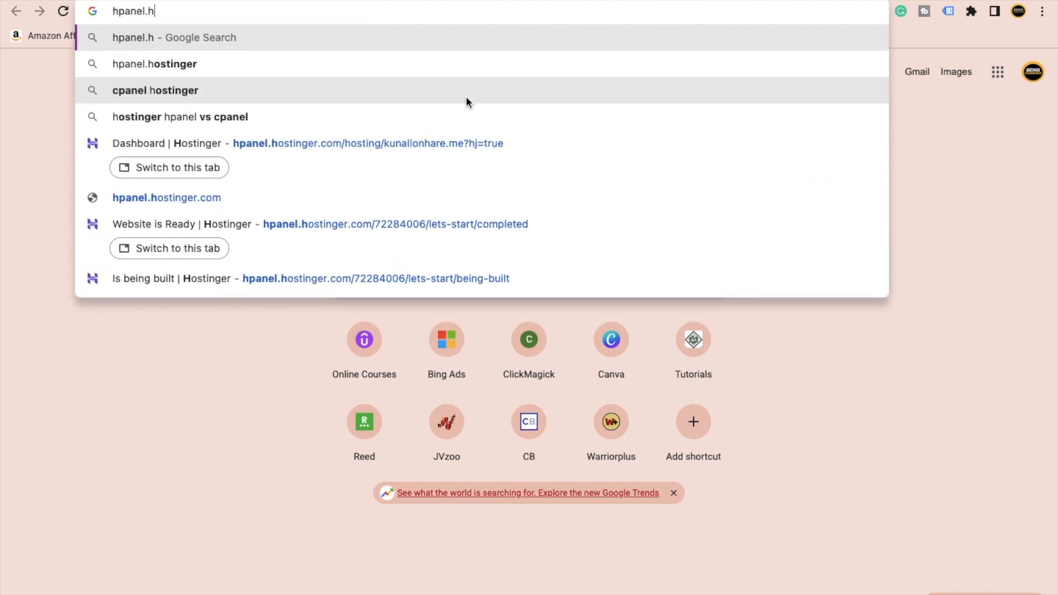
{"action": "type", "text": "ostinger.com"}
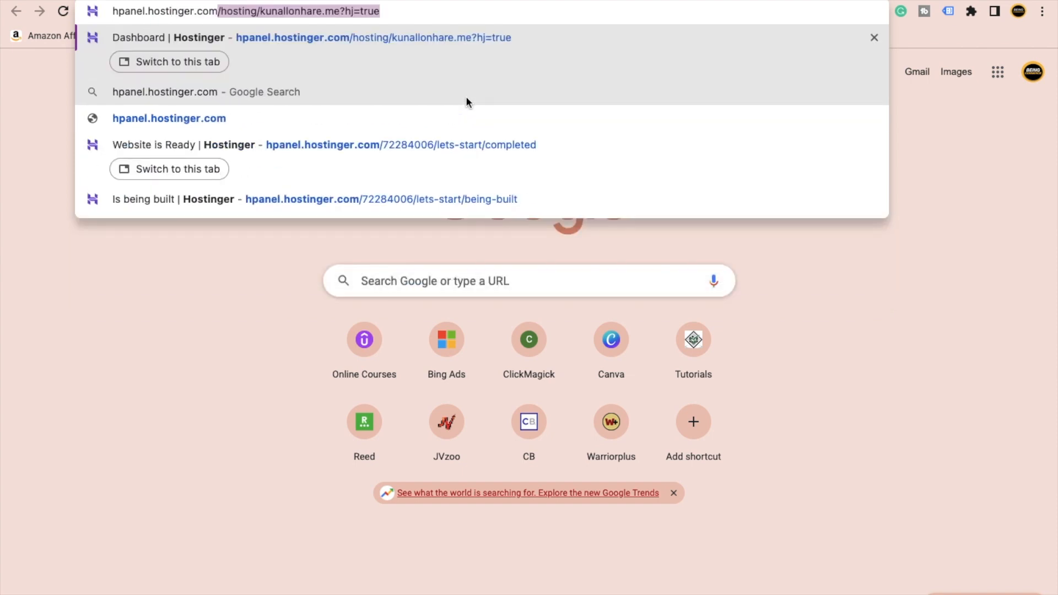
{"action": "key", "text": "BackSpace"}
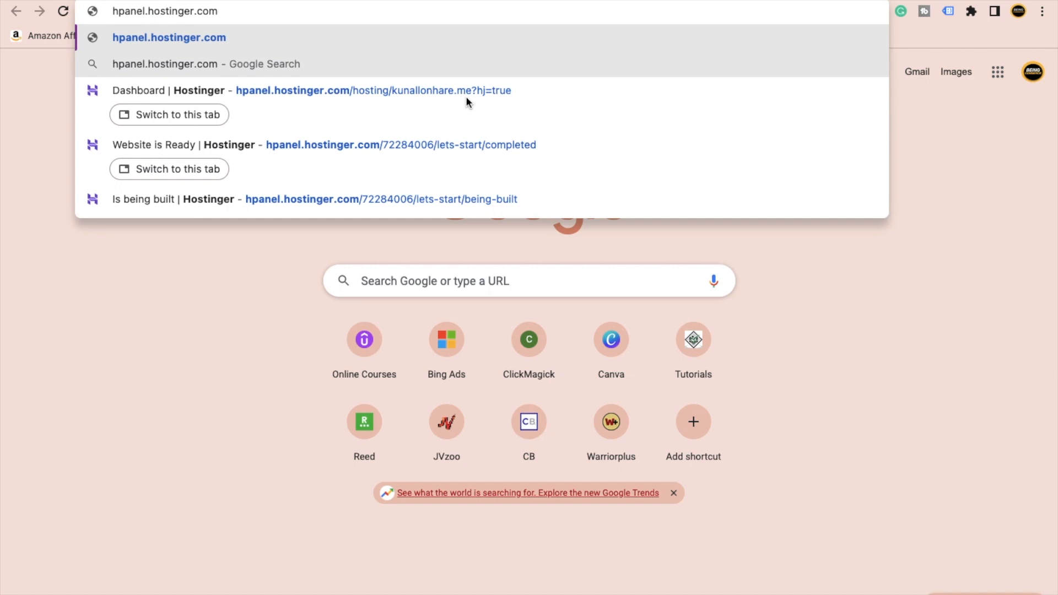
{"action": "key", "text": "Return"}
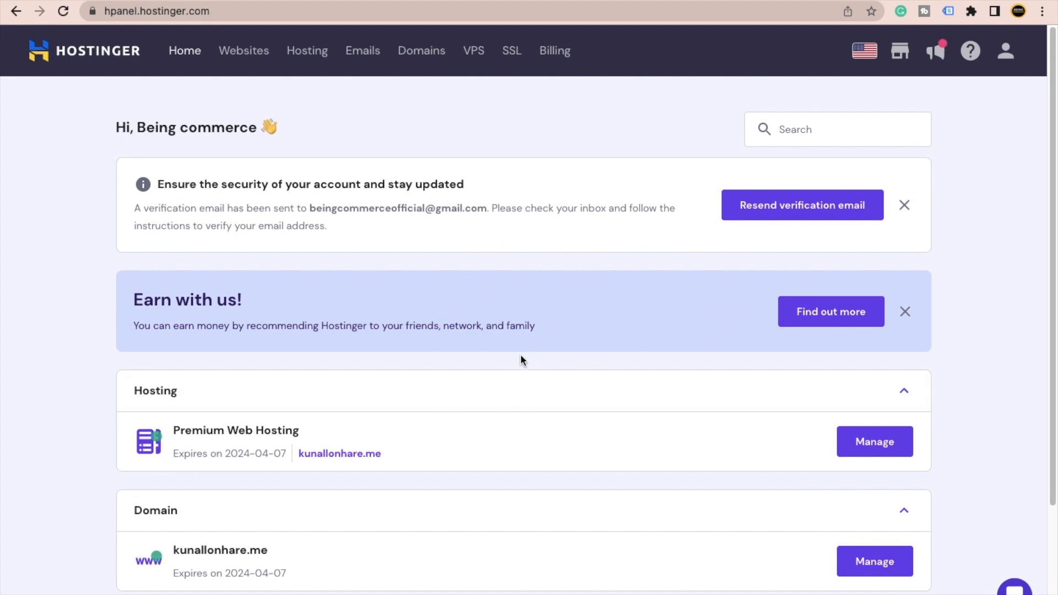
- Resend the account verification email from the hPanel home page, then open a new tab
{"action": "left_click_drag", "start_coordinate": [156, 183], "coordinate": [489, 178]}
{"action": "left_click", "coordinate": [494, 142]}
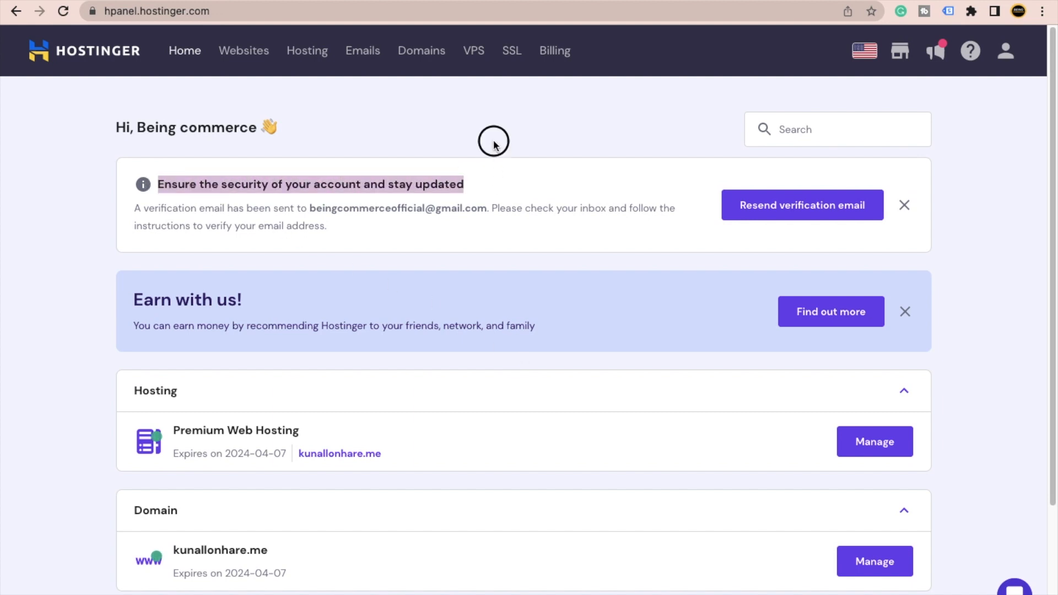
{"action": "left_click", "coordinate": [780, 210]}
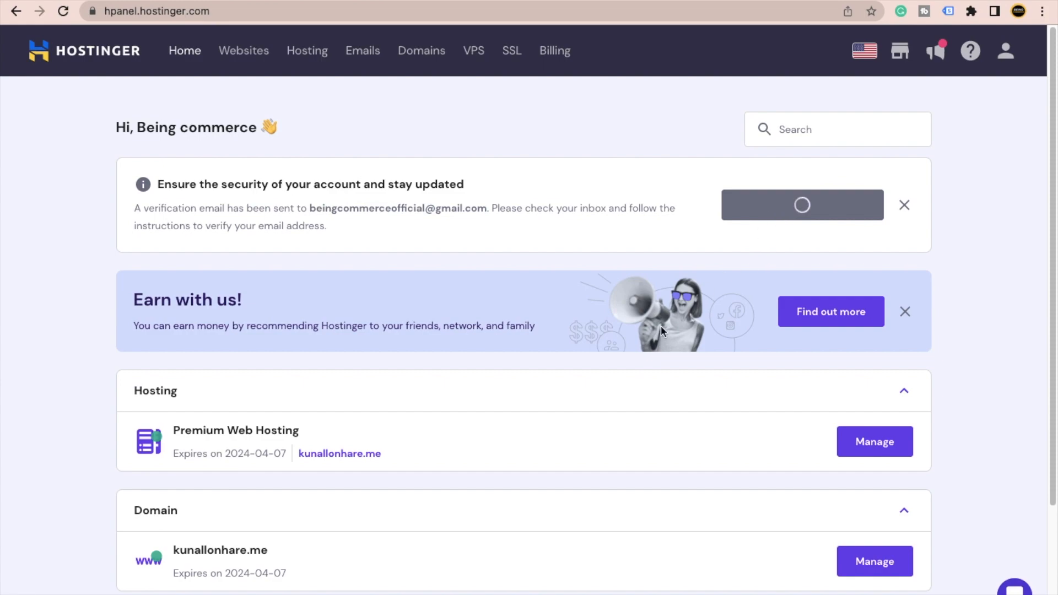
{"action": "key", "text": "super+t"}
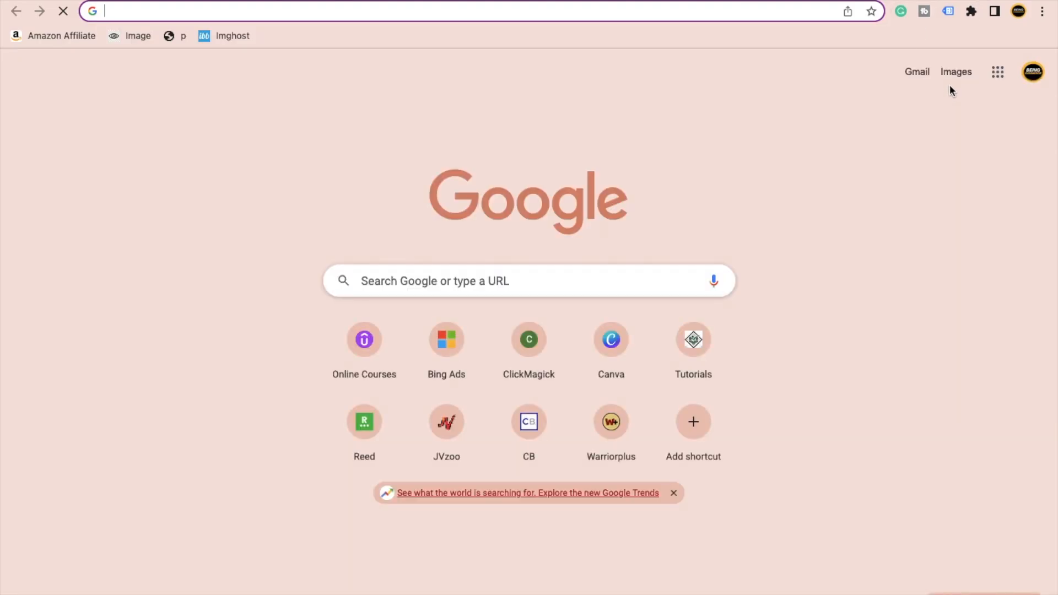
- Open the Hostinger verification email in Gmail, try its link twice, then return to hPanel
{"action": "left_click", "coordinate": [923, 74]}
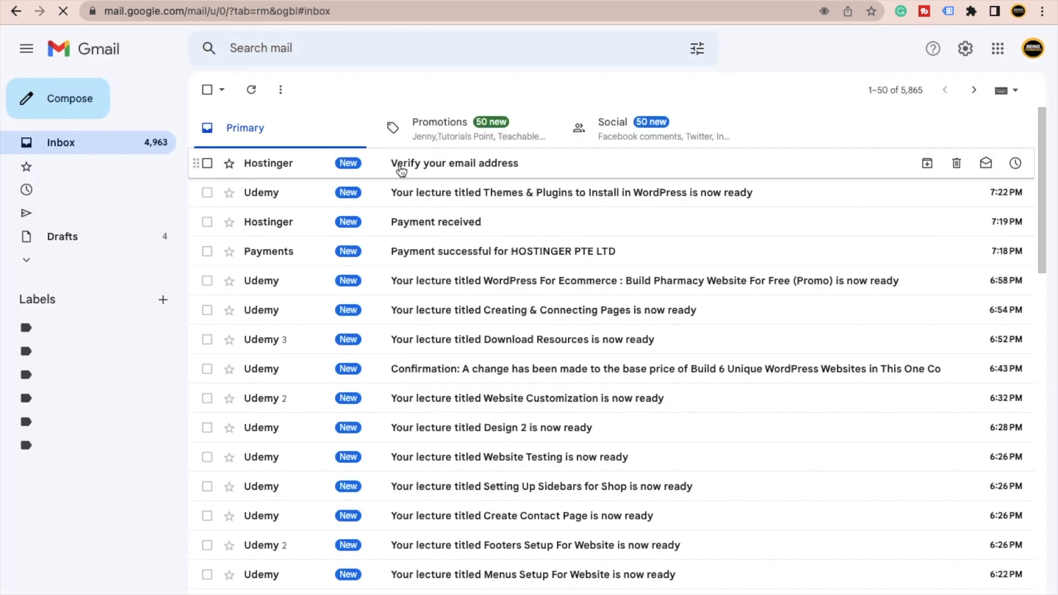
{"action": "left_click", "coordinate": [457, 165]}
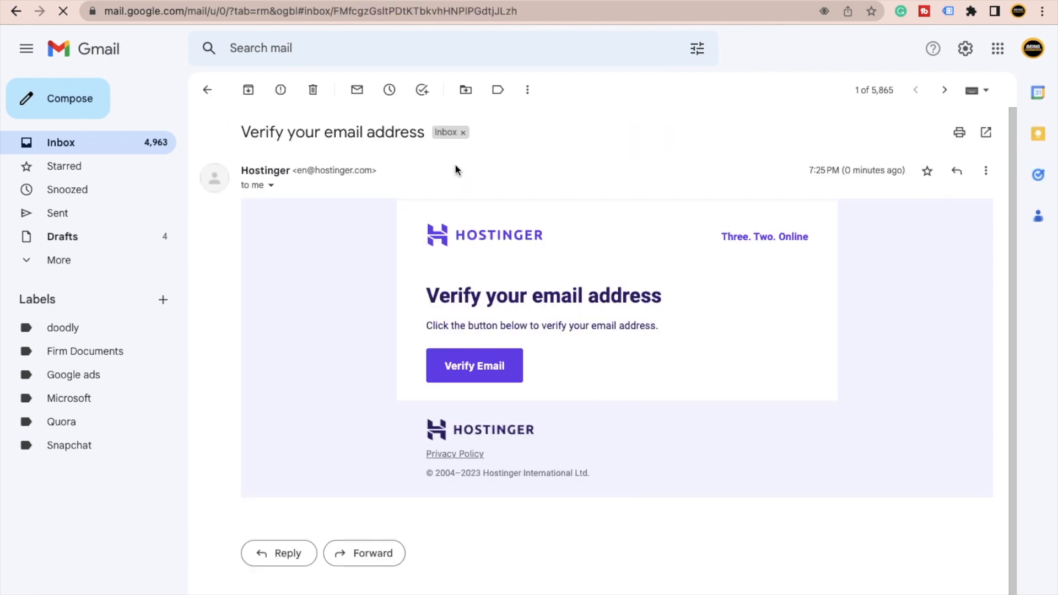
{"action": "left_click", "coordinate": [472, 370]}
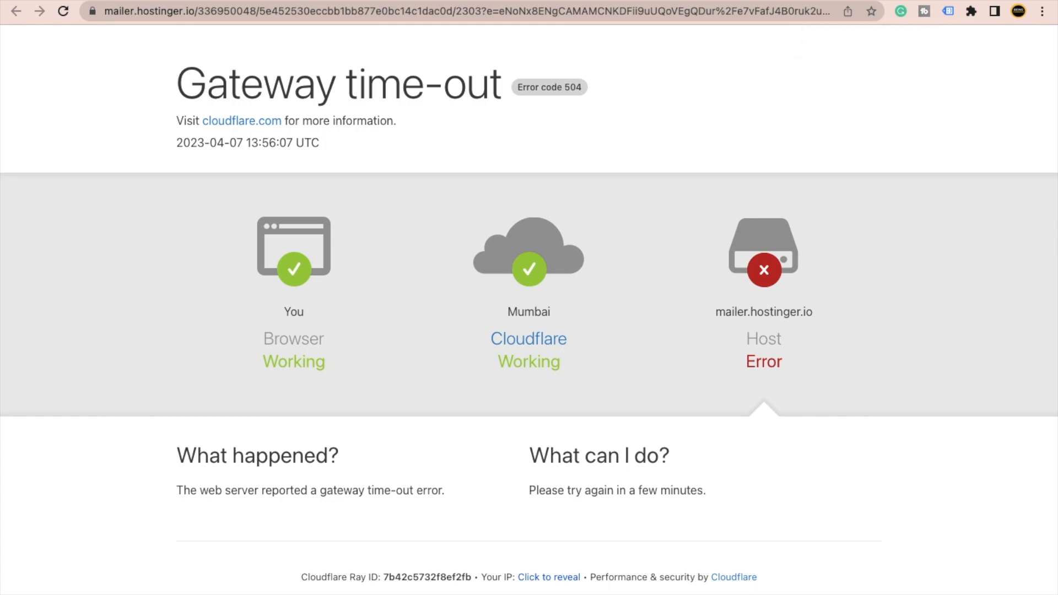
{"action": "key", "text": "super+w"}
{"action": "left_click", "coordinate": [469, 373]}
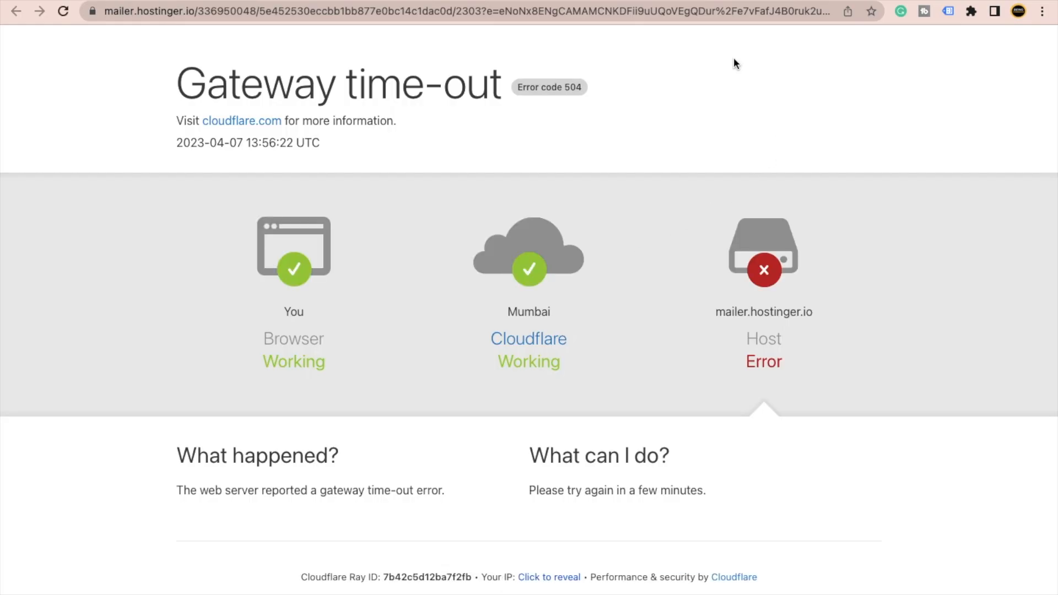
{"action": "left_click", "coordinate": [697, 1]}
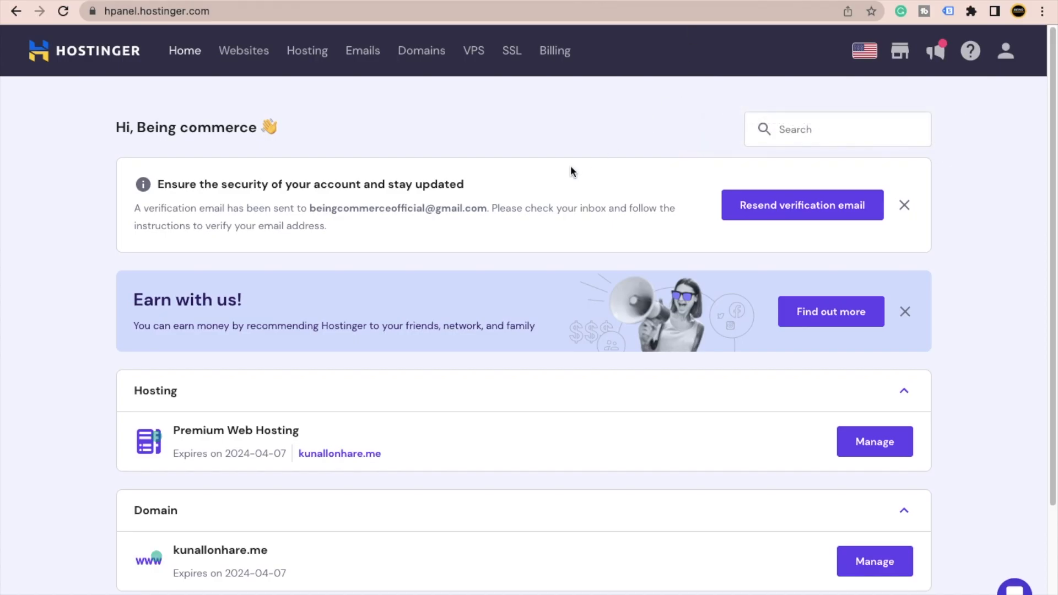
- Scroll the hPanel Home page to review the Hosting, Domain and Email sections
{"action": "scroll", "coordinate": [542, 194], "scroll_direction": "down", "scroll_amount": 3}
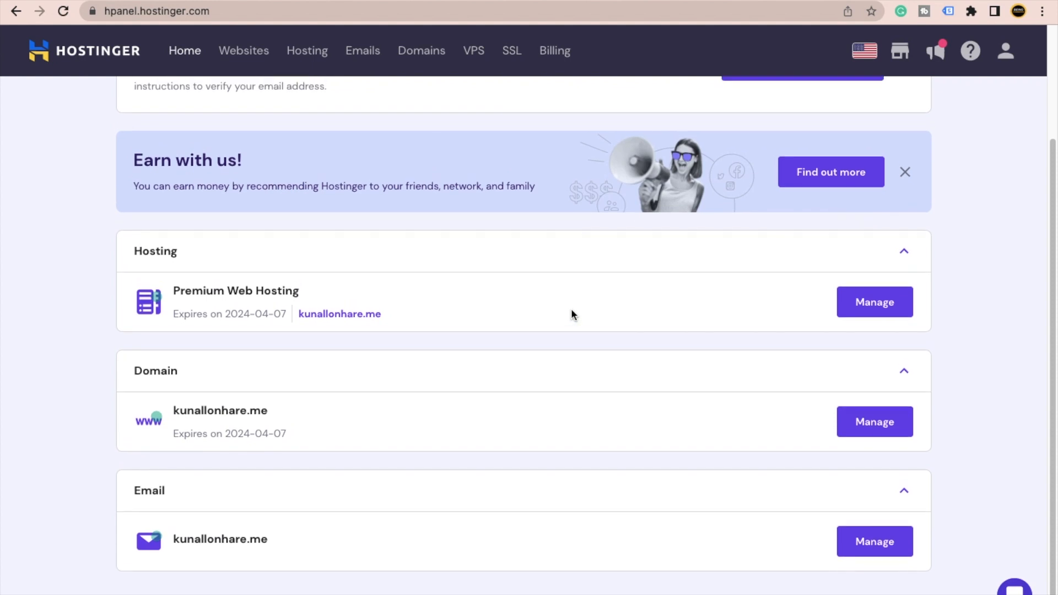
{"action": "scroll", "coordinate": [572, 315], "scroll_direction": "up", "scroll_amount": 3}
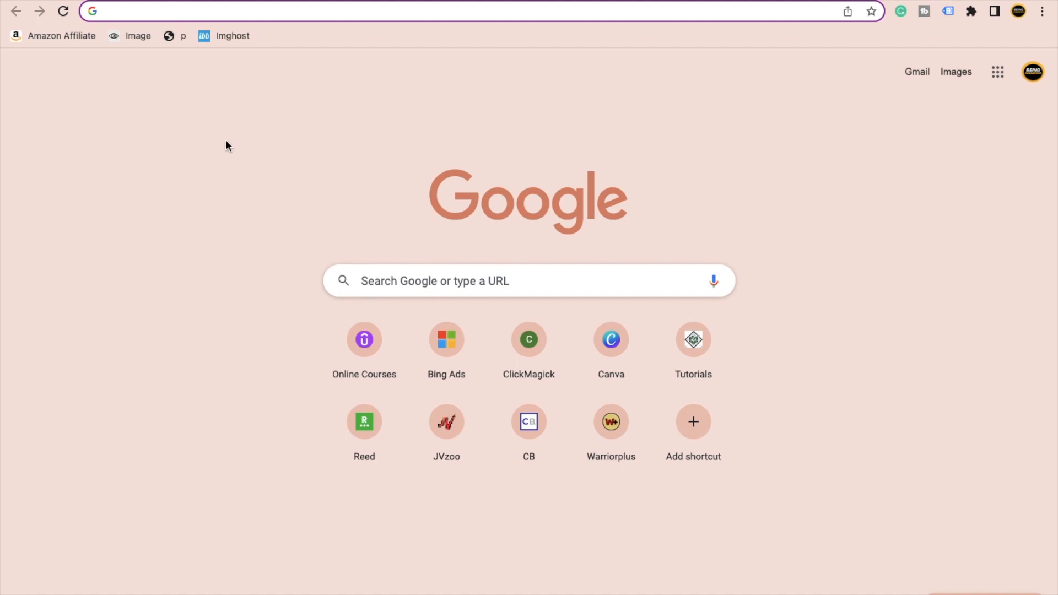
- Load the Hostinger hosting sales page and scroll down to the web hosting plan cards
{"action": "type", "text": "hostinger.com/beingcommerce"}
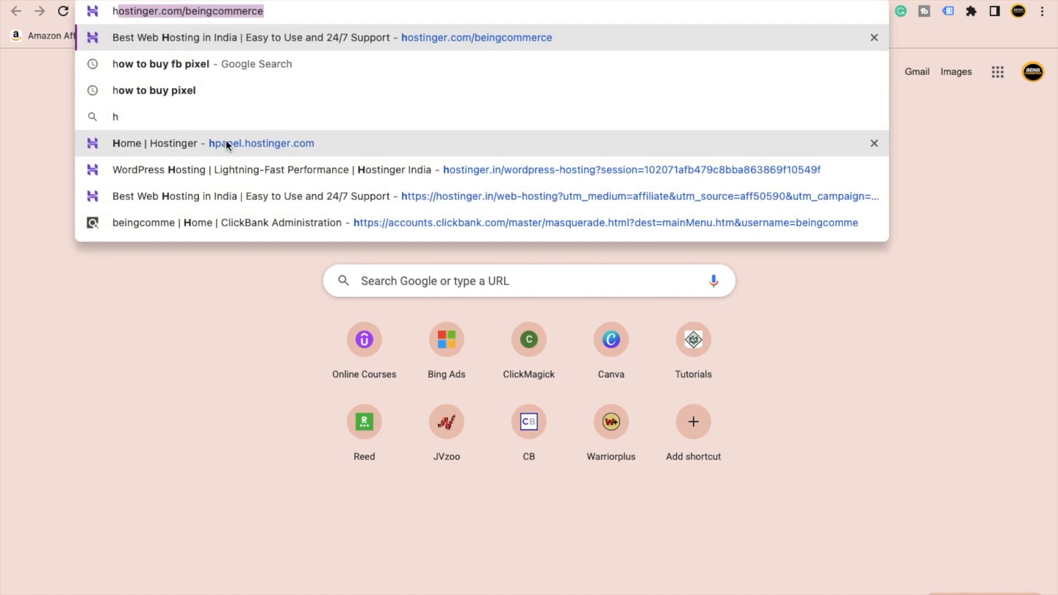
{"action": "key", "text": "Return"}
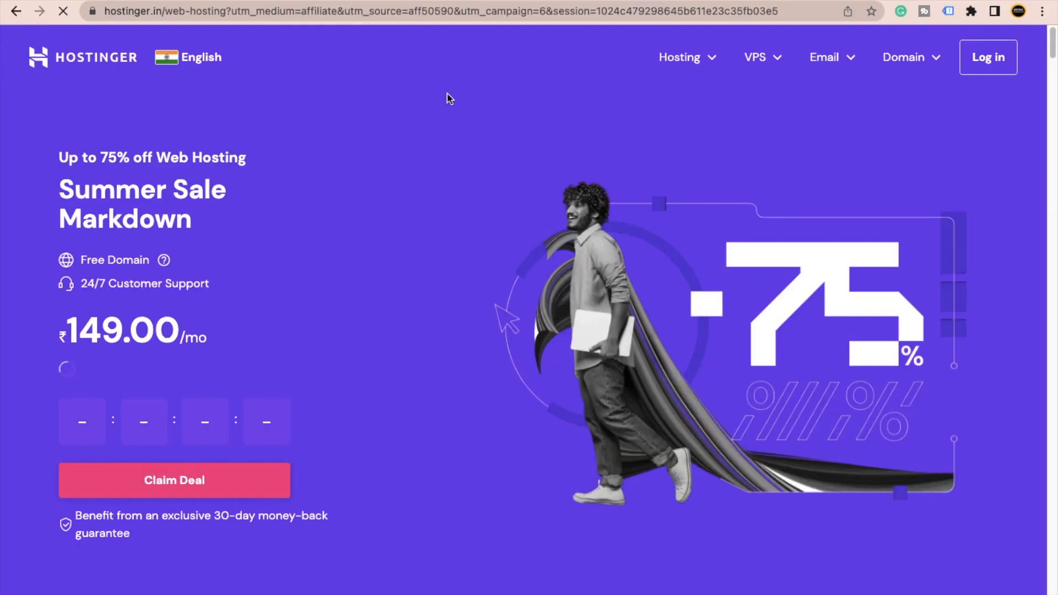
{"action": "left_click", "coordinate": [702, 57]}
{"action": "scroll", "coordinate": [518, 214], "scroll_direction": "down", "scroll_amount": 10}
{"action": "scroll", "coordinate": [520, 216], "scroll_direction": "down", "scroll_amount": 5}
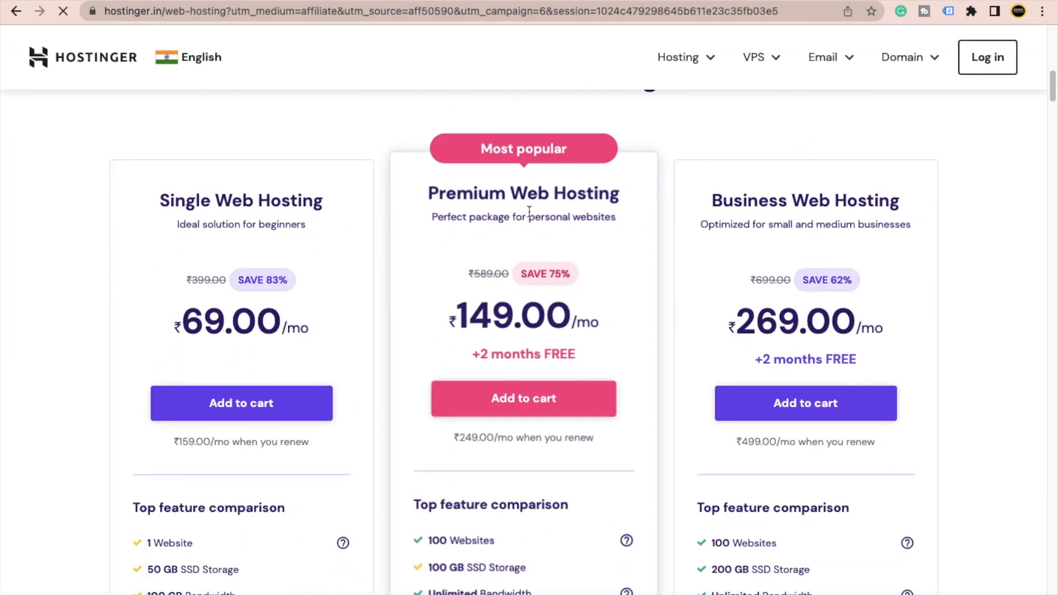
{"action": "scroll", "coordinate": [497, 336], "scroll_direction": "down", "scroll_amount": 3}
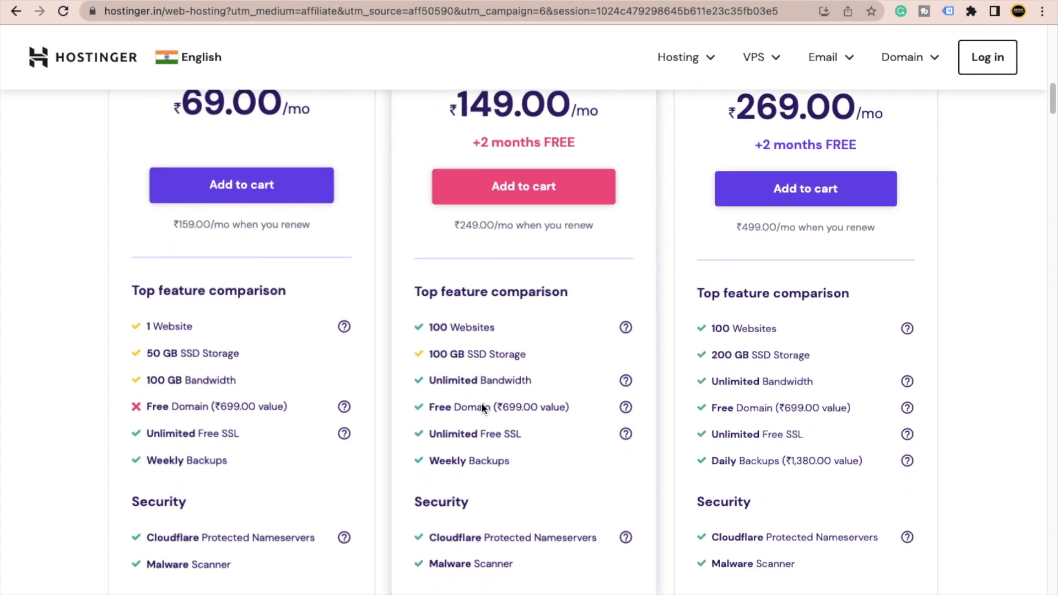
- Highlight the Free Domain line in the Premium plan and the matching spot in Single
{"action": "left_click_drag", "start_coordinate": [425, 406], "coordinate": [565, 408]}
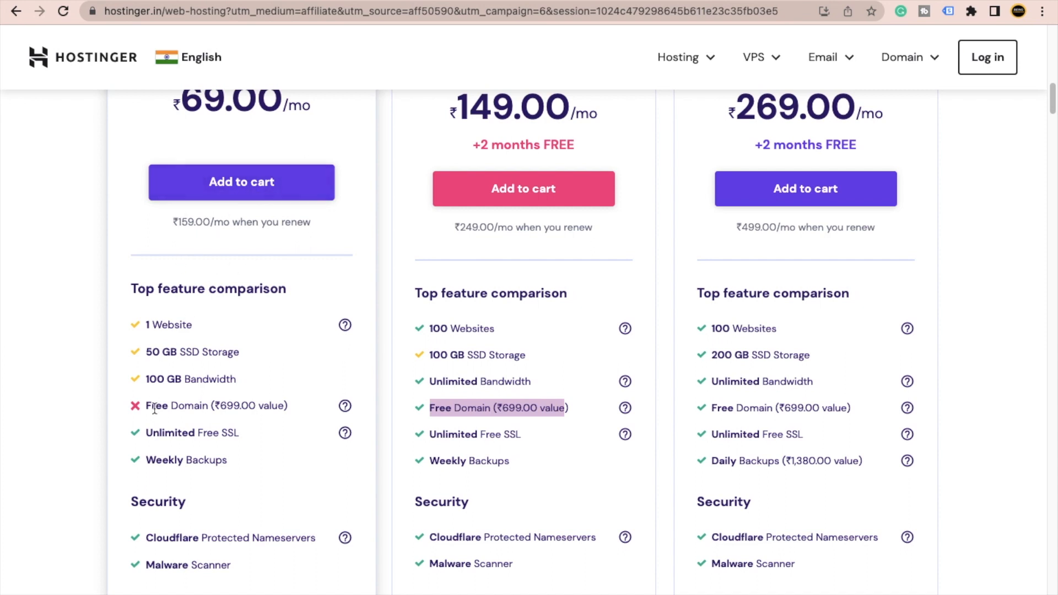
{"action": "left_click_drag", "start_coordinate": [147, 407], "coordinate": [211, 406]}
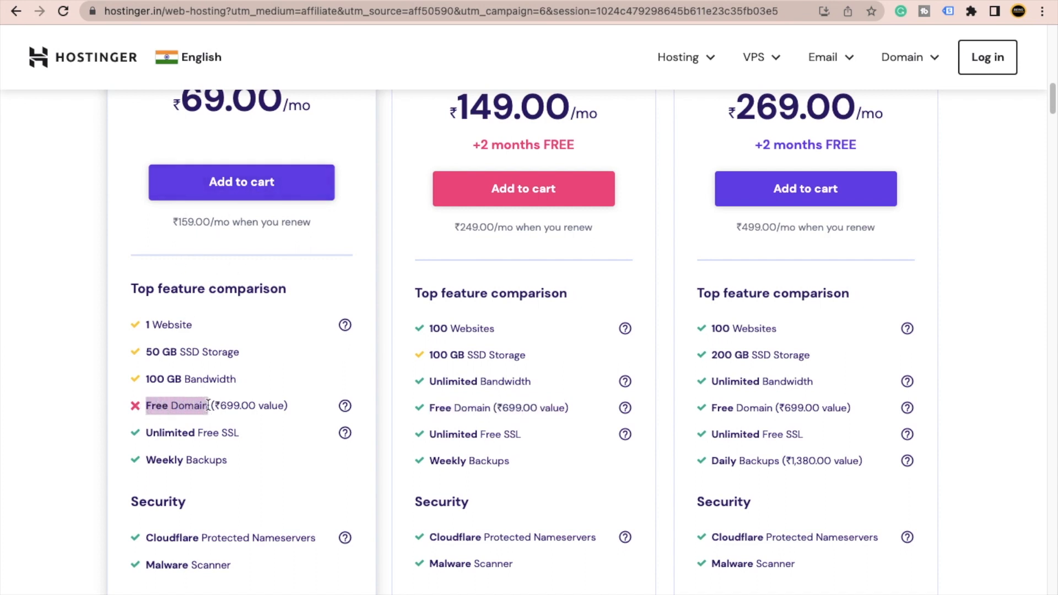
{"action": "left_click", "coordinate": [211, 407]}
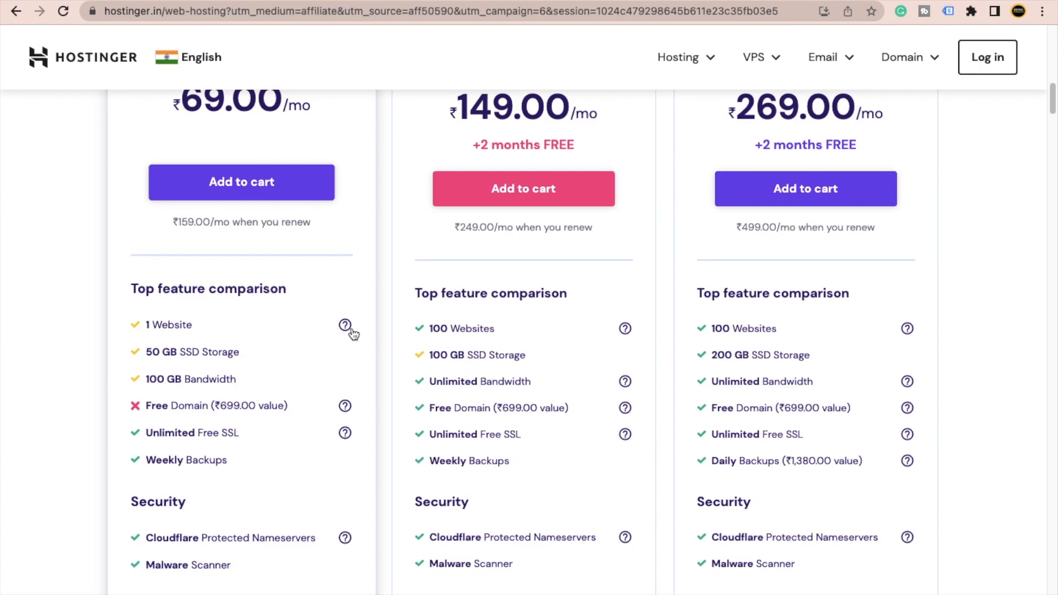
- Open a fresh blank browser tab
{"action": "key", "text": "super+t"}
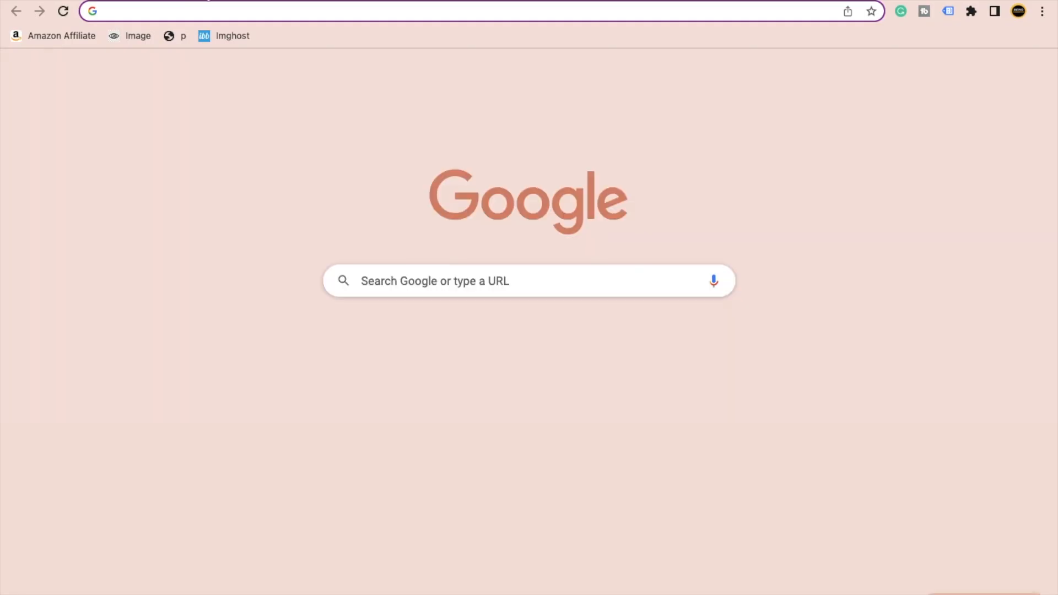
{"action": "type", "text": "g"}
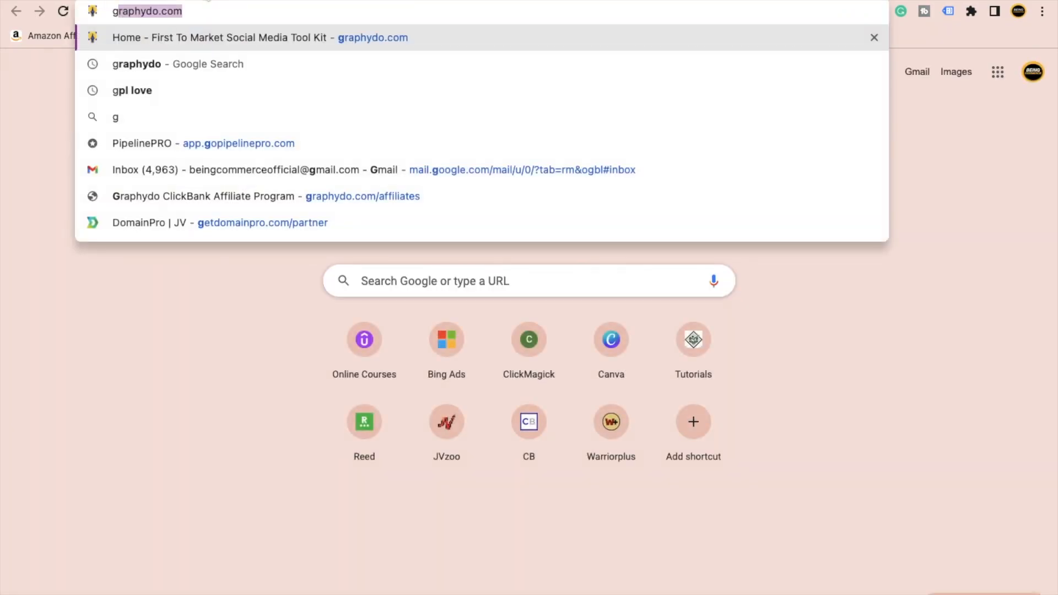
{"action": "key", "text": "super+w"}
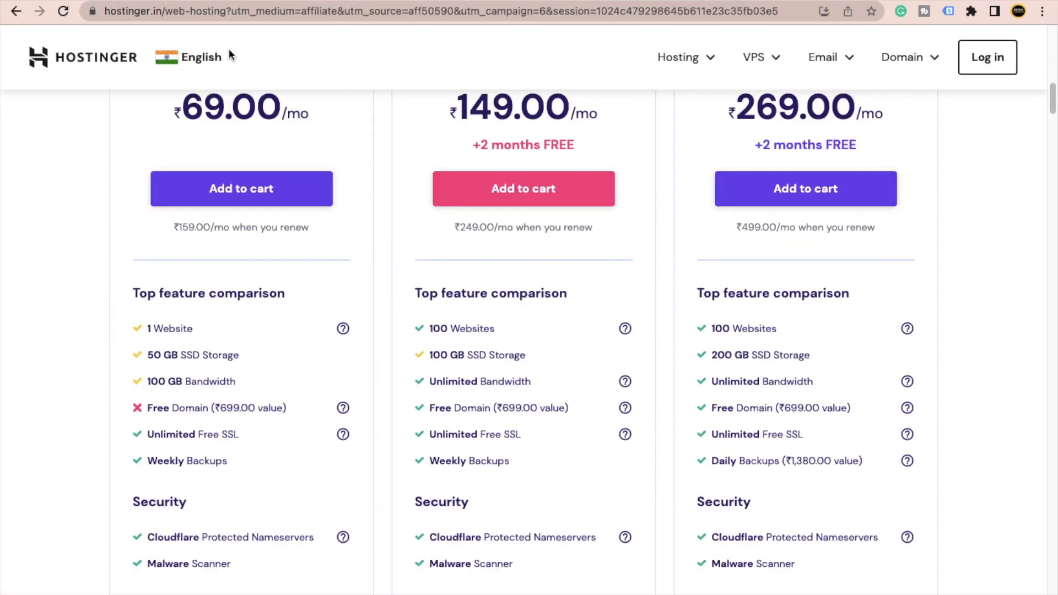
{"action": "key", "text": "ctrl+t"}
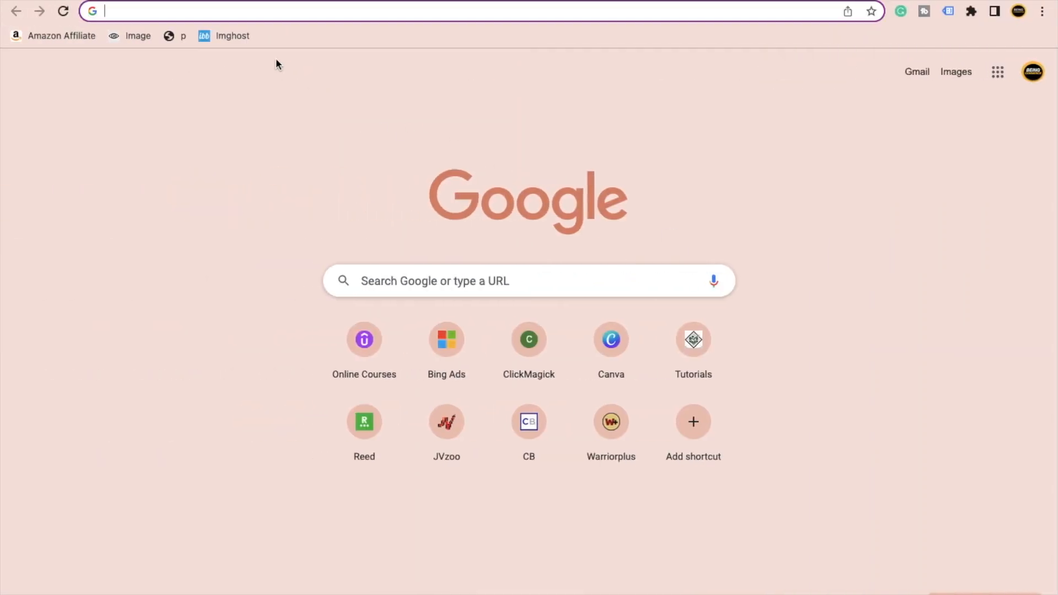
- Enter and load apple.com as a domain example, then open a new tab
{"action": "type", "text": "app"}
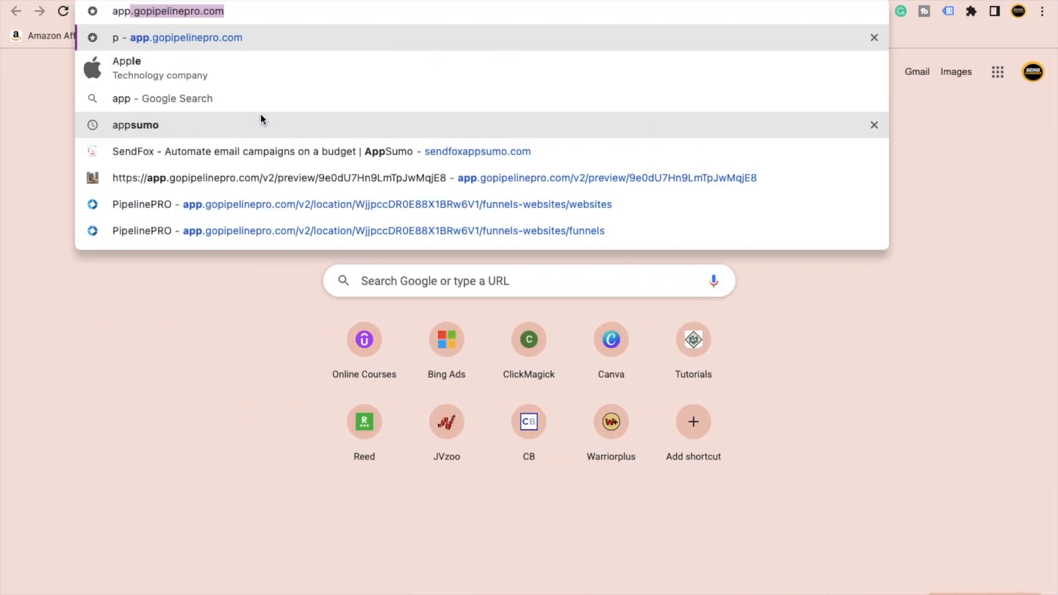
{"action": "type", "text": "le.com"}
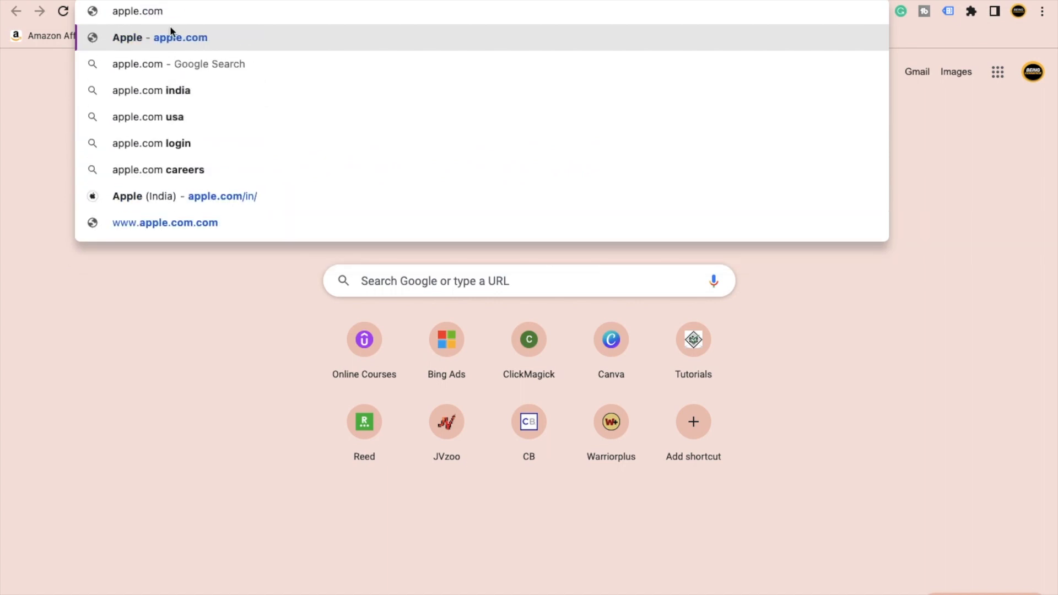
{"action": "left_click_drag", "start_coordinate": [161, 11], "coordinate": [110, 12]}
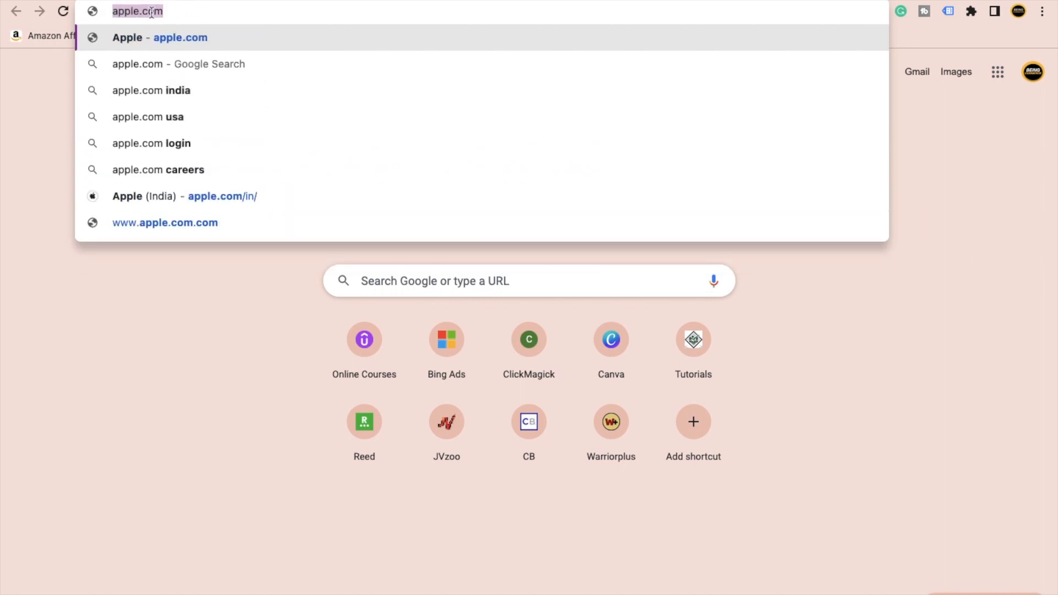
{"action": "left_click", "coordinate": [181, 11]}
{"action": "key", "text": "Return"}
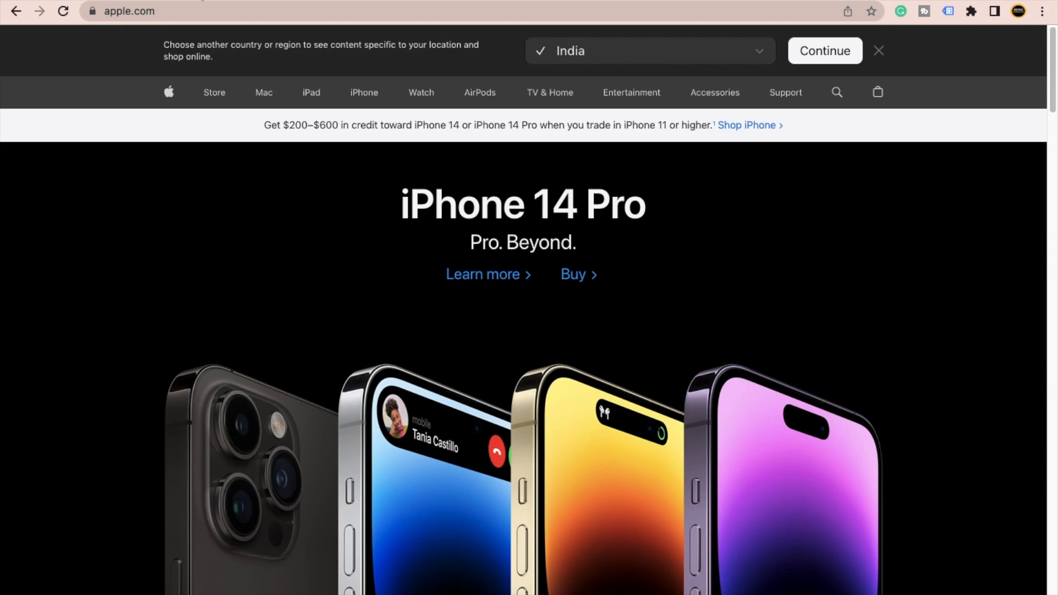
{"action": "key", "text": "ctrl+t"}
- Enter amazon.com in the address bar and load it as a domain example
{"action": "type", "text": "am"}
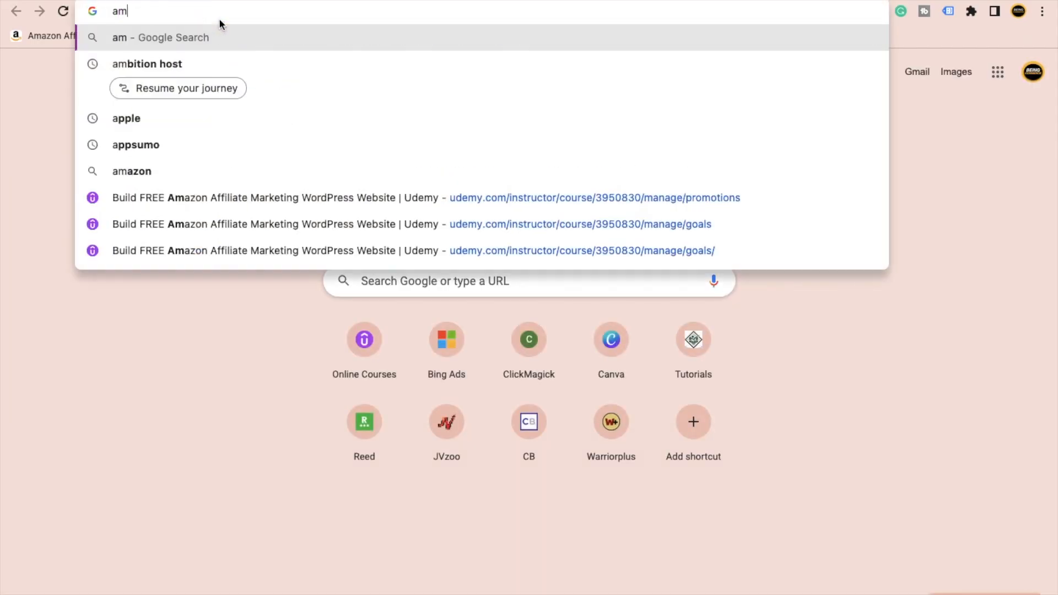
{"action": "type", "text": "azon"}
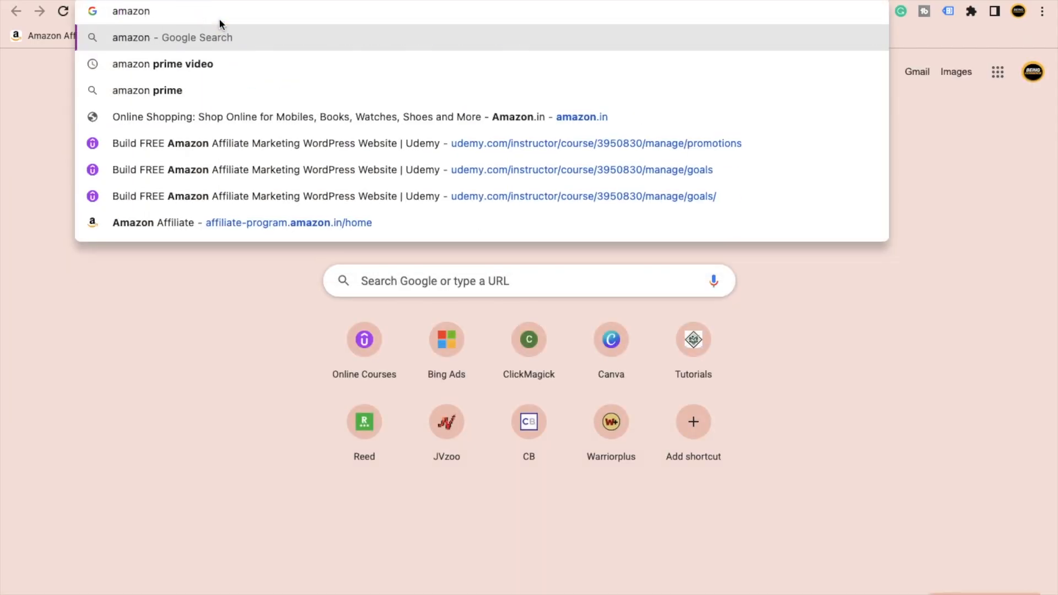
{"action": "type", "text": ".com"}
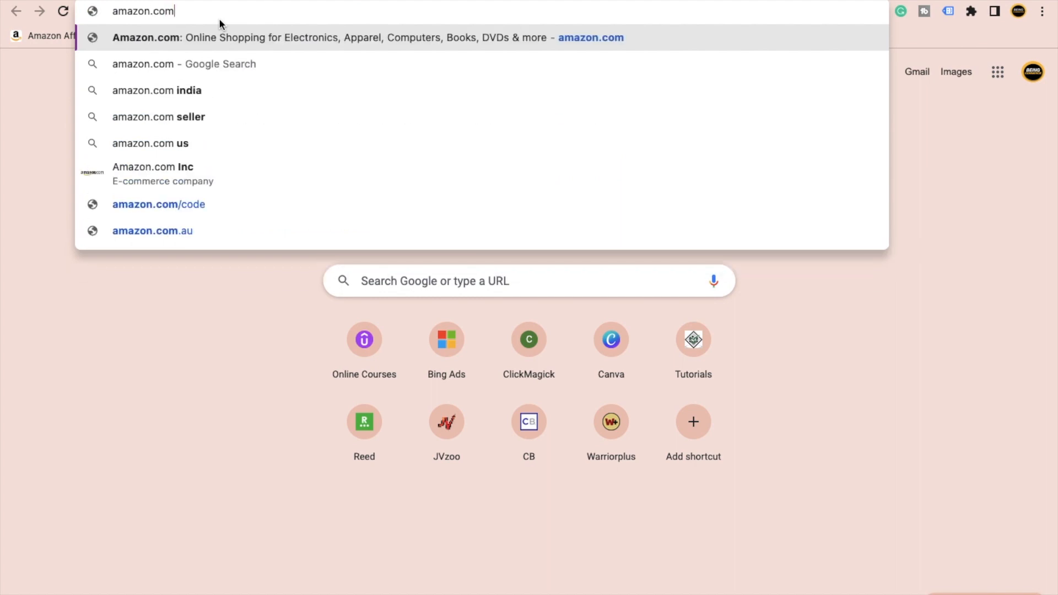
{"action": "left_click_drag", "start_coordinate": [210, 14], "coordinate": [107, 13]}
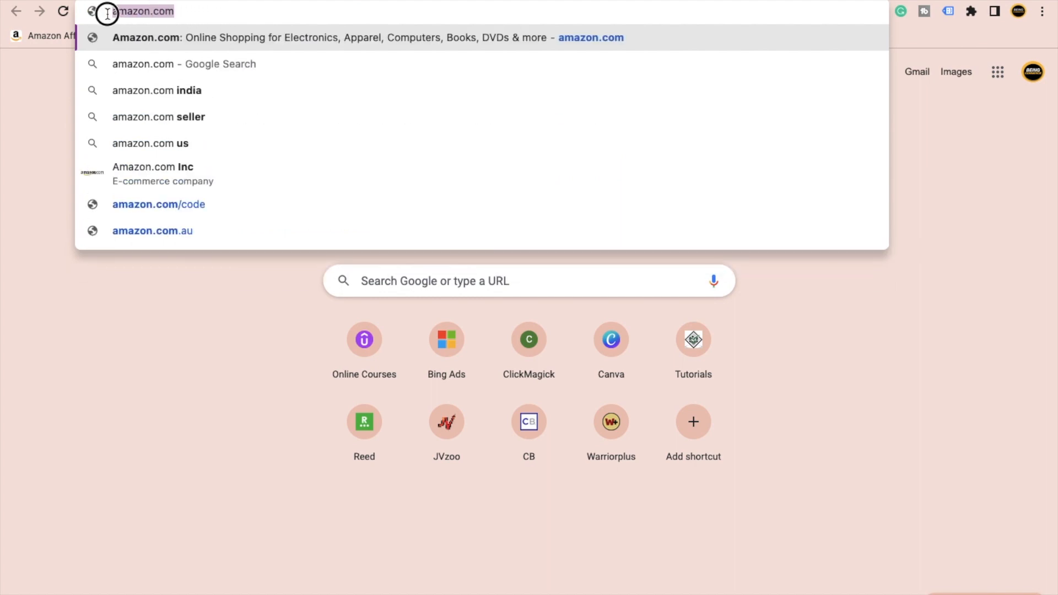
{"action": "left_click_drag", "start_coordinate": [190, 11], "coordinate": [106, 10]}
{"action": "left_click", "coordinate": [215, 13]}
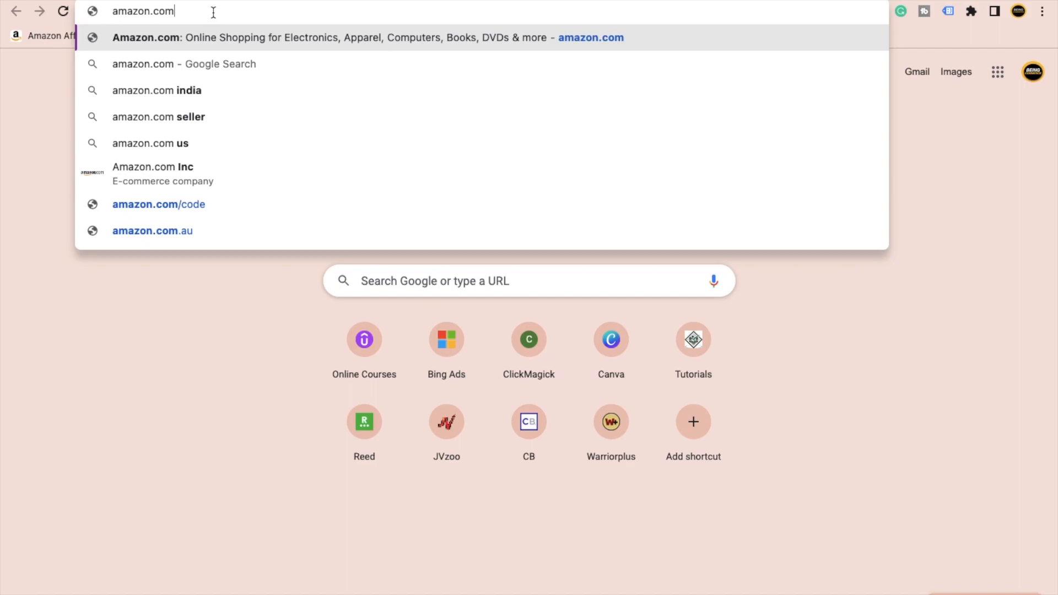
{"action": "key", "text": "Return"}
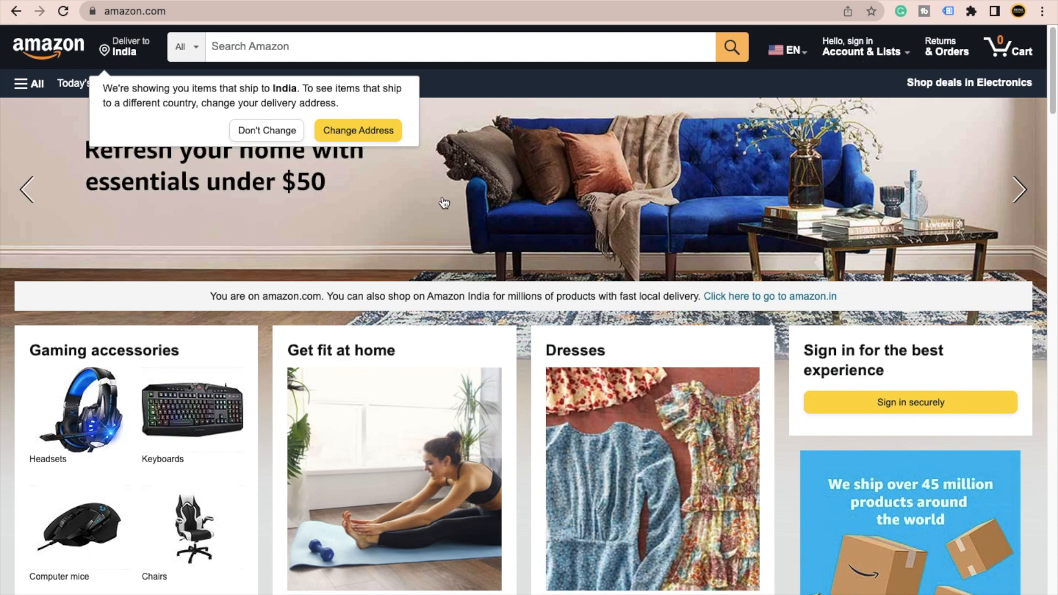
- Highlight Amazon's full web address, then switch to a blank new tab
{"action": "left_click", "coordinate": [173, 14]}
{"action": "left_click_drag", "start_coordinate": [241, 11], "coordinate": [94, 9]}
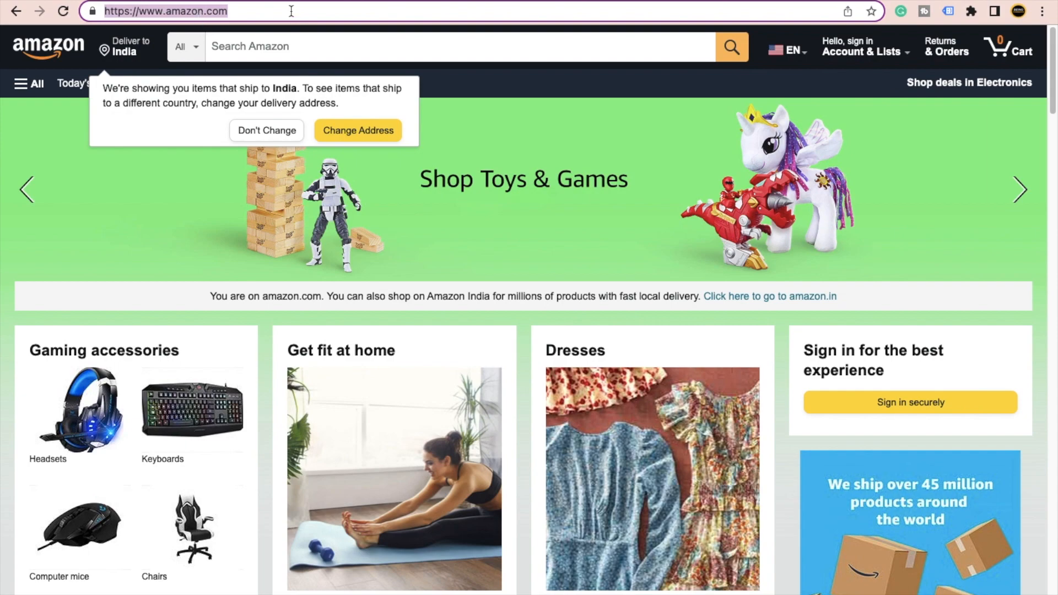
{"action": "key", "text": "ctrl+t"}
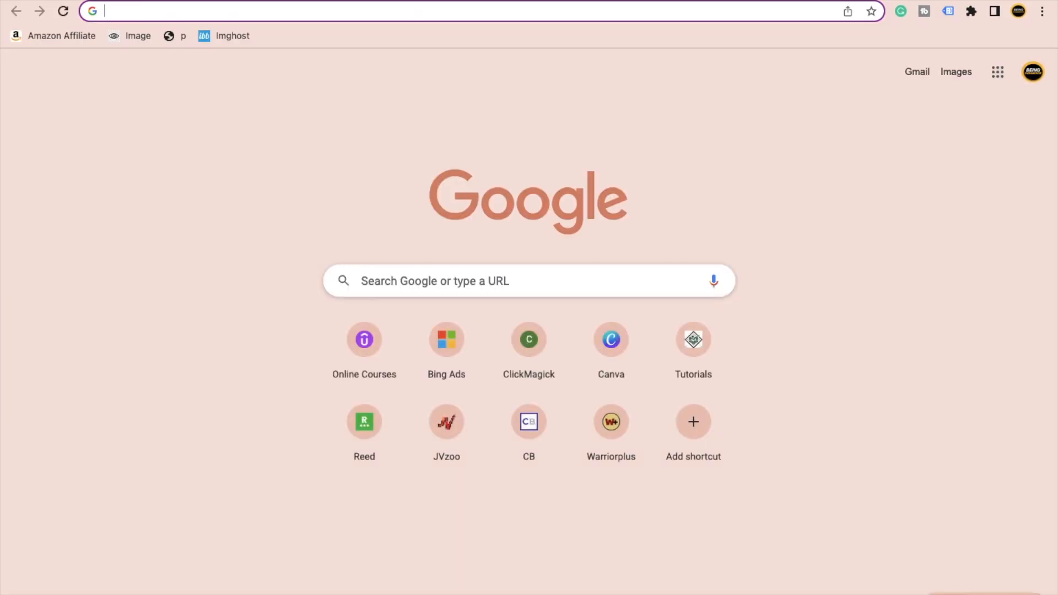
{"action": "left_click", "coordinate": [296, 1]}
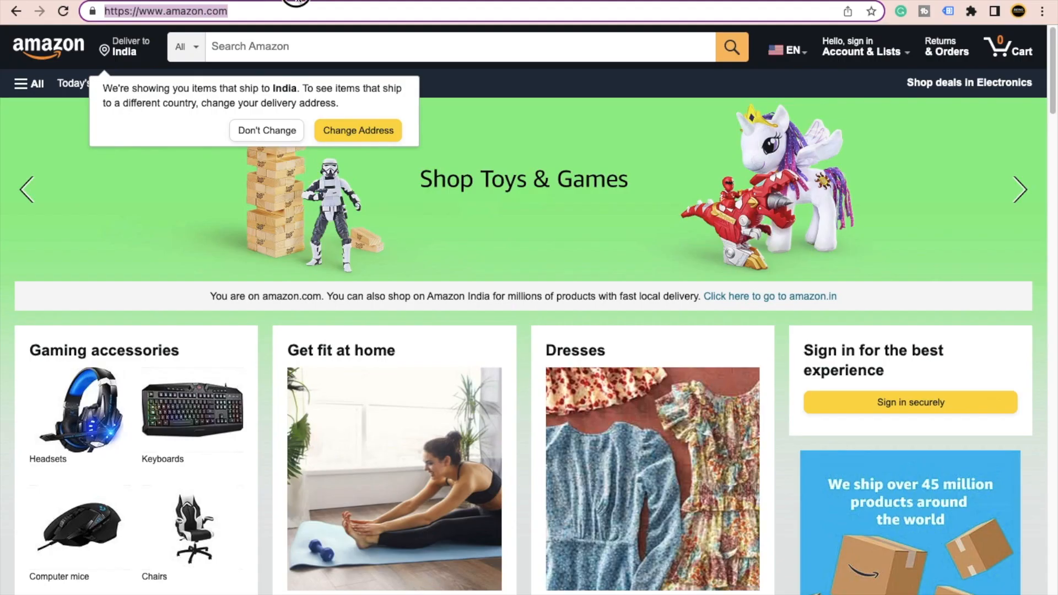
{"action": "left_click", "coordinate": [433, 1]}
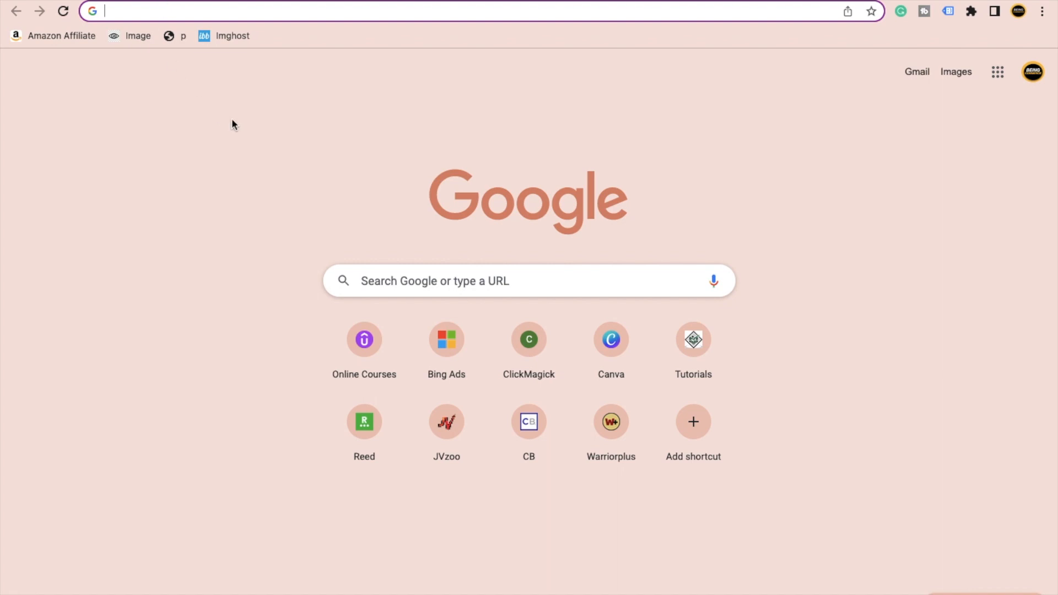
- Open Namecheap's home page through the my-link.in/namecheap short link
{"action": "type", "text": "my"}
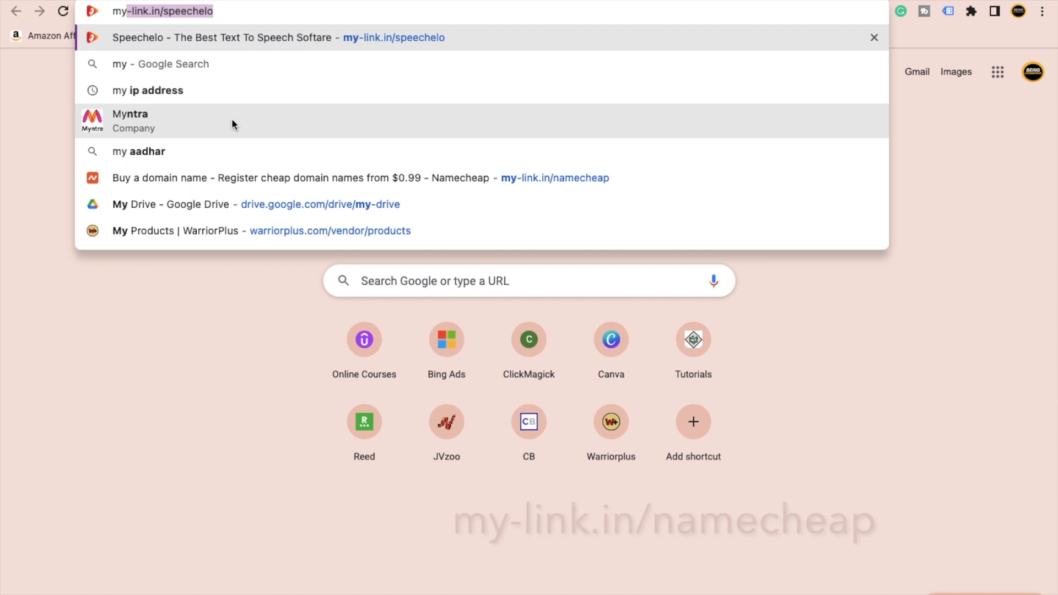
{"action": "type", "text": "-link"}
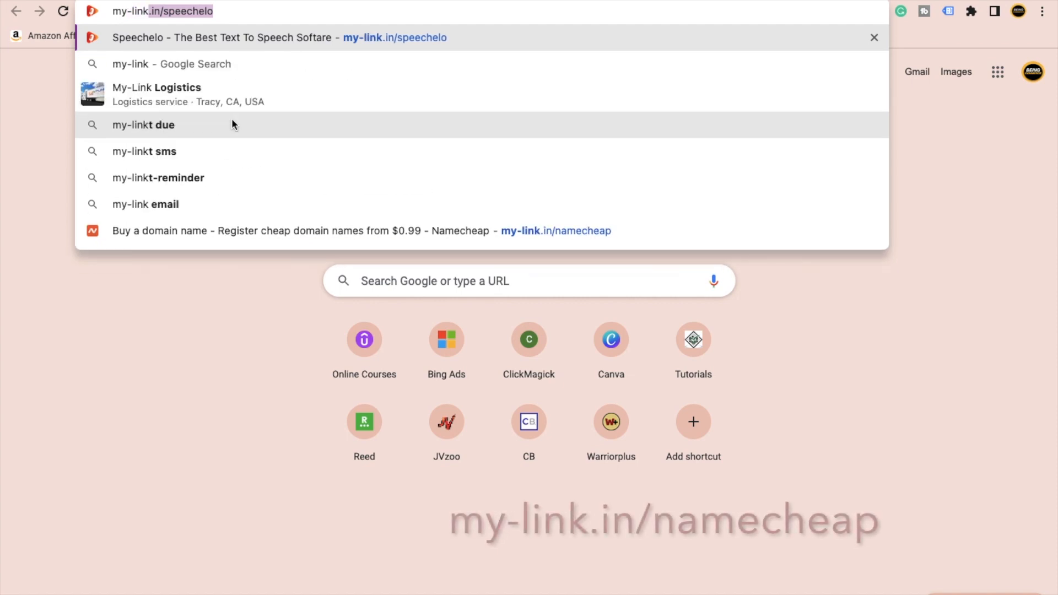
{"action": "type", "text": ".in/"}
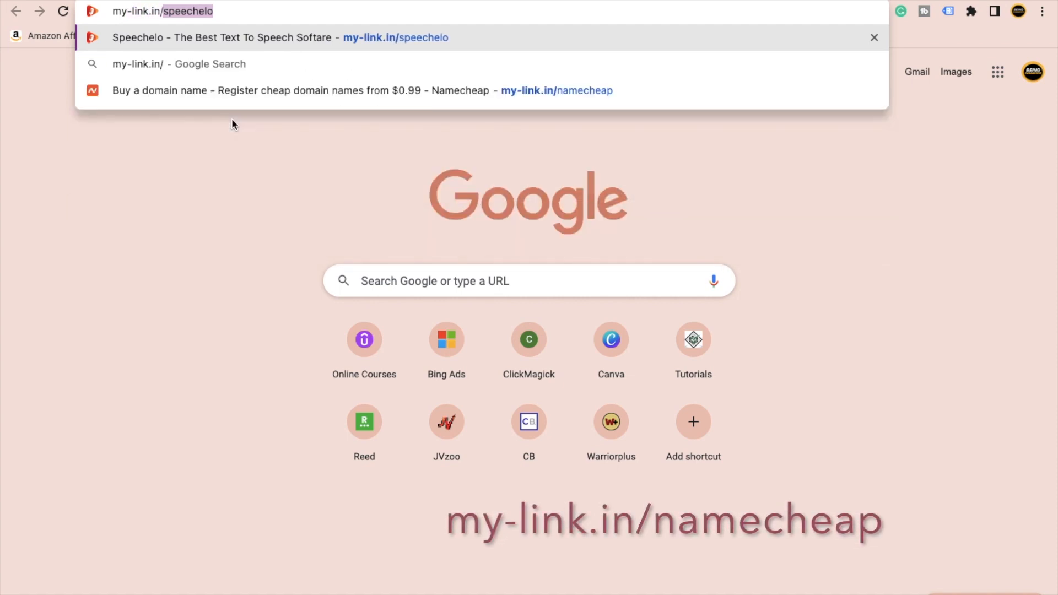
{"action": "type", "text": "namech"}
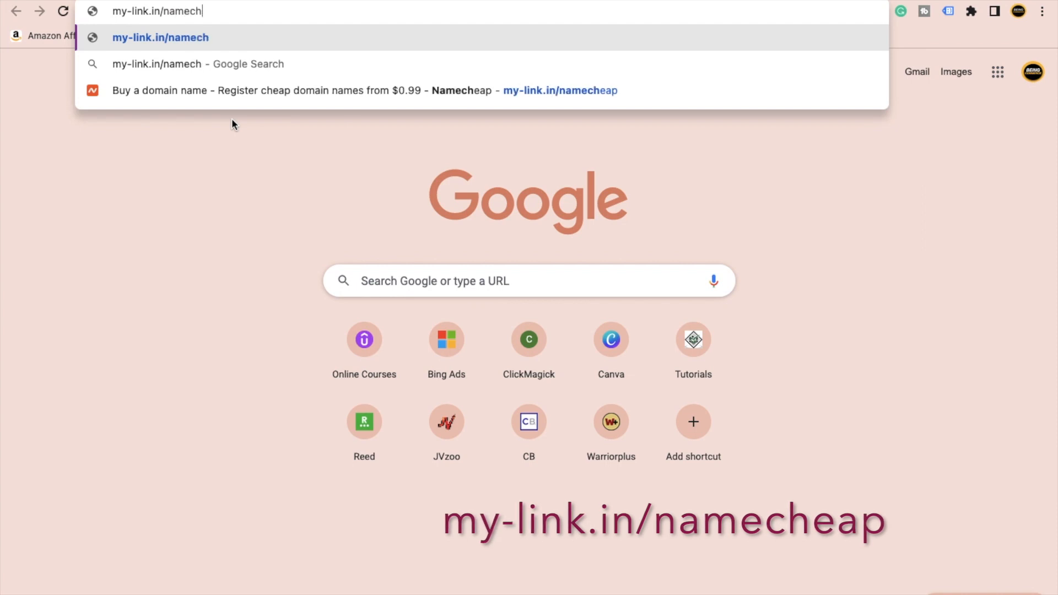
{"action": "type", "text": "eap"}
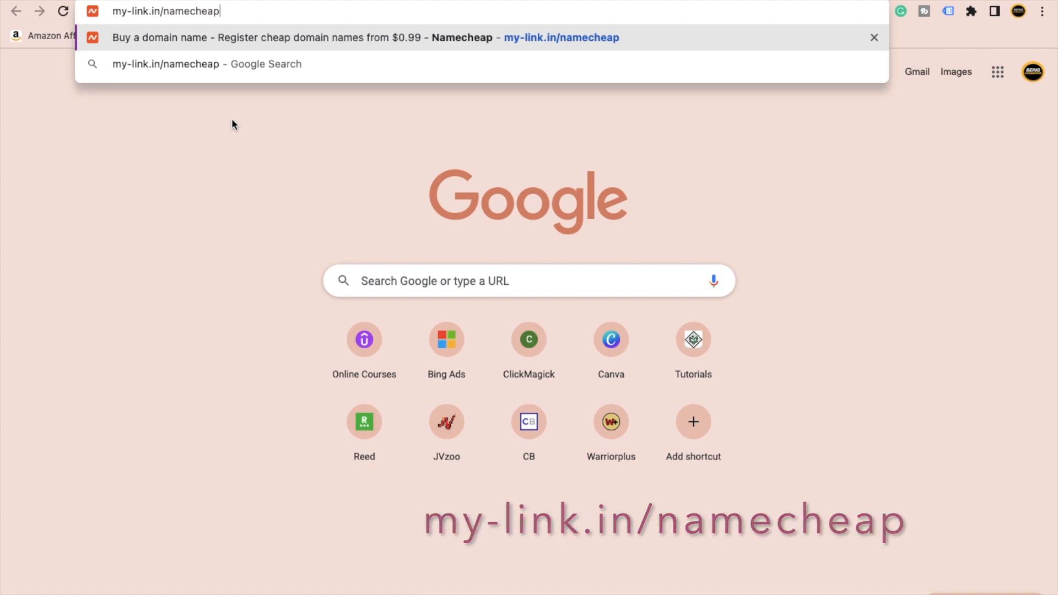
{"action": "key", "text": "Return"}
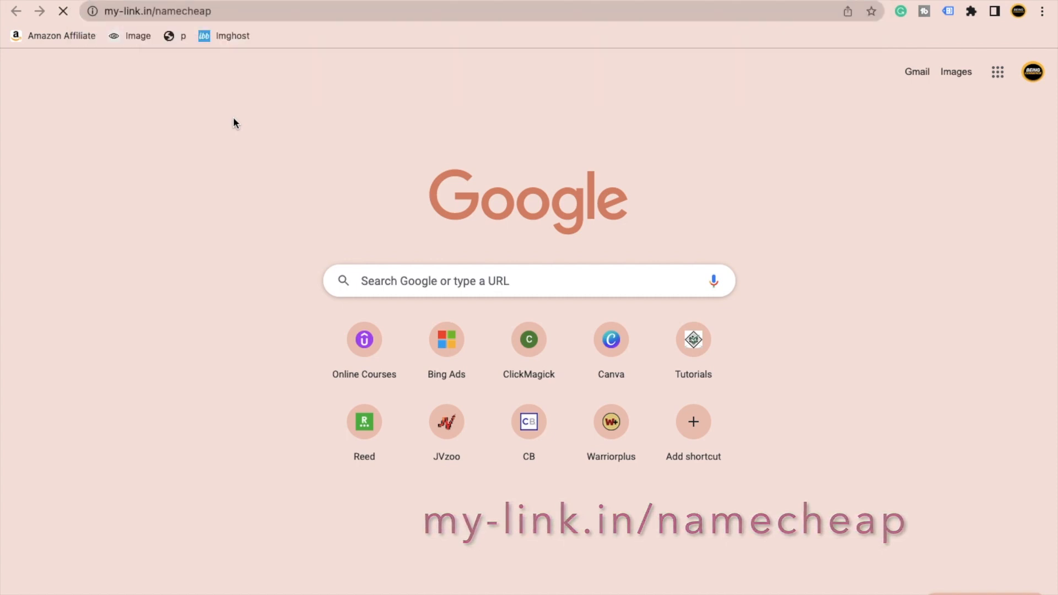
{"action": "left_click", "coordinate": [240, 11]}
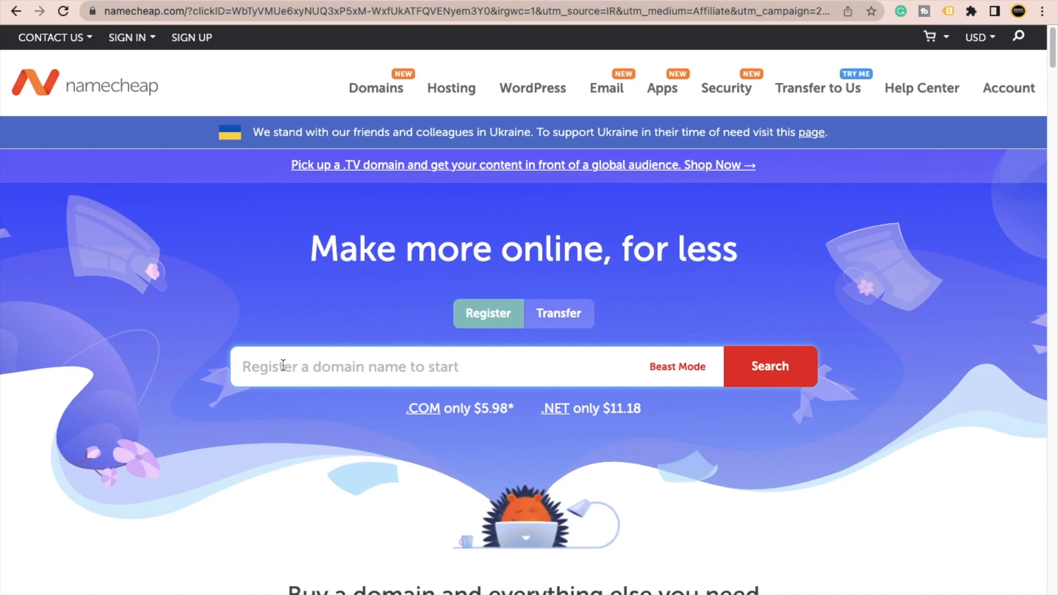
- Search Namecheap for kunallonhare and scroll through the extension prices, e.g. .com at $9.58/yr
{"action": "type", "text": "k"}
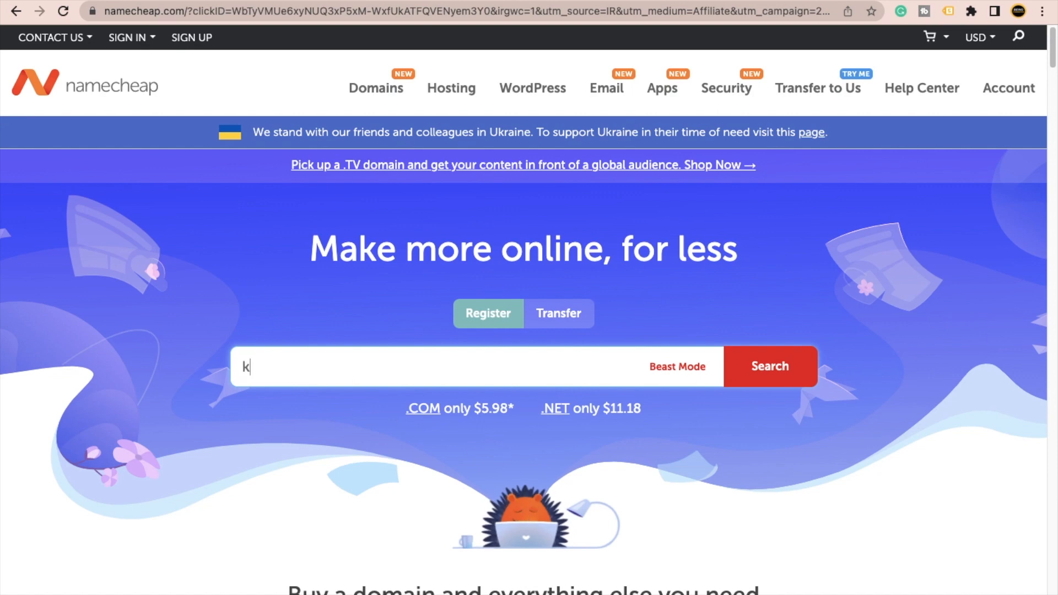
{"action": "type", "text": "unallonhare"}
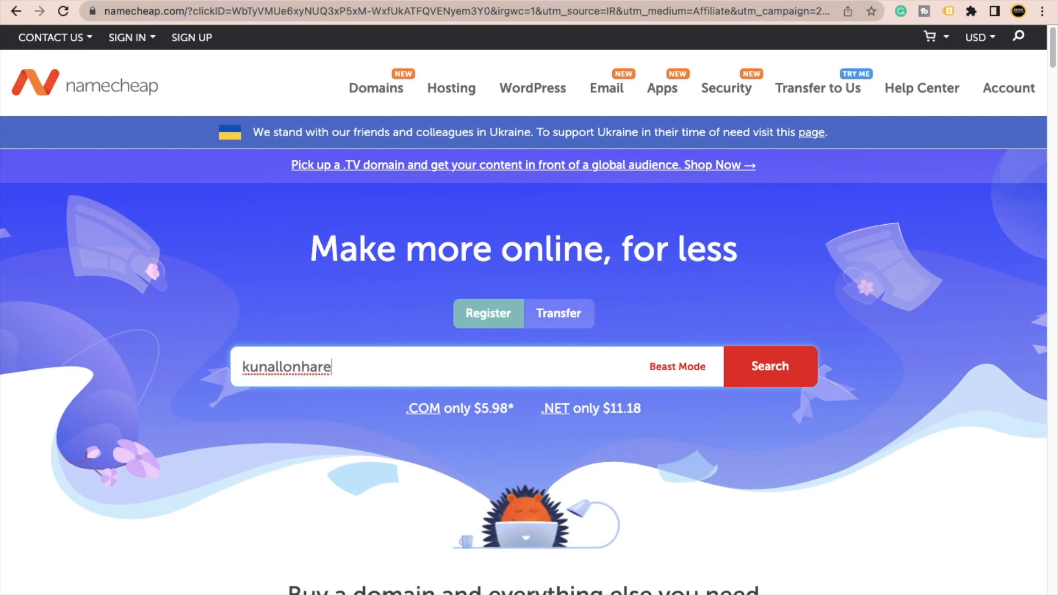
{"action": "key", "text": "Return"}
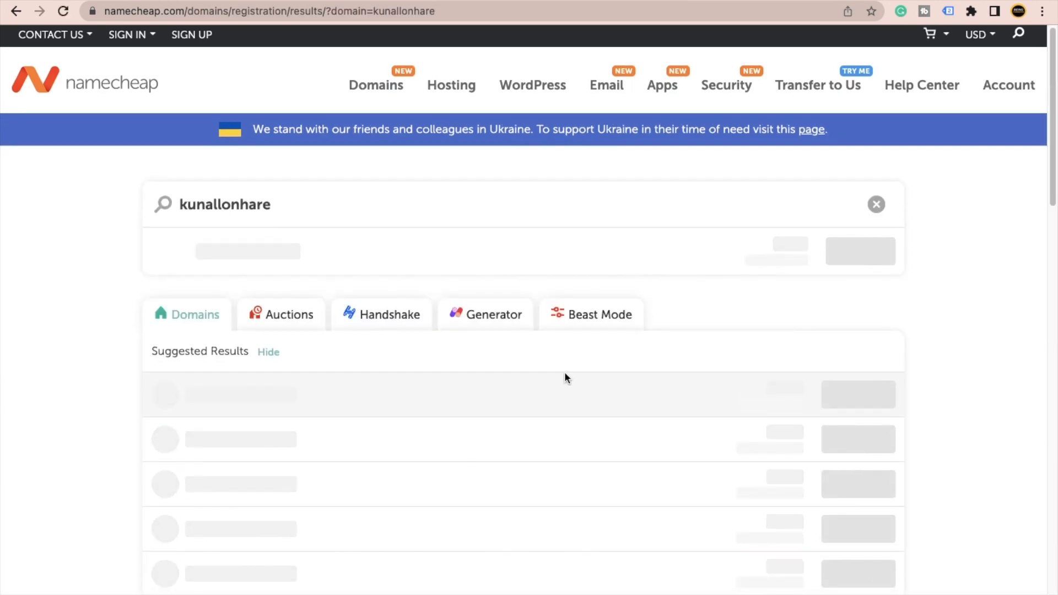
{"action": "scroll", "coordinate": [564, 372], "scroll_direction": "down", "scroll_amount": 1}
{"action": "scroll", "coordinate": [564, 375], "scroll_direction": "down", "scroll_amount": 2}
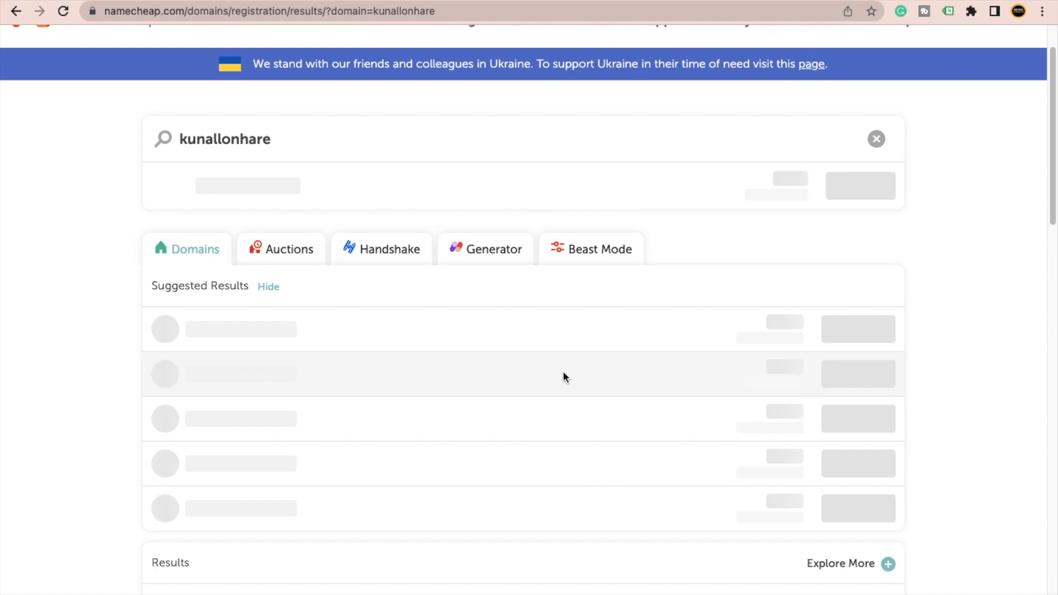
{"action": "scroll", "coordinate": [564, 375], "scroll_direction": "down", "scroll_amount": 4}
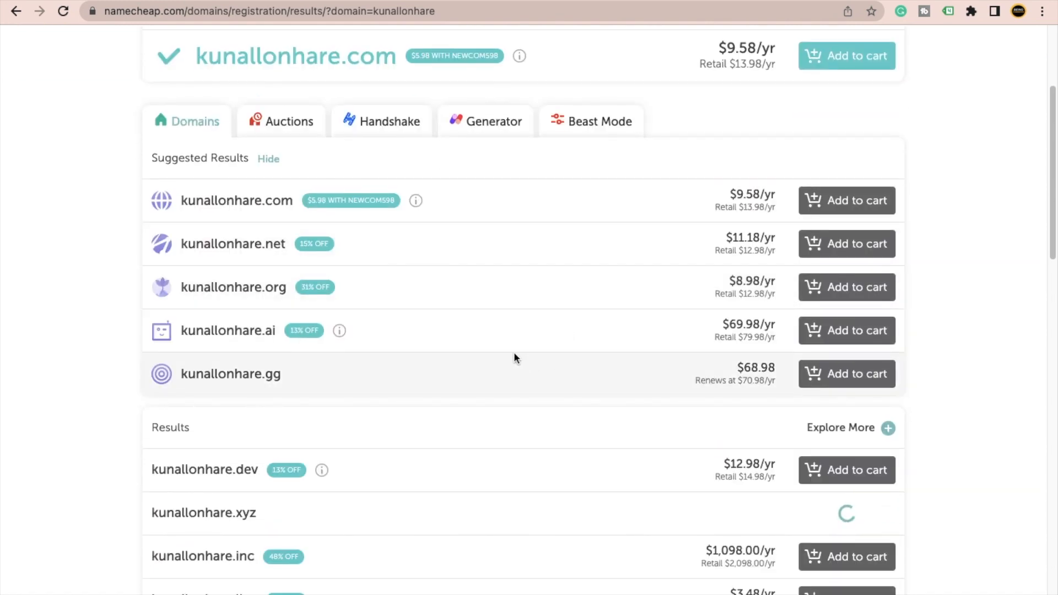
{"action": "scroll", "coordinate": [439, 403], "scroll_direction": "down", "scroll_amount": 3}
{"action": "scroll", "coordinate": [435, 403], "scroll_direction": "down", "scroll_amount": 3}
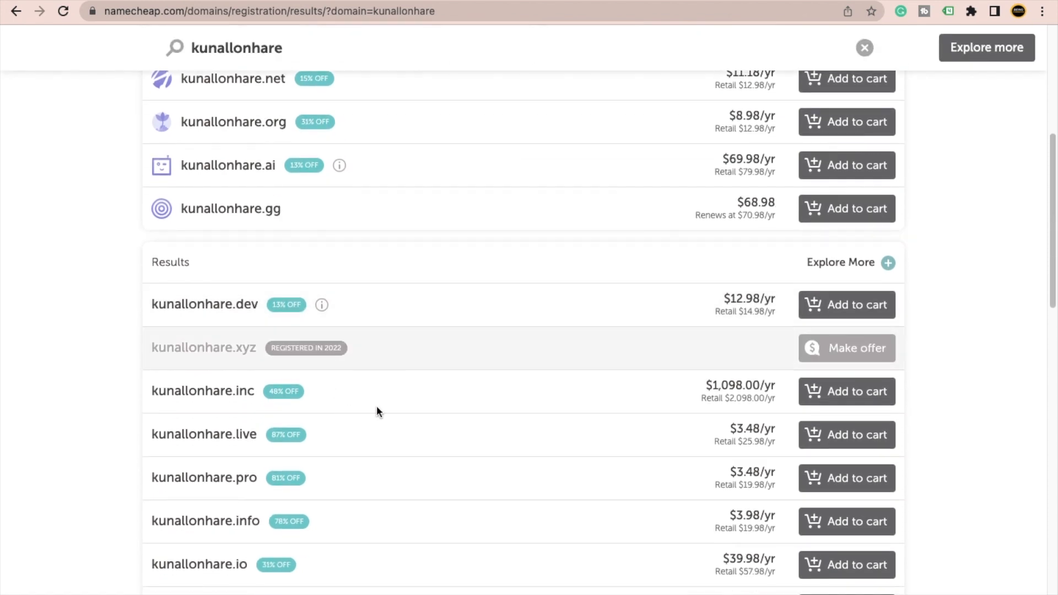
{"action": "scroll", "coordinate": [378, 398], "scroll_direction": "down", "scroll_amount": 2}
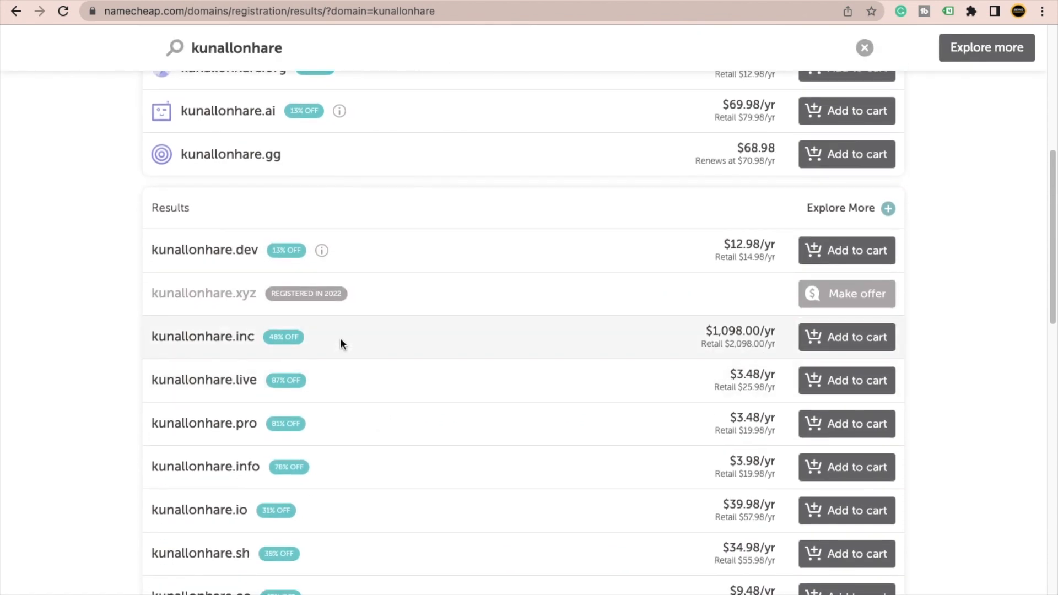
{"action": "mouse_move", "coordinate": [210, 308]}
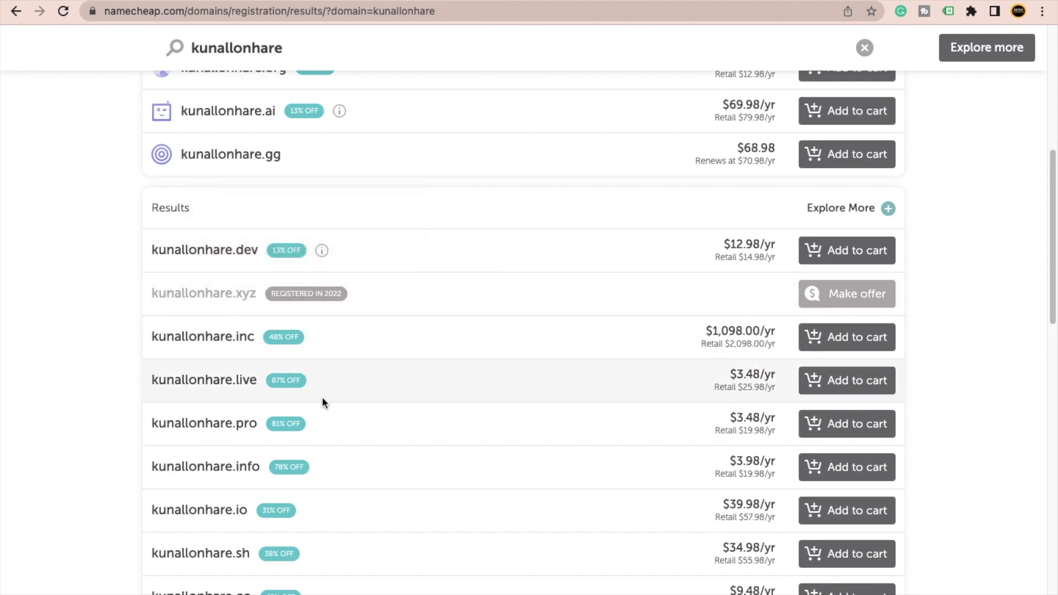
{"action": "scroll", "coordinate": [322, 397], "scroll_direction": "down", "scroll_amount": 1}
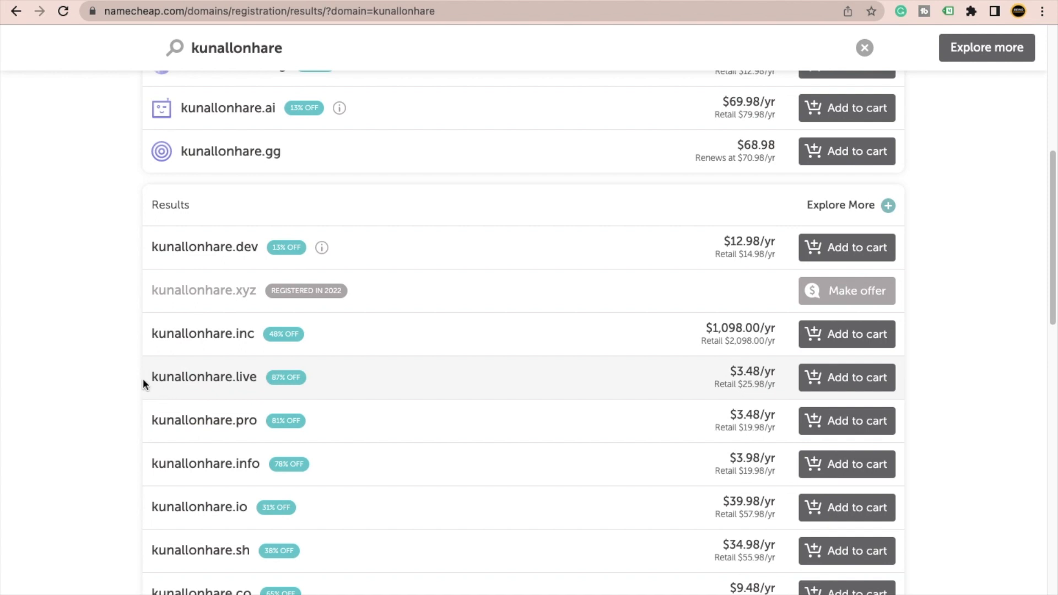
- Highlight the kunallonhare.live domain name in the results
{"action": "left_click_drag", "start_coordinate": [144, 379], "coordinate": [267, 369]}
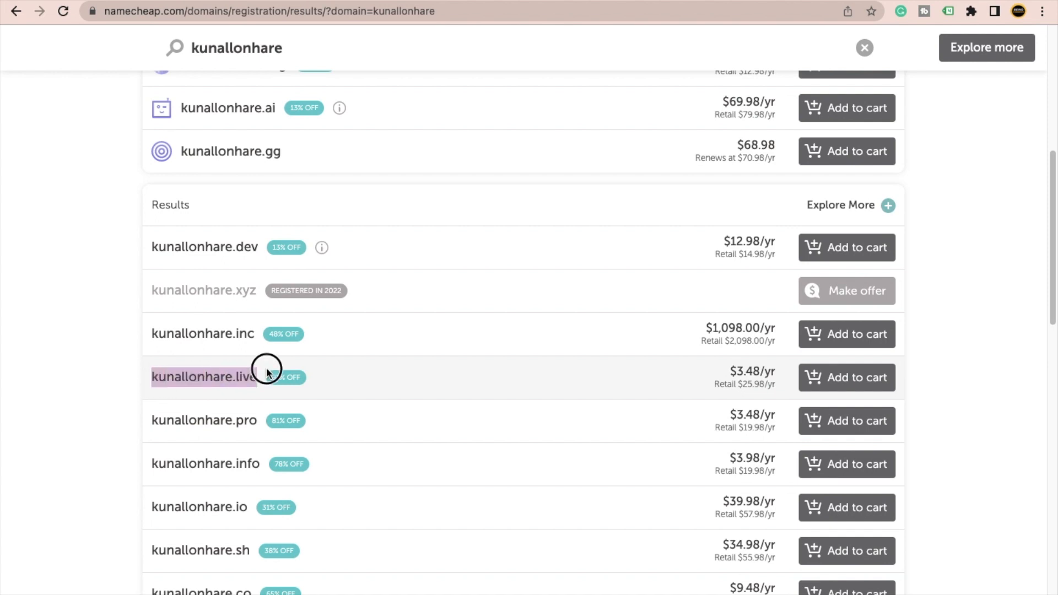
{"action": "left_click", "coordinate": [121, 369]}
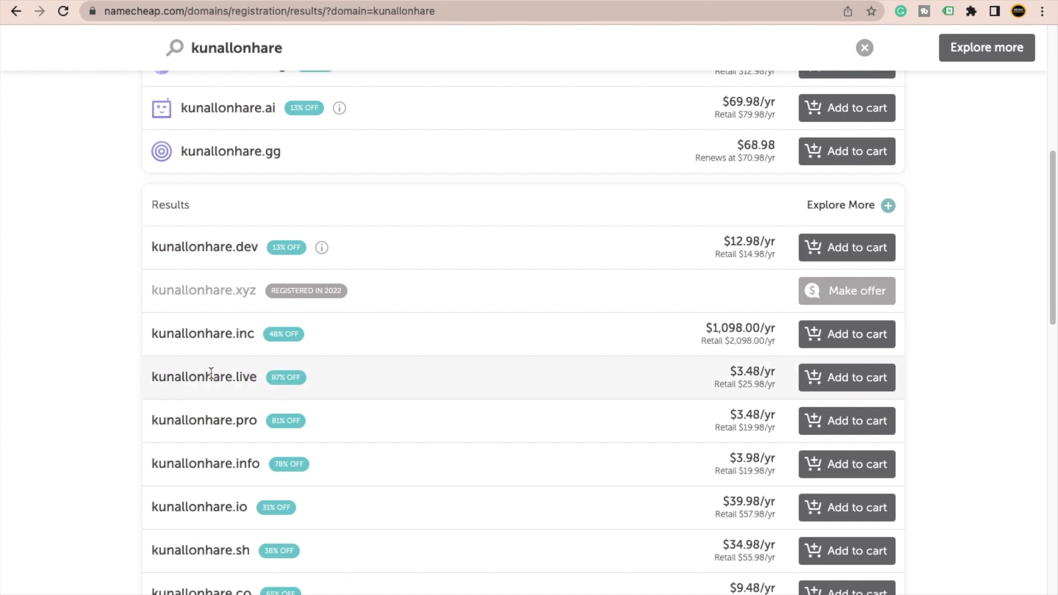
{"action": "left_click", "coordinate": [259, 381]}
{"action": "left_click_drag", "start_coordinate": [259, 380], "coordinate": [134, 374]}
{"action": "left_click", "coordinate": [143, 375]}
{"action": "scroll", "coordinate": [187, 380], "scroll_direction": "up", "scroll_amount": 6}
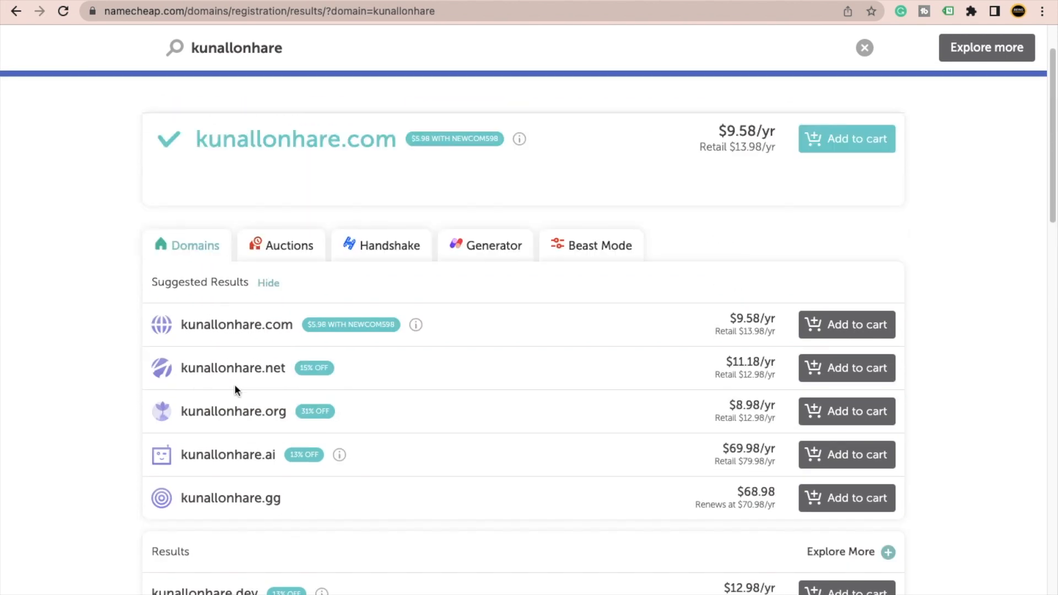
{"action": "scroll", "coordinate": [243, 385], "scroll_direction": "up", "scroll_amount": 1}
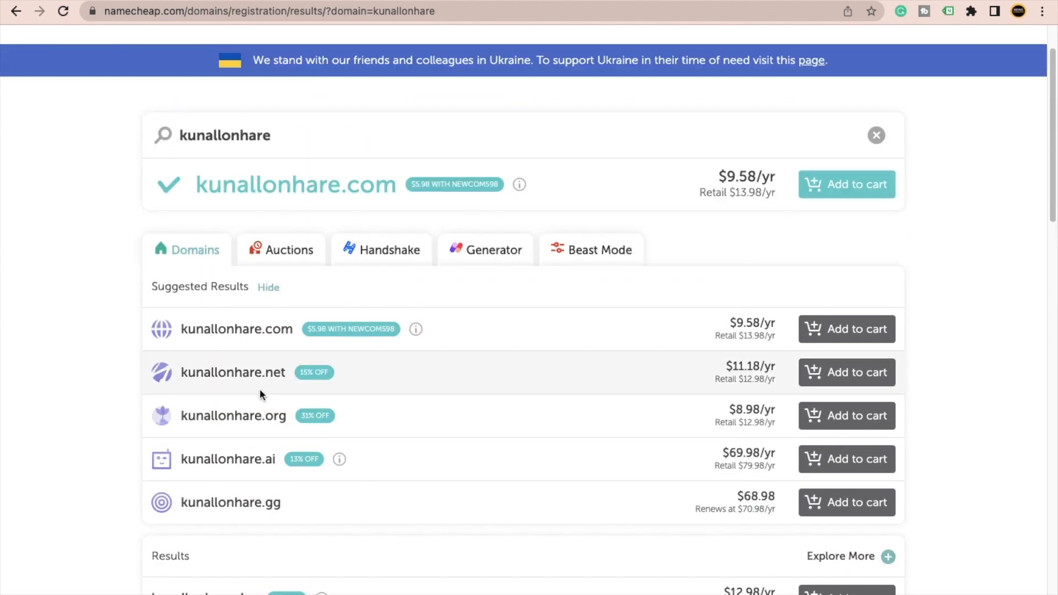
{"action": "double_click", "coordinate": [227, 133]}
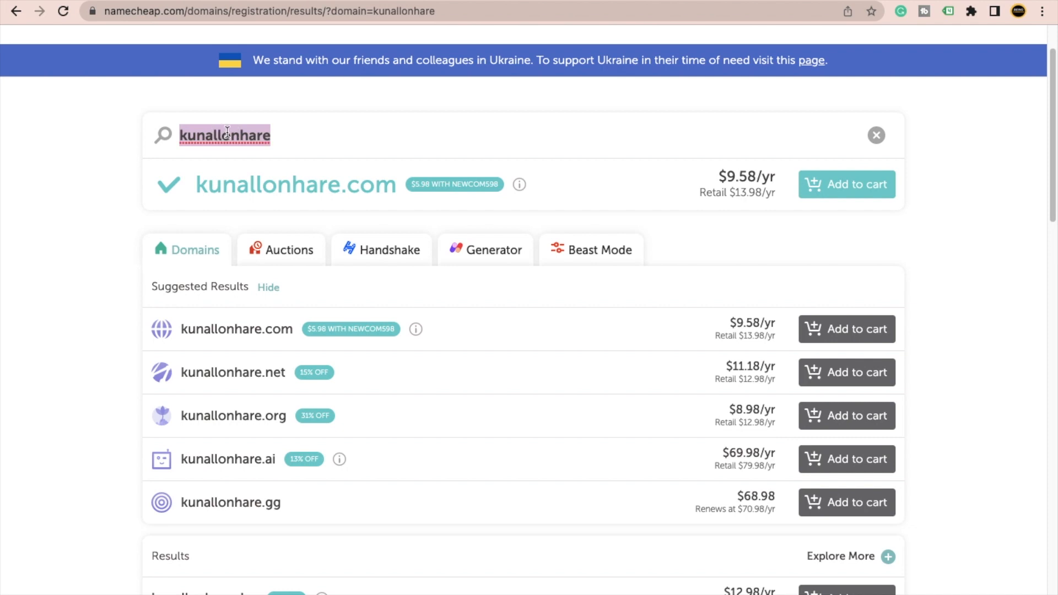
{"action": "left_click", "coordinate": [88, 294]}
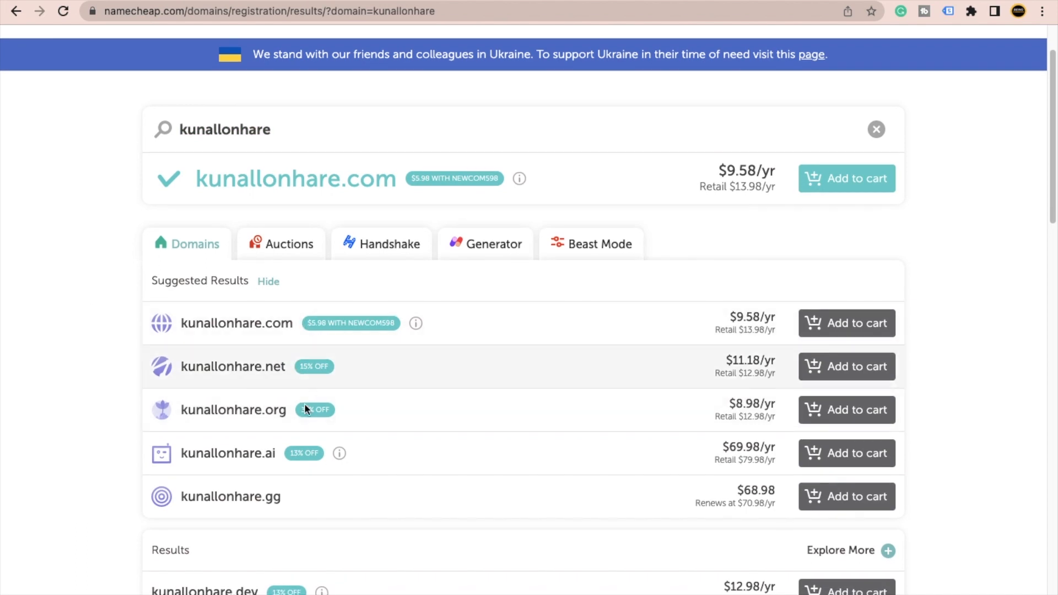
{"action": "mouse_move", "coordinate": [339, 457]}
{"action": "scroll", "coordinate": [441, 444], "scroll_direction": "down", "scroll_amount": 1}
{"action": "scroll", "coordinate": [441, 439], "scroll_direction": "down", "scroll_amount": 6}
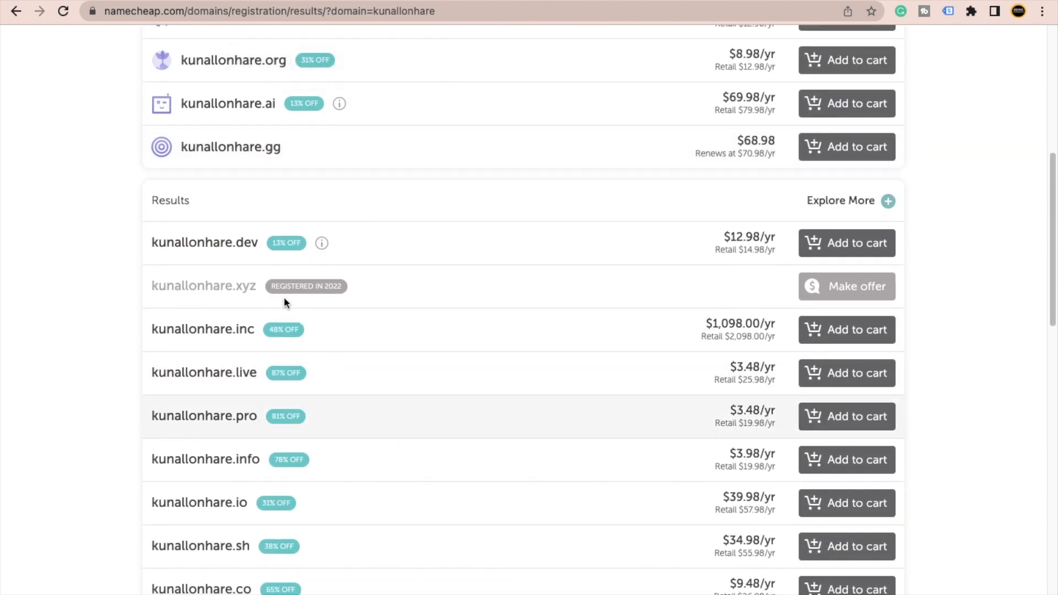
{"action": "mouse_move", "coordinate": [279, 286]}
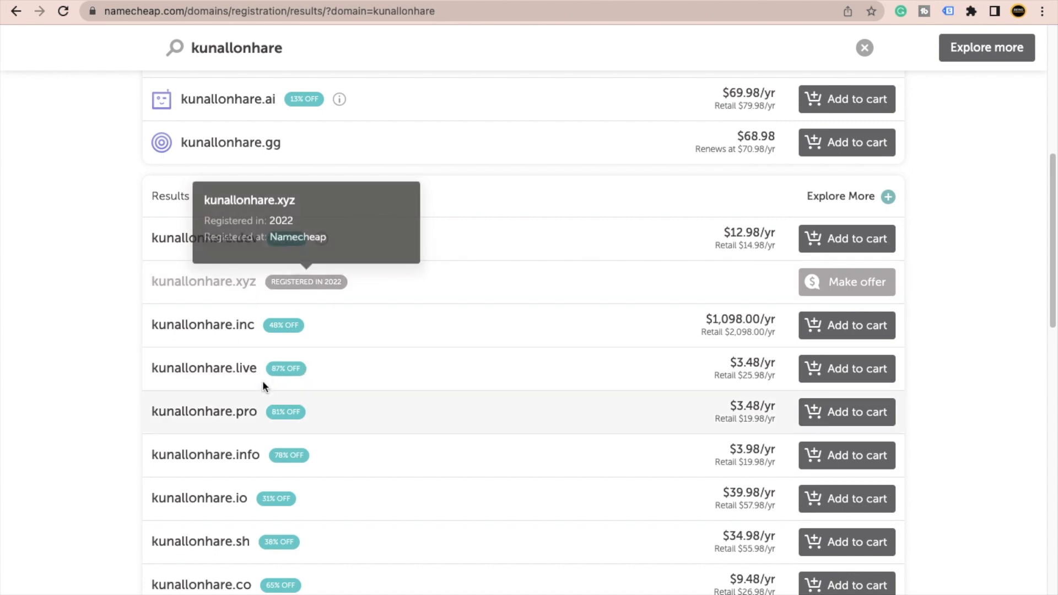
{"action": "scroll", "coordinate": [203, 375], "scroll_direction": "down", "scroll_amount": 6}
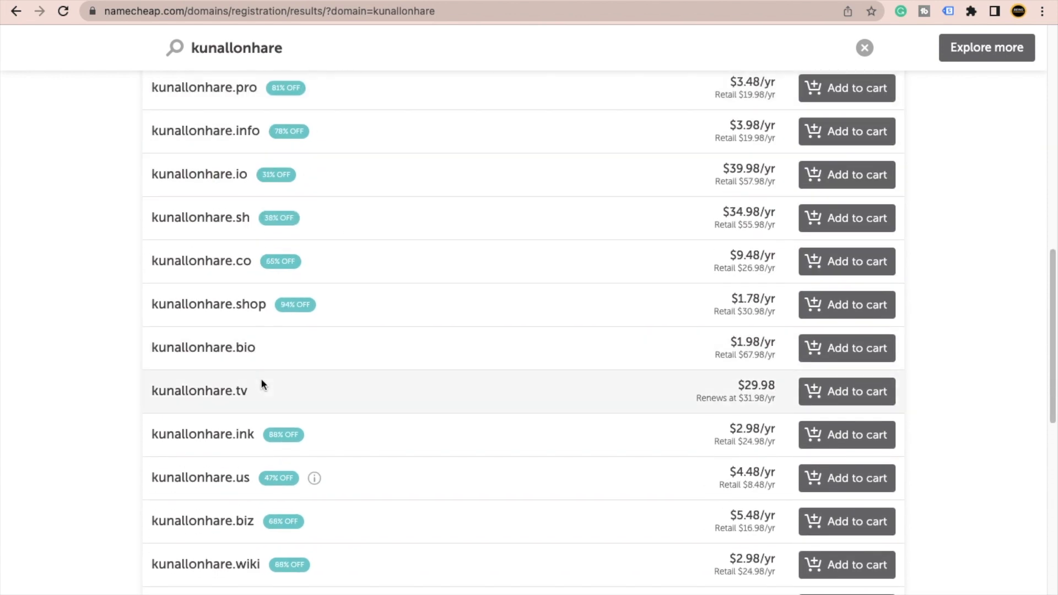
{"action": "scroll", "coordinate": [261, 378], "scroll_direction": "up", "scroll_amount": 1}
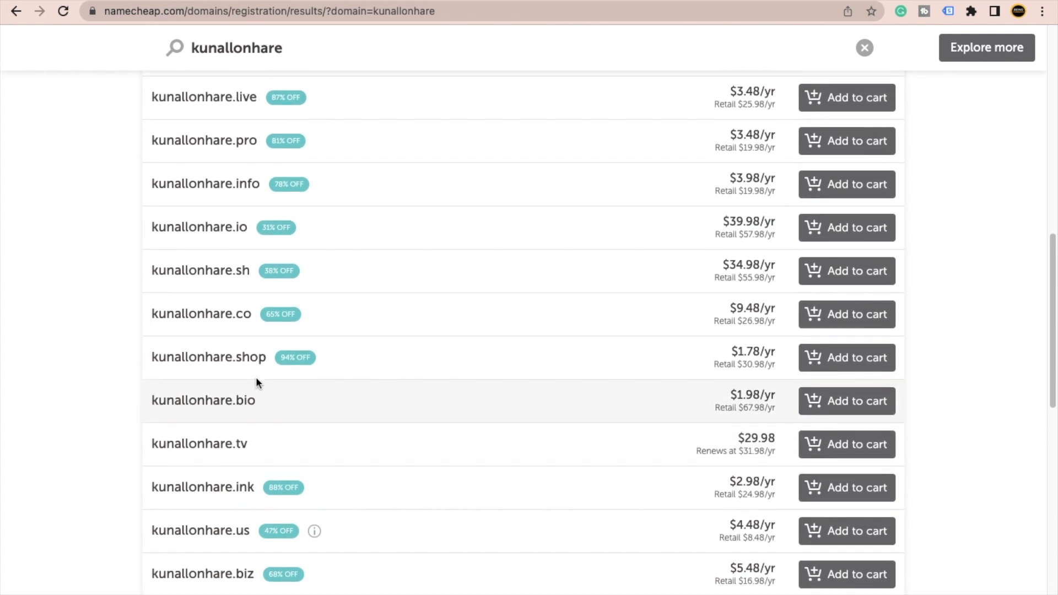
{"action": "scroll", "coordinate": [256, 377], "scroll_direction": "up", "scroll_amount": 2}
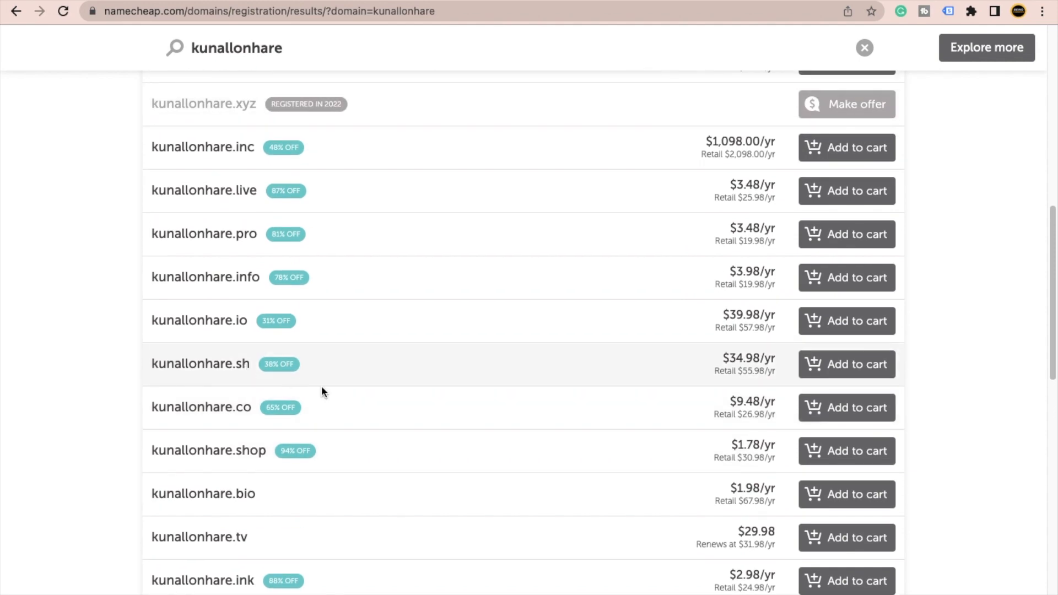
- Add kunallonhare.live to the cart at $3.48/yr, 87% off $25.98/yr
{"action": "left_click", "coordinate": [158, 186]}
{"action": "left_click_drag", "start_coordinate": [157, 185], "coordinate": [234, 201]}
{"action": "left_click", "coordinate": [234, 200]}
{"action": "scroll", "coordinate": [163, 197], "scroll_direction": "up", "scroll_amount": 5}
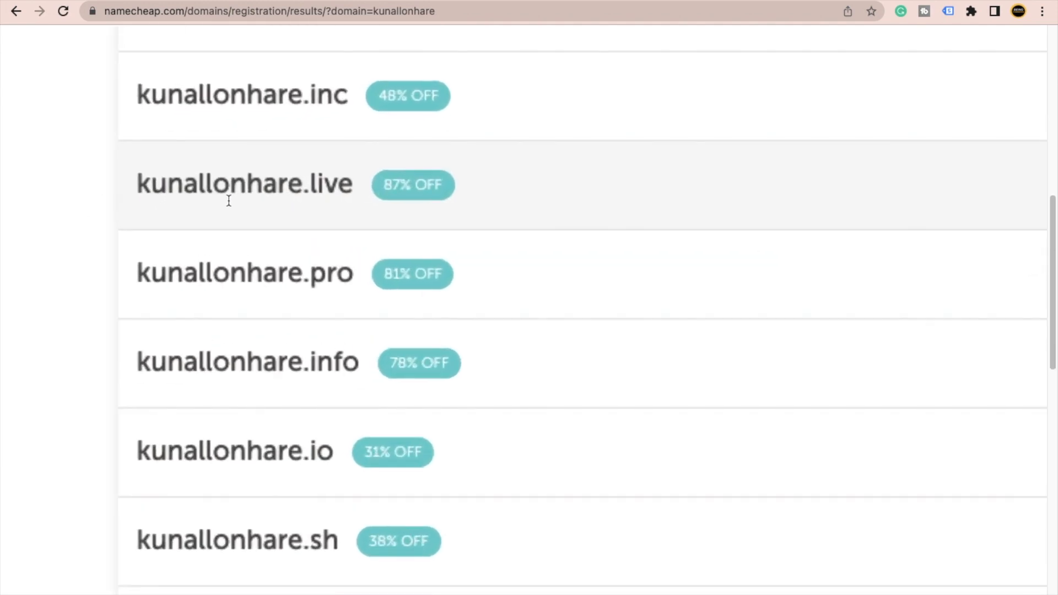
{"action": "scroll", "coordinate": [220, 200], "scroll_direction": "down", "scroll_amount": 5}
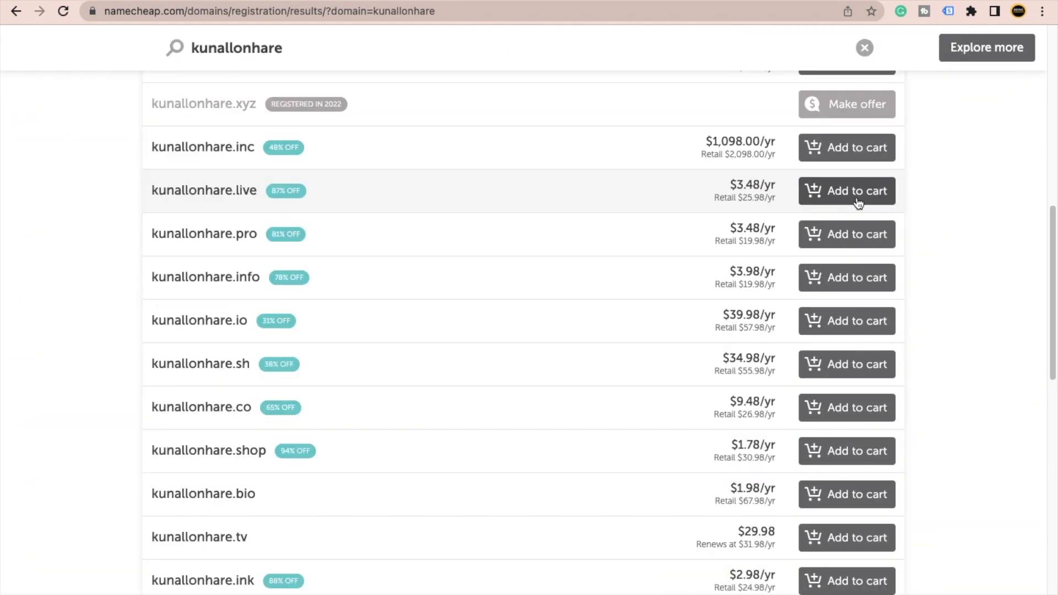
{"action": "left_click", "coordinate": [858, 204]}
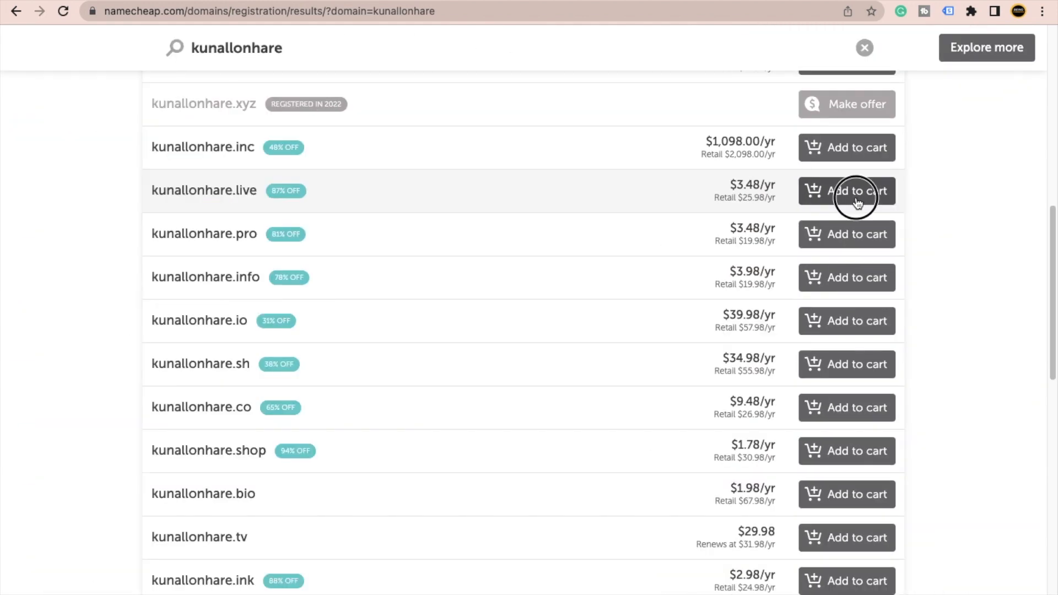
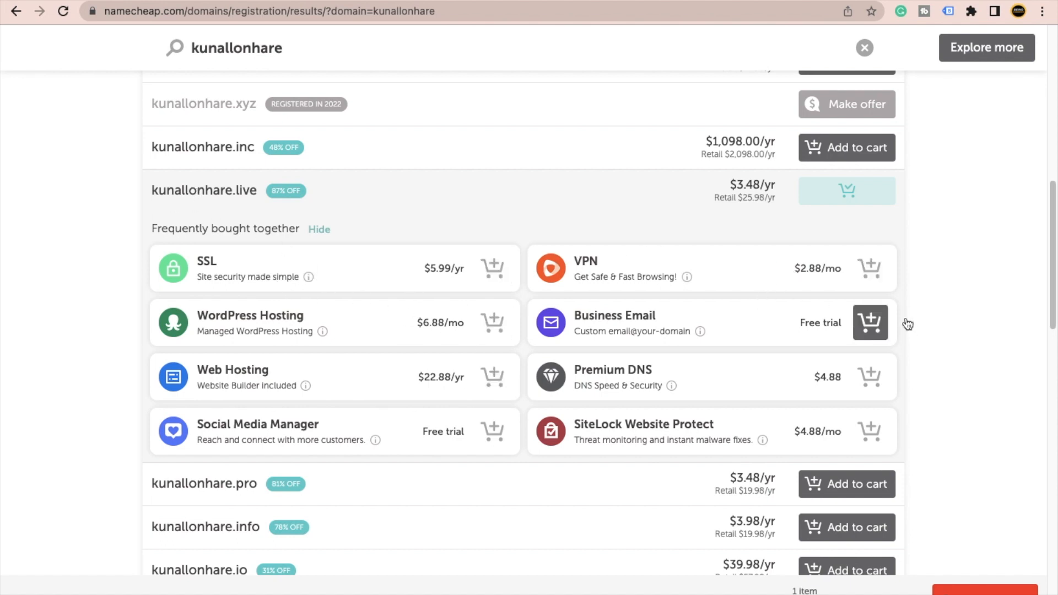
- Check out with kunallonhare.live, reaching the cart at $3.48 with a $3.66 subtotal
{"action": "scroll", "coordinate": [1007, 556], "scroll_direction": "up", "scroll_amount": 10}
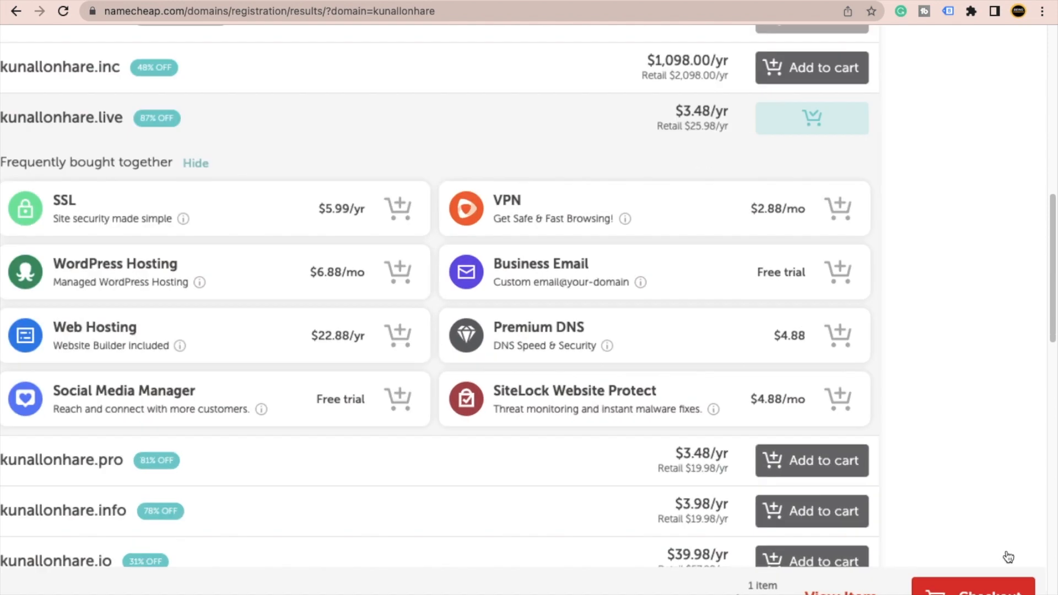
{"action": "scroll", "coordinate": [919, 573], "scroll_direction": "up", "scroll_amount": 2}
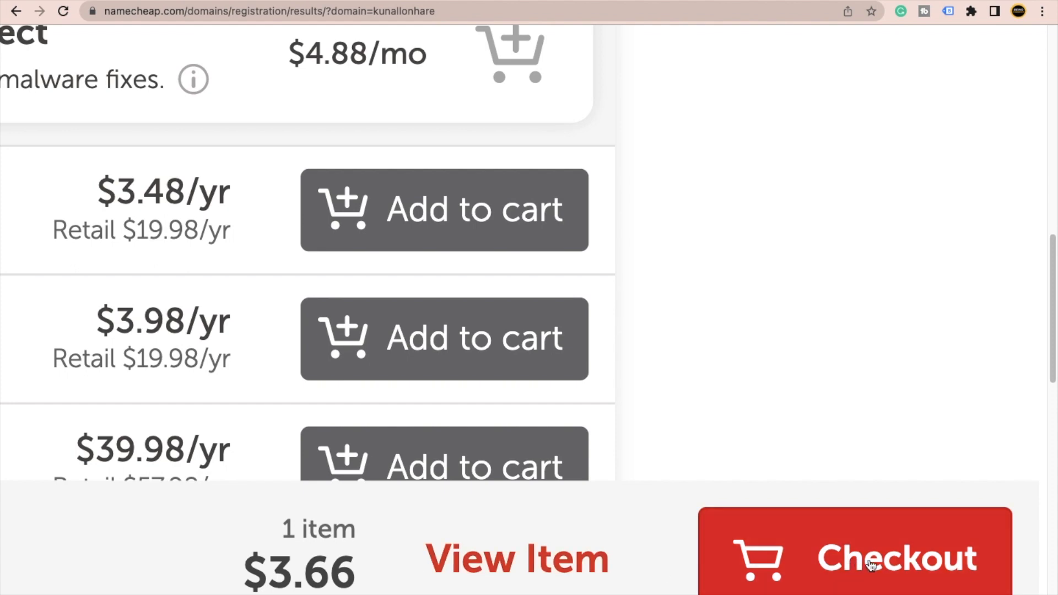
{"action": "scroll", "coordinate": [853, 562], "scroll_direction": "down", "scroll_amount": 10}
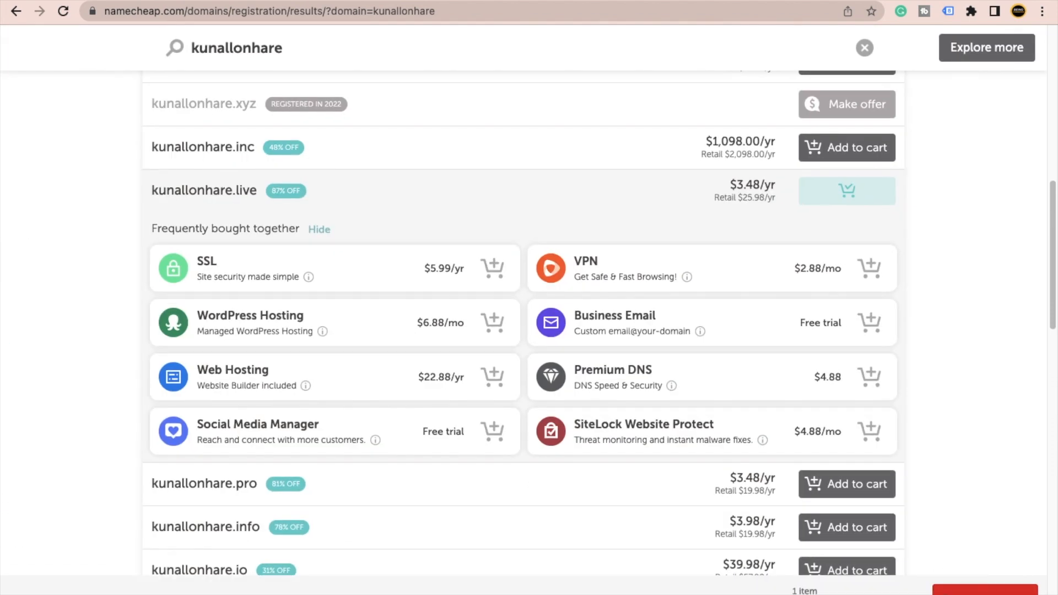
{"action": "left_click", "coordinate": [986, 589]}
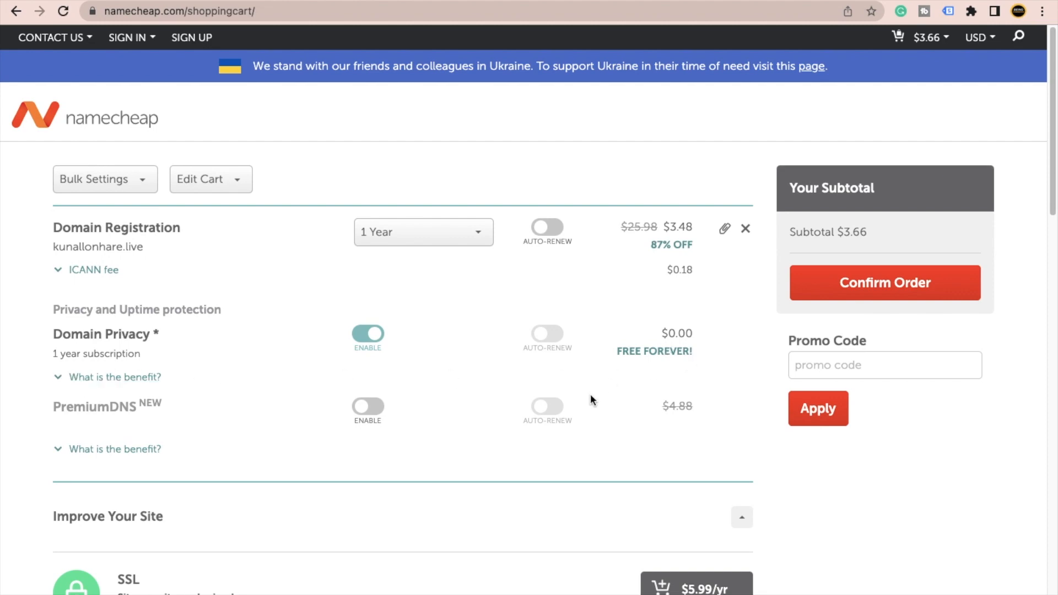
- Keep the free Domain Privacy switched on for kunallonhare.live, declining to turn it off
{"action": "scroll", "coordinate": [591, 395], "scroll_direction": "down", "scroll_amount": 3}
{"action": "scroll", "coordinate": [588, 402], "scroll_direction": "up", "scroll_amount": 2}
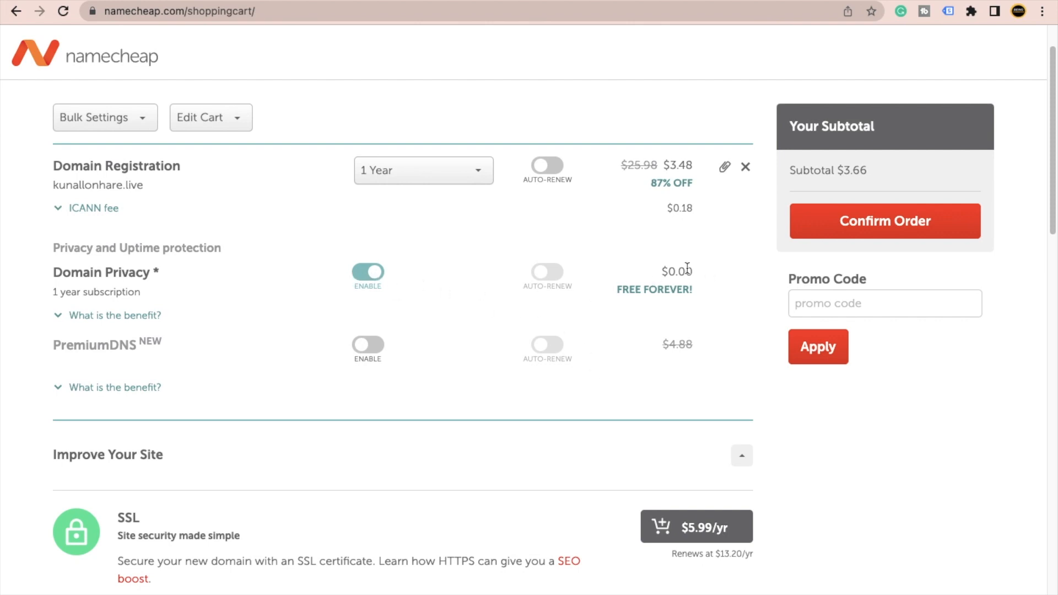
{"action": "left_click", "coordinate": [378, 275]}
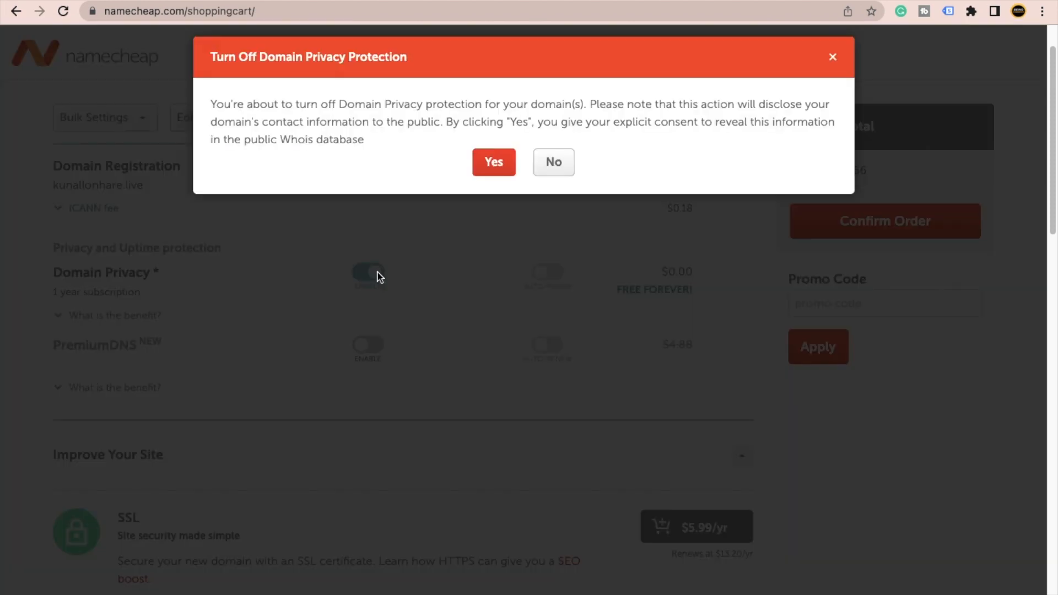
{"action": "left_click", "coordinate": [831, 58]}
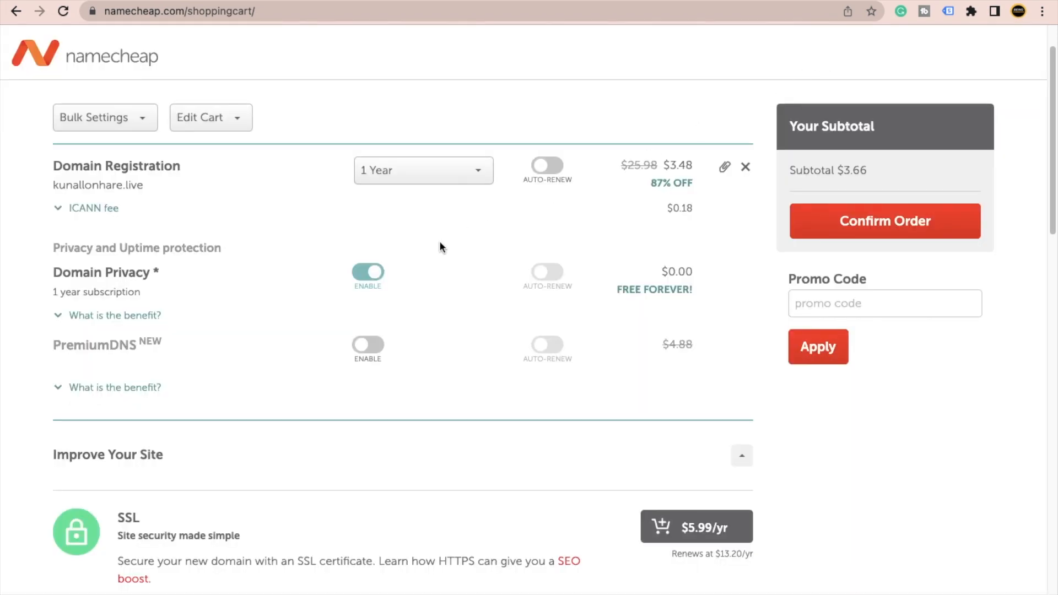
- Highlight the $3.66 subtotal and confirm the order
{"action": "left_click_drag", "start_coordinate": [870, 172], "coordinate": [838, 166]}
{"action": "left_click", "coordinate": [487, 269]}
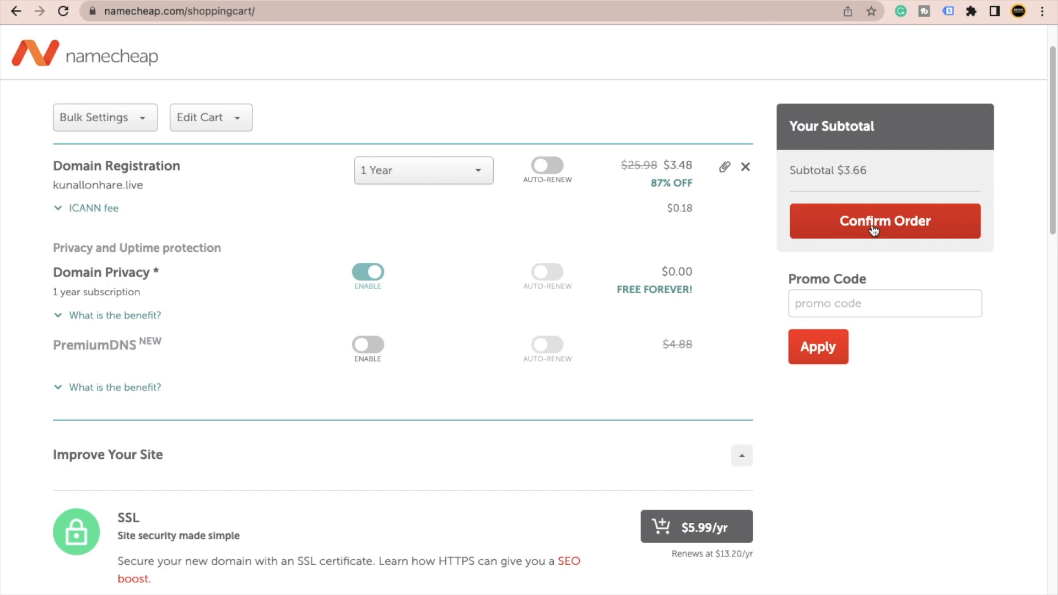
{"action": "left_click_drag", "start_coordinate": [792, 169], "coordinate": [878, 175]}
{"action": "left_click", "coordinate": [877, 173]}
{"action": "left_click", "coordinate": [882, 226]}
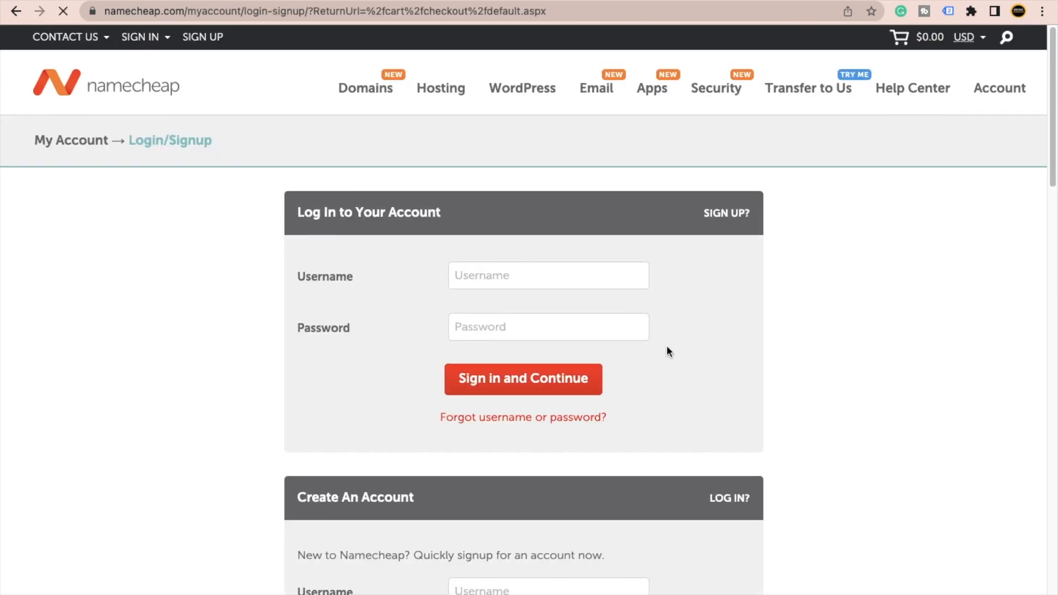
- Look over the Login/Signup page and select the Create An Account username field
{"action": "scroll", "coordinate": [651, 364], "scroll_direction": "down", "scroll_amount": 5}
{"action": "scroll", "coordinate": [649, 374], "scroll_direction": "up", "scroll_amount": 3}
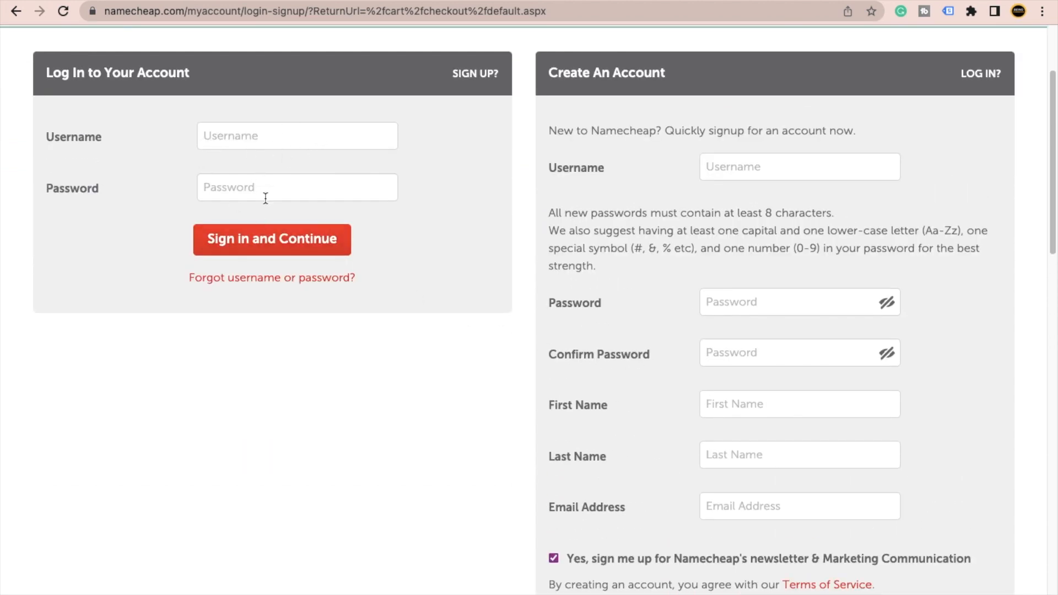
{"action": "scroll", "coordinate": [614, 364], "scroll_direction": "down", "scroll_amount": 3}
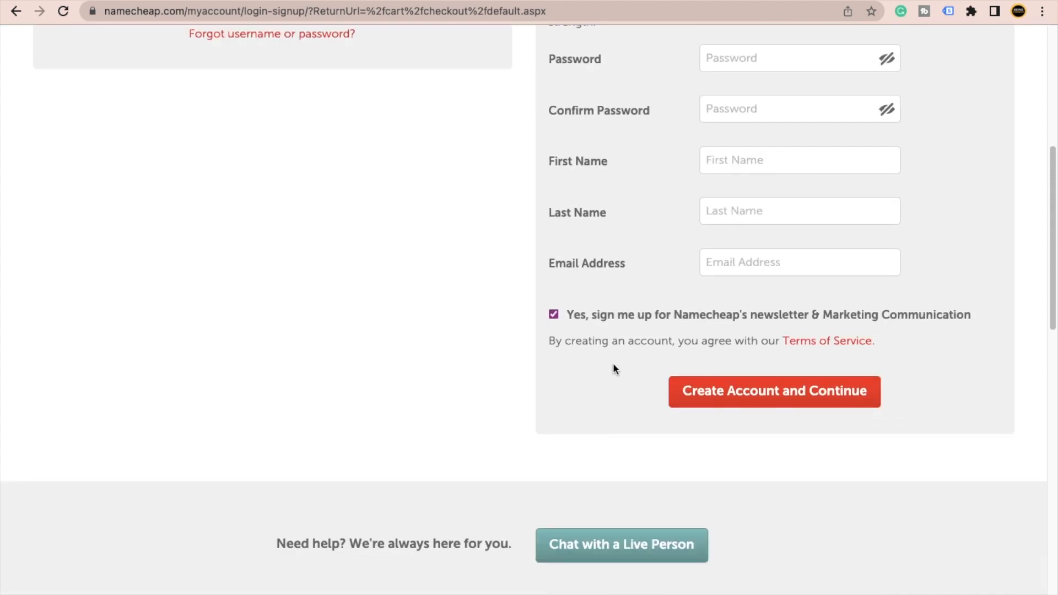
{"action": "scroll", "coordinate": [613, 364], "scroll_direction": "up", "scroll_amount": 2}
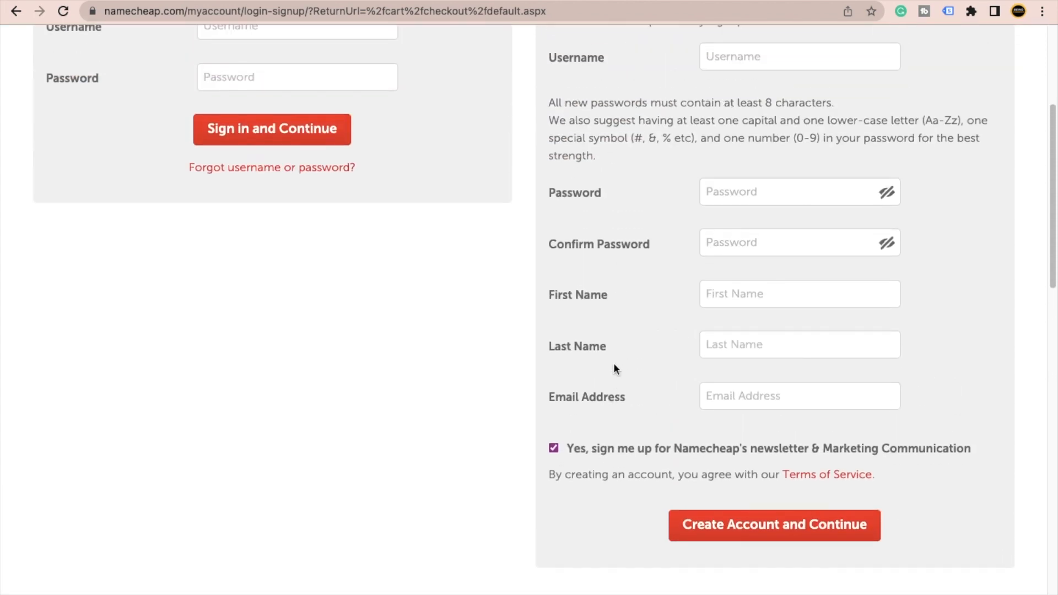
{"action": "scroll", "coordinate": [613, 363], "scroll_direction": "up", "scroll_amount": 1}
{"action": "scroll", "coordinate": [612, 366], "scroll_direction": "up", "scroll_amount": 1}
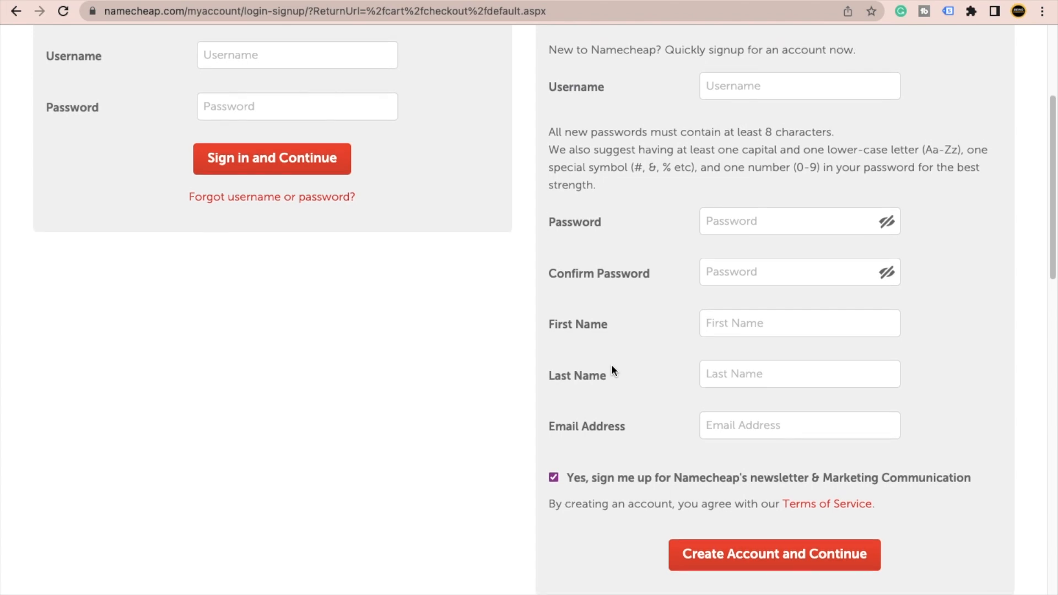
{"action": "scroll", "coordinate": [611, 366], "scroll_direction": "up", "scroll_amount": 2}
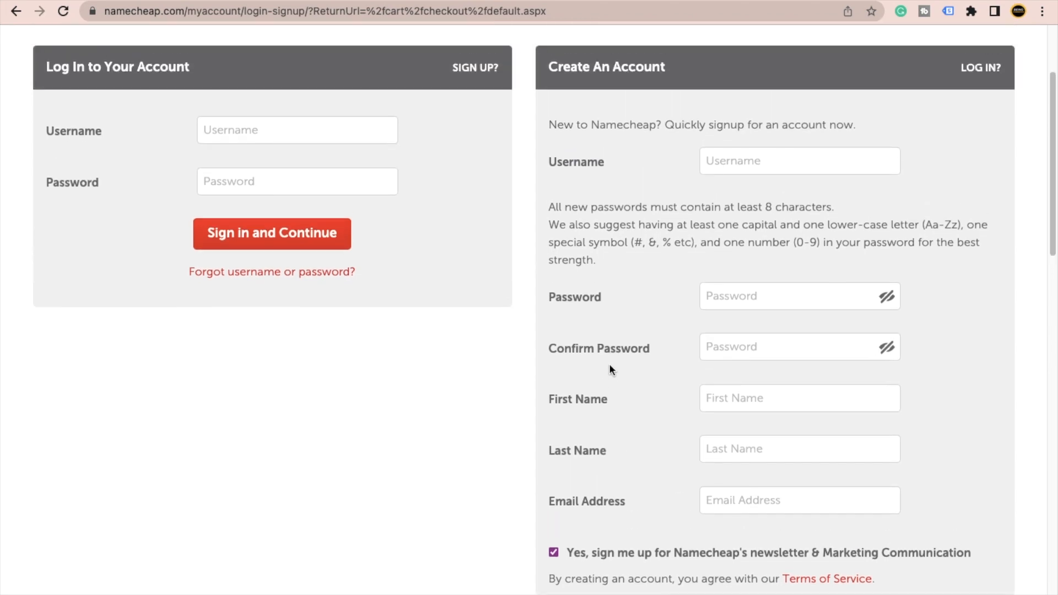
{"action": "scroll", "coordinate": [608, 366], "scroll_direction": "down", "scroll_amount": 2}
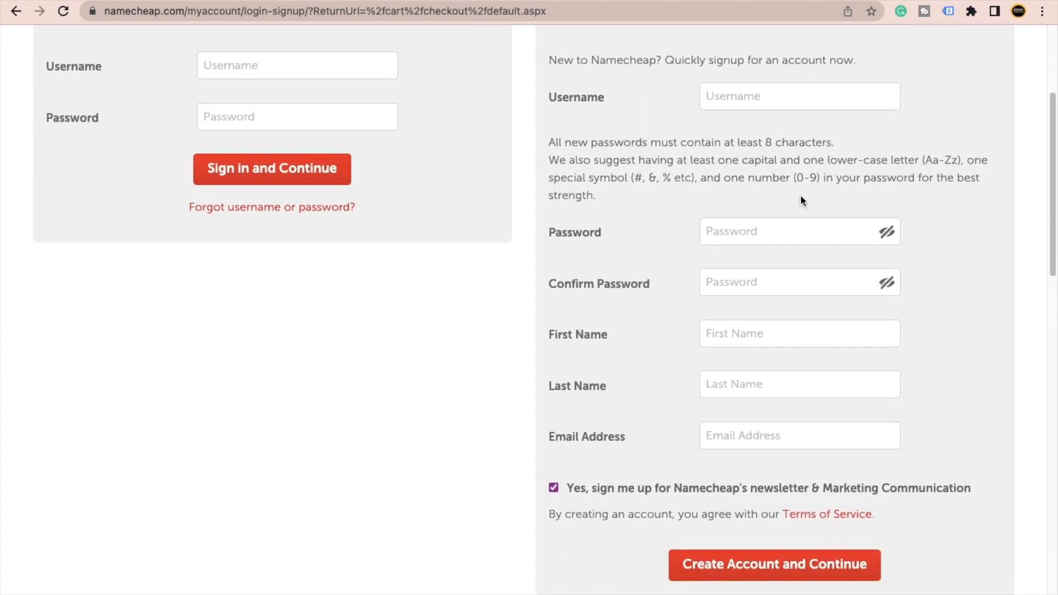
{"action": "left_click", "coordinate": [743, 88]}
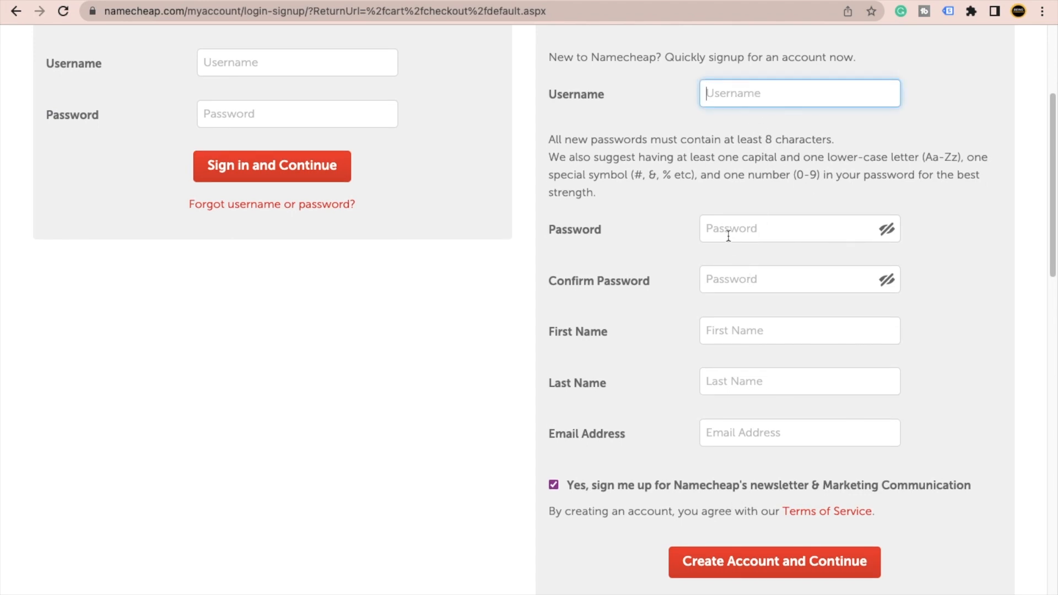
{"action": "scroll", "coordinate": [772, 388], "scroll_direction": "down", "scroll_amount": 8}
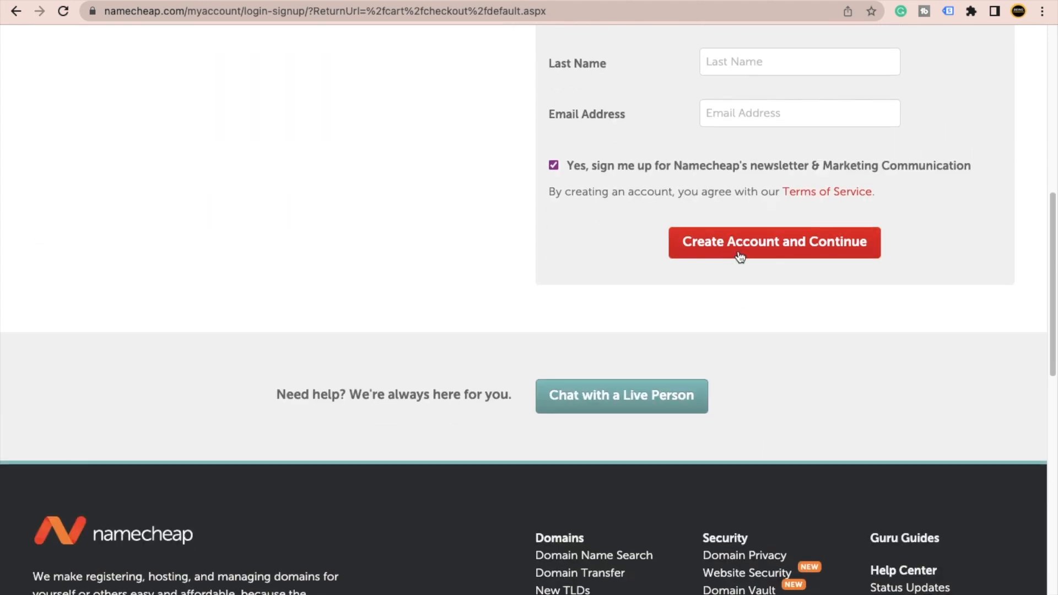
{"action": "scroll", "coordinate": [736, 259], "scroll_direction": "up", "scroll_amount": 2}
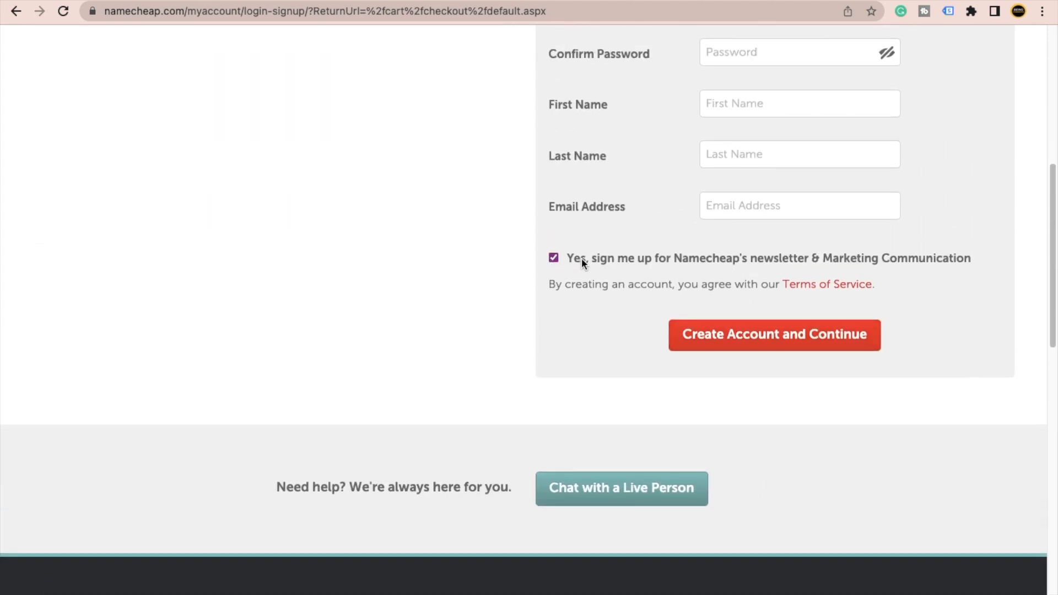
{"action": "scroll", "coordinate": [661, 287], "scroll_direction": "up", "scroll_amount": 8}
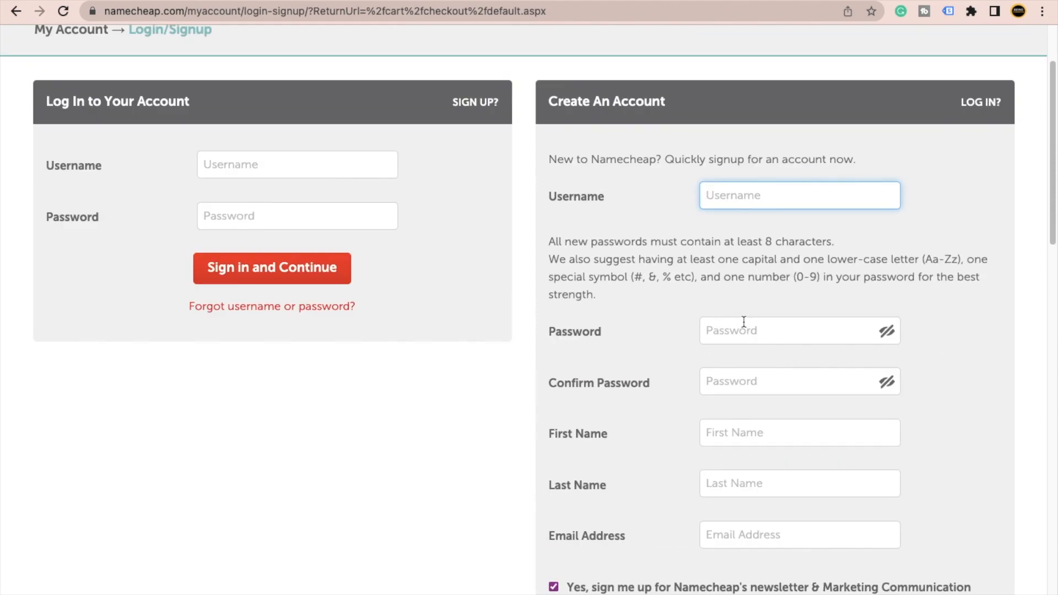
- Enter the new account's username and paste the chosen password
{"action": "type", "text": "beingcommerce"}
{"action": "left_click", "coordinate": [735, 331]}
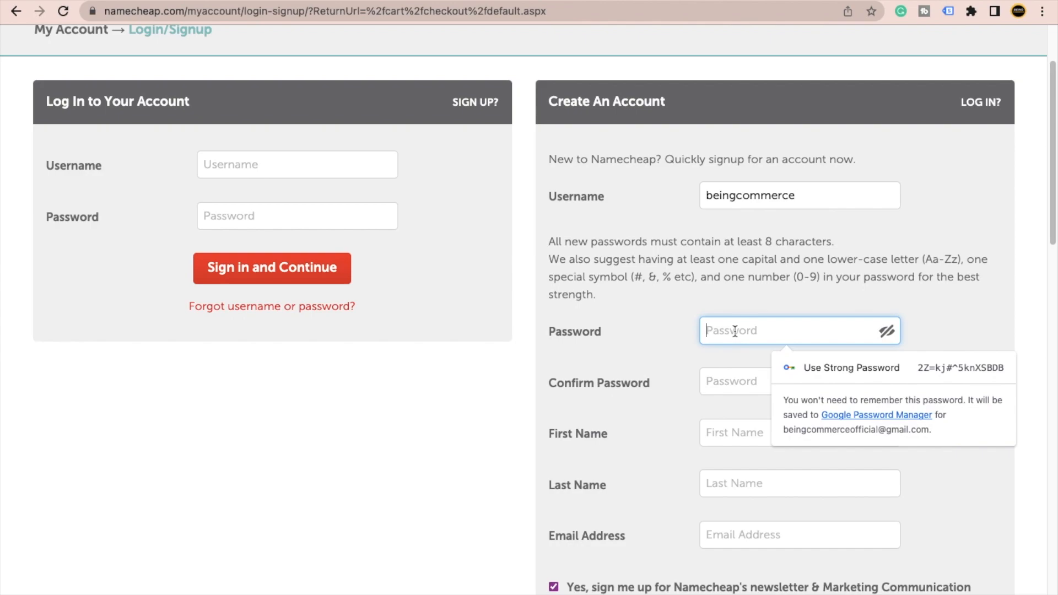
{"action": "key", "text": "super+t"}
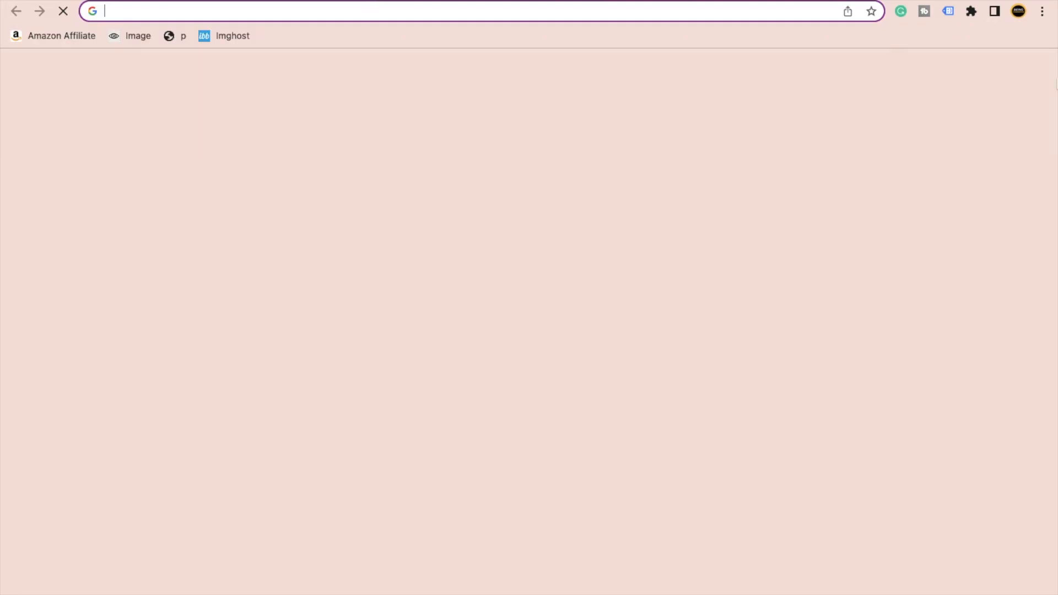
{"action": "left_click", "coordinate": [1031, 75]}
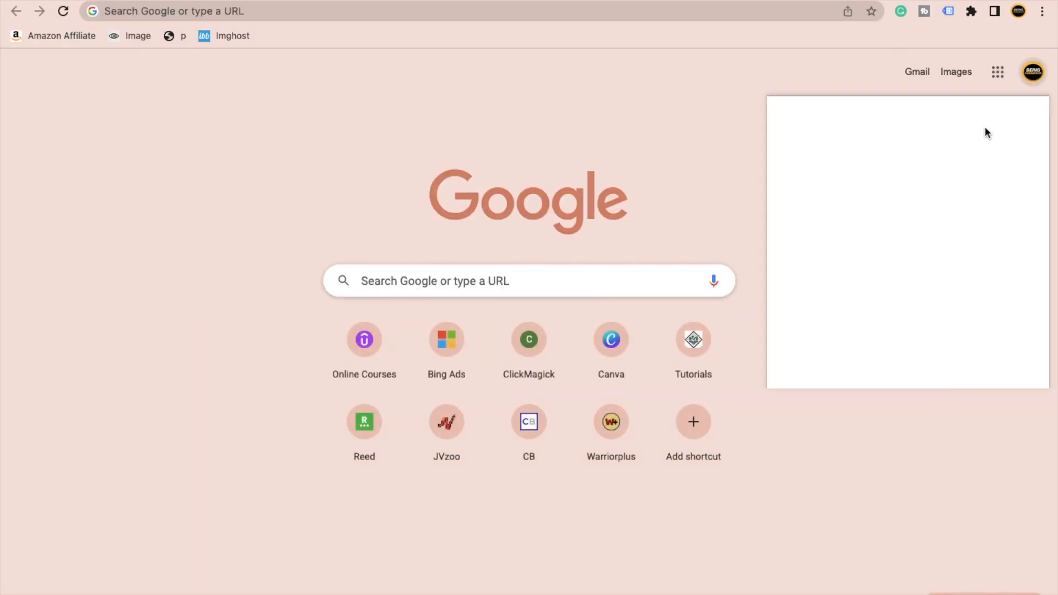
{"action": "triple_click", "coordinate": [905, 145]}
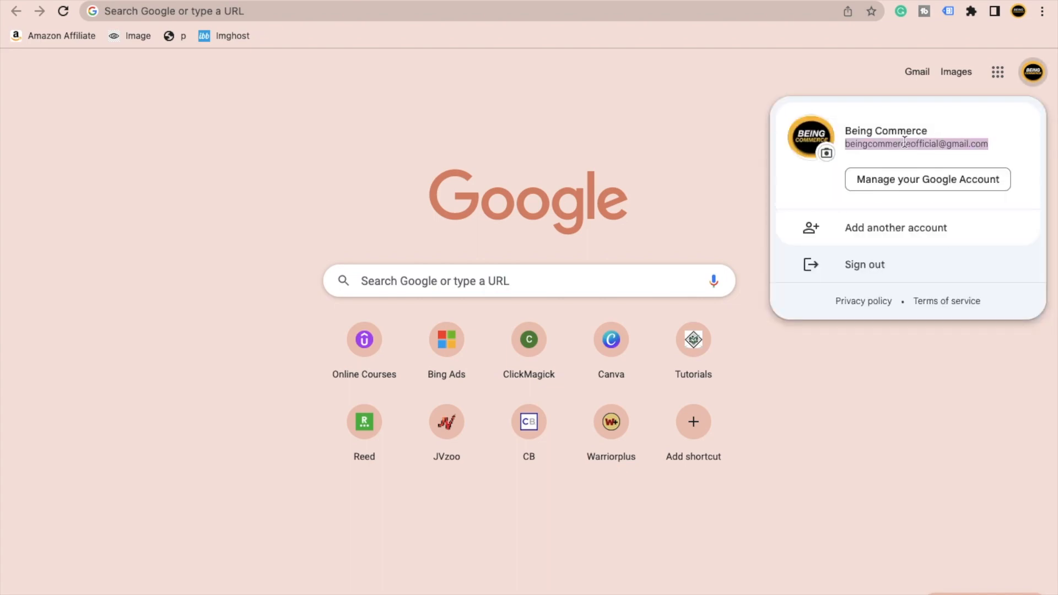
{"action": "key", "text": "super+c"}
{"action": "key", "text": "super+w"}
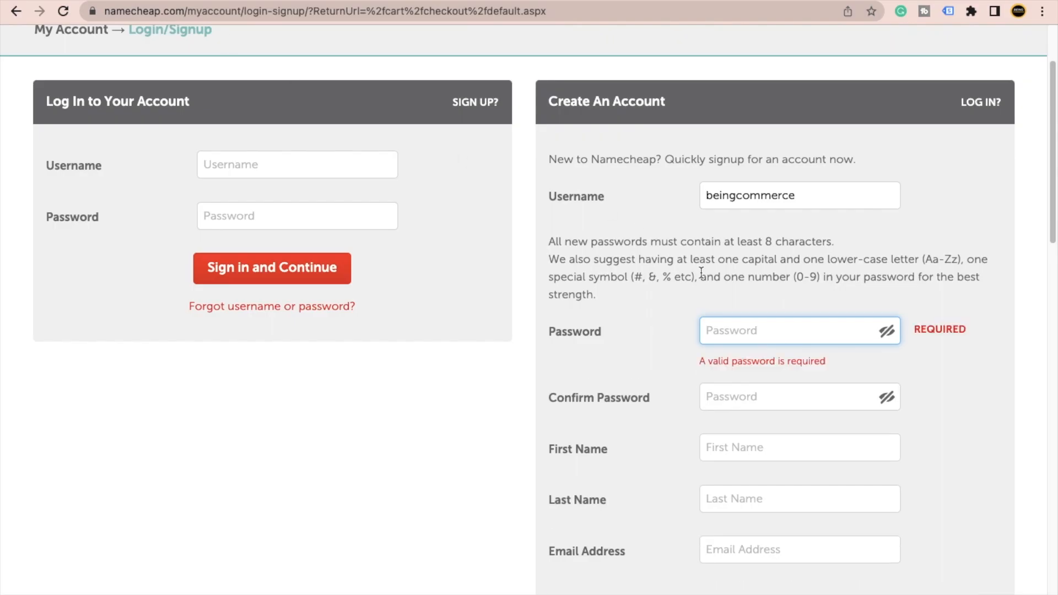
{"action": "key", "text": "super+v"}
- Repeat the password, autofill first name, last name and e-mail, and create the account
{"action": "left_click", "coordinate": [665, 353]}
{"action": "left_click", "coordinate": [709, 378]}
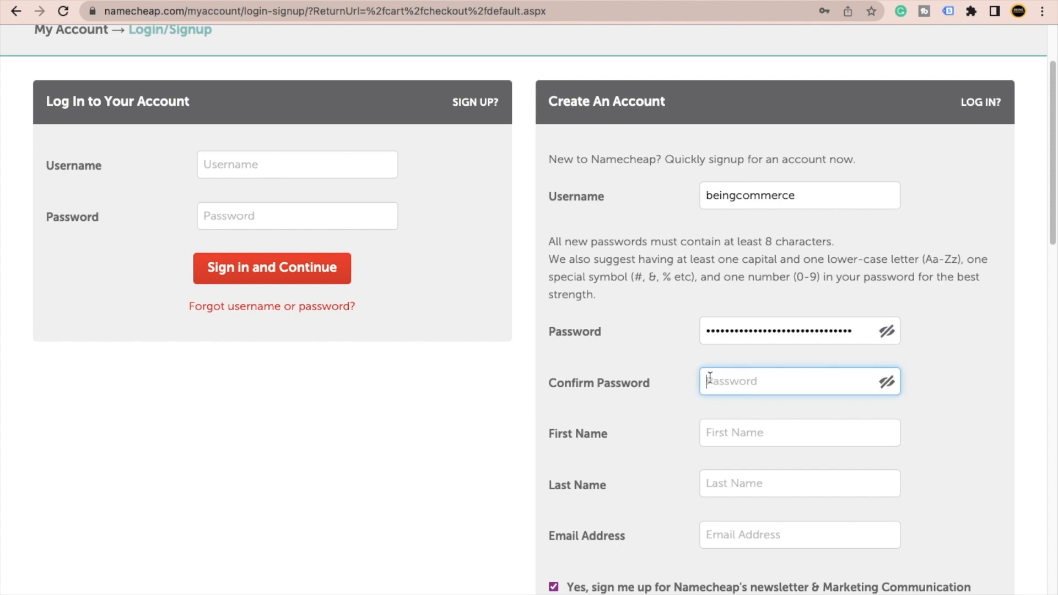
{"action": "key", "text": "super+v"}
{"action": "left_click", "coordinate": [679, 382]}
{"action": "left_click", "coordinate": [733, 430]}
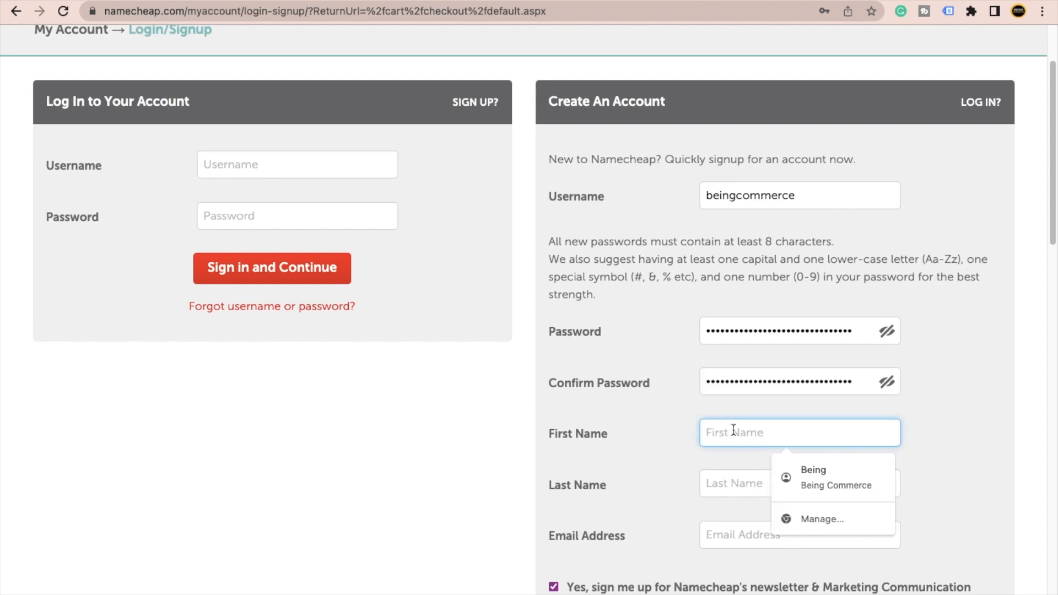
{"action": "left_click", "coordinate": [799, 473]}
{"action": "scroll", "coordinate": [647, 461], "scroll_direction": "down", "scroll_amount": 3}
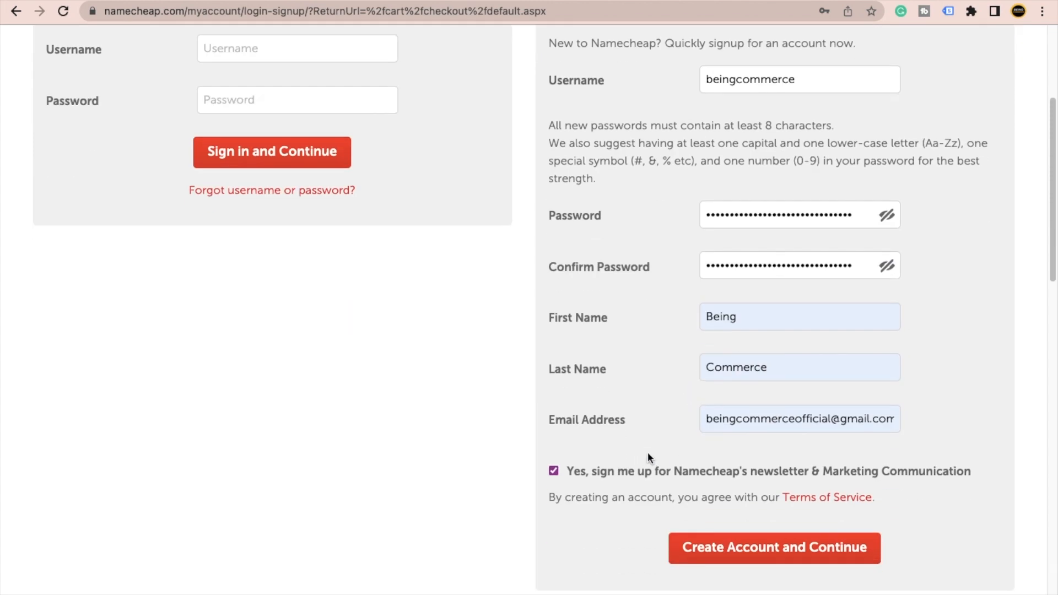
{"action": "scroll", "coordinate": [650, 458], "scroll_direction": "down", "scroll_amount": 1}
{"action": "left_click", "coordinate": [730, 520]}
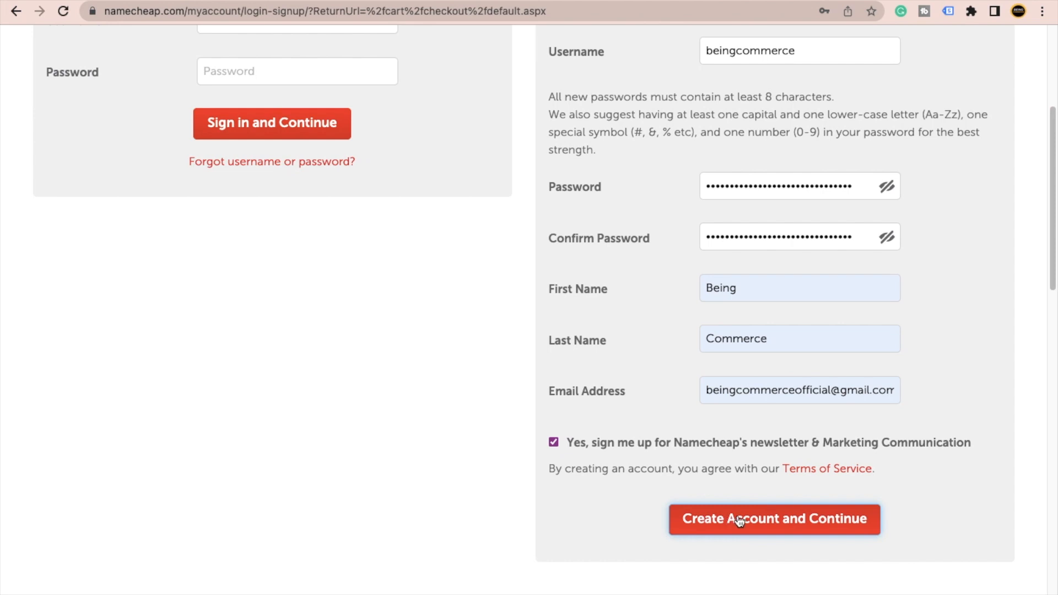
{"action": "left_click", "coordinate": [739, 522]}
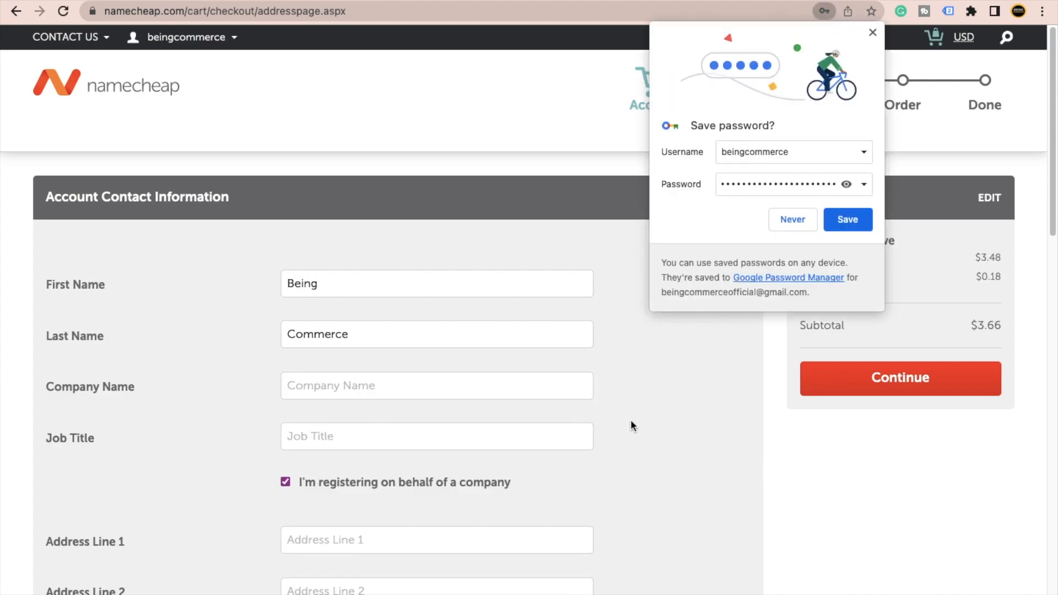
{"action": "left_click", "coordinate": [833, 221]}
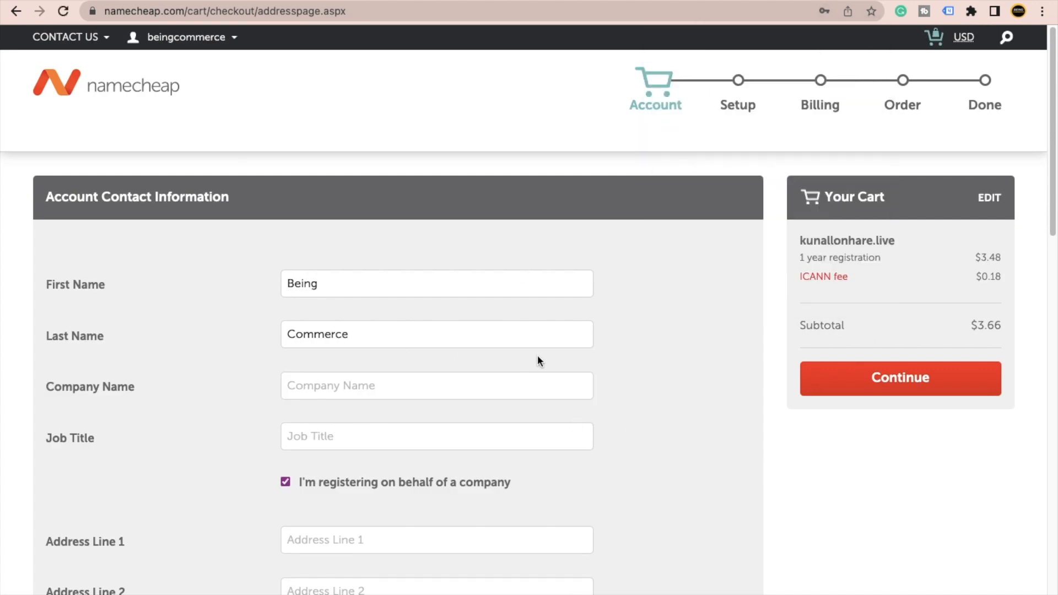
{"action": "scroll", "coordinate": [619, 379], "scroll_direction": "down", "scroll_amount": 5}
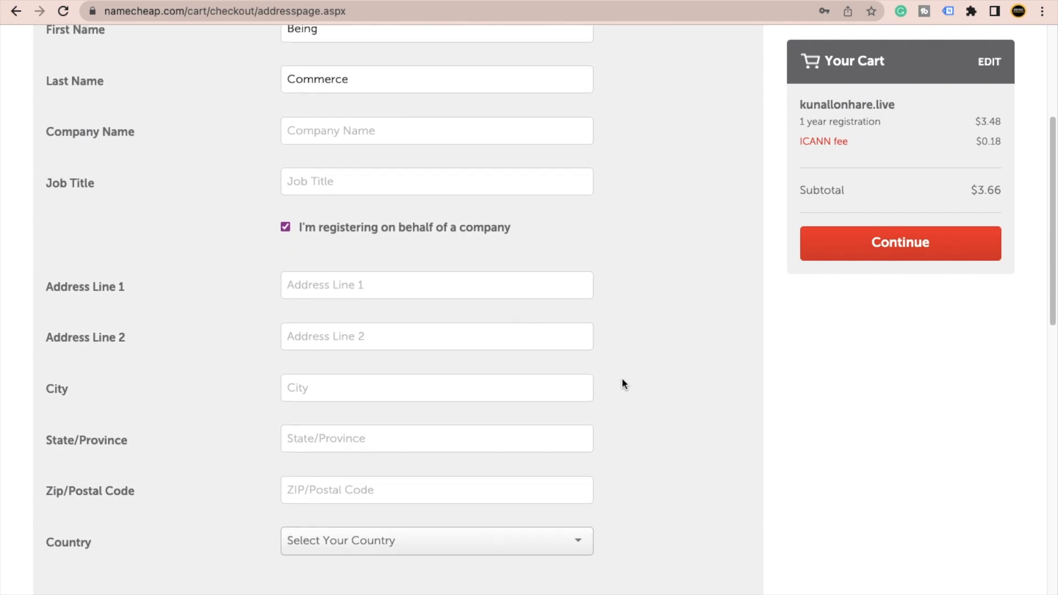
{"action": "scroll", "coordinate": [622, 378], "scroll_direction": "up", "scroll_amount": 4}
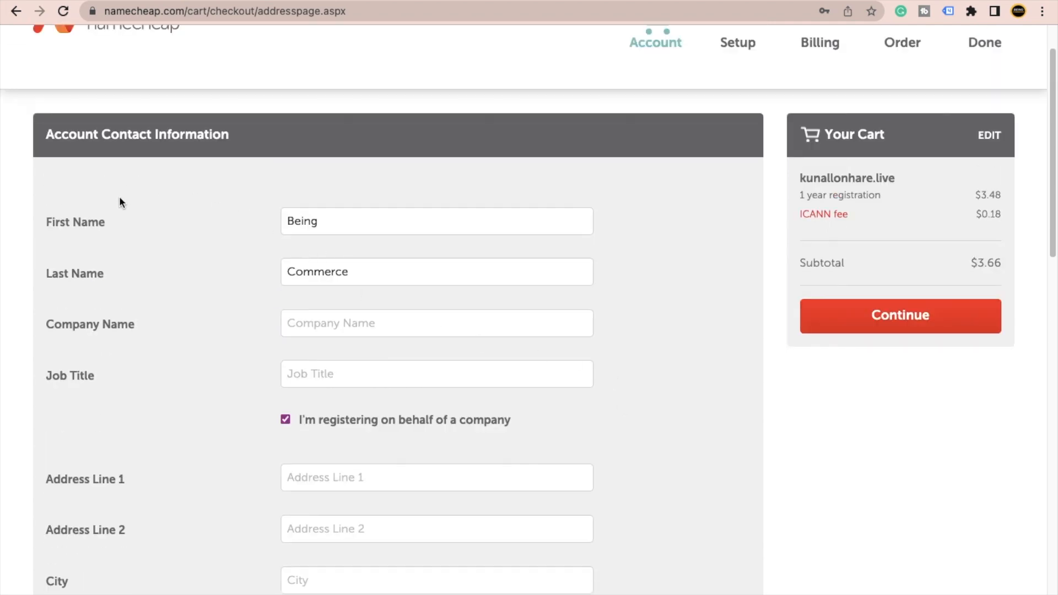
{"action": "scroll", "coordinate": [118, 199], "scroll_direction": "down", "scroll_amount": 1}
{"action": "left_click_drag", "start_coordinate": [34, 115], "coordinate": [236, 121]}
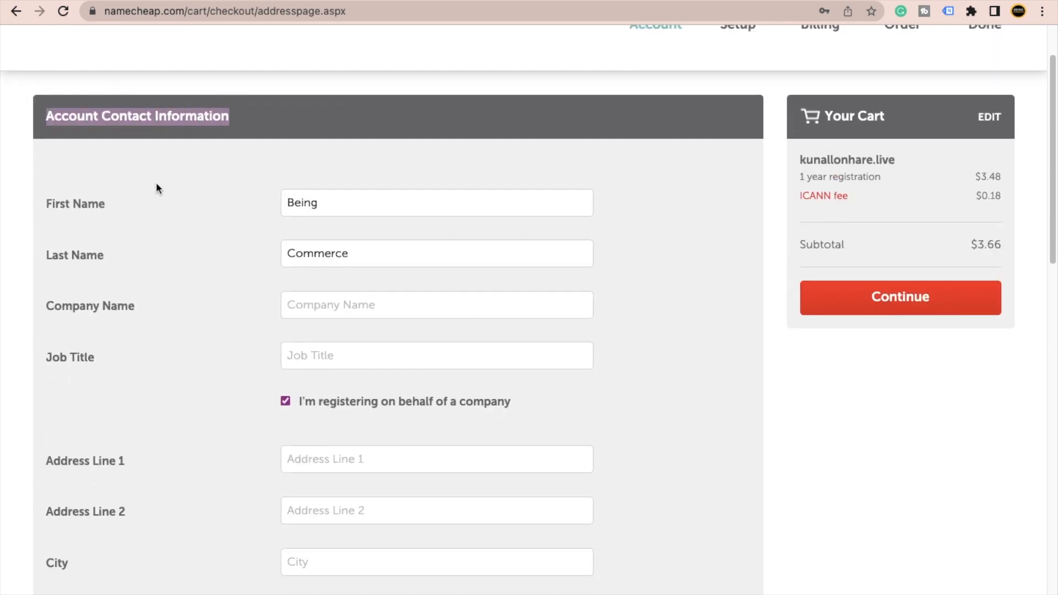
{"action": "scroll", "coordinate": [123, 173], "scroll_direction": "down", "scroll_amount": 7}
{"action": "scroll", "coordinate": [154, 193], "scroll_direction": "up", "scroll_amount": 4}
{"action": "scroll", "coordinate": [155, 187], "scroll_direction": "up", "scroll_amount": 3}
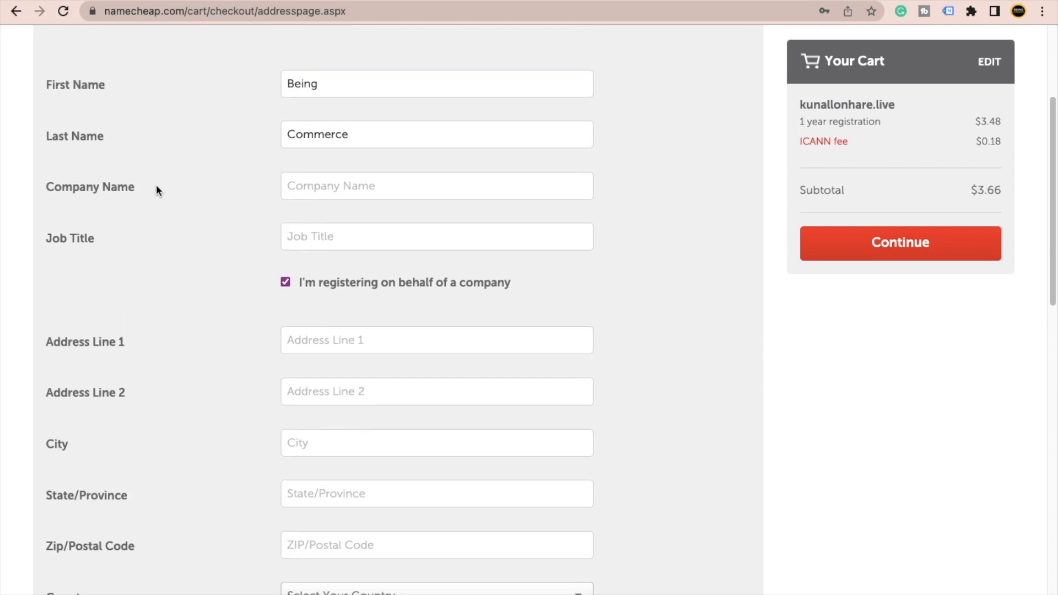
{"action": "left_click", "coordinate": [184, 259]}
{"action": "scroll", "coordinate": [294, 291], "scroll_direction": "down", "scroll_amount": 1}
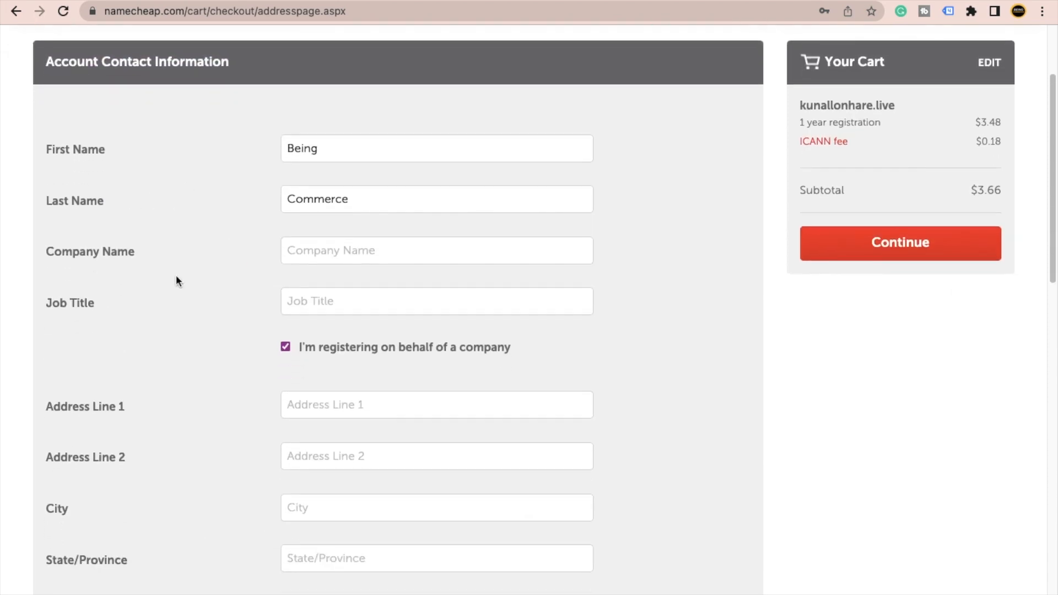
{"action": "scroll", "coordinate": [307, 263], "scroll_direction": "down", "scroll_amount": 2}
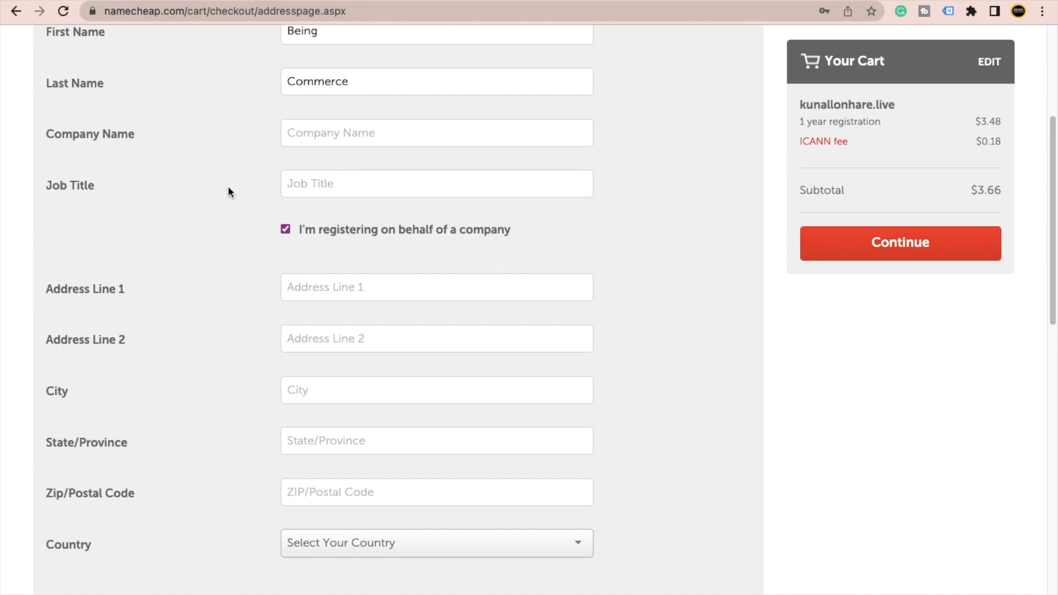
{"action": "scroll", "coordinate": [263, 251], "scroll_direction": "down", "scroll_amount": 10}
{"action": "scroll", "coordinate": [262, 248], "scroll_direction": "up", "scroll_amount": 8}
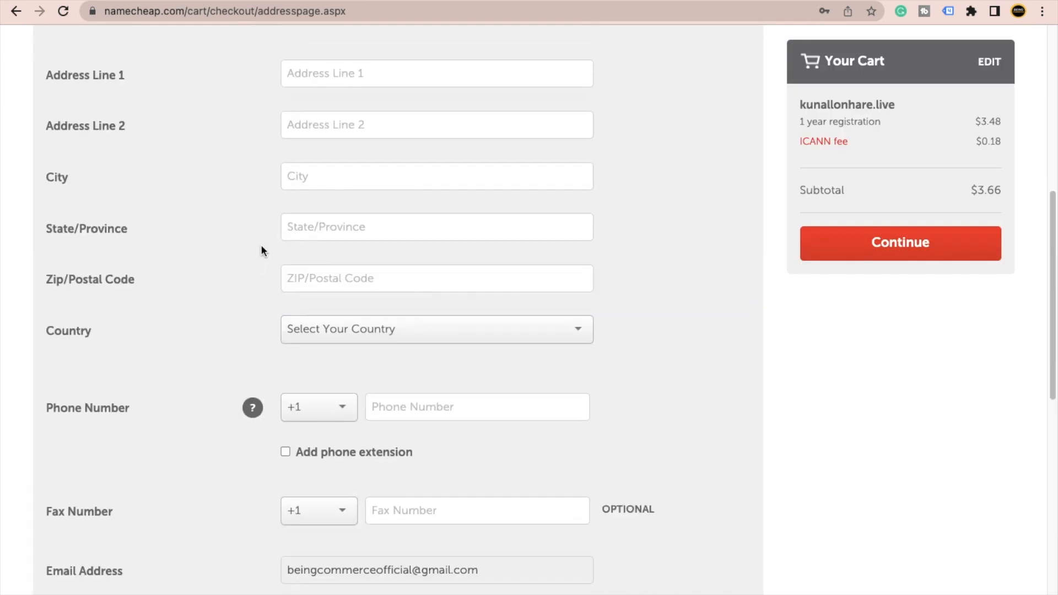
{"action": "scroll", "coordinate": [258, 259], "scroll_direction": "down", "scroll_amount": 1}
{"action": "scroll", "coordinate": [305, 282], "scroll_direction": "down", "scroll_amount": 1}
{"action": "scroll", "coordinate": [135, 260], "scroll_direction": "up", "scroll_amount": 2}
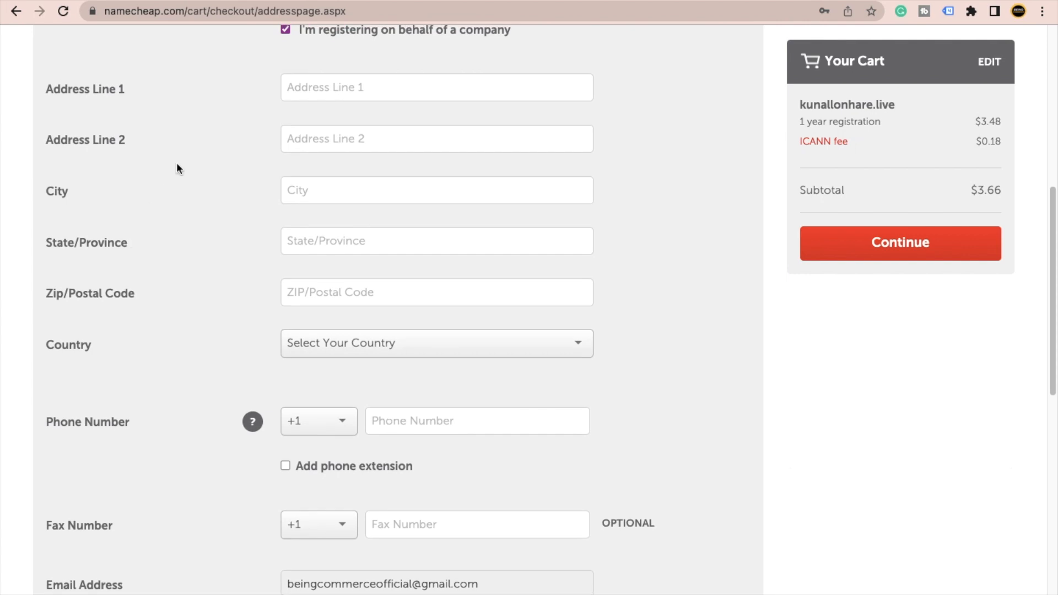
{"action": "scroll", "coordinate": [166, 331], "scroll_direction": "down", "scroll_amount": 4}
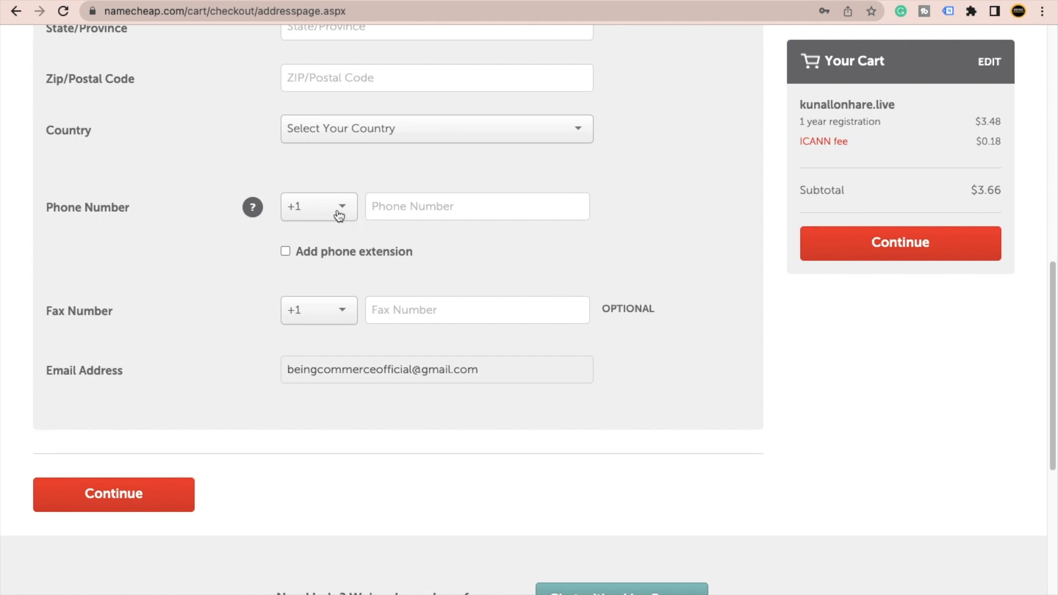
{"action": "left_click_drag", "start_coordinate": [199, 329], "coordinate": [53, 317]}
{"action": "double_click", "coordinate": [642, 309]}
{"action": "left_click_drag", "start_coordinate": [654, 314], "coordinate": [603, 313]}
{"action": "left_click", "coordinate": [640, 316]}
{"action": "scroll", "coordinate": [640, 315], "scroll_direction": "up", "scroll_amount": 1}
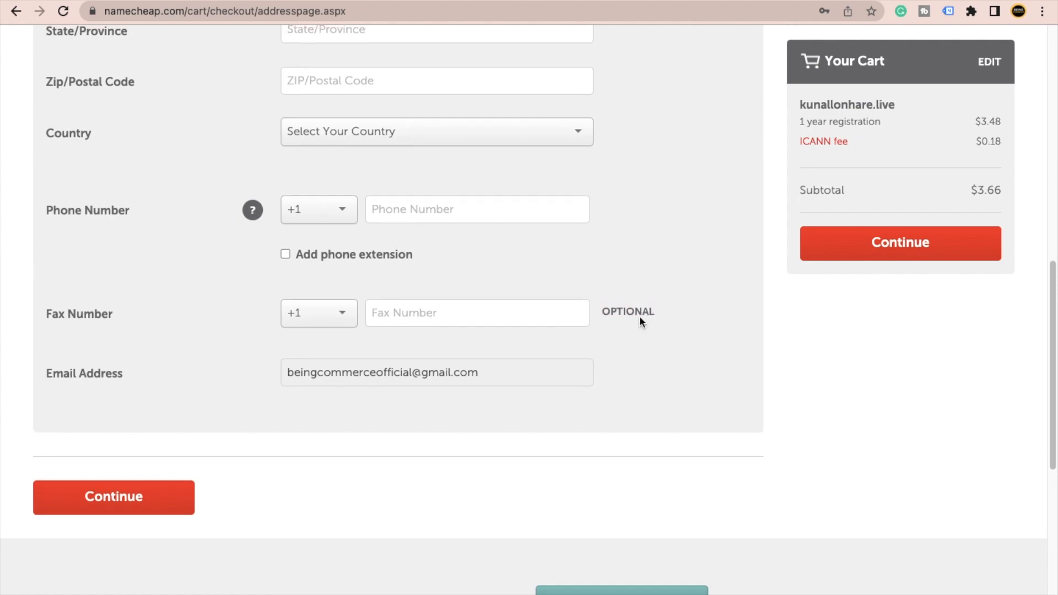
{"action": "scroll", "coordinate": [640, 316], "scroll_direction": "up", "scroll_amount": 10}
{"action": "scroll", "coordinate": [362, 239], "scroll_direction": "down", "scroll_amount": 10}
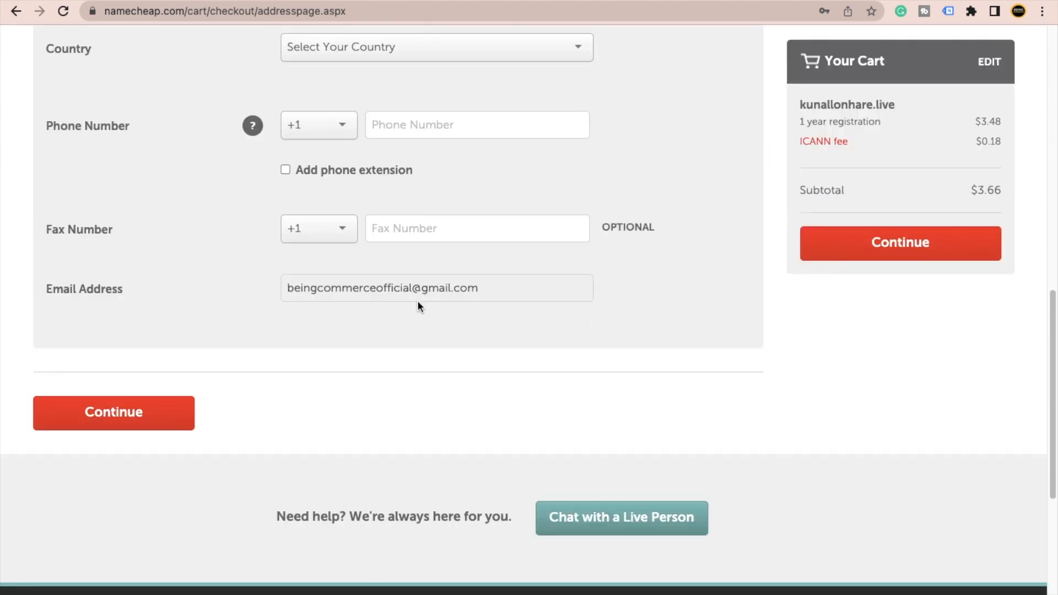
{"action": "scroll", "coordinate": [386, 301], "scroll_direction": "down", "scroll_amount": 3}
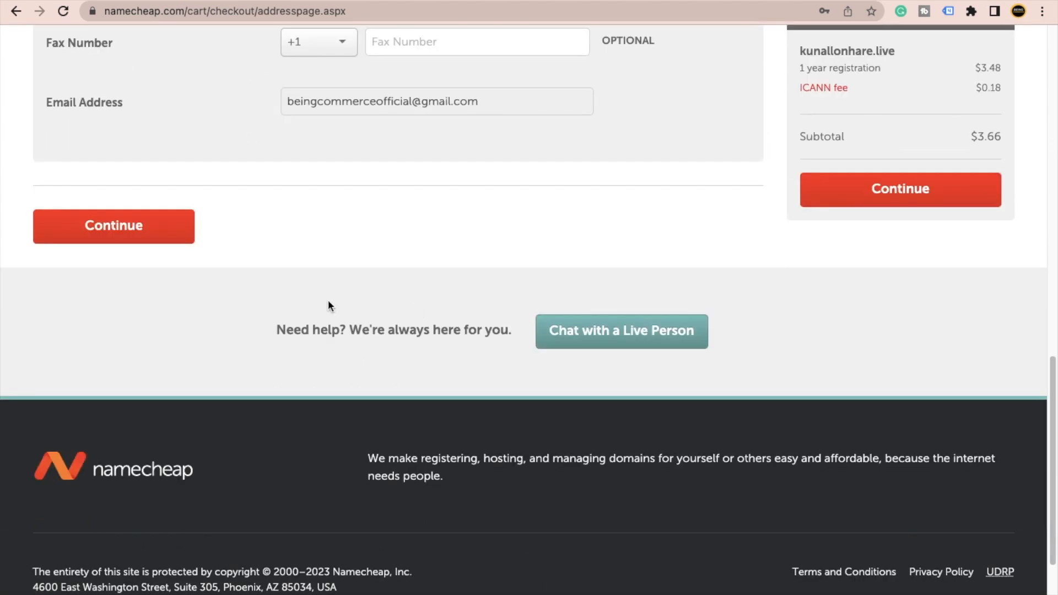
- Continue past the contact and payment method pages to the Order Review for kunallonhare.live
{"action": "left_click", "coordinate": [136, 245]}
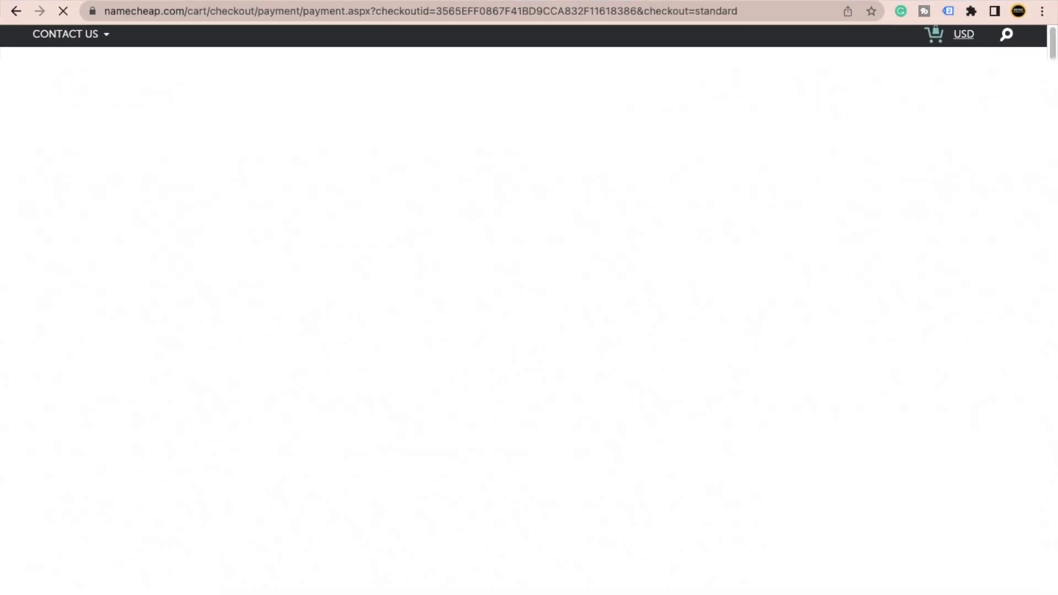
{"action": "scroll", "coordinate": [529, 309], "scroll_direction": "down", "scroll_amount": 10}
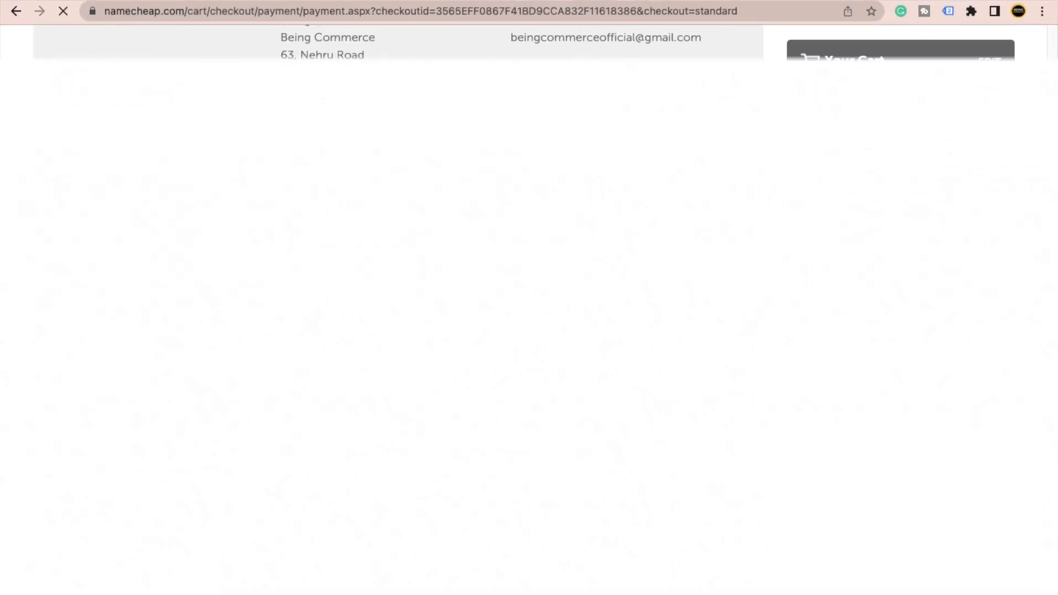
{"action": "scroll", "coordinate": [529, 308], "scroll_direction": "up", "scroll_amount": 10}
{"action": "scroll", "coordinate": [530, 308], "scroll_direction": "down", "scroll_amount": 1}
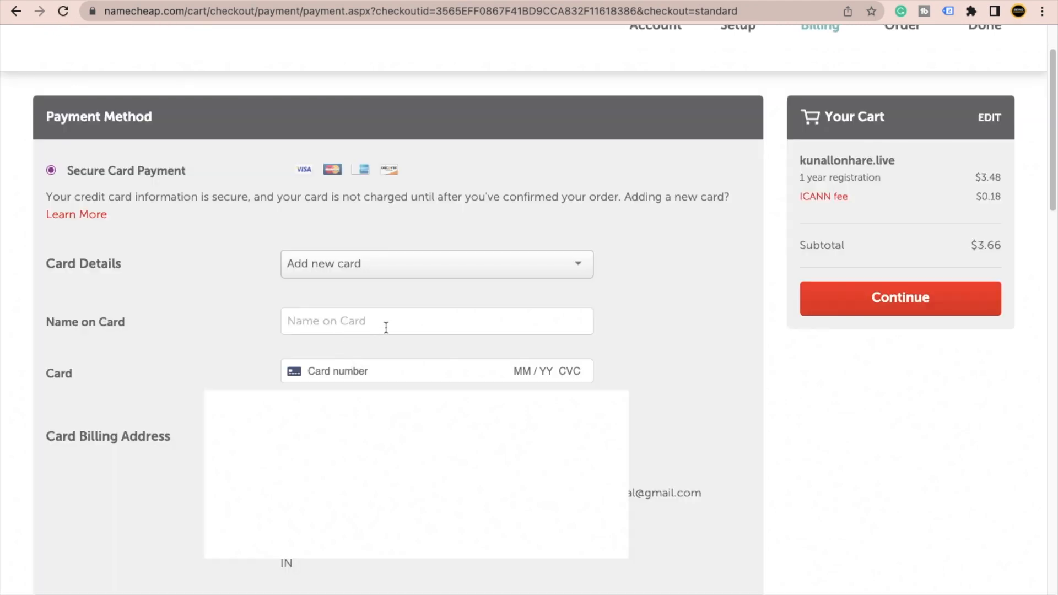
{"action": "left_click", "coordinate": [907, 313]}
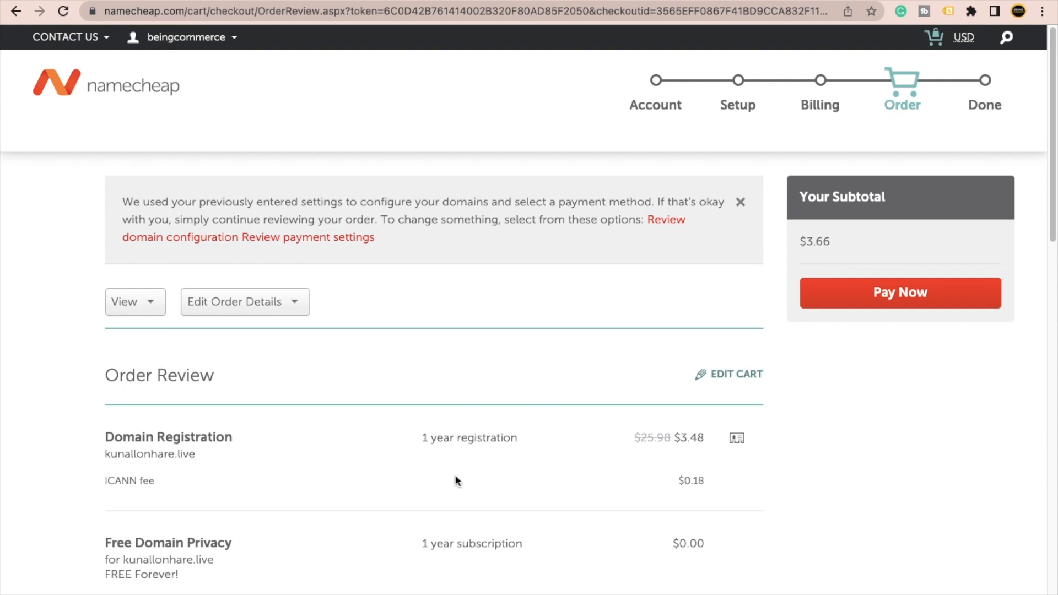
- Pay for kunallonhare.live, dismiss the survey, and open the domain's management page
{"action": "left_click", "coordinate": [911, 307]}
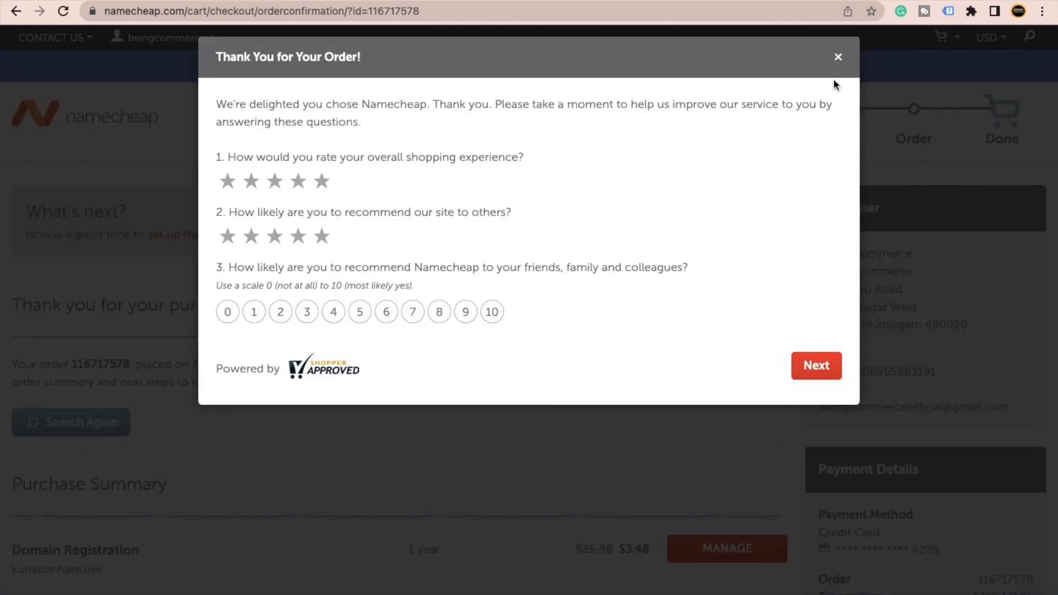
{"action": "left_click", "coordinate": [838, 58]}
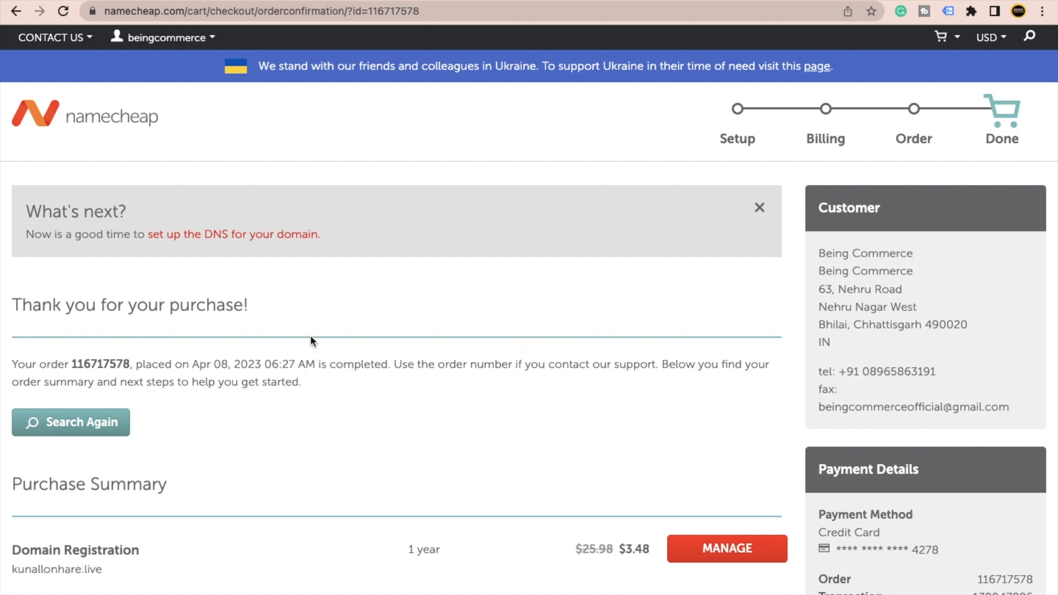
{"action": "left_click", "coordinate": [722, 555]}
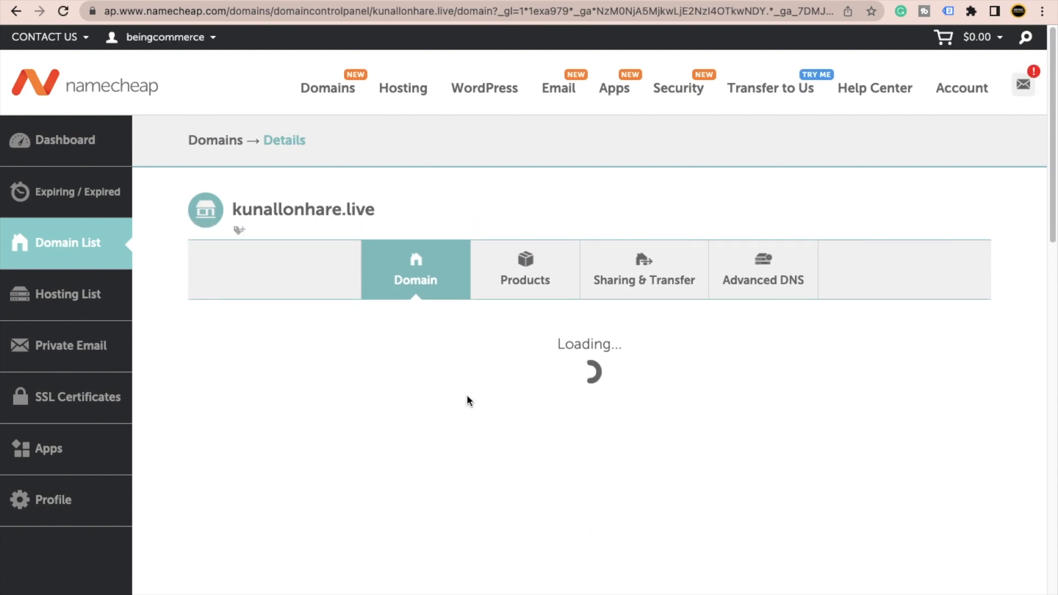
- Open my-link.in/namecheap in a new tab to reach the Namecheap homepage
{"action": "left_click", "coordinate": [95, 93]}
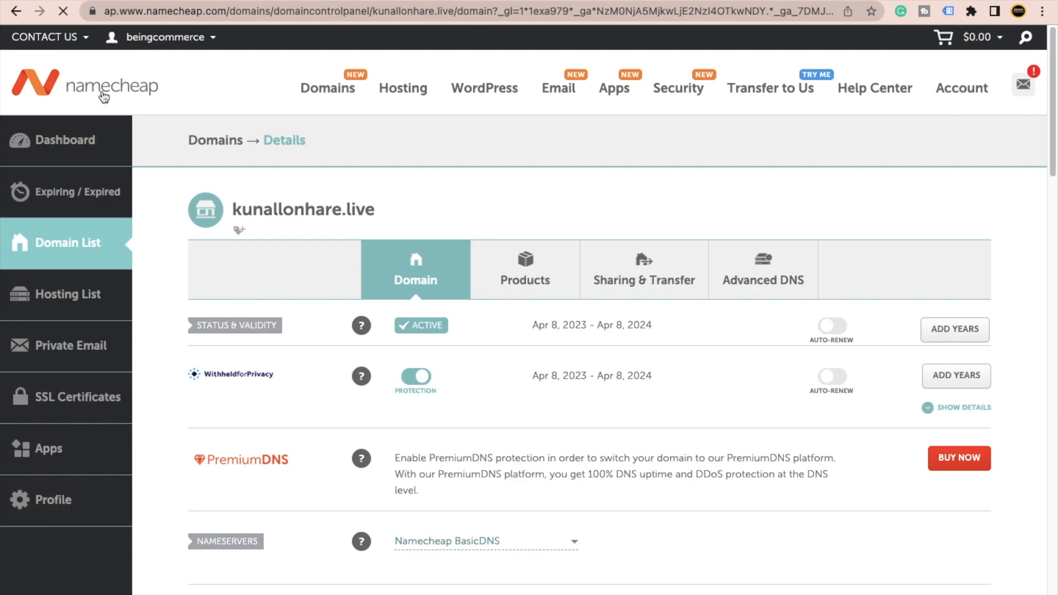
{"action": "key", "text": "super+t"}
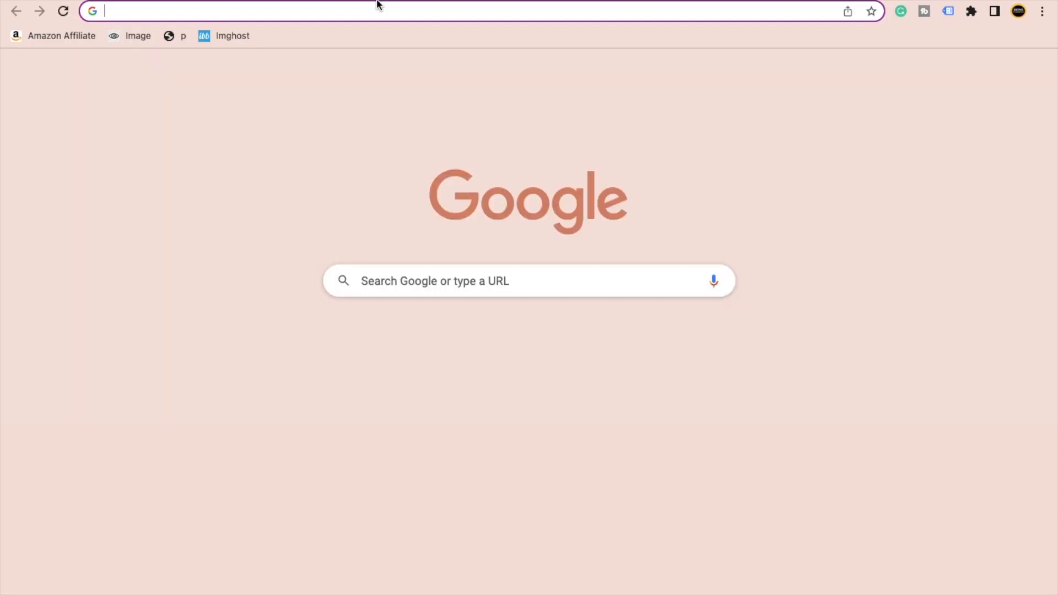
{"action": "type", "text": "MY"}
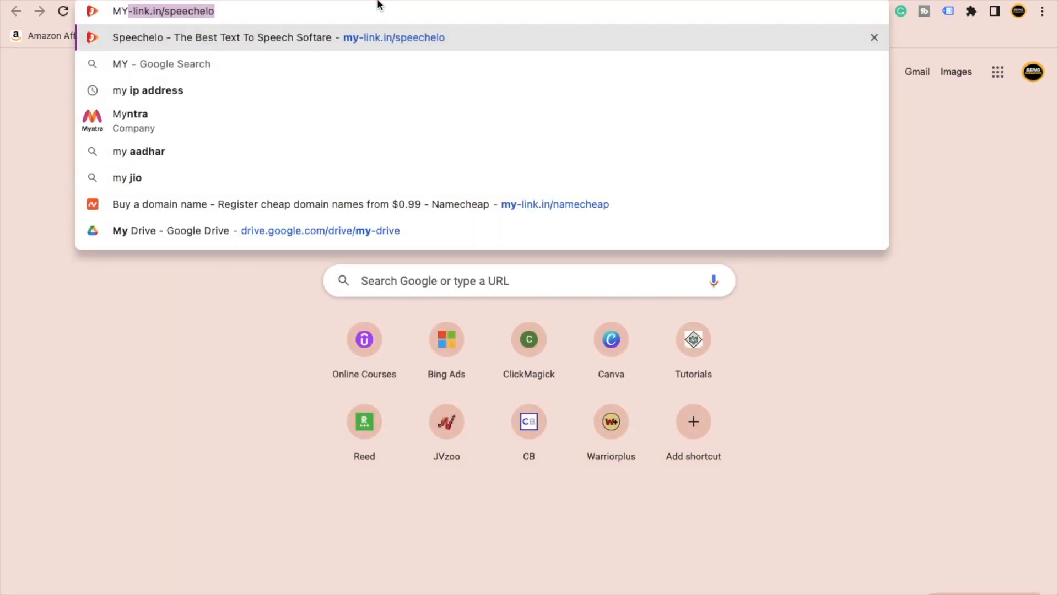
{"action": "key", "text": "BackSpace"}
{"action": "key", "text": "BackSpace"}
{"action": "key", "text": "BackSpace"}
{"action": "type", "text": "my-l"}
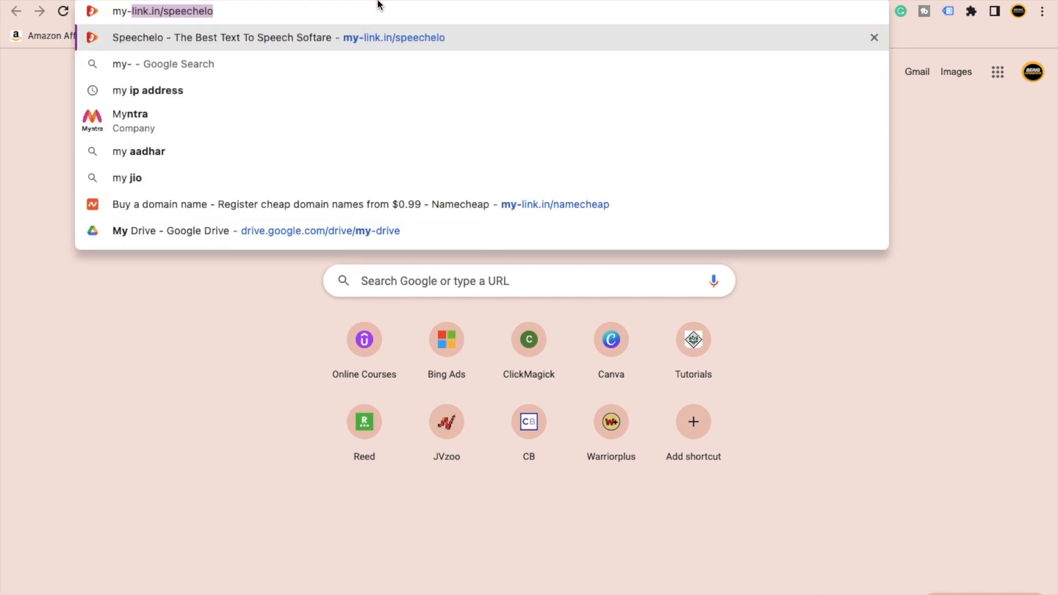
{"action": "type", "text": "ink.in/"}
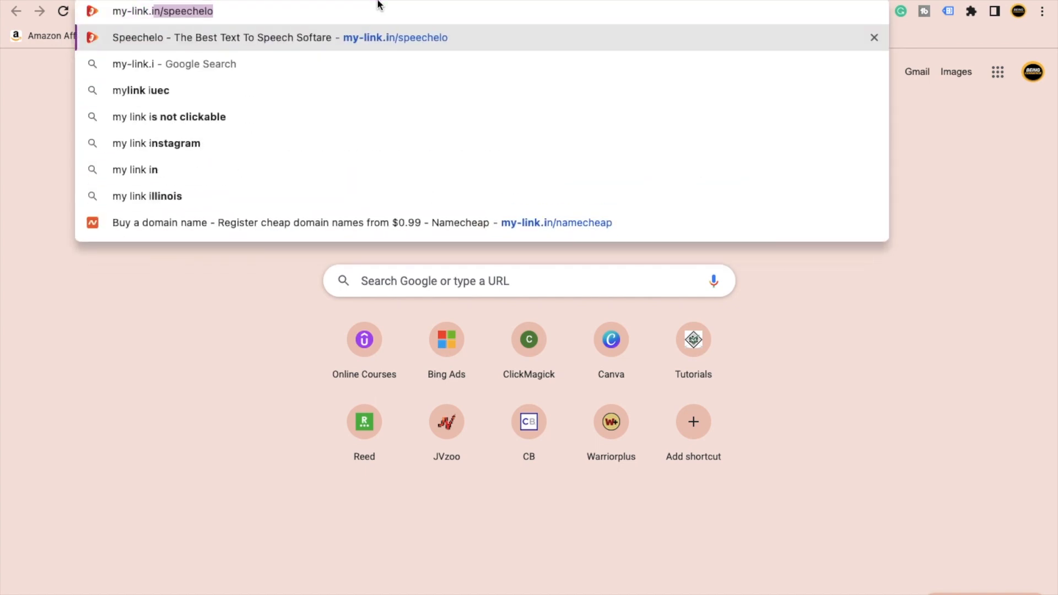
{"action": "type", "text": "n"}
{"action": "key", "text": "Return"}
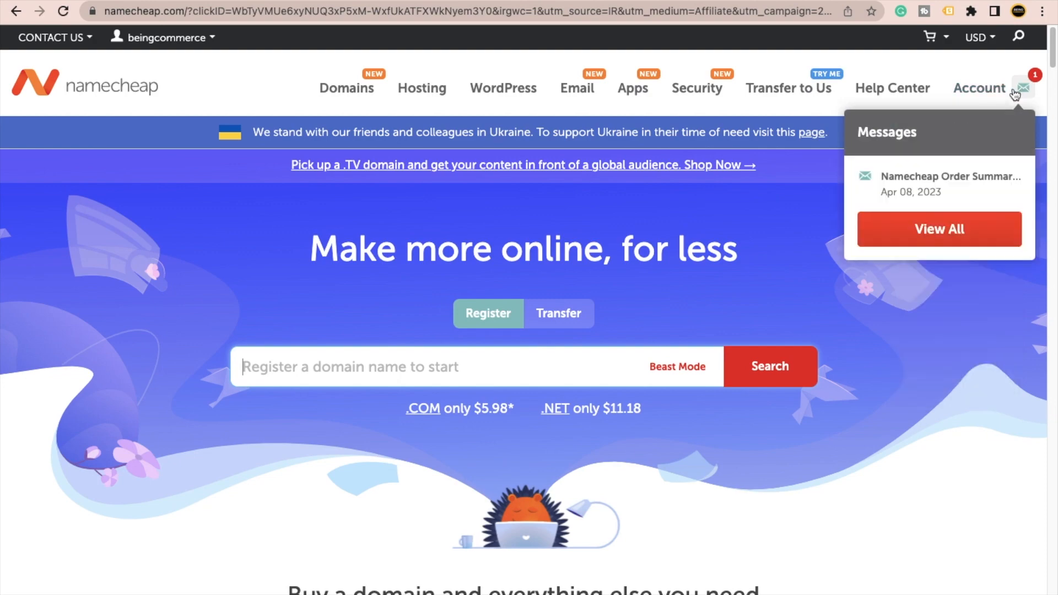
- Open the Domain List from the Account menu
{"action": "mouse_move", "coordinate": [978, 93]}
{"action": "scroll", "coordinate": [987, 99], "scroll_direction": "up", "scroll_amount": 5}
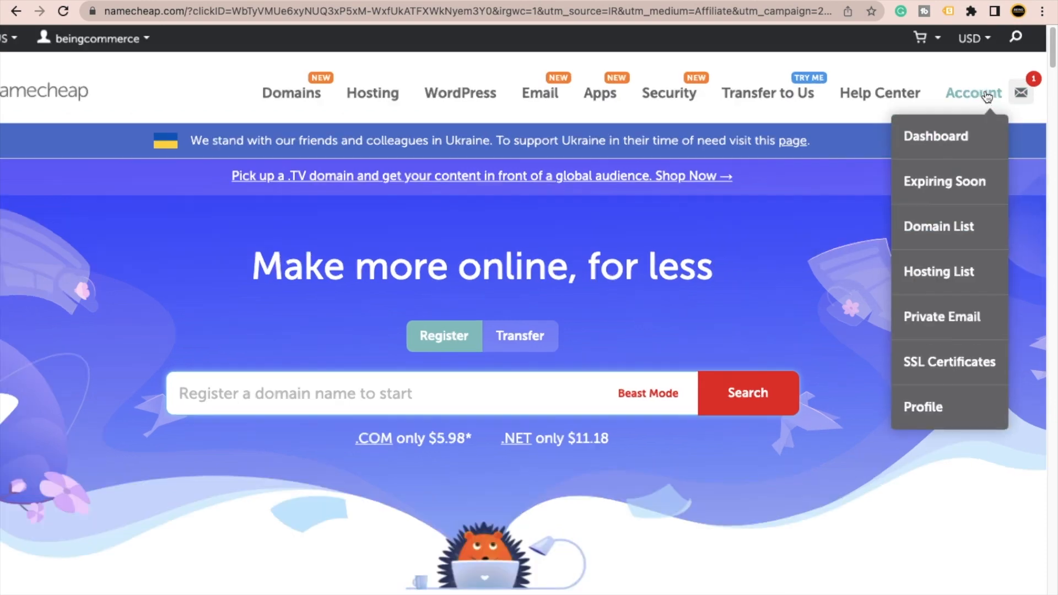
{"action": "scroll", "coordinate": [877, 188], "scroll_direction": "down", "scroll_amount": 5}
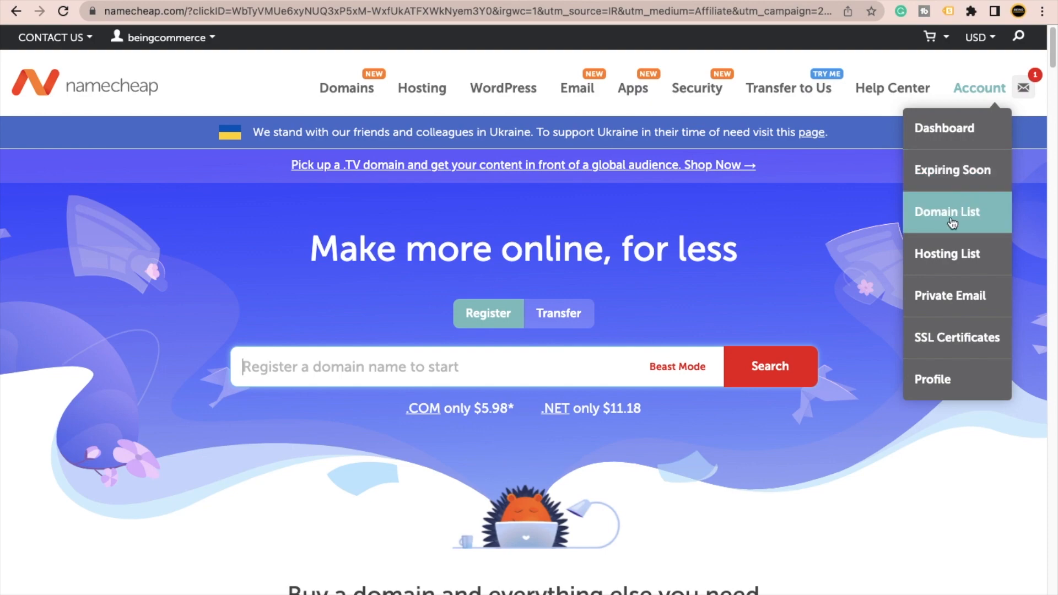
{"action": "scroll", "coordinate": [954, 223], "scroll_direction": "up", "scroll_amount": 5}
{"action": "scroll", "coordinate": [952, 224], "scroll_direction": "down", "scroll_amount": 5}
{"action": "left_click", "coordinate": [952, 223]}
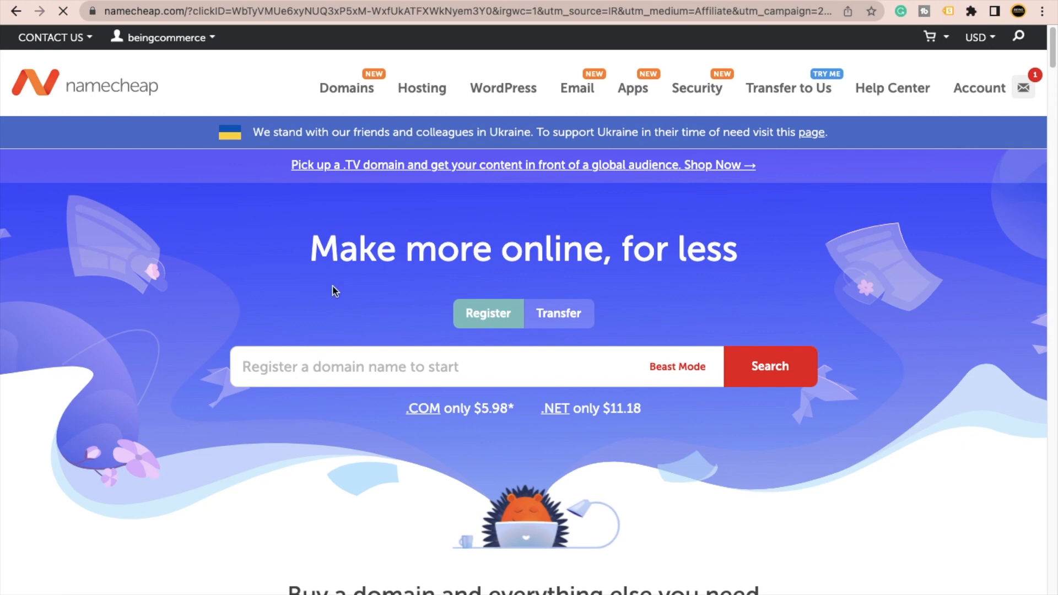
- Reopen the Domain List and highlight the kunallonhare.live entry
{"action": "mouse_move", "coordinate": [994, 99]}
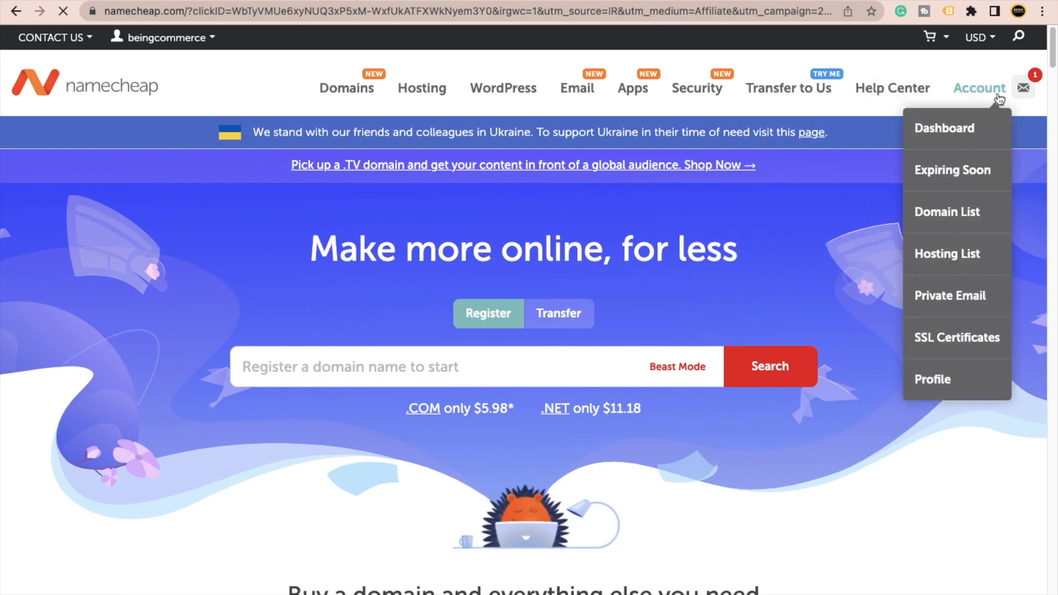
{"action": "left_click", "coordinate": [952, 222]}
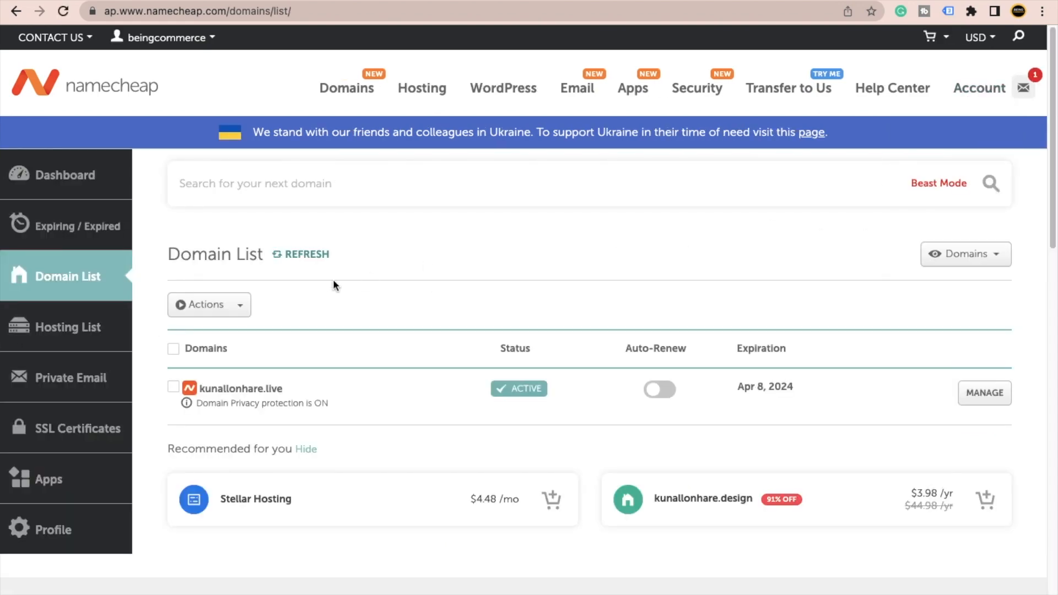
{"action": "scroll", "coordinate": [282, 393], "scroll_direction": "down", "scroll_amount": 1}
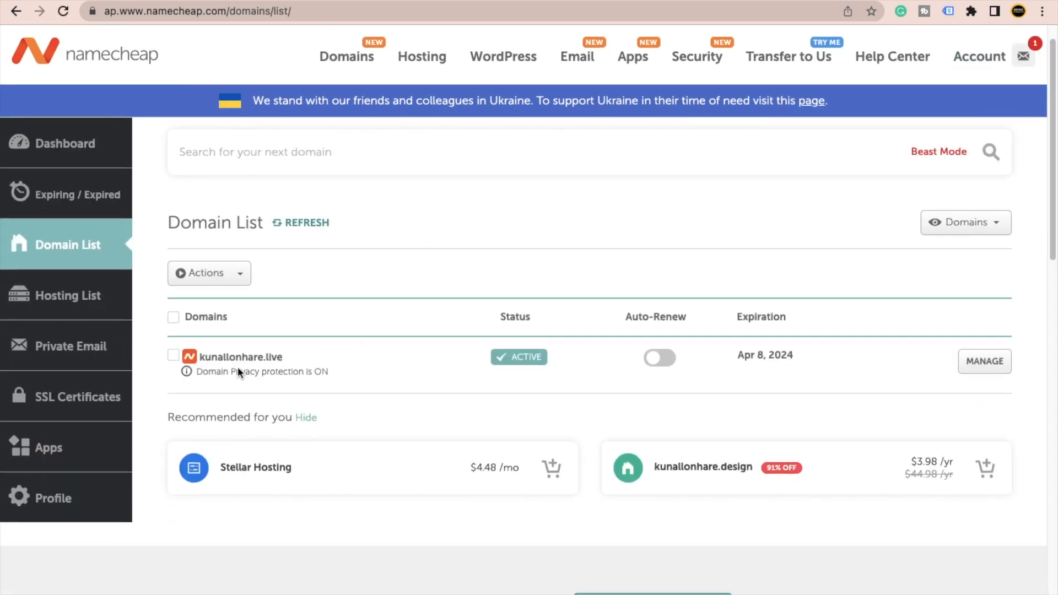
{"action": "left_click_drag", "start_coordinate": [205, 359], "coordinate": [285, 353]}
{"action": "left_click", "coordinate": [473, 247]}
{"action": "left_click", "coordinate": [985, 362]}
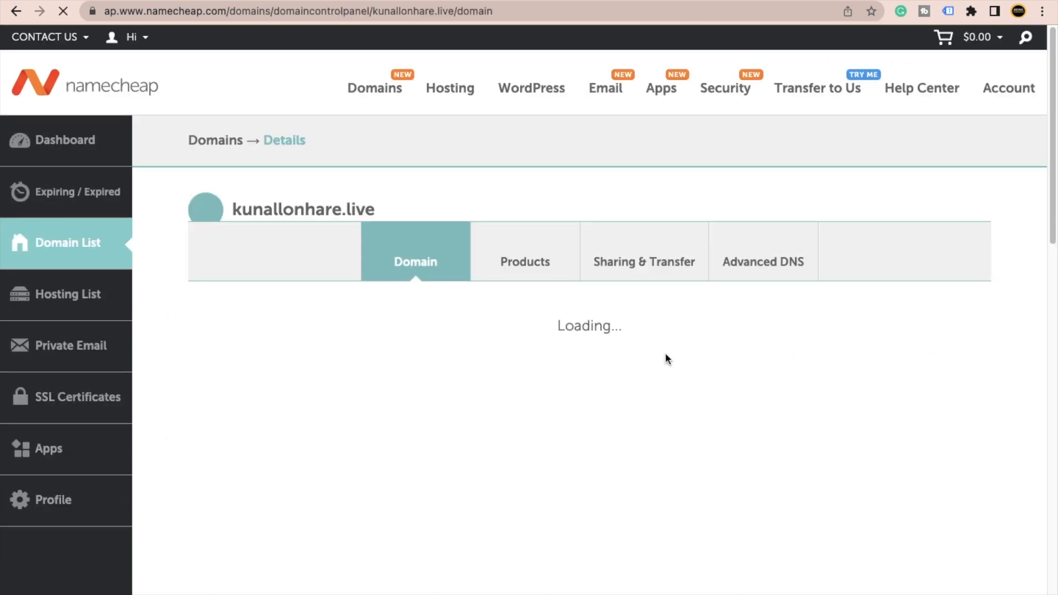
{"action": "scroll", "coordinate": [430, 369], "scroll_direction": "down", "scroll_amount": 4}
{"action": "scroll", "coordinate": [427, 353], "scroll_direction": "up", "scroll_amount": 2}
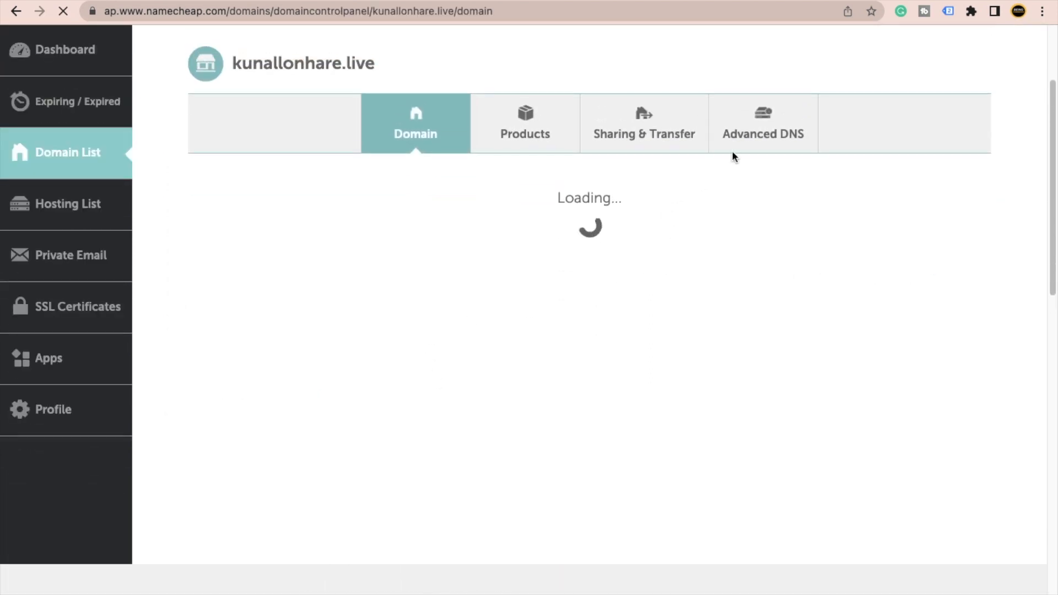
{"action": "scroll", "coordinate": [386, 326], "scroll_direction": "down", "scroll_amount": 2}
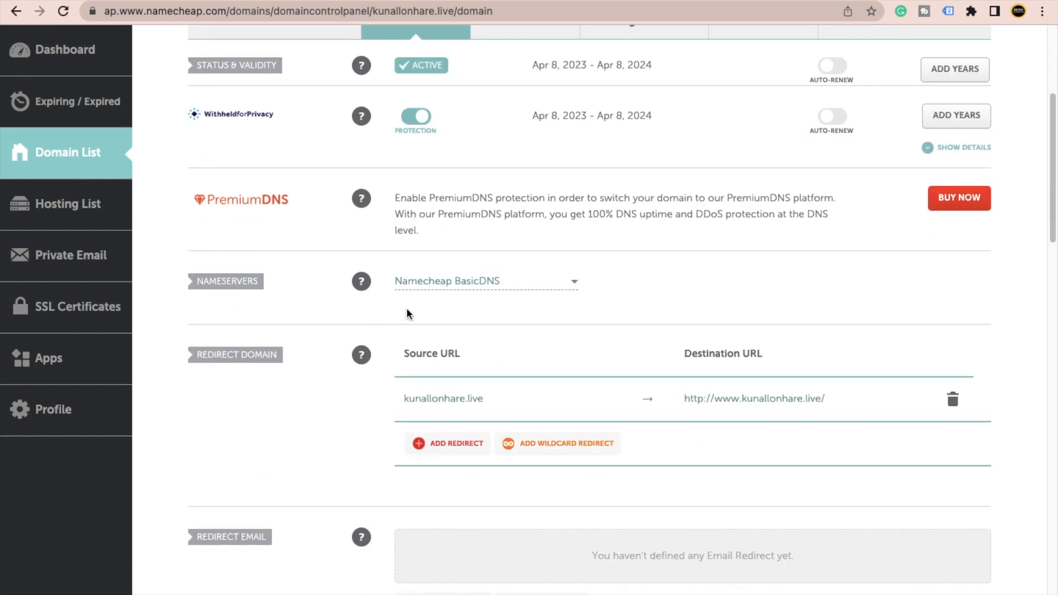
{"action": "left_click", "coordinate": [517, 282]}
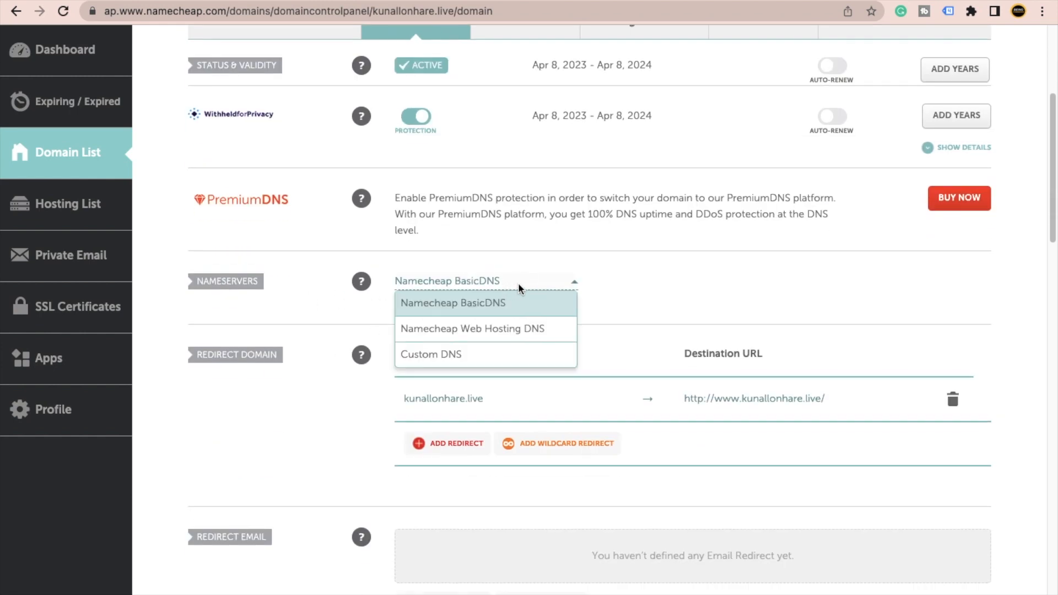
{"action": "left_click", "coordinate": [346, 286]}
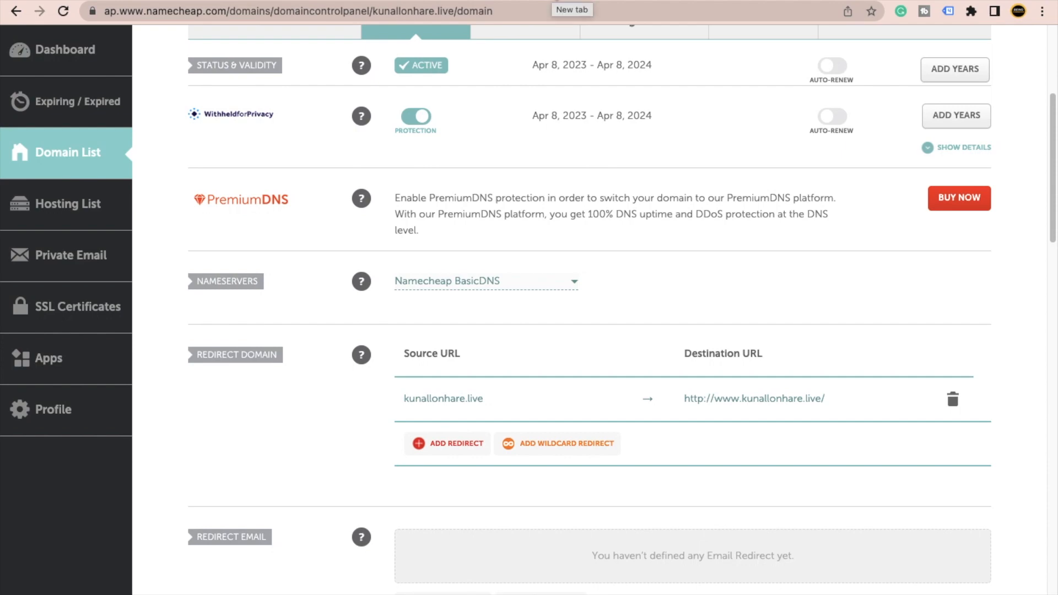
- Load hpanel.hostinger.com in a new tab and open its Hosting page
{"action": "left_click", "coordinate": [556, 1]}
{"action": "type", "text": "h"}
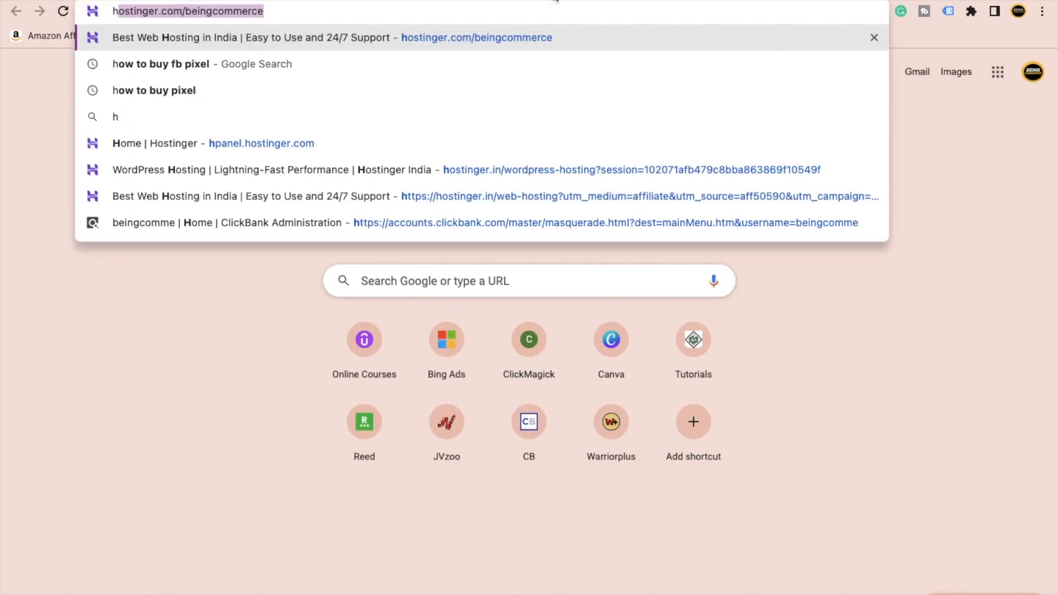
{"action": "type", "text": "p"}
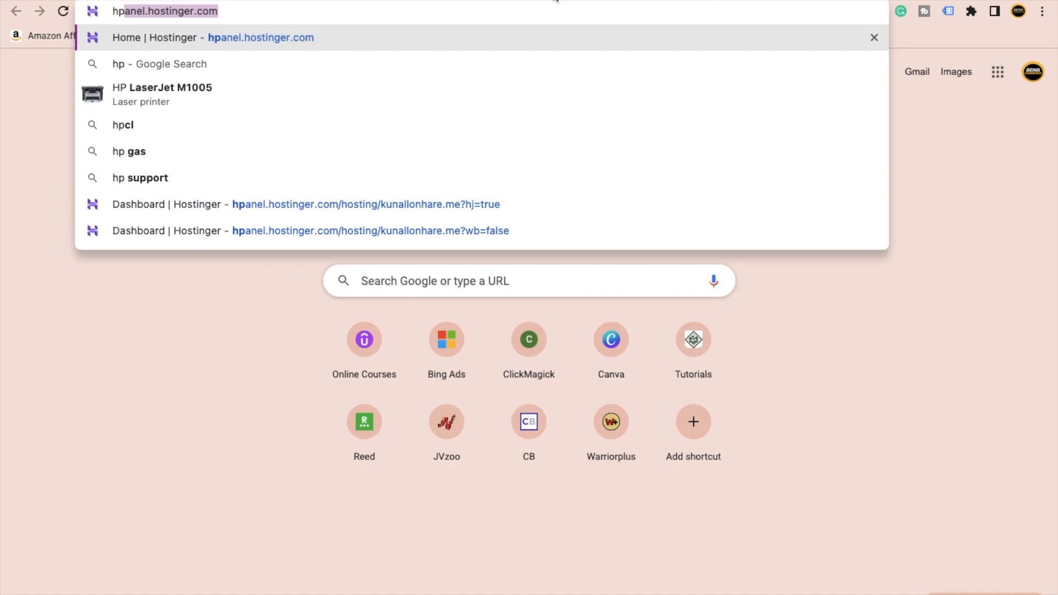
{"action": "key", "text": "Return"}
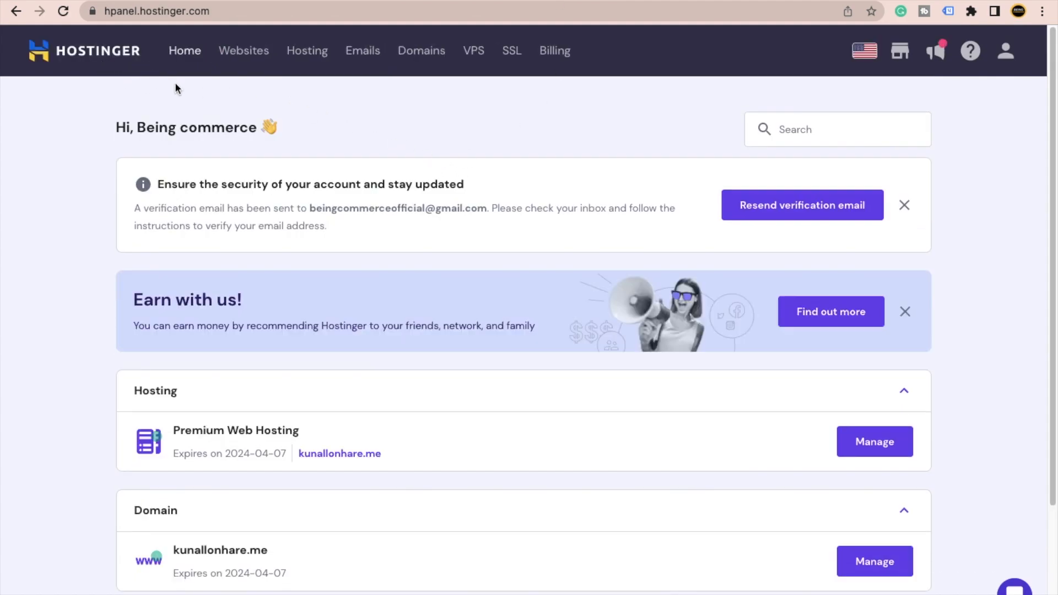
{"action": "left_click", "coordinate": [298, 55]}
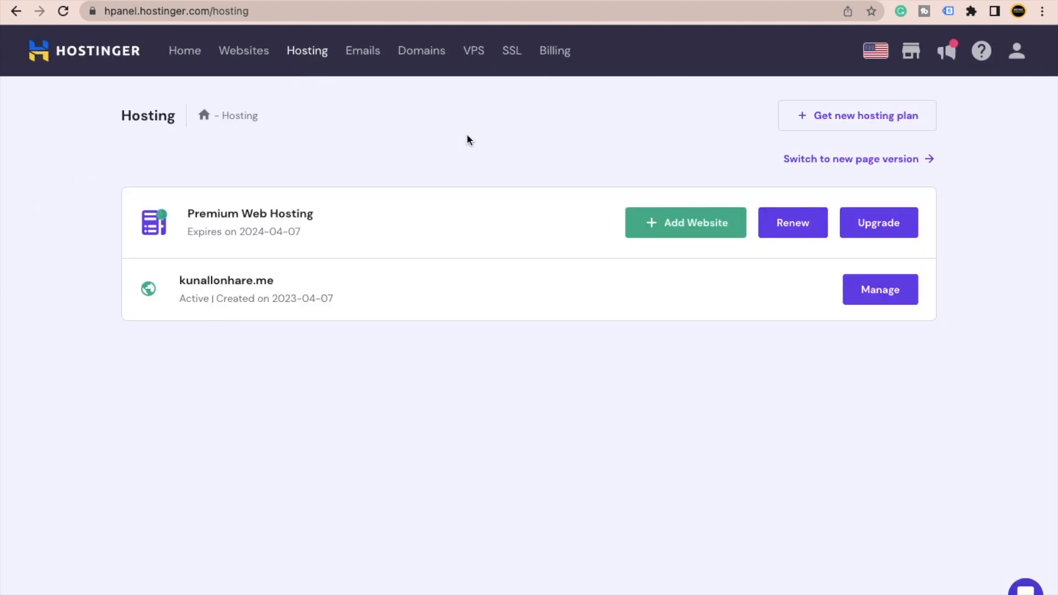
{"action": "left_click", "coordinate": [419, 0]}
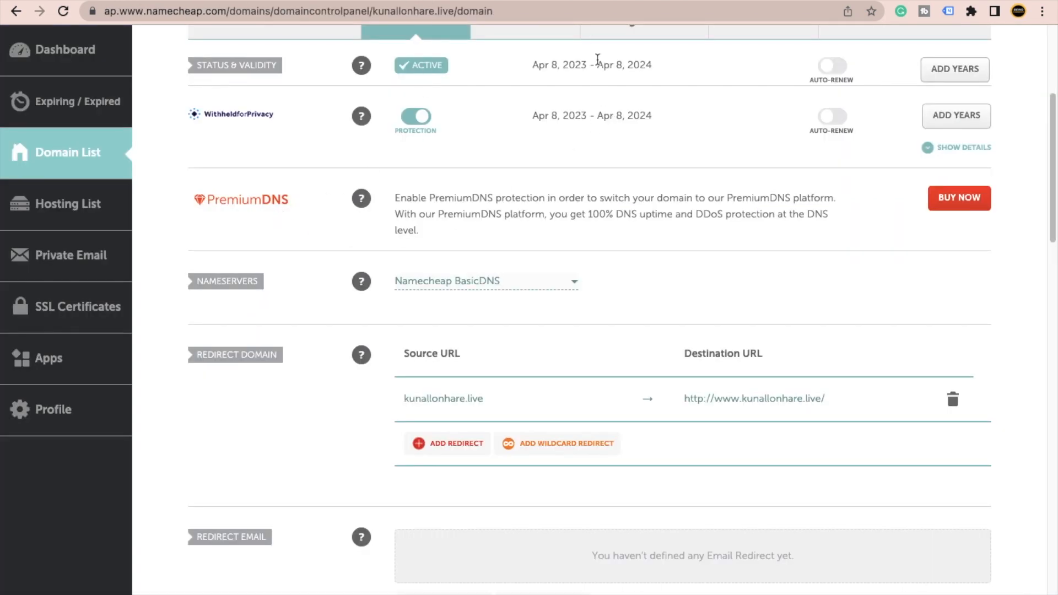
{"action": "left_click", "coordinate": [436, 1]}
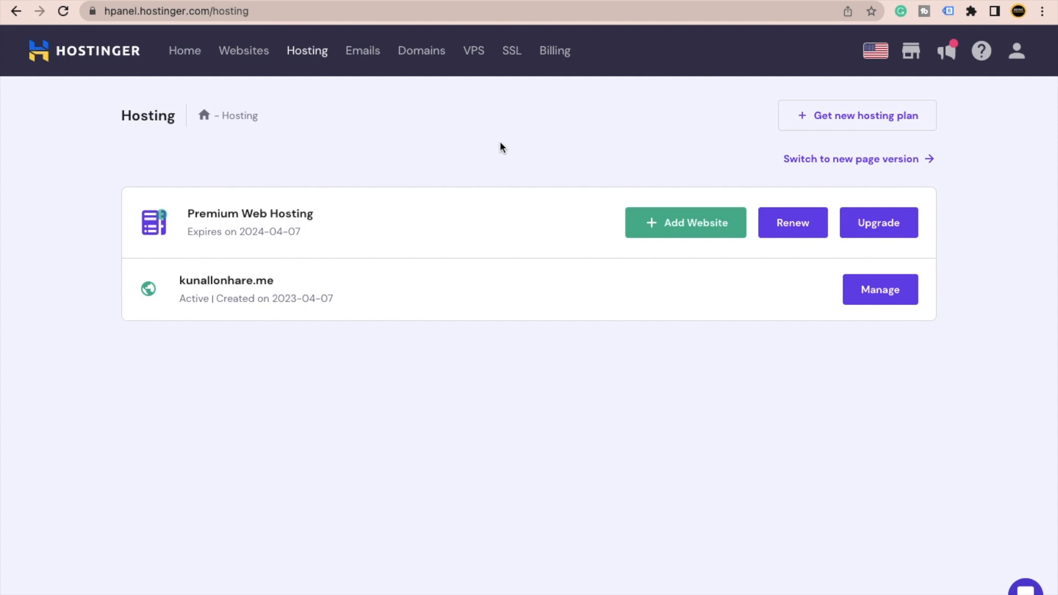
- Add a website to the Premium Web Hosting plan, choosing Online store as its type
{"action": "left_click", "coordinate": [664, 224]}
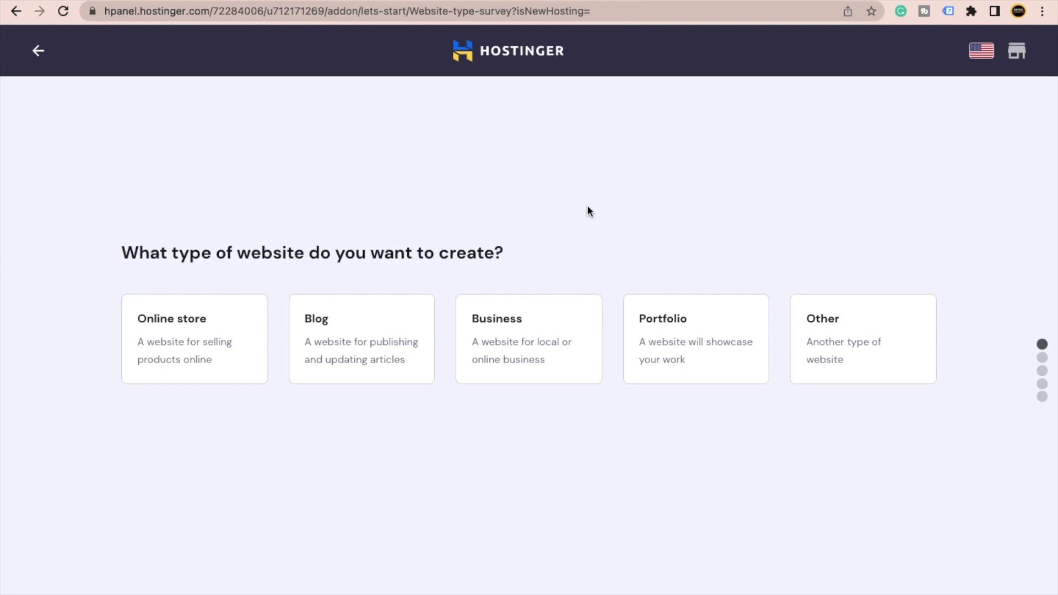
{"action": "left_click", "coordinate": [208, 328]}
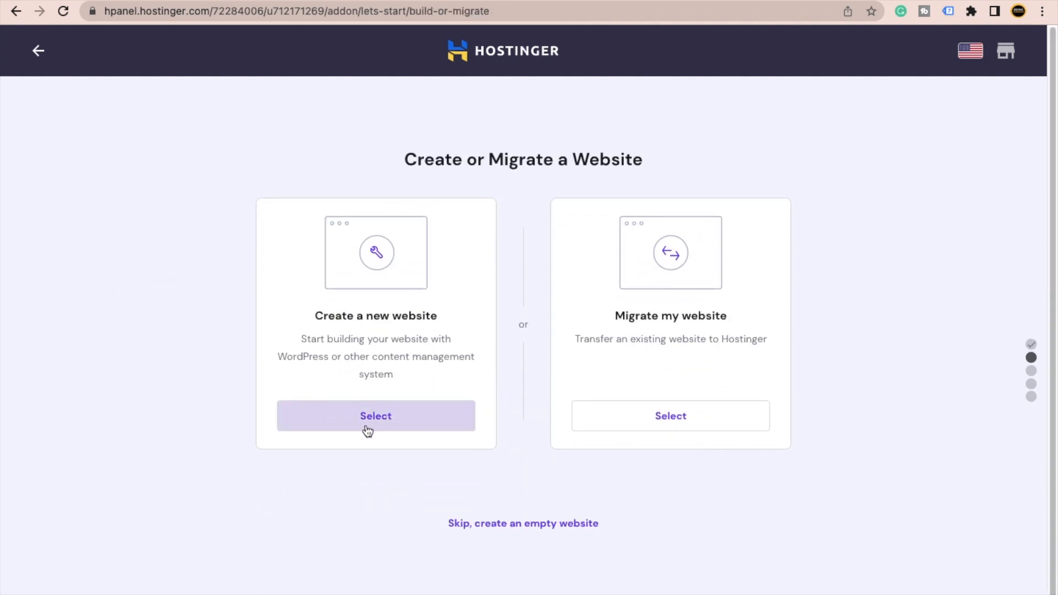
- Skip the templates and create an empty website
{"action": "left_click", "coordinate": [539, 526]}
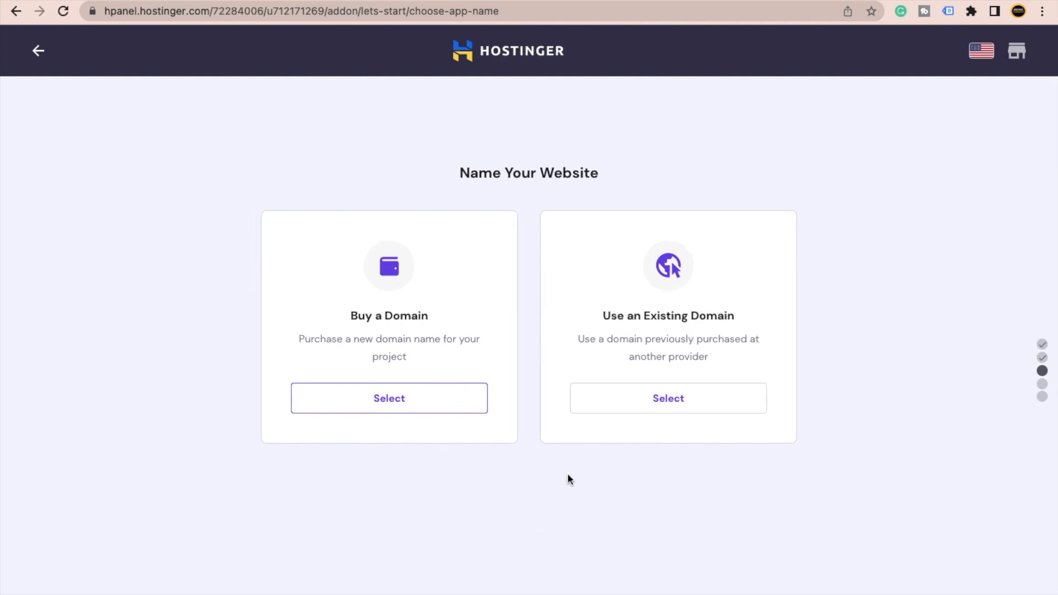
{"action": "left_click_drag", "start_coordinate": [609, 316], "coordinate": [736, 315]}
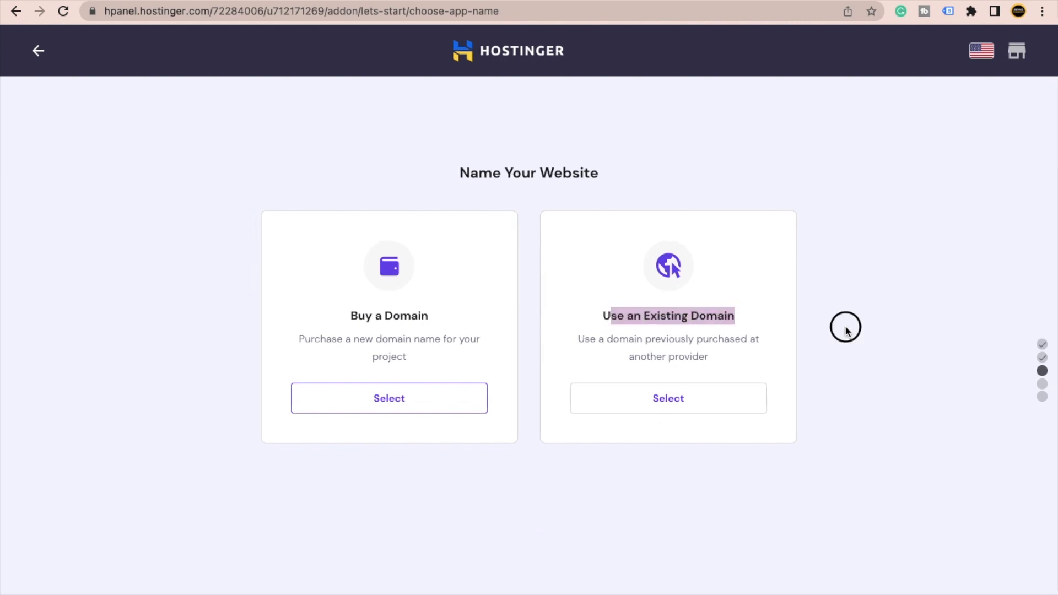
{"action": "left_click", "coordinate": [845, 329]}
{"action": "scroll", "coordinate": [842, 326], "scroll_direction": "up", "scroll_amount": 5}
{"action": "scroll", "coordinate": [475, 309], "scroll_direction": "down", "scroll_amount": 1}
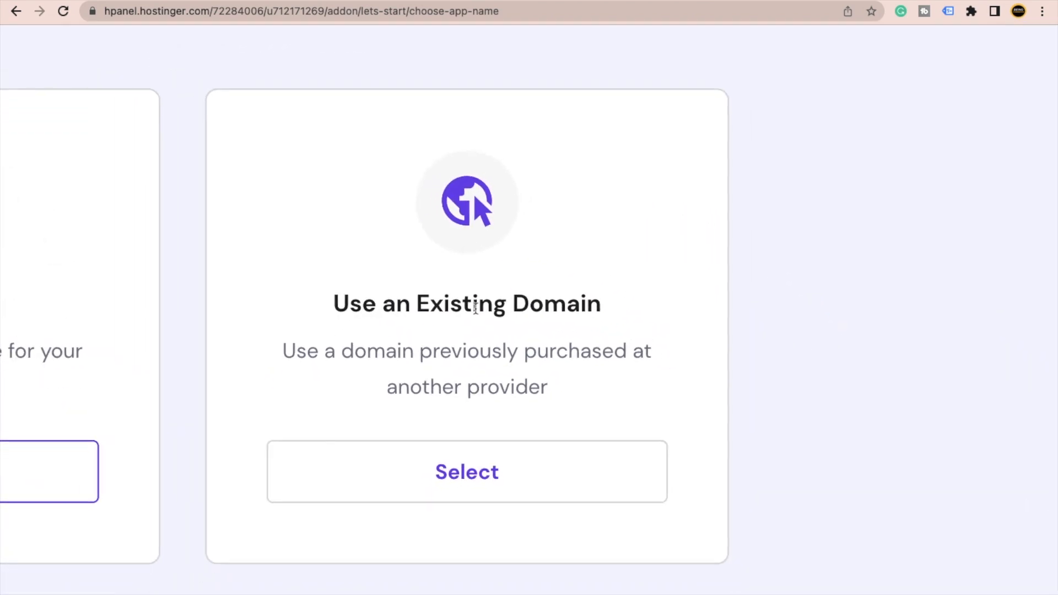
{"action": "left_click_drag", "start_coordinate": [335, 304], "coordinate": [602, 304]}
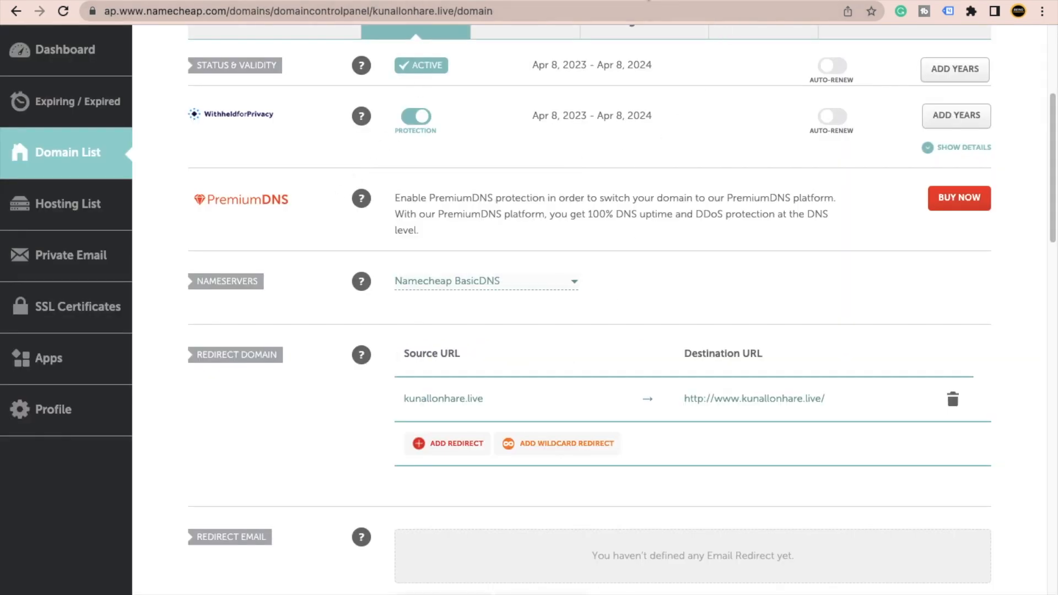
- Choose Use an Existing Domain and focus its domain name field
{"action": "left_click", "coordinate": [619, 7]}
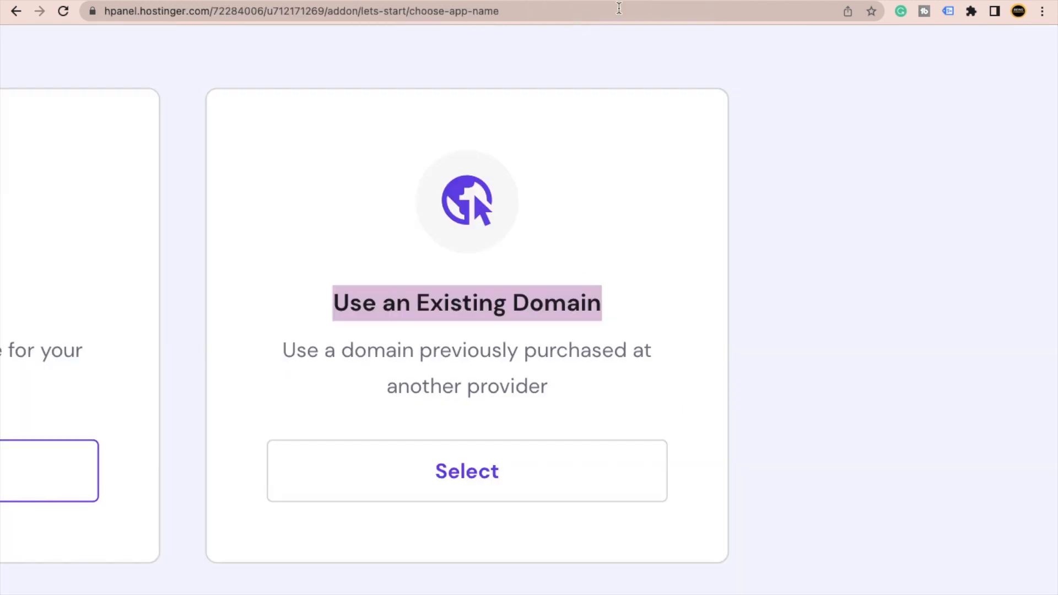
{"action": "left_click", "coordinate": [680, 290]}
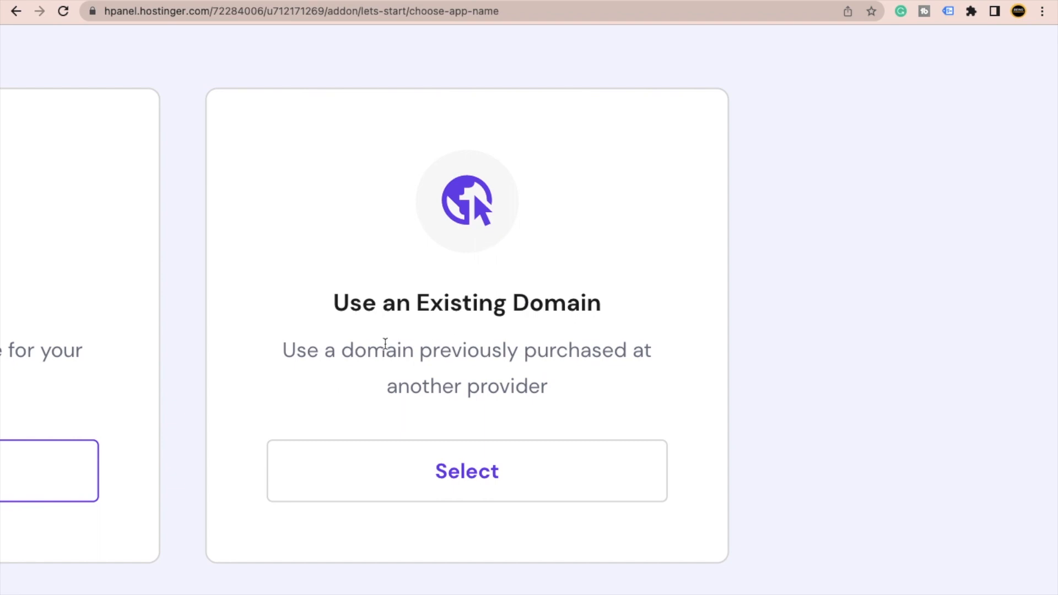
{"action": "left_click_drag", "start_coordinate": [333, 308], "coordinate": [602, 303]}
{"action": "left_click", "coordinate": [679, 305]}
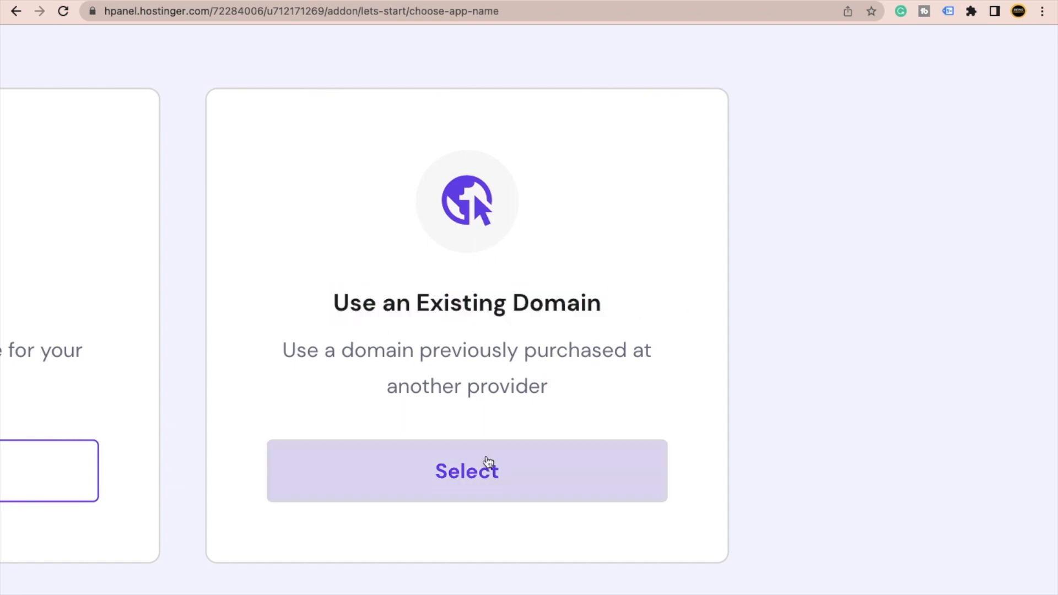
{"action": "left_click", "coordinate": [494, 474]}
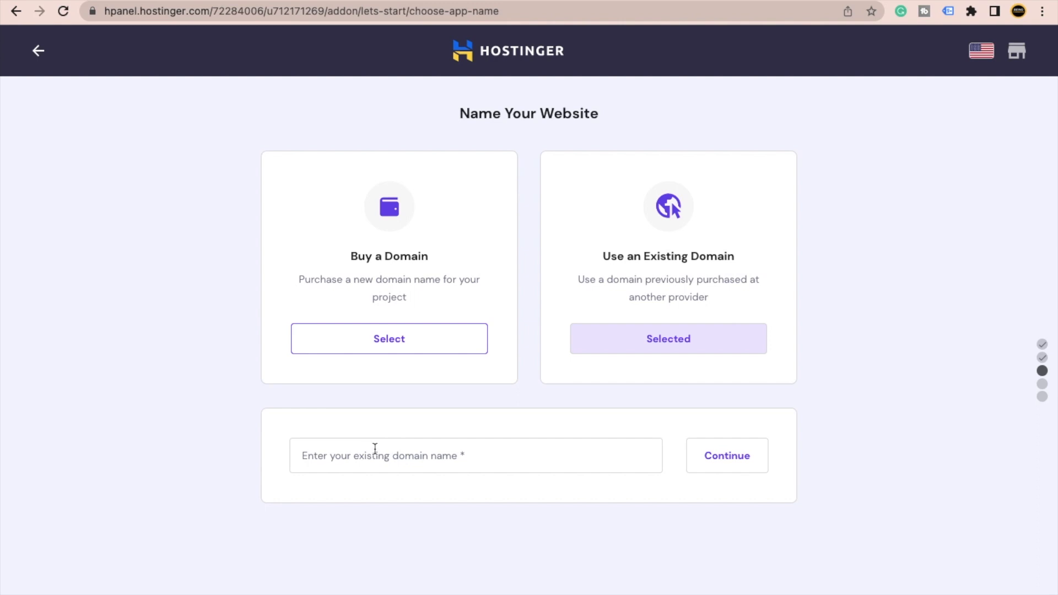
{"action": "left_click", "coordinate": [375, 448]}
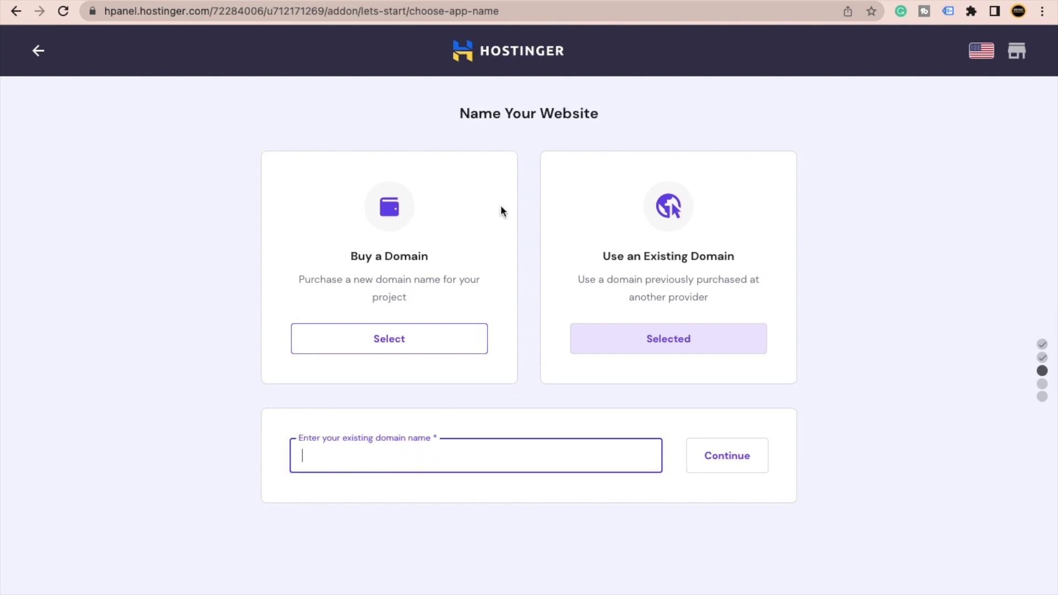
- On the Namecheap domain page, select the kunallonhare.live domain name to copy it
{"action": "left_click", "coordinate": [417, 1]}
{"action": "scroll", "coordinate": [433, 424], "scroll_direction": "up", "scroll_amount": 5}
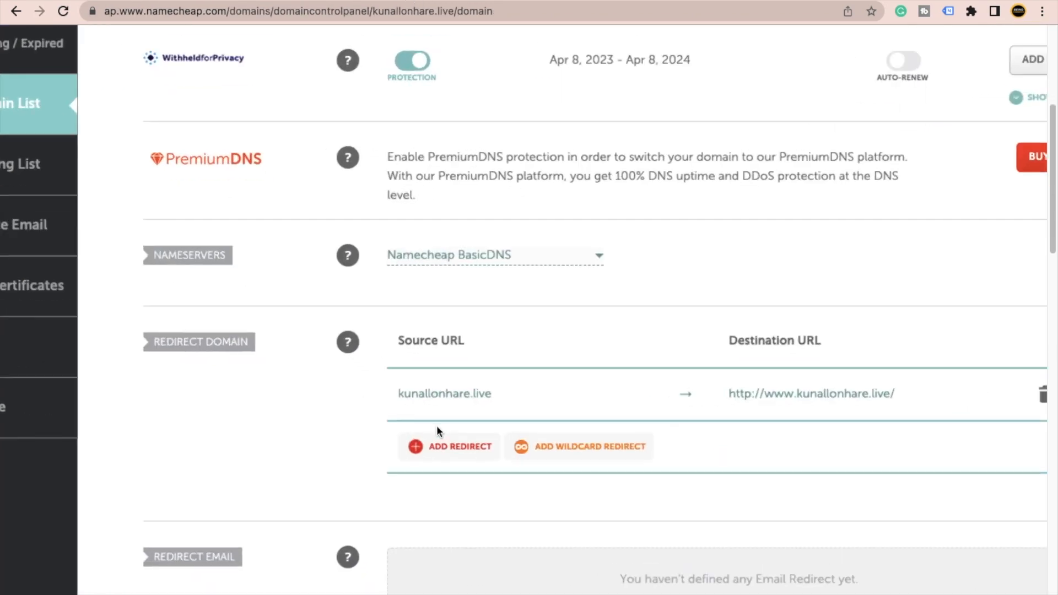
{"action": "right_click", "coordinate": [377, 371]}
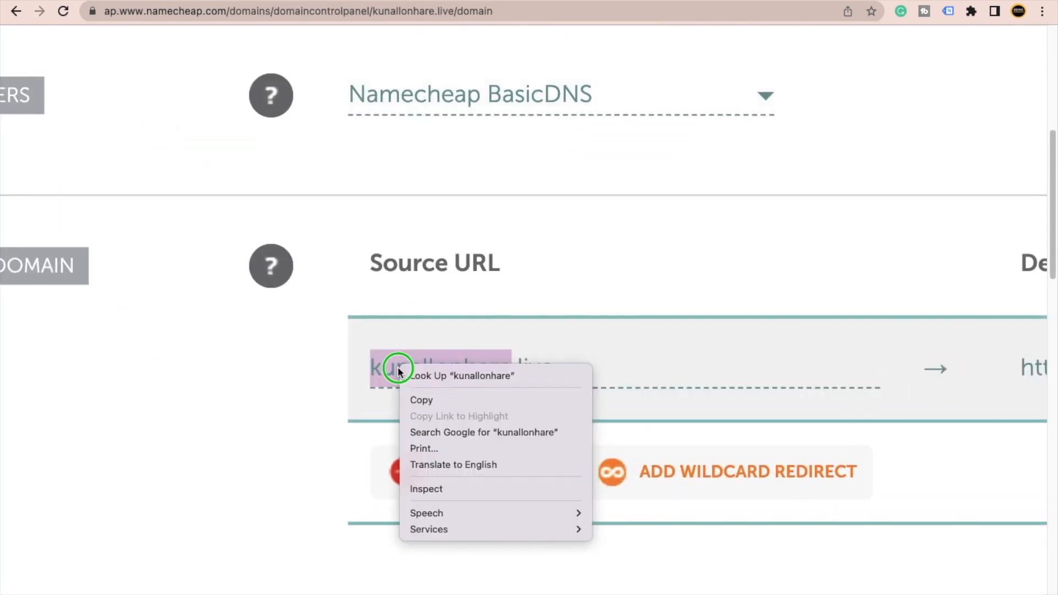
- Copy kunallonhare.live from Namecheap, paste it into Hostinger's existing domain field, and continue
{"action": "left_click", "coordinate": [289, 369]}
{"action": "scroll", "coordinate": [272, 367], "scroll_direction": "down", "scroll_amount": 5}
{"action": "scroll", "coordinate": [253, 379], "scroll_direction": "up", "scroll_amount": 6}
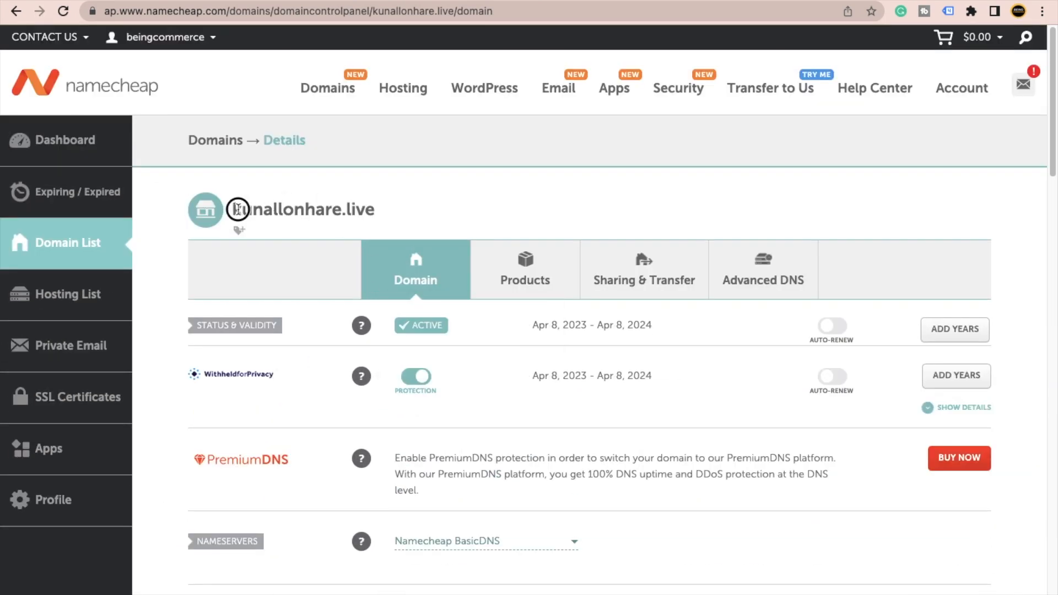
{"action": "left_click_drag", "start_coordinate": [231, 208], "coordinate": [378, 207]}
{"action": "right_click", "coordinate": [378, 207]}
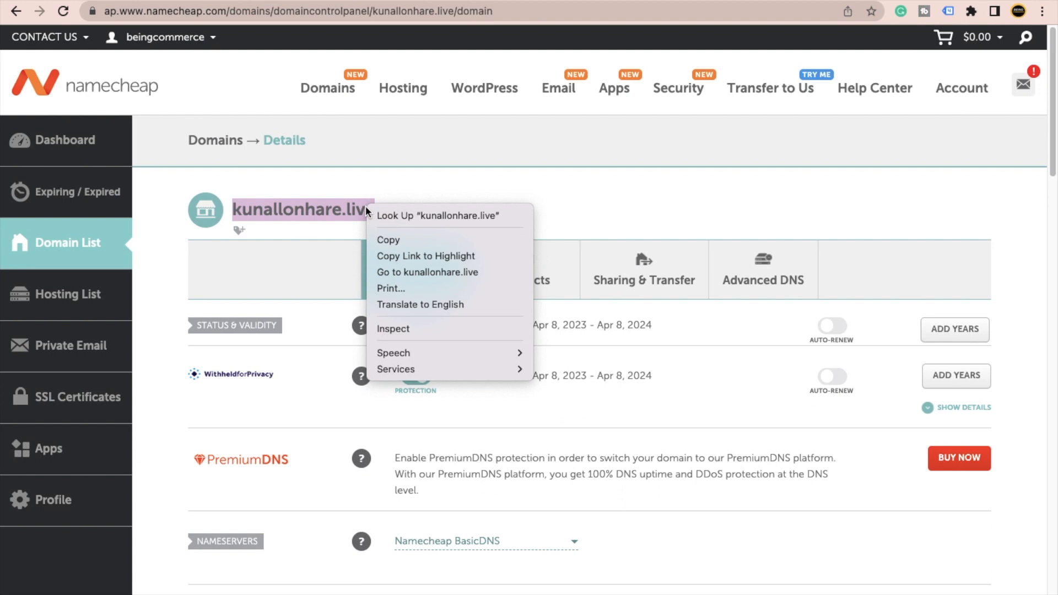
{"action": "left_click", "coordinate": [402, 239]}
{"action": "left_click", "coordinate": [606, 1]}
{"action": "right_click", "coordinate": [324, 462]}
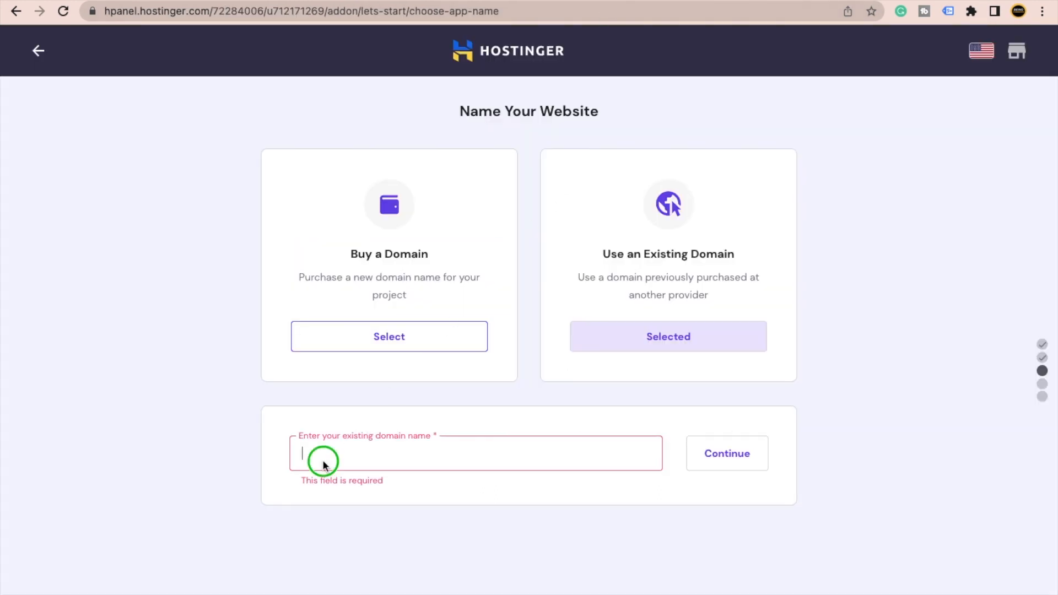
{"action": "left_click", "coordinate": [346, 516]}
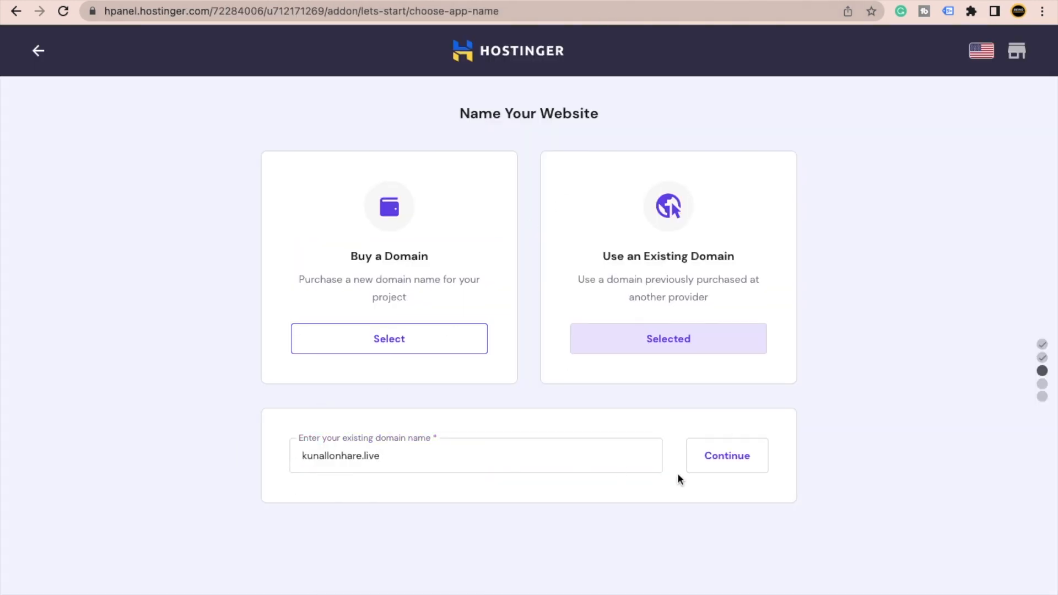
{"action": "left_click", "coordinate": [738, 466]}
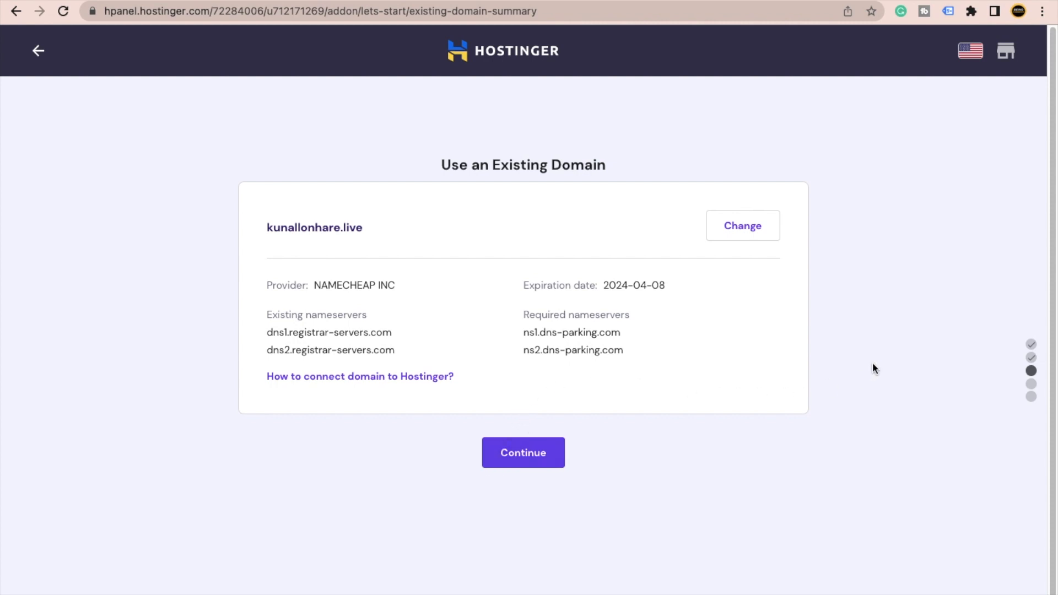
- Copy ns1.dns-parking.com from Hostinger's Required nameservers and return to Namecheap
{"action": "scroll", "coordinate": [827, 359], "scroll_direction": "up", "scroll_amount": 5}
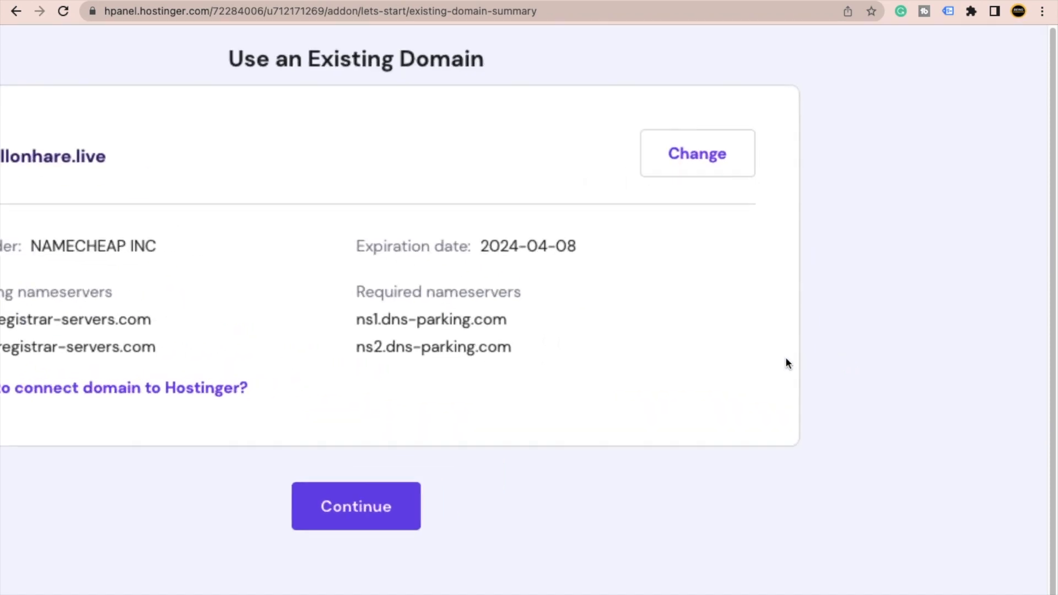
{"action": "scroll", "coordinate": [689, 356], "scroll_direction": "left", "scroll_amount": 2}
{"action": "scroll", "coordinate": [670, 349], "scroll_direction": "left", "scroll_amount": 3}
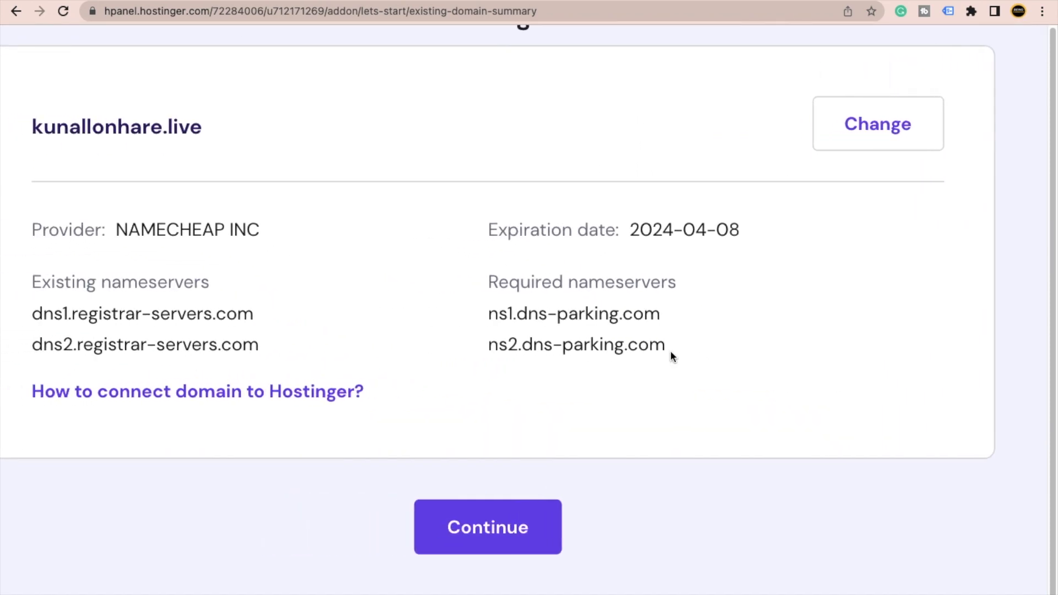
{"action": "scroll", "coordinate": [670, 350], "scroll_direction": "up", "scroll_amount": 1}
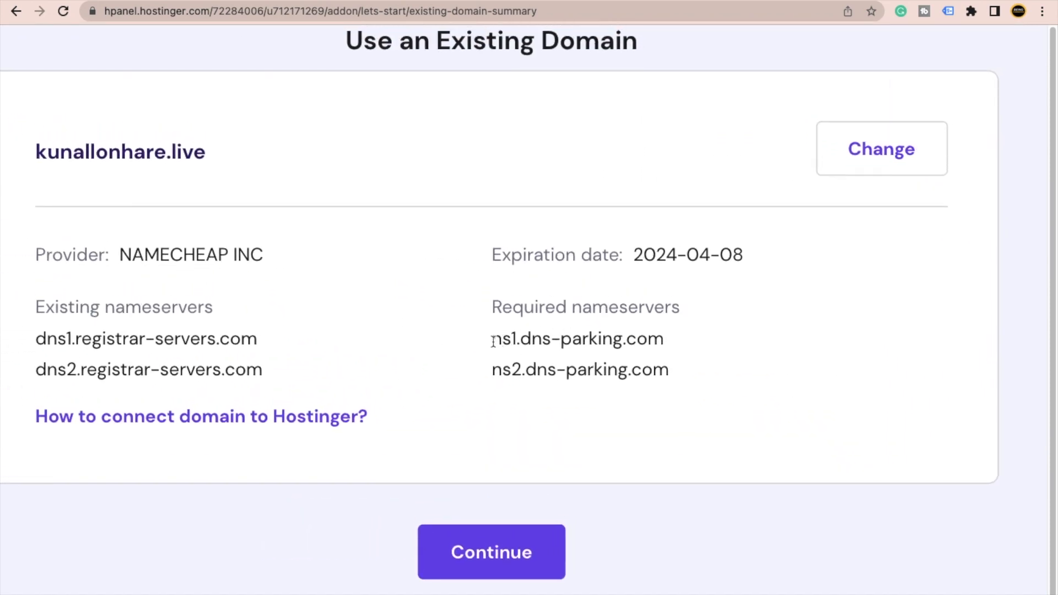
{"action": "left_click_drag", "start_coordinate": [495, 341], "coordinate": [666, 341]}
{"action": "right_click", "coordinate": [607, 342]}
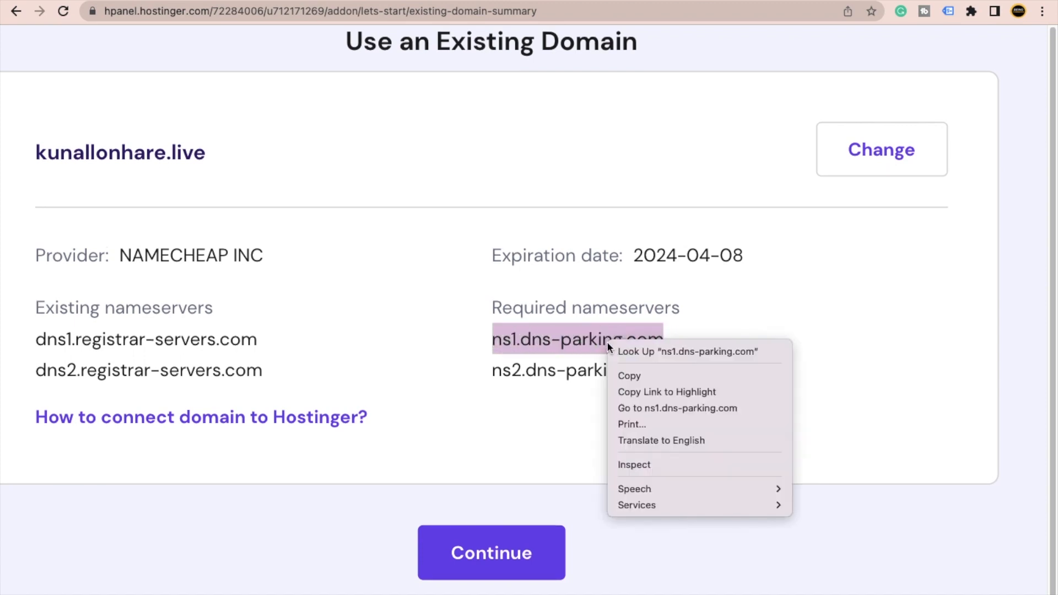
{"action": "left_click", "coordinate": [645, 376]}
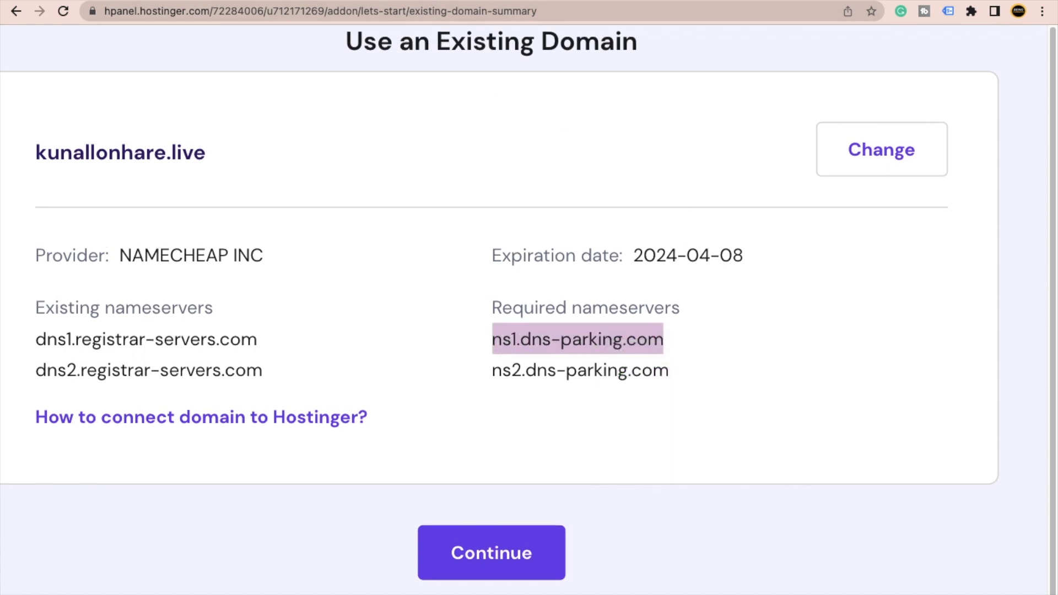
{"action": "key", "text": "ctrl+Tab"}
{"action": "left_click", "coordinate": [321, 402]}
- From Namecheap's Domain List, open the Manage page for kunallonhare.live
{"action": "scroll", "coordinate": [324, 415], "scroll_direction": "down", "scroll_amount": 6}
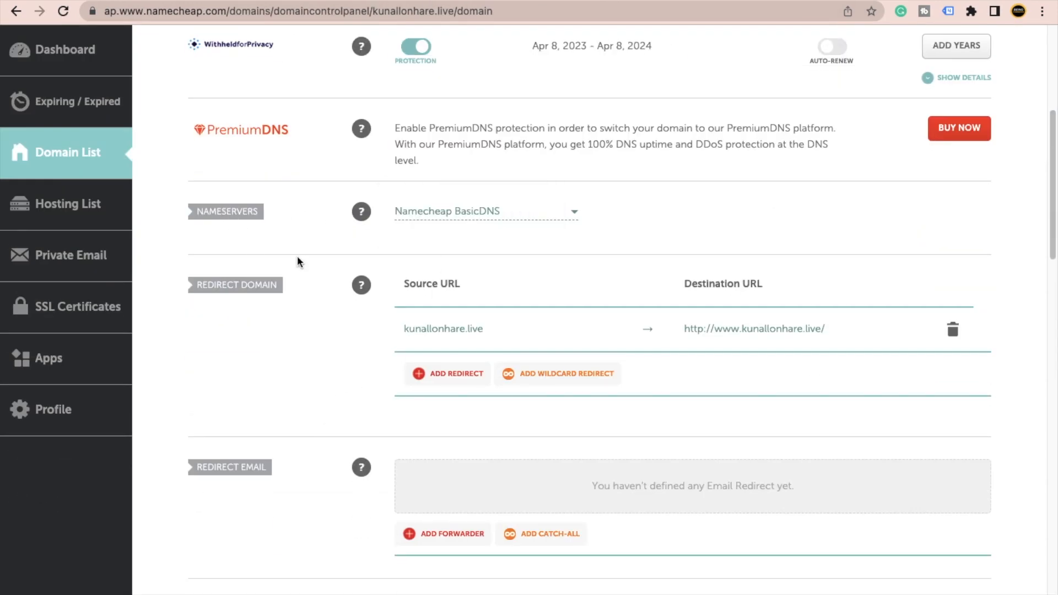
{"action": "scroll", "coordinate": [217, 228], "scroll_direction": "up", "scroll_amount": 6}
{"action": "mouse_move", "coordinate": [962, 89]}
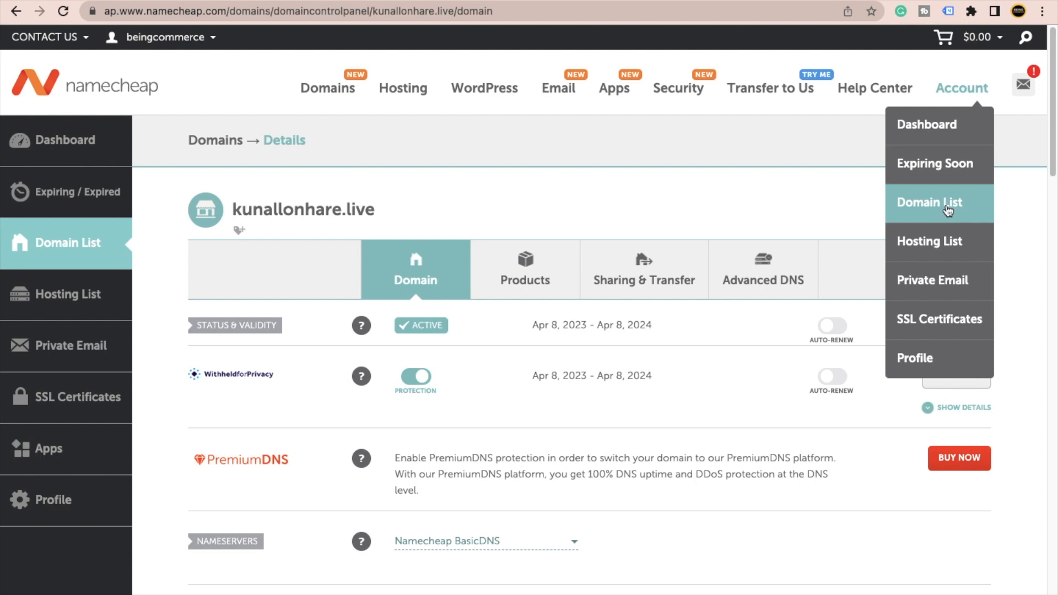
{"action": "left_click", "coordinate": [939, 209]}
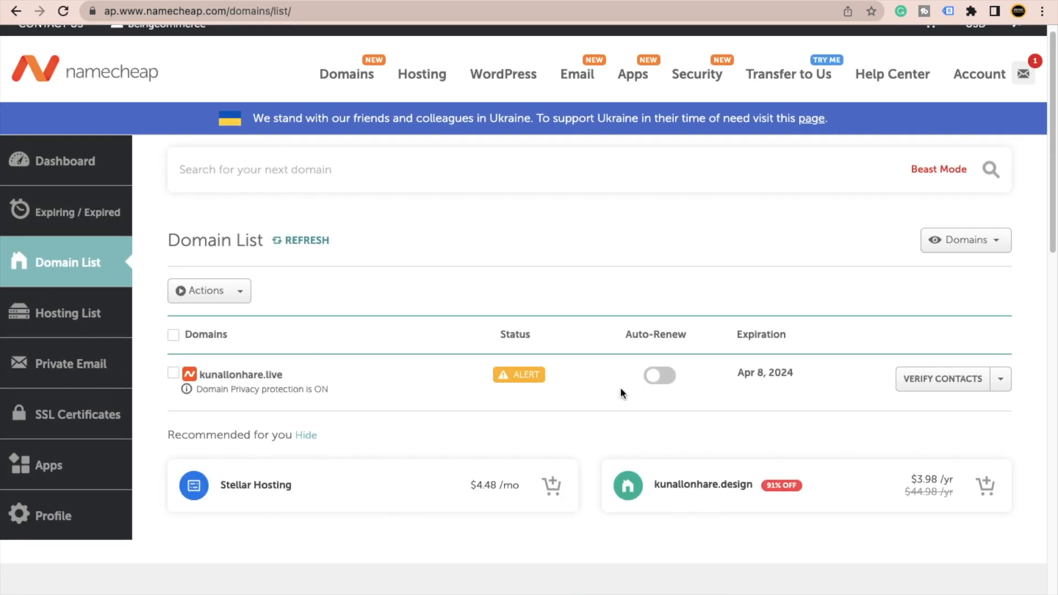
{"action": "left_click", "coordinate": [173, 374]}
{"action": "left_click", "coordinate": [173, 374]}
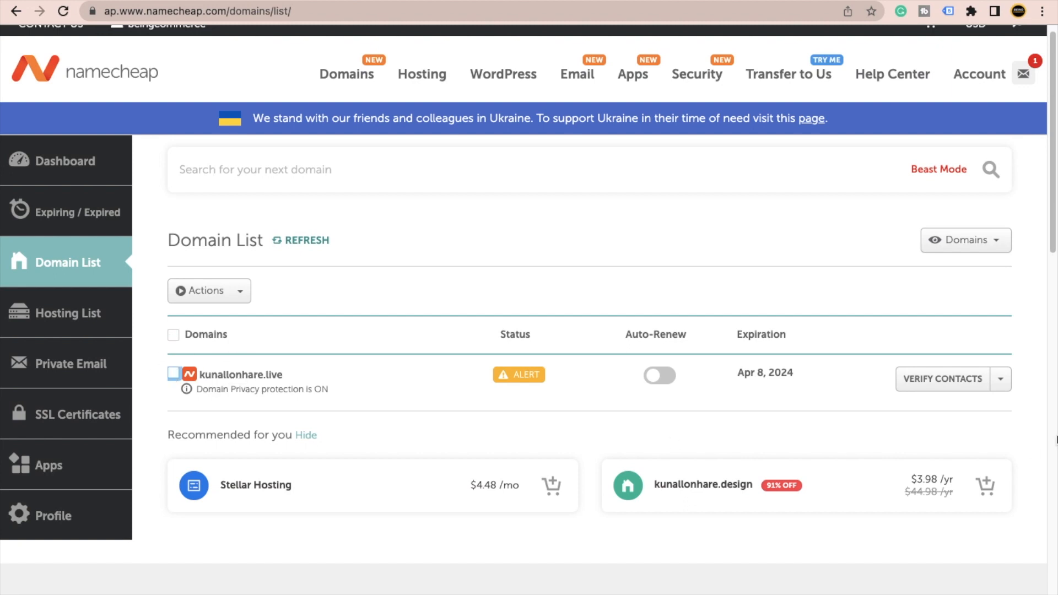
{"action": "left_click", "coordinate": [1001, 380]}
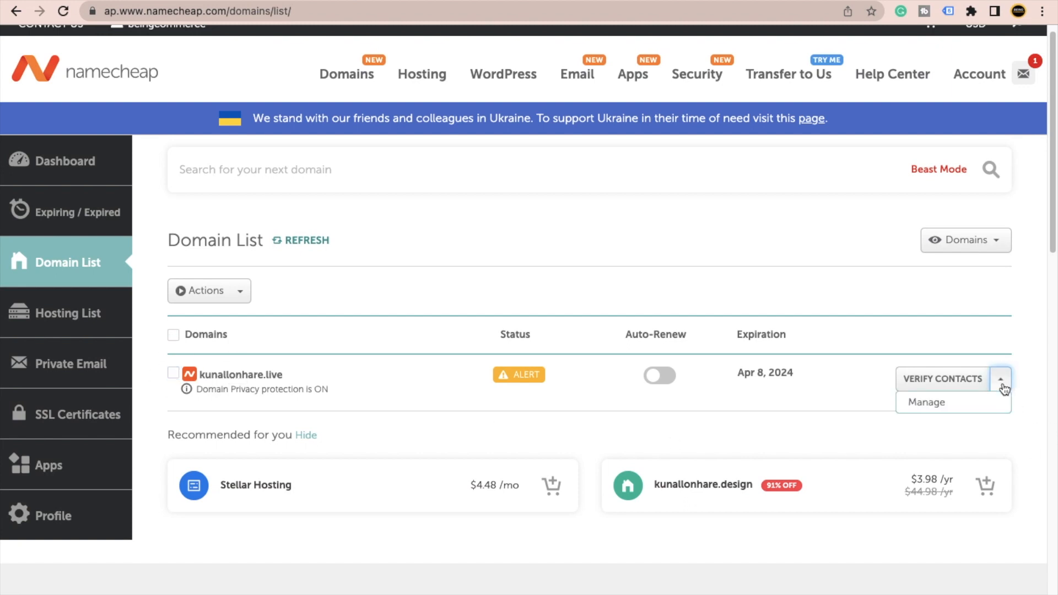
{"action": "left_click", "coordinate": [941, 409]}
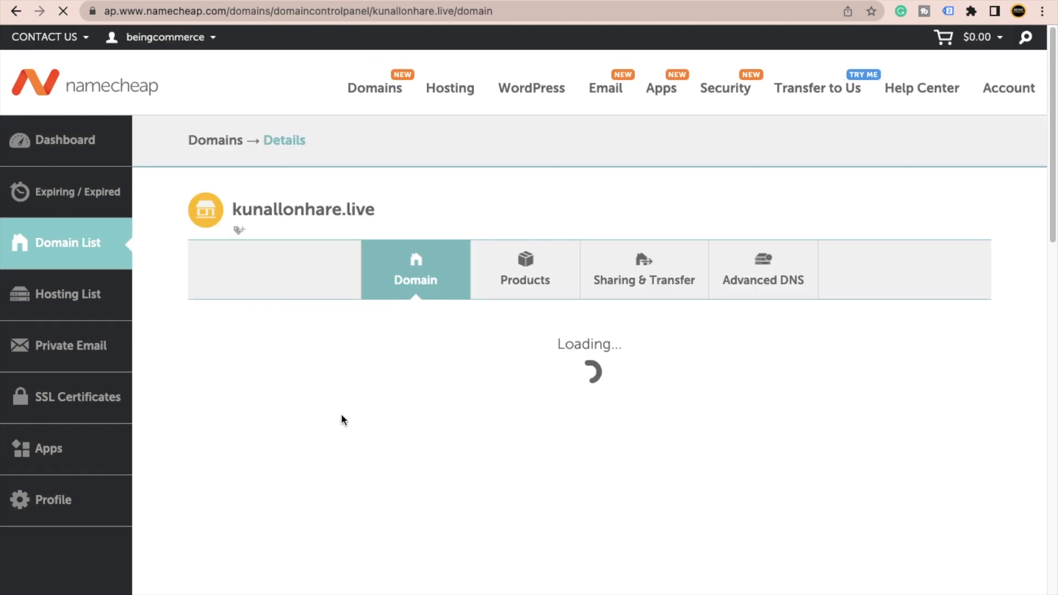
{"action": "scroll", "coordinate": [340, 413], "scroll_direction": "down", "scroll_amount": 3}
{"action": "scroll", "coordinate": [340, 414], "scroll_direction": "down", "scroll_amount": 1}
- Switch kunallonhare.live's nameserver type to Custom DNS
{"action": "left_click", "coordinate": [456, 328]}
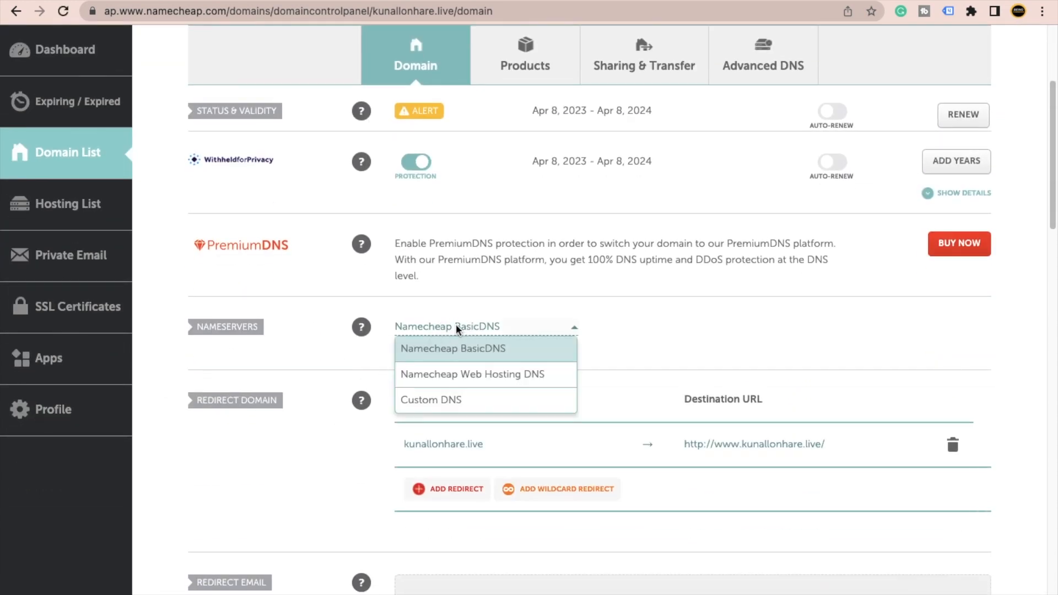
{"action": "left_click", "coordinate": [451, 401]}
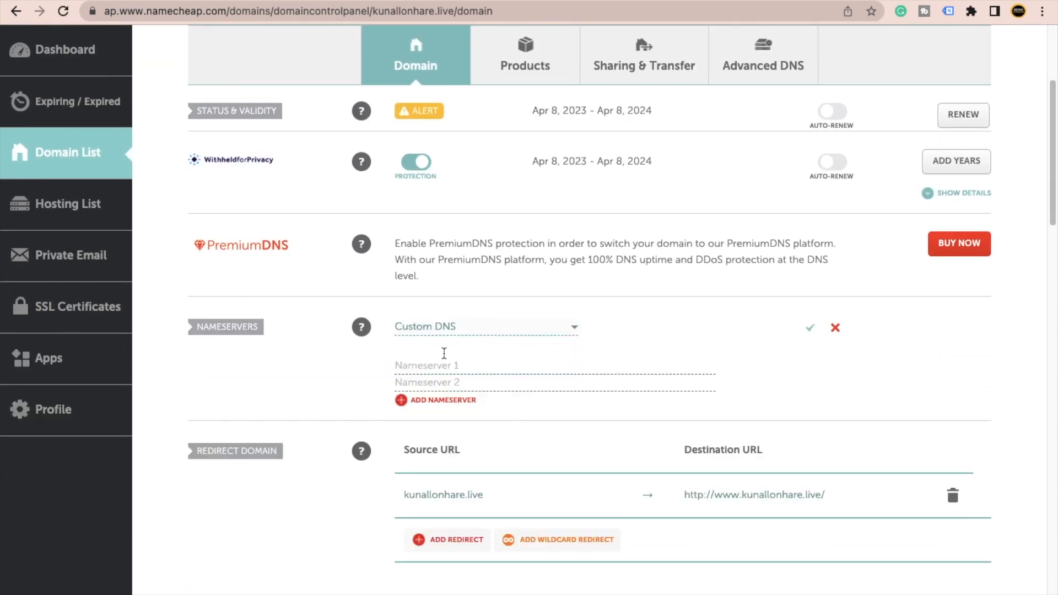
{"action": "left_click", "coordinate": [445, 329]}
{"action": "left_click", "coordinate": [439, 399]}
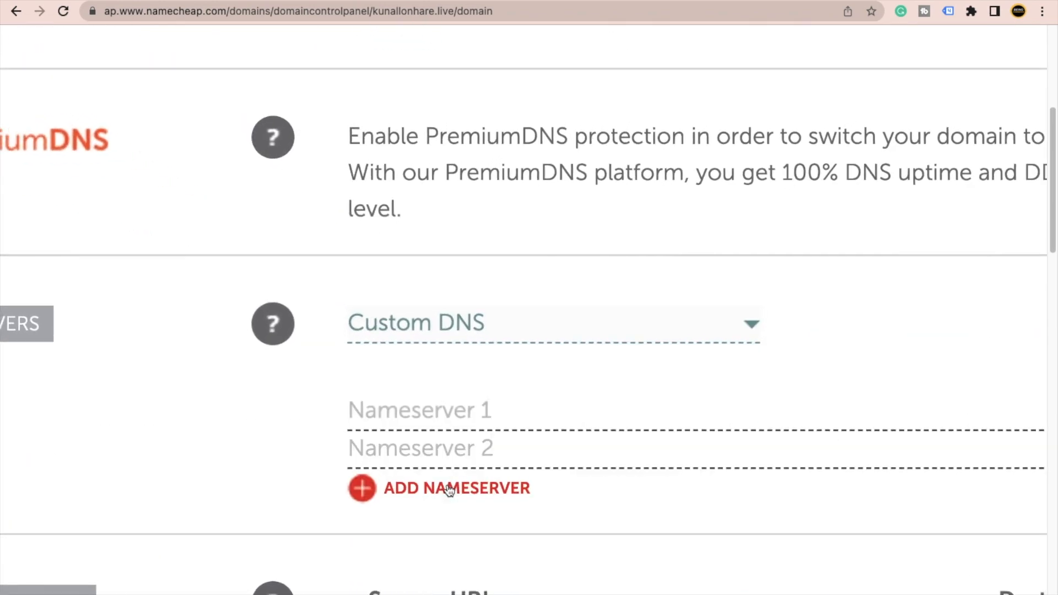
{"action": "left_click", "coordinate": [422, 368]}
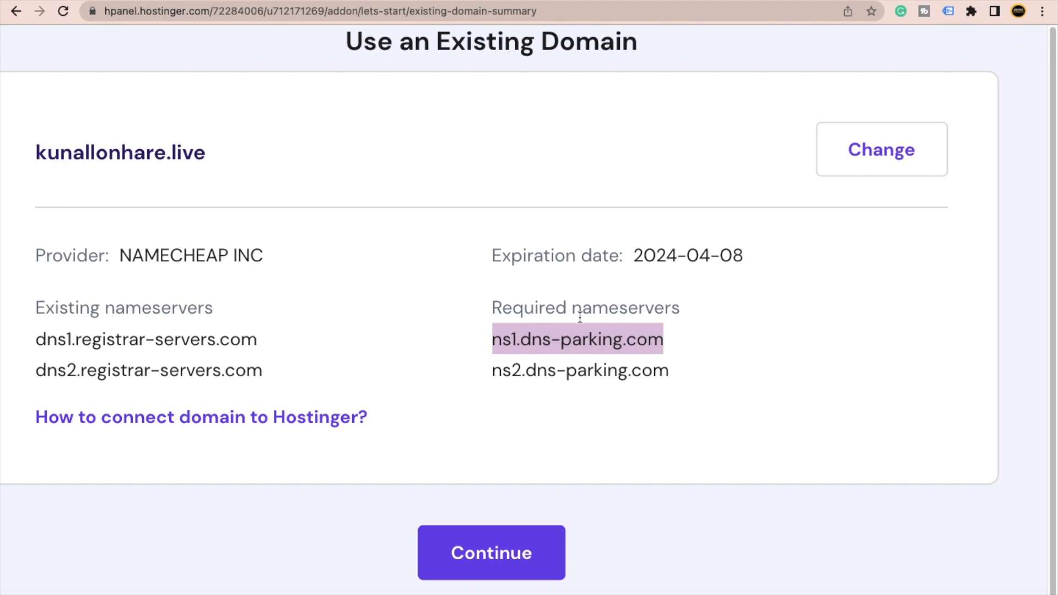
- Copy ns1.dns-parking.com from Hostinger into Nameserver 1
{"action": "left_click", "coordinate": [515, 339]}
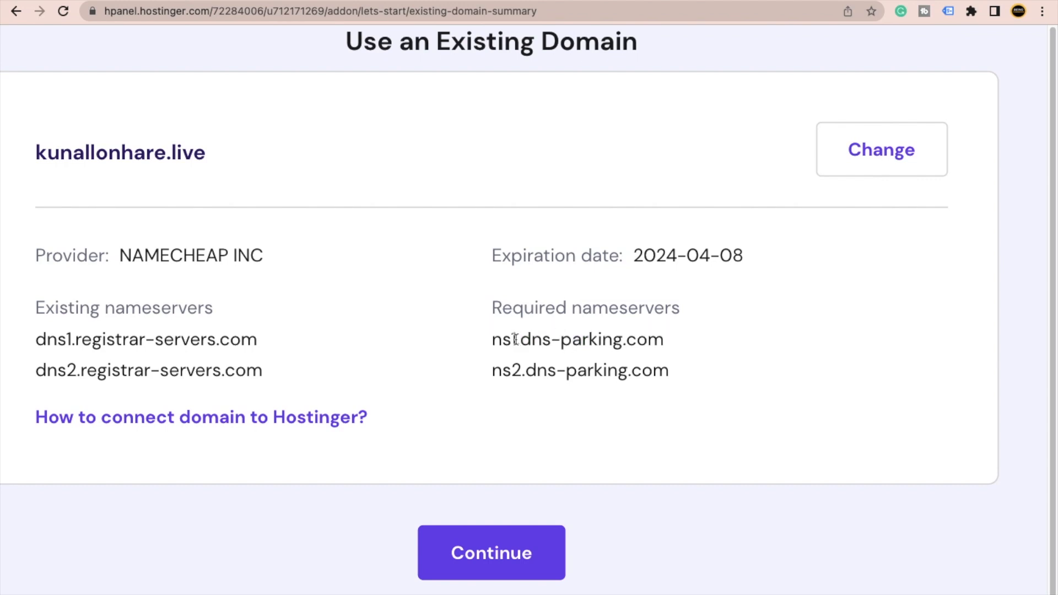
{"action": "left_click_drag", "start_coordinate": [493, 339], "coordinate": [671, 338]}
{"action": "right_click", "coordinate": [630, 339]}
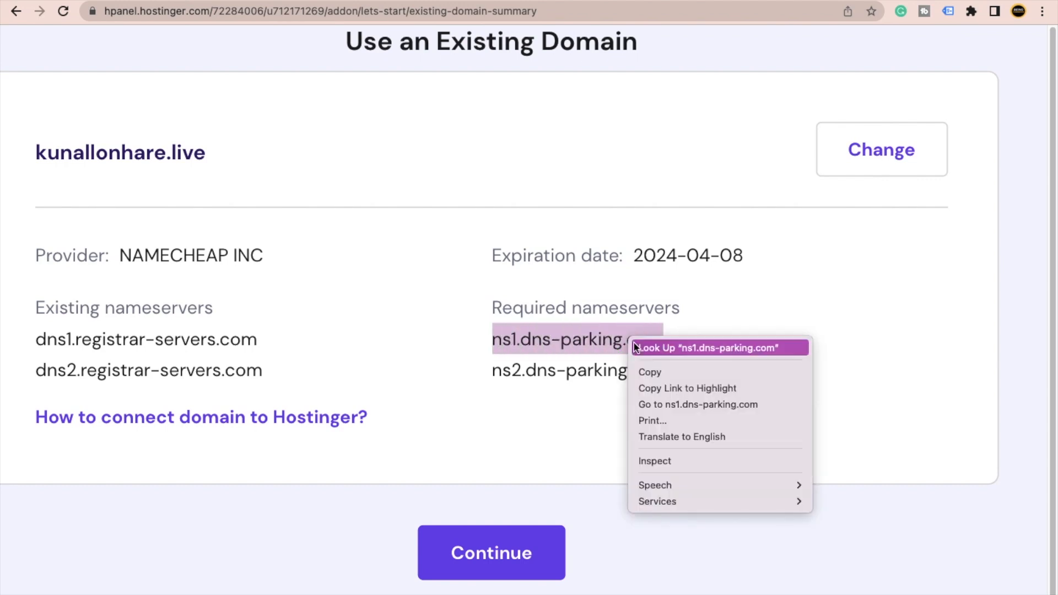
{"action": "left_click", "coordinate": [664, 372]}
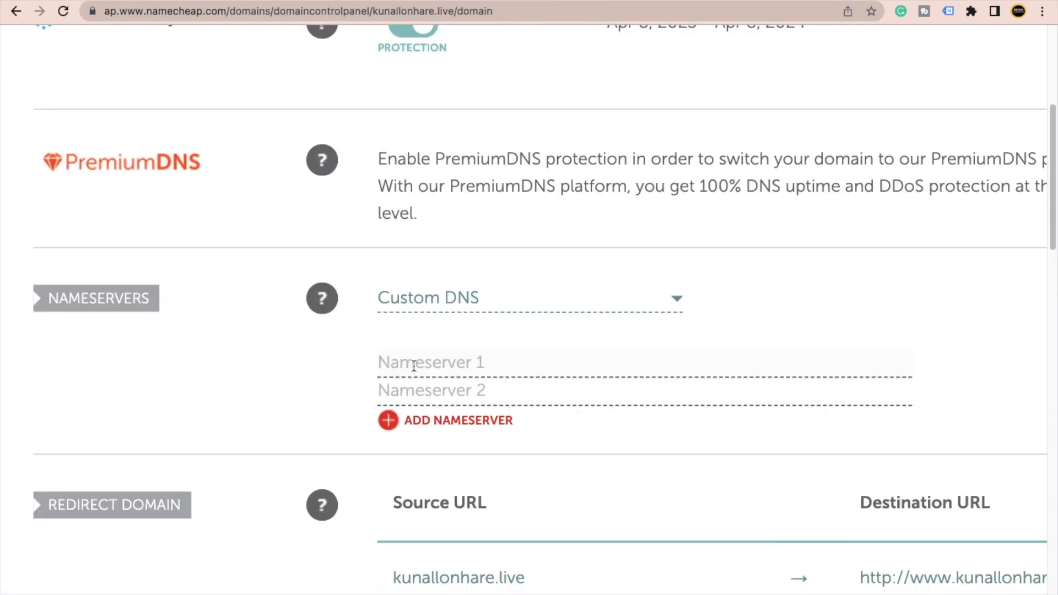
{"action": "right_click", "coordinate": [414, 366]}
{"action": "left_click", "coordinate": [436, 471]}
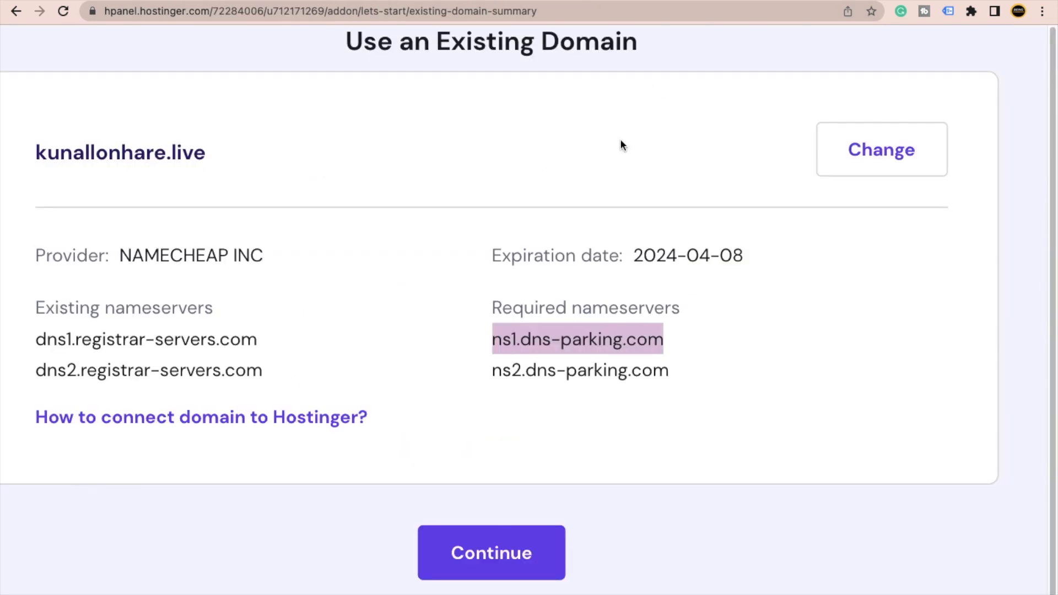
- Copy ns2.dns-parking.com from Hostinger into Nameserver 2
{"action": "left_click_drag", "start_coordinate": [493, 371], "coordinate": [662, 371]}
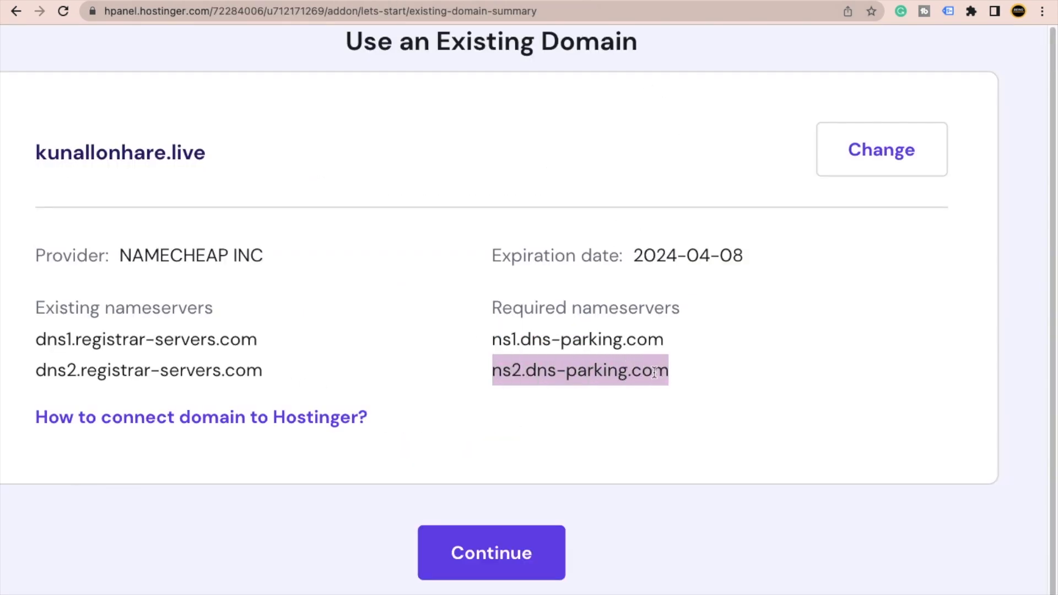
{"action": "right_click", "coordinate": [621, 375]}
{"action": "left_click", "coordinate": [640, 401]}
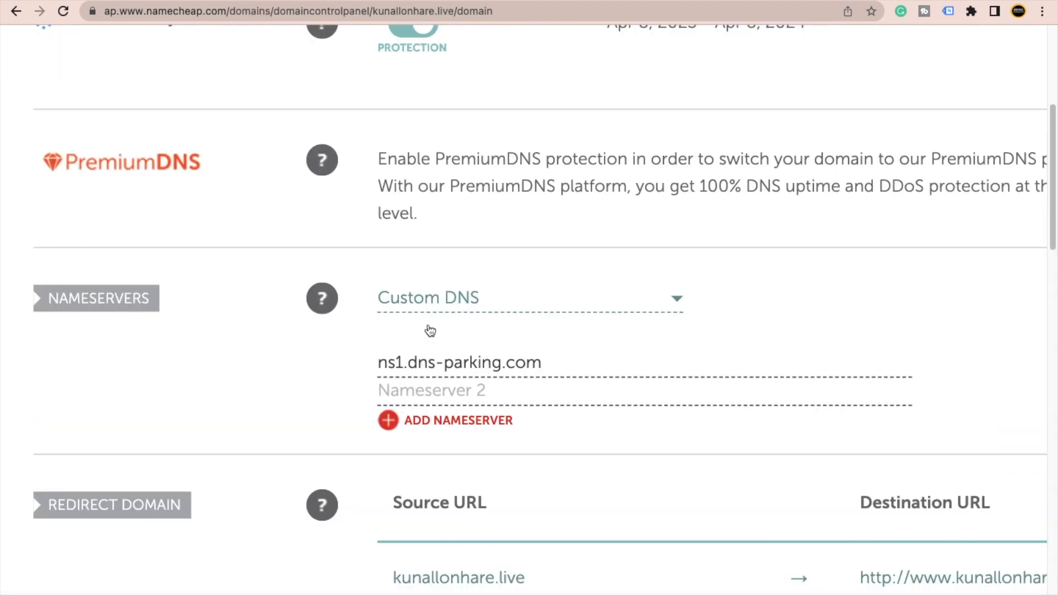
{"action": "right_click", "coordinate": [405, 390]}
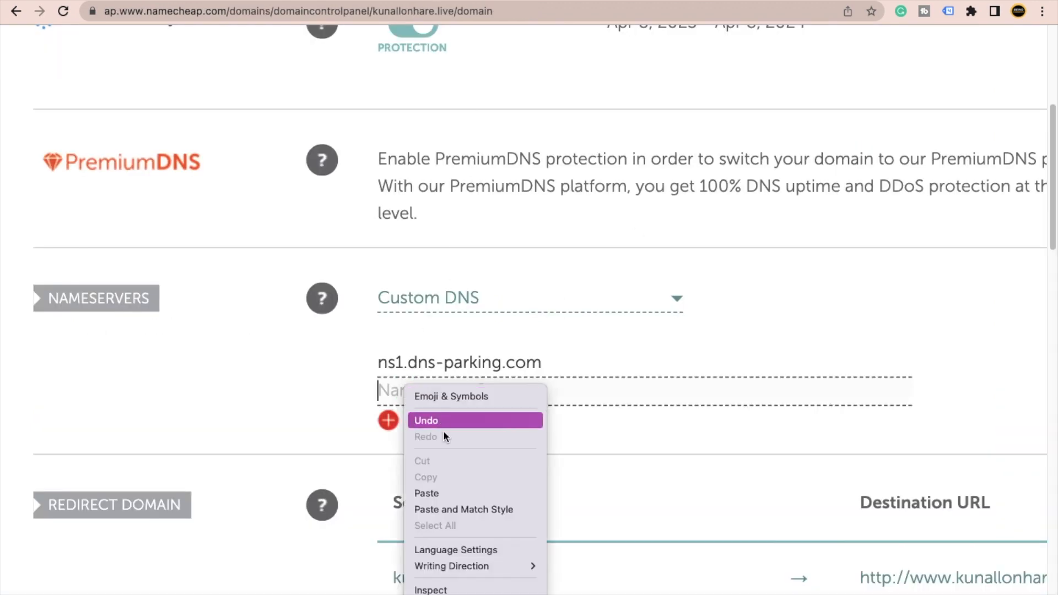
{"action": "left_click", "coordinate": [456, 491]}
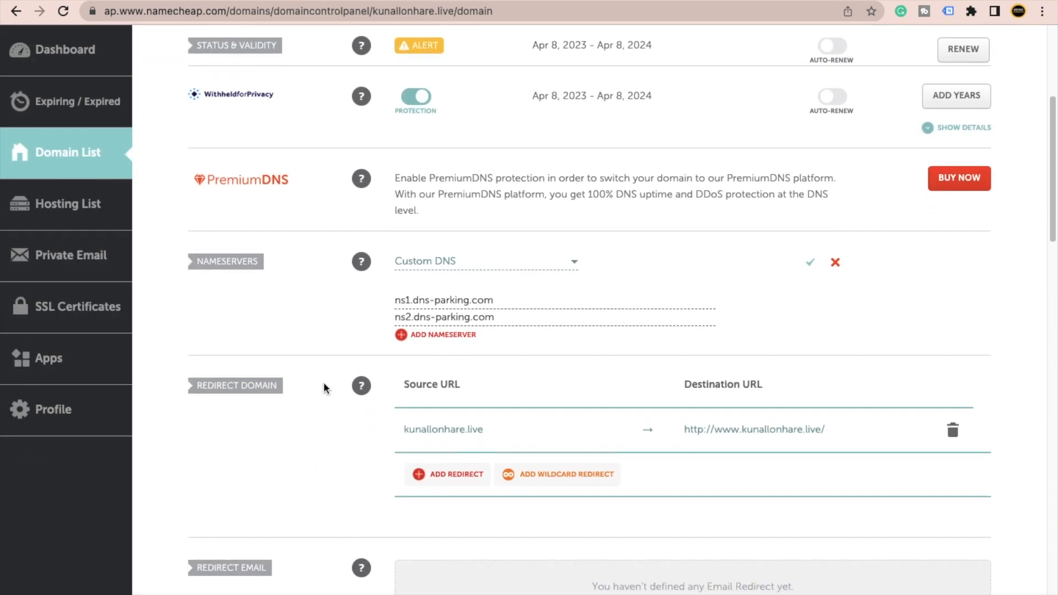
- Save the Custom DNS nameservers ns1 and ns2.dns-parking.com for kunallonhare.live
{"action": "scroll", "coordinate": [324, 382], "scroll_direction": "down", "scroll_amount": 20}
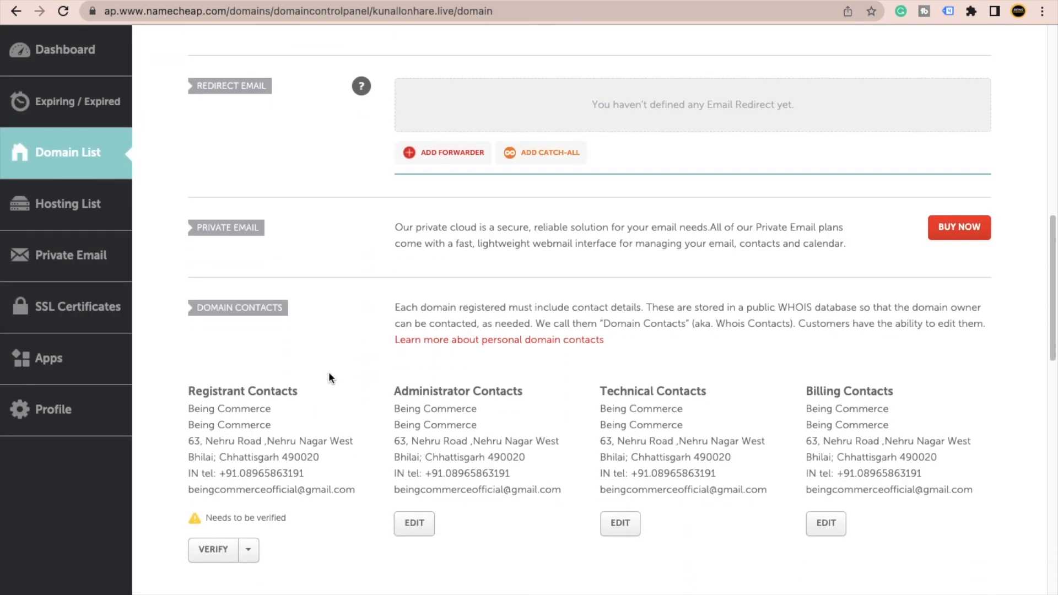
{"action": "scroll", "coordinate": [495, 272], "scroll_direction": "up", "scroll_amount": 7}
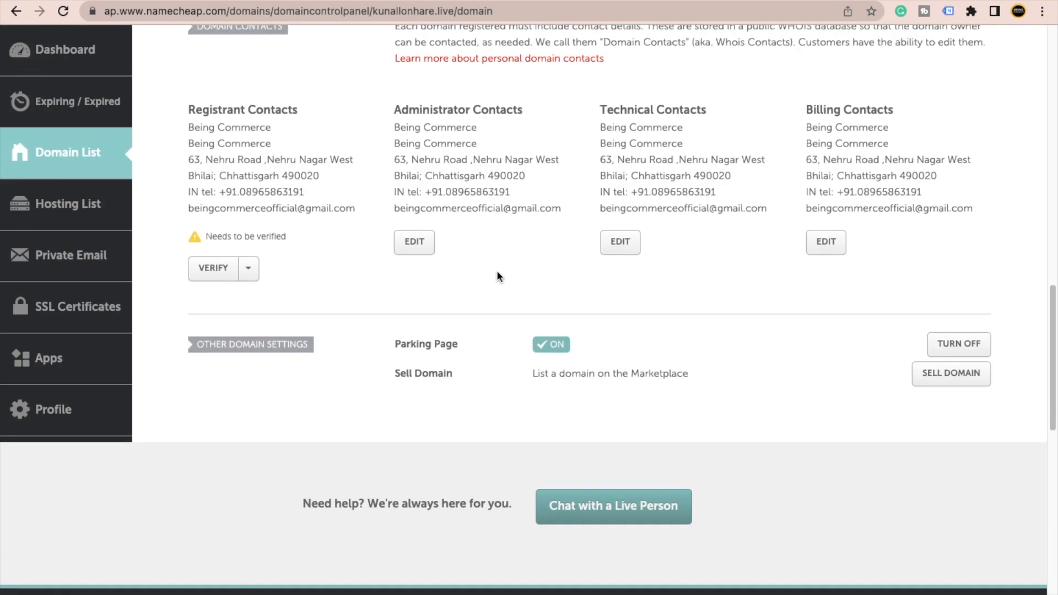
{"action": "scroll", "coordinate": [485, 302], "scroll_direction": "up", "scroll_amount": 12}
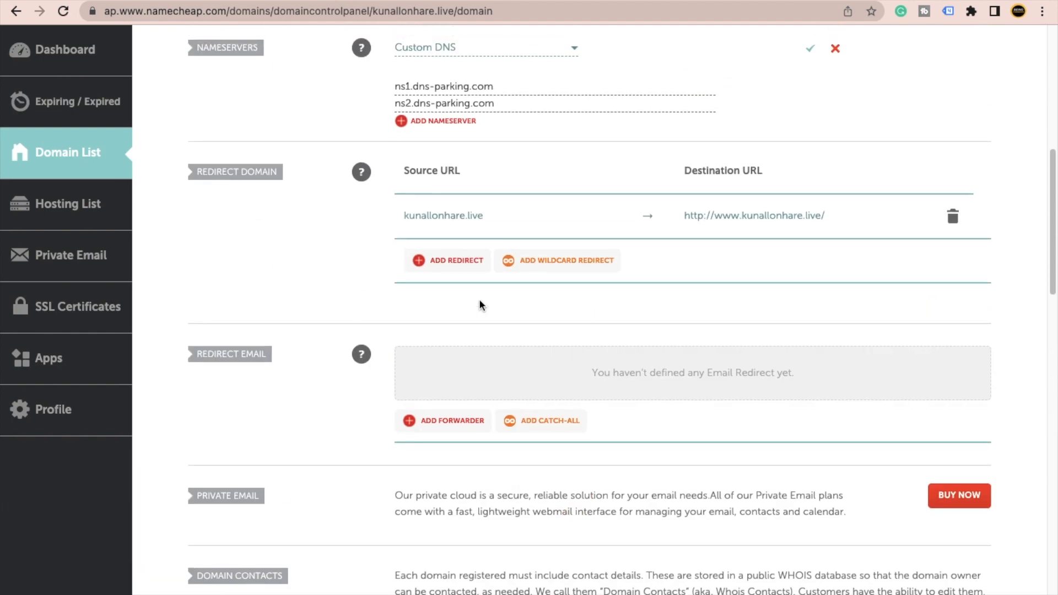
{"action": "scroll", "coordinate": [479, 304], "scroll_direction": "up", "scroll_amount": 5}
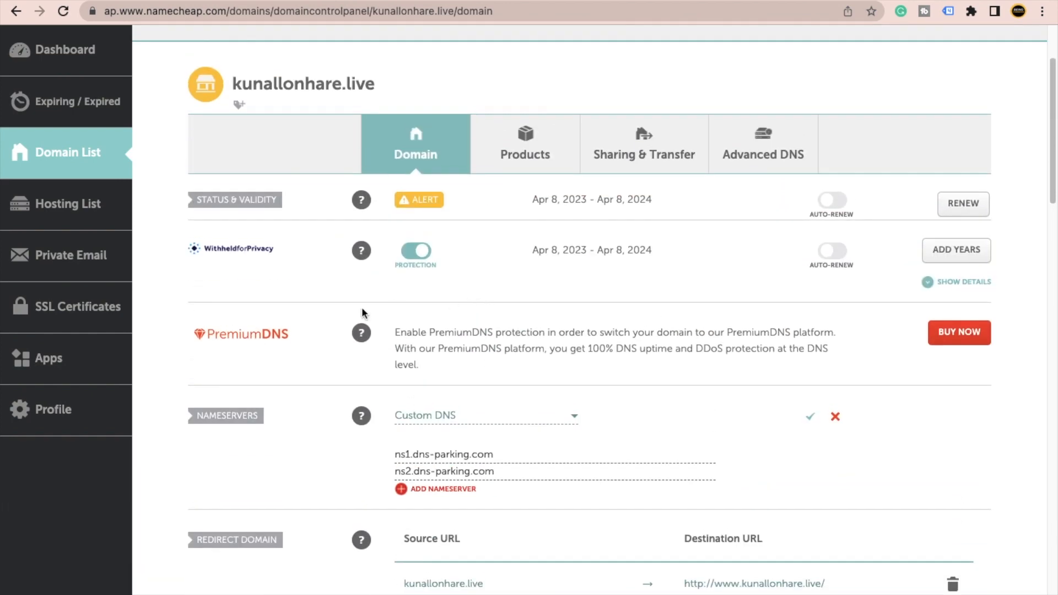
{"action": "scroll", "coordinate": [347, 353], "scroll_direction": "down", "scroll_amount": 2}
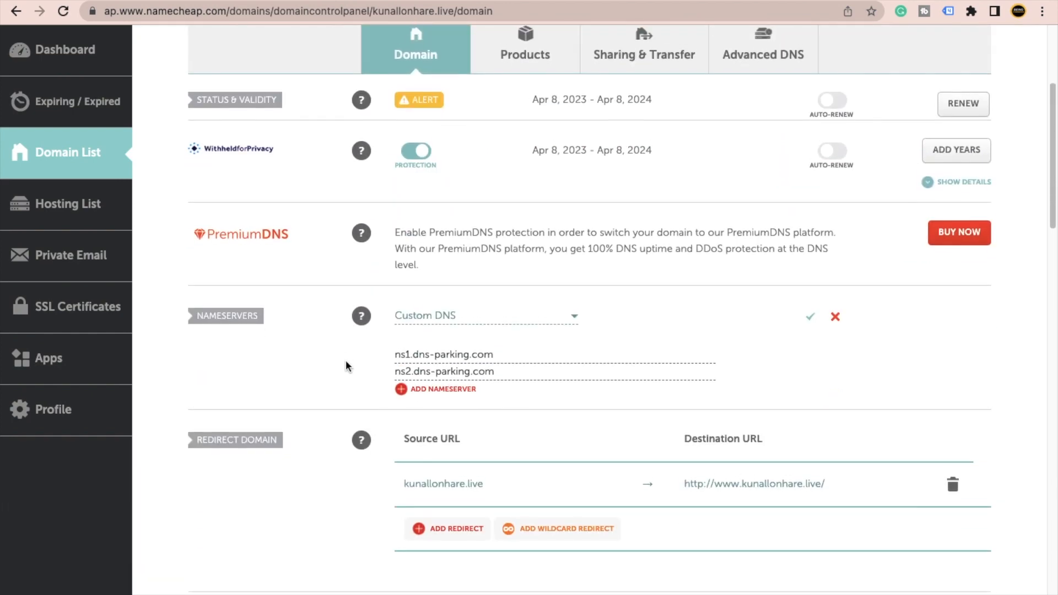
{"action": "scroll", "coordinate": [345, 360], "scroll_direction": "up", "scroll_amount": 3}
{"action": "scroll", "coordinate": [346, 359], "scroll_direction": "up", "scroll_amount": 3}
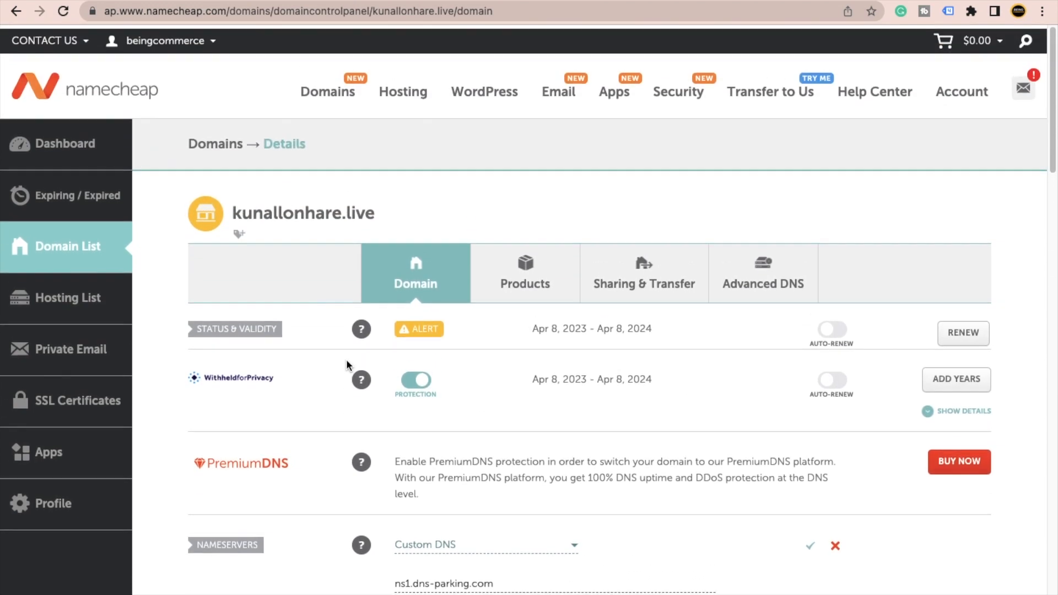
{"action": "scroll", "coordinate": [346, 359], "scroll_direction": "down", "scroll_amount": 5}
{"action": "scroll", "coordinate": [346, 360], "scroll_direction": "down", "scroll_amount": 6}
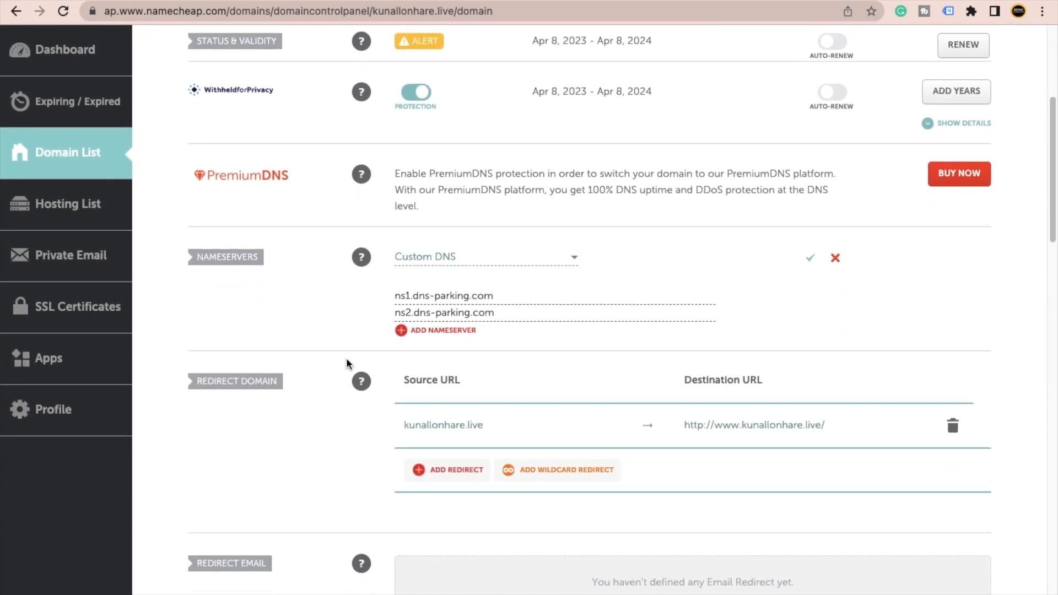
{"action": "scroll", "coordinate": [347, 359], "scroll_direction": "down", "scroll_amount": 7}
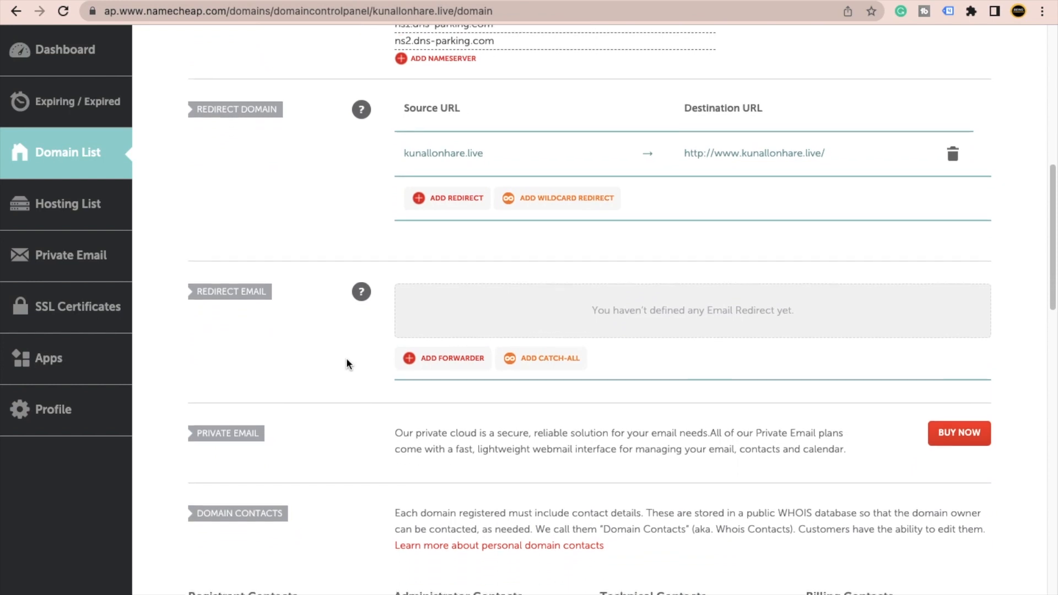
{"action": "scroll", "coordinate": [346, 362], "scroll_direction": "down", "scroll_amount": 2}
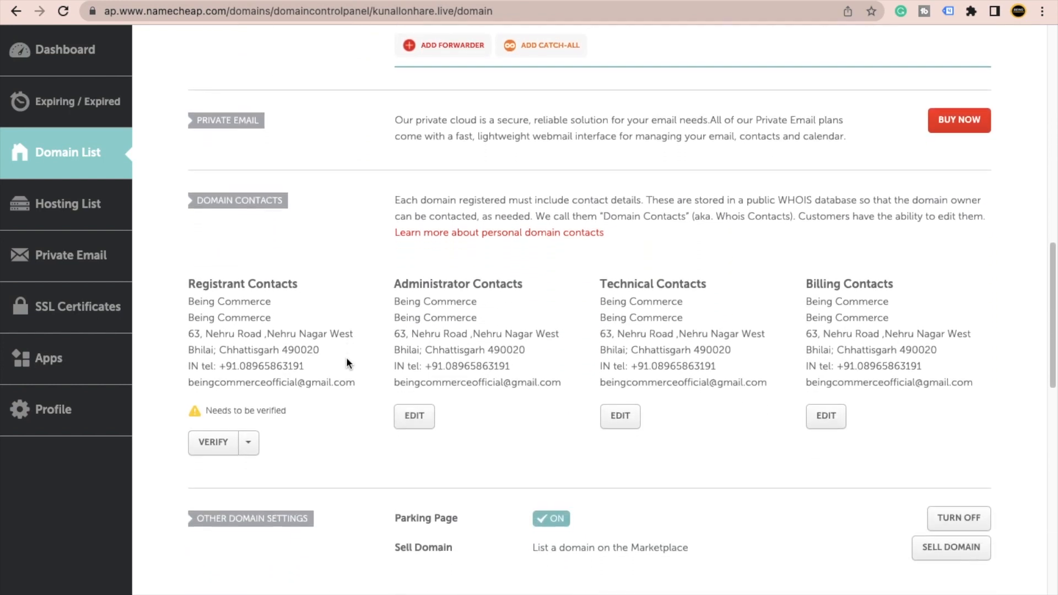
{"action": "scroll", "coordinate": [347, 362], "scroll_direction": "down", "scroll_amount": 2}
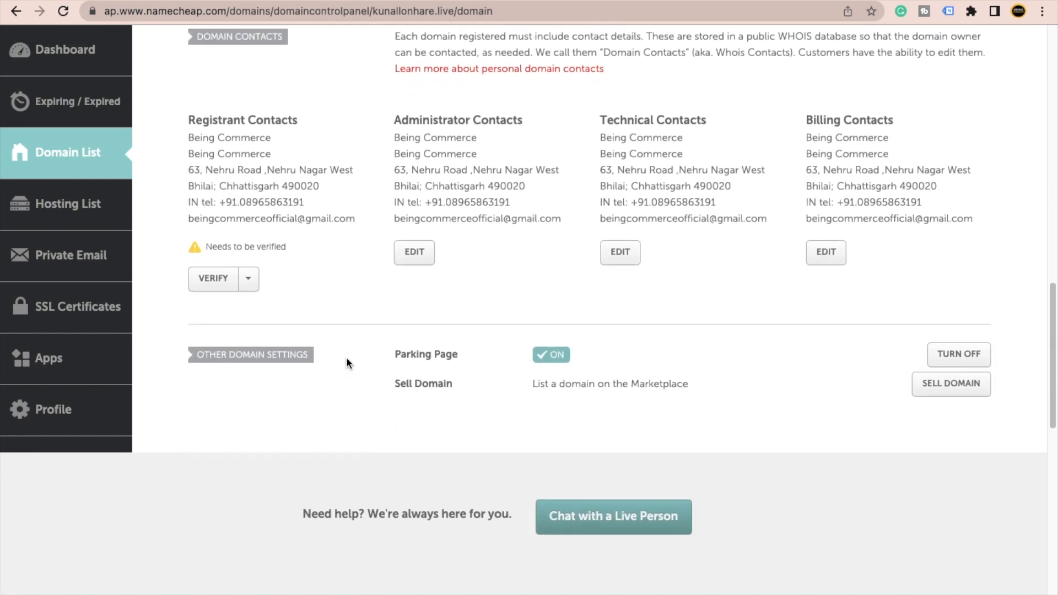
{"action": "scroll", "coordinate": [560, 377], "scroll_direction": "up", "scroll_amount": 5}
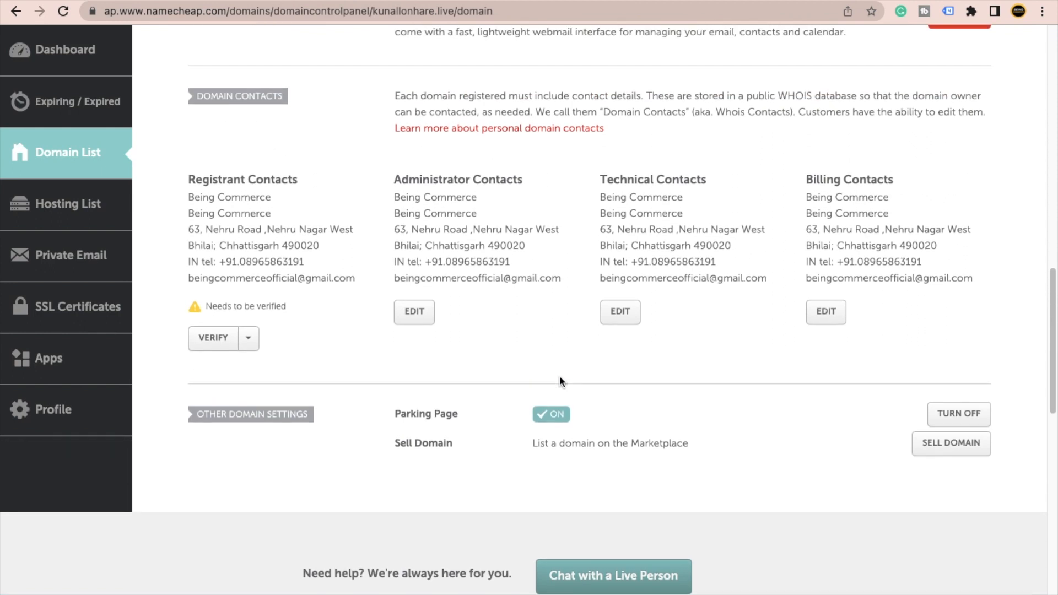
{"action": "scroll", "coordinate": [560, 381], "scroll_direction": "up", "scroll_amount": 5}
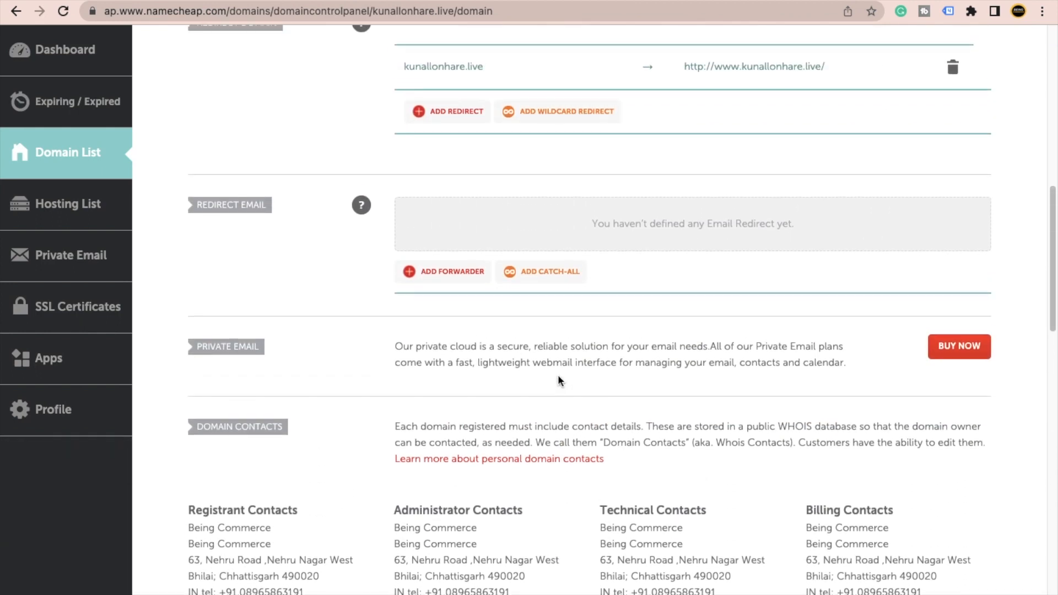
{"action": "scroll", "coordinate": [557, 379], "scroll_direction": "up", "scroll_amount": 3}
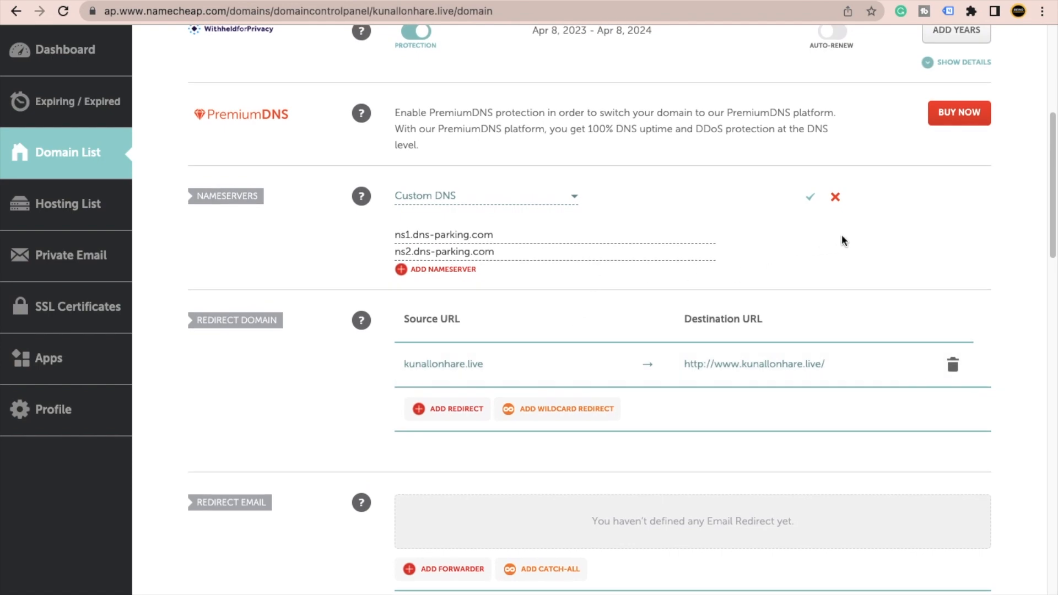
{"action": "scroll", "coordinate": [829, 226], "scroll_direction": "up", "scroll_amount": 5}
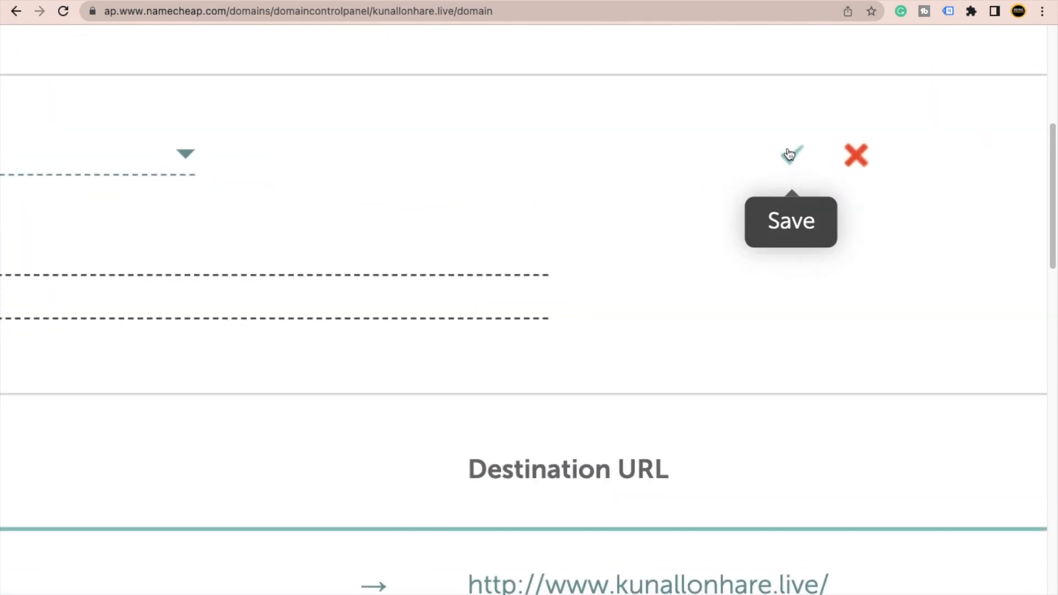
{"action": "scroll", "coordinate": [790, 157], "scroll_direction": "up", "scroll_amount": 2}
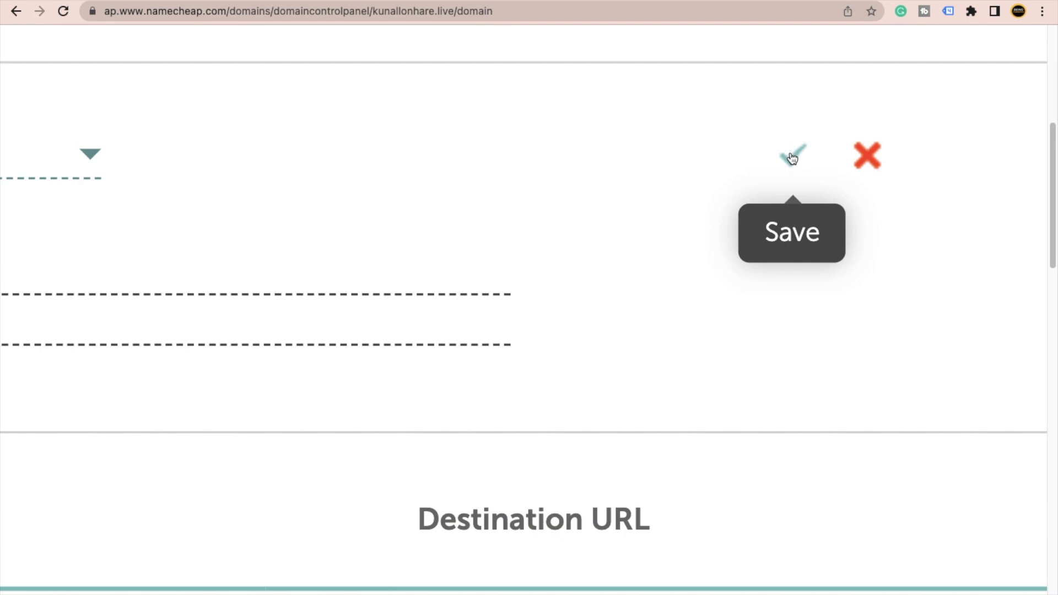
{"action": "scroll", "coordinate": [795, 161], "scroll_direction": "down", "scroll_amount": 6}
{"action": "left_click", "coordinate": [806, 195]}
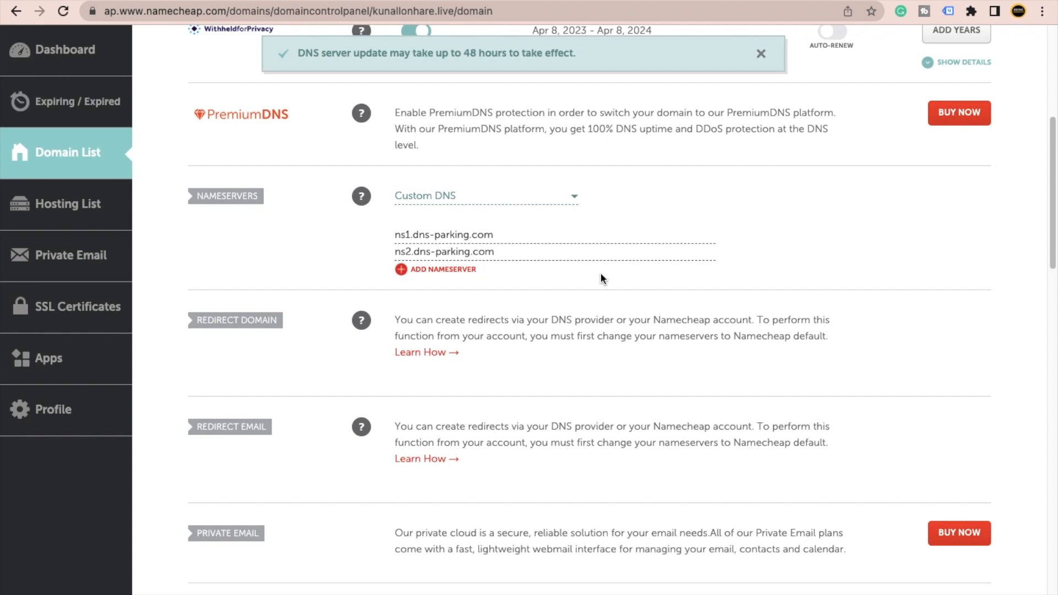
- Return to Hostinger's existing-domain summary
{"action": "scroll", "coordinate": [324, 65], "scroll_direction": "up", "scroll_amount": 5}
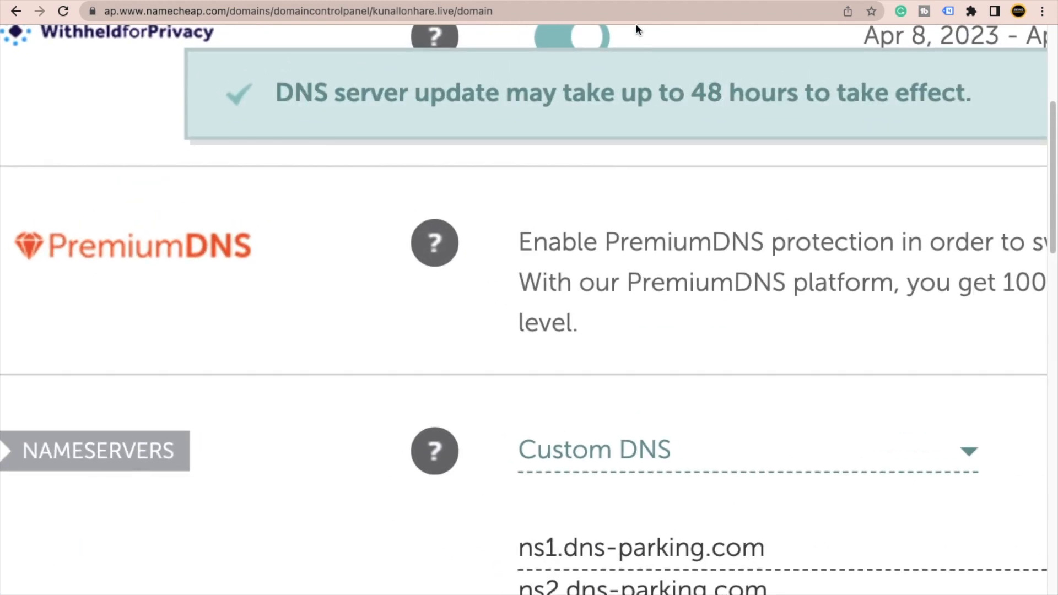
{"action": "left_click", "coordinate": [622, 0]}
{"action": "left_click", "coordinate": [556, 170]}
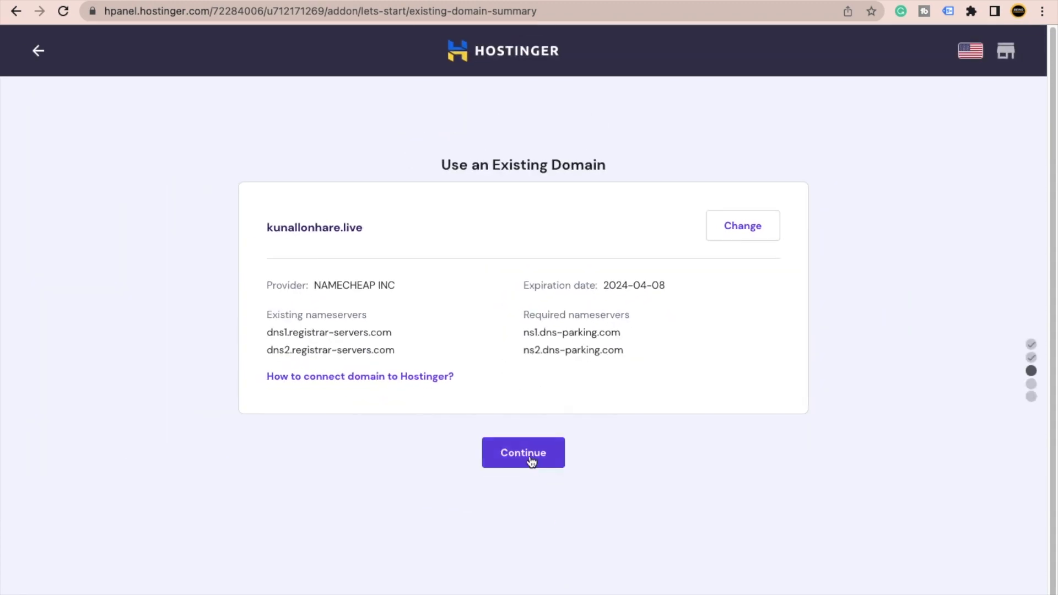
- Confirm kunallonhare.live as the existing domain and open its Manage Site dashboard
{"action": "left_click", "coordinate": [531, 459]}
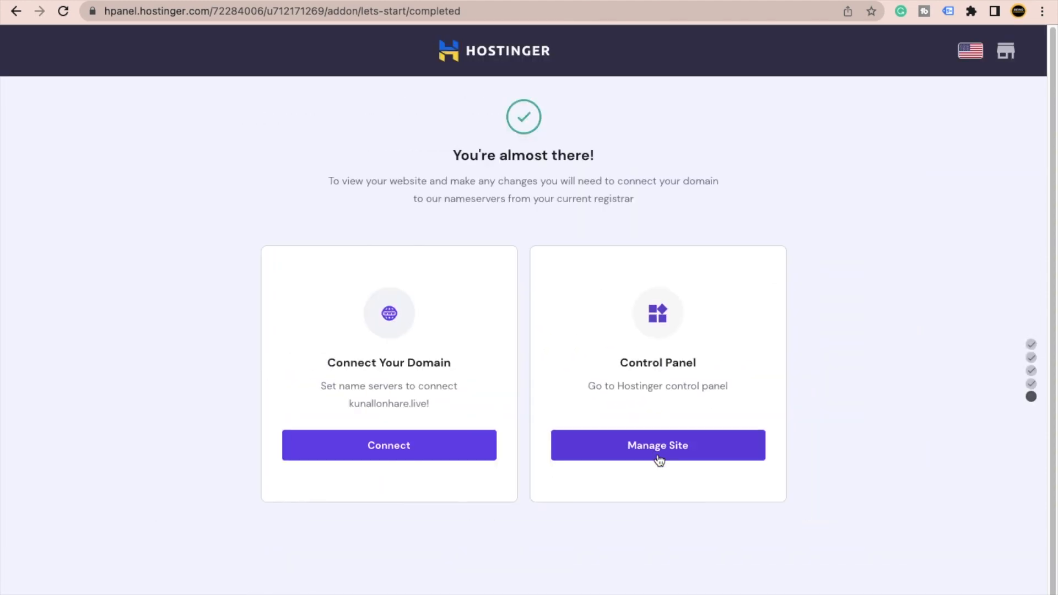
{"action": "left_click", "coordinate": [660, 455]}
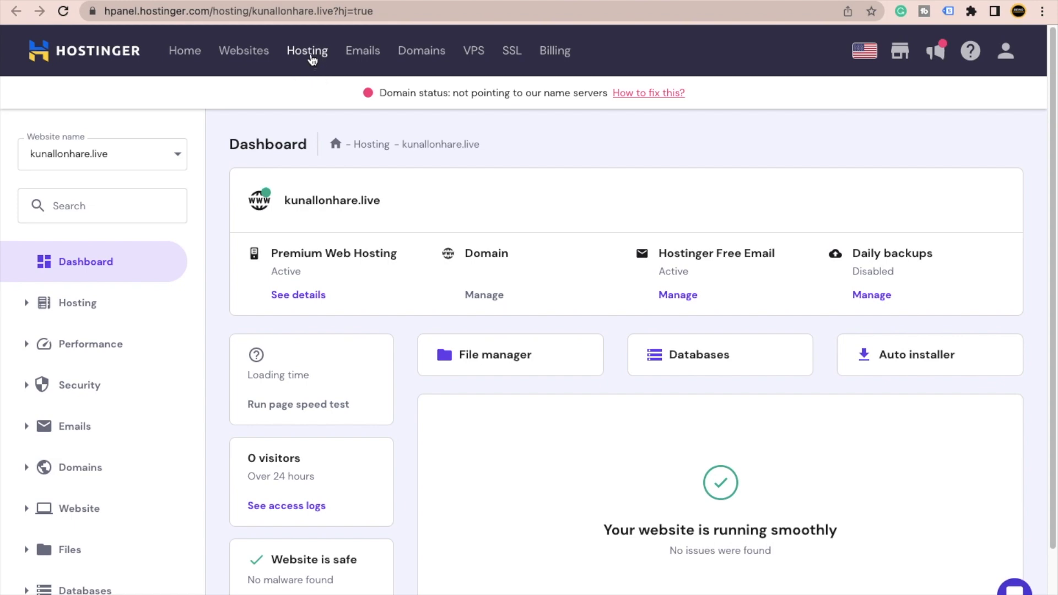
- Open Hostinger's Hosting list, which now shows kunallonhare.live as Active
{"action": "left_click", "coordinate": [311, 55]}
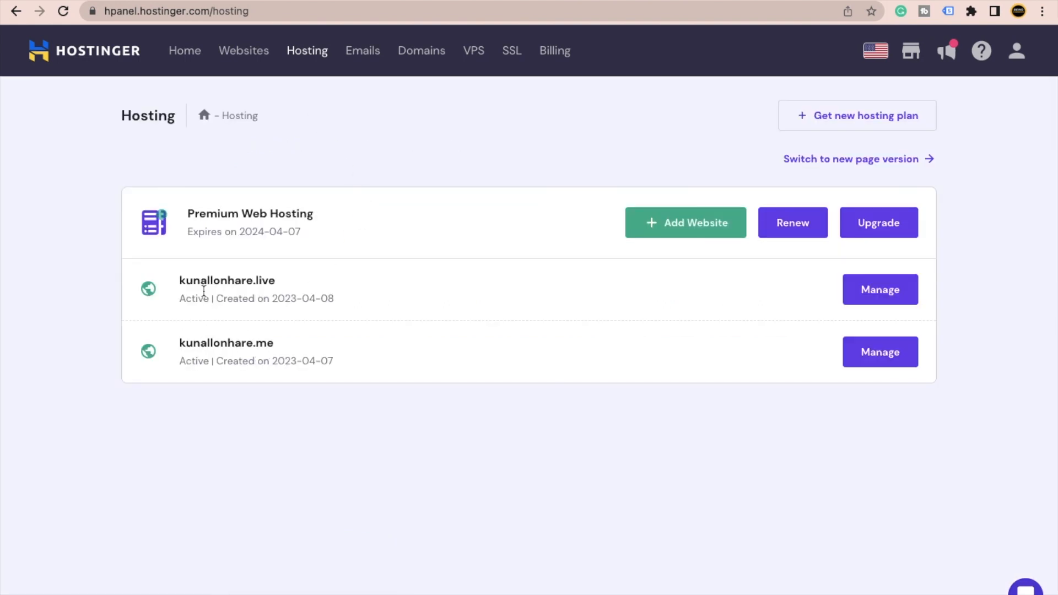
{"action": "left_click_drag", "start_coordinate": [186, 281], "coordinate": [277, 291]}
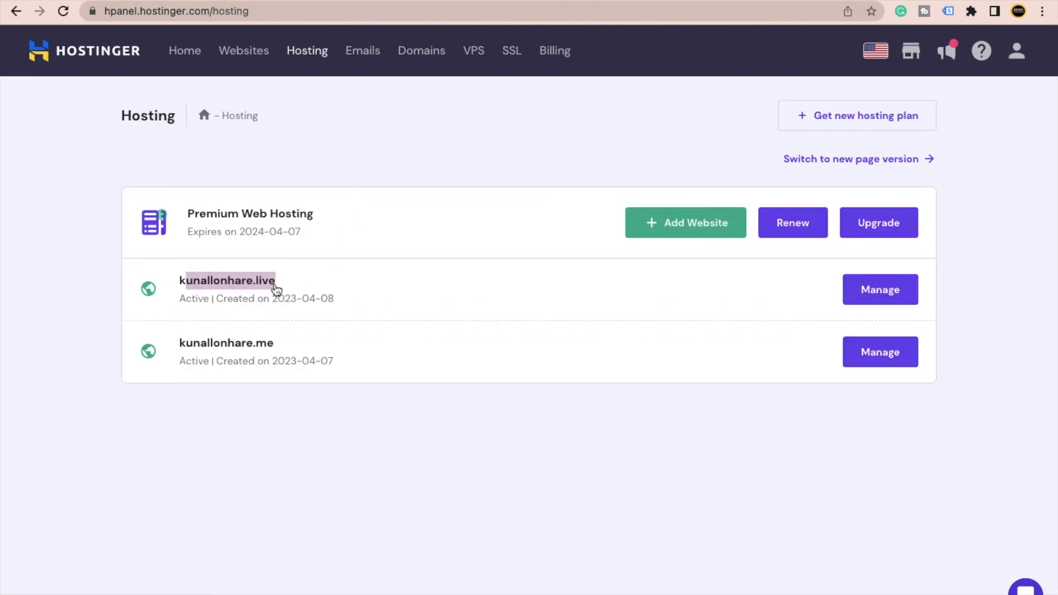
{"action": "left_click", "coordinate": [430, 143]}
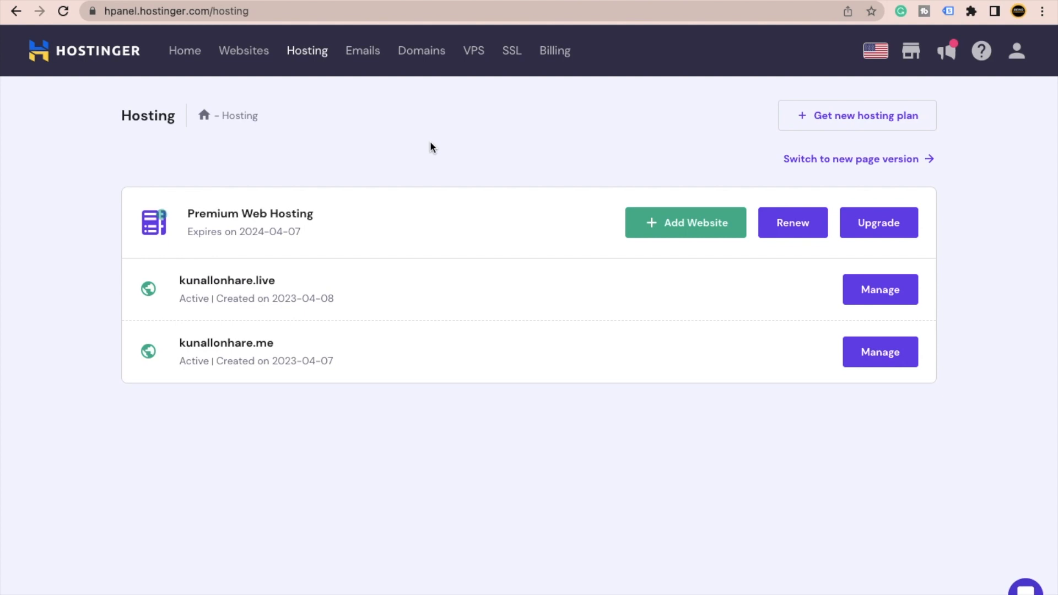
{"action": "left_click", "coordinate": [488, 0]}
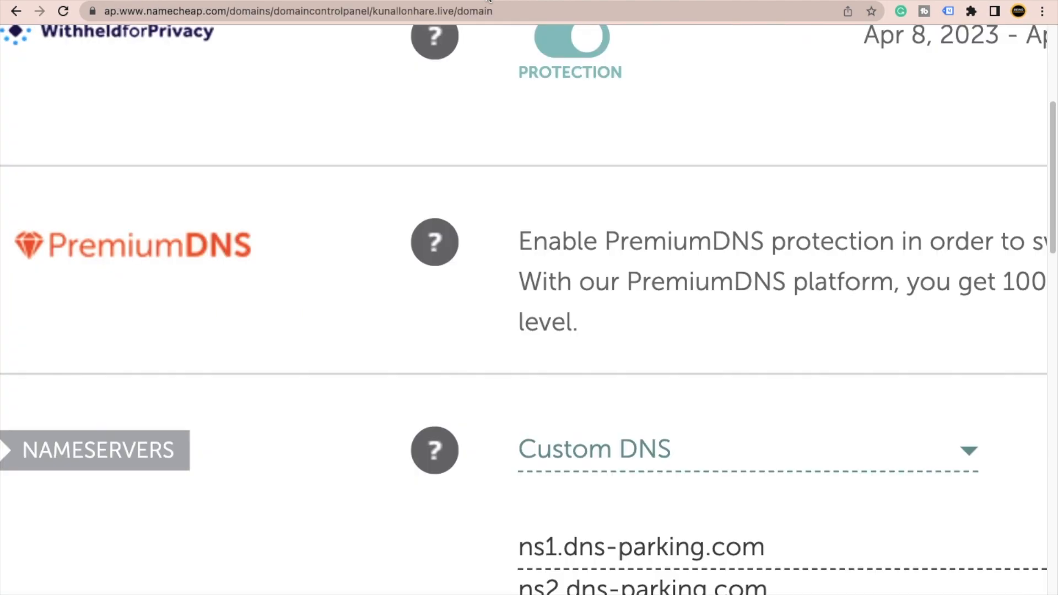
{"action": "scroll", "coordinate": [443, 173], "scroll_direction": "down", "scroll_amount": 5}
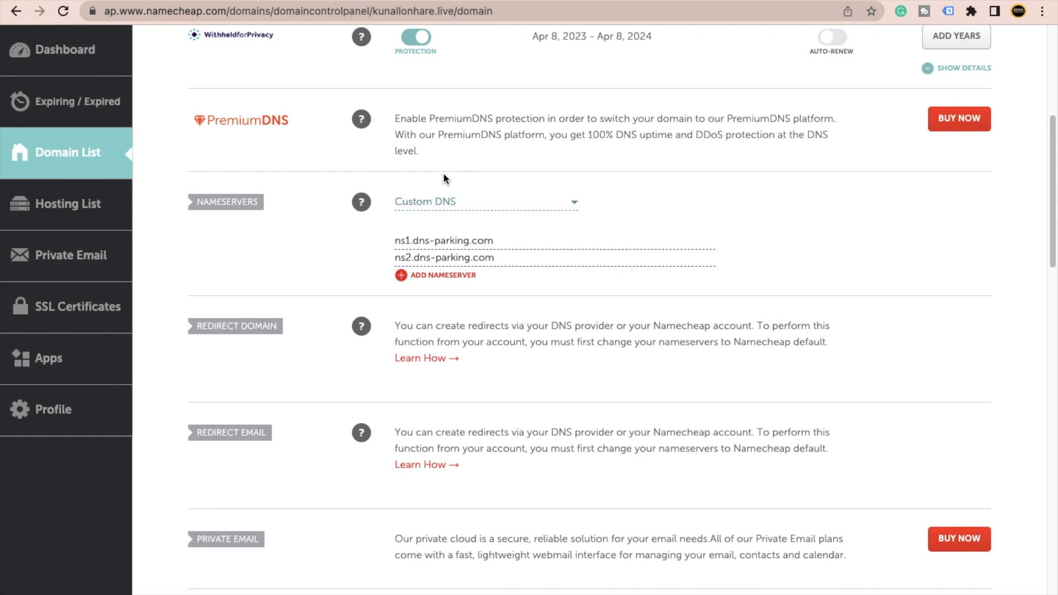
{"action": "left_click", "coordinate": [763, 0]}
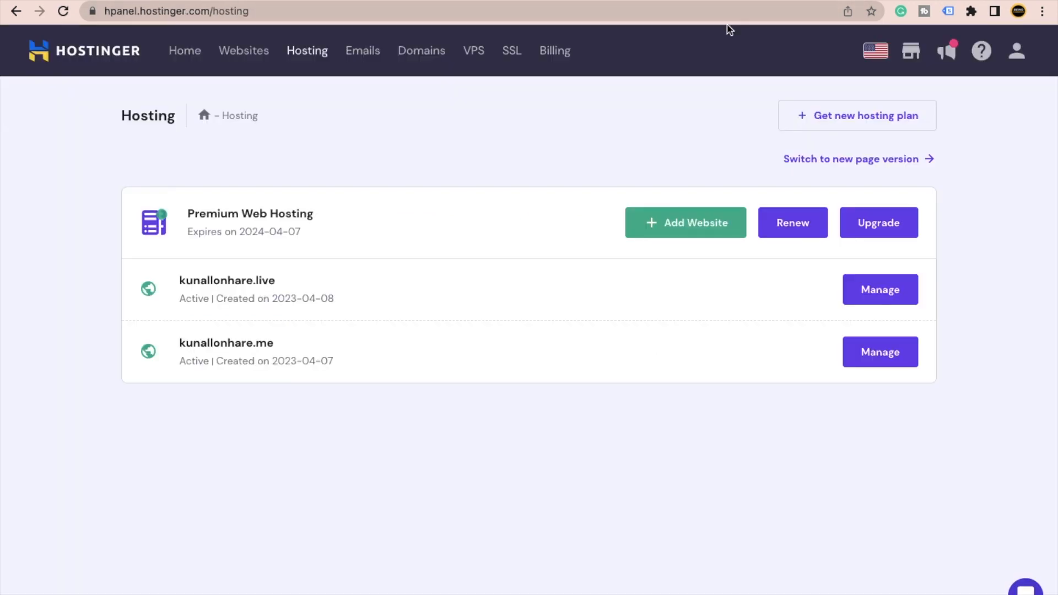
{"action": "left_click", "coordinate": [1019, 11]}
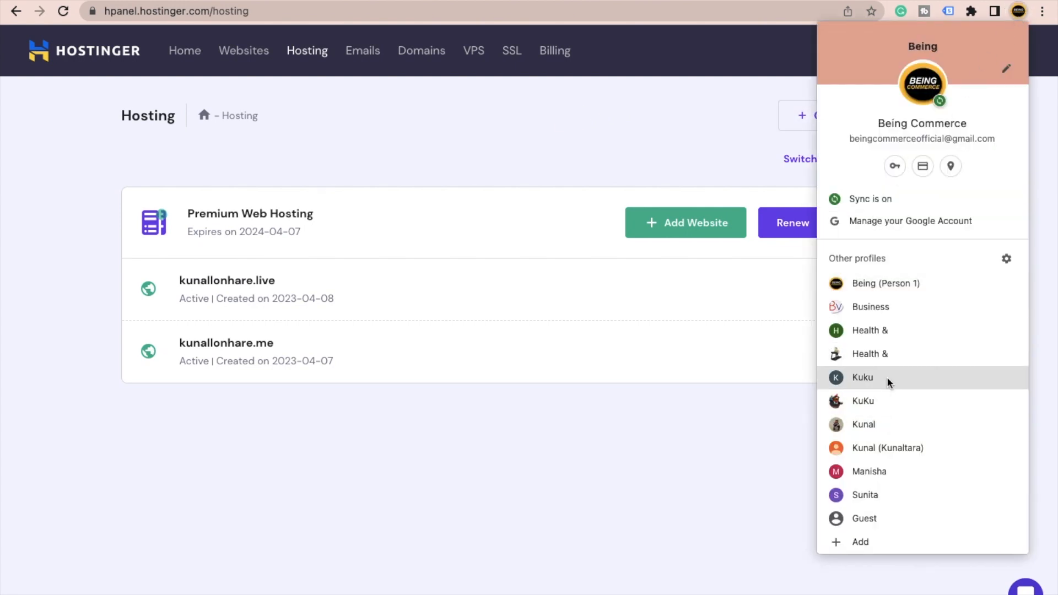
- Open GoDaddy India in another Chrome profile's window and go to My Products
{"action": "left_click", "coordinate": [889, 283]}
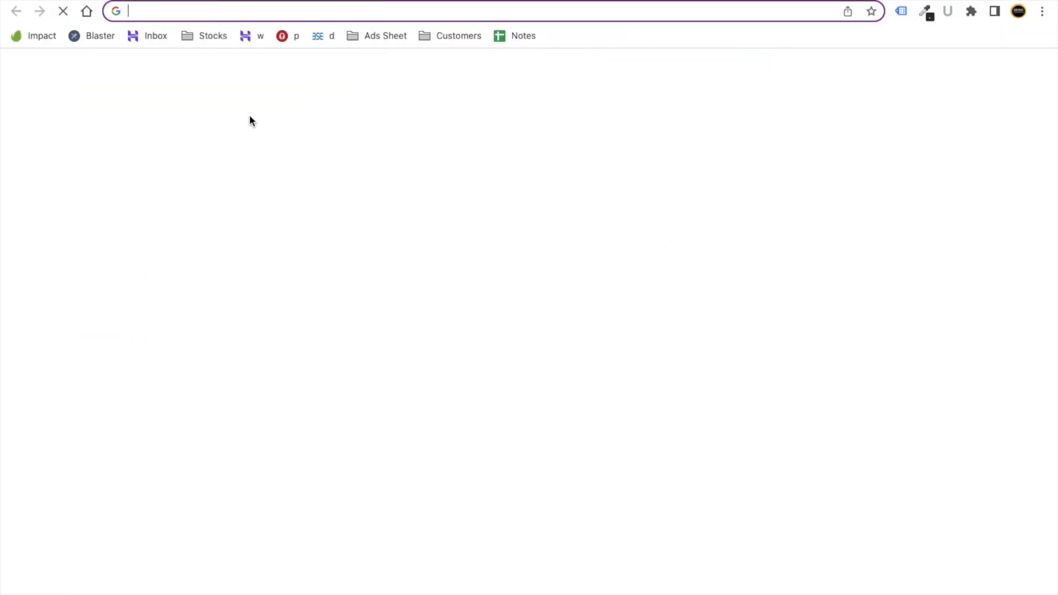
{"action": "type", "text": "GOA"}
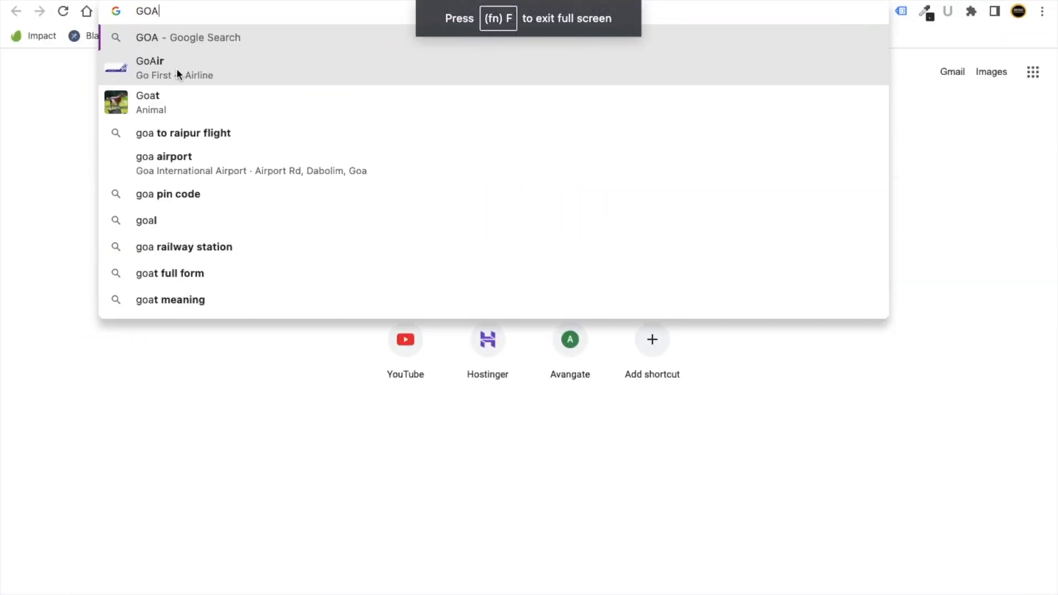
{"action": "key", "text": "super+a"}
{"action": "type", "text": "G"}
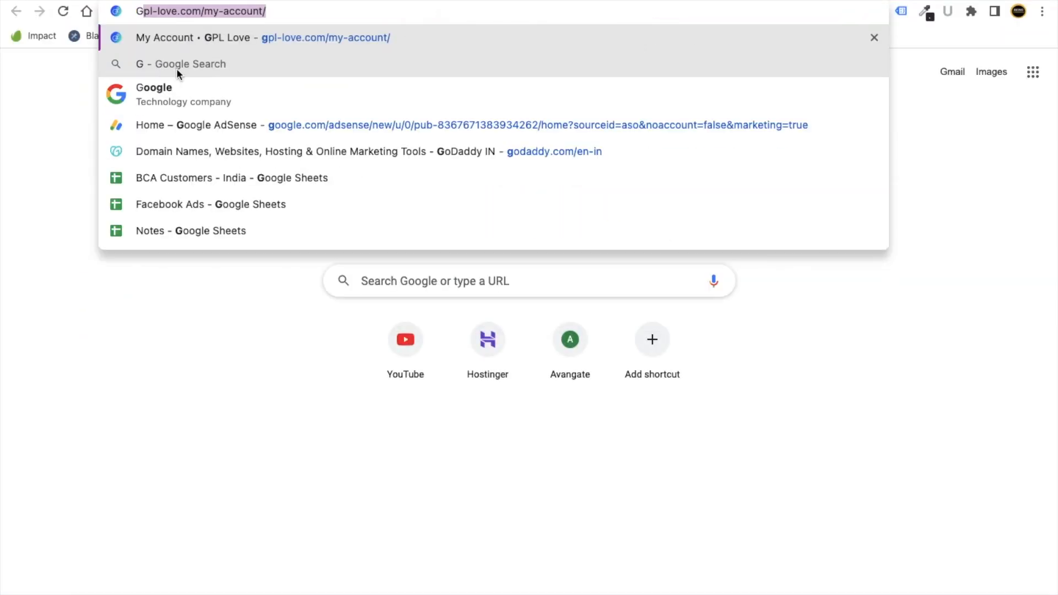
{"action": "type", "text": "od"}
{"action": "key", "text": "Return"}
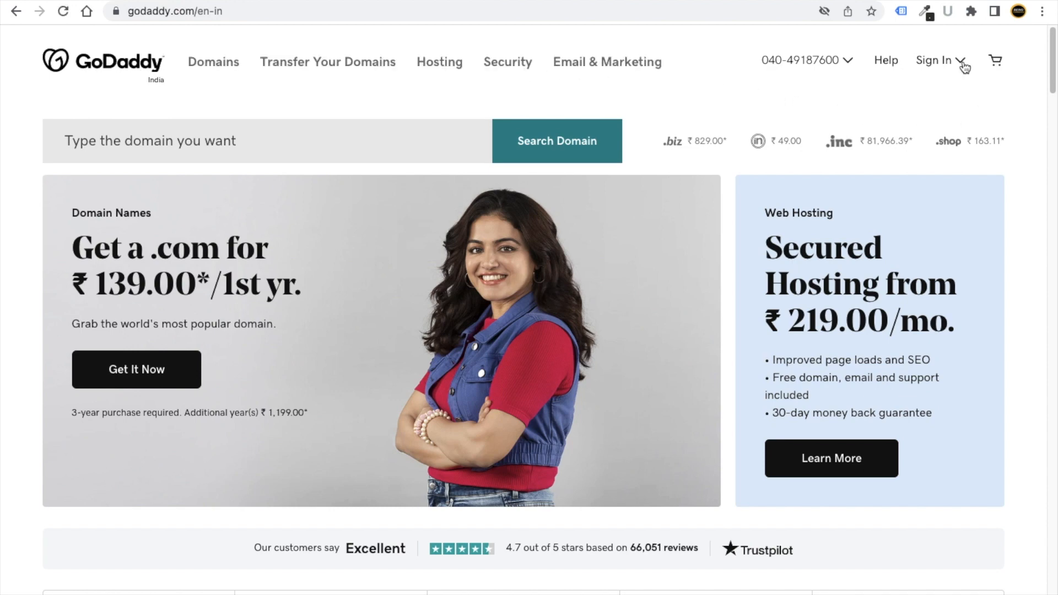
{"action": "left_click", "coordinate": [879, 64]}
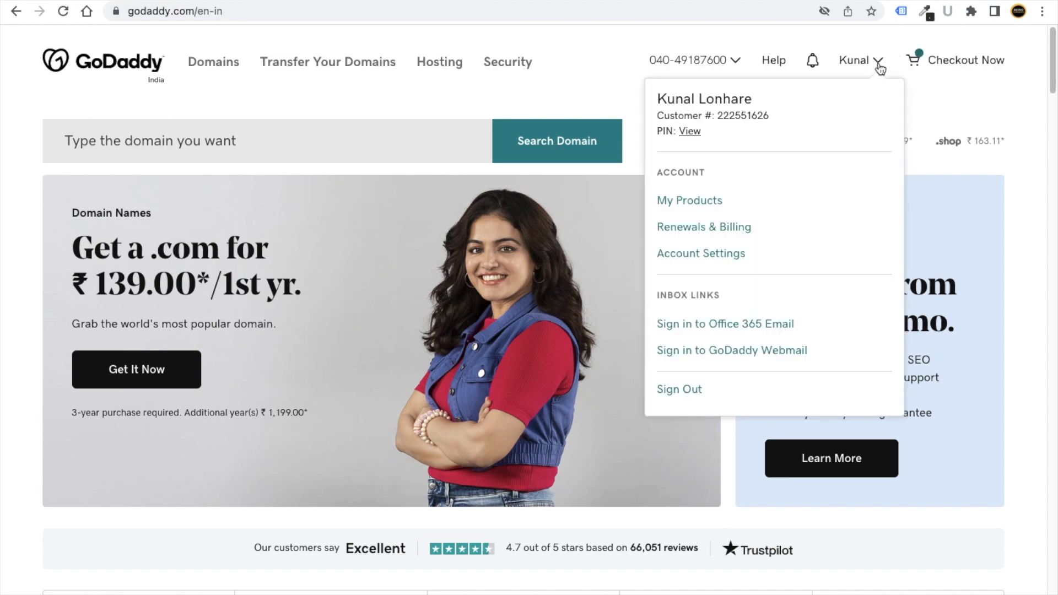
{"action": "left_click", "coordinate": [707, 202]}
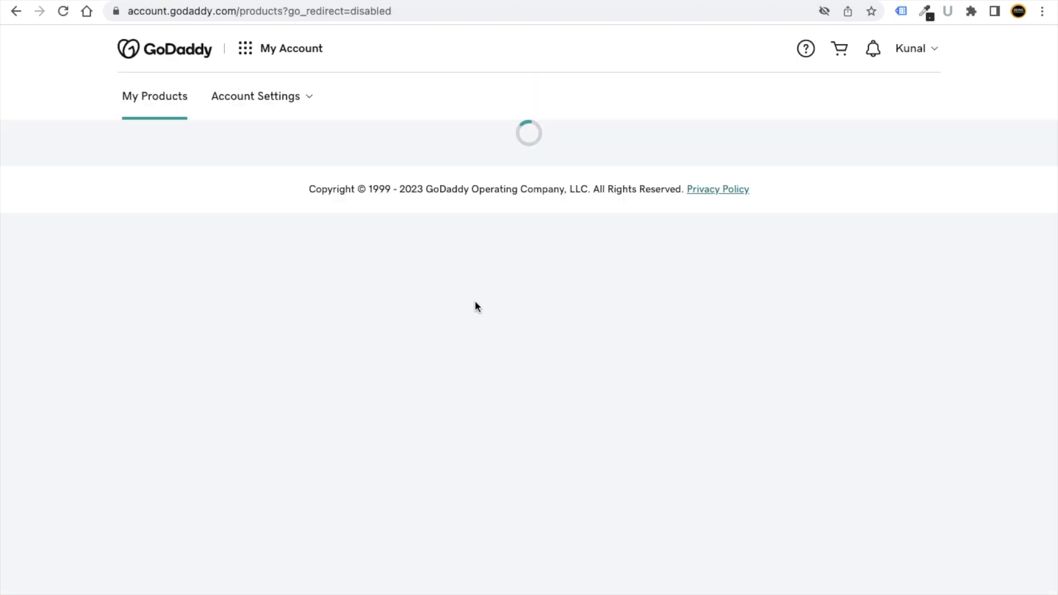
- Find businessvidya.co.in under Domains in My Products and open its DNS management page
{"action": "scroll", "coordinate": [452, 295], "scroll_direction": "down", "scroll_amount": 2}
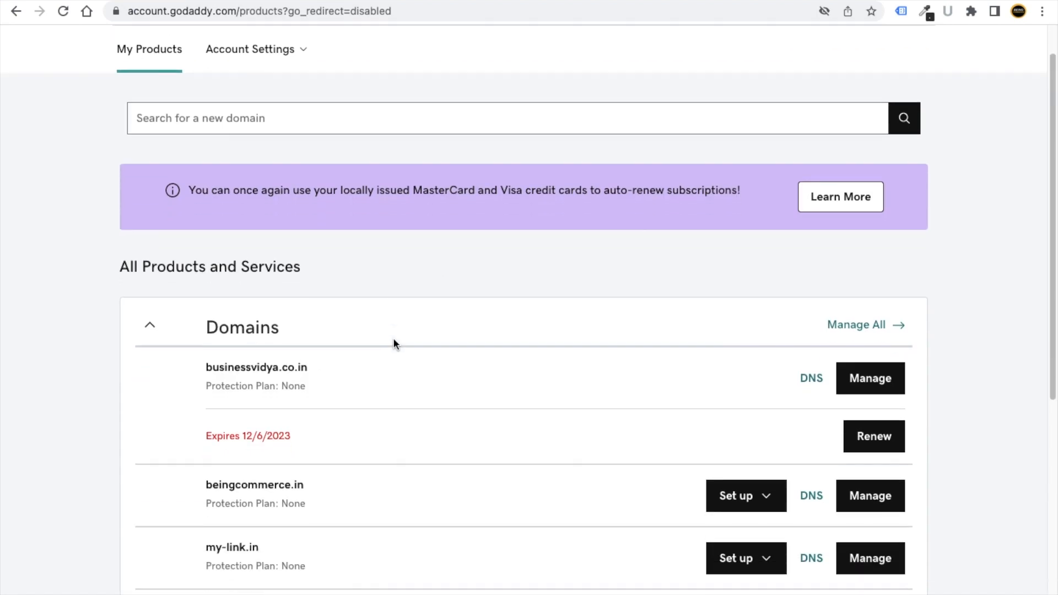
{"action": "scroll", "coordinate": [406, 331], "scroll_direction": "down", "scroll_amount": 3}
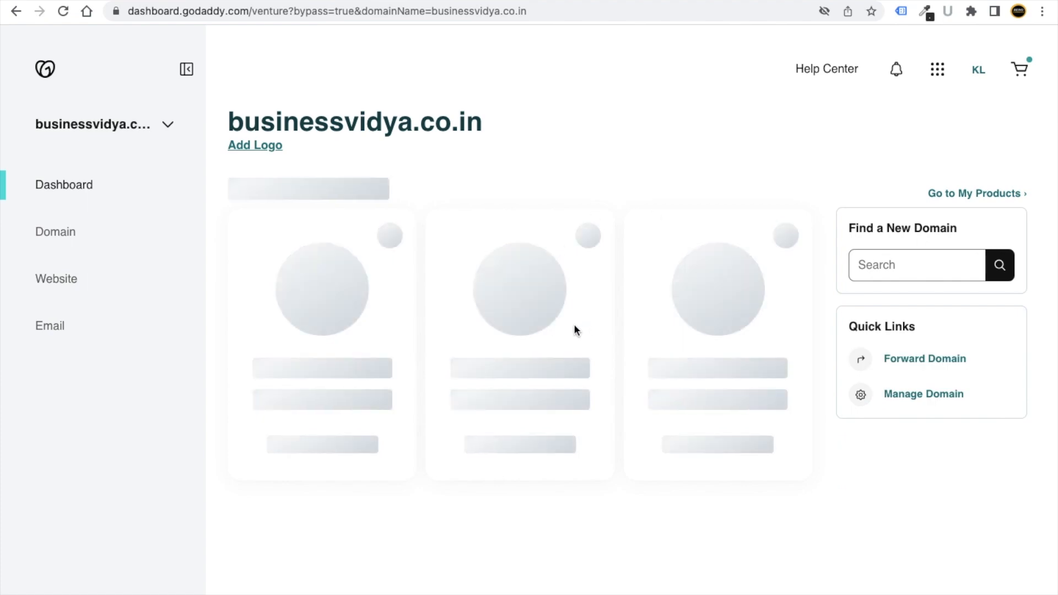
{"action": "scroll", "coordinate": [647, 336], "scroll_direction": "down", "scroll_amount": 8}
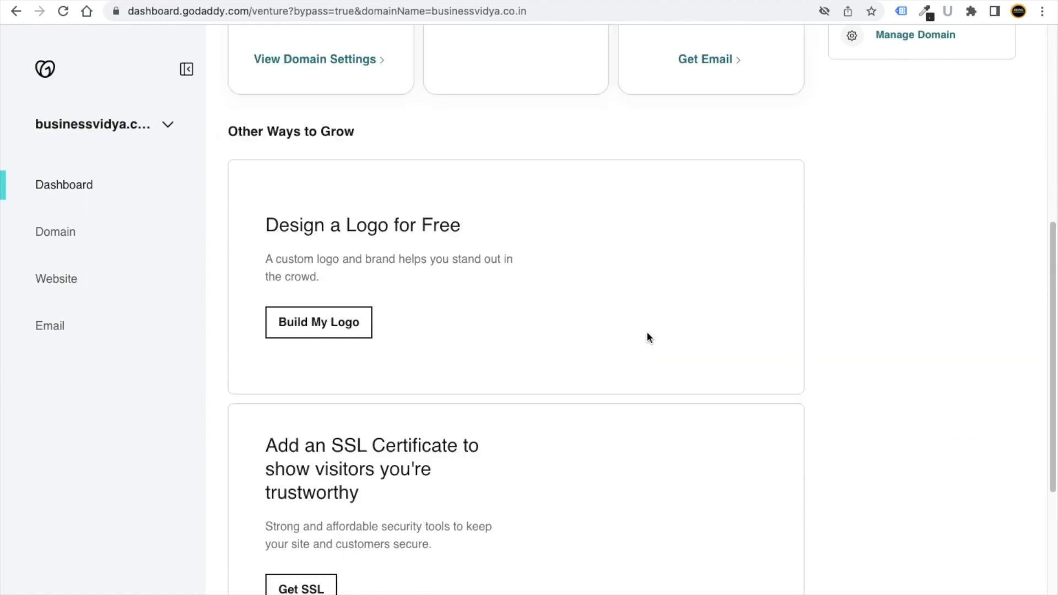
{"action": "scroll", "coordinate": [651, 337], "scroll_direction": "down", "scroll_amount": 5}
{"action": "scroll", "coordinate": [772, 359], "scroll_direction": "up", "scroll_amount": 6}
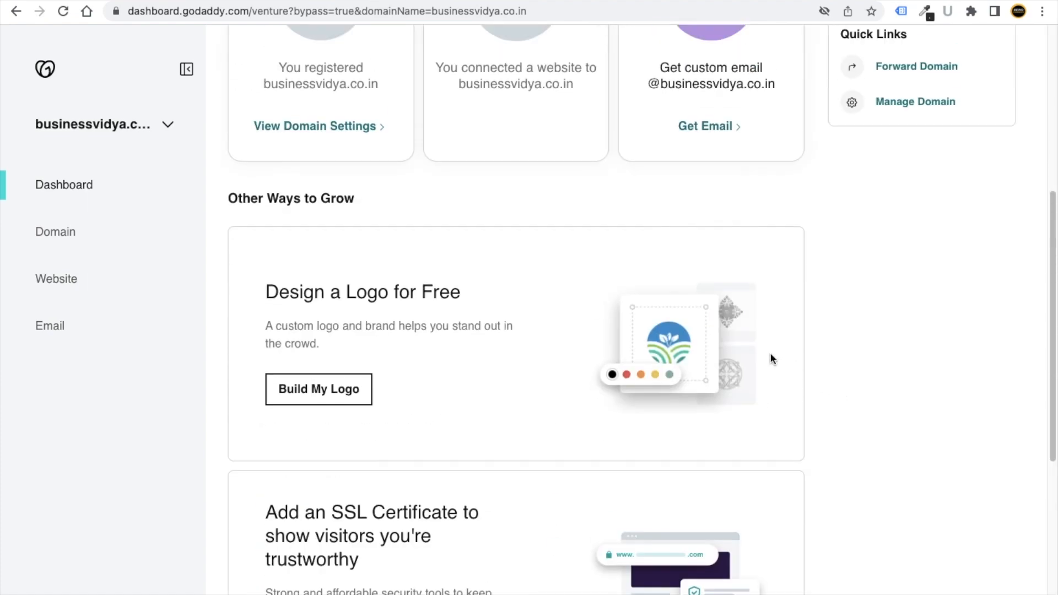
{"action": "scroll", "coordinate": [772, 358], "scroll_direction": "up", "scroll_amount": 6}
{"action": "scroll", "coordinate": [734, 362], "scroll_direction": "down", "scroll_amount": 3}
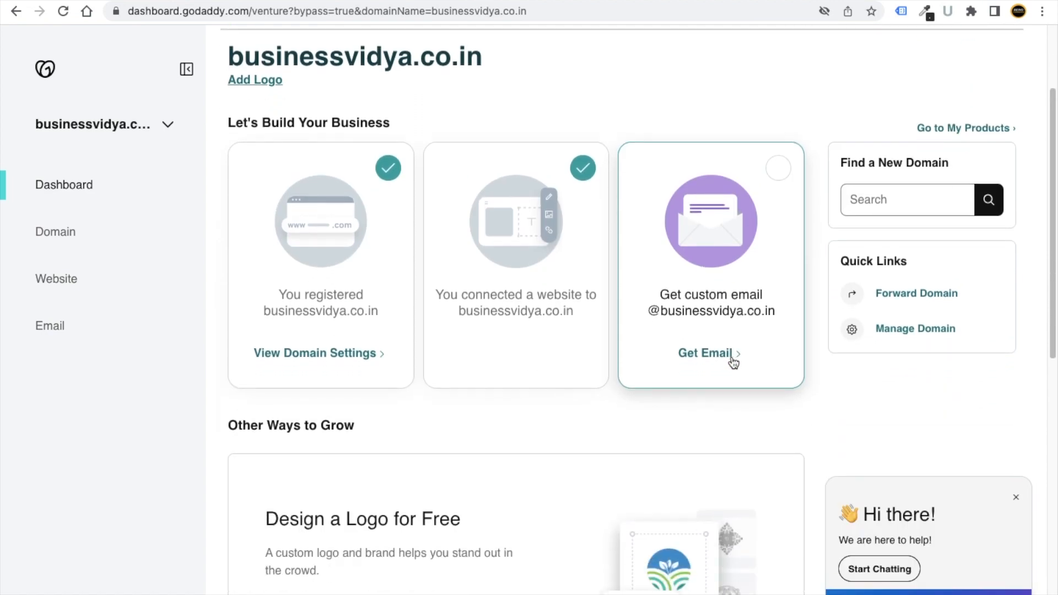
{"action": "left_click", "coordinate": [733, 359]}
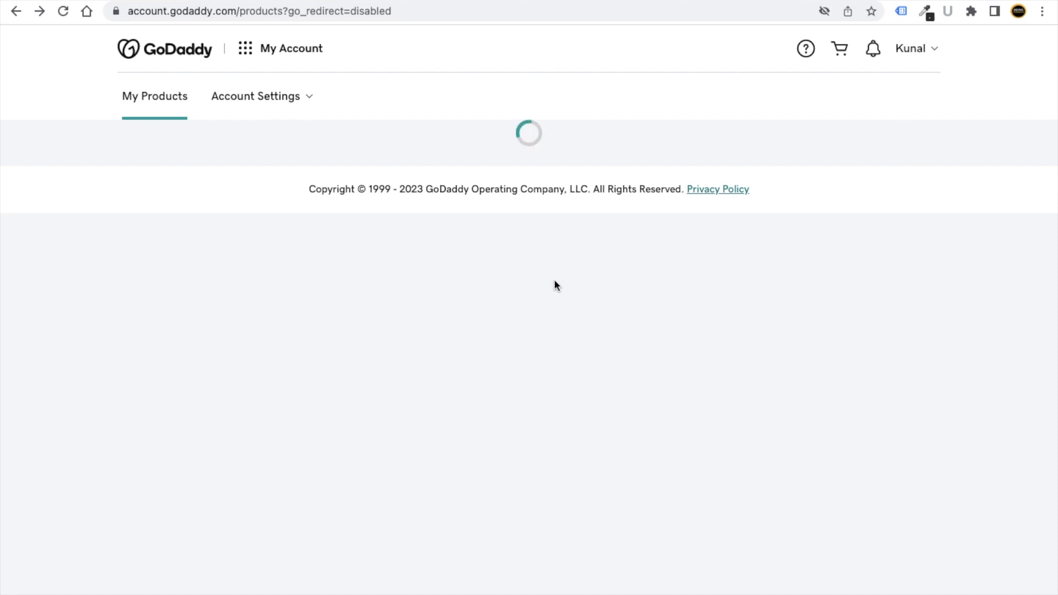
{"action": "scroll", "coordinate": [692, 348], "scroll_direction": "down", "scroll_amount": 2}
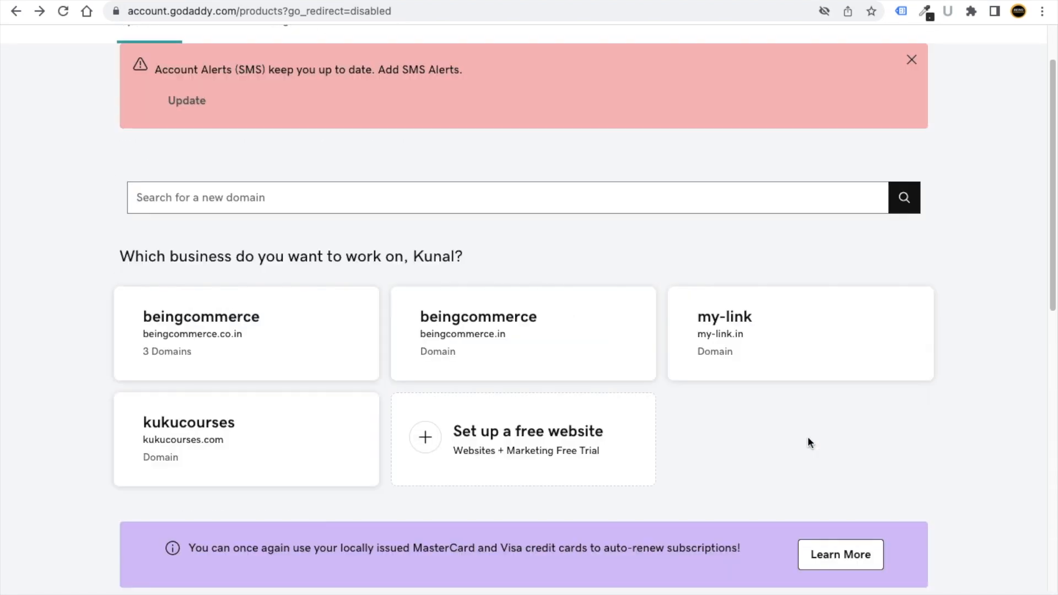
{"action": "scroll", "coordinate": [808, 439], "scroll_direction": "up", "scroll_amount": 3}
{"action": "scroll", "coordinate": [793, 431], "scroll_direction": "down", "scroll_amount": 9}
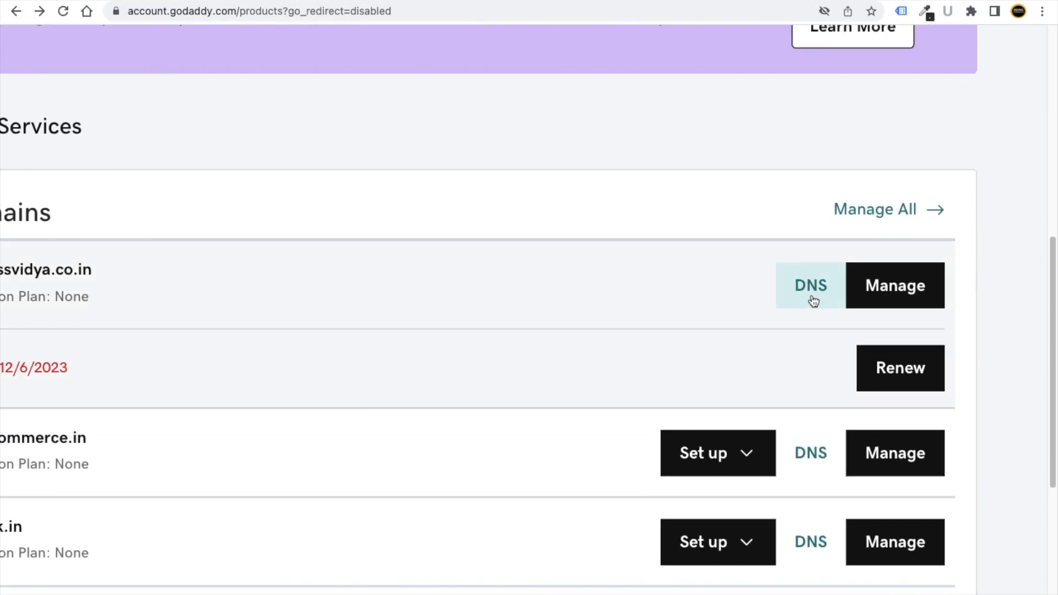
{"action": "scroll", "coordinate": [807, 303], "scroll_direction": "down", "scroll_amount": 3}
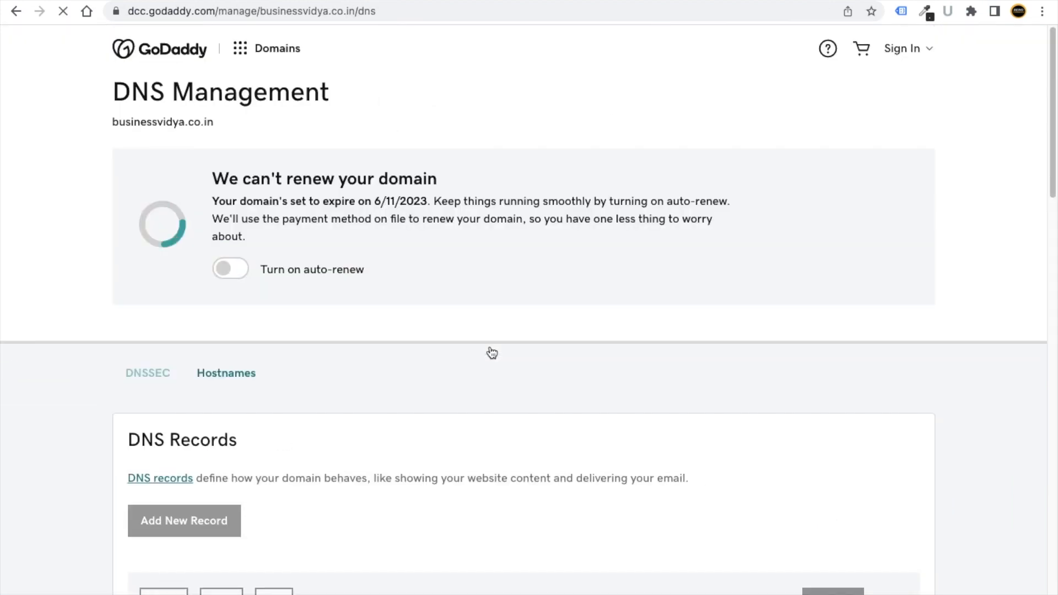
- Open the custom nameserver form for businessvidya.co.in by choosing 'Enter my own nameservers (advanced)'
{"action": "scroll", "coordinate": [491, 352], "scroll_direction": "down", "scroll_amount": 7}
{"action": "scroll", "coordinate": [483, 353], "scroll_direction": "down", "scroll_amount": 9}
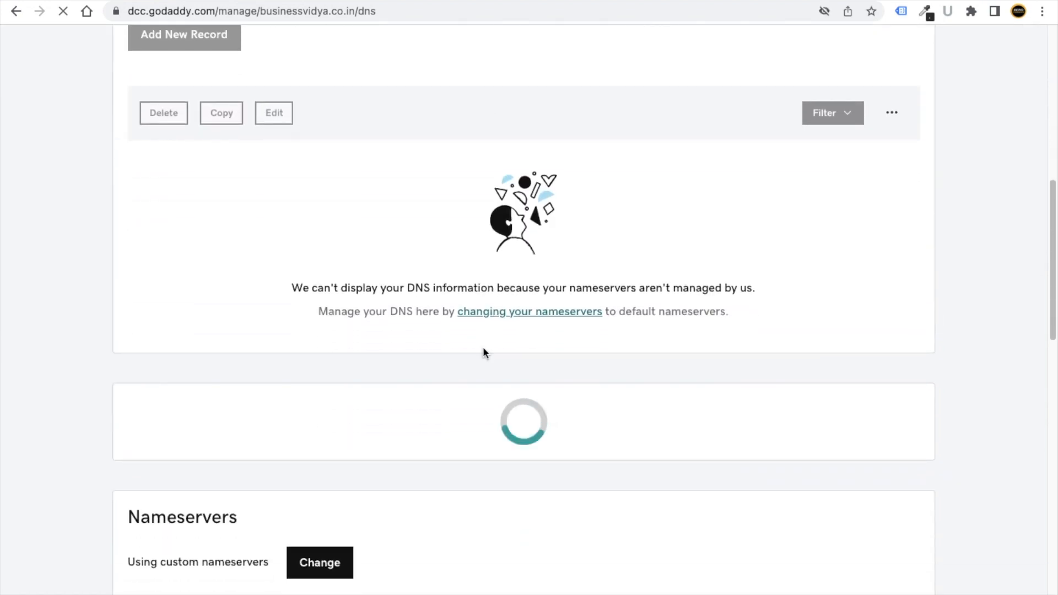
{"action": "left_click", "coordinate": [148, 162]}
{"action": "left_click_drag", "start_coordinate": [148, 161], "coordinate": [209, 159]}
{"action": "left_click", "coordinate": [104, 361]}
{"action": "scroll", "coordinate": [269, 357], "scroll_direction": "down", "scroll_amount": 3}
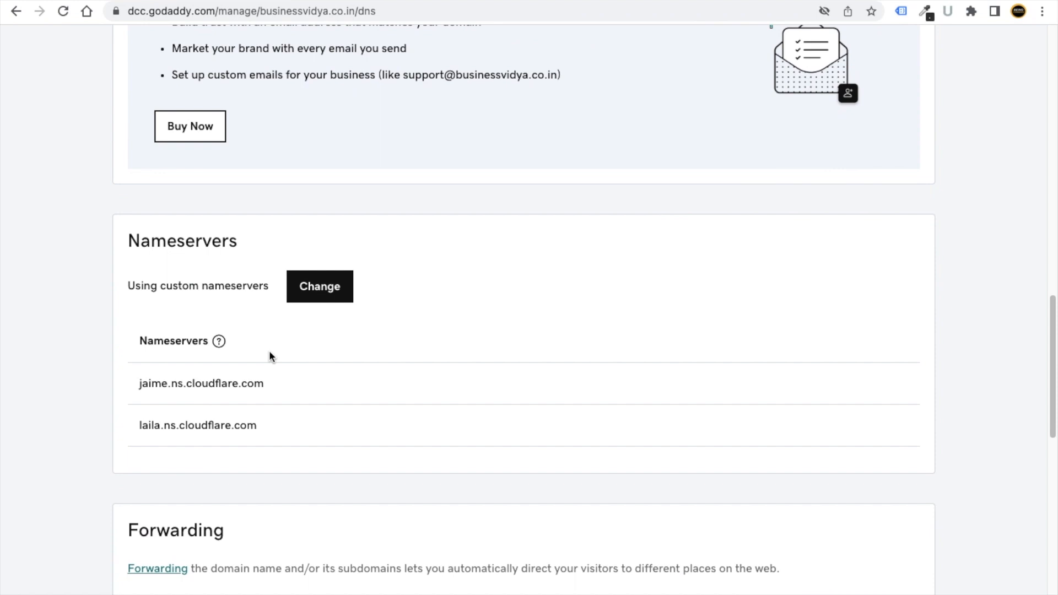
{"action": "left_click", "coordinate": [325, 286]}
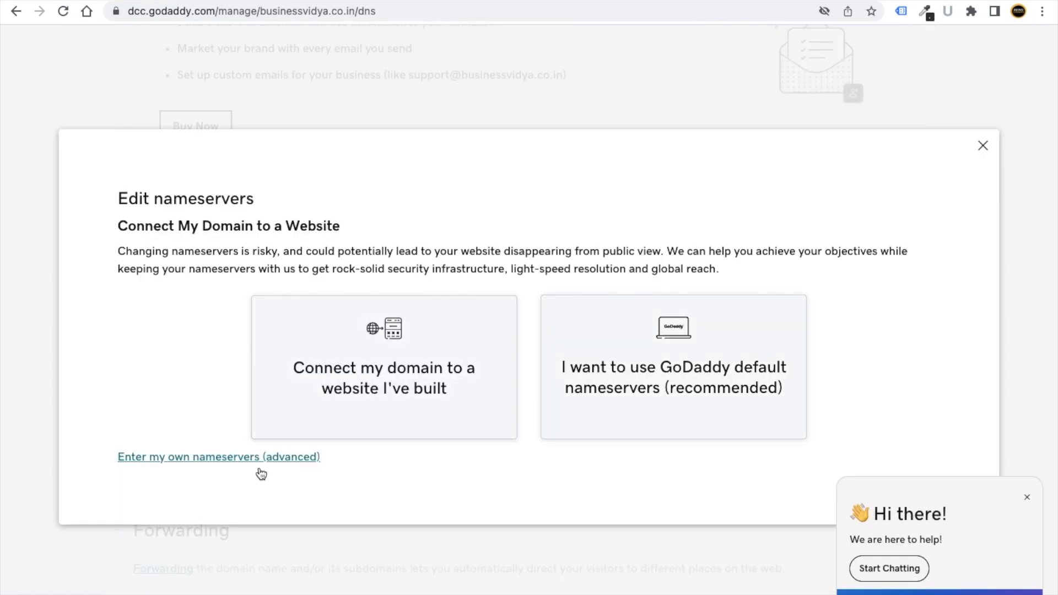
{"action": "left_click", "coordinate": [146, 458]}
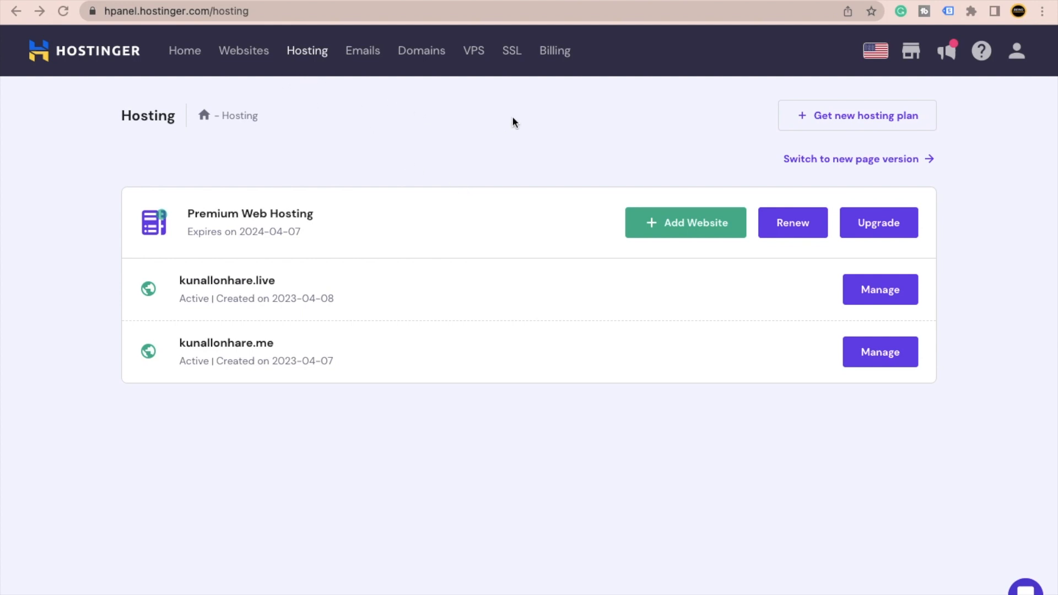
- Go through the browser tabs to Hostinger's hosting overview listing both websites
{"action": "left_click", "coordinate": [454, 1]}
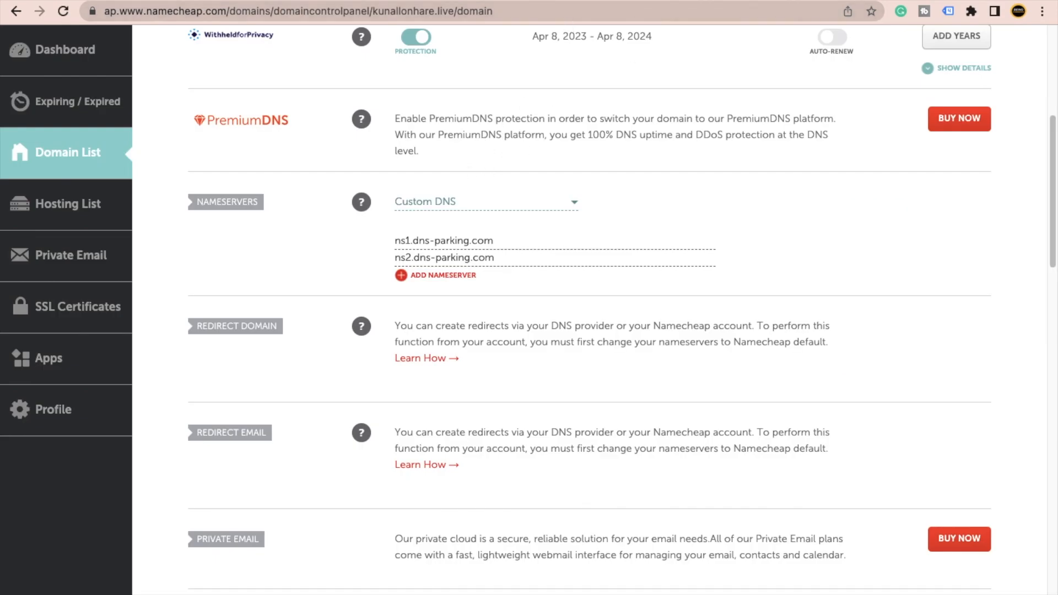
{"action": "left_click", "coordinate": [353, 2]}
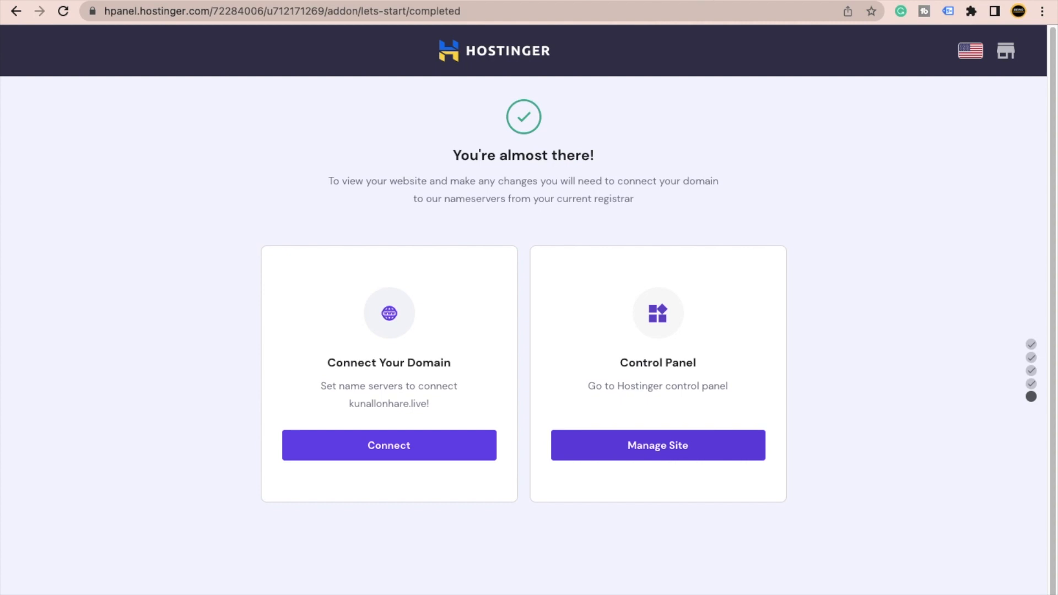
{"action": "left_click", "coordinate": [739, 1]}
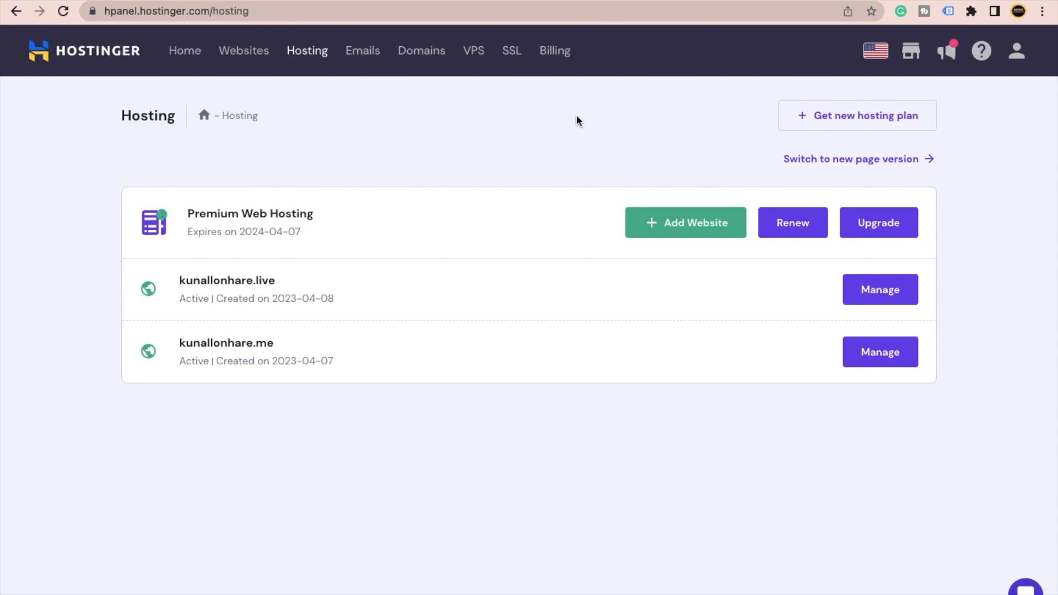
- Switch full-screen spaces back to GoDaddy's Edit nameservers dialog for businessvidya.co.in
{"action": "key", "text": "ctrl+Right"}
{"action": "key", "text": "ctrl+Left"}
{"action": "key", "text": "ctrl+Right"}
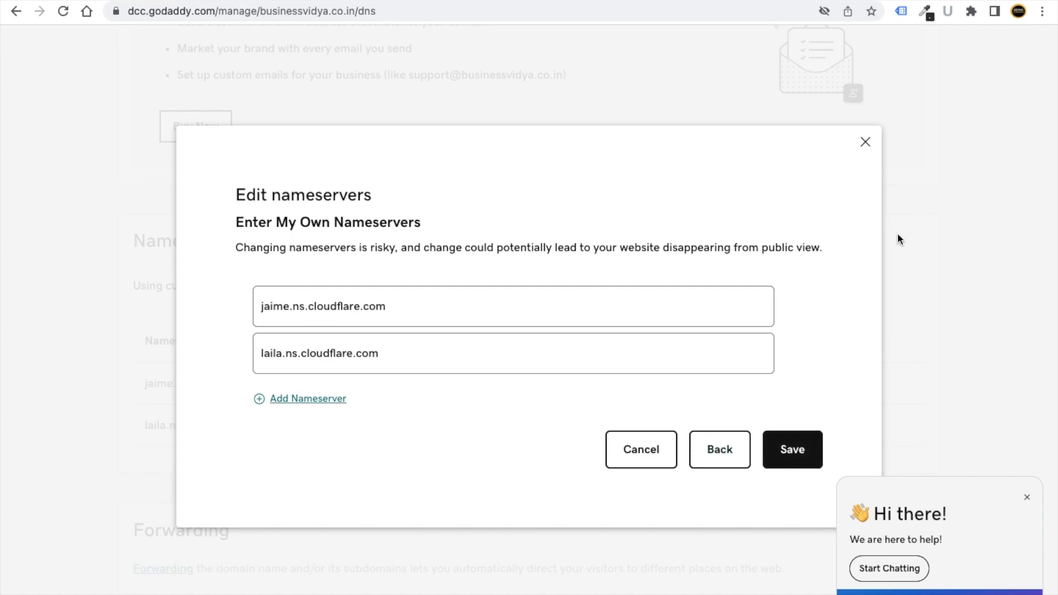
- Close the nameserver editor without saving, leaving the Cloudflare nameservers unchanged, and look back at Hostinger
{"action": "left_click", "coordinate": [865, 143]}
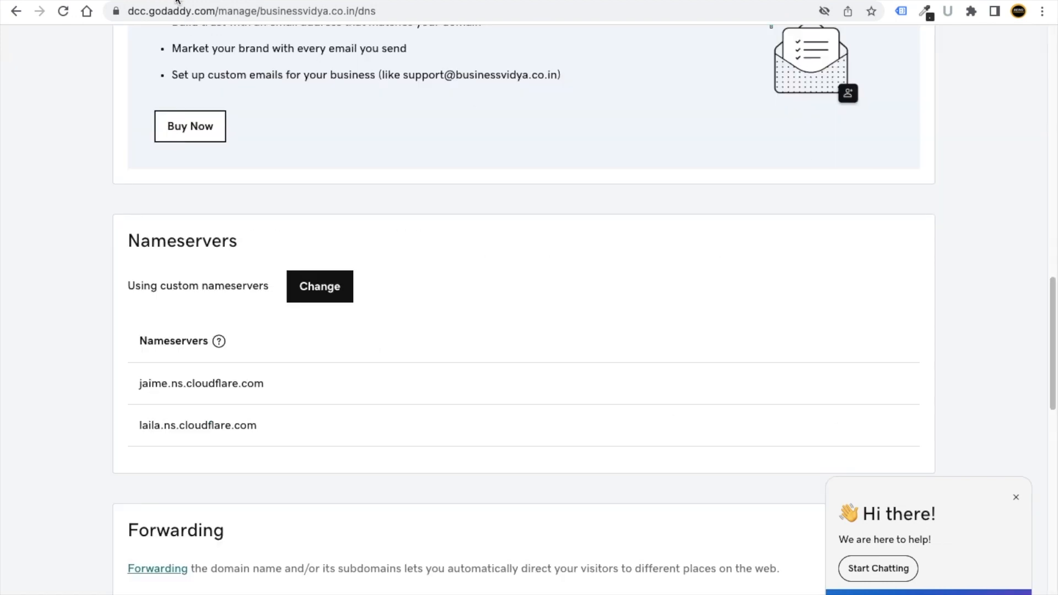
{"action": "key", "text": "ctrl+Left"}
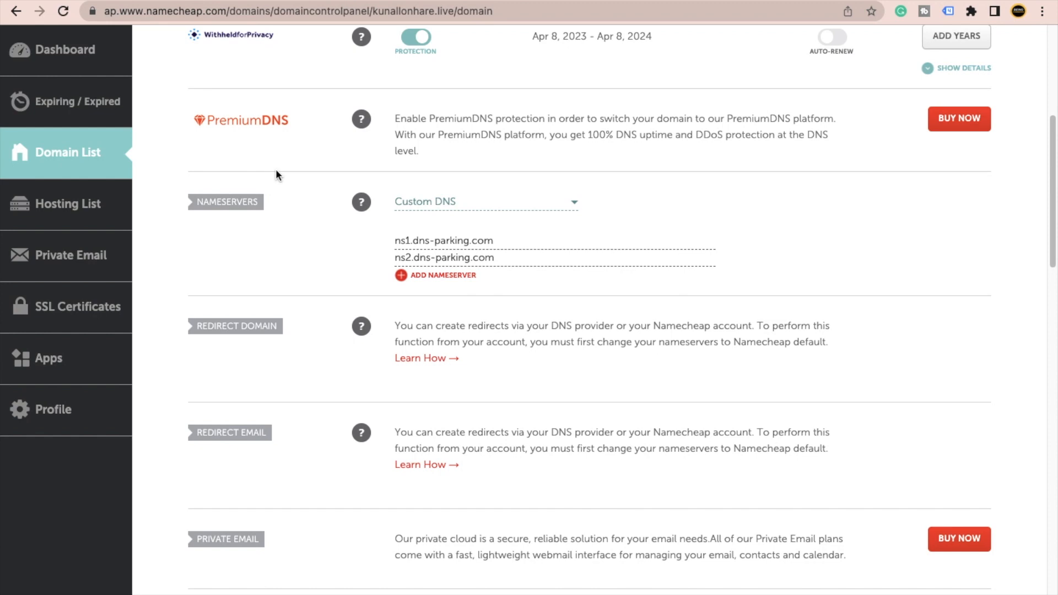
{"action": "scroll", "coordinate": [267, 230], "scroll_direction": "up", "scroll_amount": 4}
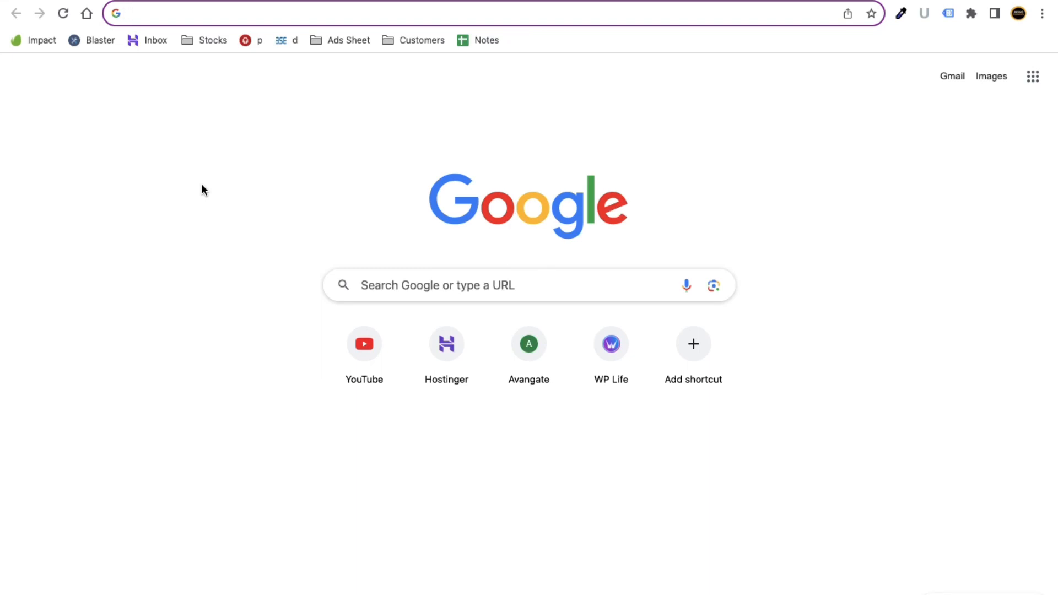
- Search Google for 'mautic', open mautic.org and point to Download > Releases
{"action": "type", "text": "mautic"}
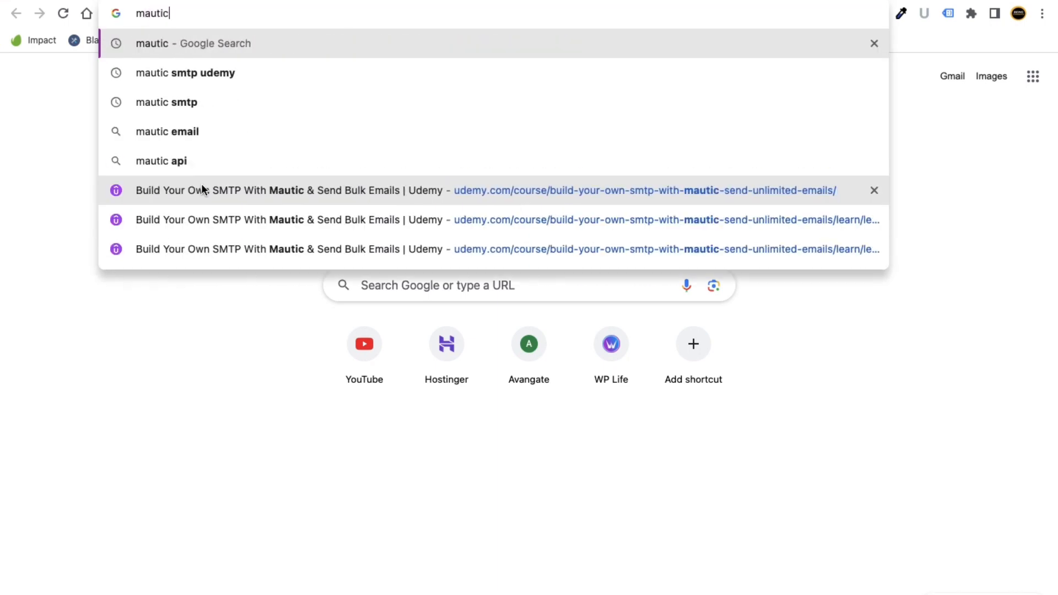
{"action": "key", "text": "Return"}
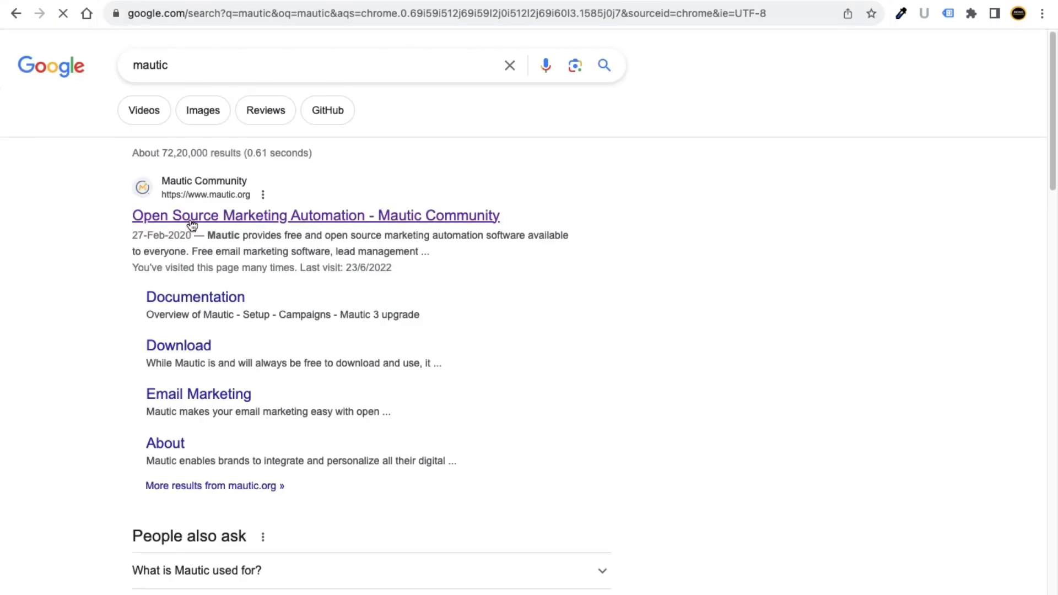
{"action": "left_click", "coordinate": [301, 222]}
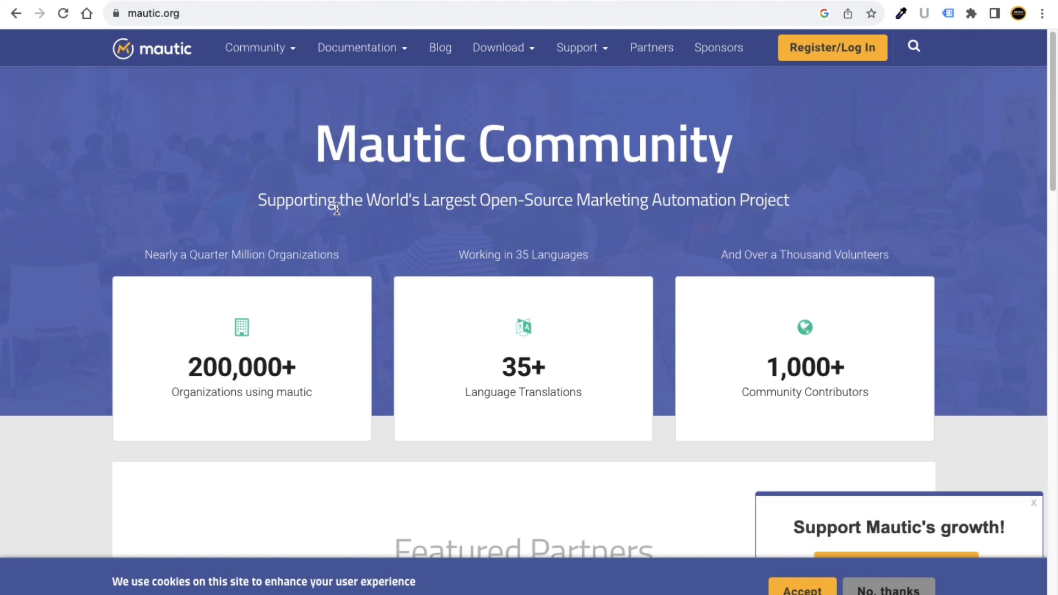
{"action": "mouse_move", "coordinate": [510, 52]}
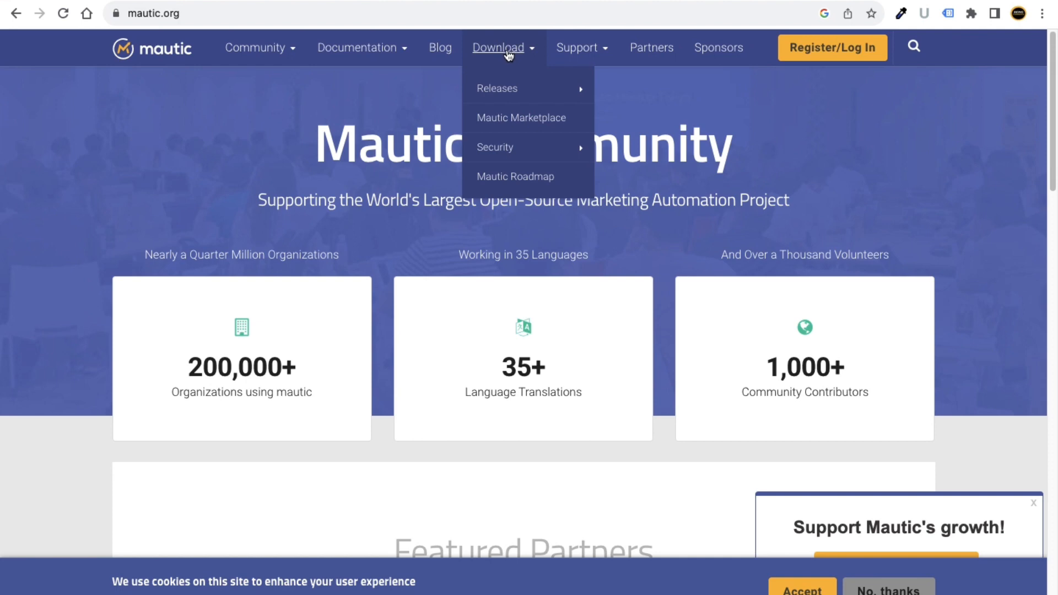
{"action": "mouse_move", "coordinate": [510, 91]}
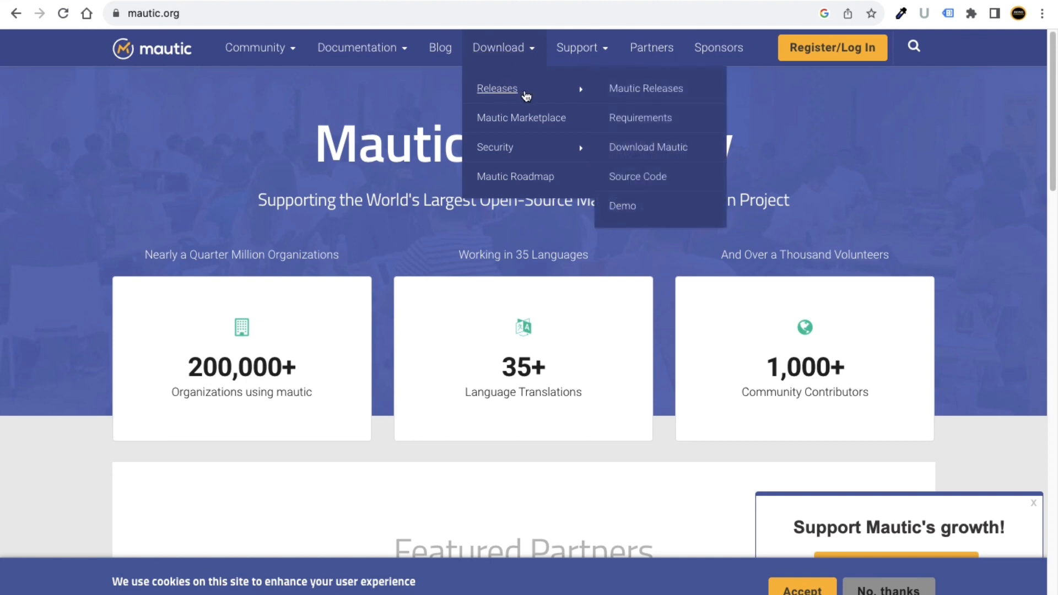
- Open the Mautic download page and tick Yes to receiving community email updates
{"action": "left_click", "coordinate": [642, 152]}
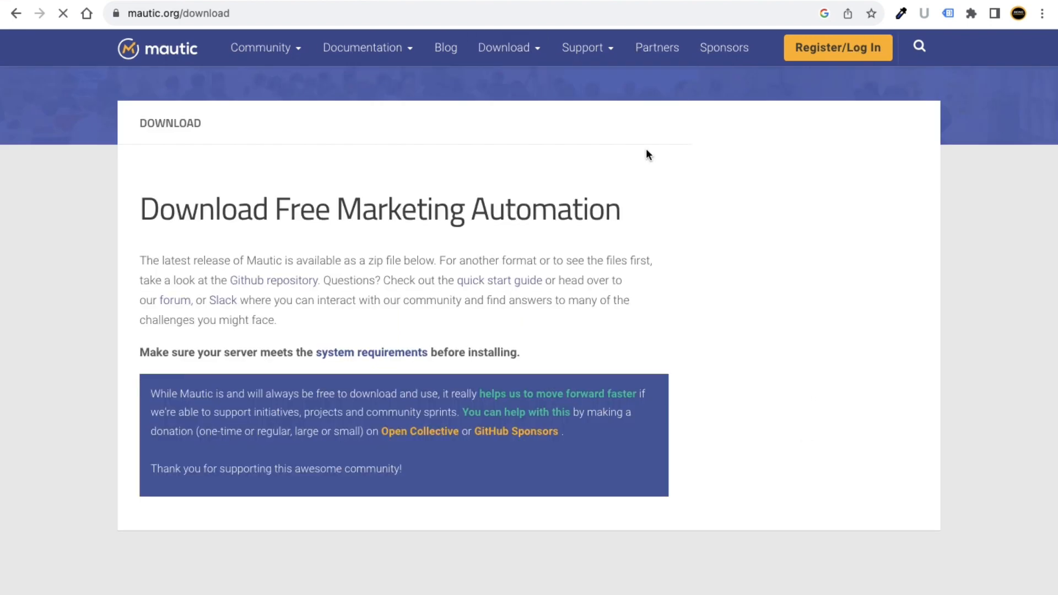
{"action": "scroll", "coordinate": [242, 259], "scroll_direction": "down", "scroll_amount": 2}
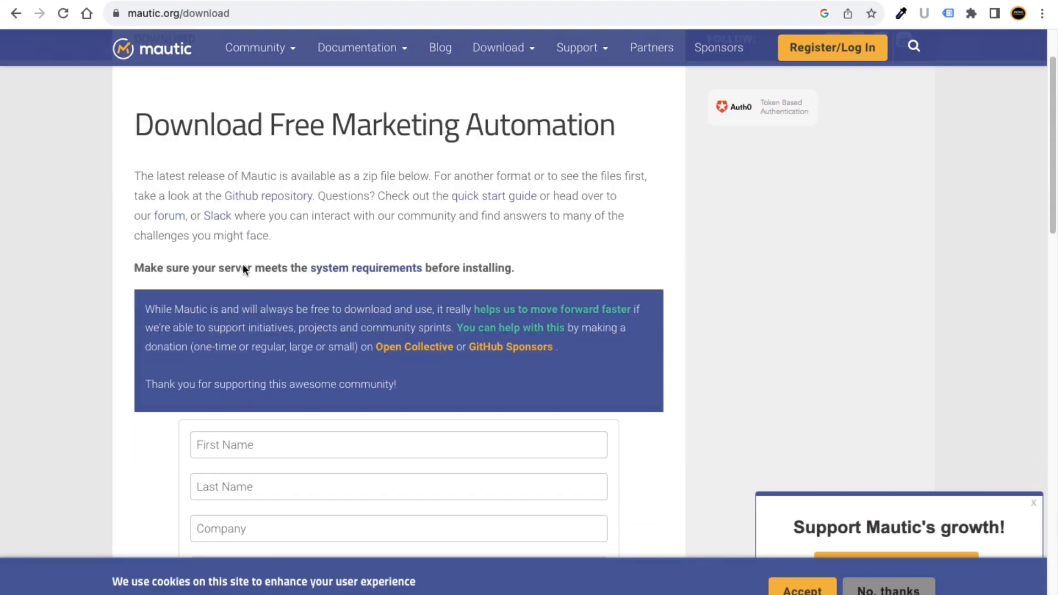
{"action": "scroll", "coordinate": [243, 265], "scroll_direction": "down", "scroll_amount": 8}
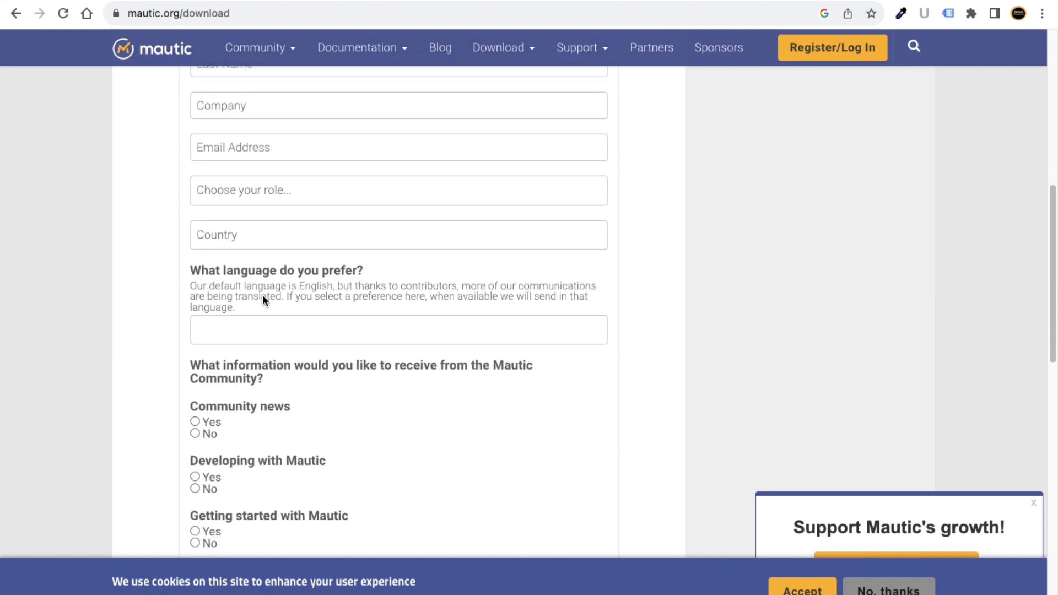
{"action": "scroll", "coordinate": [263, 300], "scroll_direction": "down", "scroll_amount": 11}
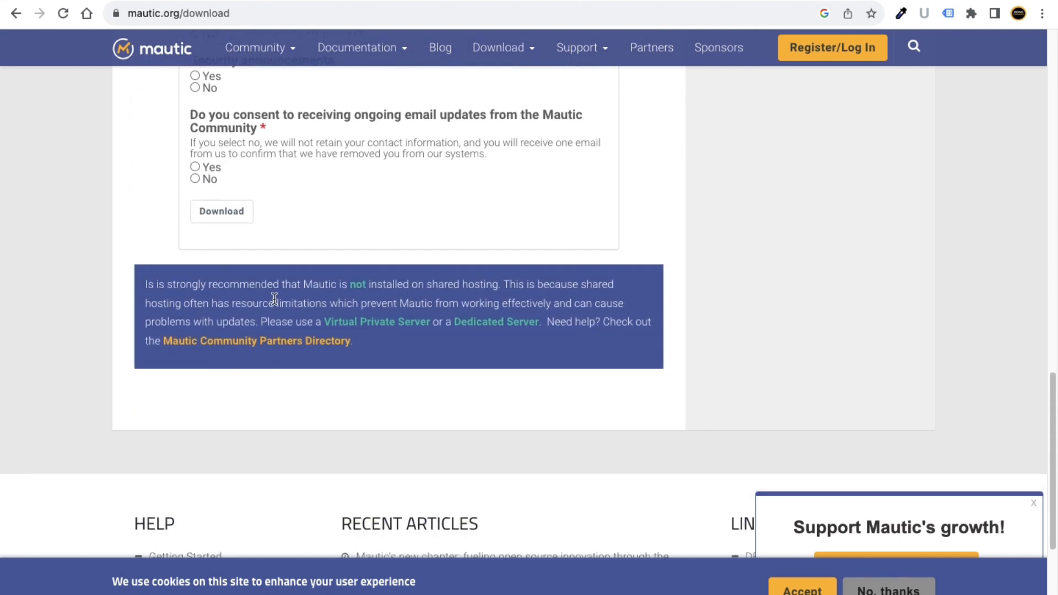
{"action": "scroll", "coordinate": [260, 228], "scroll_direction": "up", "scroll_amount": 11}
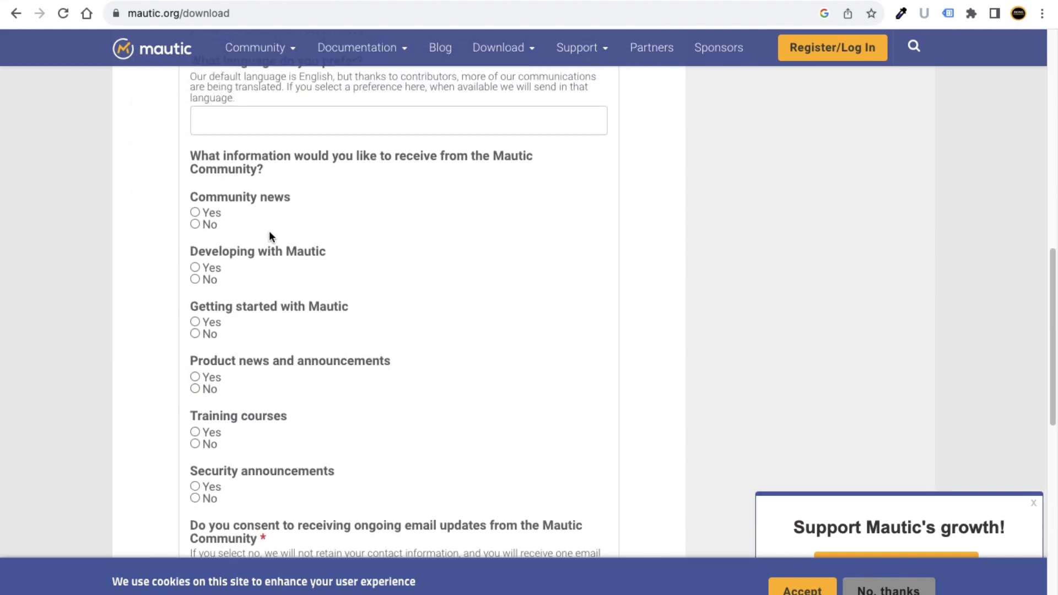
{"action": "scroll", "coordinate": [270, 238], "scroll_direction": "up", "scroll_amount": 5}
{"action": "scroll", "coordinate": [287, 253], "scroll_direction": "down", "scroll_amount": 19}
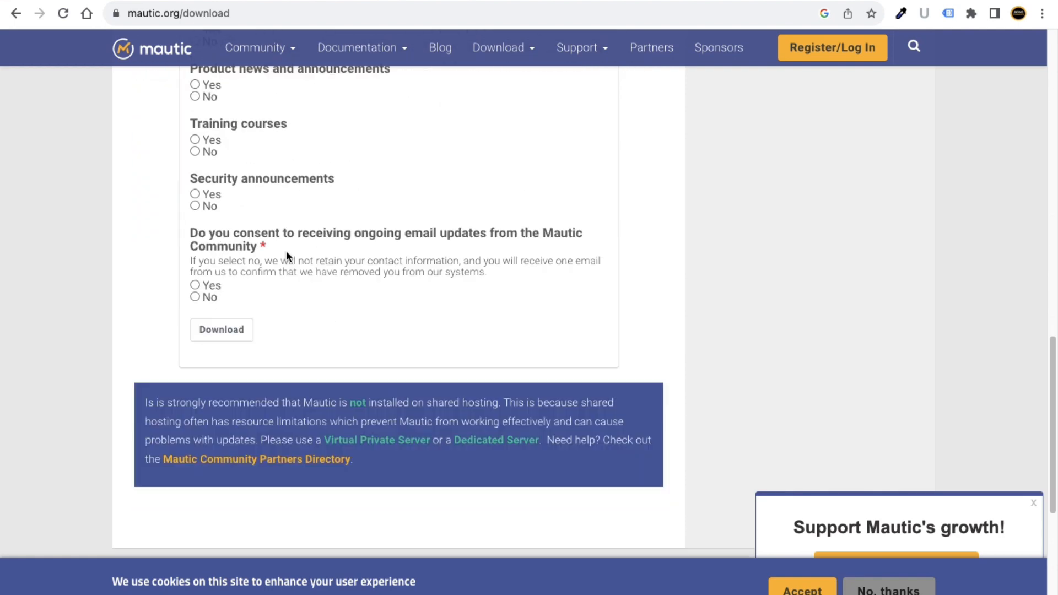
{"action": "scroll", "coordinate": [286, 254], "scroll_direction": "up", "scroll_amount": 3}
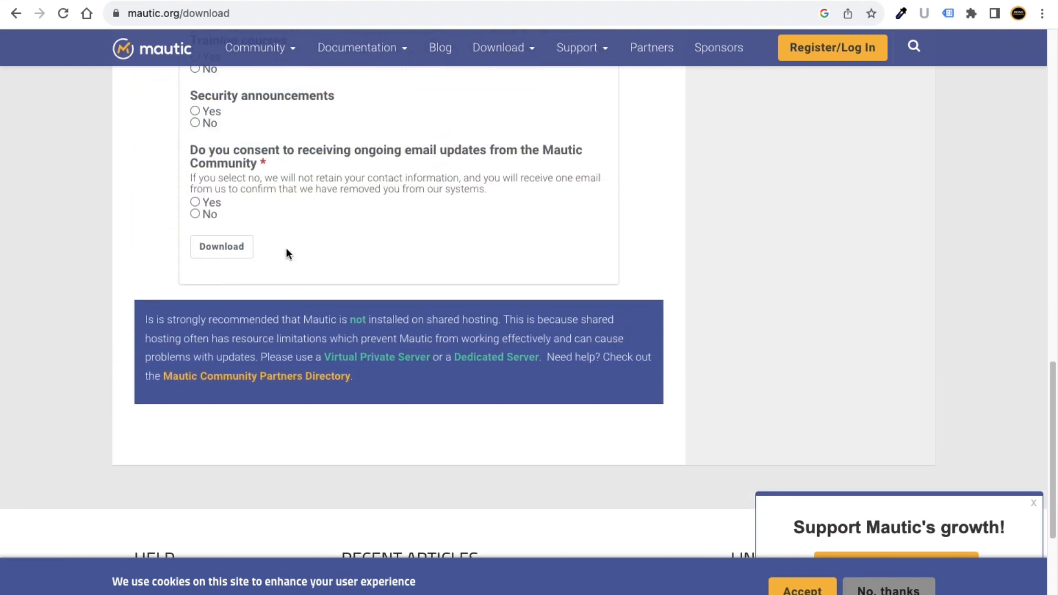
{"action": "left_click", "coordinate": [196, 203]}
{"action": "left_click", "coordinate": [229, 246]}
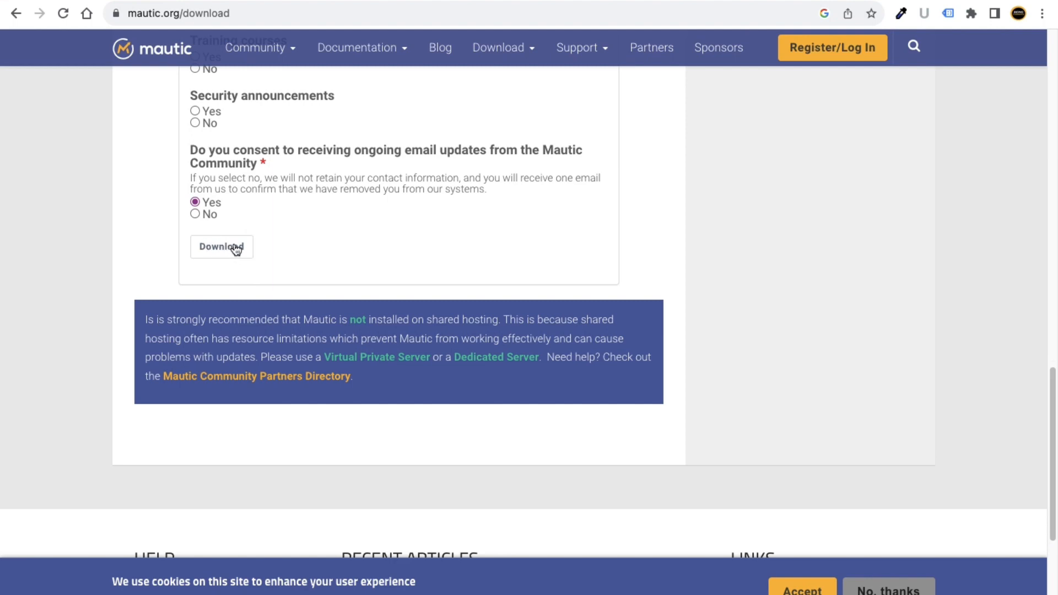
{"action": "scroll", "coordinate": [256, 246], "scroll_direction": "down", "scroll_amount": 7}
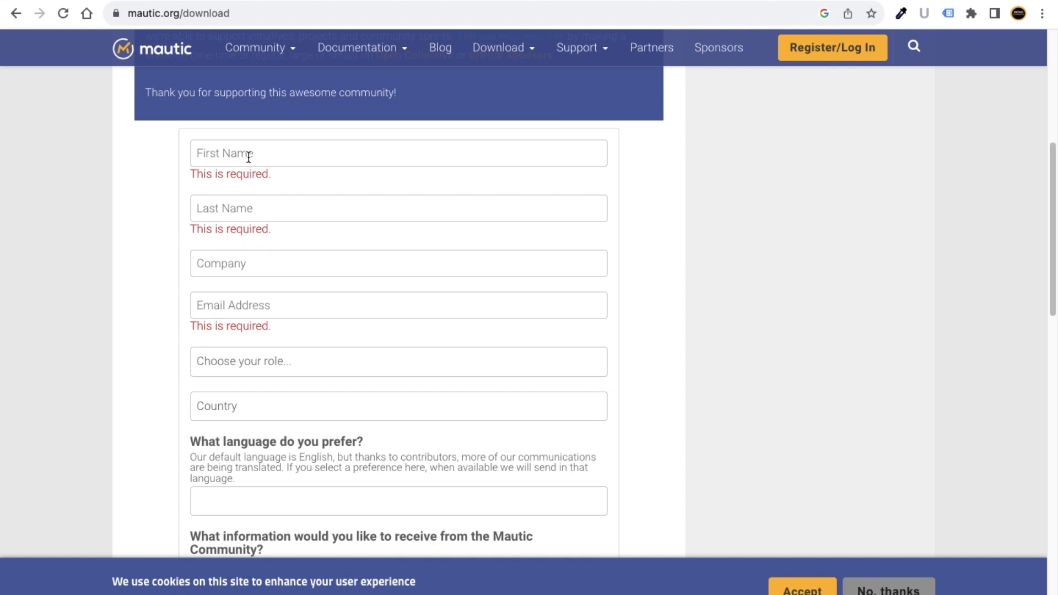
- Autofill the name, company, email and country fields and submit the form to download Mautic
{"action": "left_click", "coordinate": [249, 158]}
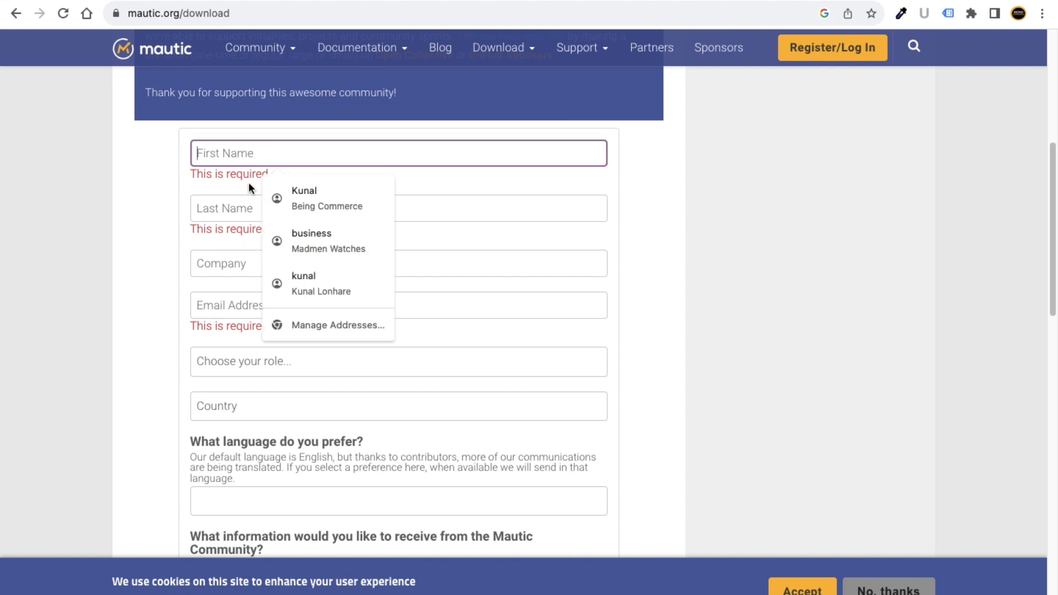
{"action": "left_click", "coordinate": [320, 238]}
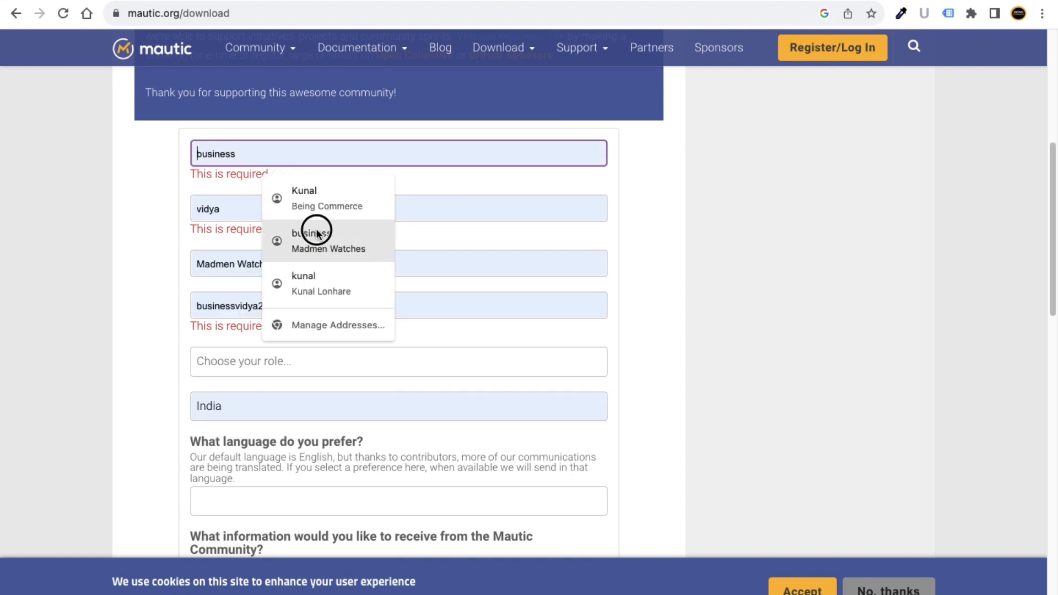
{"action": "left_click", "coordinate": [158, 284]}
{"action": "scroll", "coordinate": [161, 283], "scroll_direction": "down", "scroll_amount": 4}
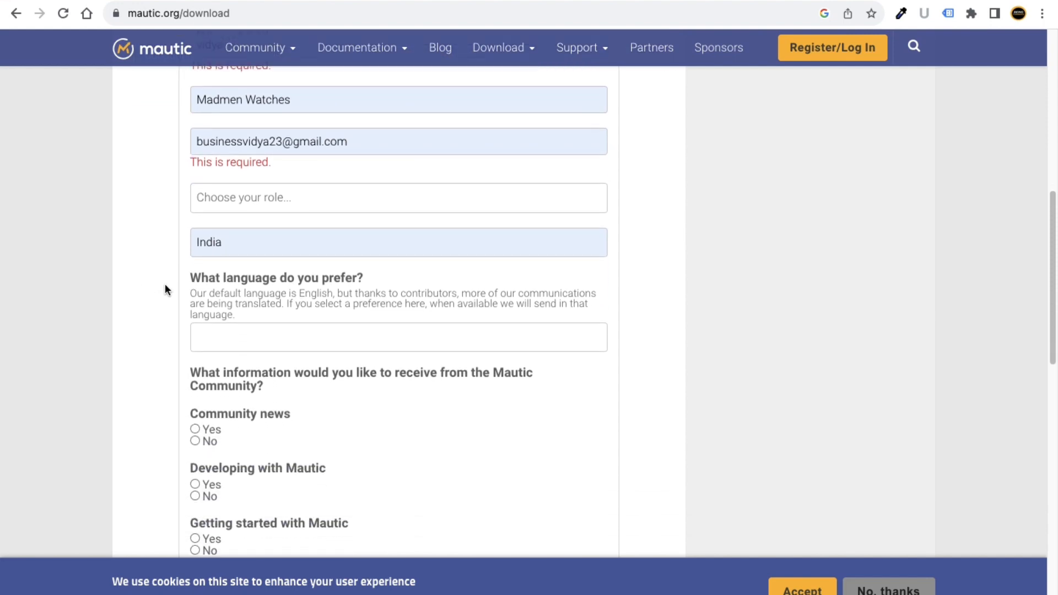
{"action": "scroll", "coordinate": [166, 284], "scroll_direction": "down", "scroll_amount": 8}
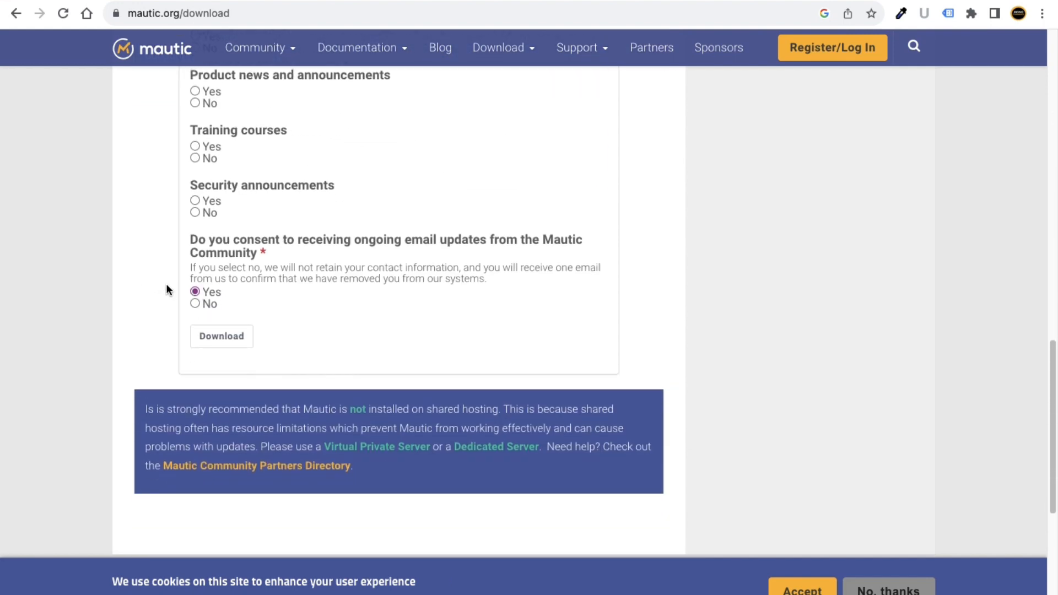
{"action": "left_click", "coordinate": [237, 337]}
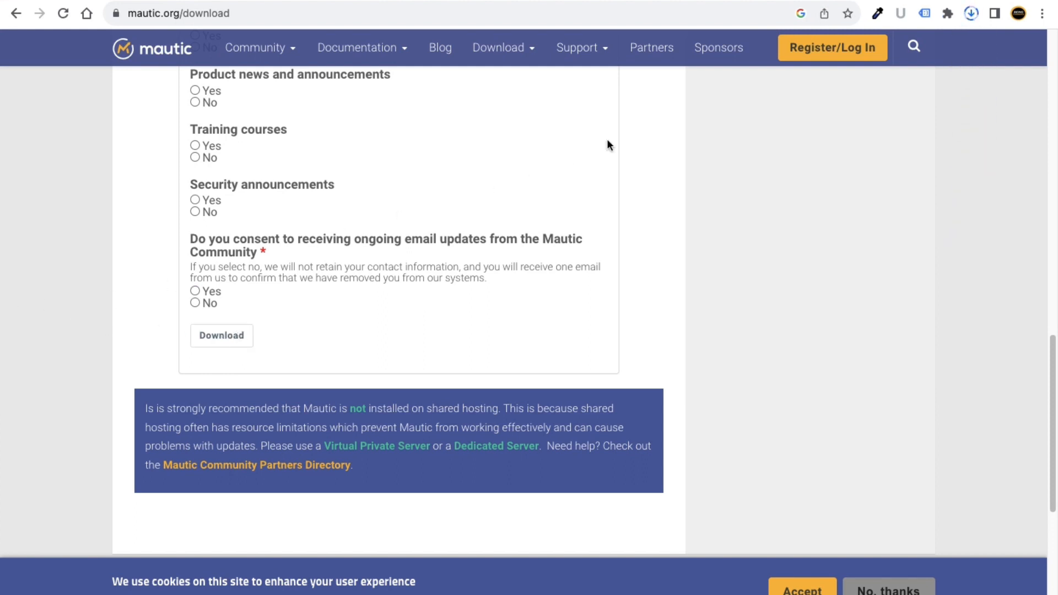
{"action": "left_click", "coordinate": [971, 13]}
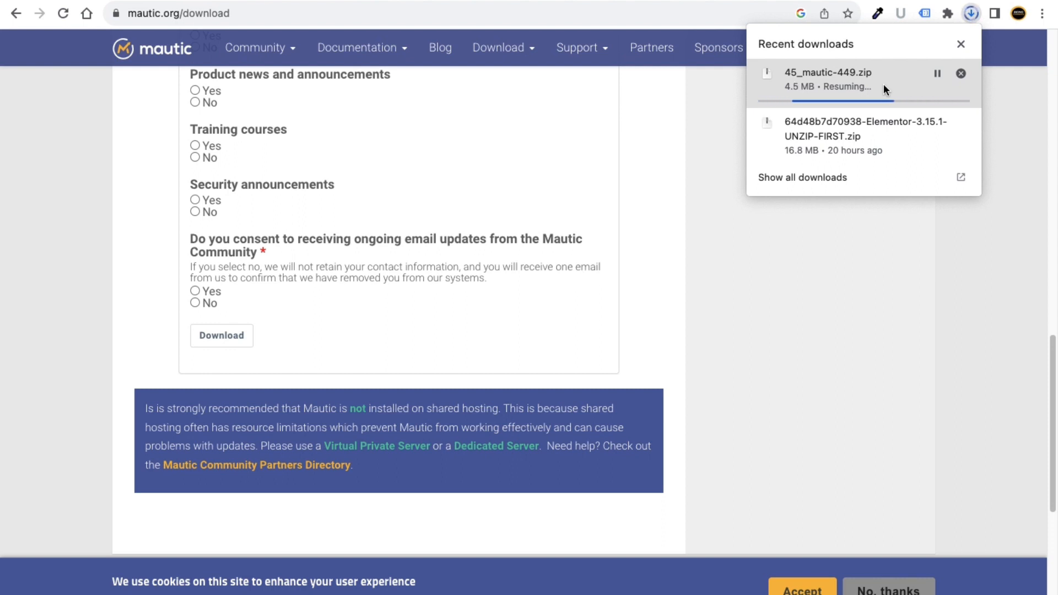
- Close Chrome's downloads list showing 45_mautic-449.zip and switch to the desktop space
{"action": "left_click", "coordinate": [588, 124]}
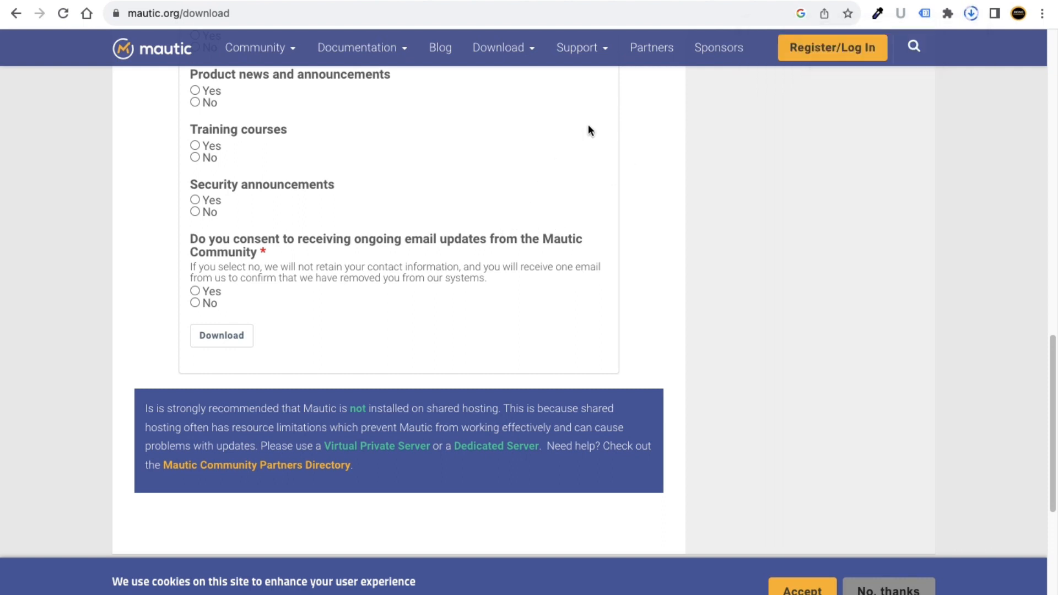
{"action": "key", "text": "ctrl+Left"}
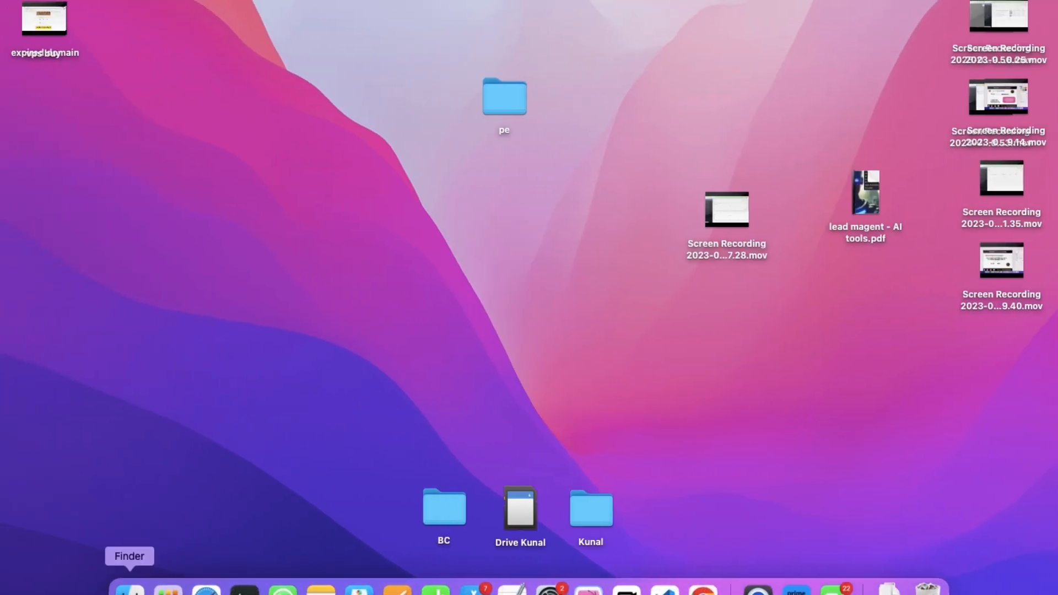
- Check Finder's Downloads folder for the unfinished Mautic download, then return to Chrome
{"action": "left_click", "coordinate": [130, 589]}
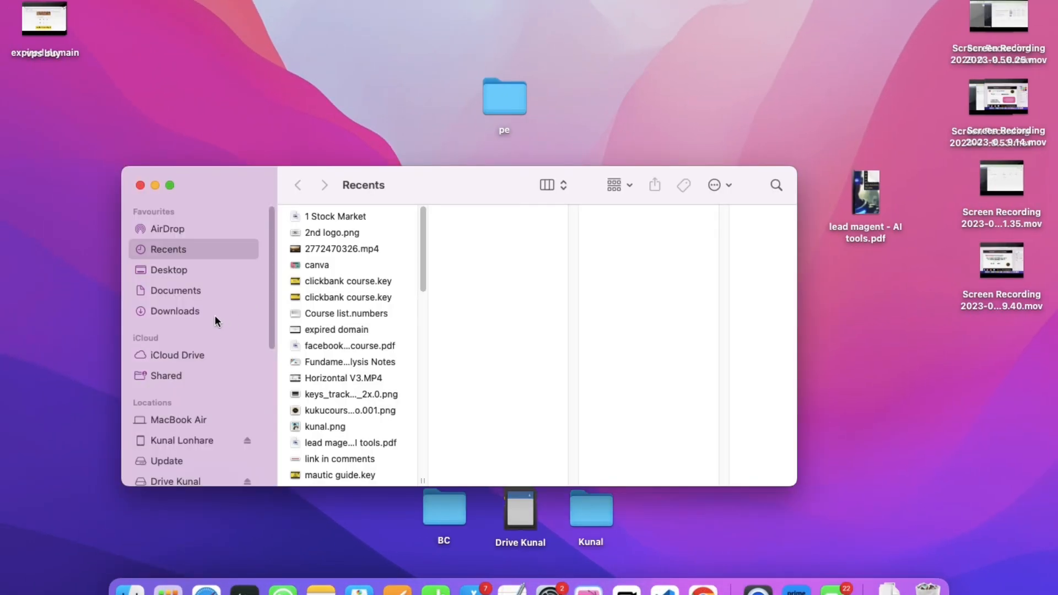
{"action": "left_click", "coordinate": [209, 313]}
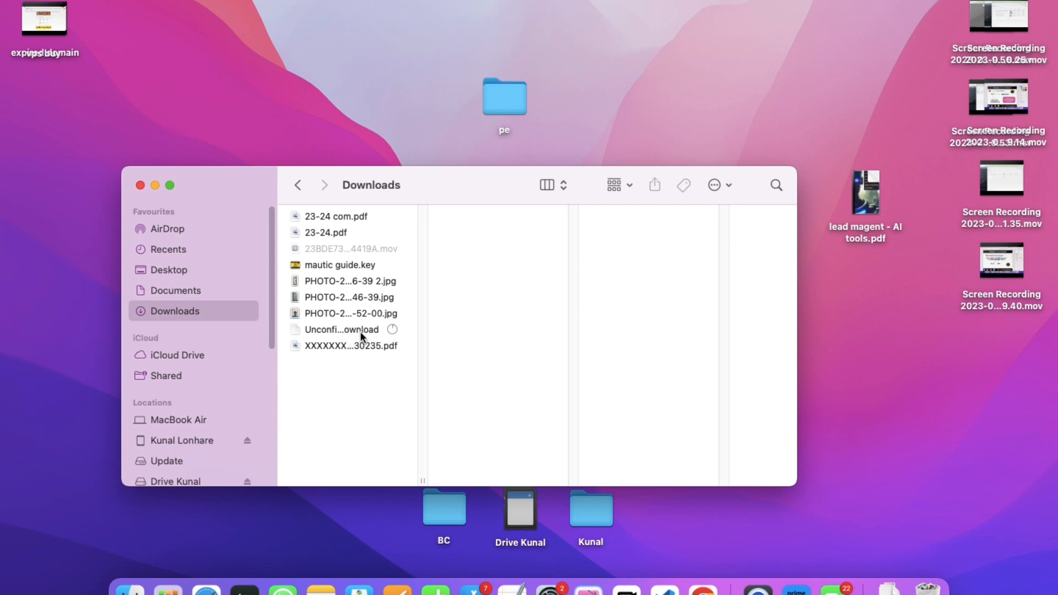
{"action": "key", "text": "ctrl+Right"}
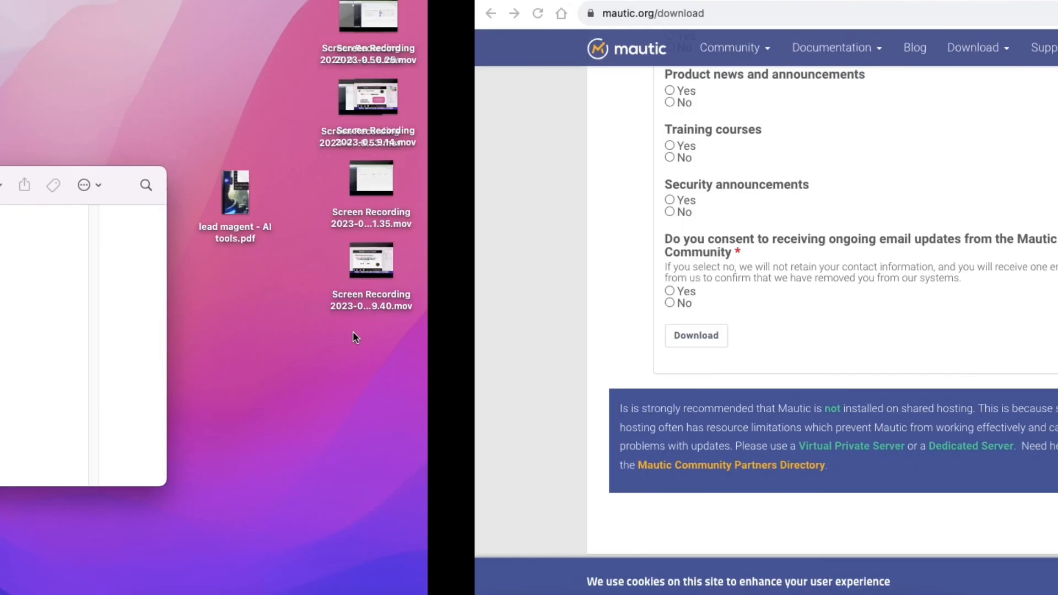
- Recheck the Mautic download progress and accept the mautic.org cookie banner
{"action": "left_click", "coordinate": [972, 13]}
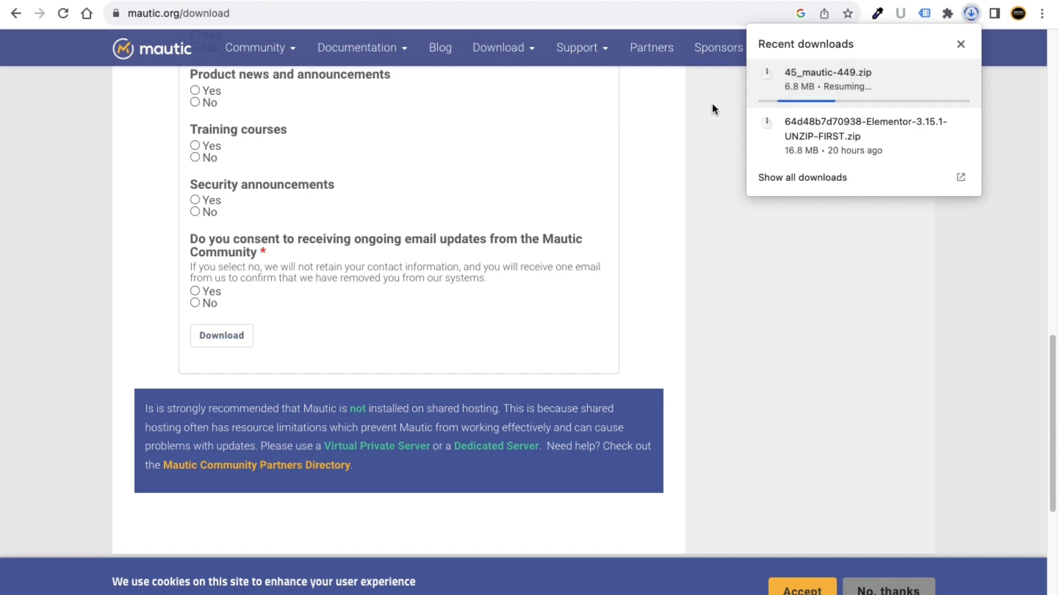
{"action": "scroll", "coordinate": [703, 111], "scroll_direction": "down", "scroll_amount": 7}
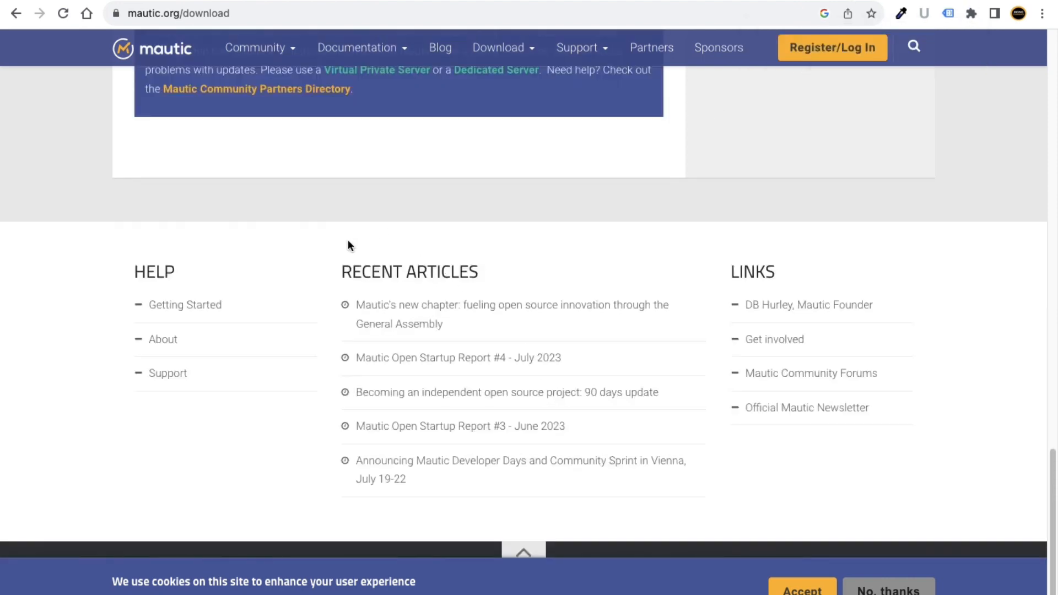
{"action": "scroll", "coordinate": [326, 241], "scroll_direction": "up", "scroll_amount": 8}
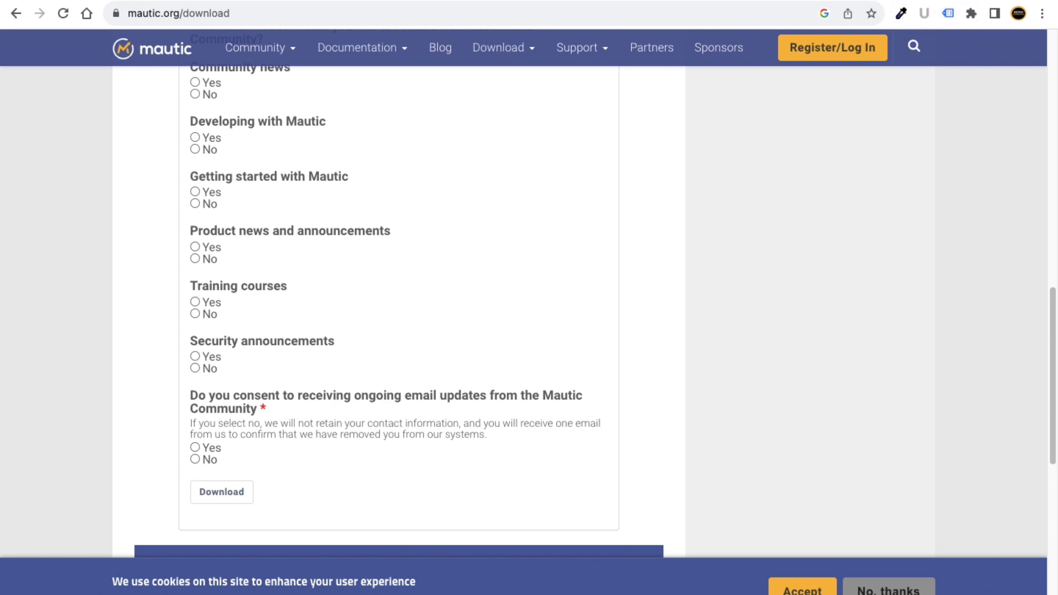
{"action": "left_click", "coordinate": [810, 591]}
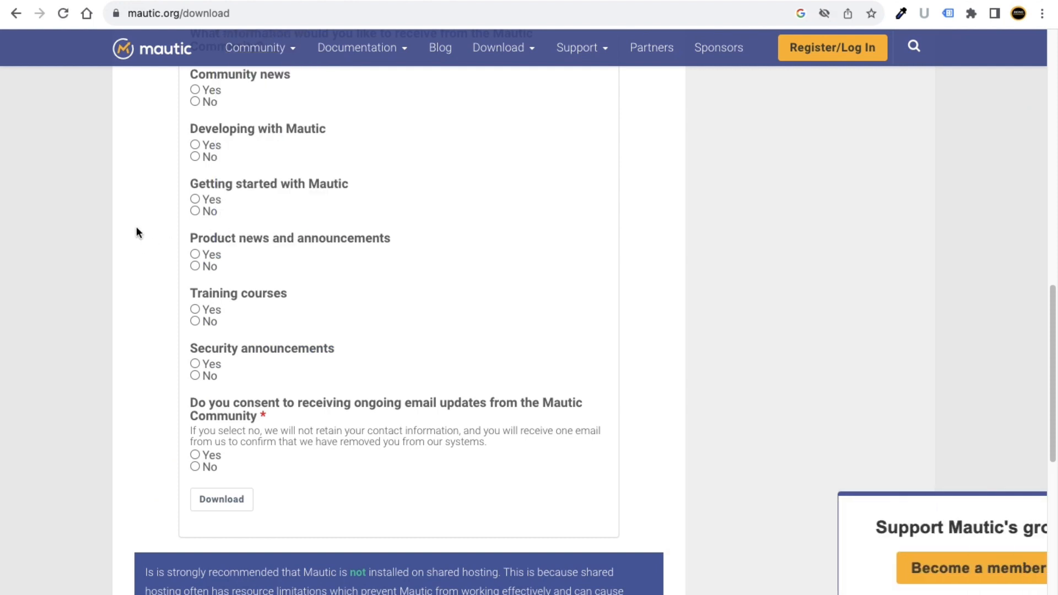
- Open hpanel.hostinger.com in a new tab and go to its Websites list
{"action": "key", "text": "super+t"}
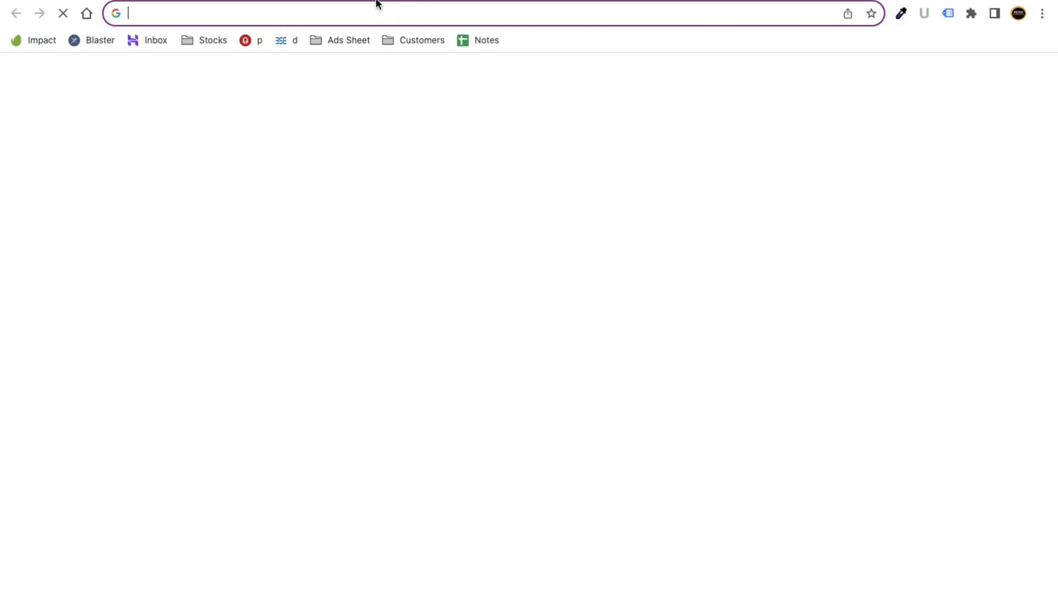
{"action": "type", "text": "hp"}
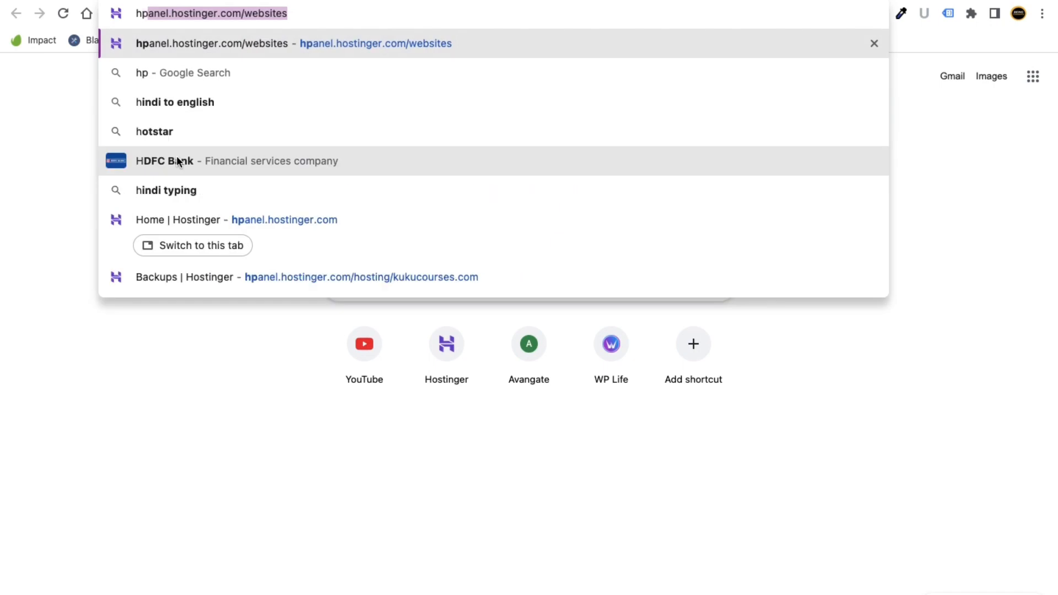
{"action": "key", "text": "Return"}
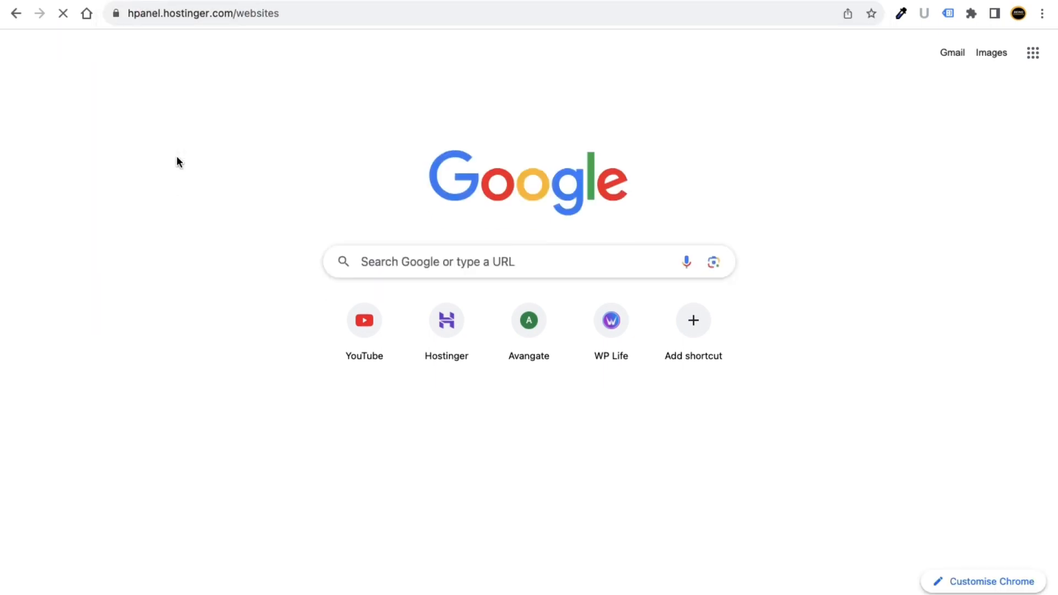
{"action": "double_click", "coordinate": [297, 15]}
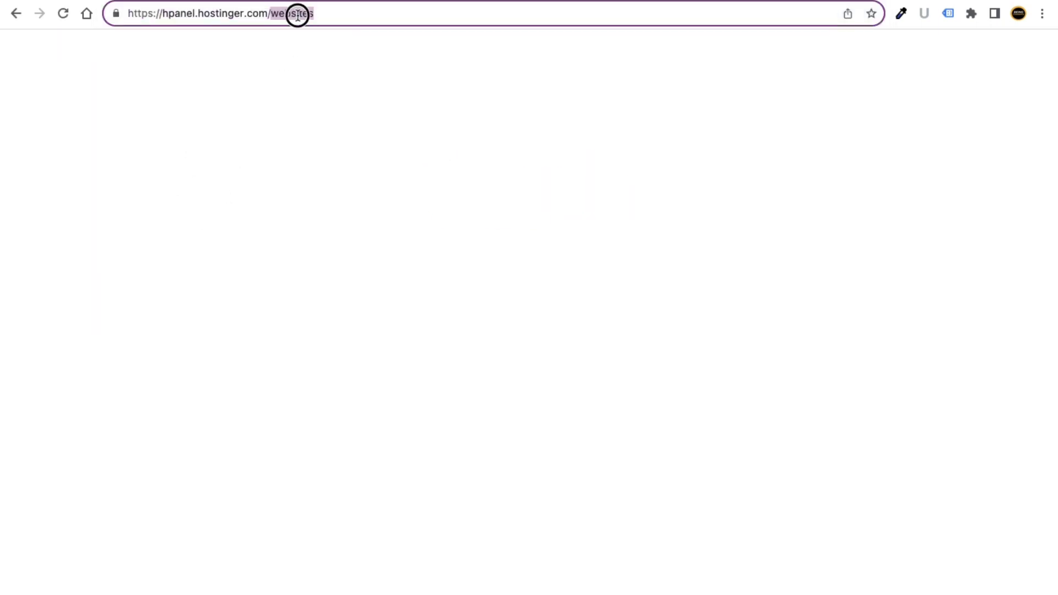
{"action": "left_click_drag", "start_coordinate": [297, 15], "coordinate": [268, 14]}
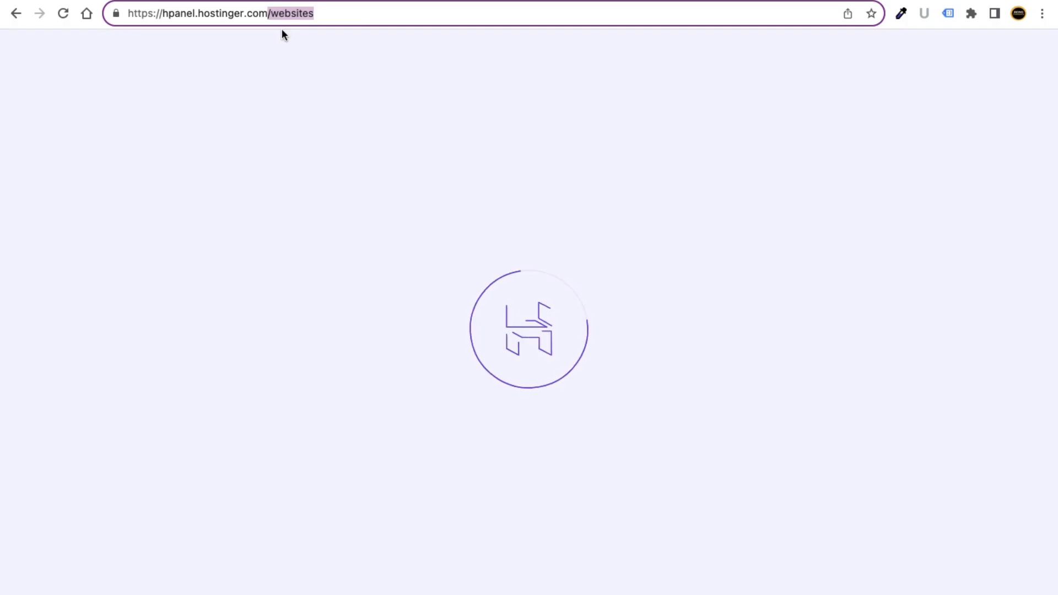
{"action": "key", "text": "BackSpace"}
{"action": "left_click", "coordinate": [284, 41]}
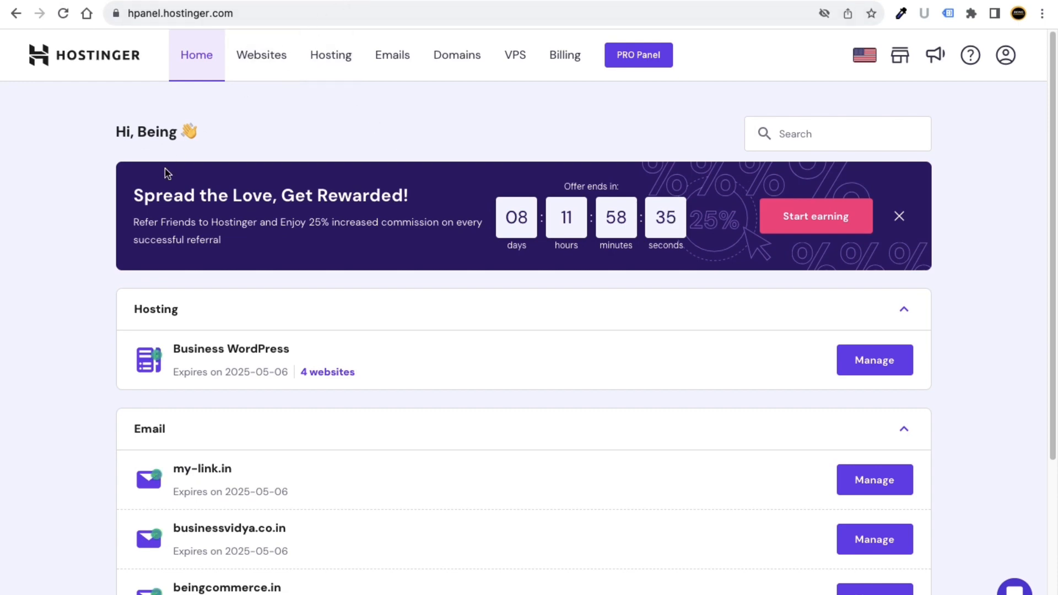
{"action": "left_click", "coordinate": [279, 69]}
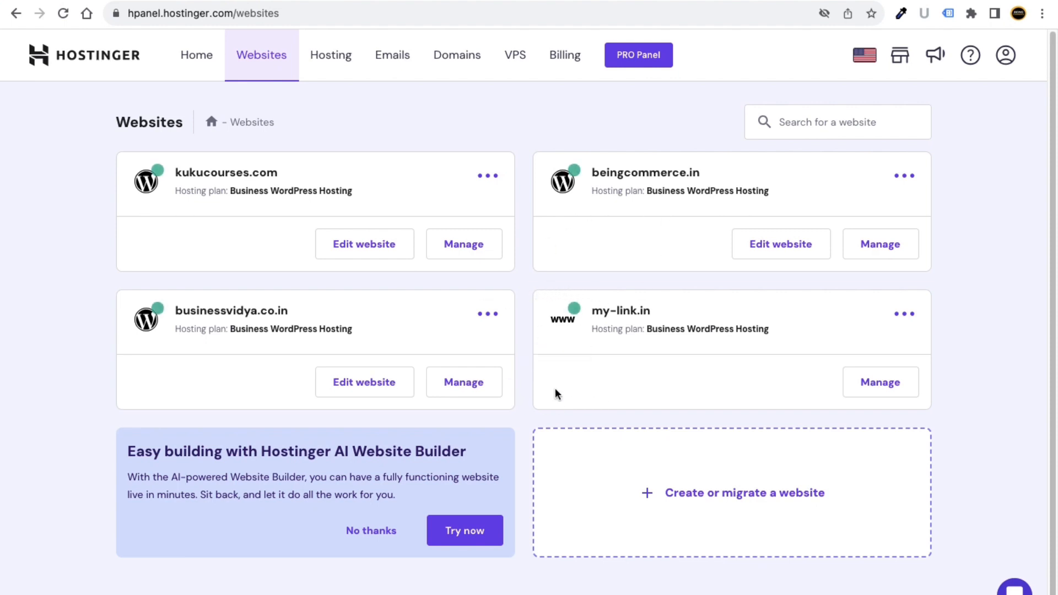
- Open and scroll the businessvidya.co.in hosting dashboard, then start a new blank tab
{"action": "left_click", "coordinate": [475, 392]}
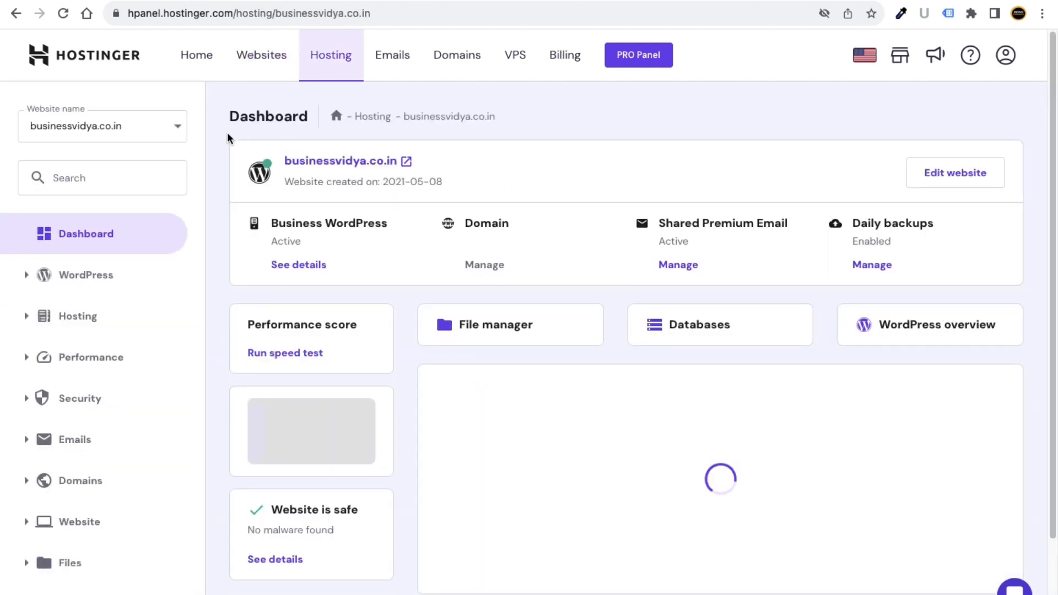
{"action": "scroll", "coordinate": [288, 310], "scroll_direction": "down", "scroll_amount": 1}
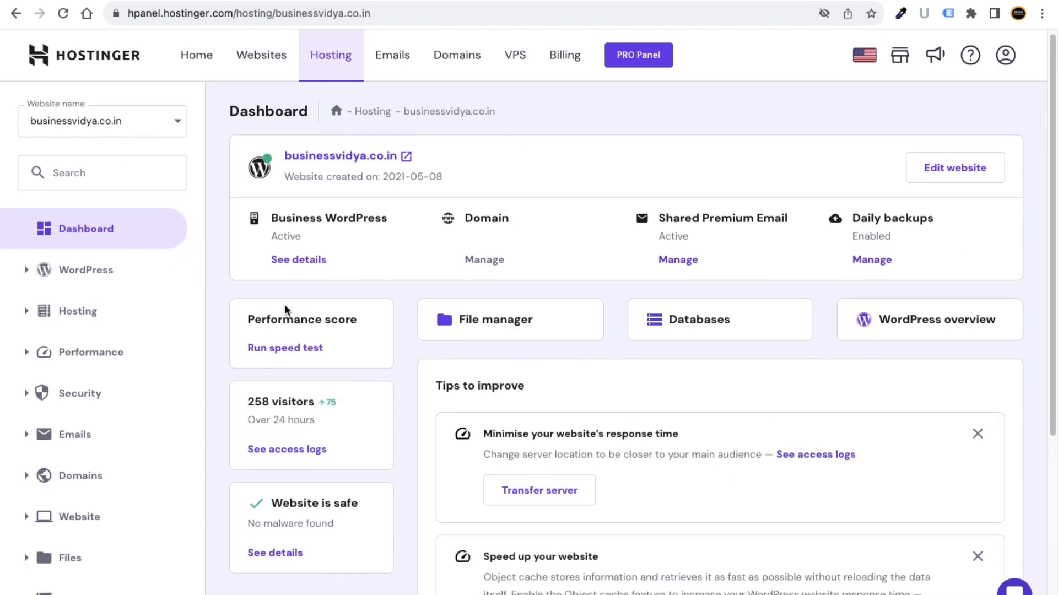
{"action": "scroll", "coordinate": [243, 280], "scroll_direction": "down", "scroll_amount": 1}
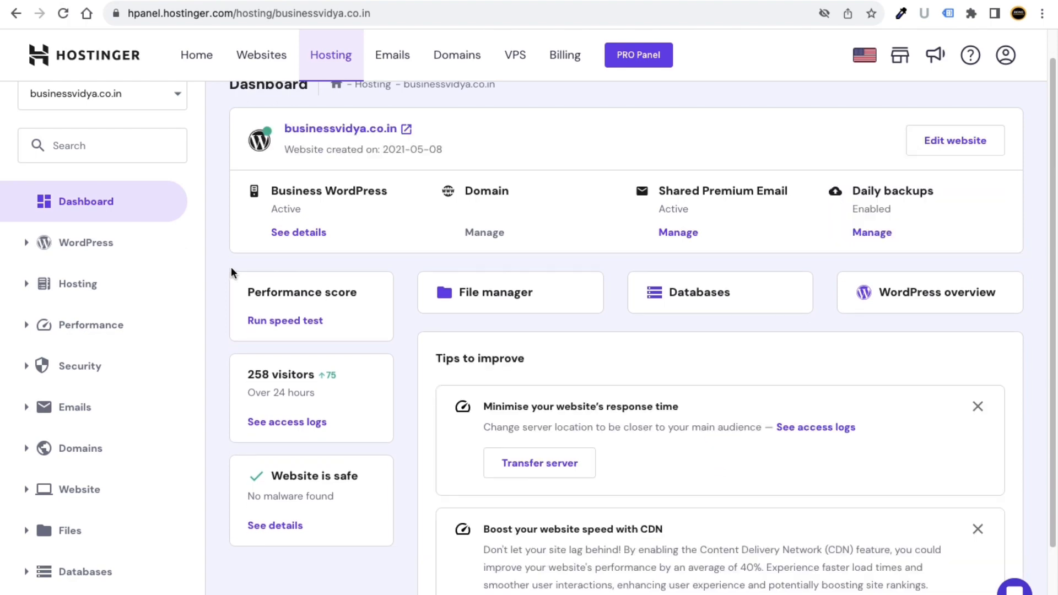
{"action": "scroll", "coordinate": [231, 270], "scroll_direction": "down", "scroll_amount": 1}
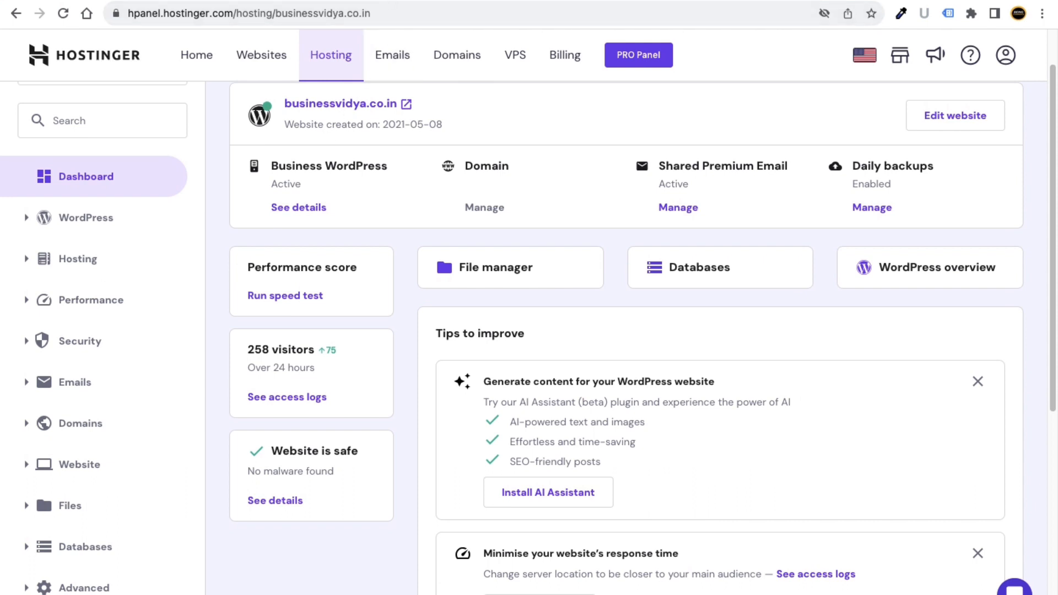
{"action": "key", "text": "ctrl+t"}
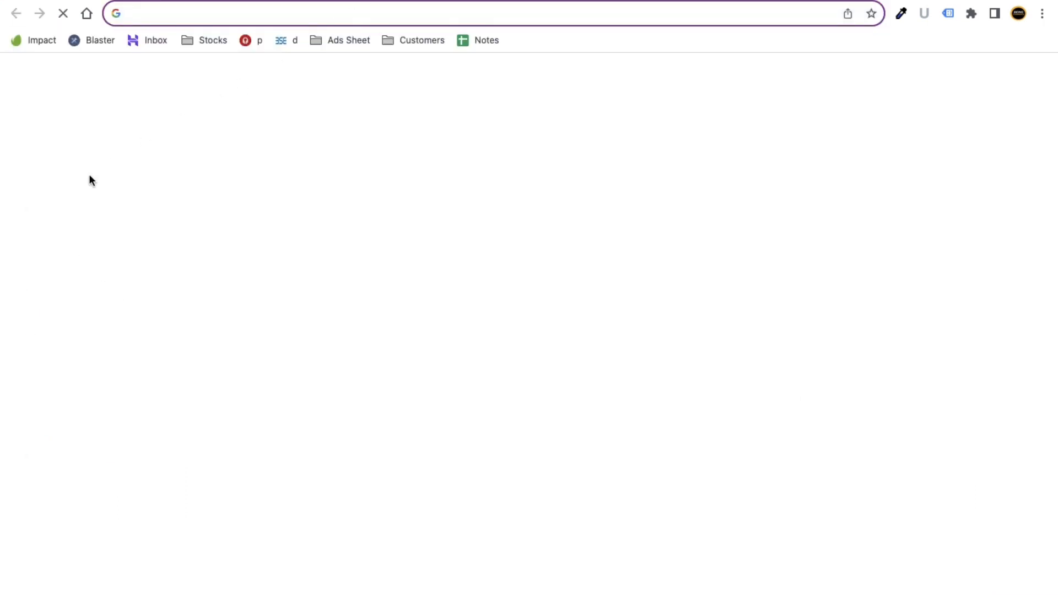
- Load support.apple.com and highlight apple.com in its address
{"action": "type", "text": "s"}
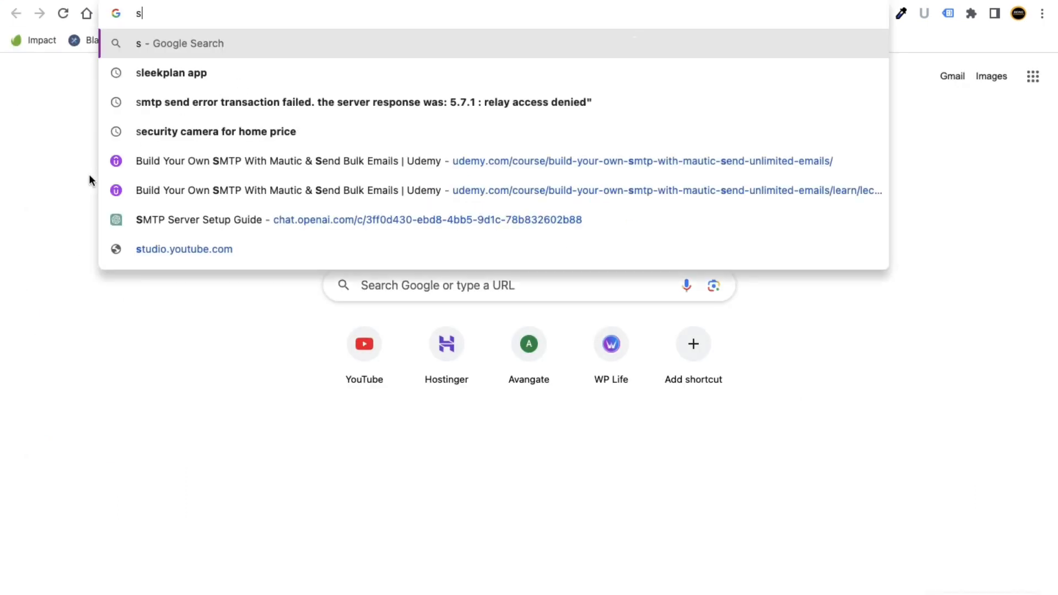
{"action": "type", "text": "upport"}
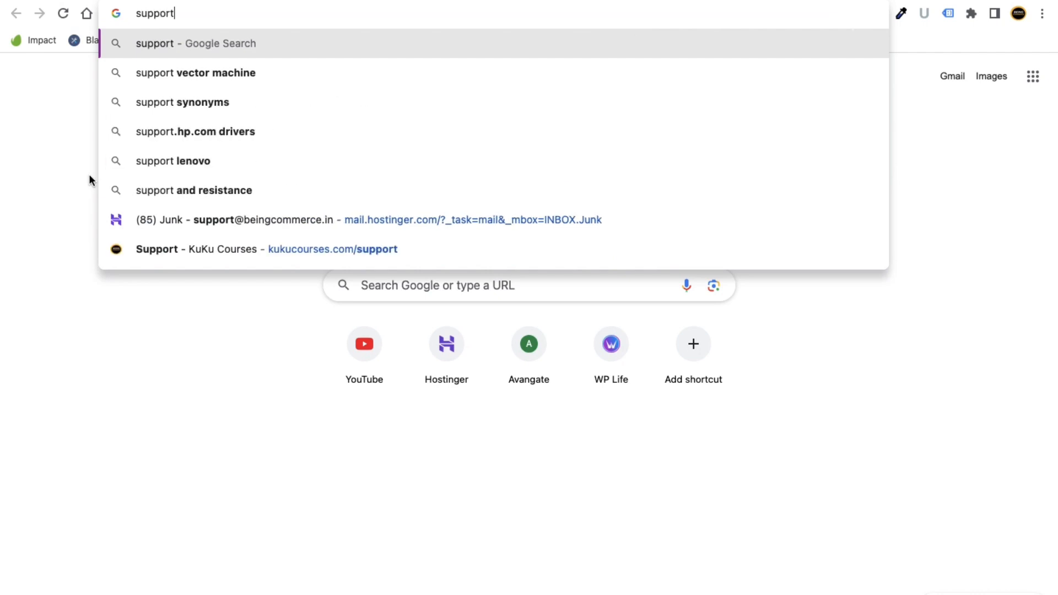
{"action": "type", "text": ".appl"}
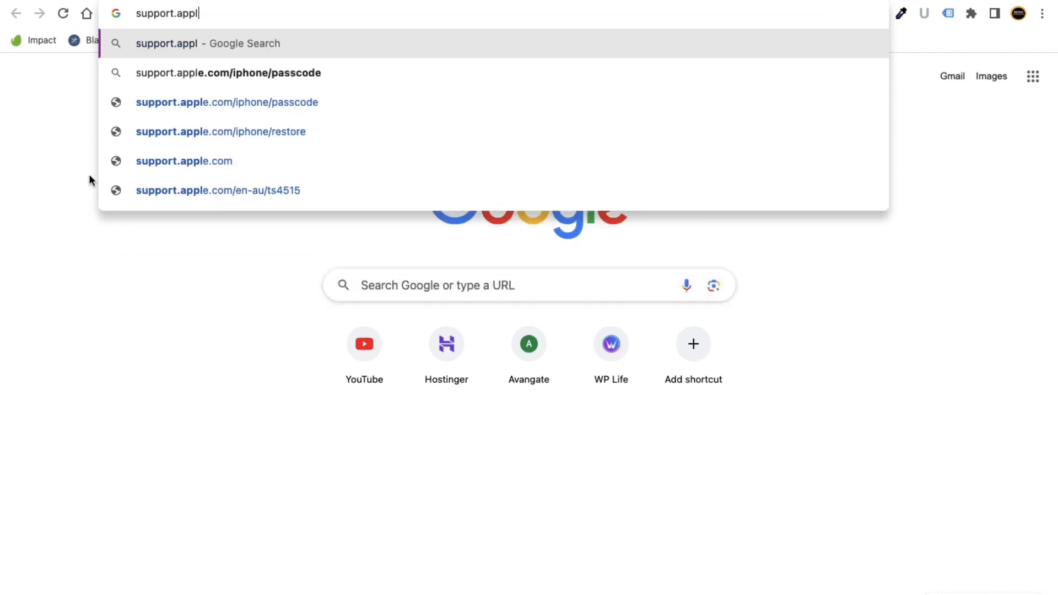
{"action": "type", "text": "e.com"}
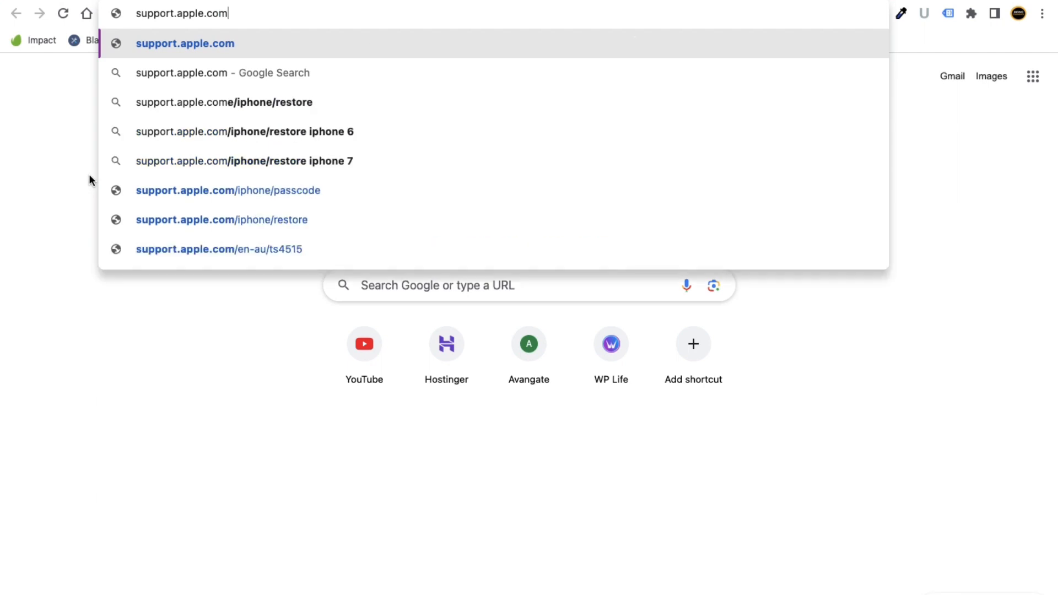
{"action": "key", "text": "Return"}
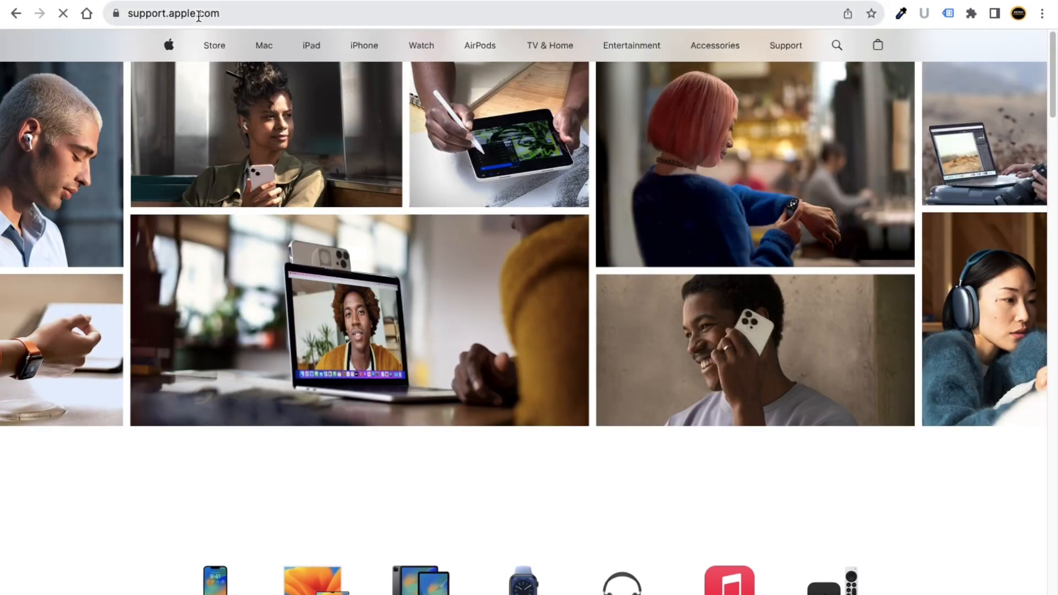
{"action": "left_click", "coordinate": [229, 13]}
{"action": "left_click_drag", "start_coordinate": [229, 13], "coordinate": [205, 12]}
- Highlight the support subdomain, the apple.com domain and the com ending to explain subdomains
{"action": "double_click", "coordinate": [182, 12]}
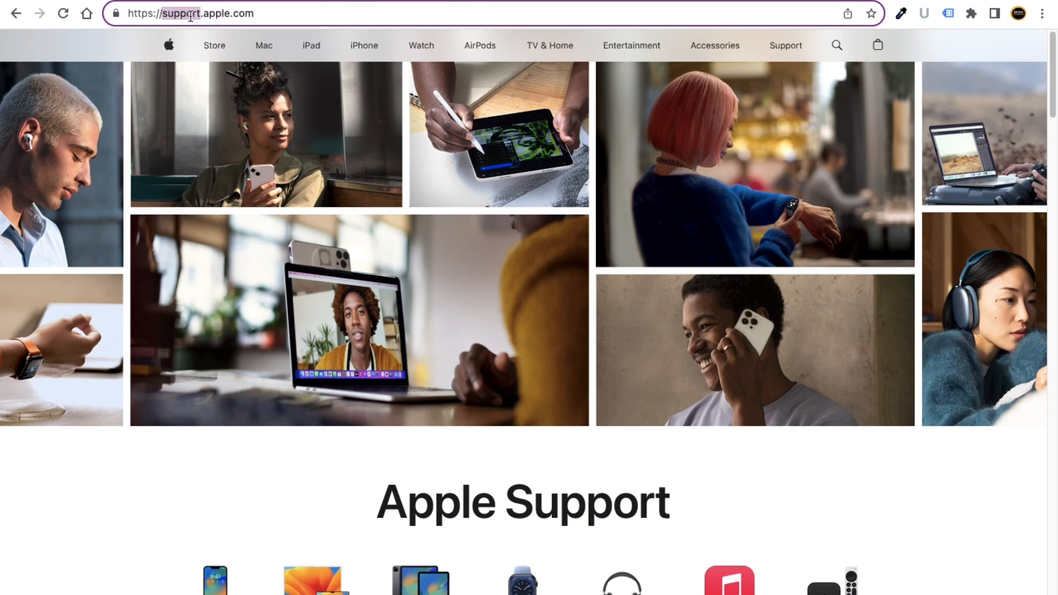
{"action": "left_click_drag", "start_coordinate": [205, 15], "coordinate": [251, 16]}
{"action": "left_click", "coordinate": [183, 14]}
{"action": "left_click_drag", "start_coordinate": [167, 13], "coordinate": [213, 12]}
{"action": "left_click", "coordinate": [270, 17]}
{"action": "left_click", "coordinate": [167, 15]}
{"action": "double_click", "coordinate": [253, 14]}
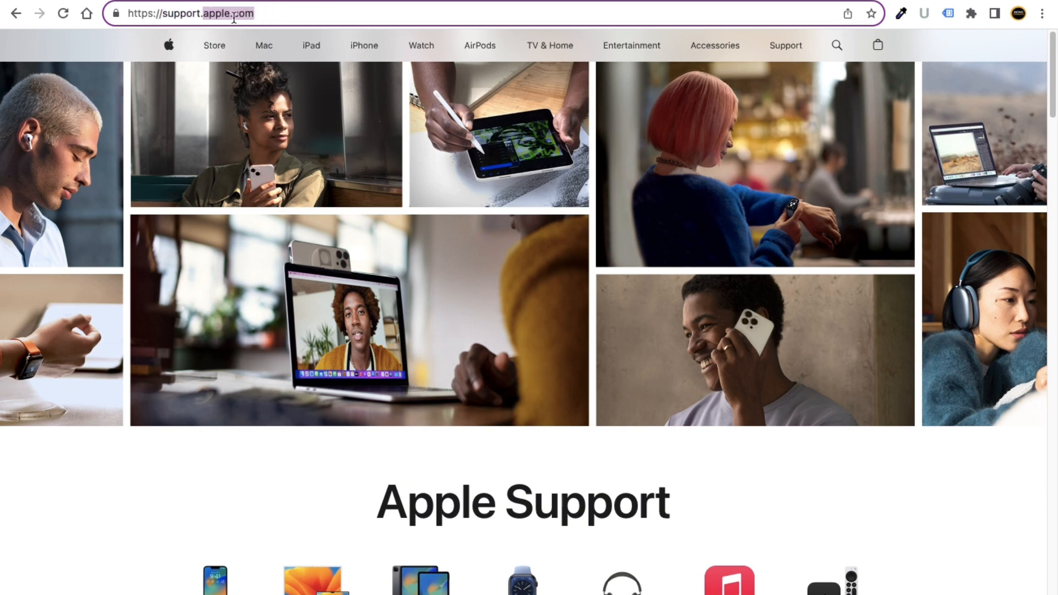
{"action": "double_click", "coordinate": [190, 14]}
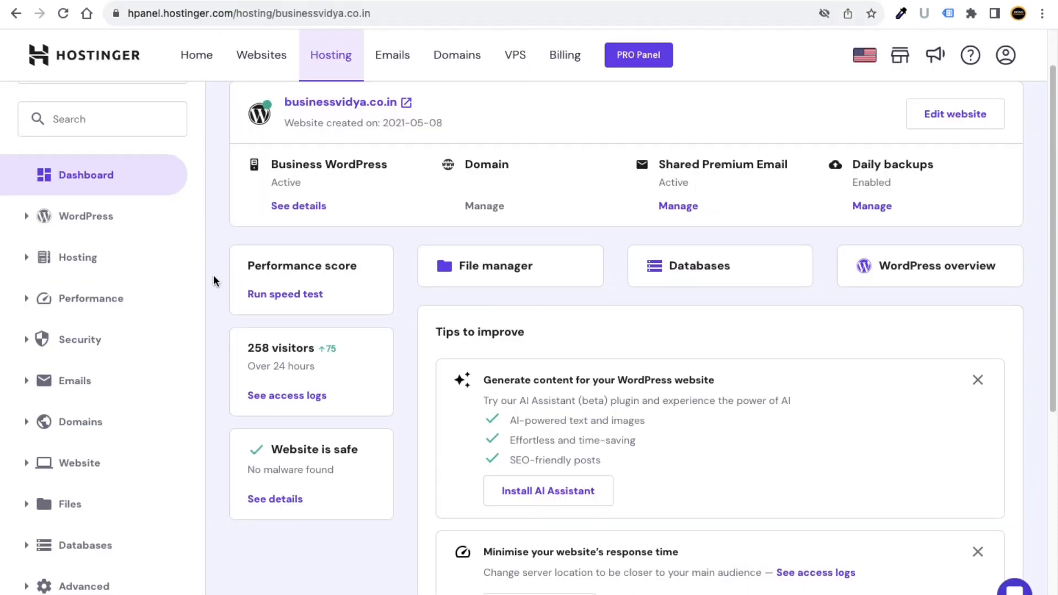
- Create the subdomain 'mail' under businessvidya.co.in via Domains > Subdomains and highlight it
{"action": "scroll", "coordinate": [213, 279], "scroll_direction": "down", "scroll_amount": 3}
{"action": "left_click", "coordinate": [27, 334]}
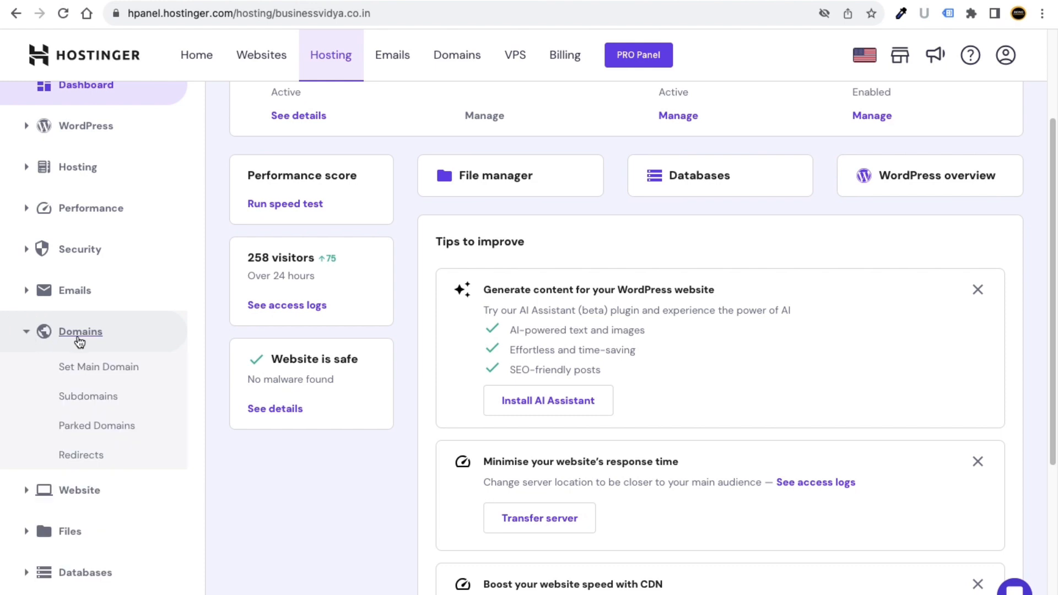
{"action": "left_click", "coordinate": [84, 397]}
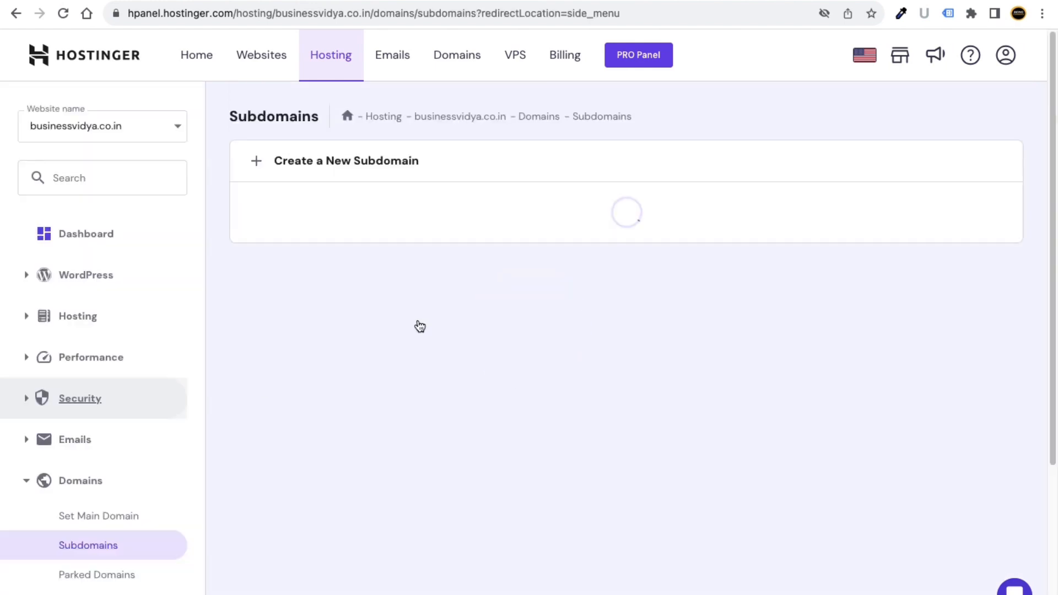
{"action": "left_click", "coordinate": [492, 213]}
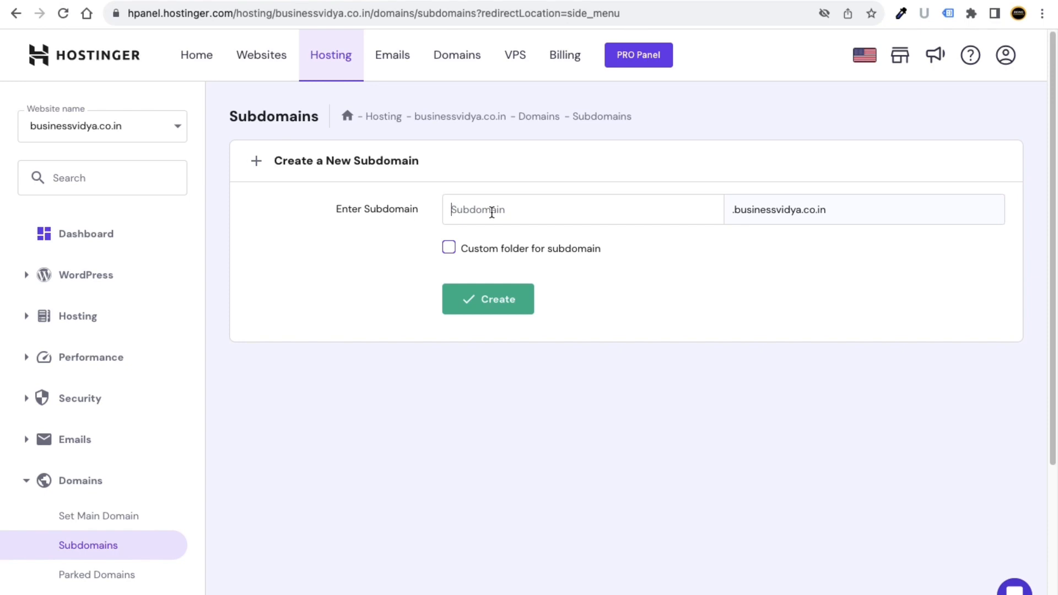
{"action": "type", "text": "mail"}
{"action": "left_click", "coordinate": [502, 310]}
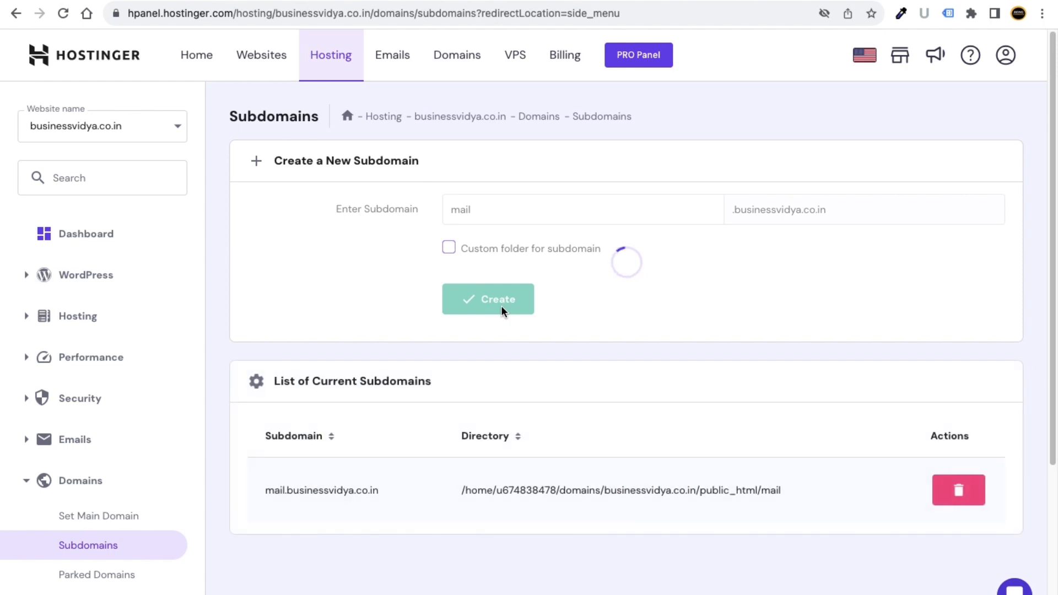
{"action": "scroll", "coordinate": [343, 339], "scroll_direction": "down", "scroll_amount": 3}
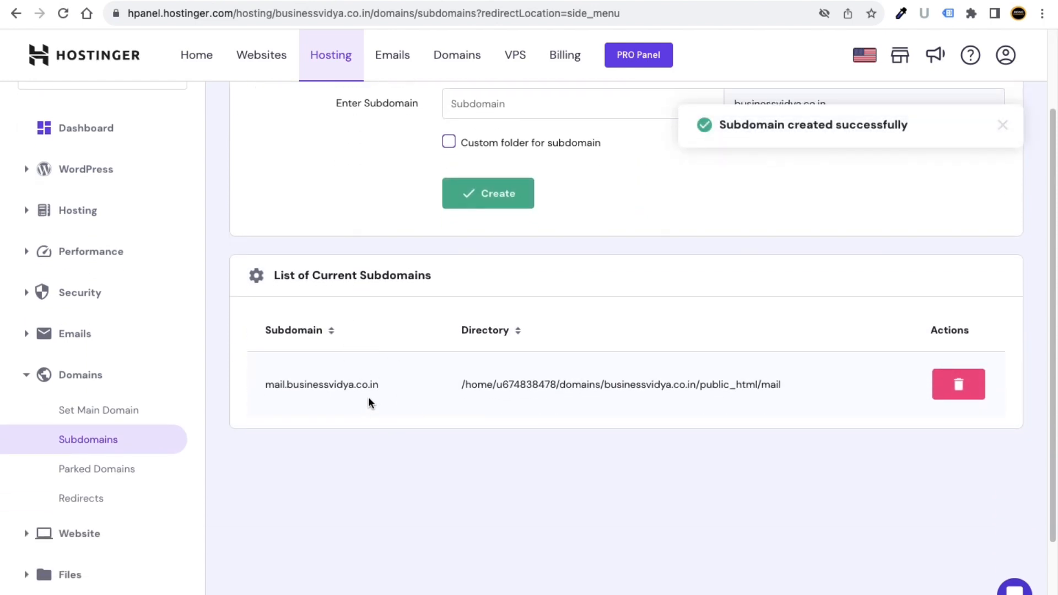
{"action": "left_click_drag", "start_coordinate": [266, 390], "coordinate": [385, 392]}
- Highlight the mail, businessvidya and domain parts of the new subdomain in the list
{"action": "left_click", "coordinate": [320, 397]}
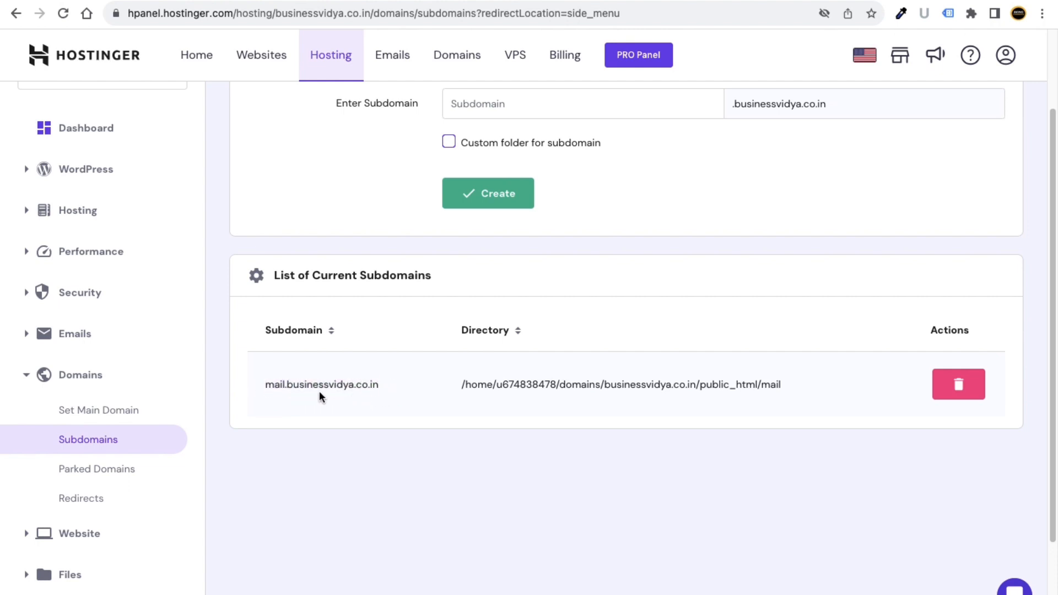
{"action": "scroll", "coordinate": [437, 239], "scroll_direction": "down", "scroll_amount": 1}
{"action": "scroll", "coordinate": [421, 234], "scroll_direction": "up", "scroll_amount": 1}
{"action": "scroll", "coordinate": [421, 233], "scroll_direction": "up", "scroll_amount": 1}
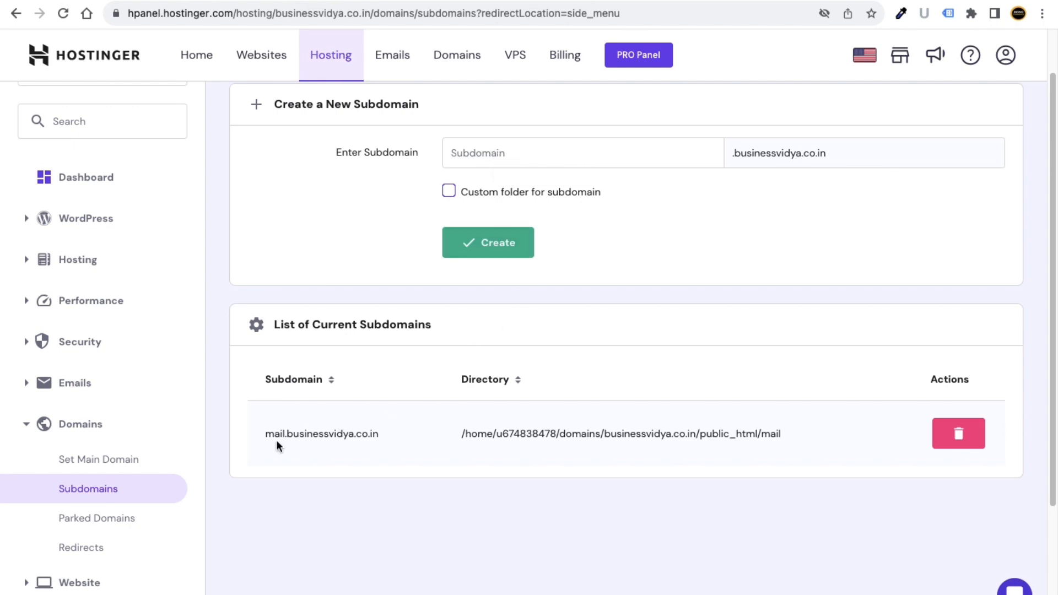
{"action": "left_click_drag", "start_coordinate": [264, 440], "coordinate": [373, 442]}
{"action": "left_click", "coordinate": [347, 466]}
{"action": "left_click_drag", "start_coordinate": [265, 434], "coordinate": [288, 435]}
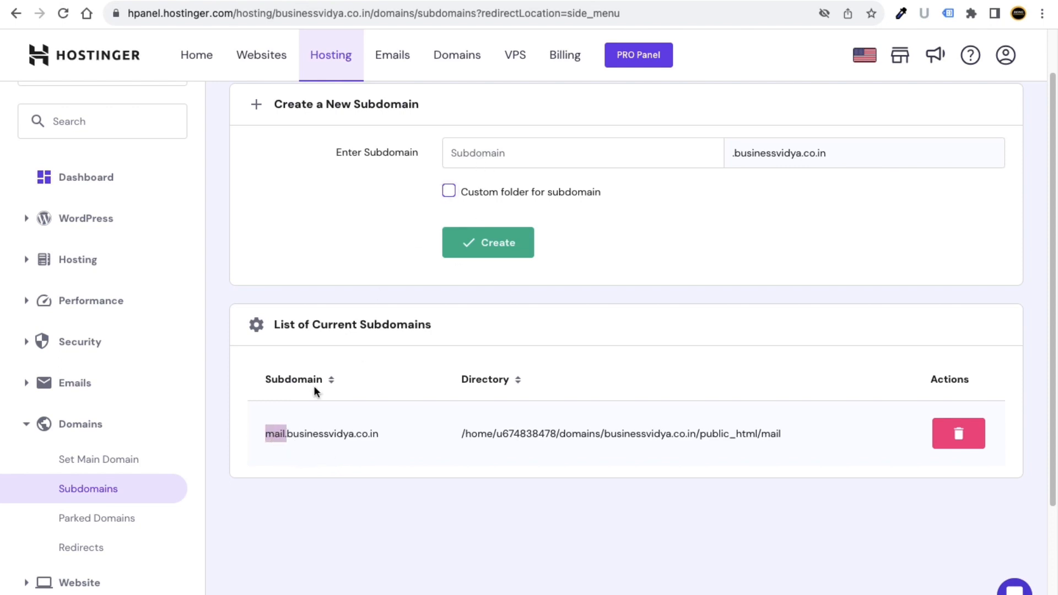
{"action": "left_click", "coordinate": [288, 444]}
{"action": "double_click", "coordinate": [302, 435]}
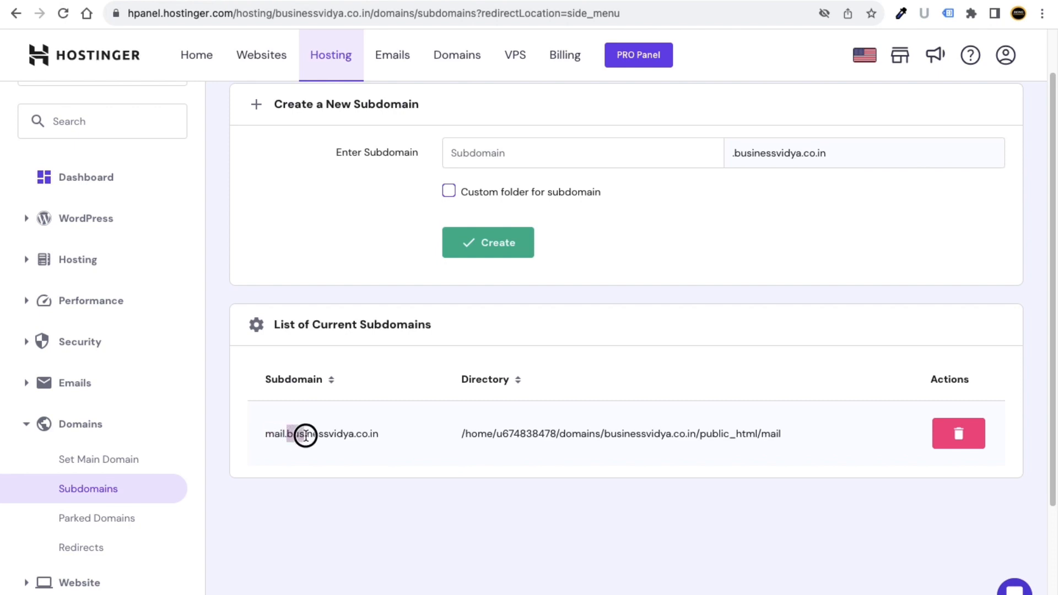
{"action": "left_click", "coordinate": [276, 434]}
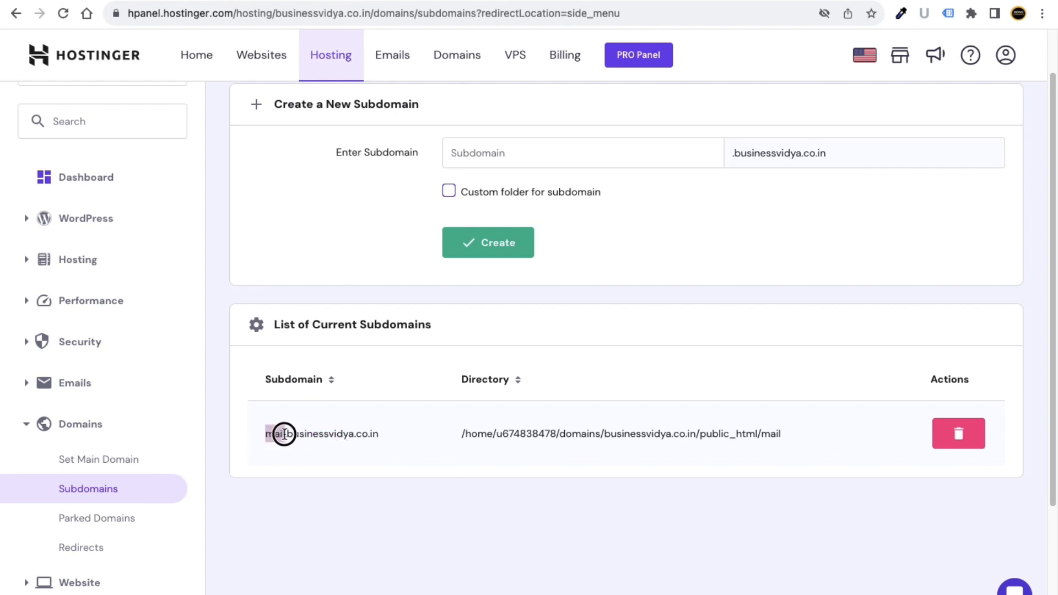
{"action": "double_click", "coordinate": [277, 434]}
{"action": "left_click_drag", "start_coordinate": [287, 434], "coordinate": [381, 441]}
{"action": "left_click", "coordinate": [355, 471]}
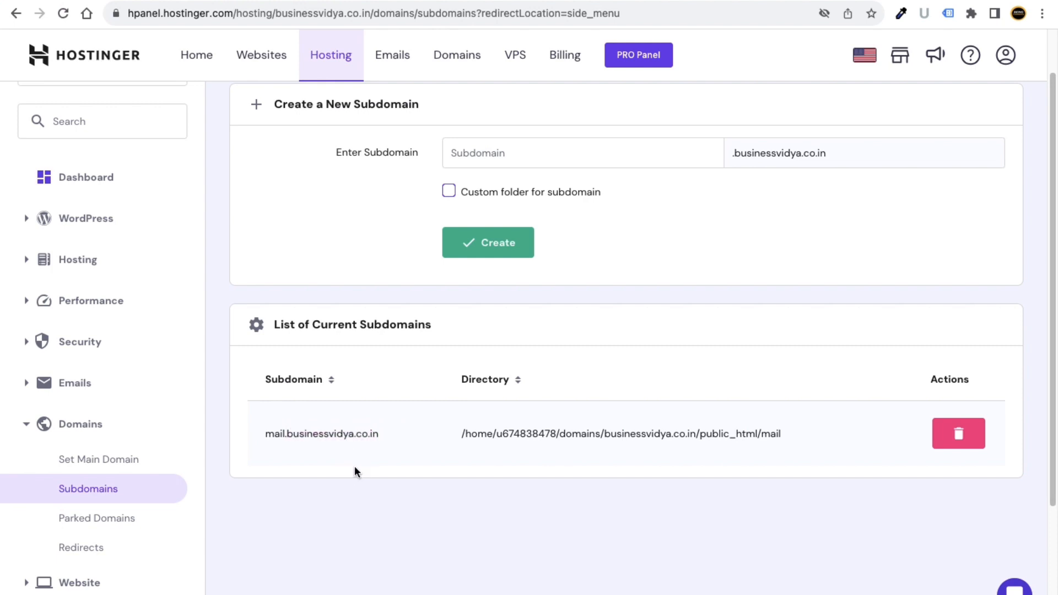
- Copy mail.businessvidya.co.in and paste it into a new browser tab
{"action": "left_click_drag", "start_coordinate": [267, 434], "coordinate": [380, 435]}
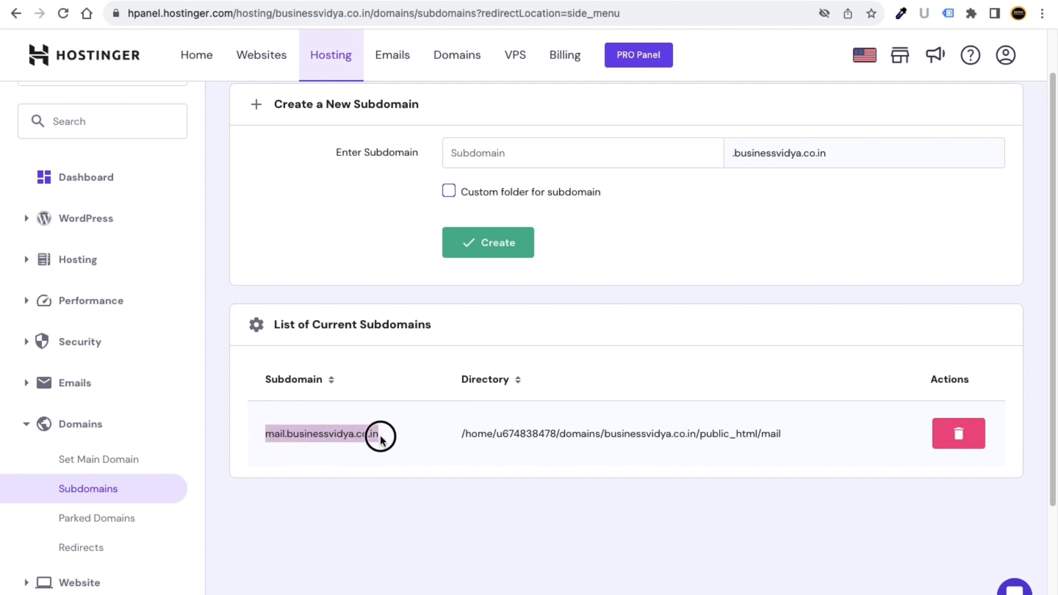
{"action": "right_click", "coordinate": [342, 436]}
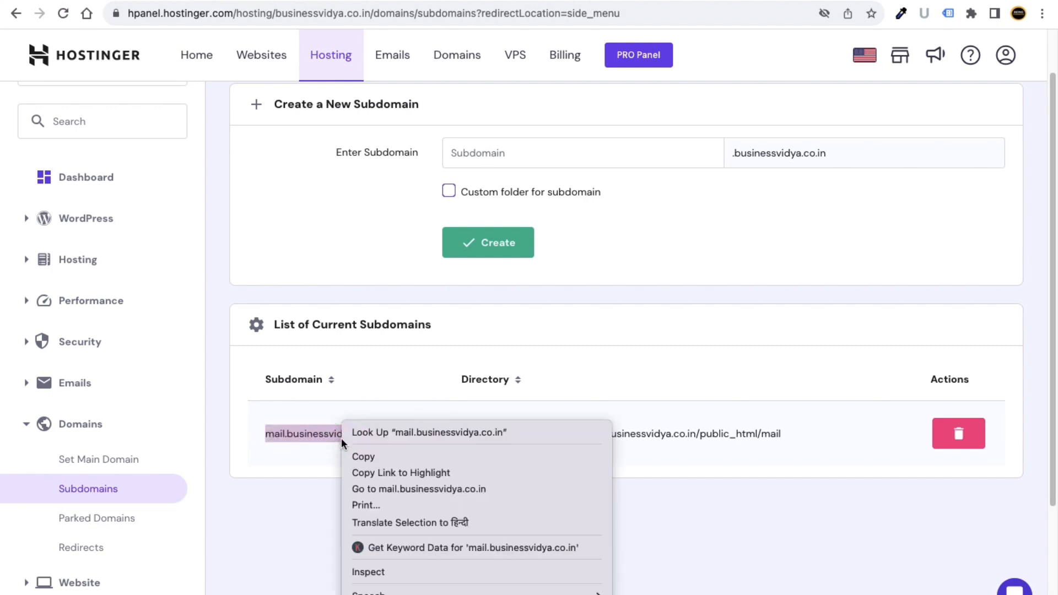
{"action": "left_click", "coordinate": [356, 460]}
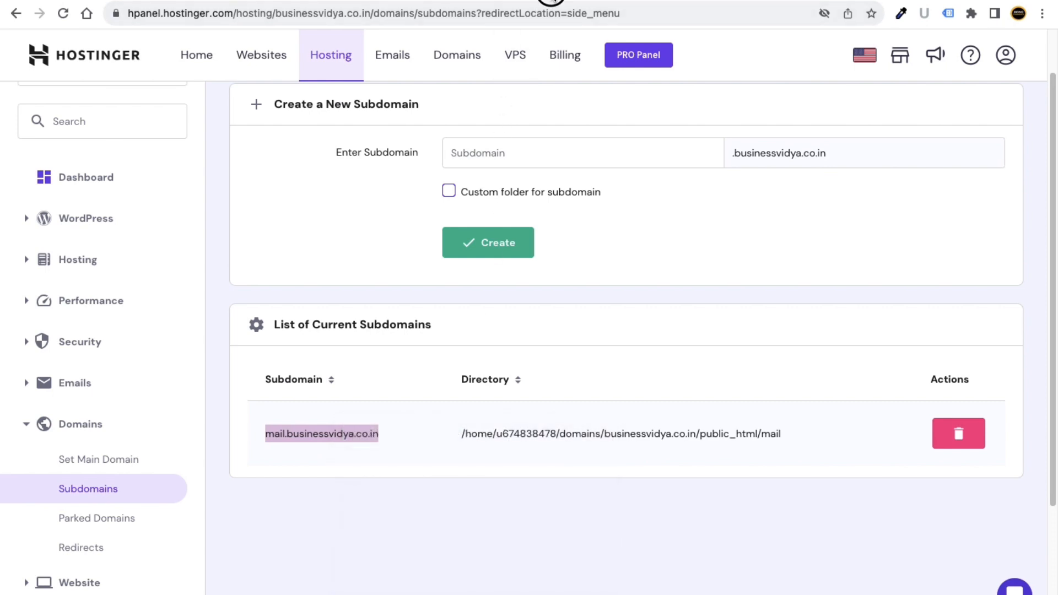
{"action": "key", "text": "super+t"}
{"action": "key", "text": "super+v"}
- Load mail.businessvidya.co.in and inspect its Cloudflare 526 invalid SSL error and site info
{"action": "key", "text": "Return"}
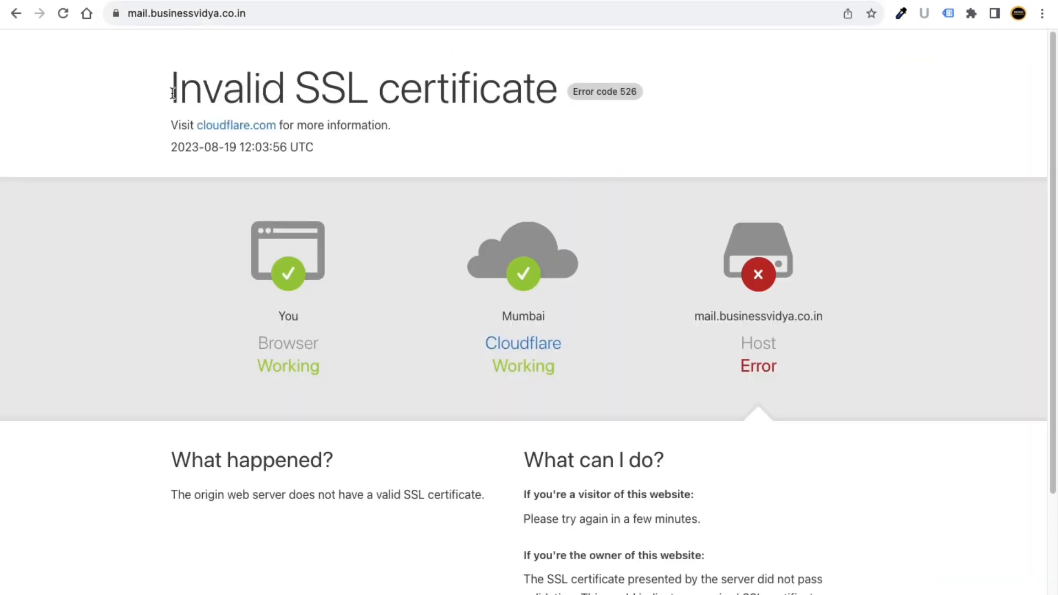
{"action": "left_click_drag", "start_coordinate": [173, 94], "coordinate": [537, 90]}
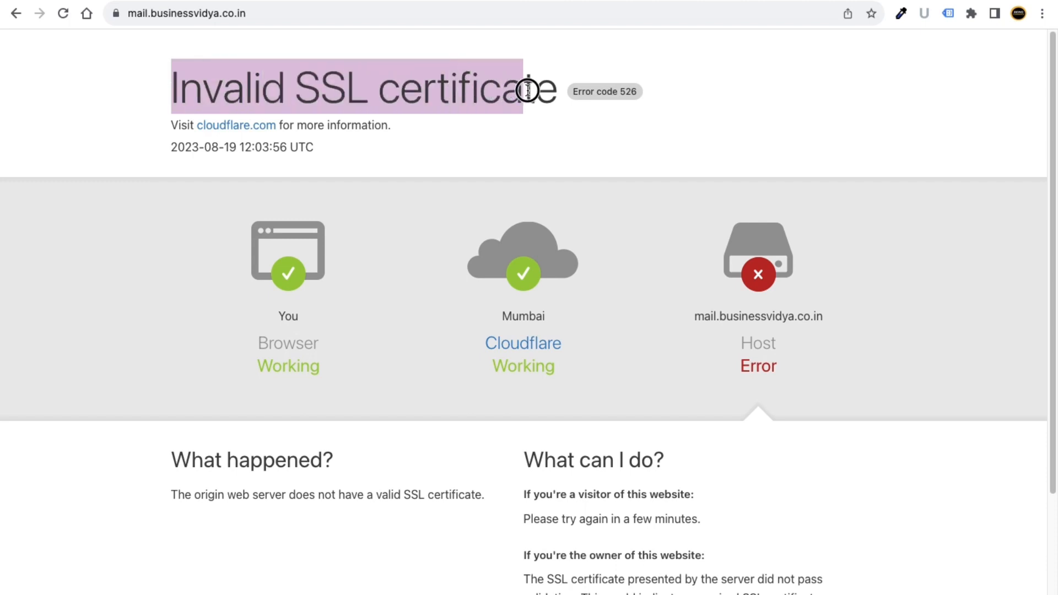
{"action": "left_click", "coordinate": [465, 117]}
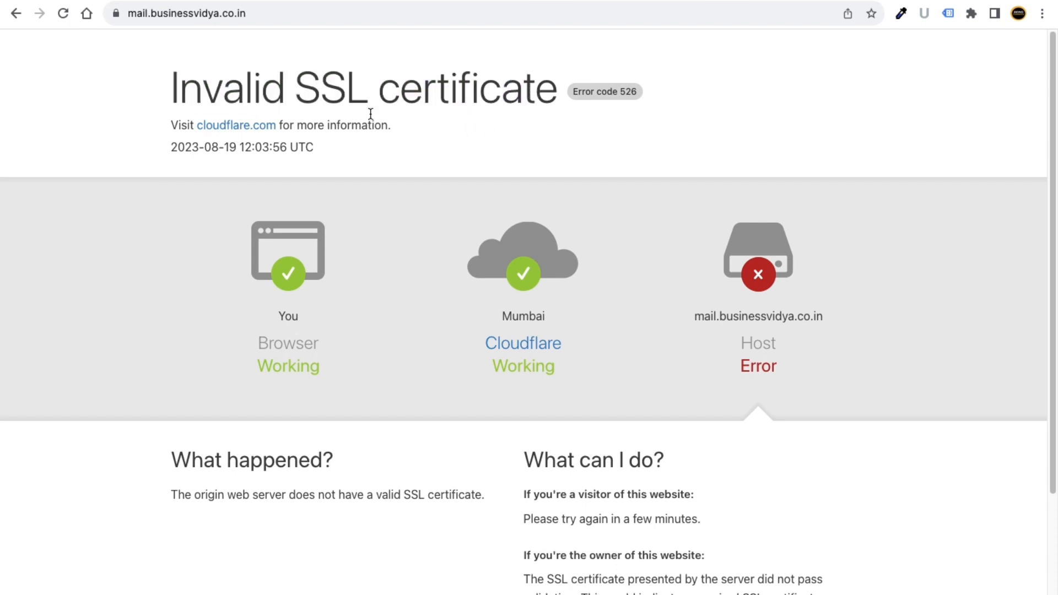
{"action": "left_click", "coordinate": [117, 15]}
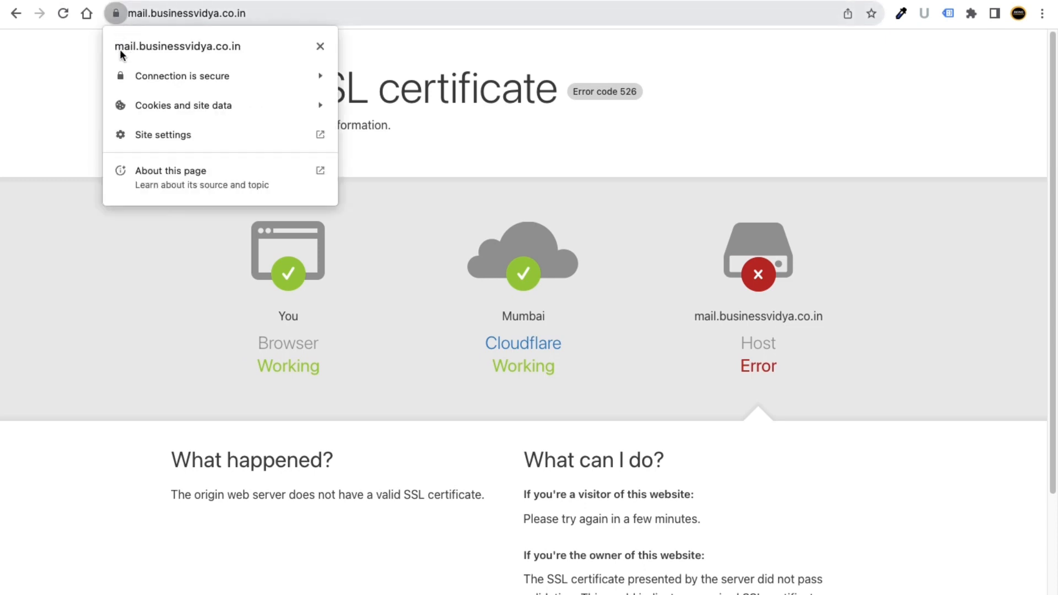
{"action": "left_click", "coordinate": [117, 14]}
{"action": "left_click", "coordinate": [117, 15]}
{"action": "left_click", "coordinate": [115, 14]}
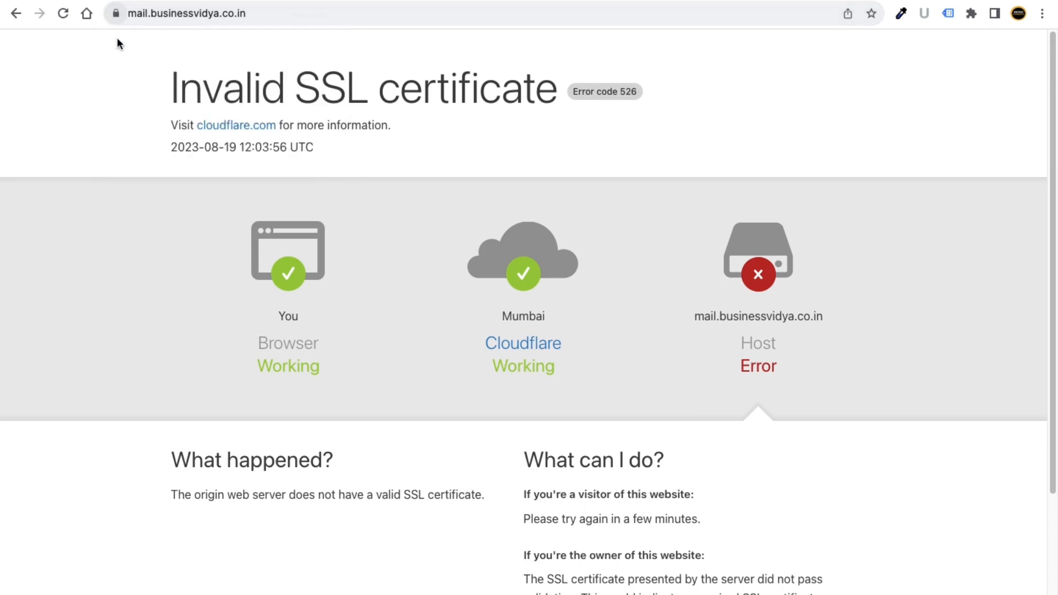
{"action": "left_click", "coordinate": [117, 15]}
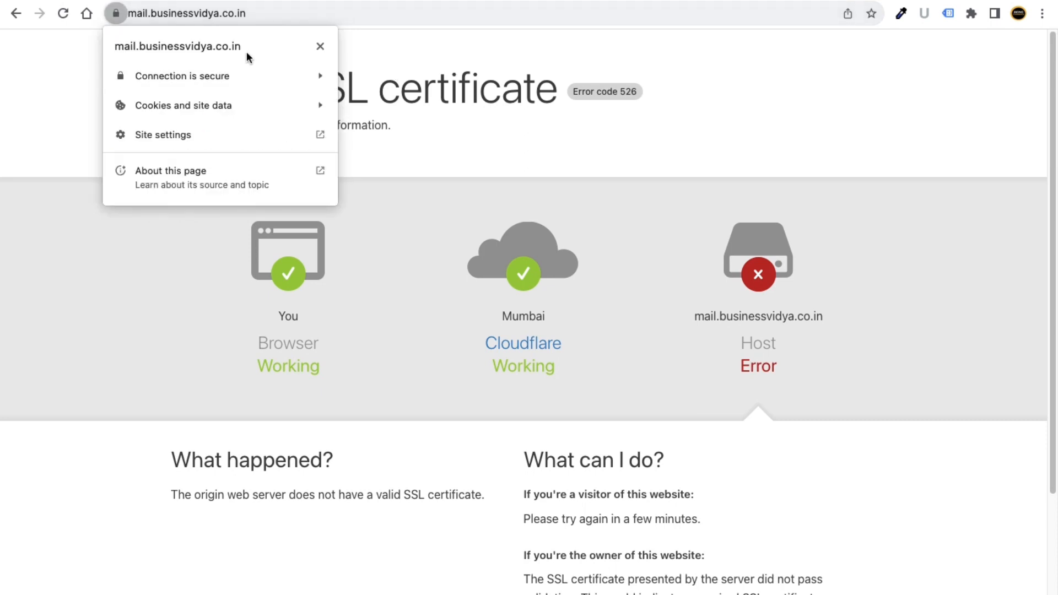
{"action": "left_click", "coordinate": [371, 84]}
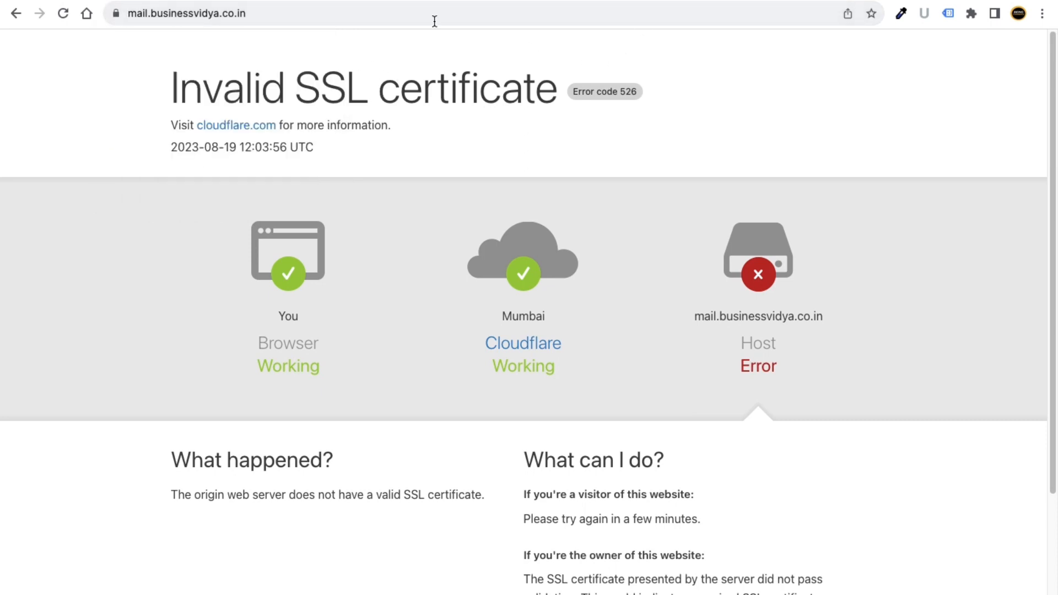
- Return to hPanel and expand the Databases and Advanced sidebar sections
{"action": "left_click", "coordinate": [700, 2]}
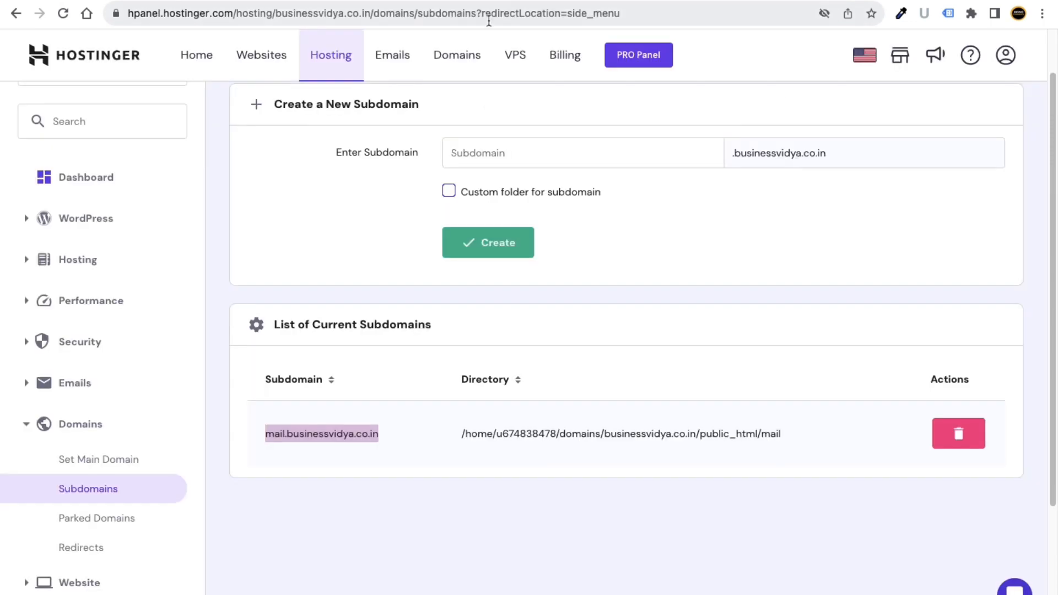
{"action": "left_click", "coordinate": [300, 208]}
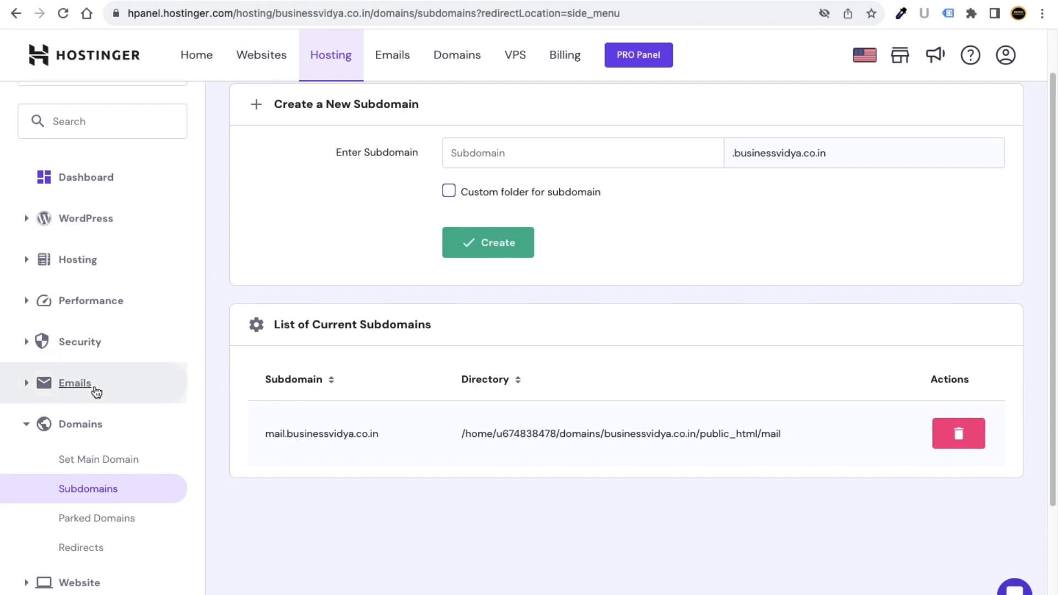
{"action": "scroll", "coordinate": [102, 405], "scroll_direction": "down", "scroll_amount": 1}
{"action": "scroll", "coordinate": [105, 408], "scroll_direction": "down", "scroll_amount": 2}
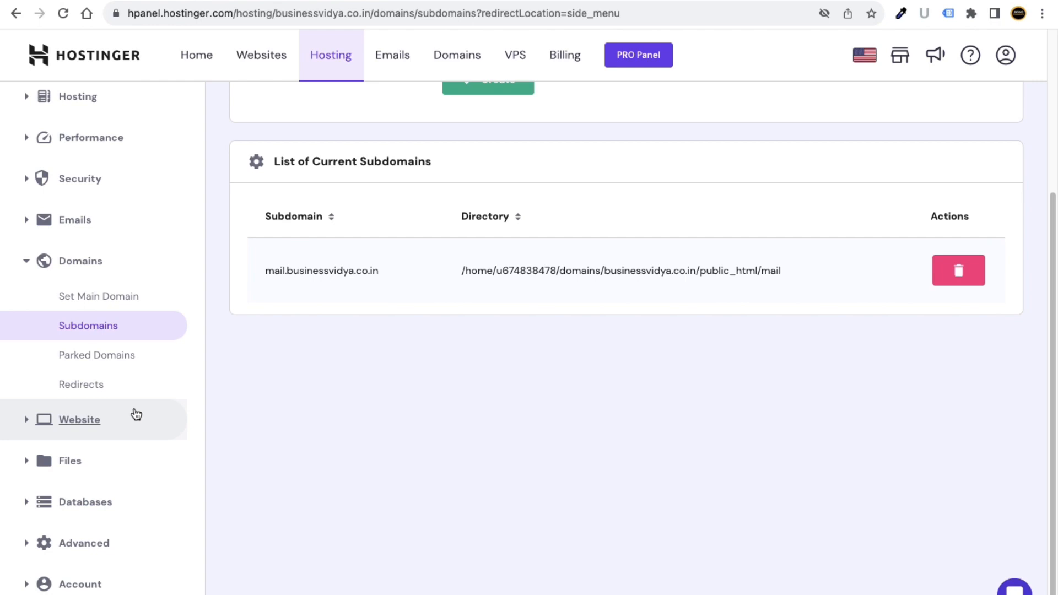
{"action": "left_click", "coordinate": [29, 499]}
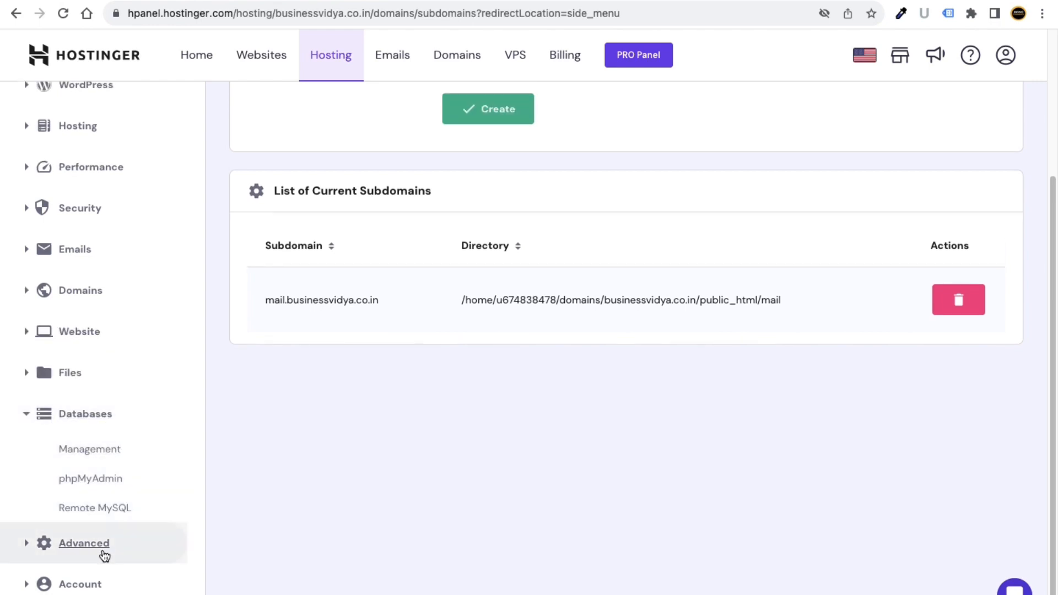
{"action": "left_click", "coordinate": [25, 544]}
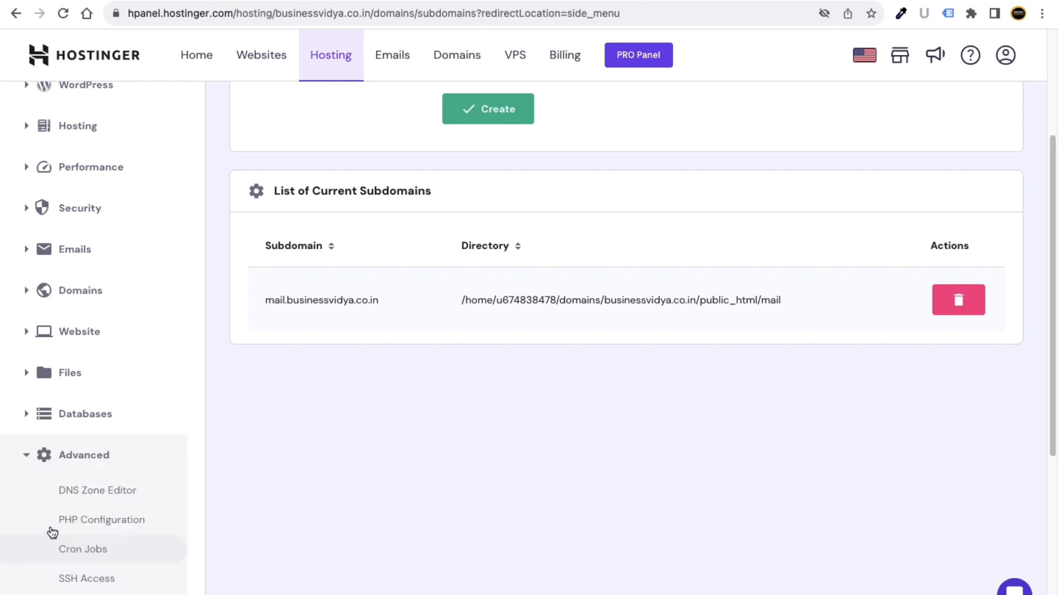
{"action": "scroll", "coordinate": [163, 501], "scroll_direction": "down", "scroll_amount": 4}
{"action": "scroll", "coordinate": [166, 450], "scroll_direction": "down", "scroll_amount": 2}
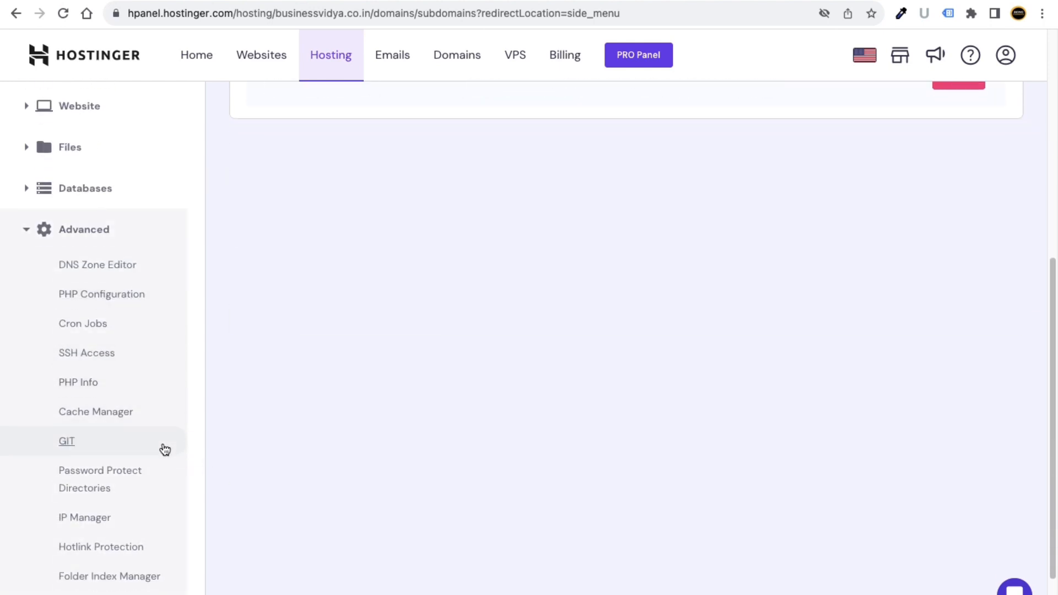
{"action": "scroll", "coordinate": [39, 533], "scroll_direction": "up", "scroll_amount": 4}
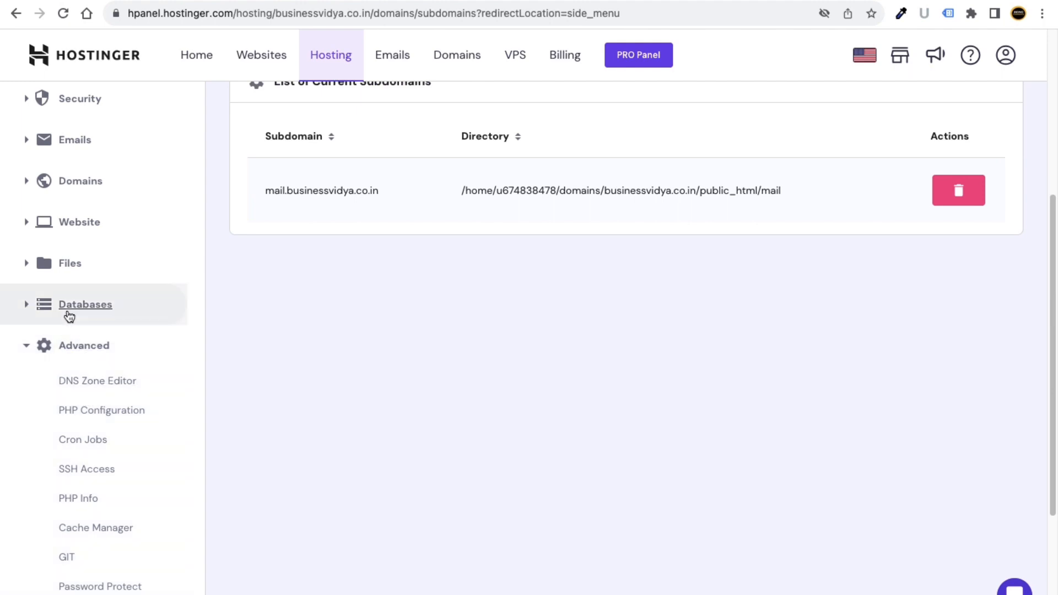
- Expand the Files and Websites sections, then go to Databases > Management
{"action": "left_click", "coordinate": [33, 276]}
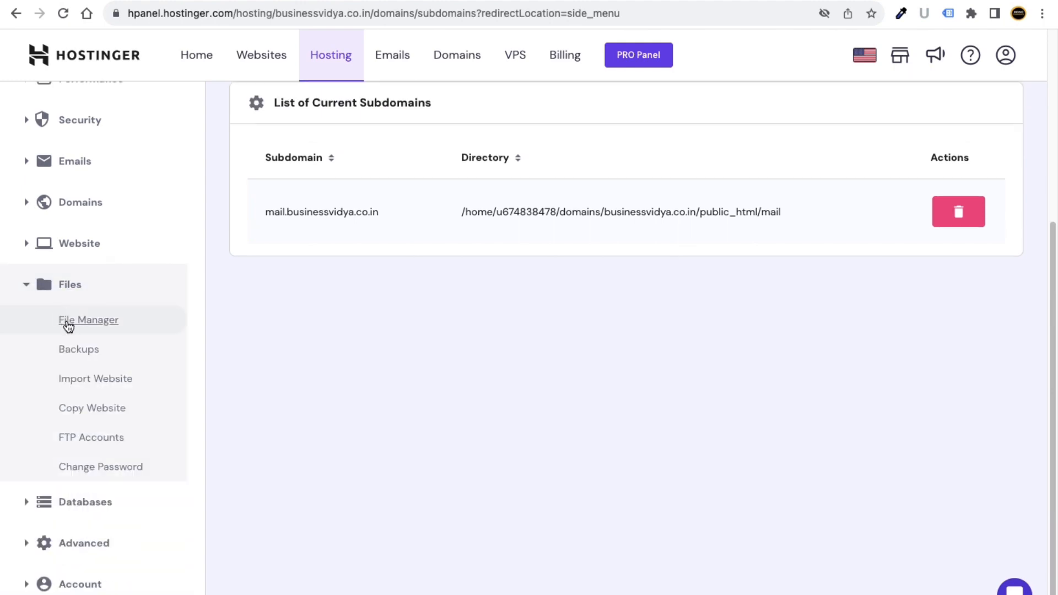
{"action": "scroll", "coordinate": [33, 287], "scroll_direction": "up", "scroll_amount": 1}
{"action": "left_click", "coordinate": [31, 264]}
{"action": "scroll", "coordinate": [28, 218], "scroll_direction": "up", "scroll_amount": 1}
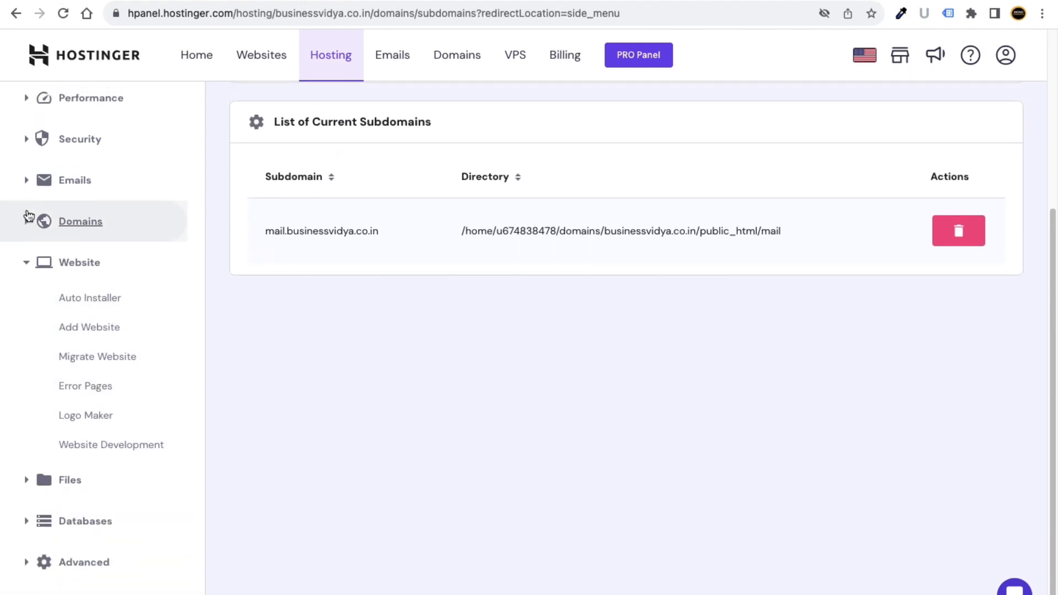
{"action": "scroll", "coordinate": [85, 382], "scroll_direction": "down", "scroll_amount": 1}
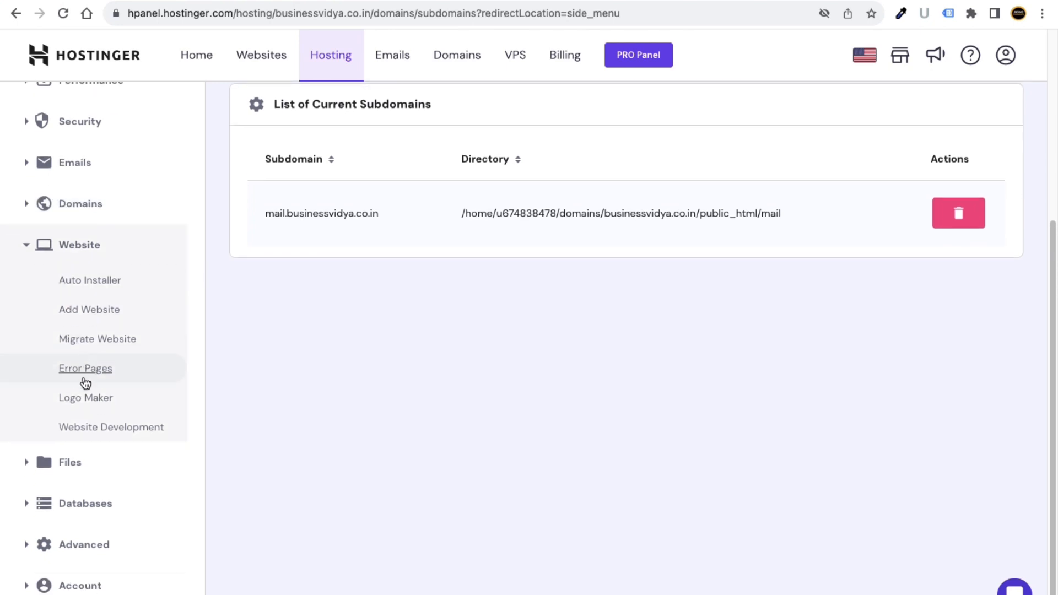
{"action": "left_click", "coordinate": [25, 516]}
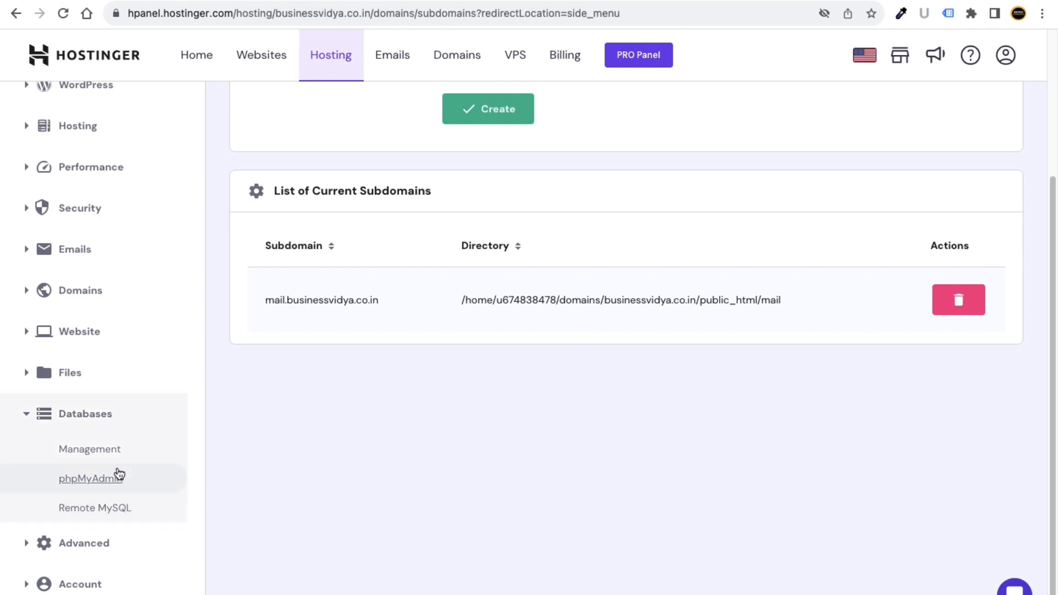
{"action": "left_click", "coordinate": [112, 453]}
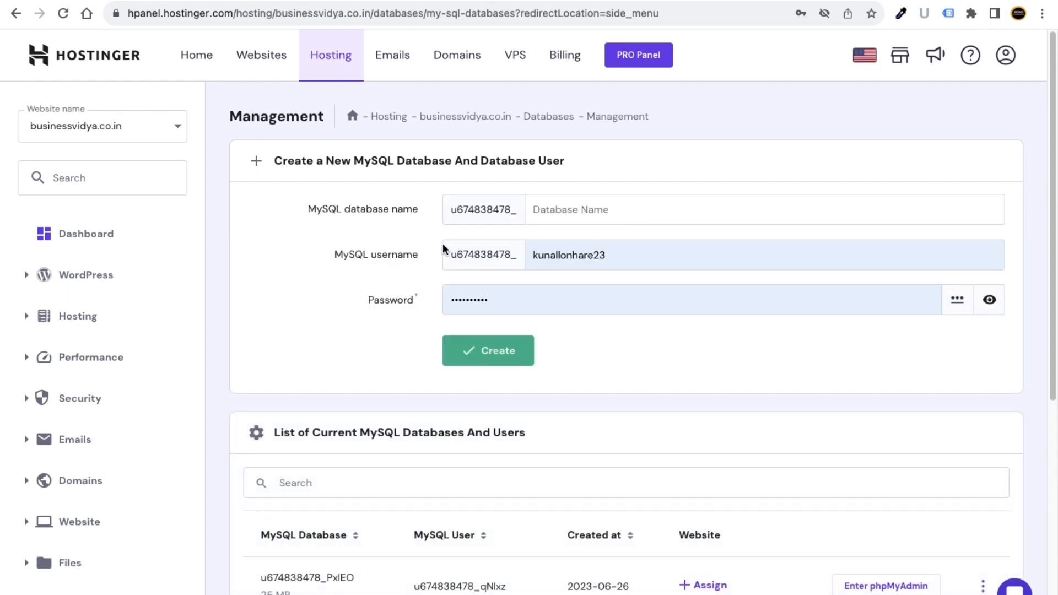
- Delete the autofilled MySQL username and password and dismiss the saved-password suggestions
{"action": "left_click_drag", "start_coordinate": [603, 258], "coordinate": [524, 255]}
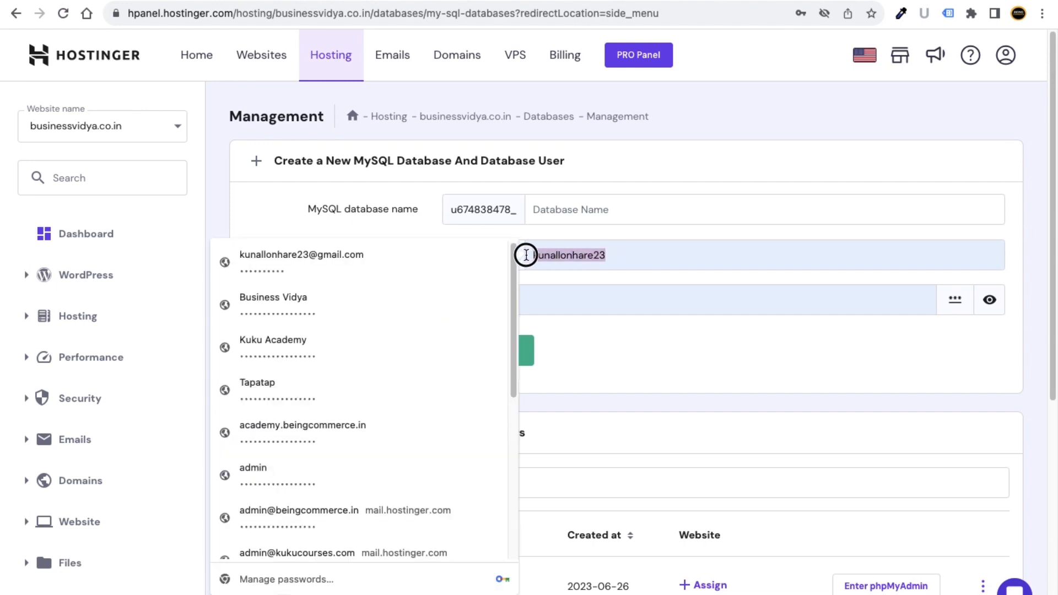
{"action": "key", "text": "BackSpace"}
{"action": "left_click", "coordinate": [473, 300]}
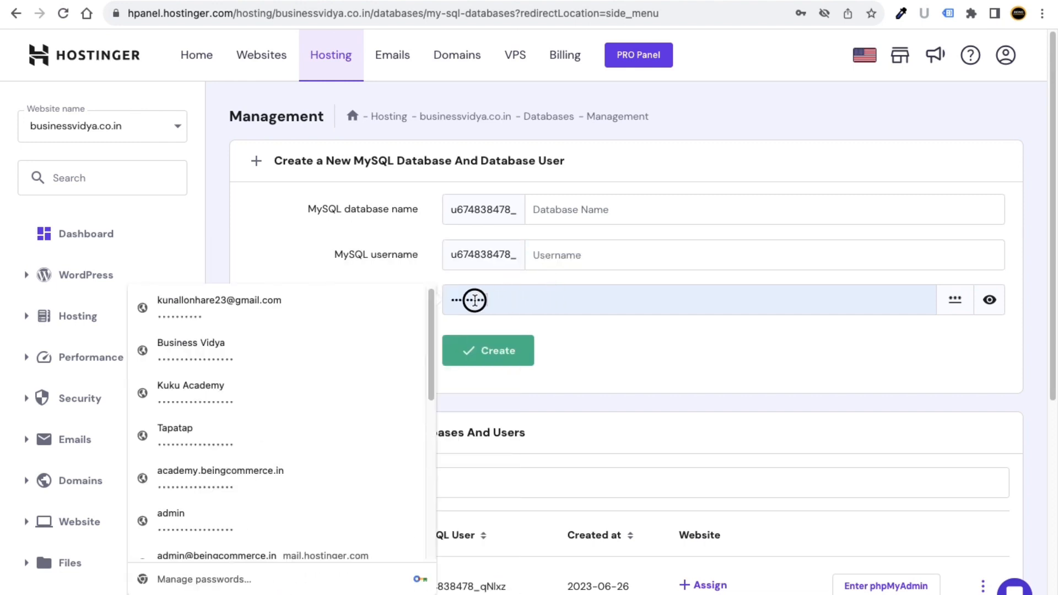
{"action": "key", "text": "ctrl+a"}
{"action": "key", "text": "BackSpace"}
{"action": "left_click", "coordinate": [315, 251]}
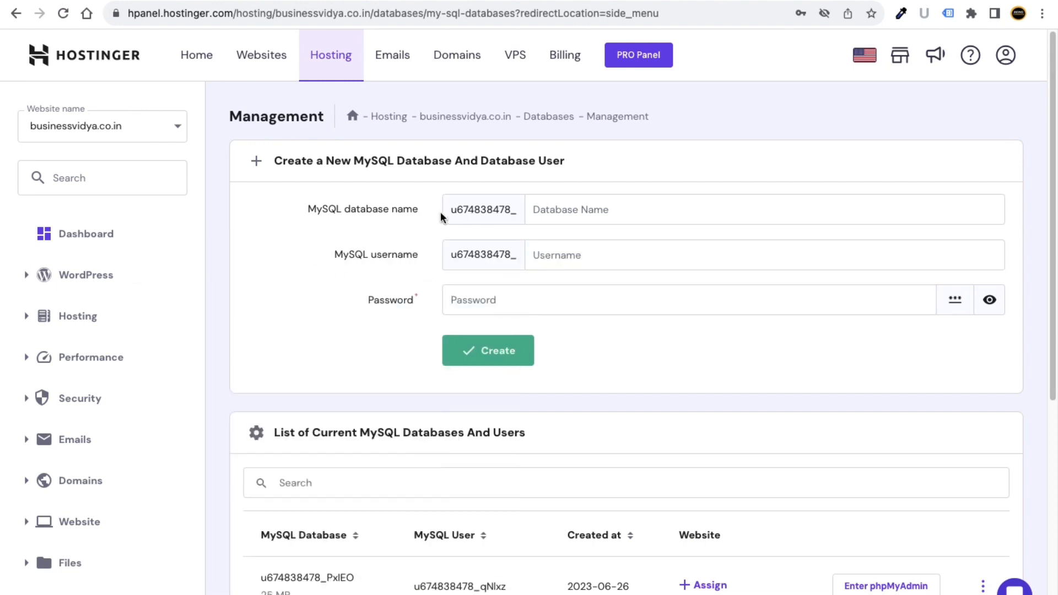
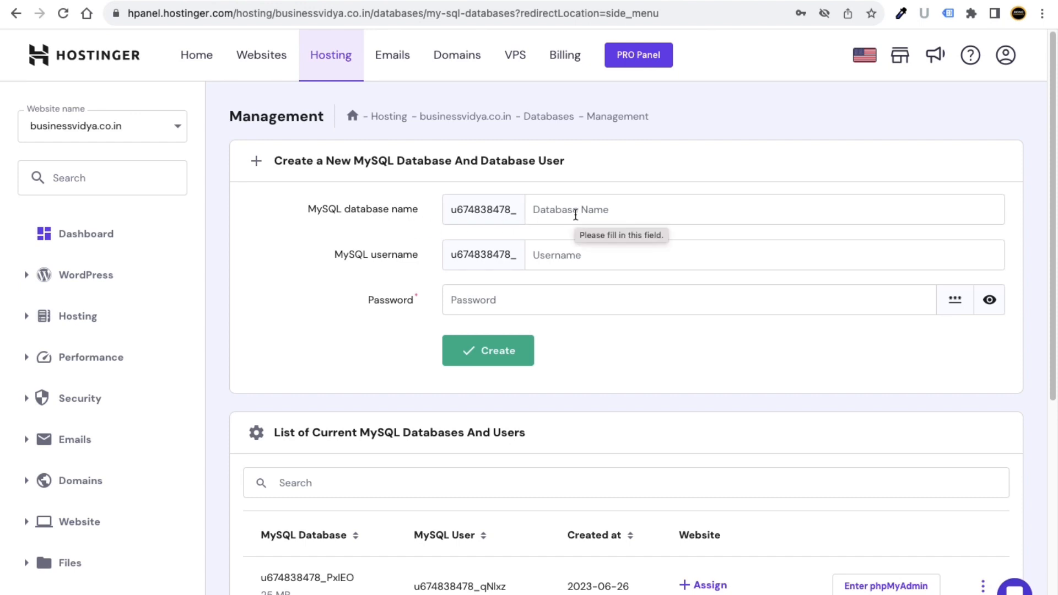
- Enter mailserver as both the MySQL database name and username
{"action": "left_click", "coordinate": [576, 215]}
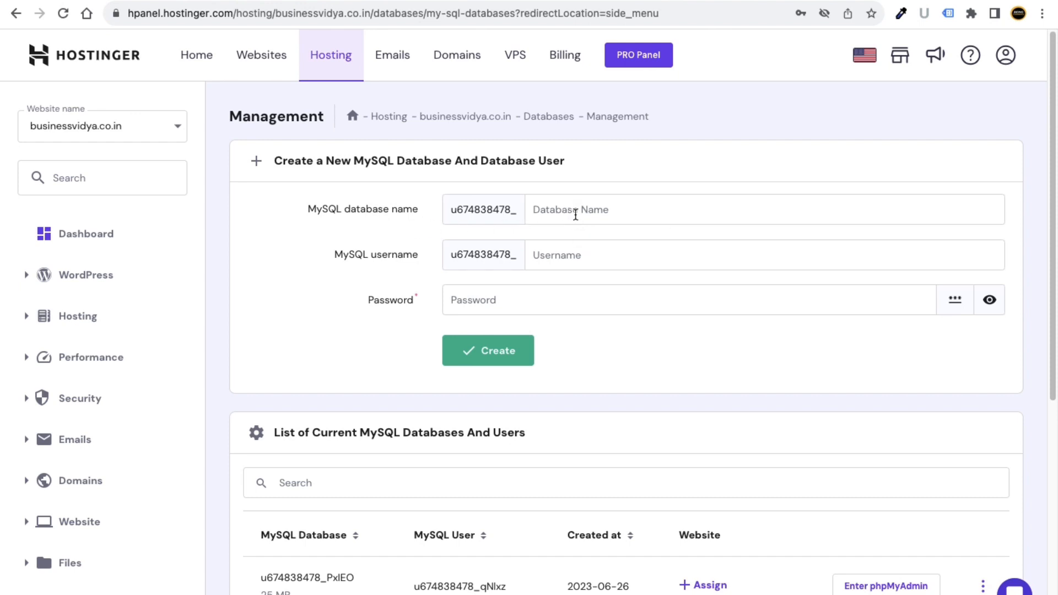
{"action": "type", "text": "mailserver"}
{"action": "left_click", "coordinate": [610, 248]}
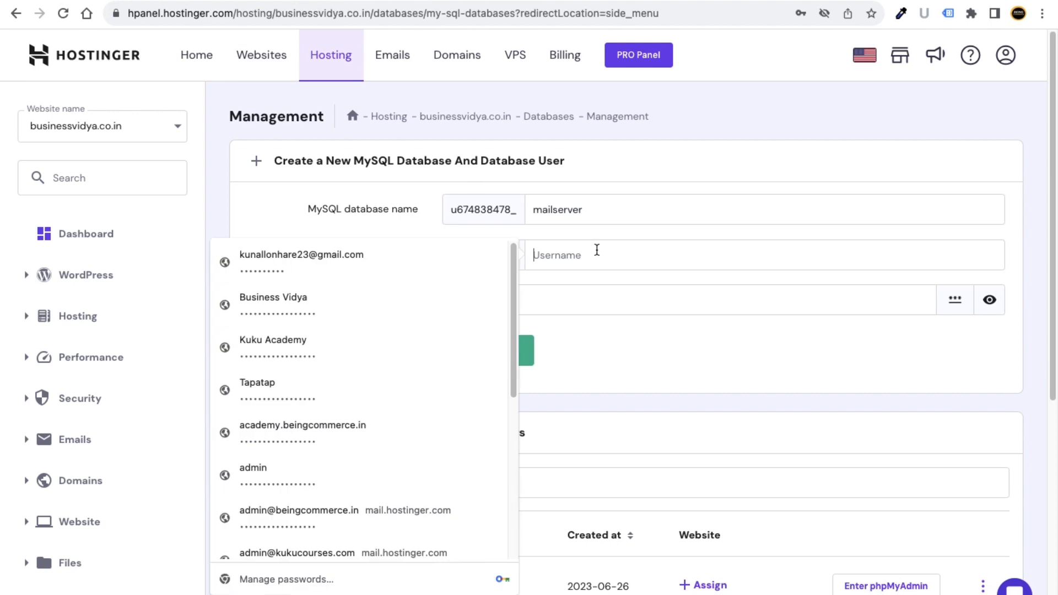
{"action": "type", "text": "mailserver"}
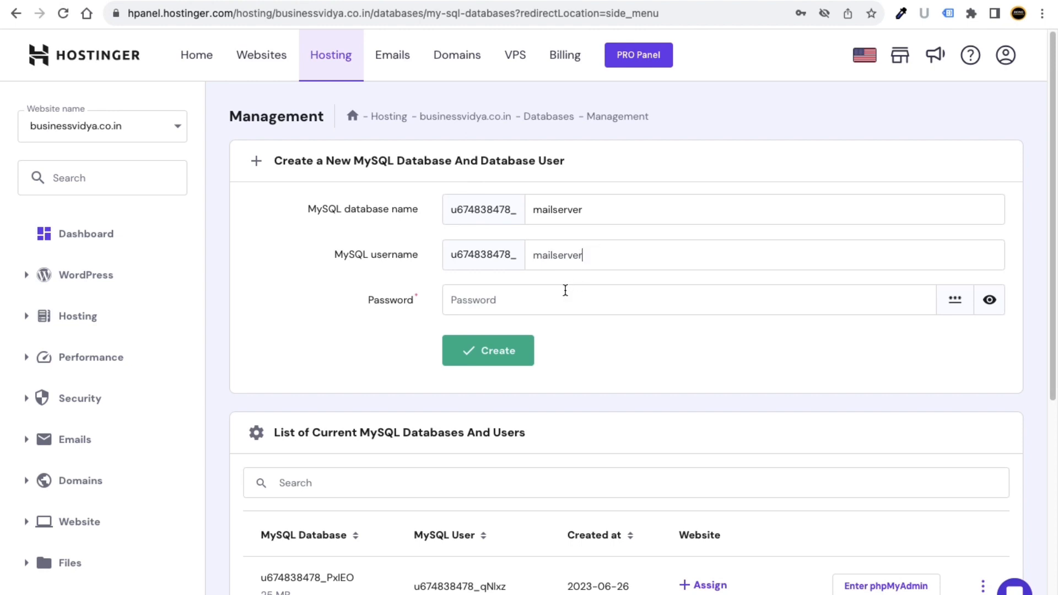
- Enter the MySQL password, retyping it once, and reveal it to check it
{"action": "left_click", "coordinate": [564, 298]}
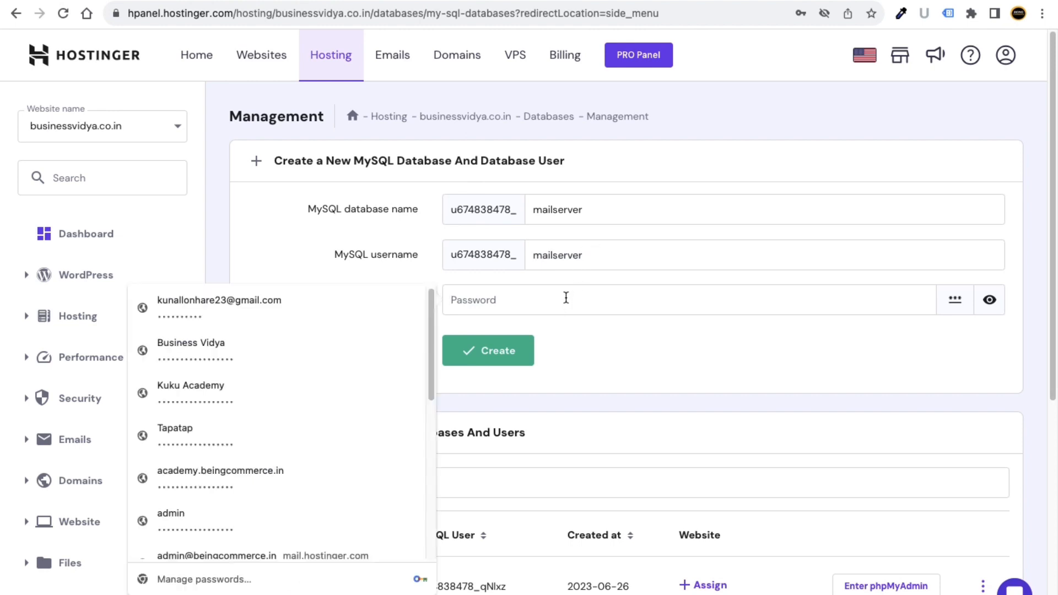
{"action": "type", "text": "m"}
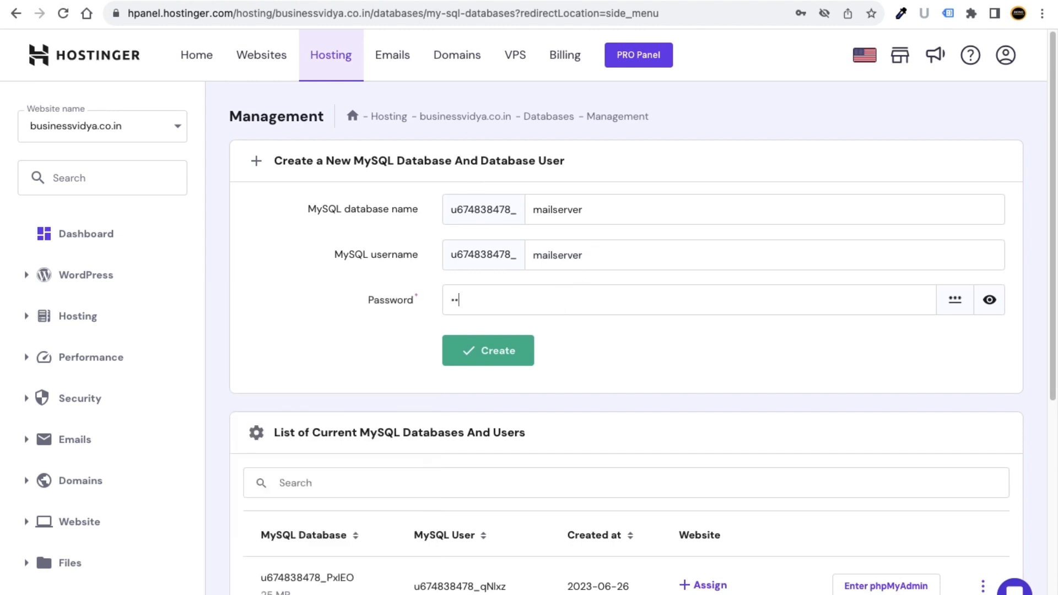
{"action": "key", "text": "BackSpace"}
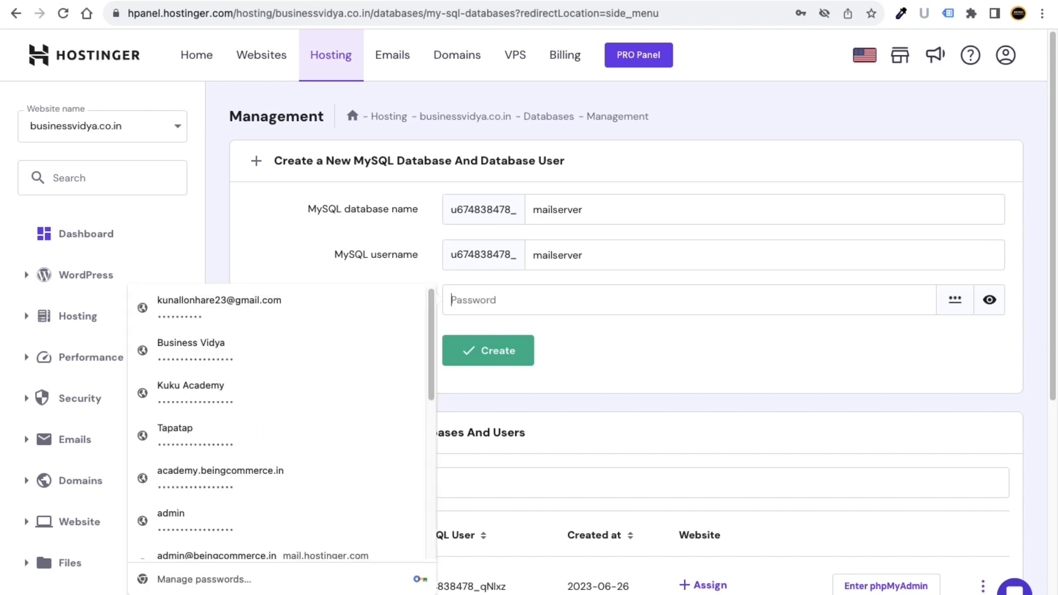
{"action": "type", "text": "m"}
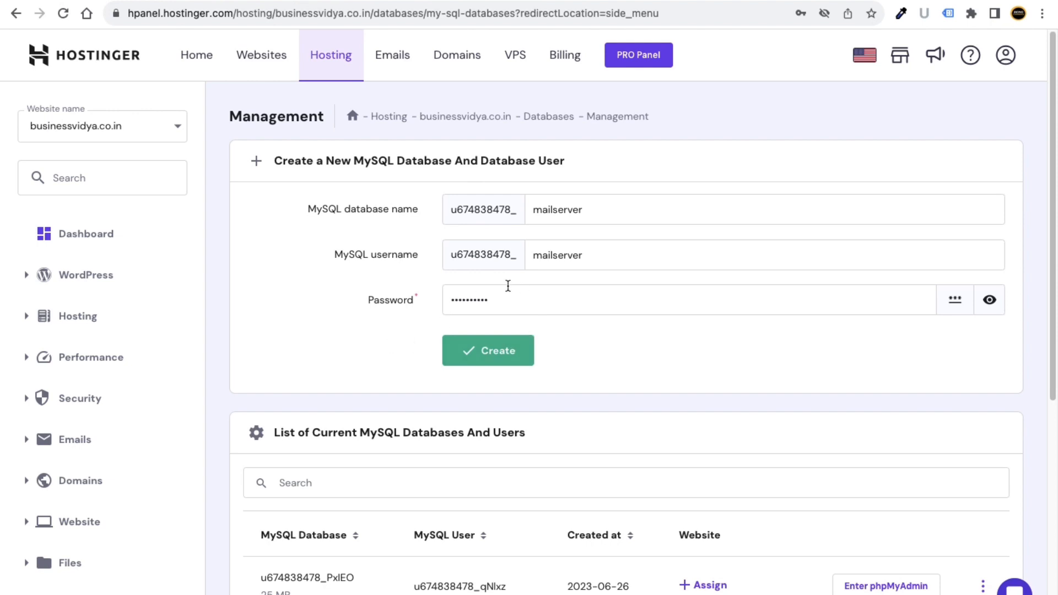
{"action": "left_click_drag", "start_coordinate": [534, 298], "coordinate": [447, 306]}
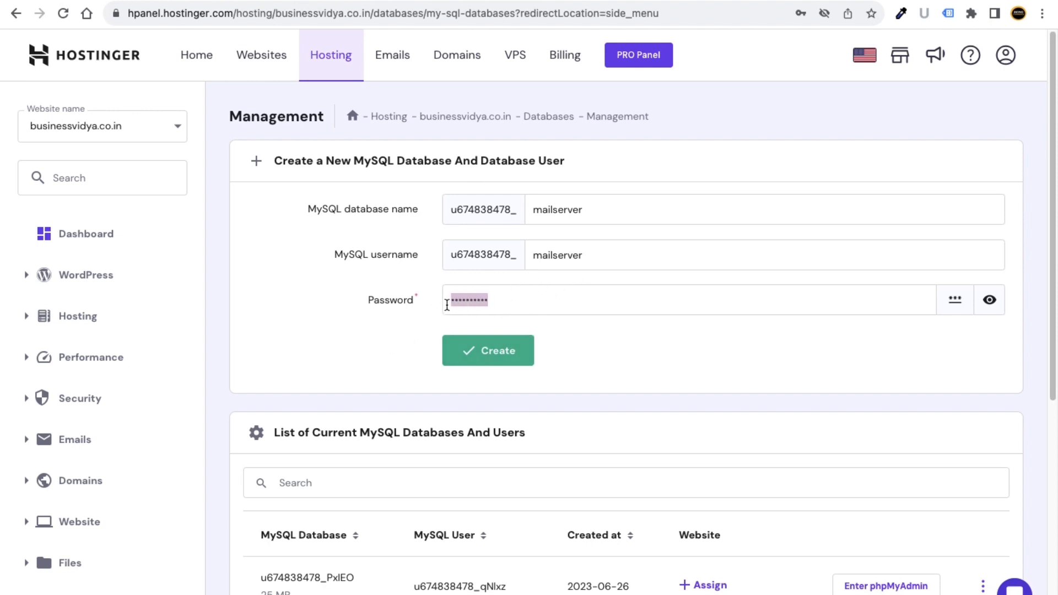
{"action": "key", "text": "BackSpace"}
{"action": "type", "text": "•"}
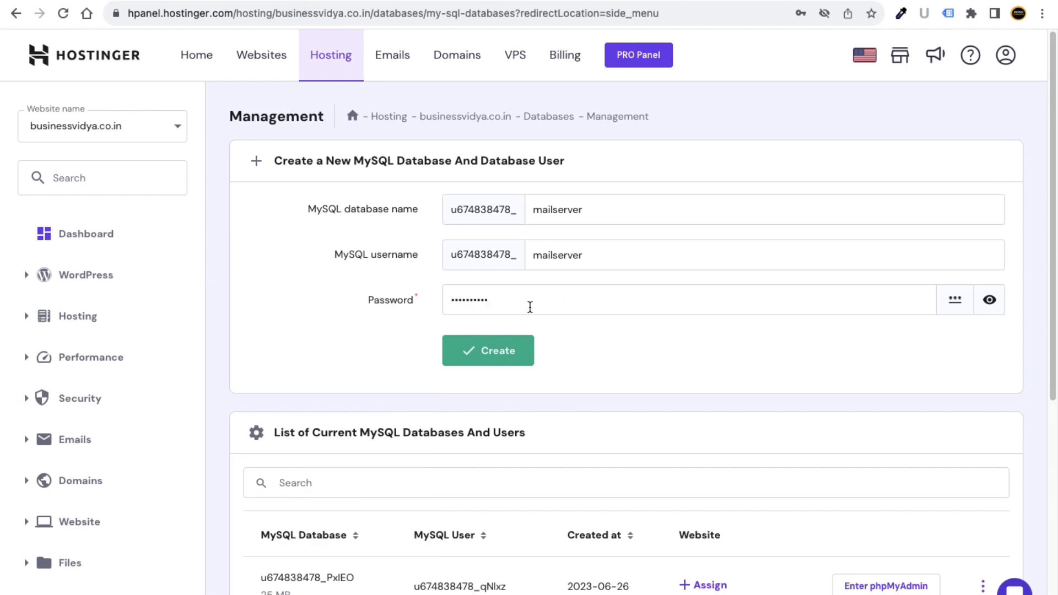
{"action": "left_click", "coordinate": [998, 313]}
- Hide the password and create a new Apple Notes note titled 'Mautic Install on Web Hosting'
{"action": "left_click", "coordinate": [991, 300]}
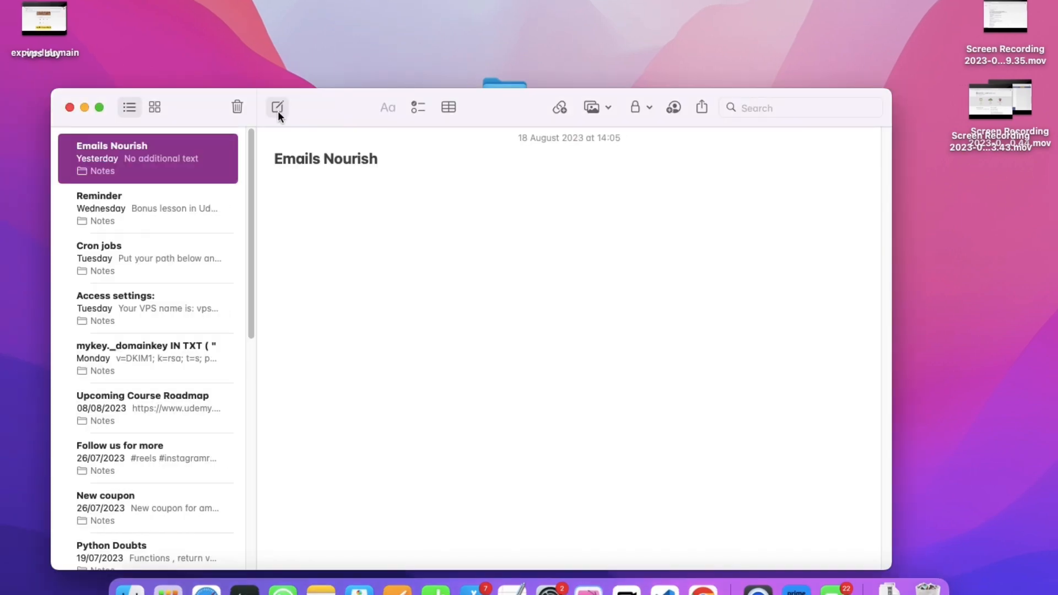
{"action": "left_click", "coordinate": [372, 193]}
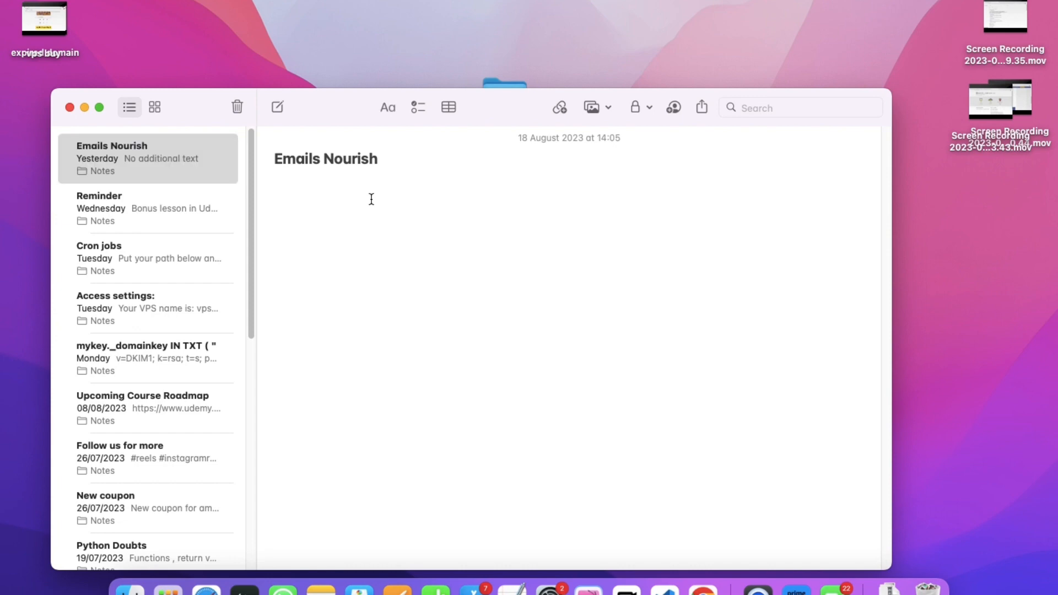
{"action": "left_click", "coordinate": [277, 107]}
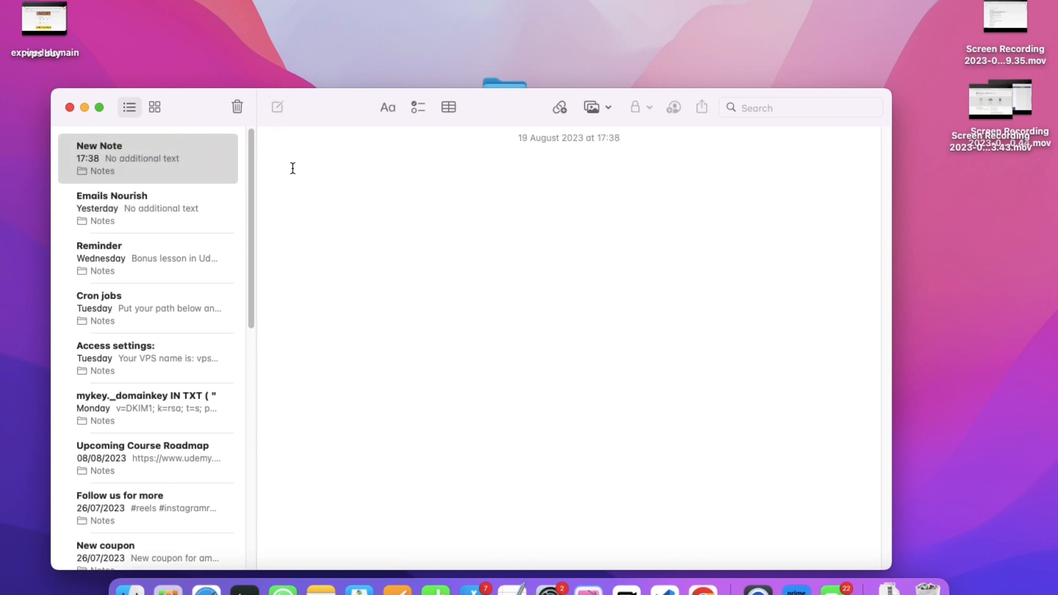
{"action": "type", "text": "Ma"}
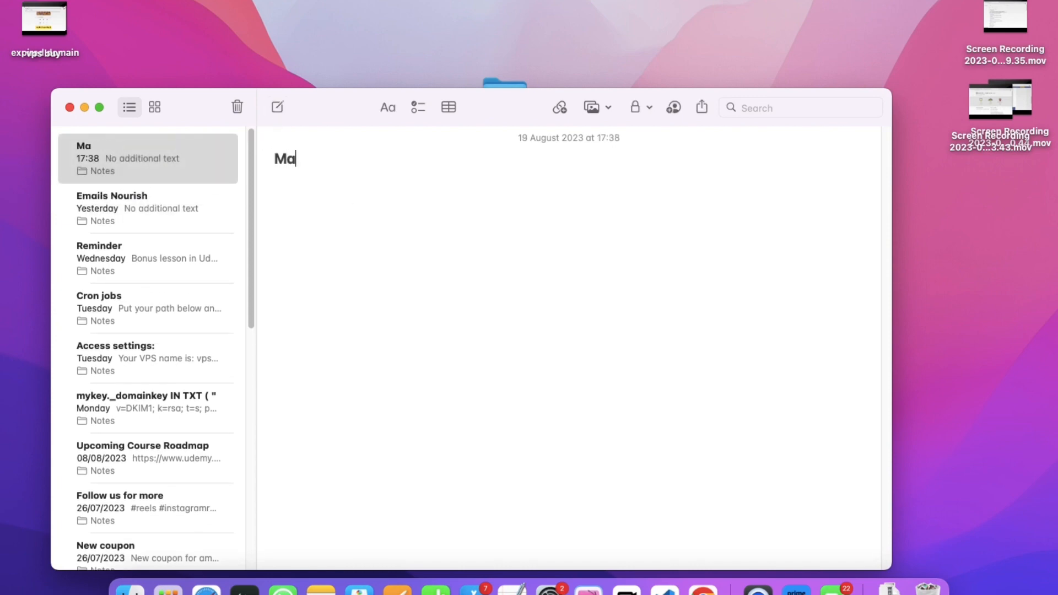
{"action": "type", "text": "utic I"}
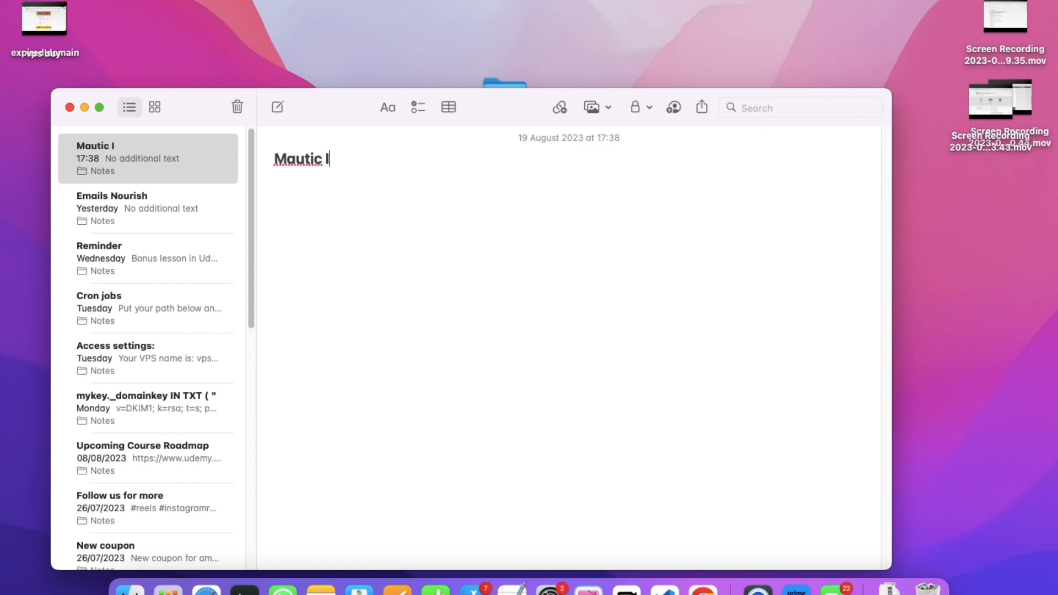
{"action": "type", "text": "nstall on "}
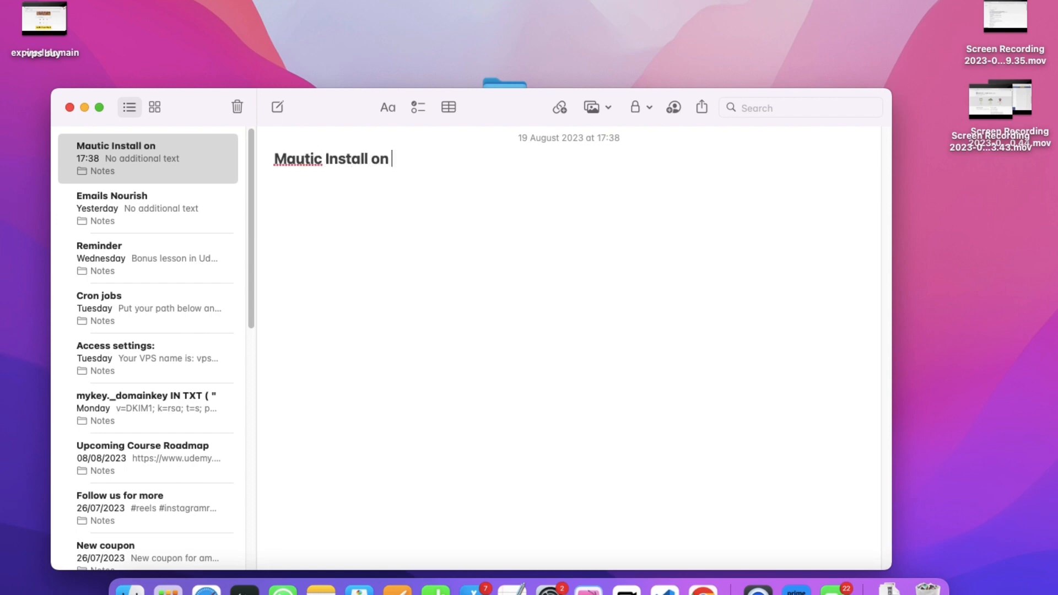
{"action": "type", "text": "Web"}
{"action": "type", "text": "sting"}
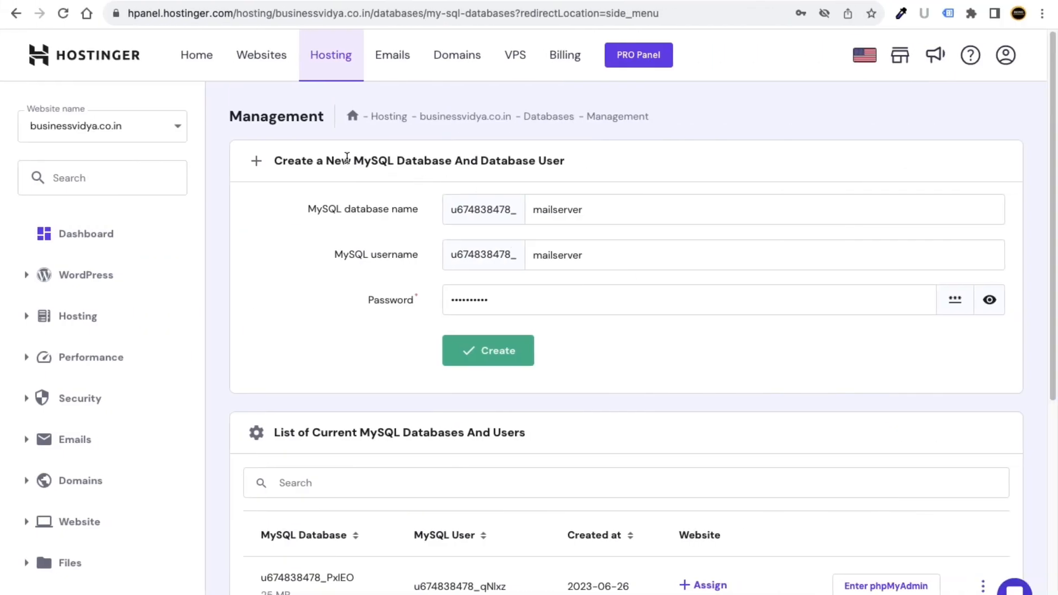
- Copy the 'MySQL Database And Database User' heading from Hostinger into the note
{"action": "left_click_drag", "start_coordinate": [357, 162], "coordinate": [578, 161]}
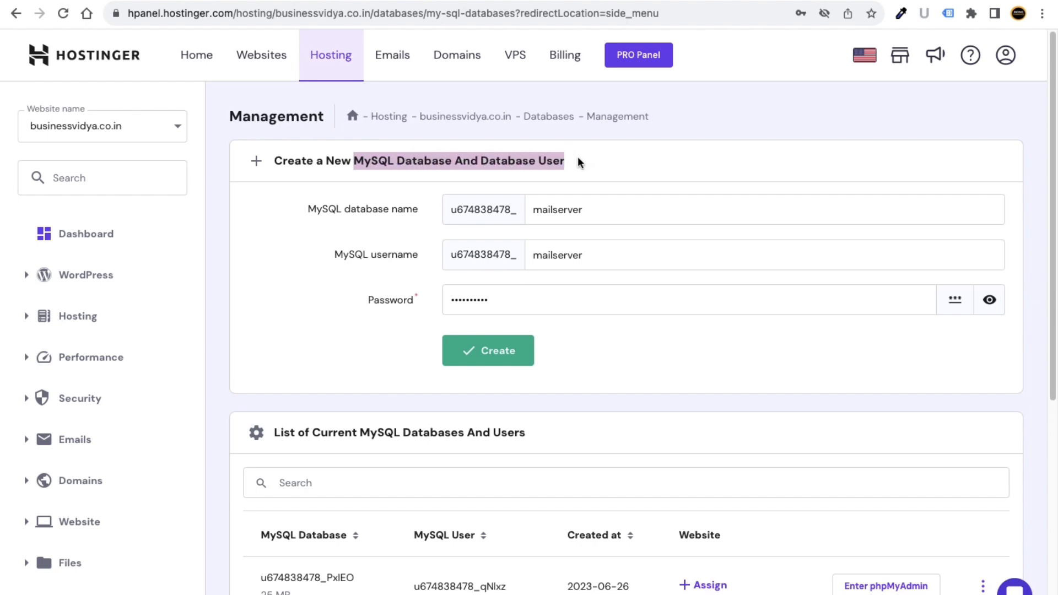
{"action": "right_click", "coordinate": [474, 163]}
{"action": "left_click", "coordinate": [491, 197]}
{"action": "key", "text": "ctrl+Left"}
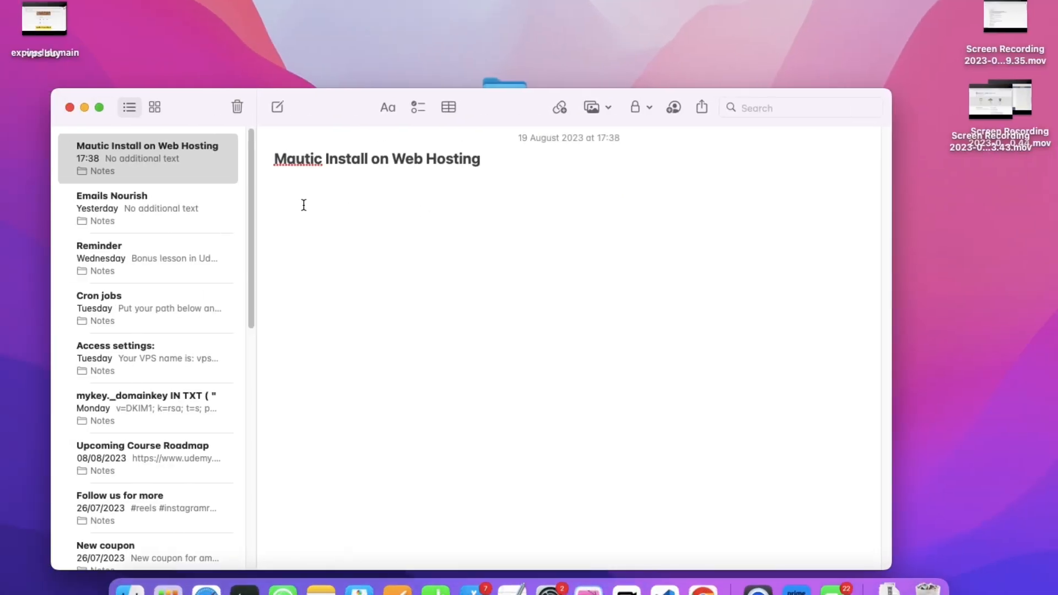
{"action": "left_click", "coordinate": [304, 205]}
{"action": "key", "text": "super+v"}
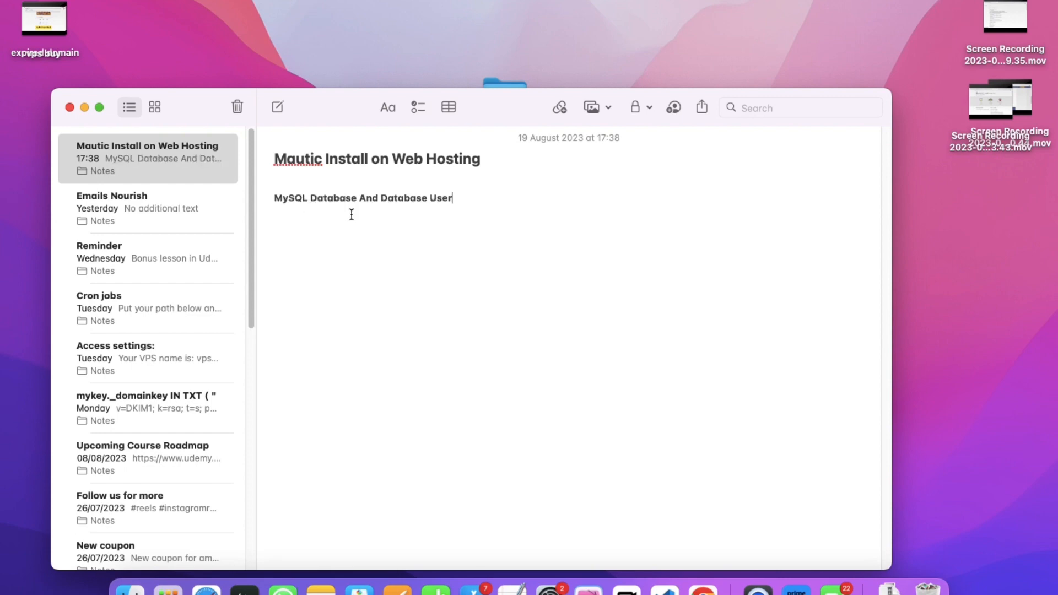
- Copy the 'MySQL database name' label from Hostinger under the note's heading
{"action": "key", "text": "ctrl+Right"}
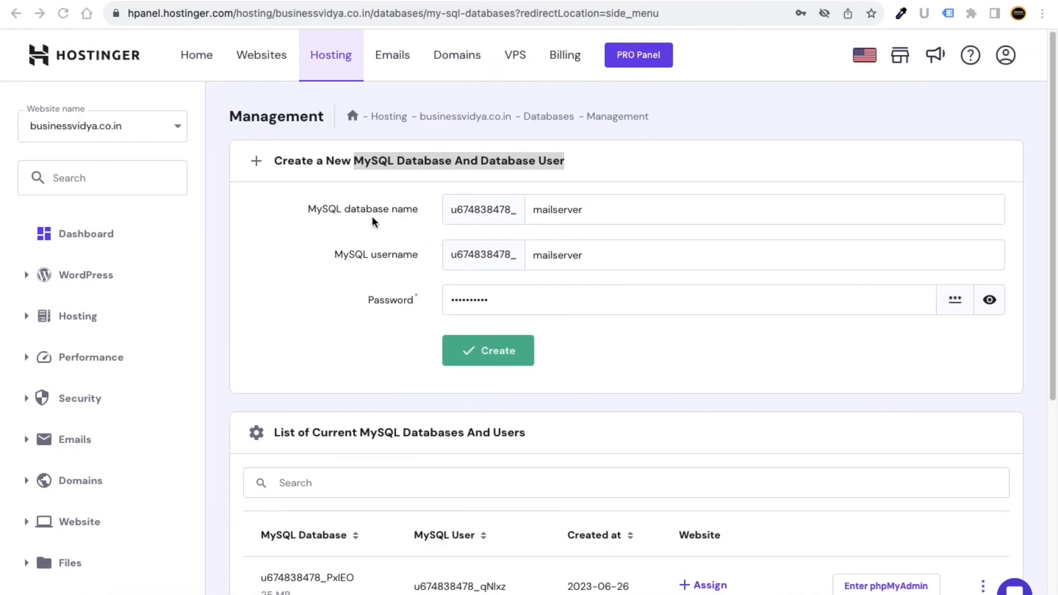
{"action": "left_click_drag", "start_coordinate": [317, 210], "coordinate": [414, 210]}
{"action": "left_click_drag", "start_coordinate": [308, 208], "coordinate": [419, 211]}
{"action": "right_click", "coordinate": [408, 210]}
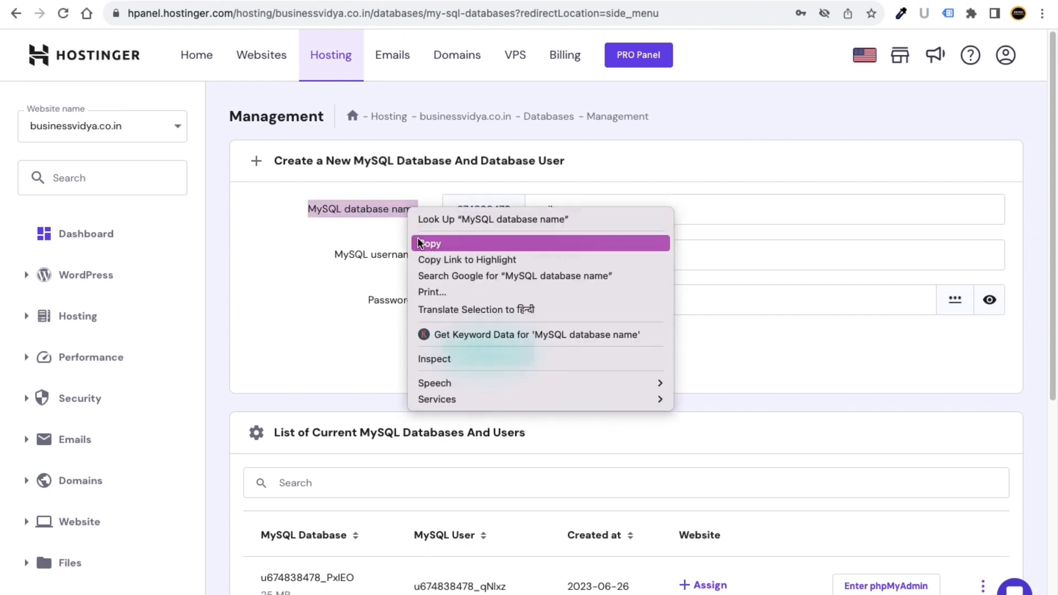
{"action": "left_click", "coordinate": [424, 242]}
{"action": "key", "text": "ctrl+Left"}
{"action": "key", "text": "super+v"}
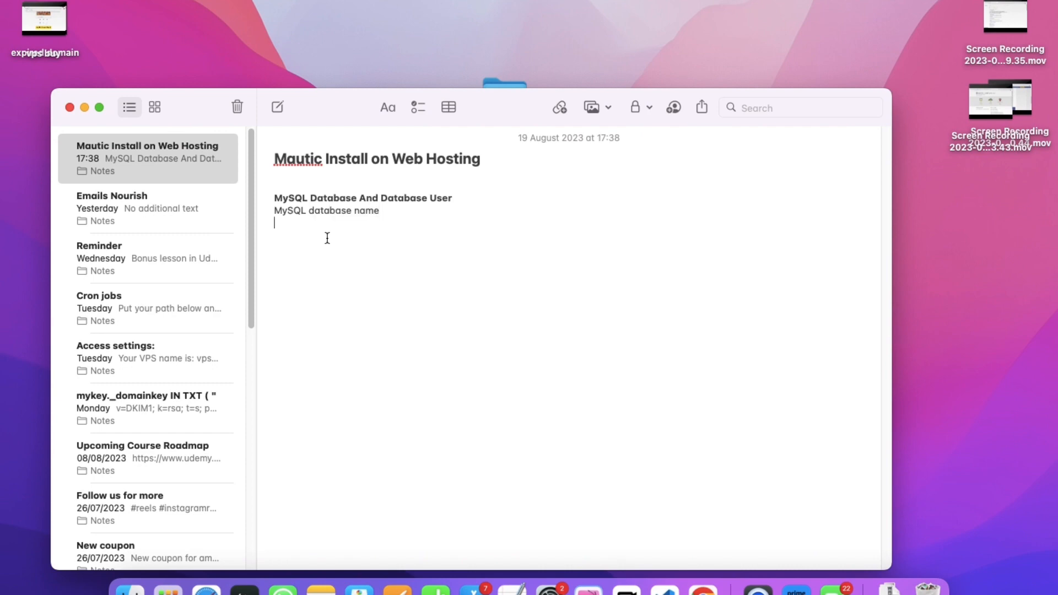
{"action": "key", "text": "ctrl+Right"}
- Add the 'MySQL username' and 'Password' labels to the note on separate lines
{"action": "left_click_drag", "start_coordinate": [335, 254], "coordinate": [422, 262]}
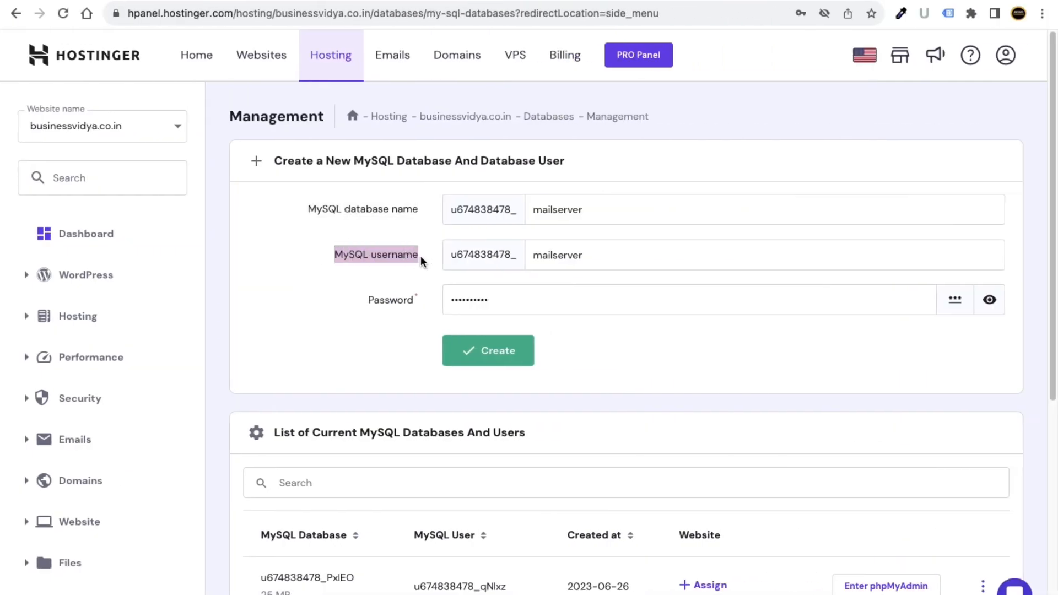
{"action": "key", "text": "ctrl+Left"}
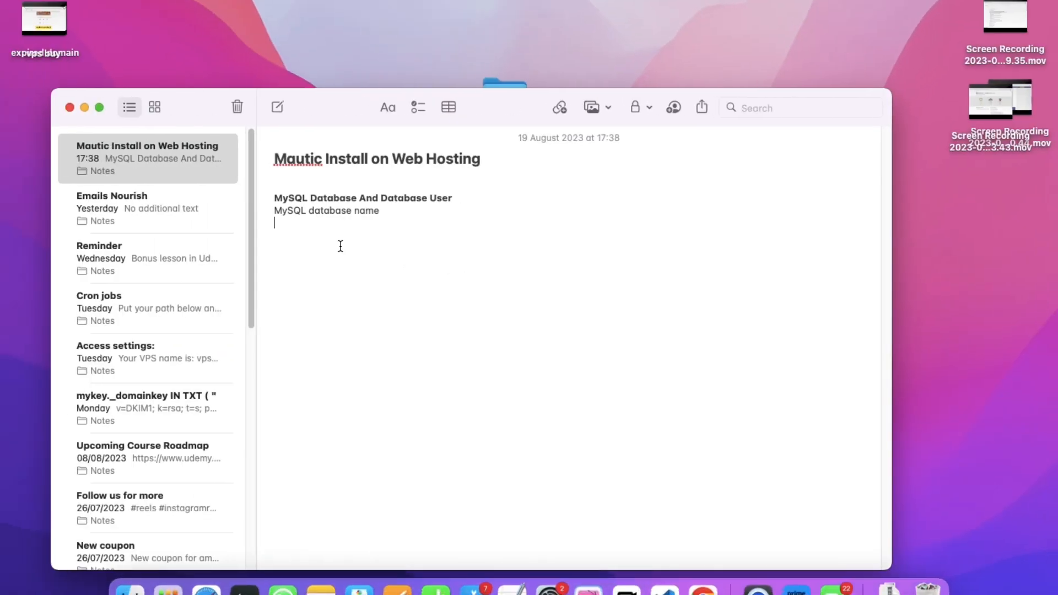
{"action": "key", "text": "super+v"}
{"action": "key", "text": "ctrl+Right"}
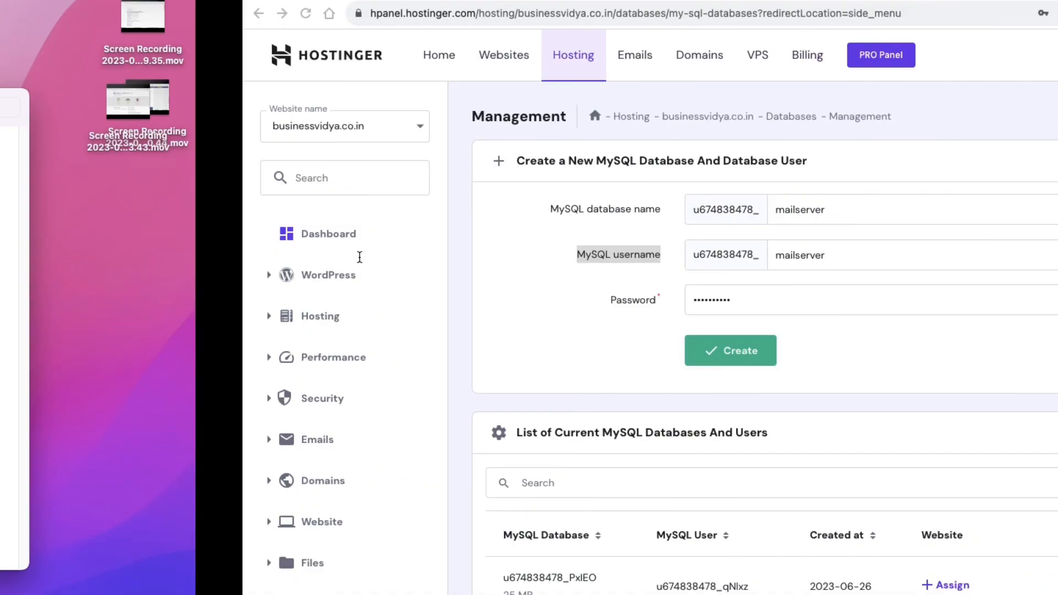
{"action": "double_click", "coordinate": [402, 303]}
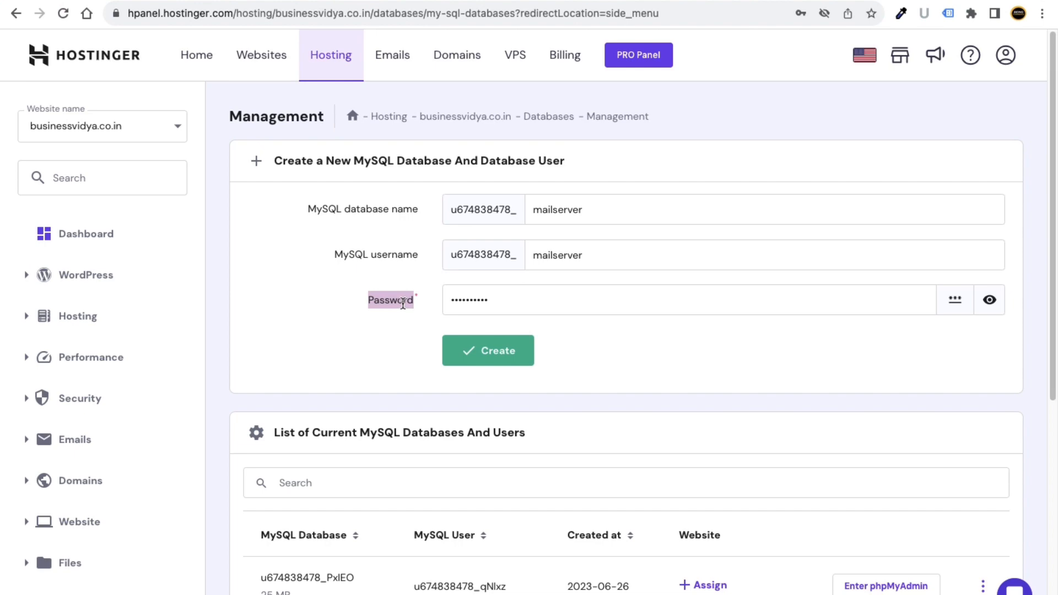
{"action": "key", "text": "ctrl+Left"}
{"action": "key", "text": "Return"}
{"action": "key", "text": "super+v"}
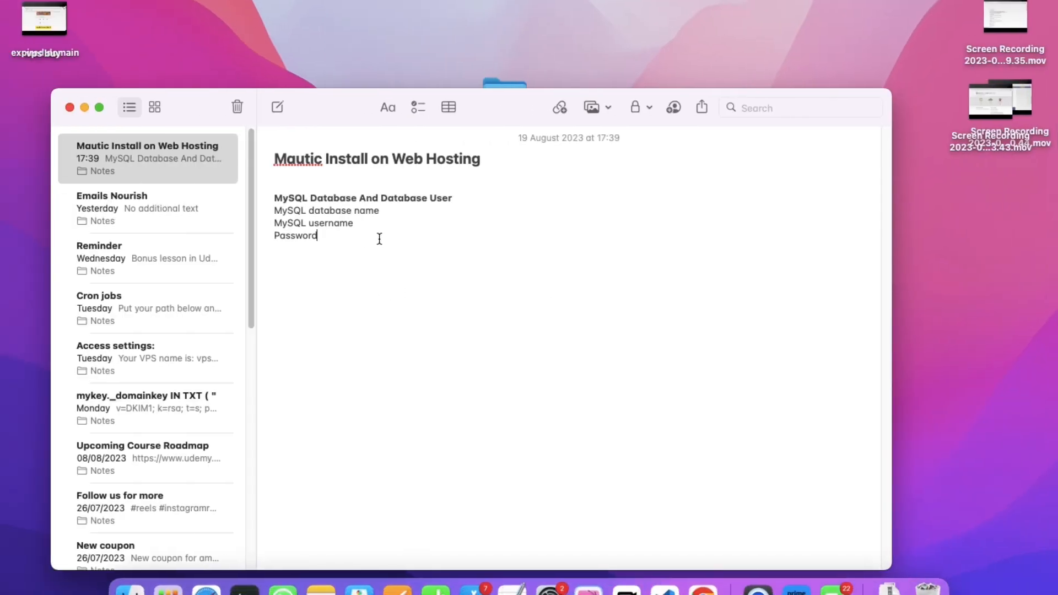
{"action": "left_click", "coordinate": [395, 212]}
- Try creating the database, then replace the rejected password with a longer mixed-case alphanumeric one
{"action": "left_click", "coordinate": [364, 239]}
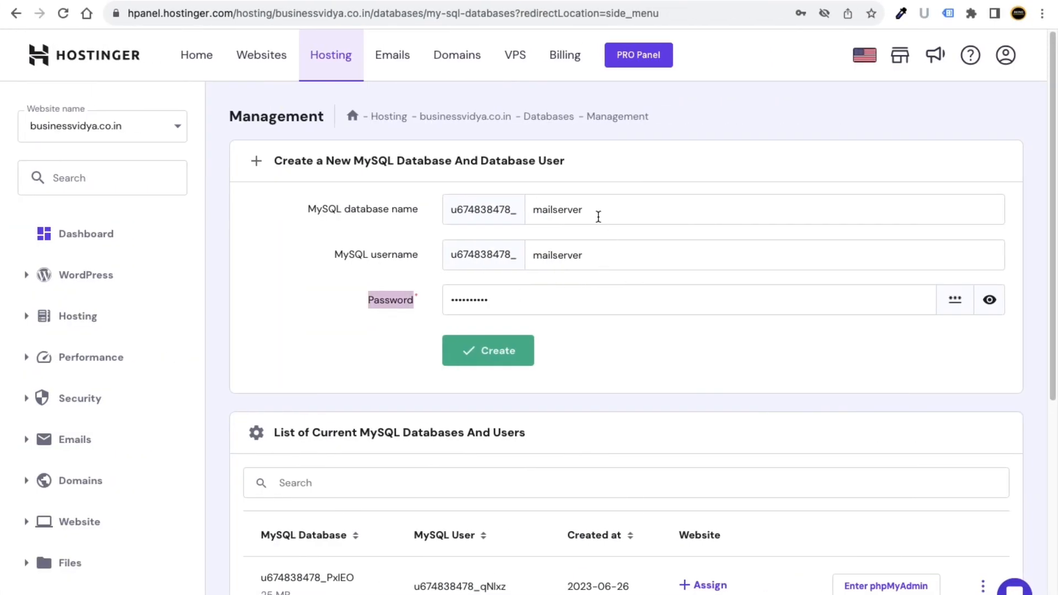
{"action": "double_click", "coordinate": [546, 210]}
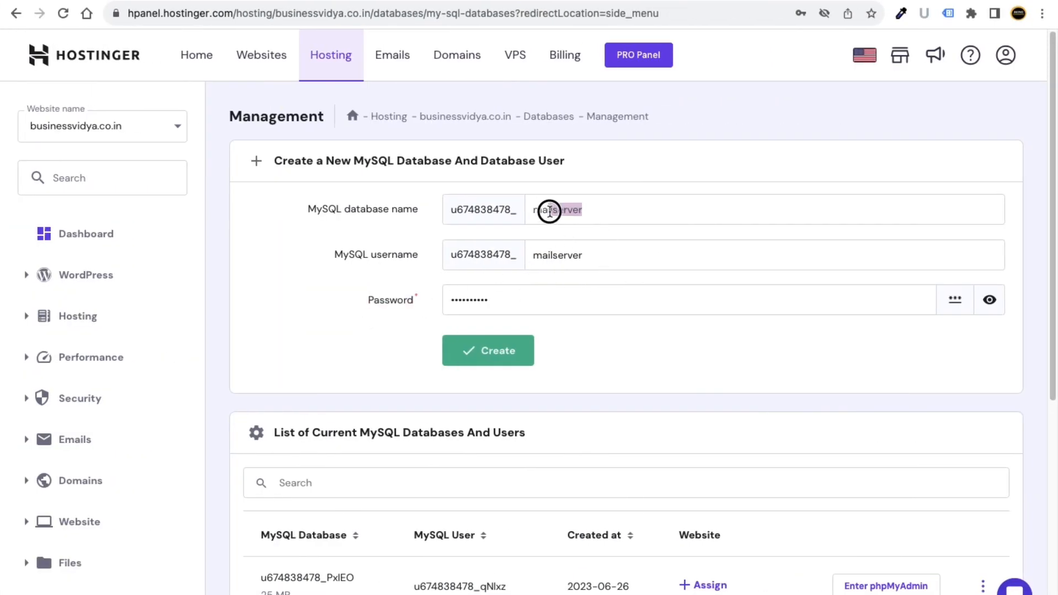
{"action": "left_click", "coordinate": [327, 323]}
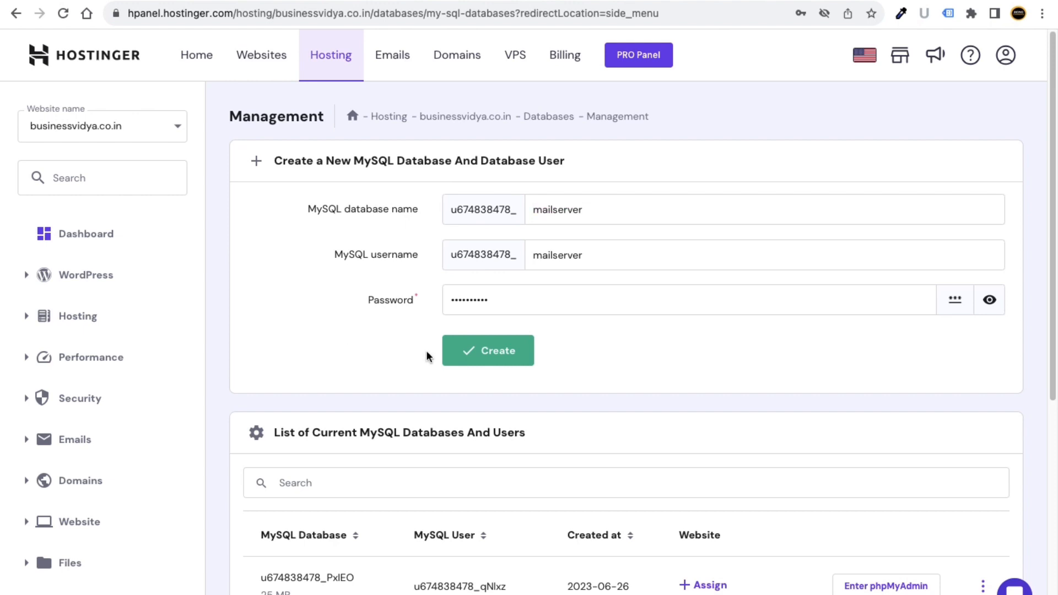
{"action": "left_click", "coordinate": [529, 357]}
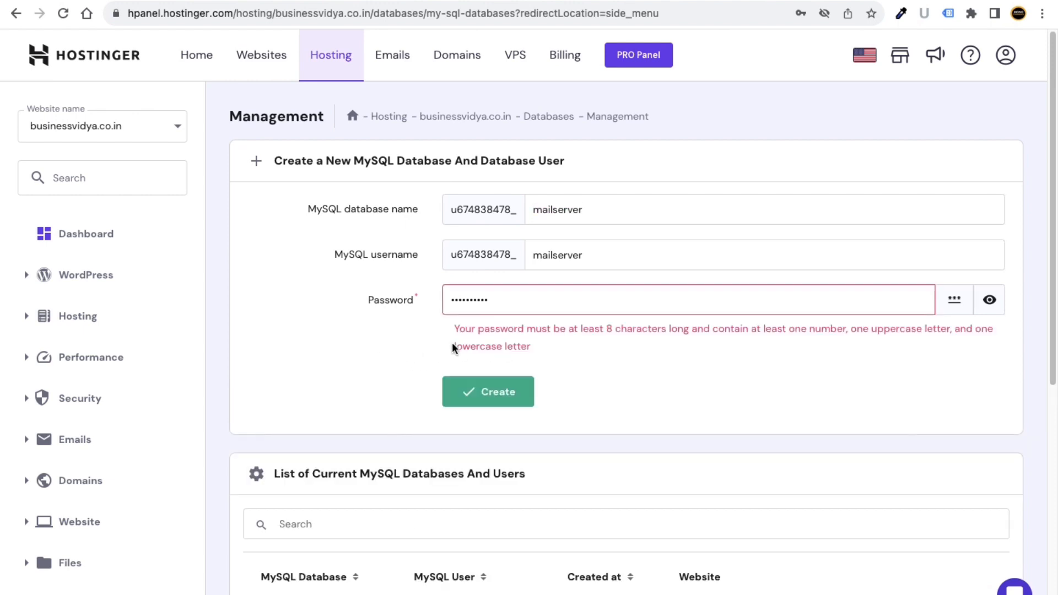
{"action": "left_click_drag", "start_coordinate": [530, 301], "coordinate": [439, 300]}
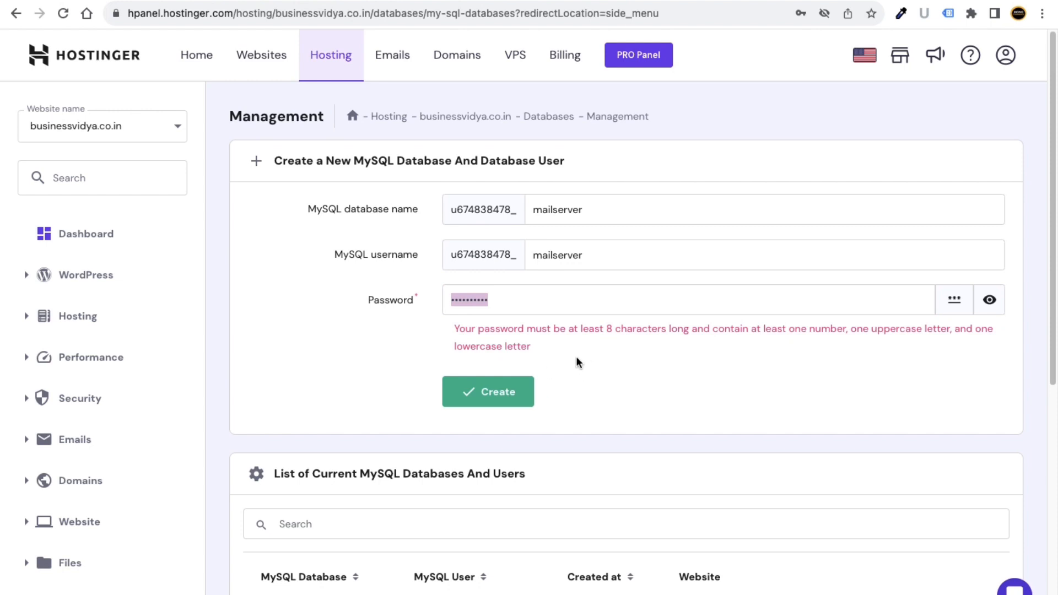
{"action": "type", "text": "a"}
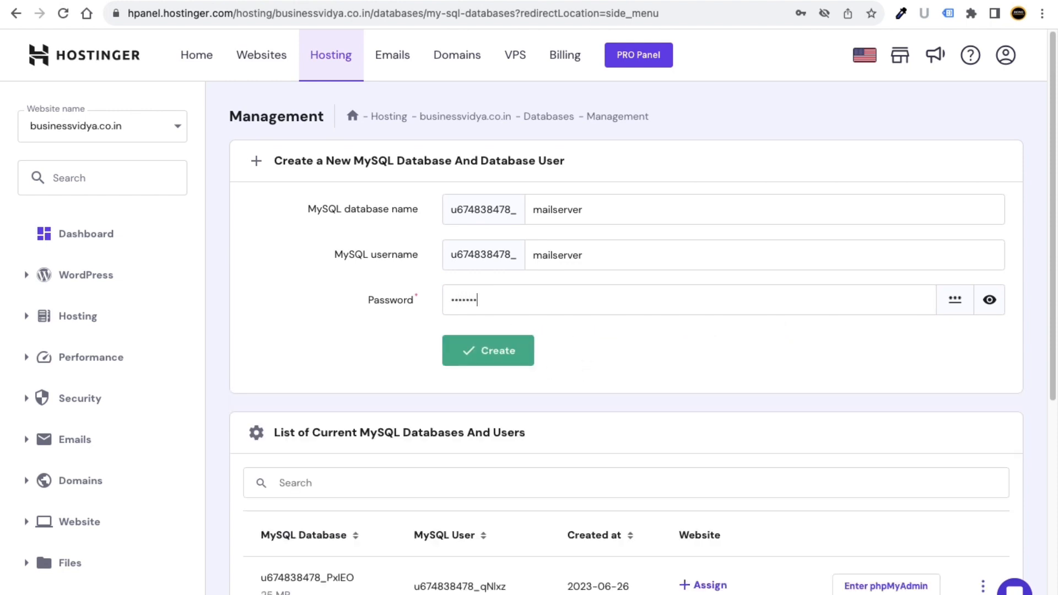
{"action": "type", "text": "••••••••••••••"}
{"action": "left_click", "coordinate": [343, 343]}
{"action": "left_click", "coordinate": [535, 357]}
{"action": "left_click", "coordinate": [522, 363]}
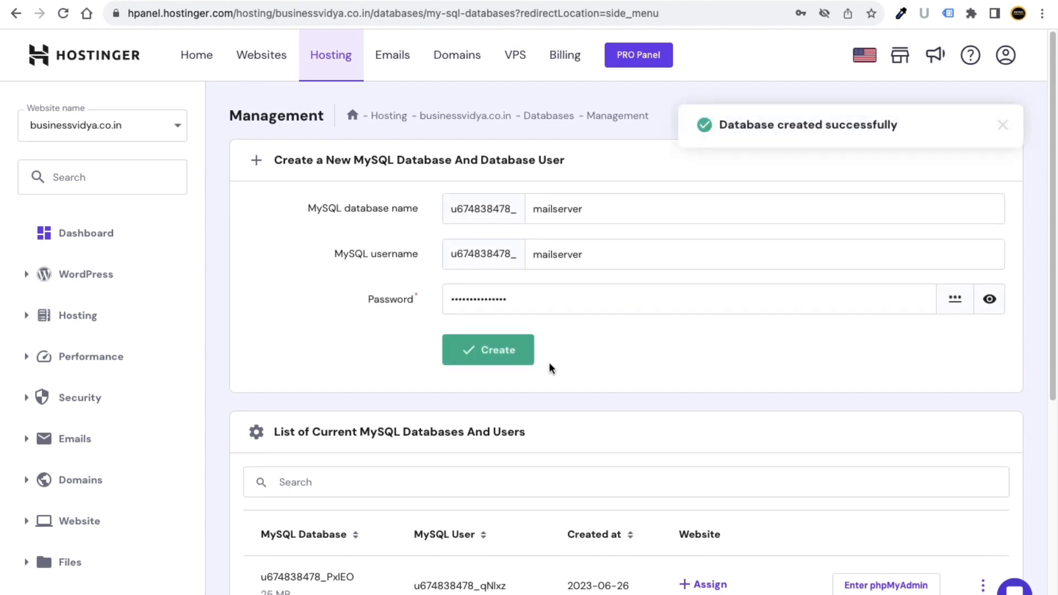
{"action": "scroll", "coordinate": [550, 368], "scroll_direction": "down", "scroll_amount": 3}
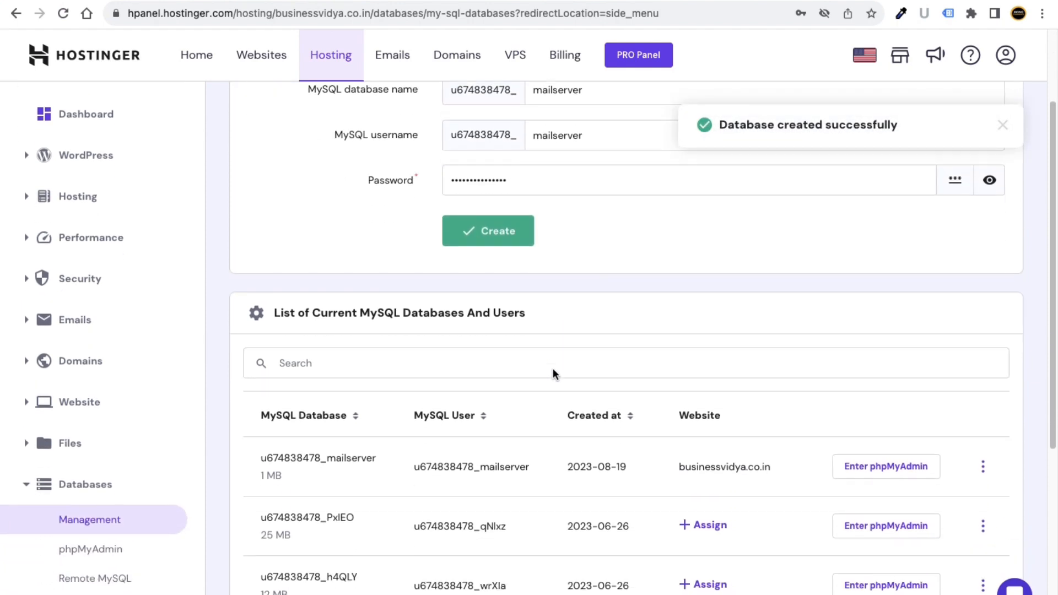
{"action": "scroll", "coordinate": [552, 375], "scroll_direction": "down", "scroll_amount": 2}
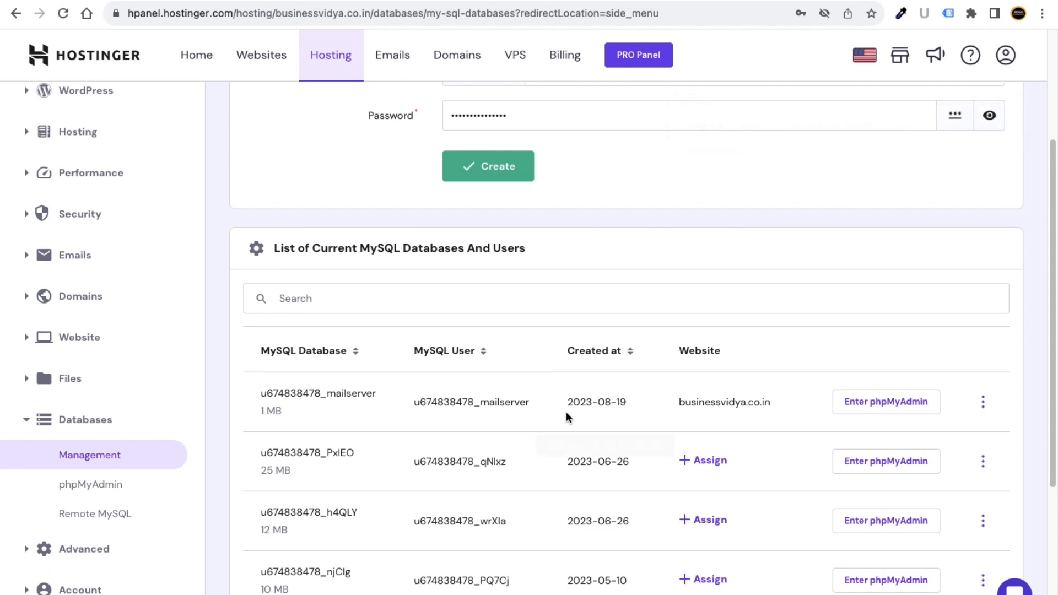
{"action": "scroll", "coordinate": [408, 419], "scroll_direction": "down", "scroll_amount": 1}
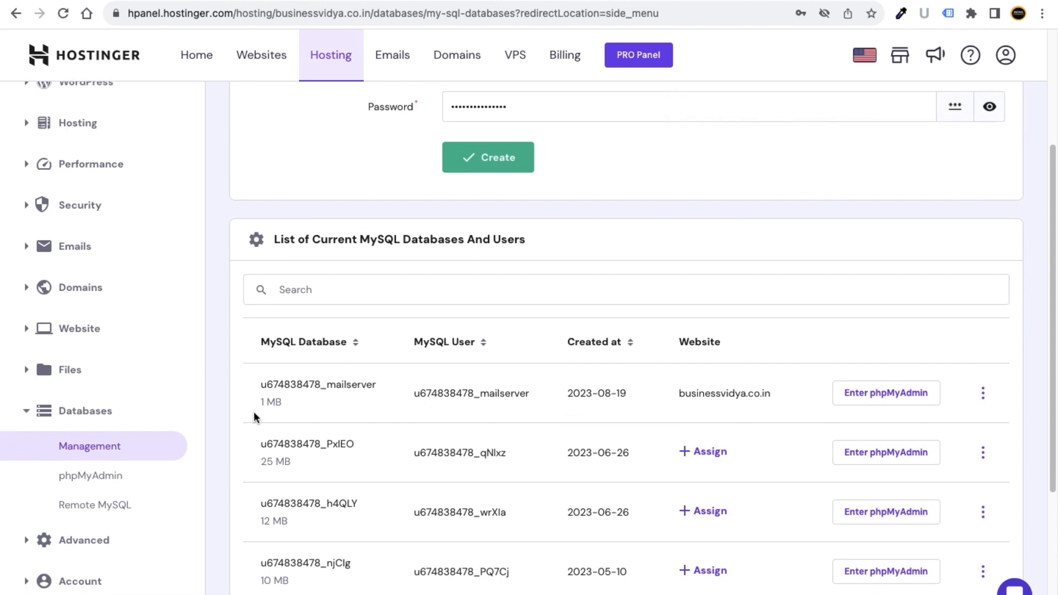
{"action": "double_click", "coordinate": [324, 384]}
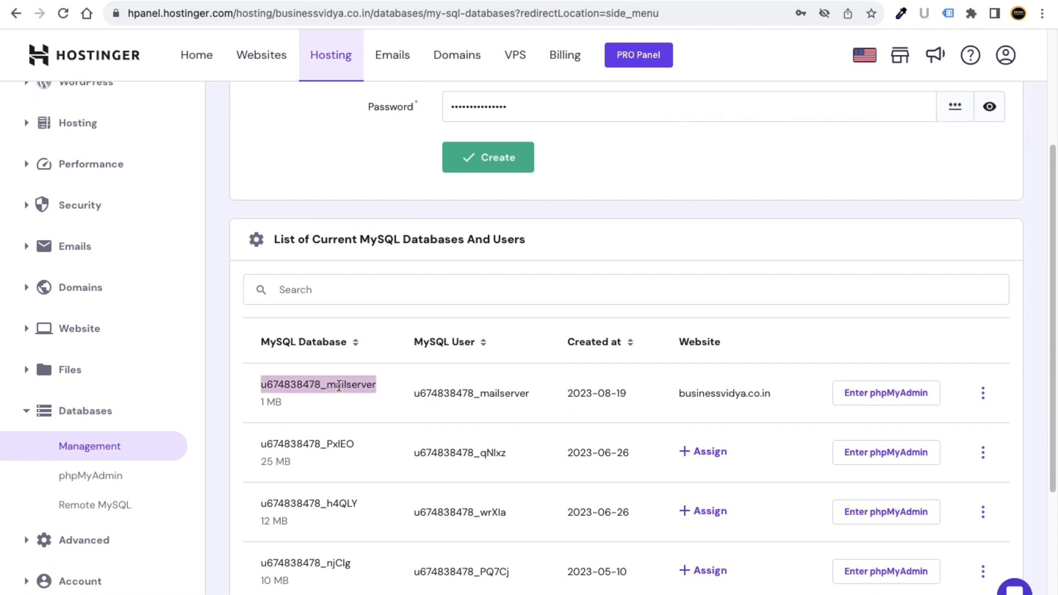
{"action": "key", "text": "ctrl+Left"}
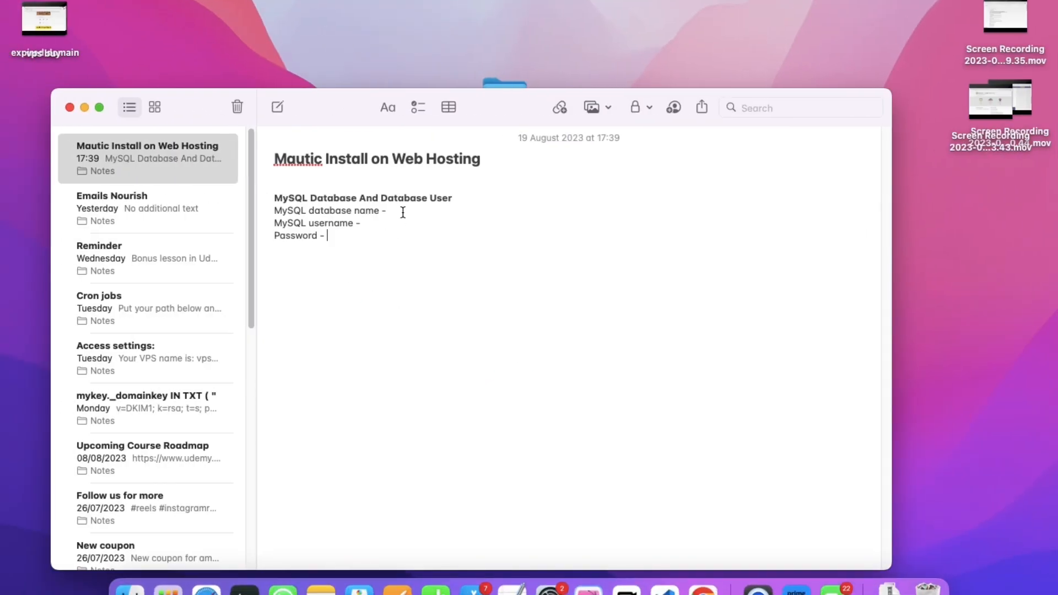
{"action": "left_click", "coordinate": [403, 214]}
{"action": "key", "text": "super+v"}
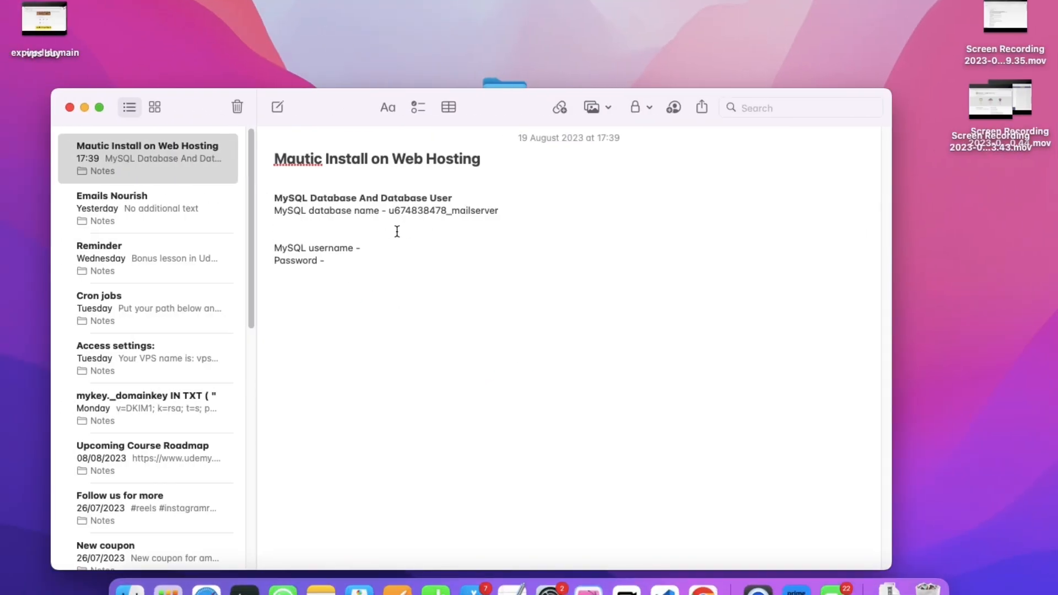
{"action": "key", "text": "BackSpace"}
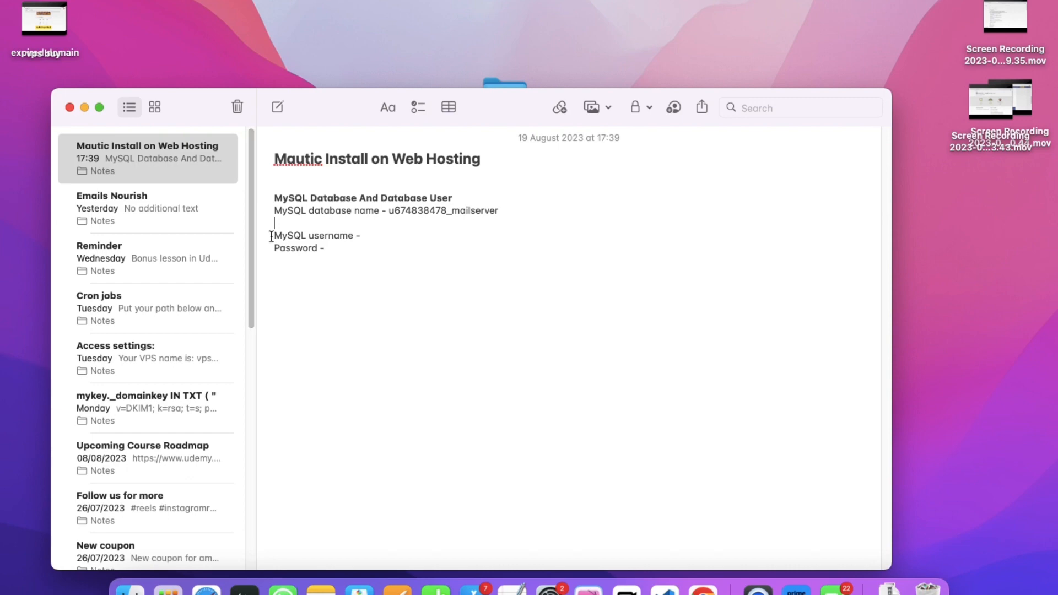
{"action": "key", "text": "BackSpace"}
- Copy the new database's prefixed MySQL username from the Hostinger list
{"action": "key", "text": "ctrl+Right"}
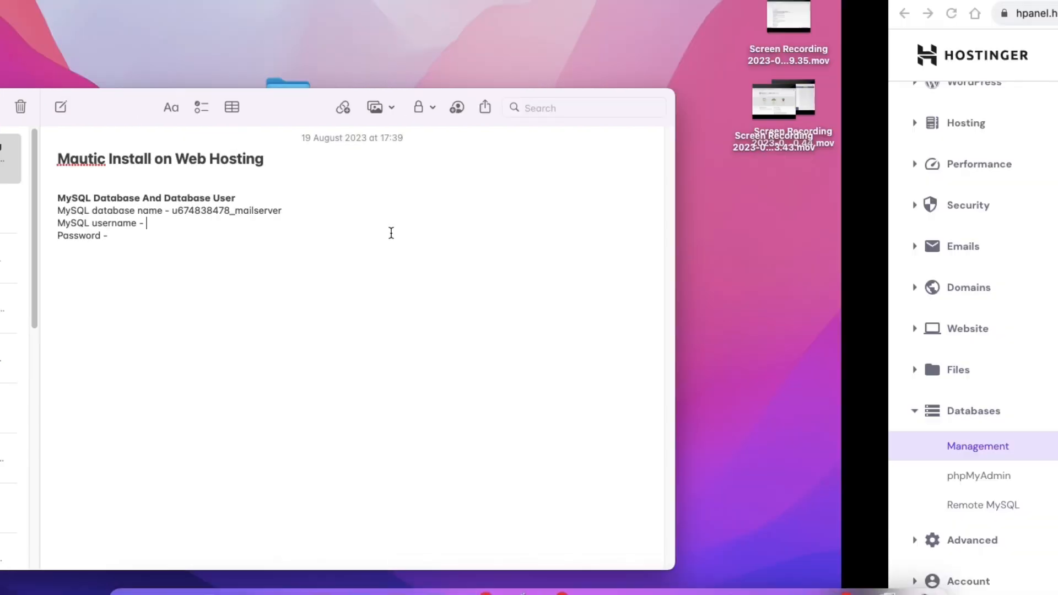
{"action": "left_click_drag", "start_coordinate": [413, 393], "coordinate": [529, 396]}
{"action": "key", "text": "super+c"}
{"action": "scroll", "coordinate": [482, 390], "scroll_direction": "up", "scroll_amount": 3}
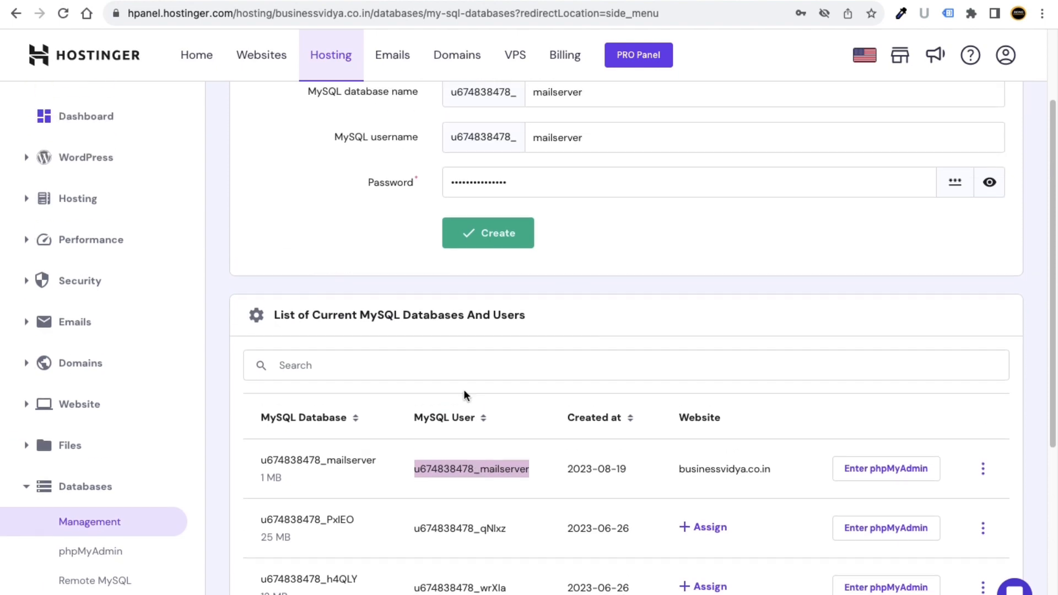
{"action": "key", "text": "ctrl+Left"}
- Paste the prefixed mailserver username after 'MySQL username -' and begin typing the password value
{"action": "left_click", "coordinate": [373, 222]}
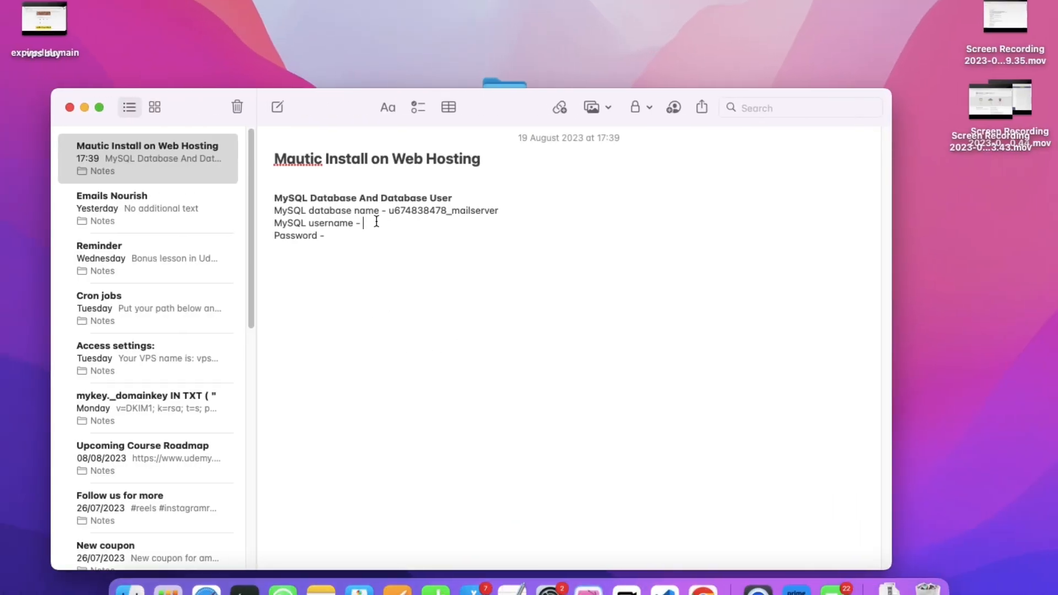
{"action": "key", "text": "super+v"}
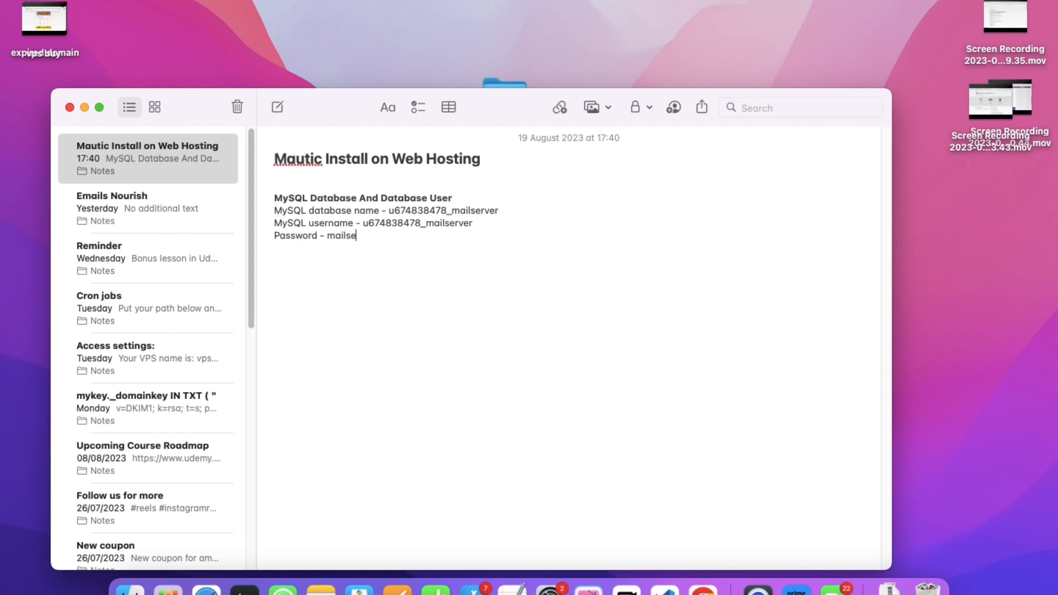
- Check the mailserver database and user for businessvidya.co.in in the list, then expand Files
{"action": "key", "text": "ctrl+Right"}
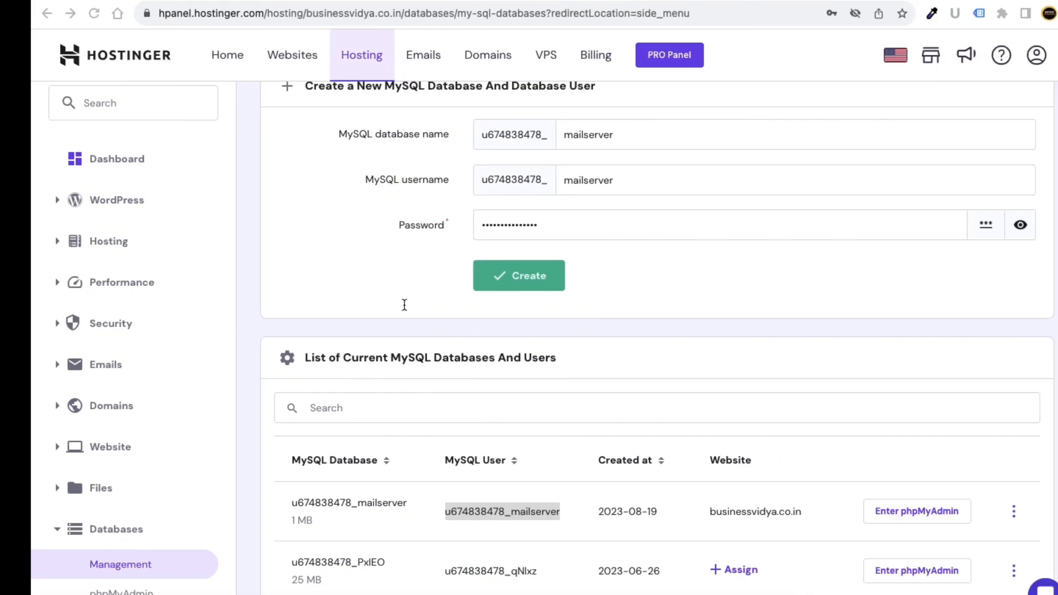
{"action": "left_click", "coordinate": [394, 291]}
{"action": "key", "text": "ctrl+Left"}
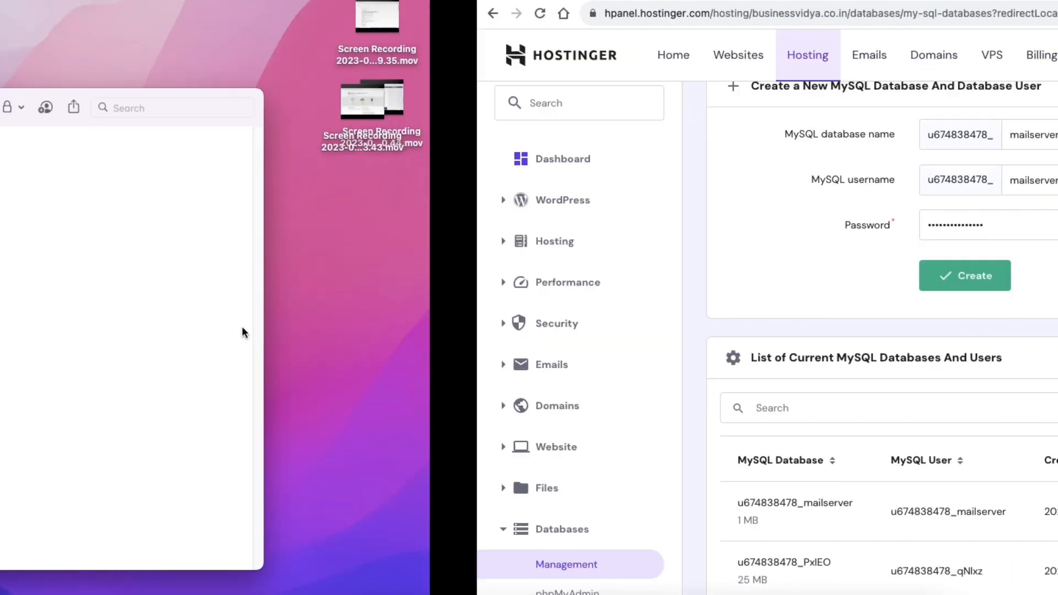
{"action": "key", "text": "ctrl+Right"}
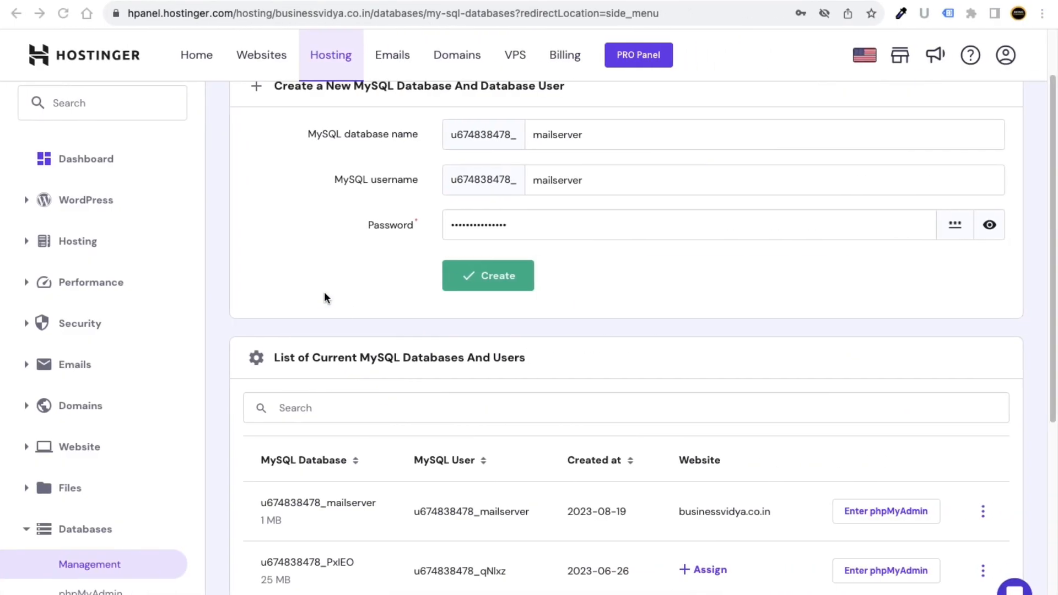
{"action": "scroll", "coordinate": [330, 358], "scroll_direction": "down", "scroll_amount": 3}
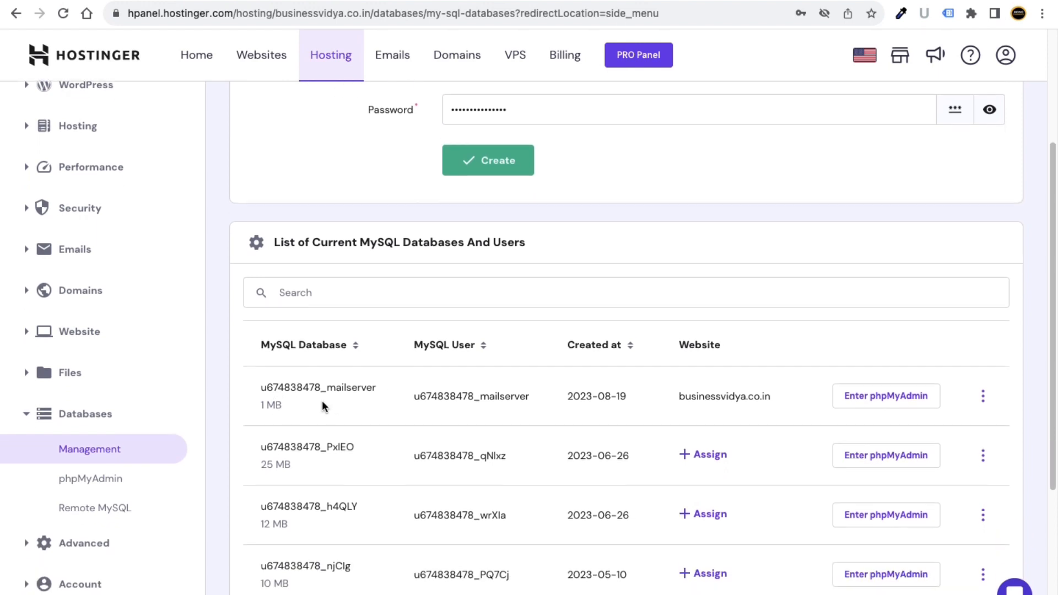
{"action": "scroll", "coordinate": [325, 406], "scroll_direction": "down", "scroll_amount": 5}
{"action": "scroll", "coordinate": [326, 406], "scroll_direction": "up", "scroll_amount": 5}
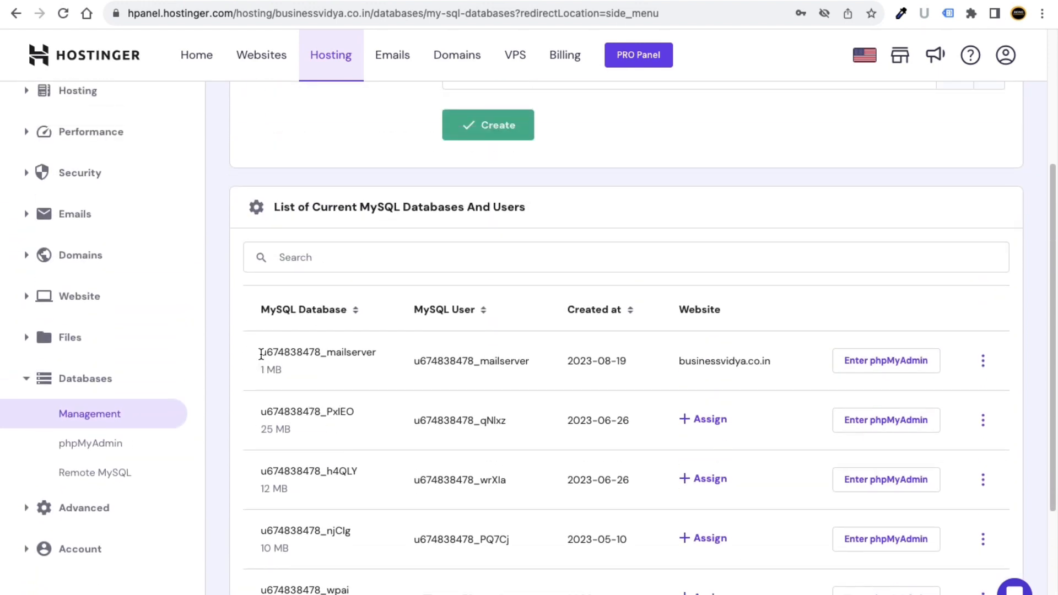
{"action": "left_click_drag", "start_coordinate": [261, 353], "coordinate": [517, 362]}
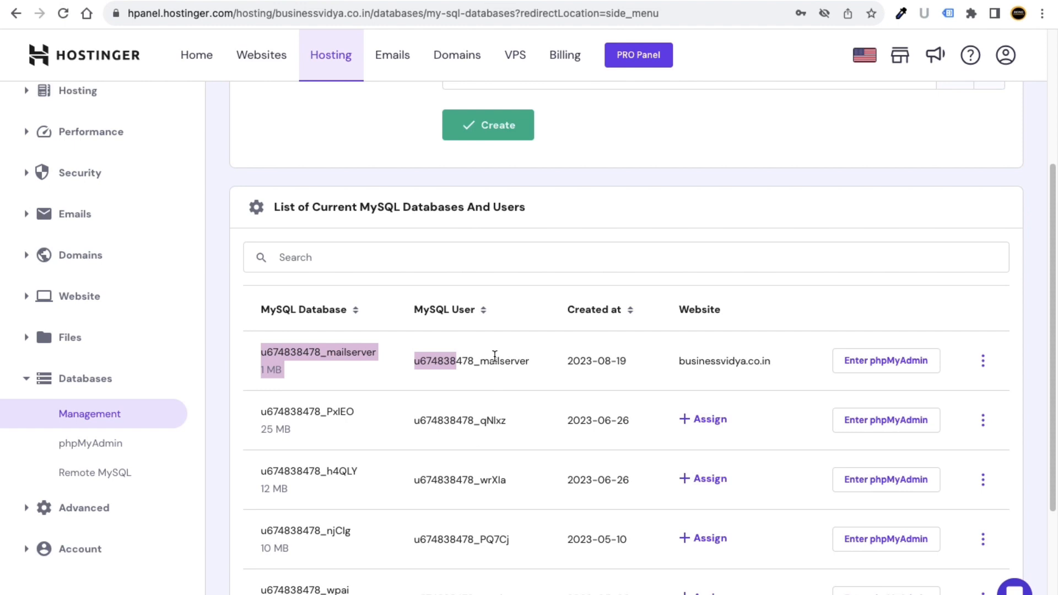
{"action": "left_click", "coordinate": [381, 181]}
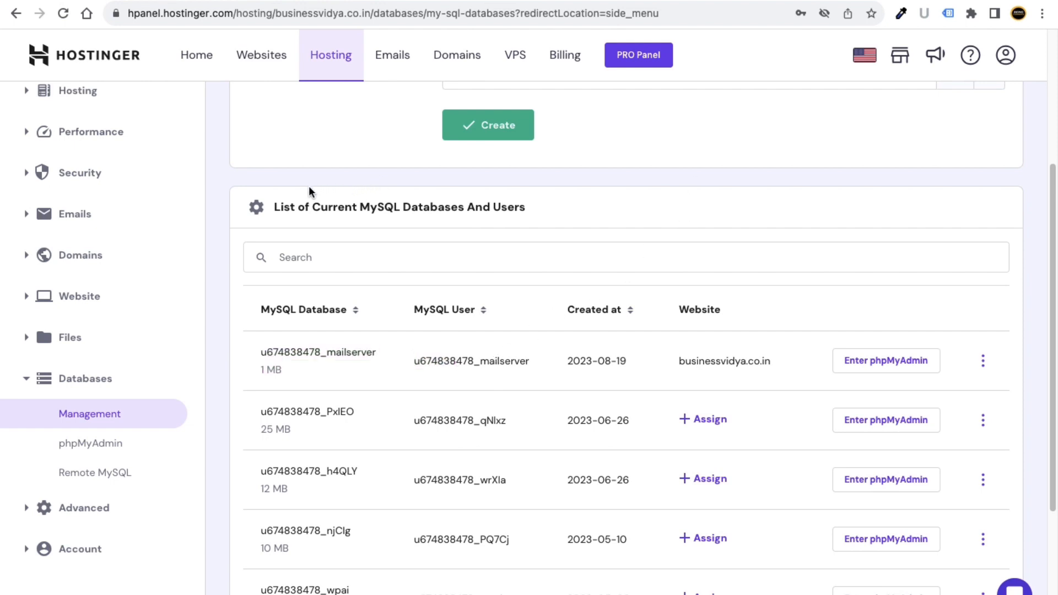
{"action": "left_click", "coordinate": [30, 338]}
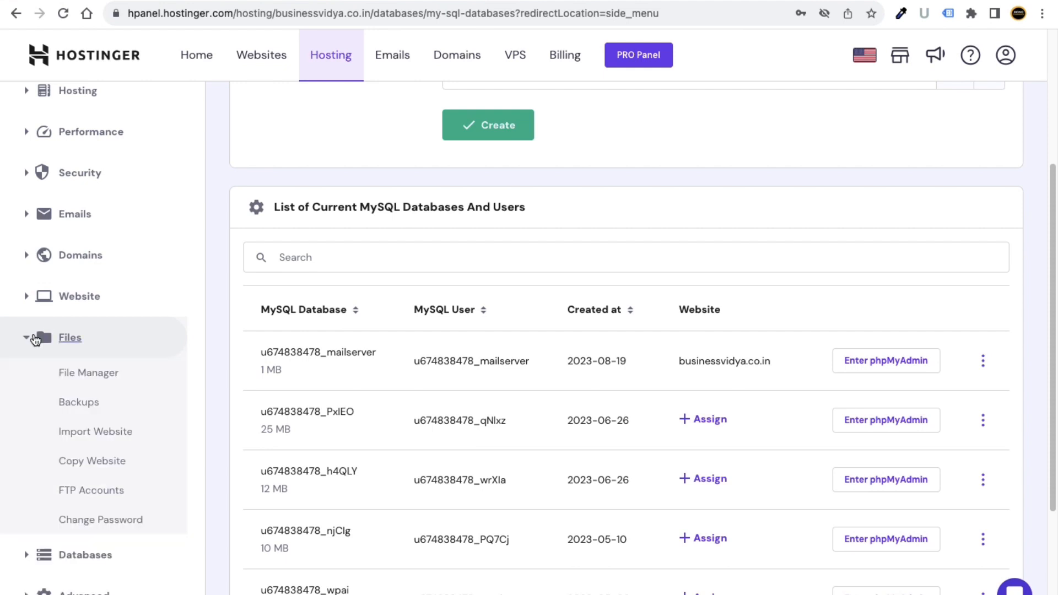
- Open File Manager for businessvidya.co.in, dismissing Chrome's save-password prompt
{"action": "left_click", "coordinate": [106, 378]}
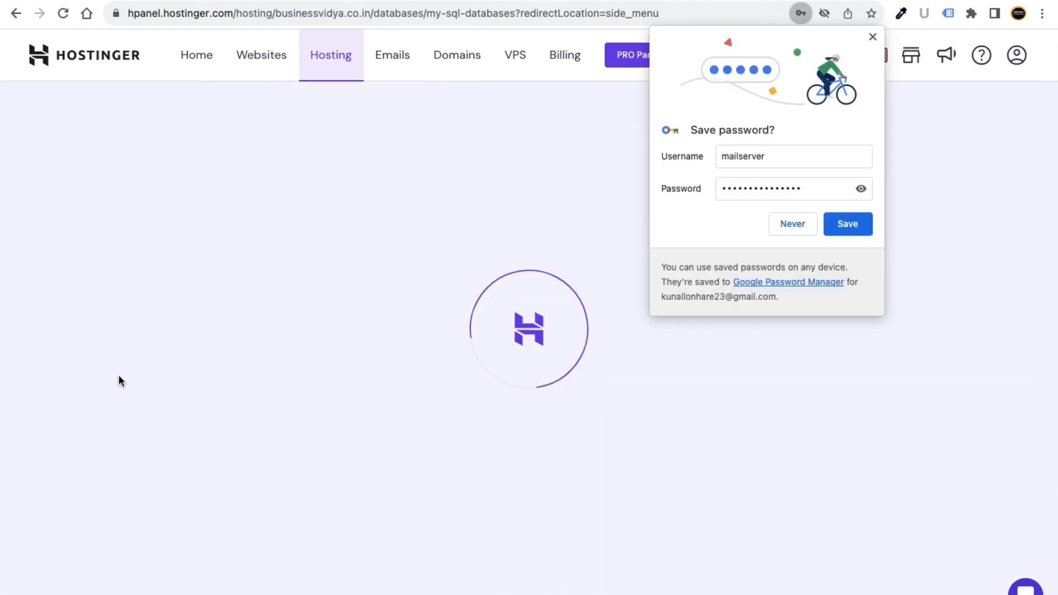
{"action": "left_click", "coordinate": [873, 37]}
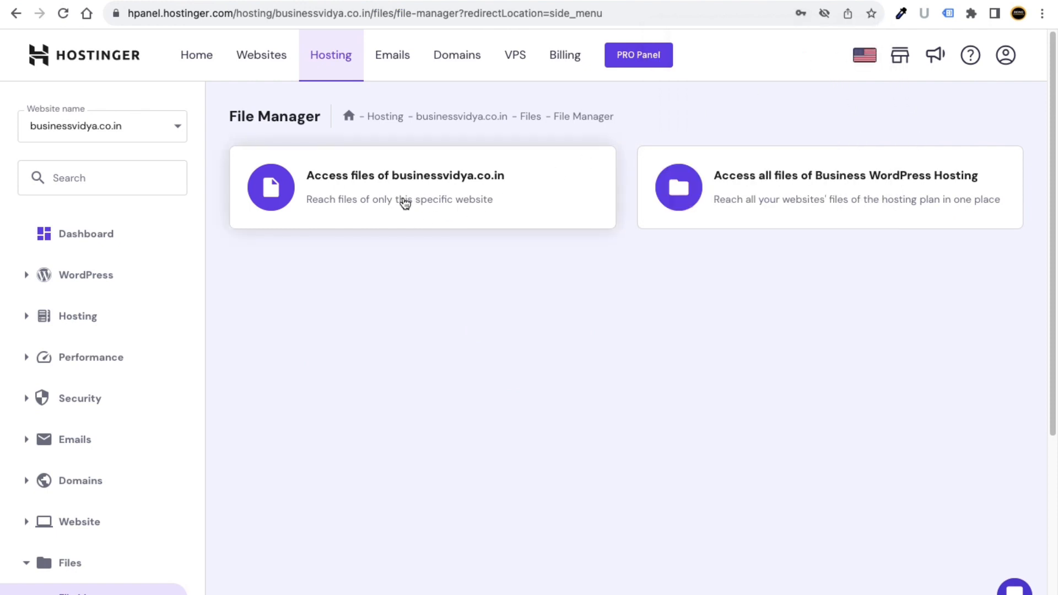
{"action": "left_click", "coordinate": [374, 188]}
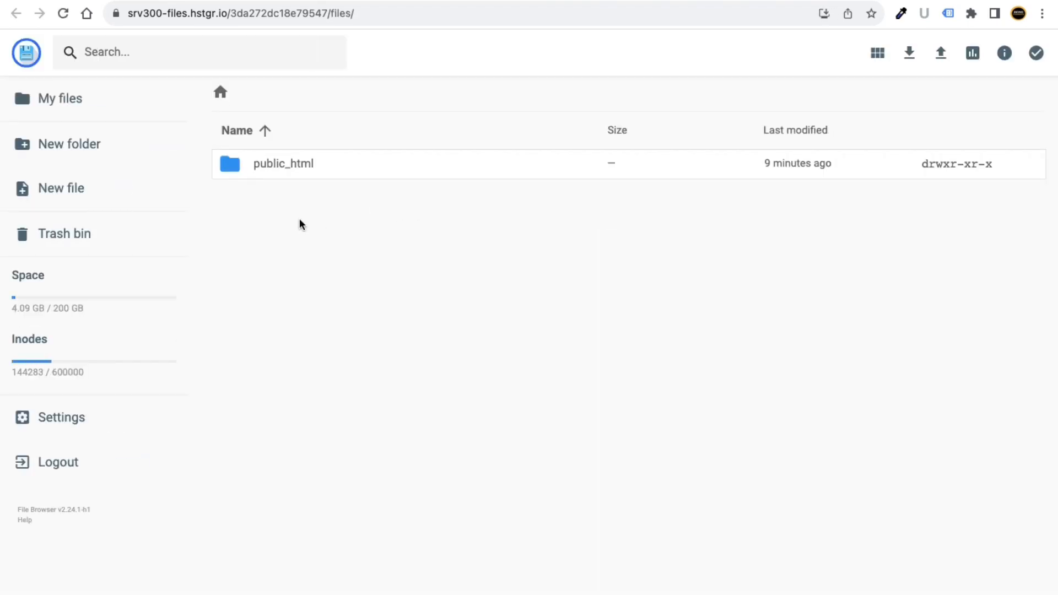
- Open public_html > mail and permanently delete default.php
{"action": "double_click", "coordinate": [319, 174]}
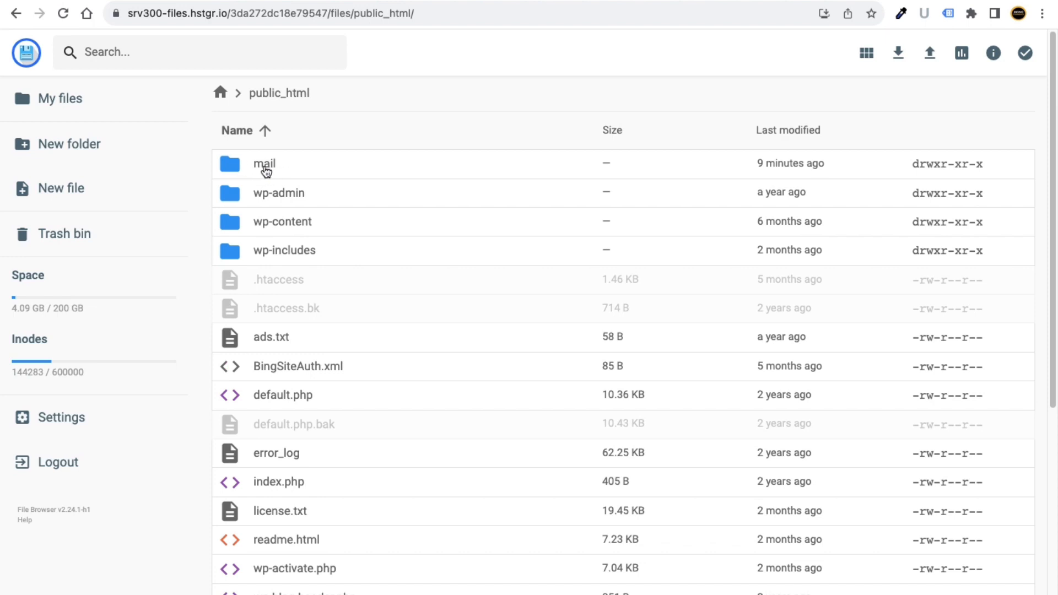
{"action": "double_click", "coordinate": [269, 172]}
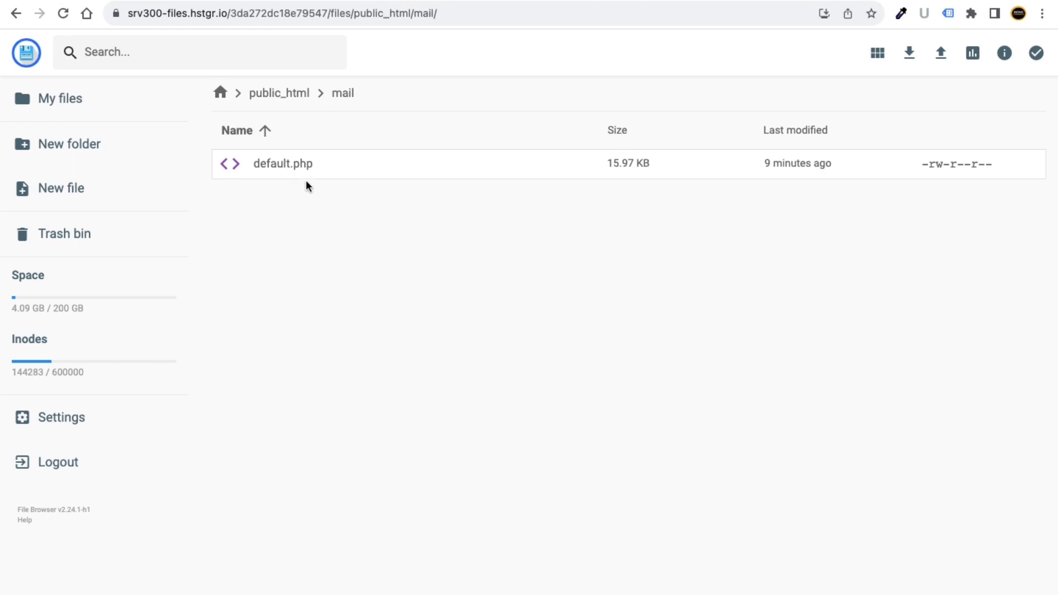
{"action": "left_click", "coordinate": [282, 163]}
{"action": "right_click", "coordinate": [286, 163]}
{"action": "left_click", "coordinate": [305, 428]}
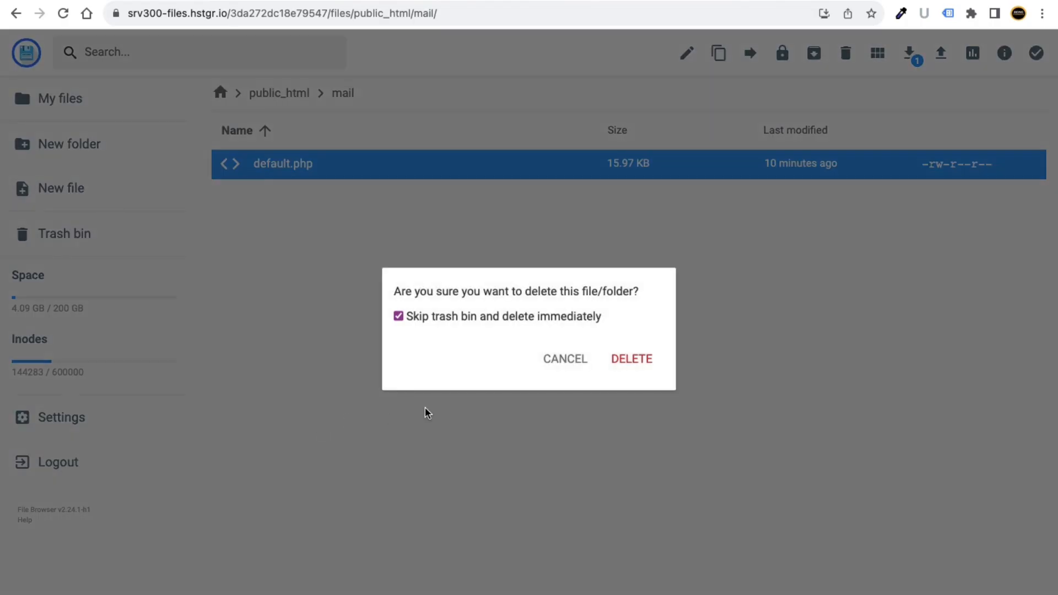
{"action": "left_click", "coordinate": [643, 368]}
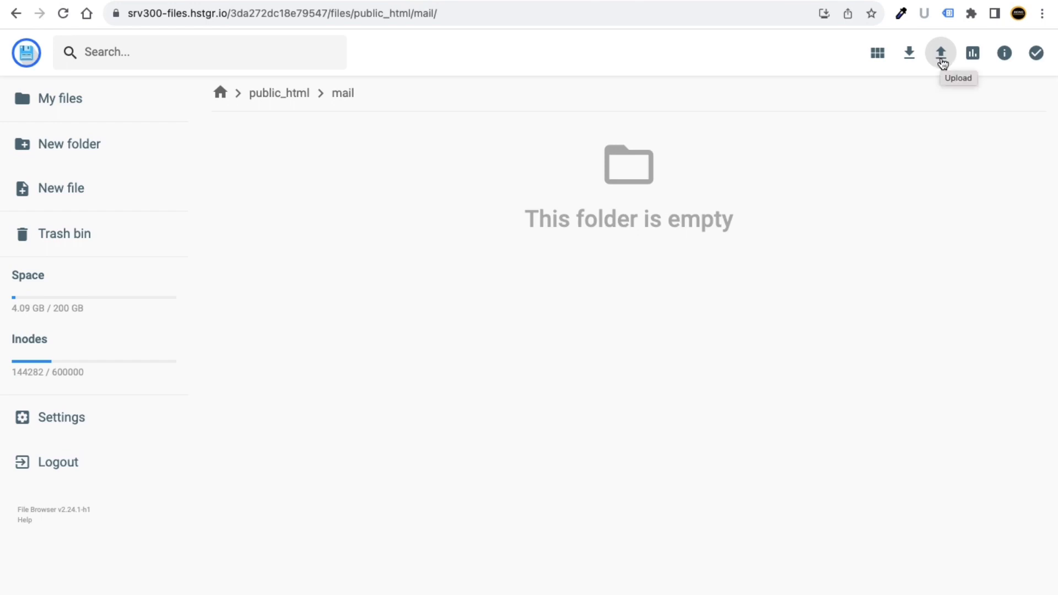
- Upload 45_mautic-449.zip (71.93 MB) from Downloads as a single file into mail
{"action": "left_click", "coordinate": [943, 64]}
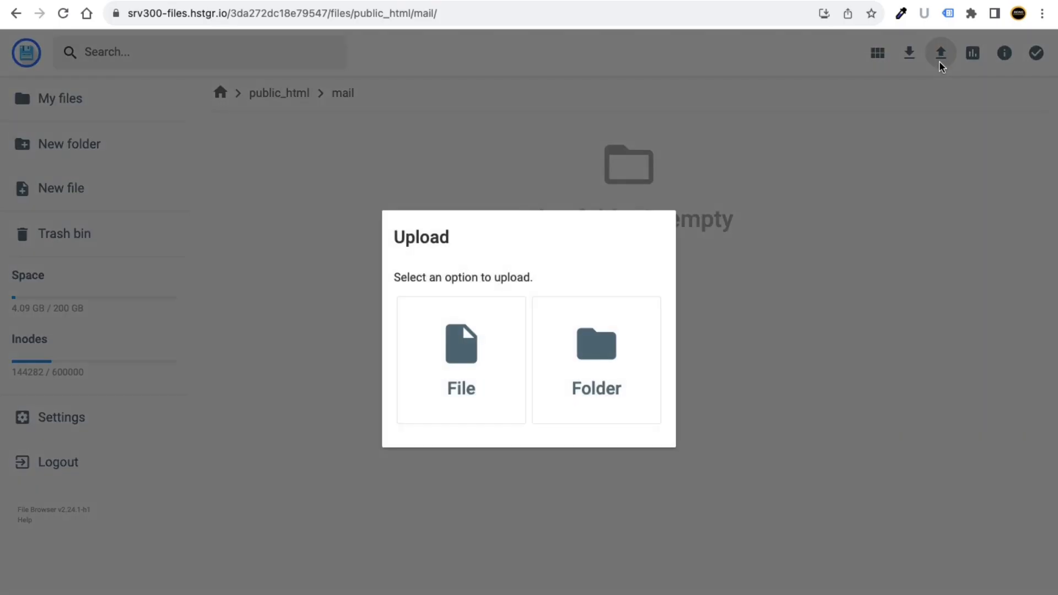
{"action": "left_click", "coordinate": [449, 363]}
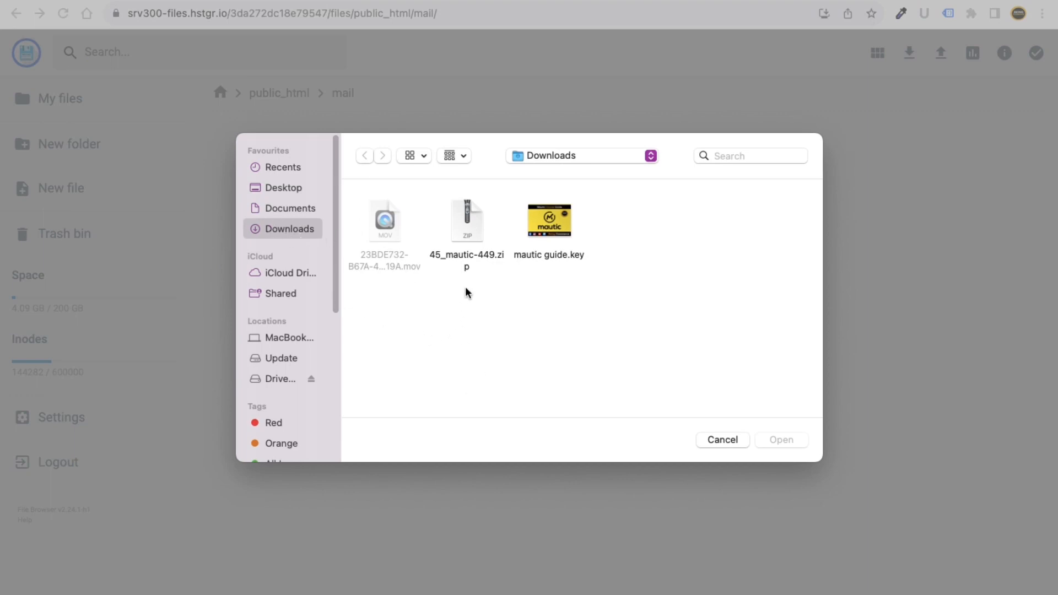
{"action": "left_click", "coordinate": [465, 257]}
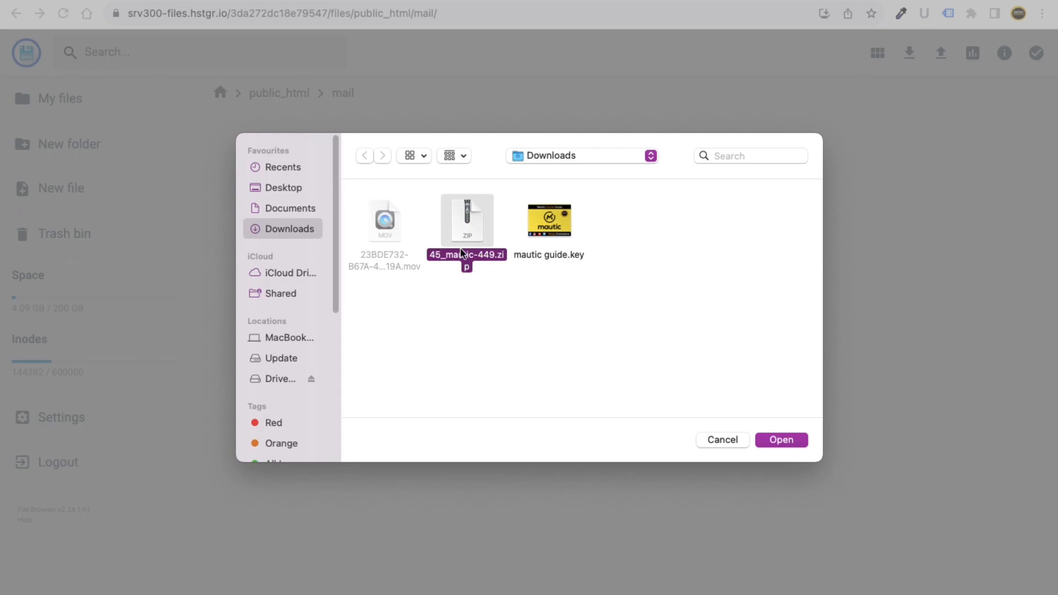
{"action": "left_click", "coordinate": [782, 440]}
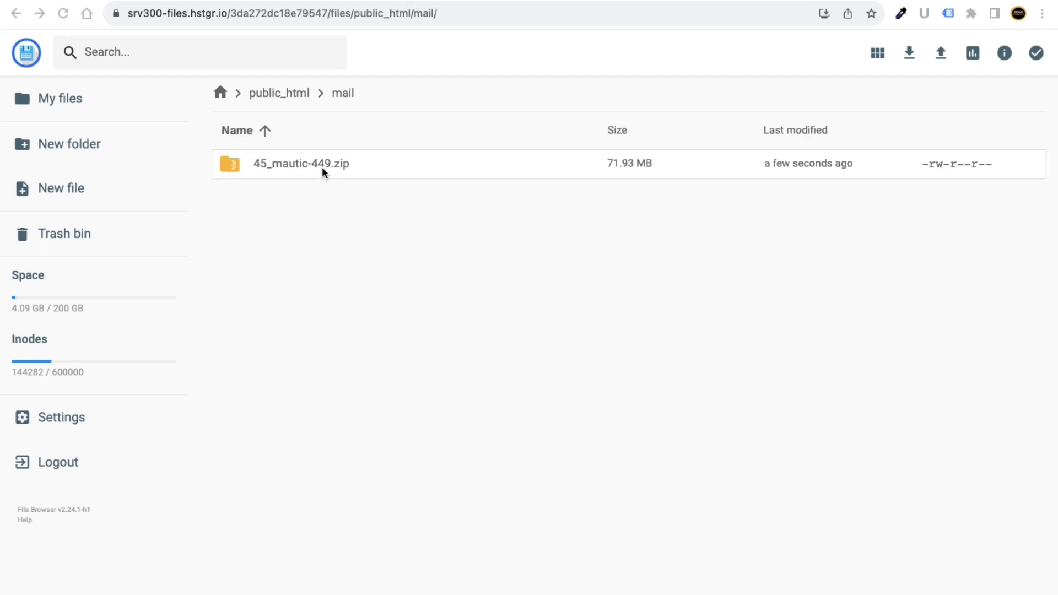
{"action": "left_click", "coordinate": [336, 208]}
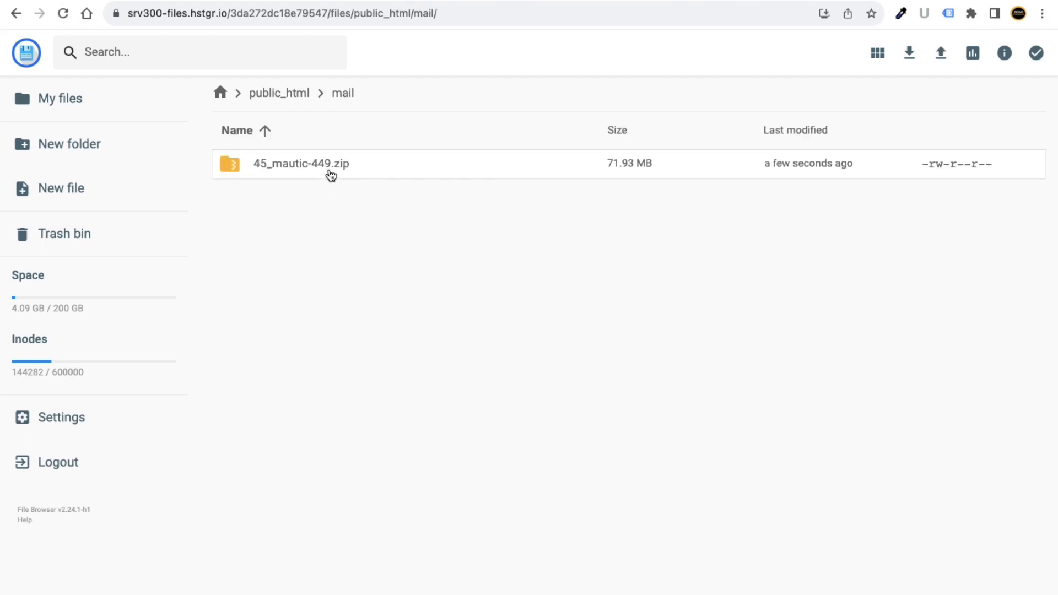
- Extract 45_mautic-449.zip into the current mail folder, using '.' as the destination folder name
{"action": "right_click", "coordinate": [331, 175]}
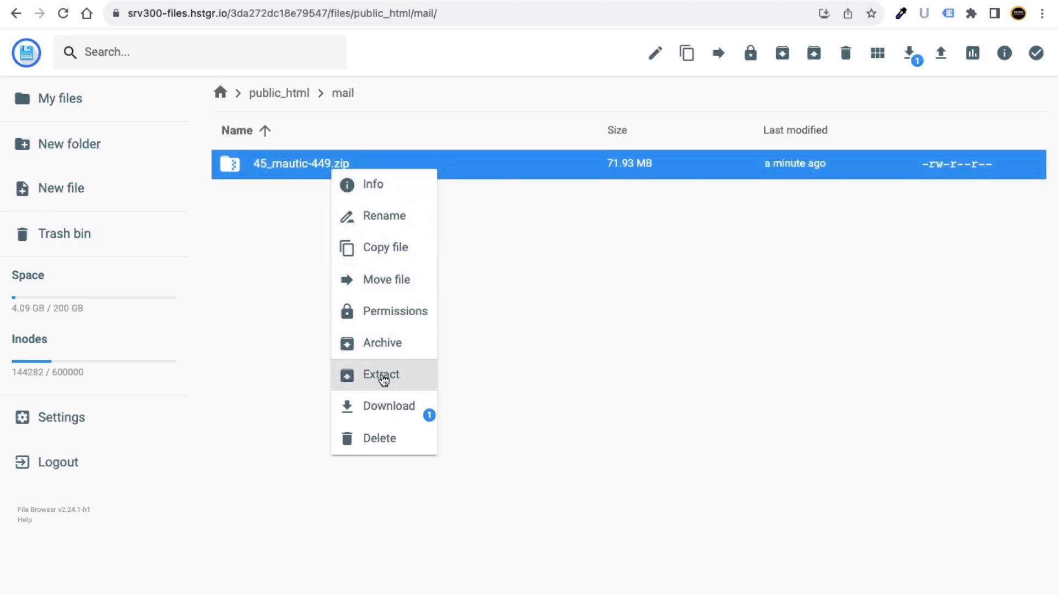
{"action": "left_click", "coordinate": [382, 375]}
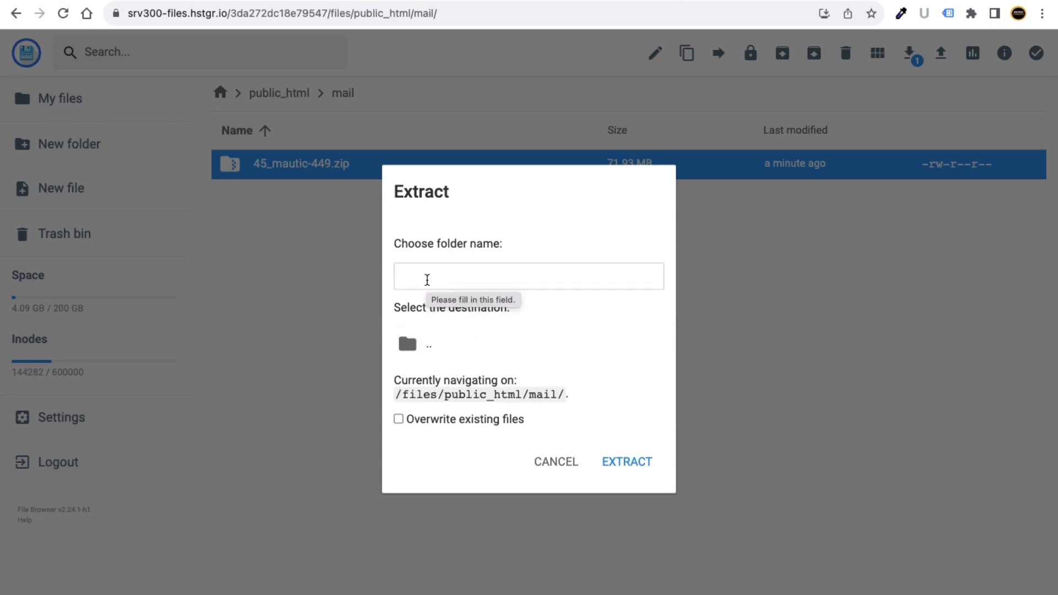
{"action": "left_click", "coordinate": [427, 280]}
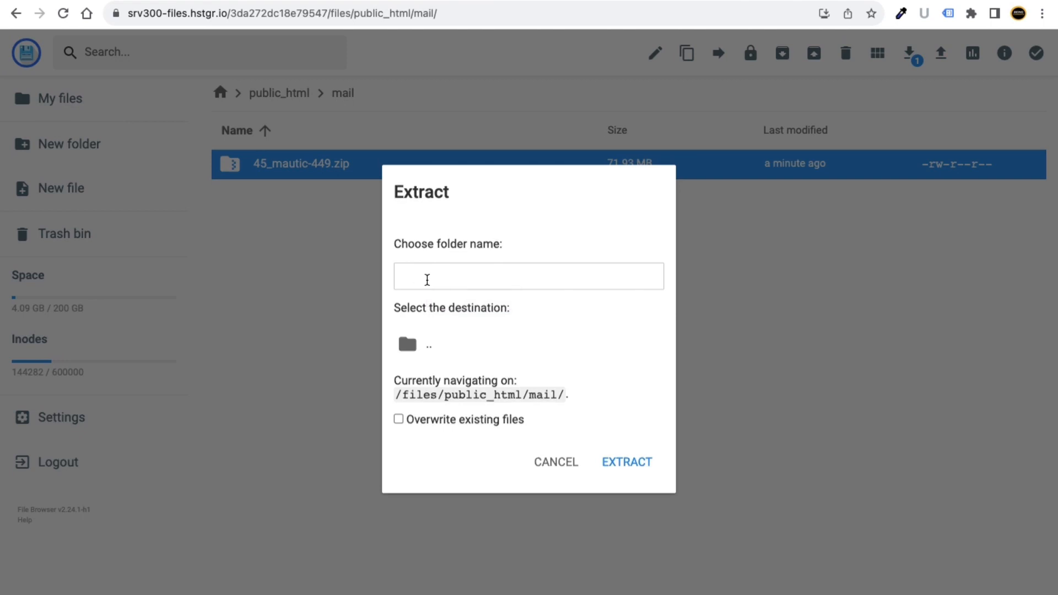
{"action": "type", "text": "."}
{"action": "left_click", "coordinate": [609, 460]}
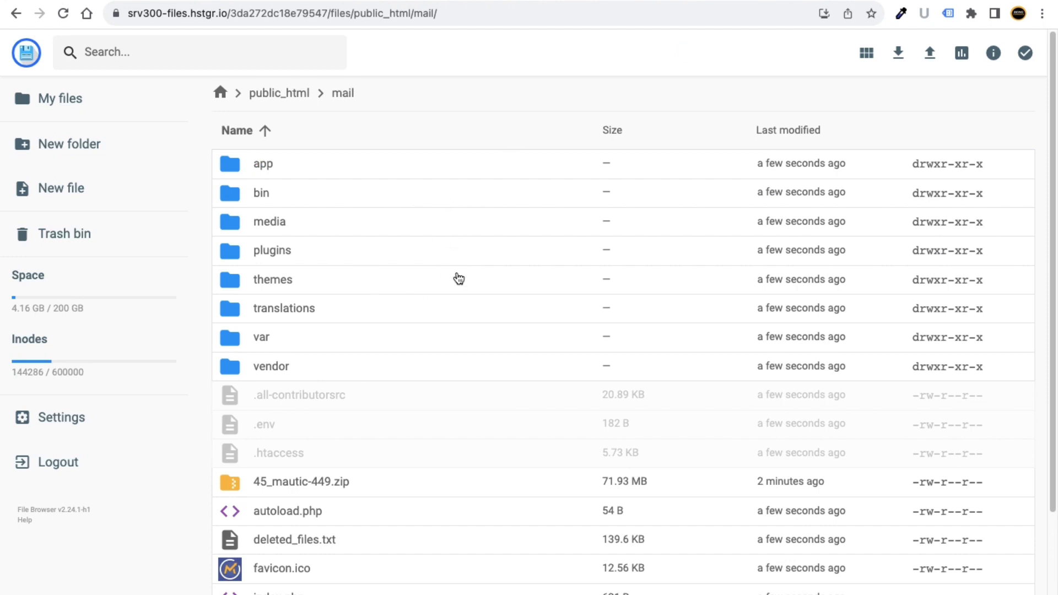
{"action": "scroll", "coordinate": [458, 278], "scroll_direction": "down", "scroll_amount": 2}
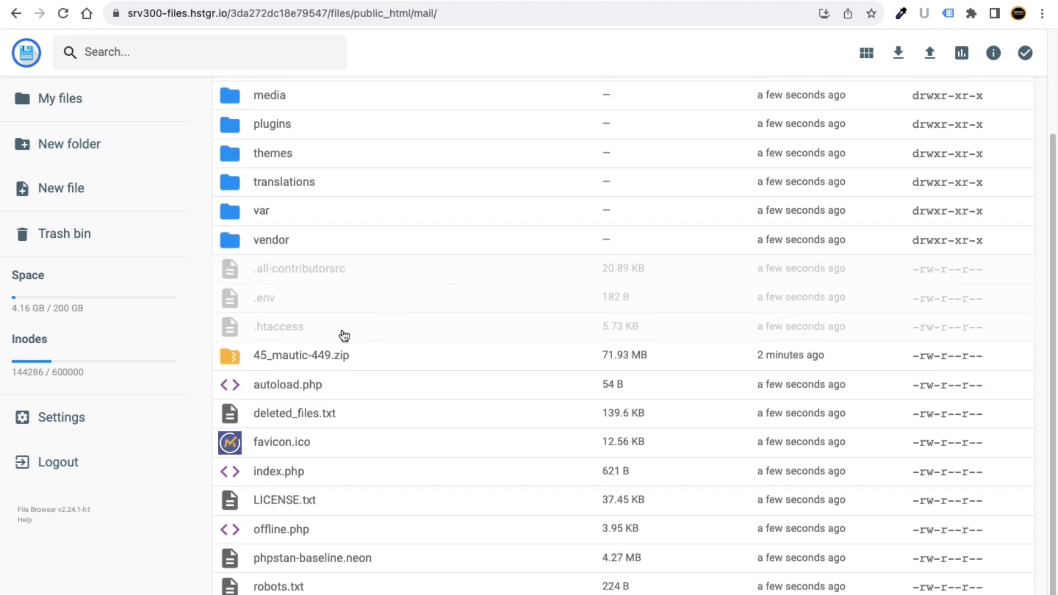
{"action": "scroll", "coordinate": [346, 336], "scroll_direction": "up", "scroll_amount": 1}
{"action": "scroll", "coordinate": [298, 347], "scroll_direction": "down", "scroll_amount": 1}
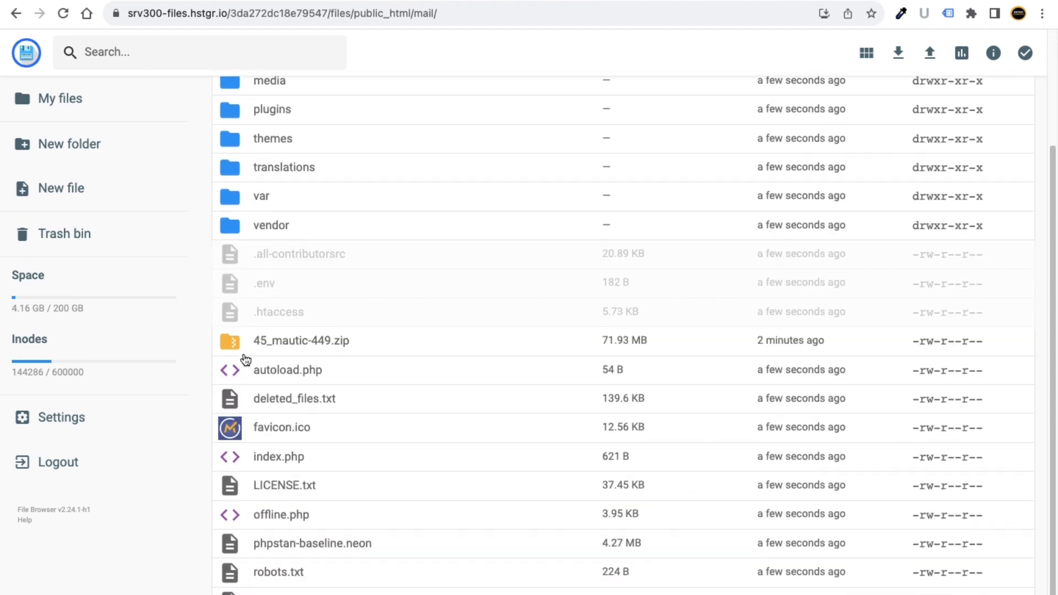
- Permanently delete 45_mautic-449.zip, skipping the trash bin, leaving only the unpacked Mautic files
{"action": "right_click", "coordinate": [331, 348]}
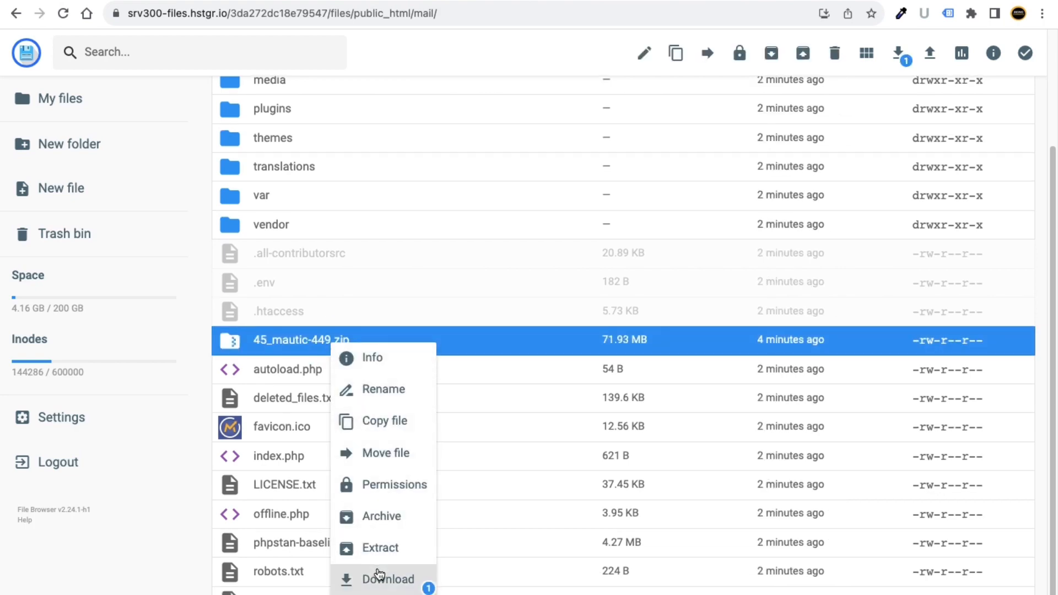
{"action": "key", "text": "Delete"}
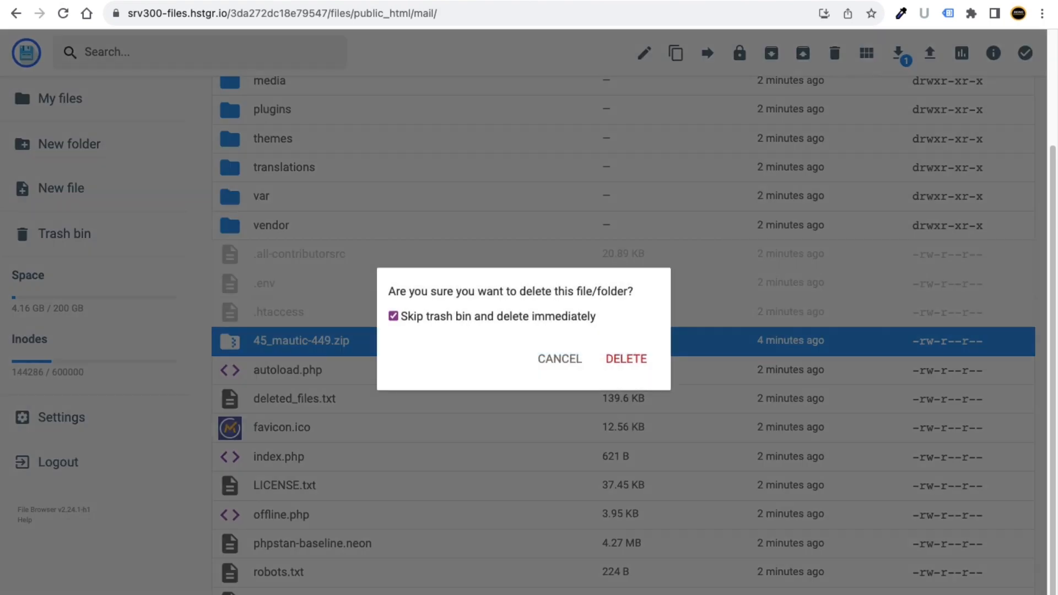
{"action": "left_click", "coordinate": [627, 359]}
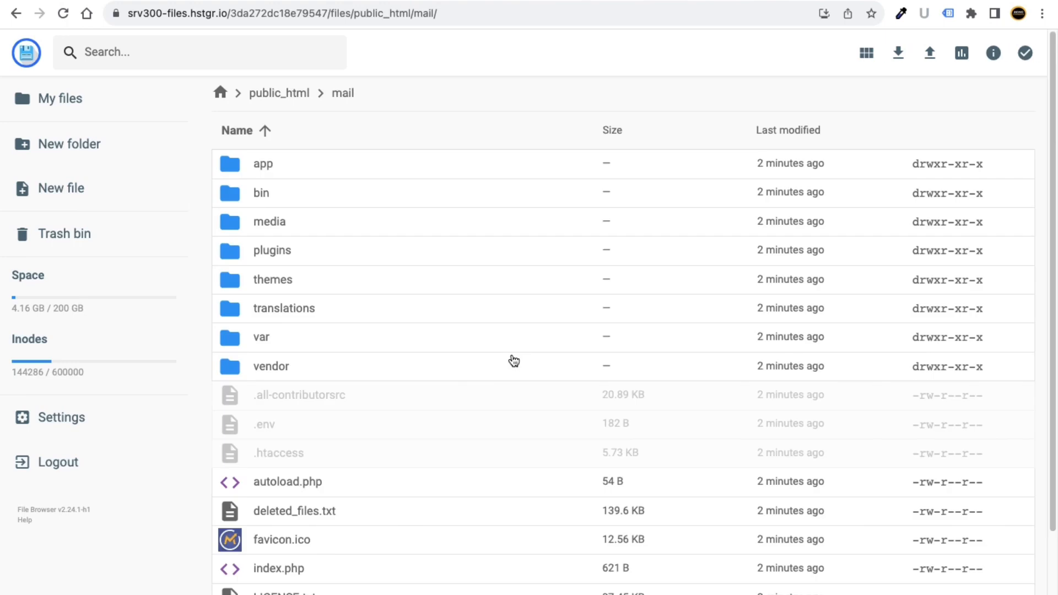
{"action": "scroll", "coordinate": [492, 392], "scroll_direction": "down", "scroll_amount": 2}
{"action": "scroll", "coordinate": [490, 387], "scroll_direction": "up", "scroll_amount": 2}
{"action": "scroll", "coordinate": [359, 347], "scroll_direction": "down", "scroll_amount": 1}
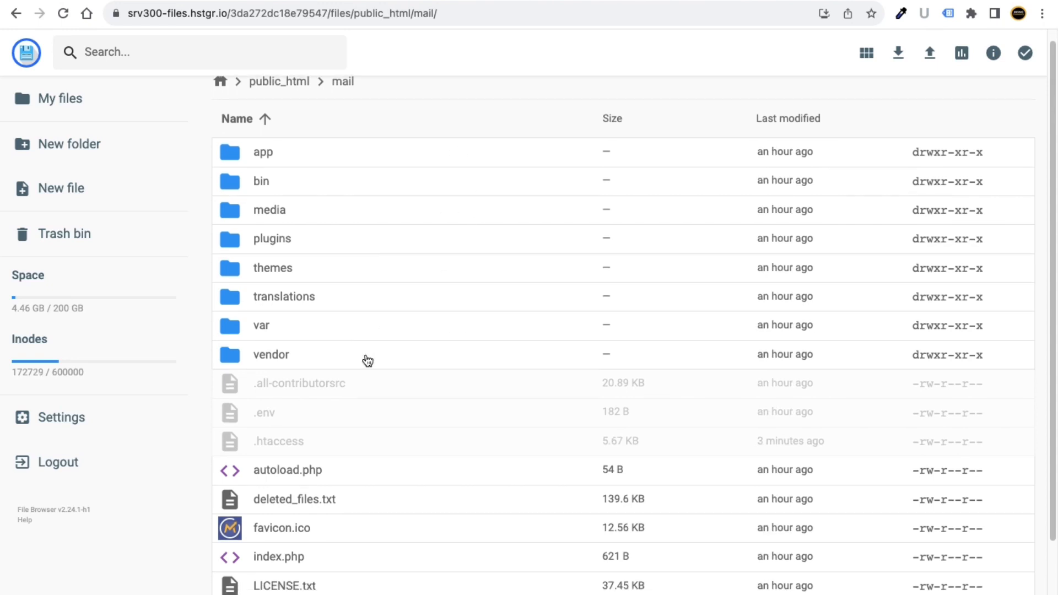
{"action": "scroll", "coordinate": [370, 361], "scroll_direction": "down", "scroll_amount": 1}
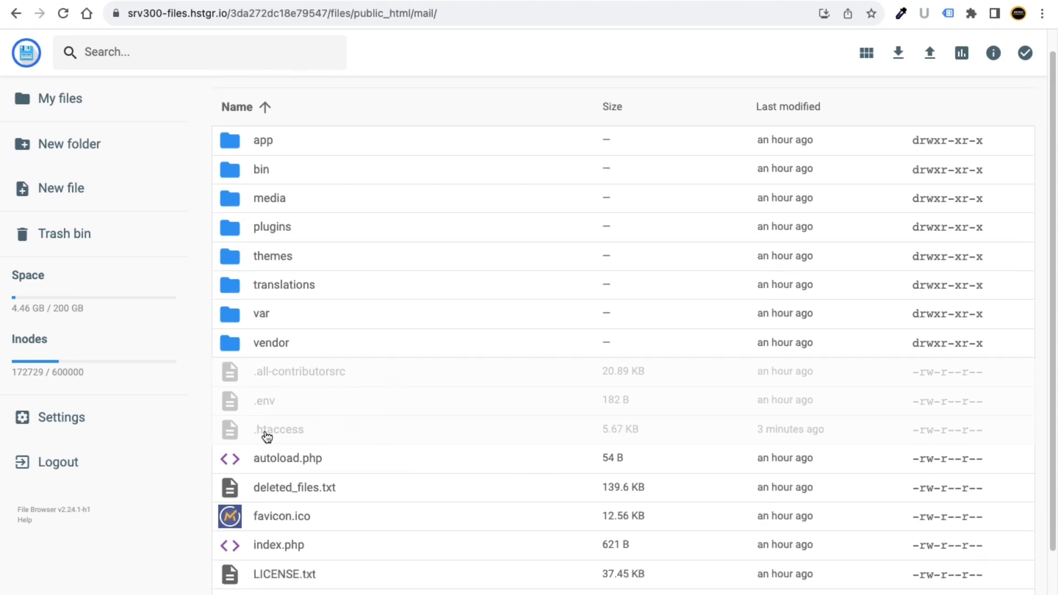
{"action": "scroll", "coordinate": [259, 435], "scroll_direction": "up", "scroll_amount": 5}
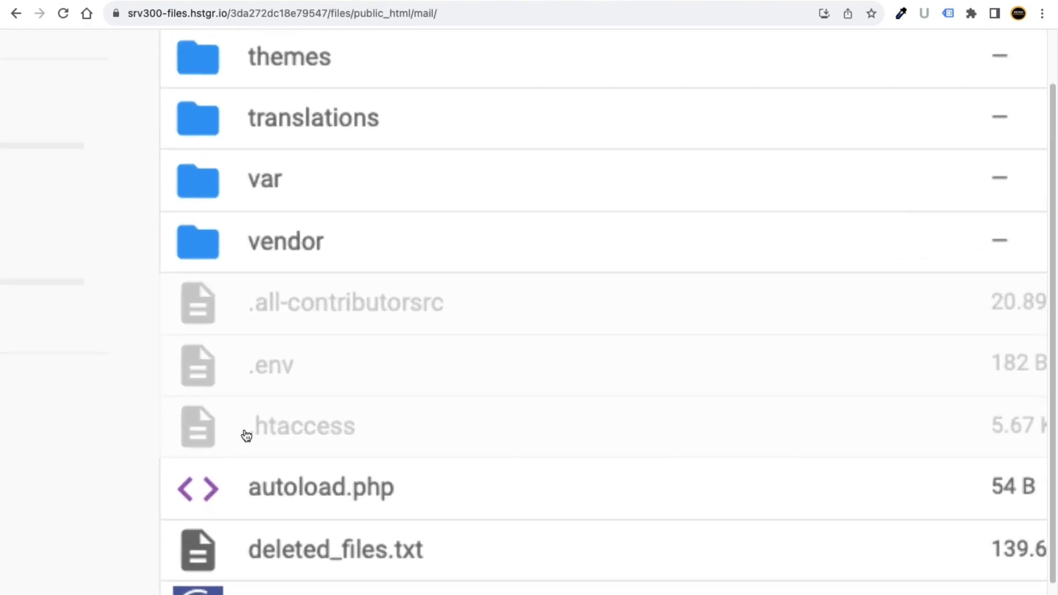
{"action": "scroll", "coordinate": [246, 436], "scroll_direction": "down", "scroll_amount": 5}
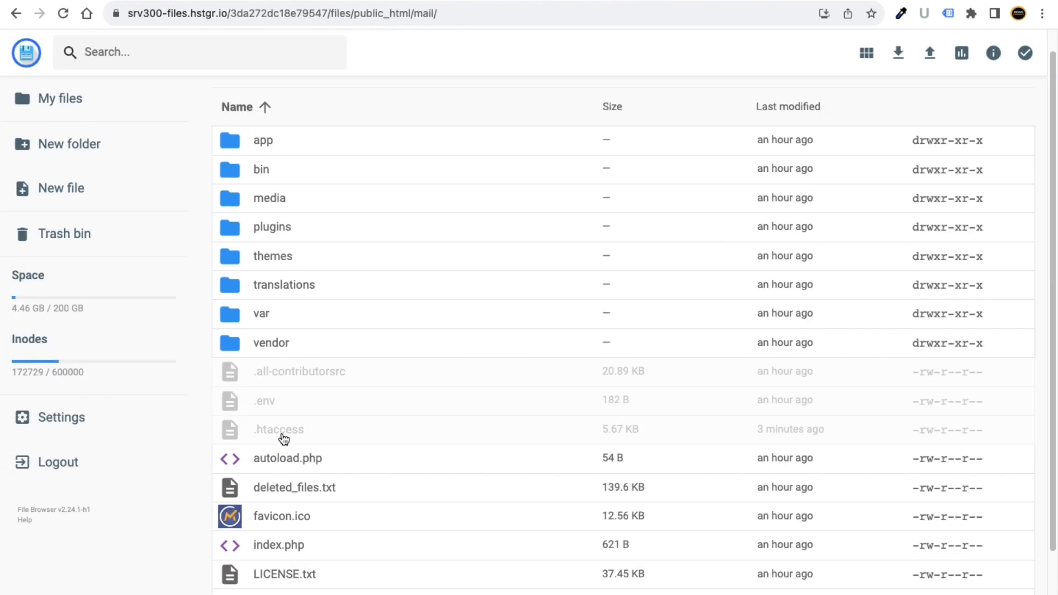
- Open the mail folder's .htaccess in the editor and locate the Apache 2.4+ section
{"action": "double_click", "coordinate": [284, 438]}
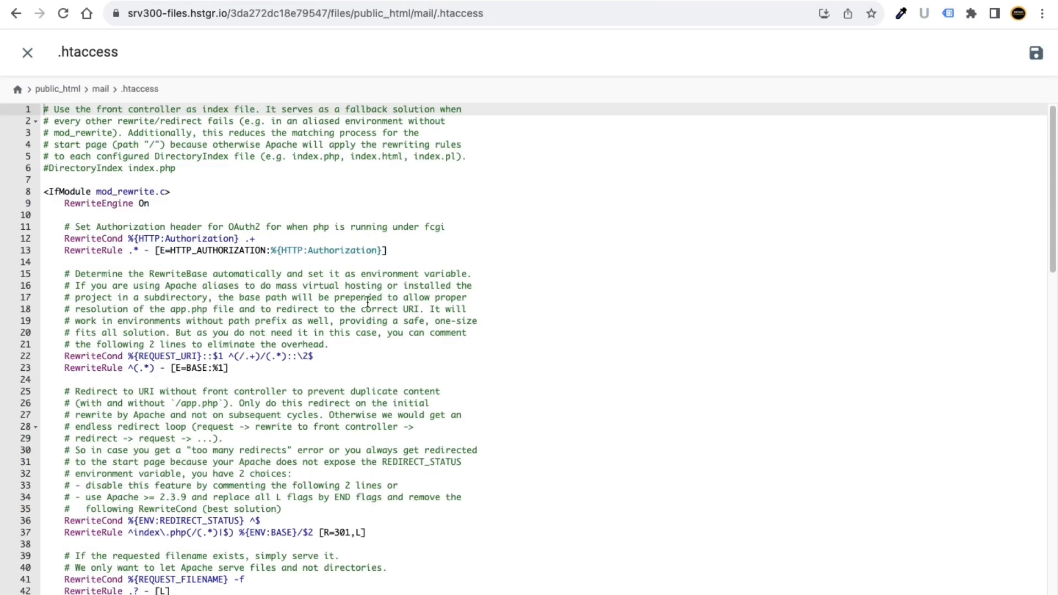
{"action": "scroll", "coordinate": [361, 307], "scroll_direction": "down", "scroll_amount": 7}
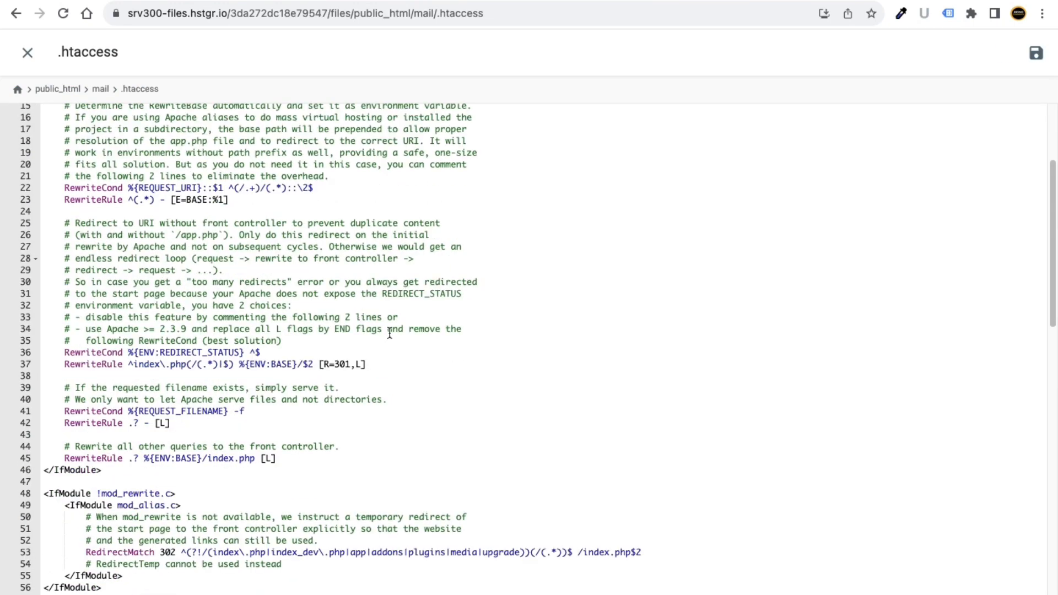
{"action": "scroll", "coordinate": [390, 333], "scroll_direction": "down", "scroll_amount": 3}
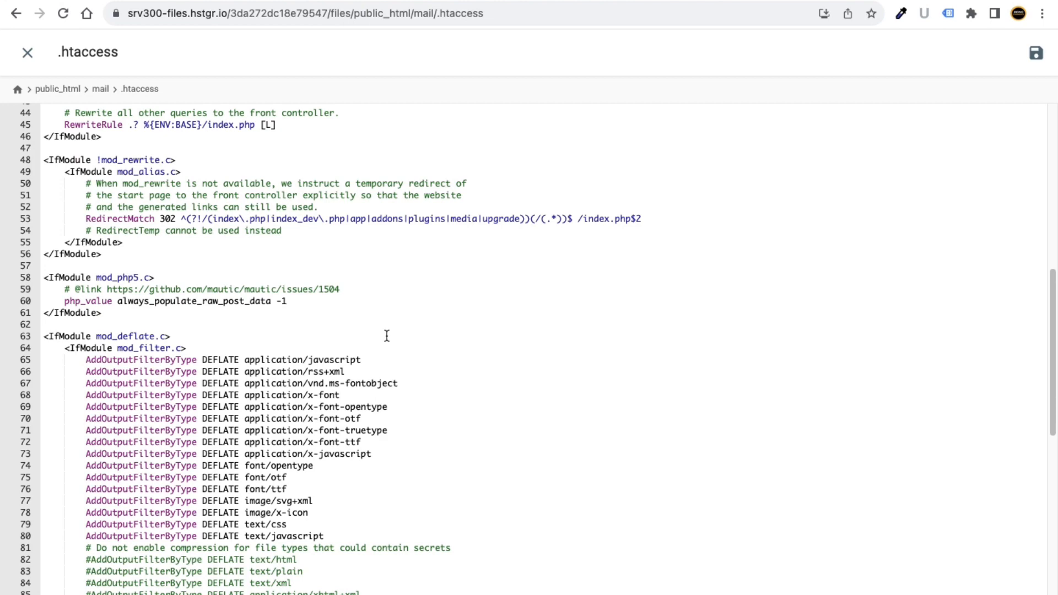
{"action": "scroll", "coordinate": [387, 336], "scroll_direction": "down", "scroll_amount": 10}
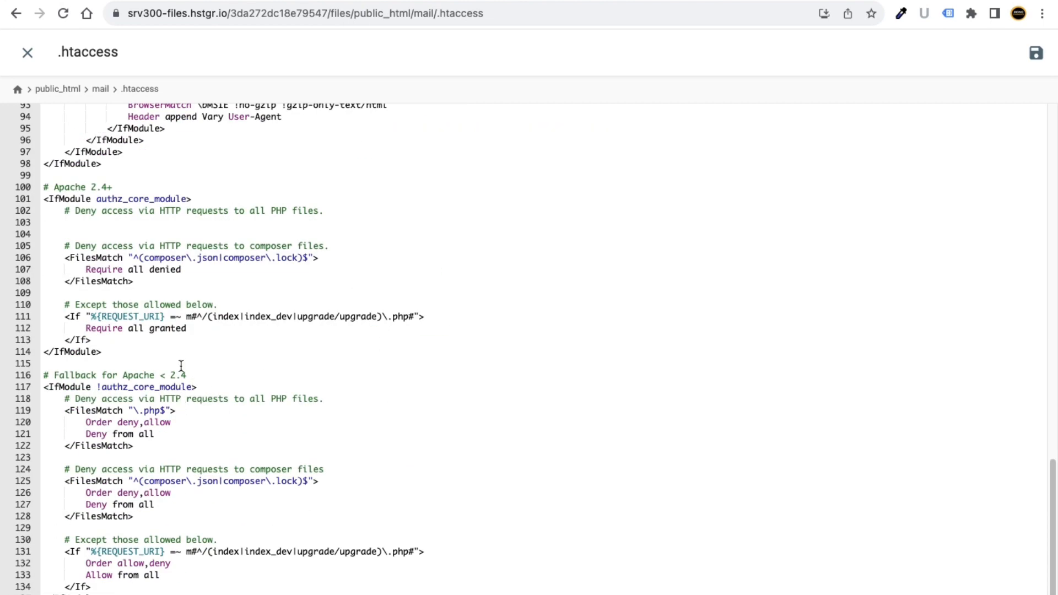
{"action": "scroll", "coordinate": [75, 211], "scroll_direction": "up", "scroll_amount": 3}
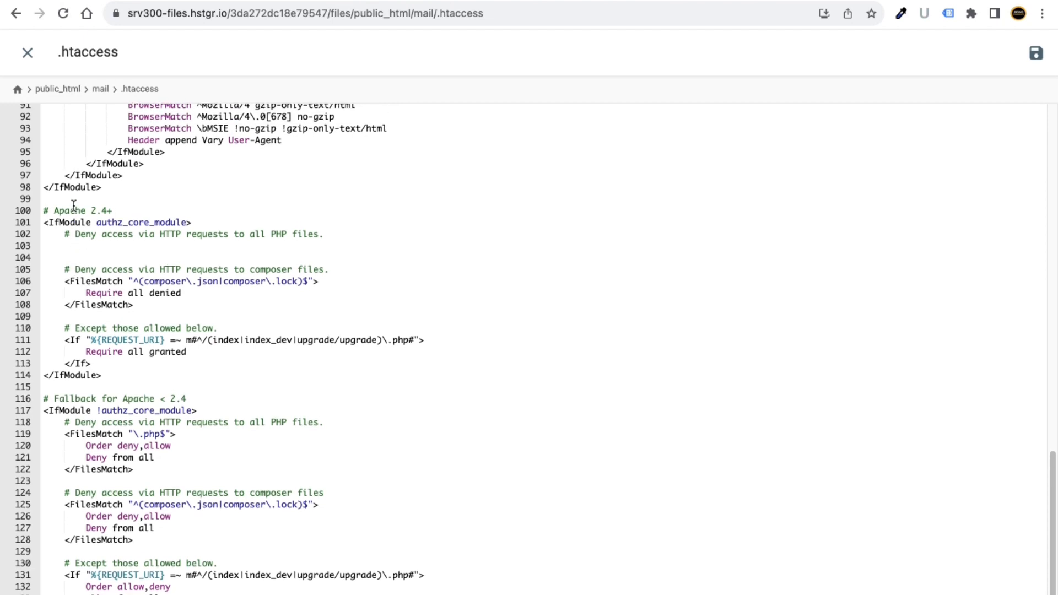
{"action": "scroll", "coordinate": [80, 265], "scroll_direction": "up", "scroll_amount": 2}
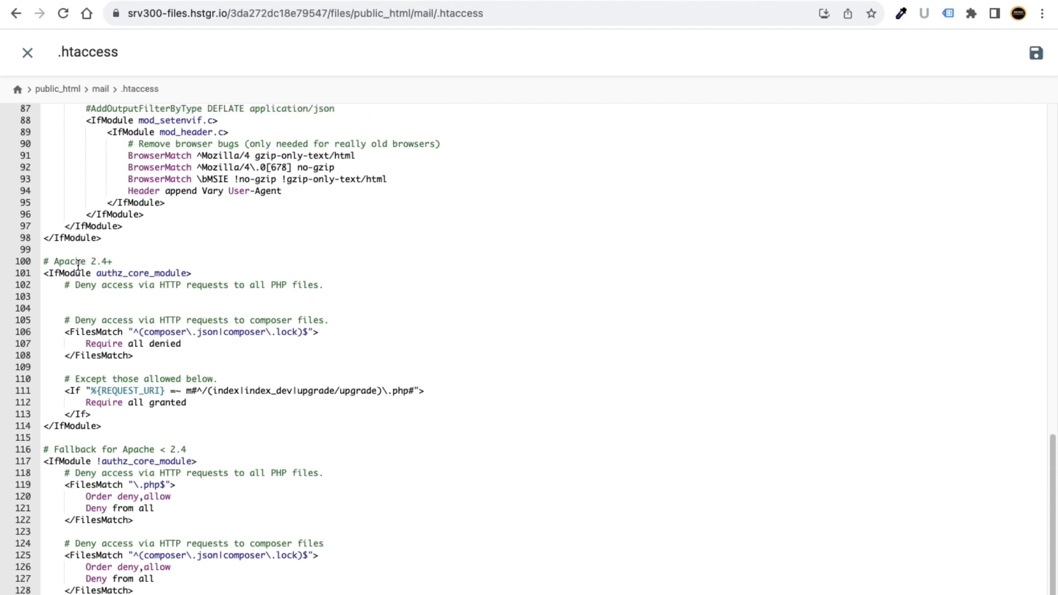
{"action": "left_click", "coordinate": [95, 271]}
{"action": "scroll", "coordinate": [88, 273], "scroll_direction": "up", "scroll_amount": 2}
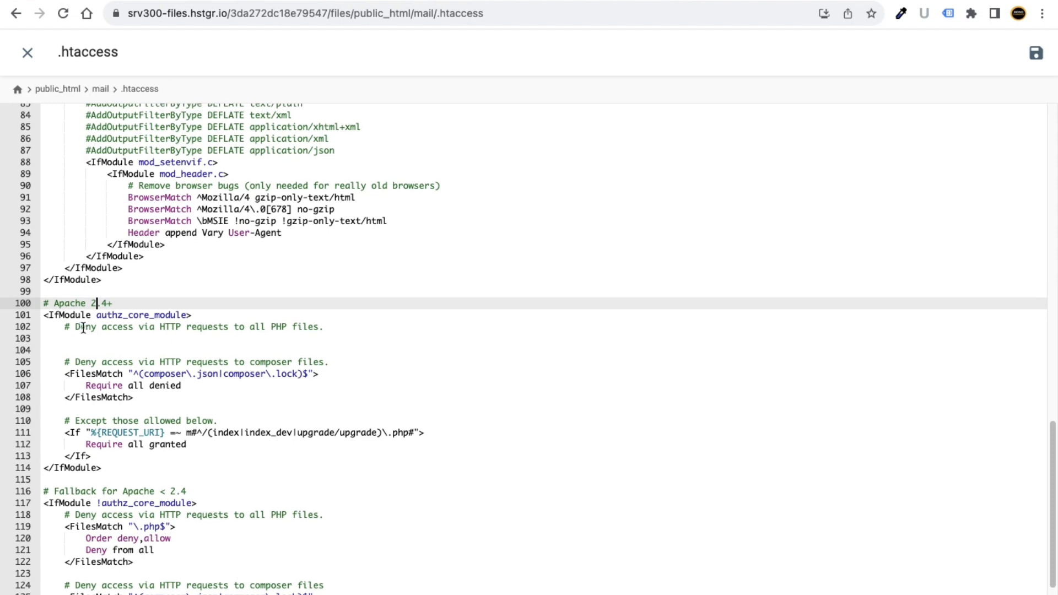
{"action": "scroll", "coordinate": [89, 308], "scroll_direction": "down", "scroll_amount": 1}
{"action": "left_click_drag", "start_coordinate": [56, 276], "coordinate": [267, 296]}
- Remove the FilesMatch "\.php$" deny block on lines 103–105 and its empty line, then save
{"action": "left_click", "coordinate": [330, 299]}
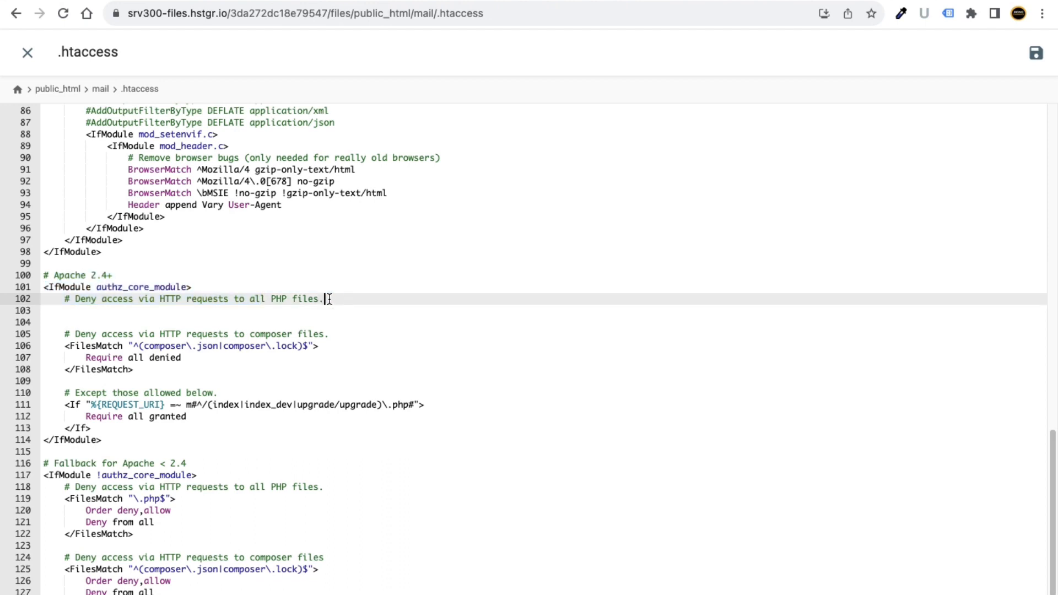
{"action": "key", "text": "Return"}
{"action": "type", "text": "<FilesMatch \"\\.php$\">         Require all denied     </FilesMatch>"}
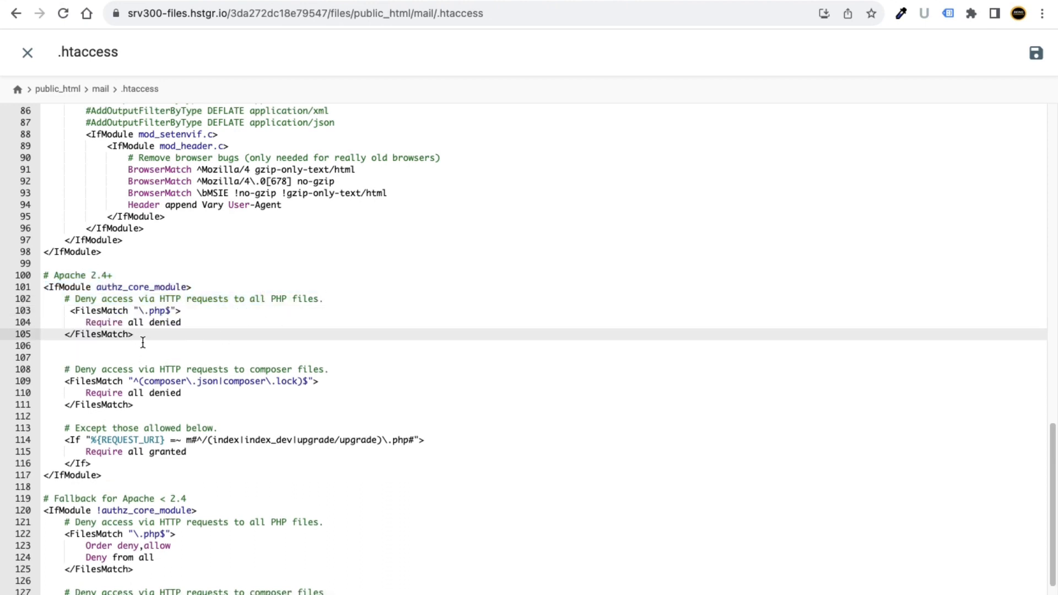
{"action": "left_click_drag", "start_coordinate": [140, 340], "coordinate": [73, 315]}
{"action": "key", "text": "super+c"}
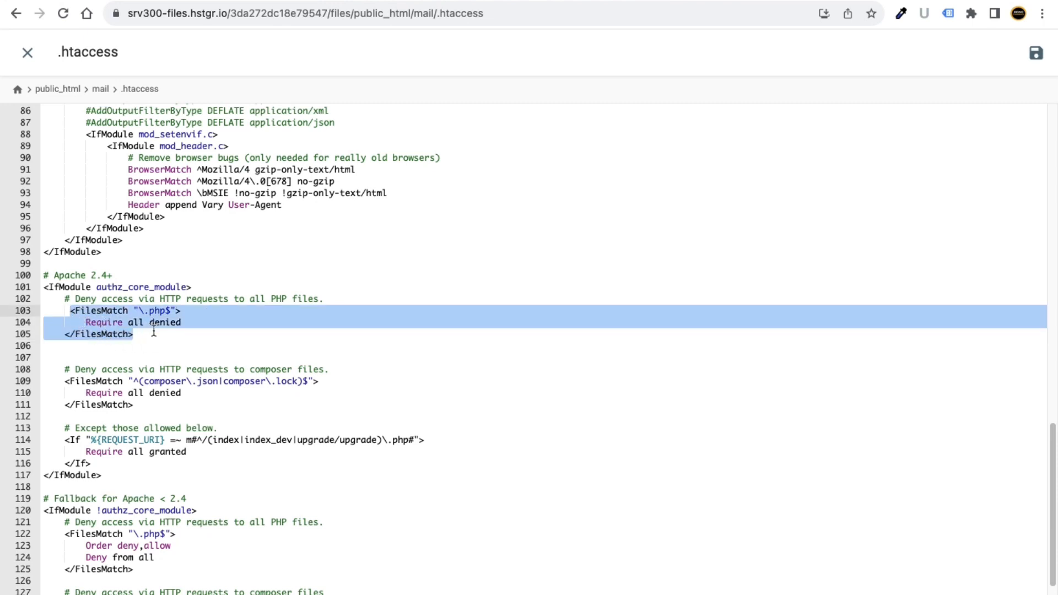
{"action": "key", "text": "BackSpace"}
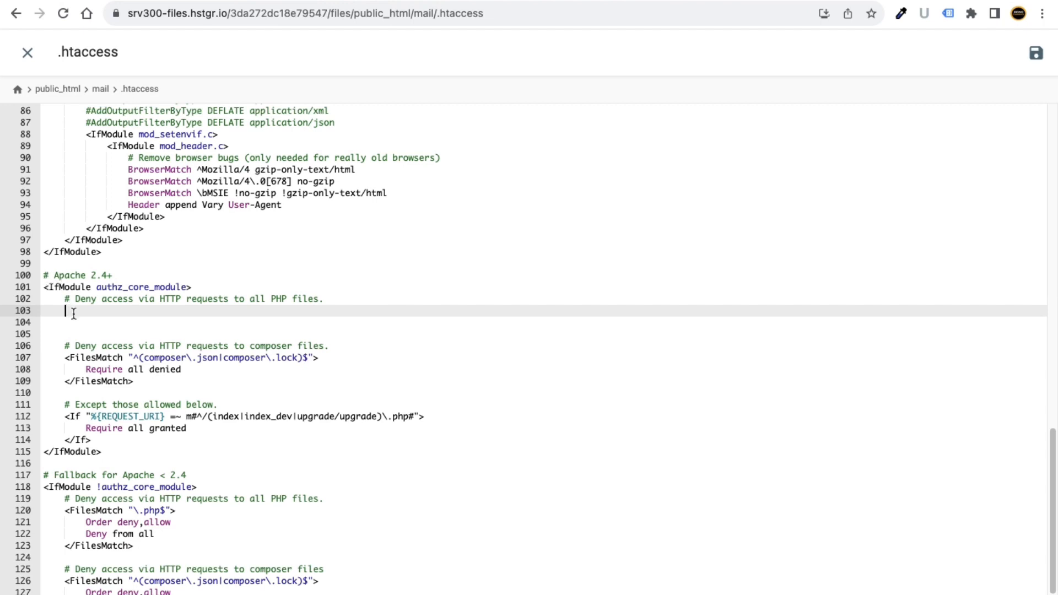
{"action": "key", "text": "super+v"}
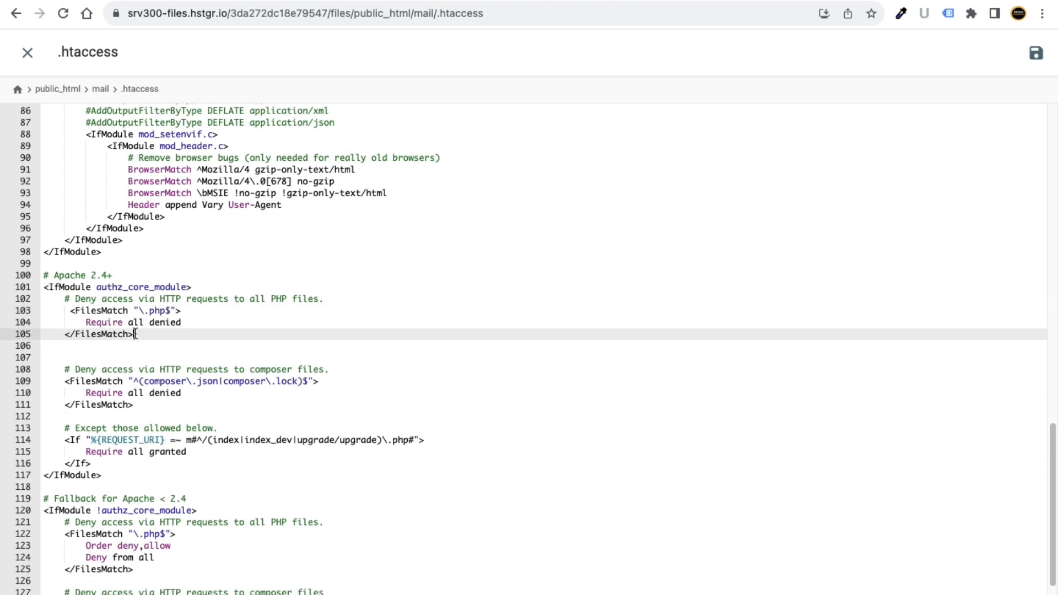
{"action": "left_click_drag", "start_coordinate": [166, 340], "coordinate": [66, 312]}
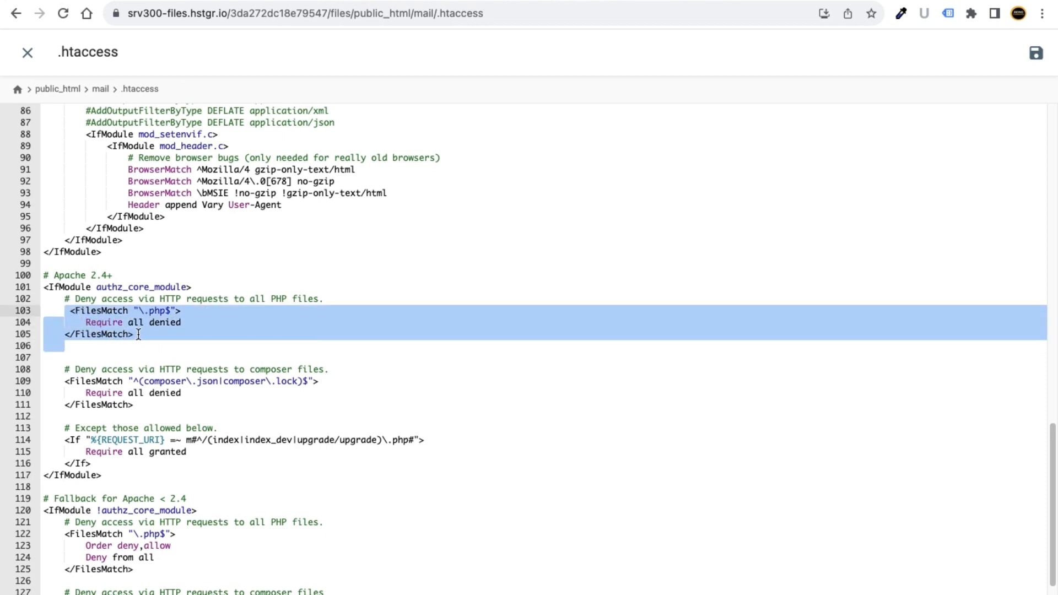
{"action": "left_click_drag", "start_coordinate": [140, 335], "coordinate": [71, 307]}
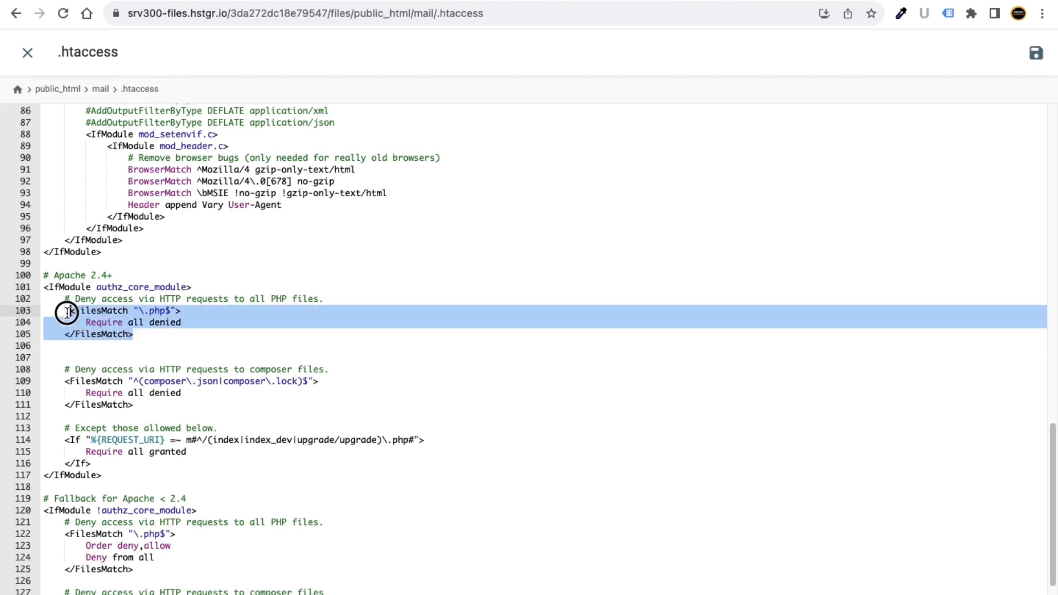
{"action": "key", "text": "BackSpace"}
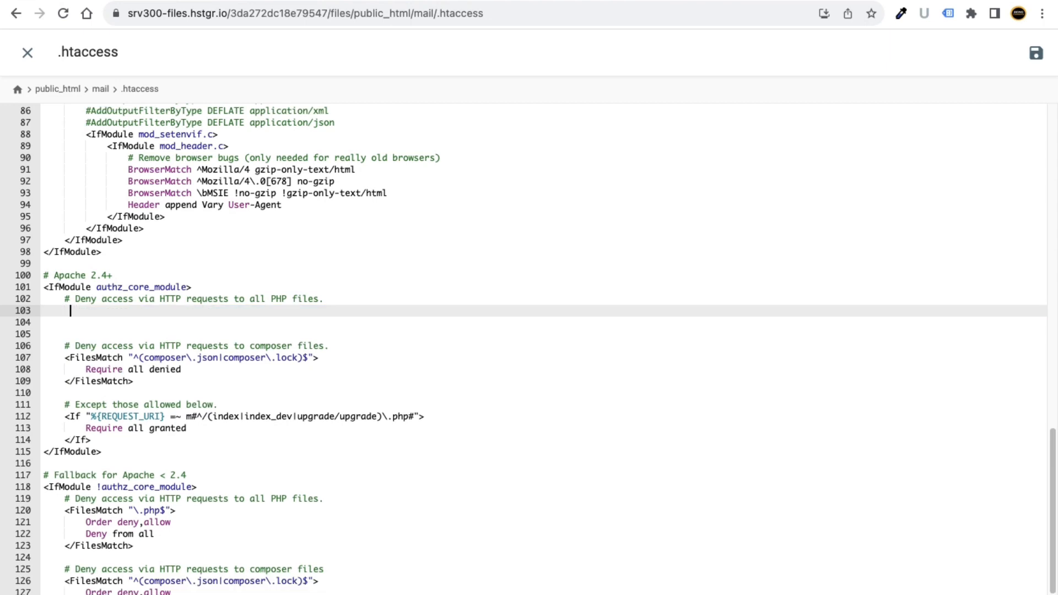
{"action": "key", "text": "BackSpace"}
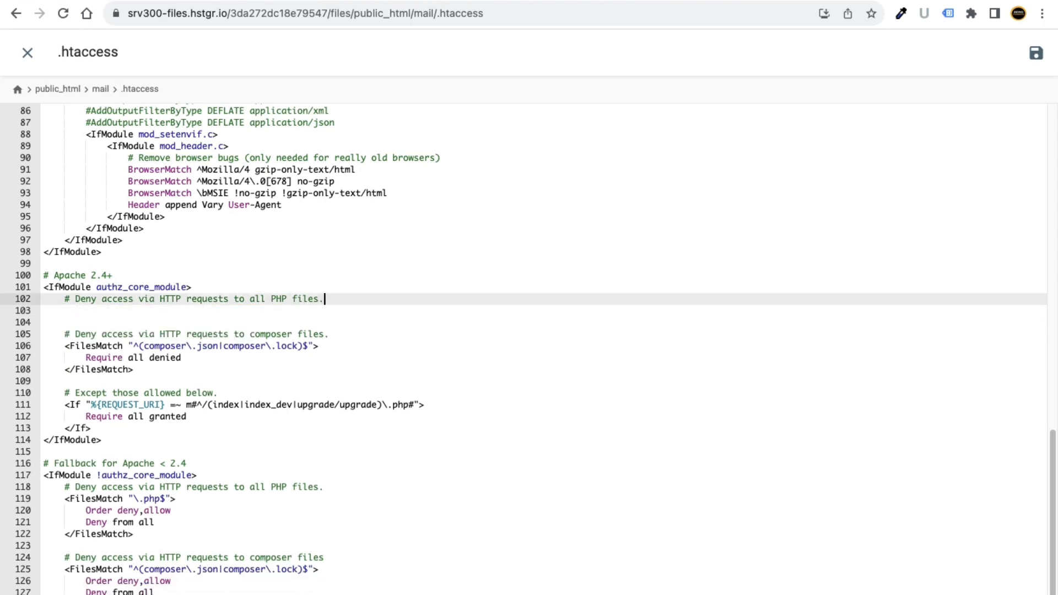
{"action": "left_click", "coordinate": [1036, 53]}
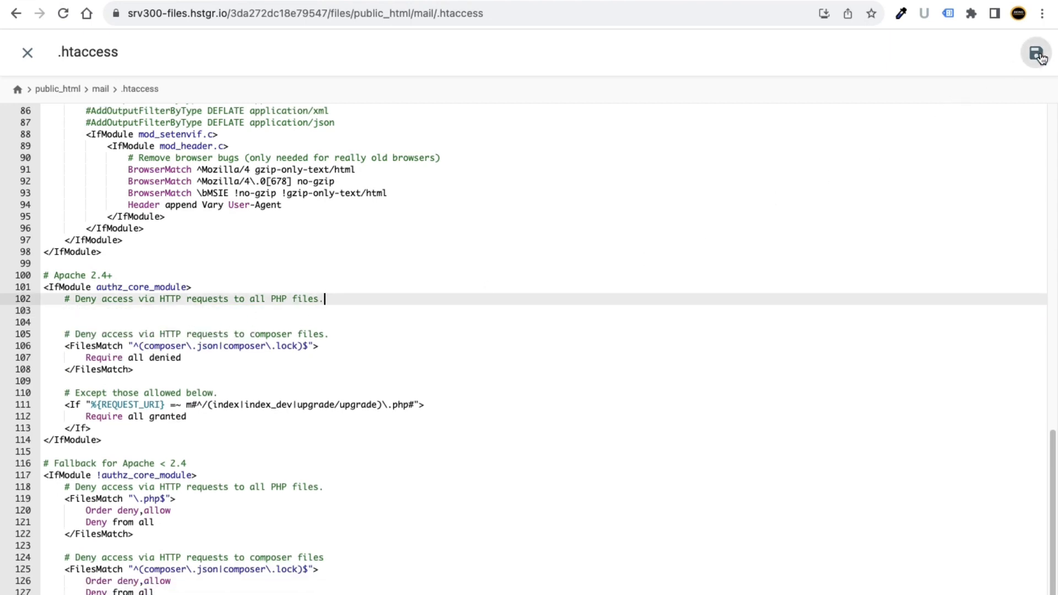
- Close the .htaccess editor and load mail.businessvidya.co.in in a new tab
{"action": "left_click", "coordinate": [29, 55]}
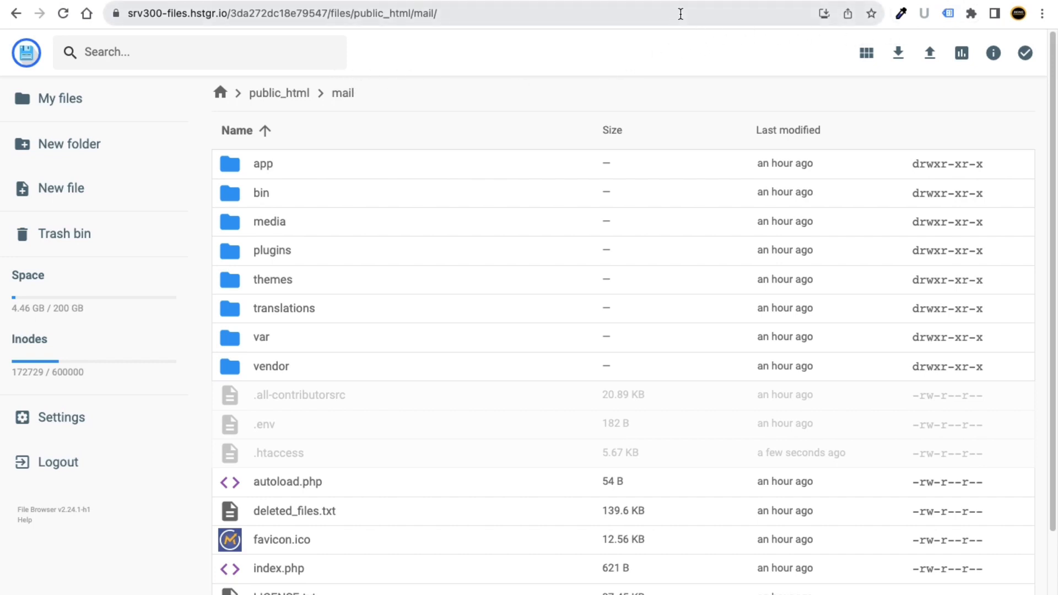
{"action": "key", "text": "super+t"}
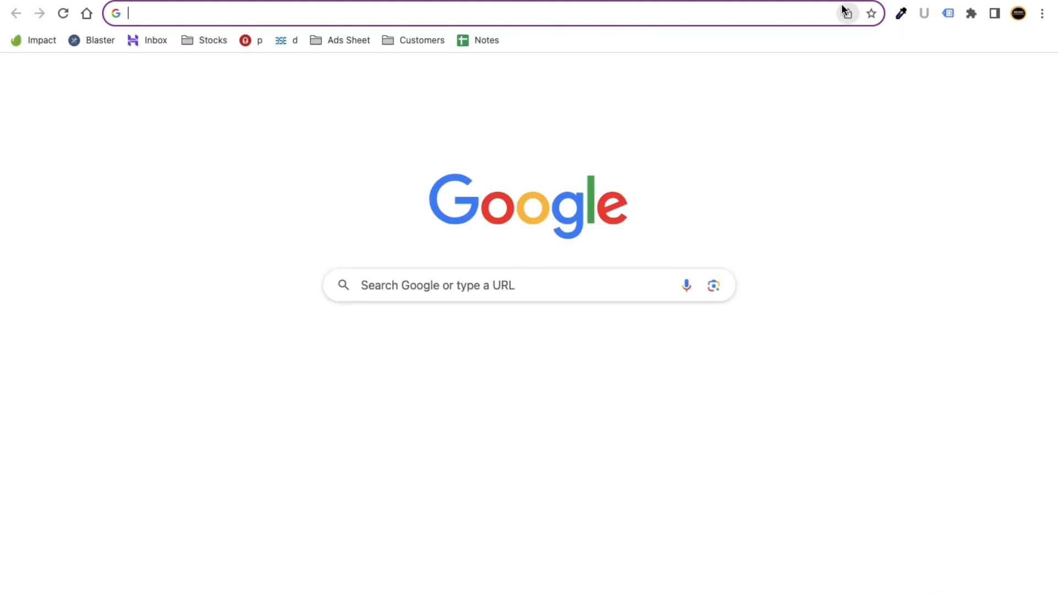
{"action": "type", "text": "maill"}
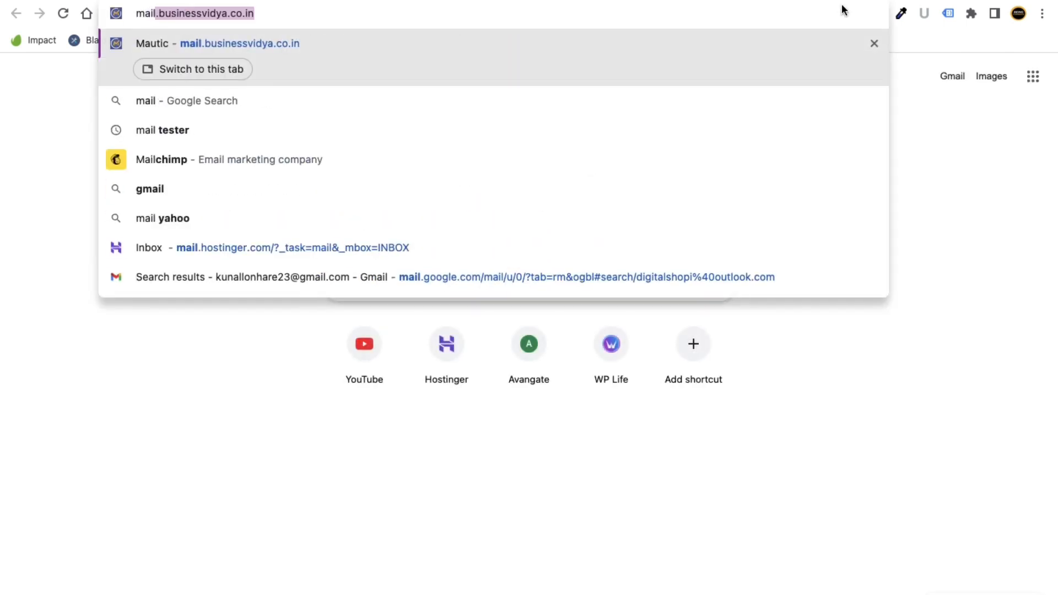
{"action": "key", "text": "Right"}
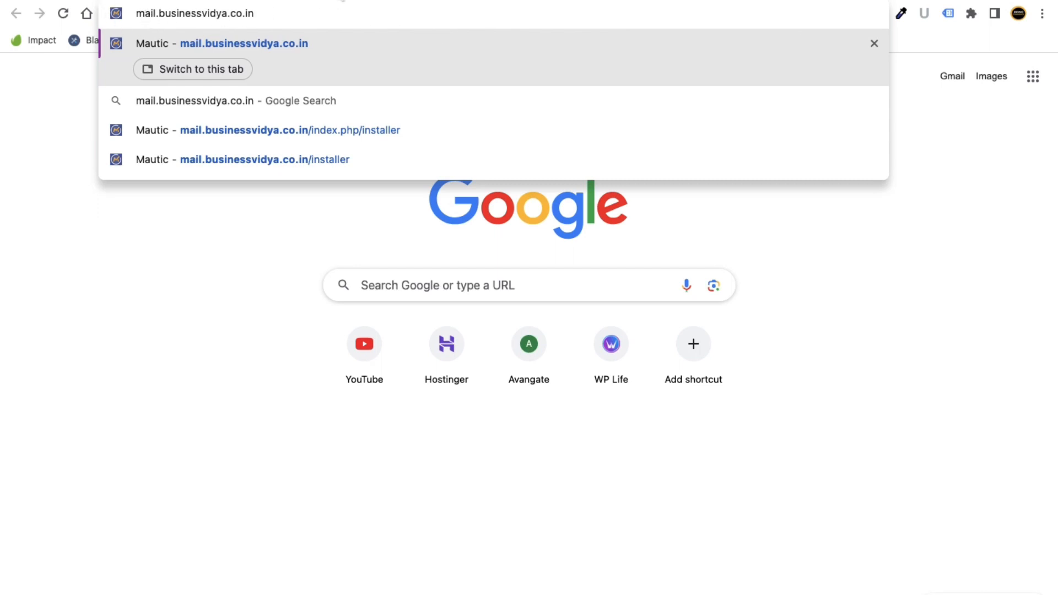
{"action": "left_click", "coordinate": [343, 0]}
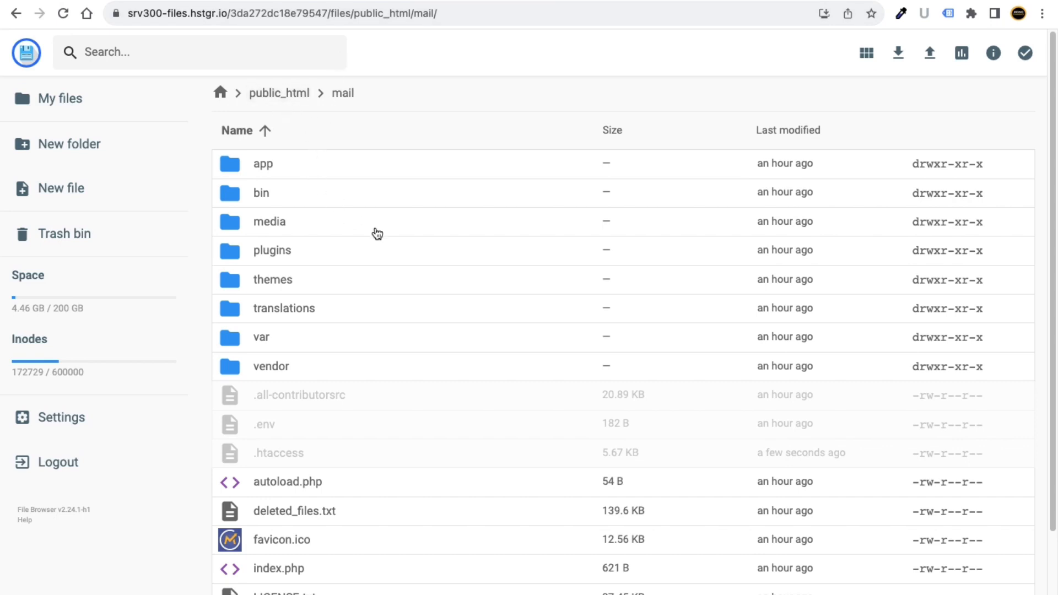
{"action": "scroll", "coordinate": [353, 243], "scroll_direction": "down", "scroll_amount": 1}
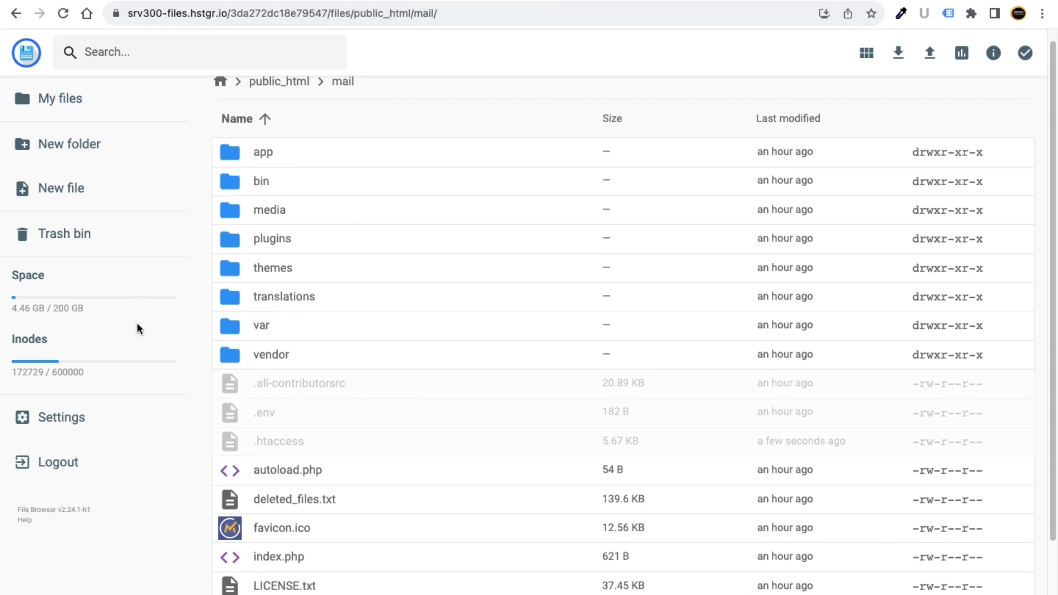
{"action": "scroll", "coordinate": [132, 351], "scroll_direction": "down", "scroll_amount": 1}
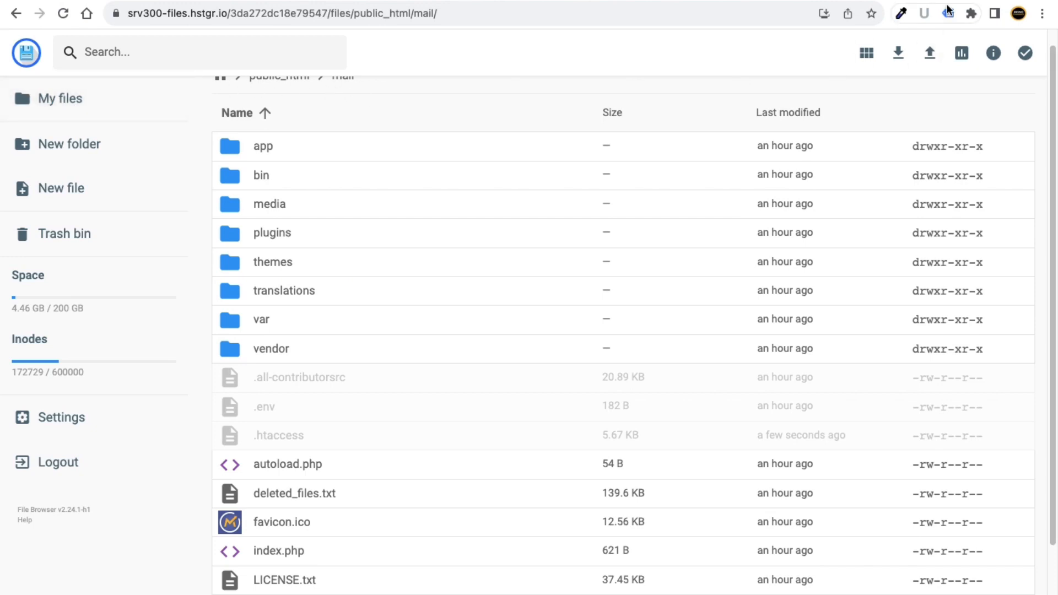
- Load hpanel.hostinger.com in another new browser tab
{"action": "key", "text": "super+t"}
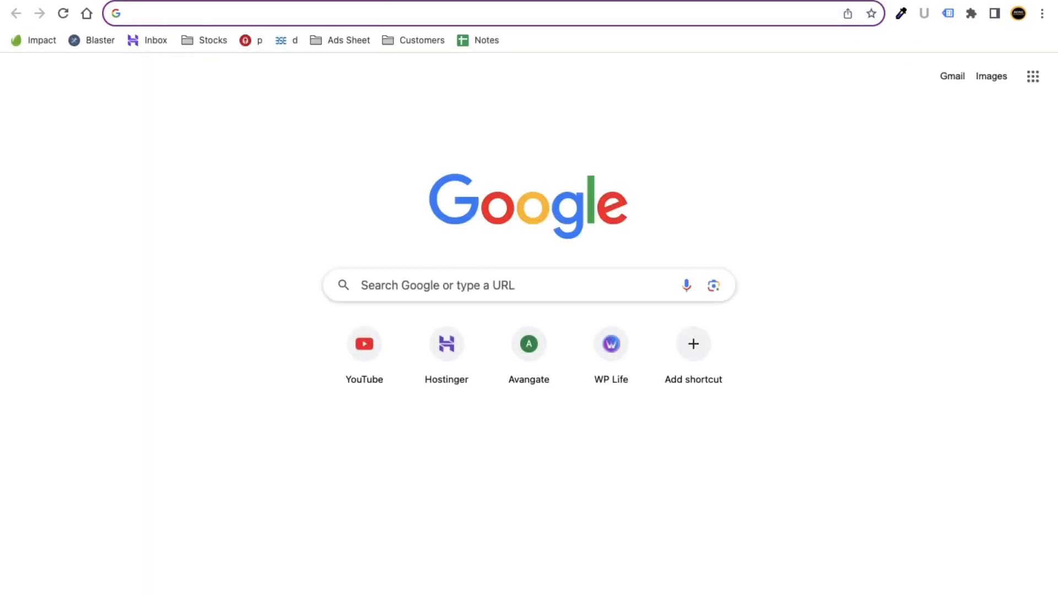
{"action": "type", "text": "h"}
{"action": "key", "text": "Return"}
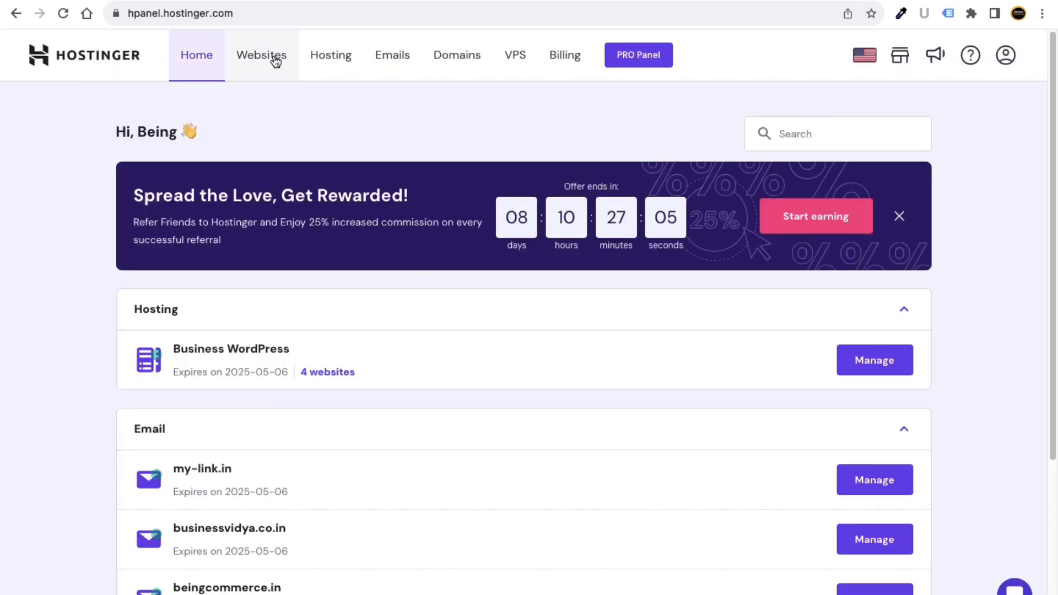
- From businessvidya.co.in's Subdomains list, visit mail.businessvidya.co.in in the browser
{"action": "left_click", "coordinate": [274, 64]}
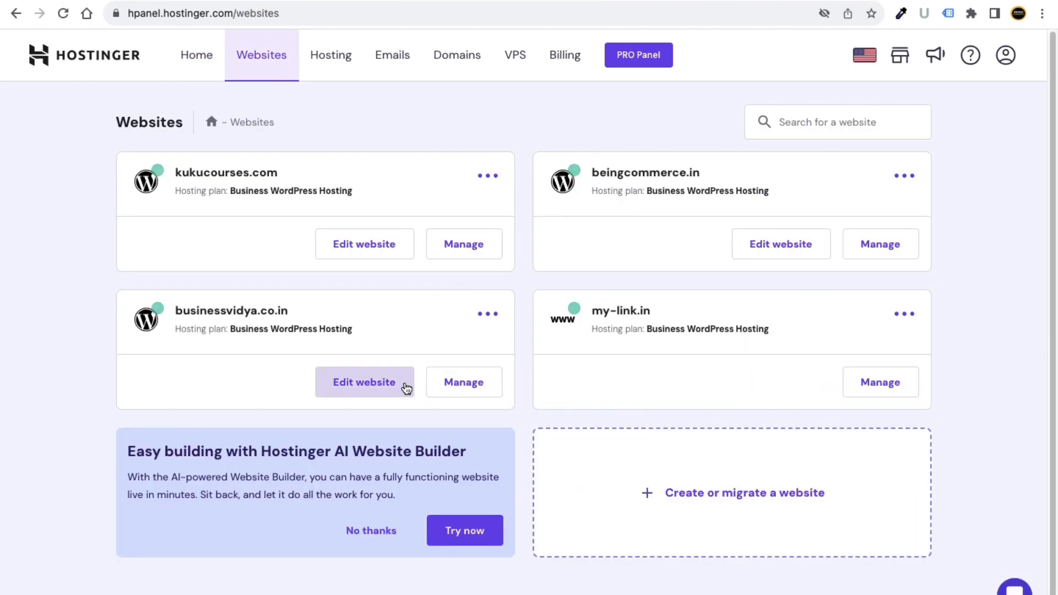
{"action": "left_click", "coordinate": [451, 387]}
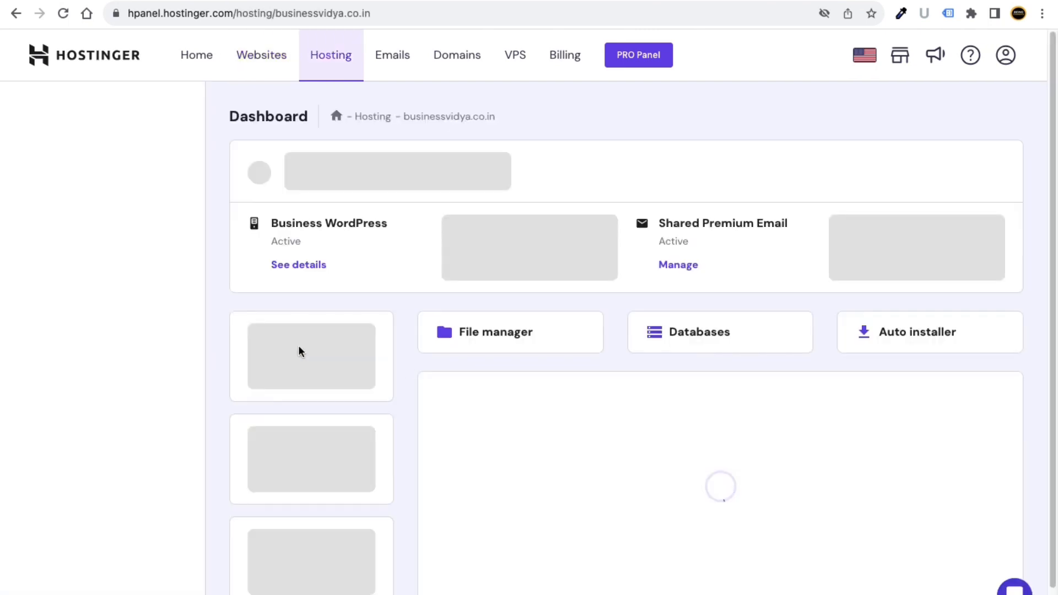
{"action": "scroll", "coordinate": [205, 336], "scroll_direction": "down", "scroll_amount": 3}
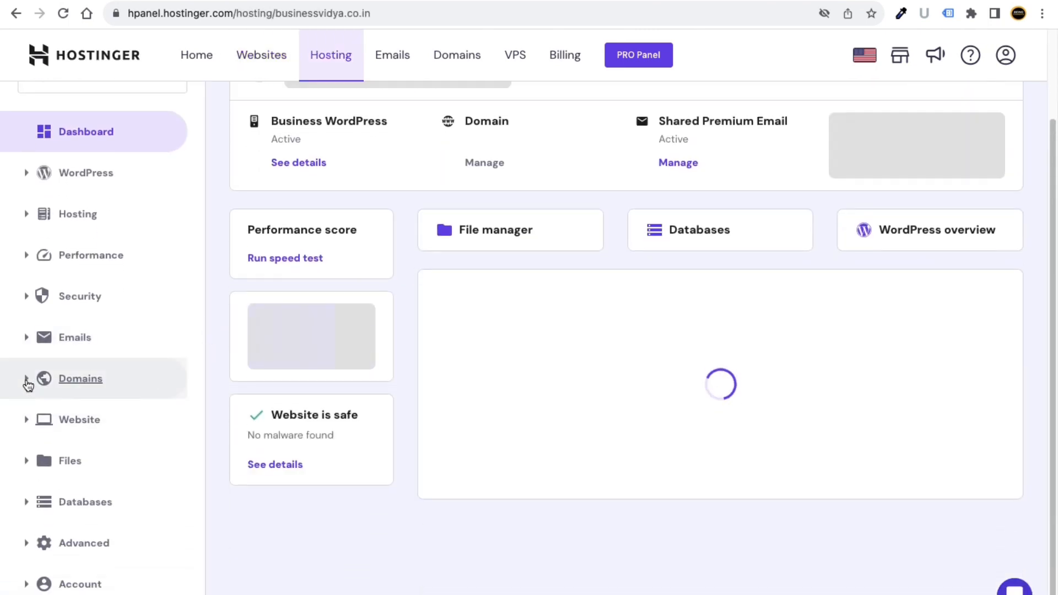
{"action": "left_click", "coordinate": [43, 394]}
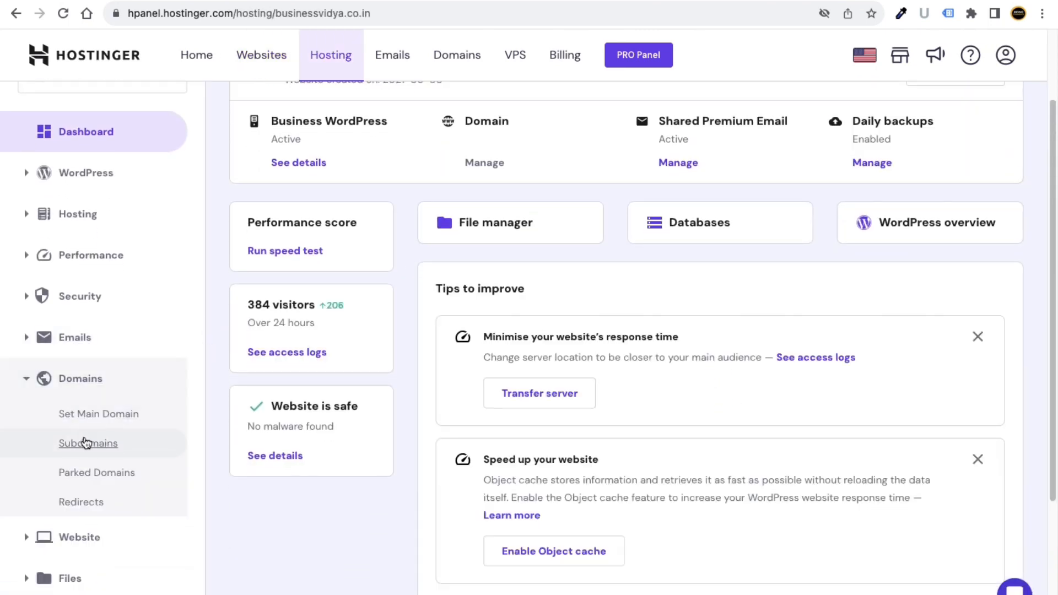
{"action": "left_click", "coordinate": [85, 442]}
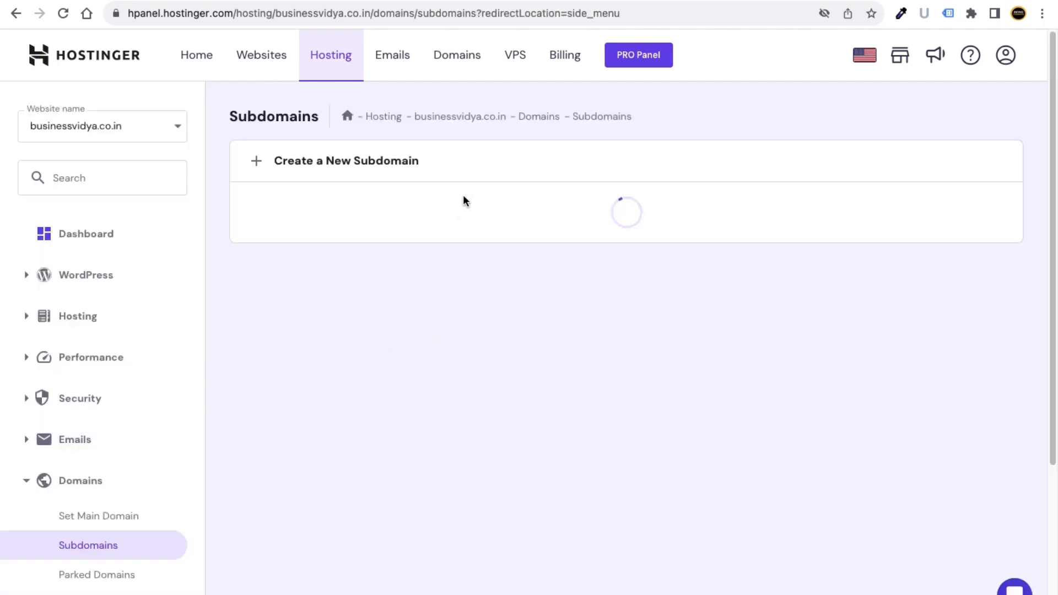
{"action": "scroll", "coordinate": [325, 433], "scroll_direction": "down", "scroll_amount": 3}
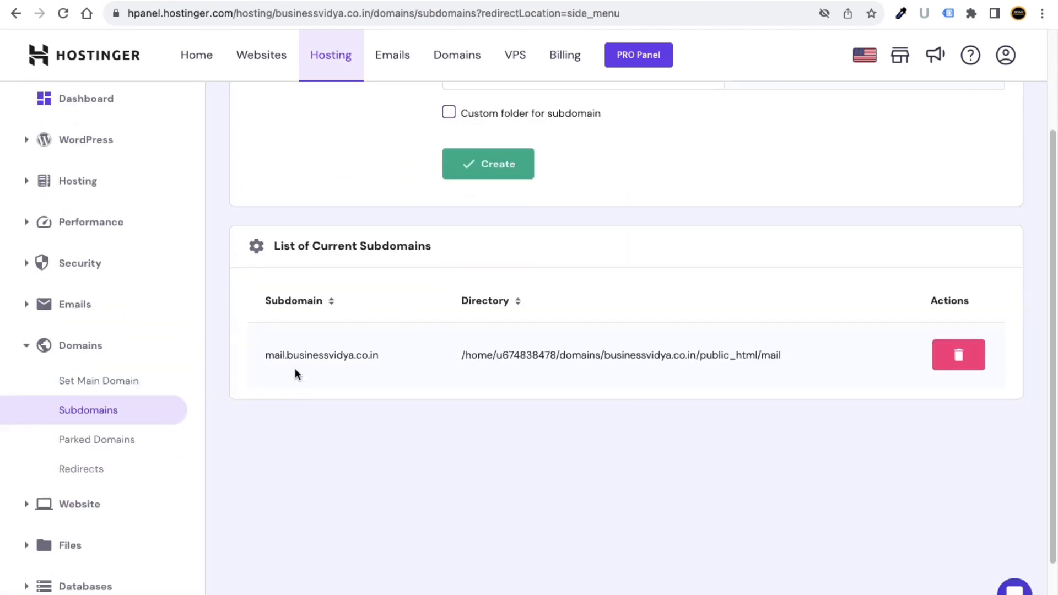
{"action": "left_click", "coordinate": [295, 356]}
{"action": "double_click", "coordinate": [295, 356]}
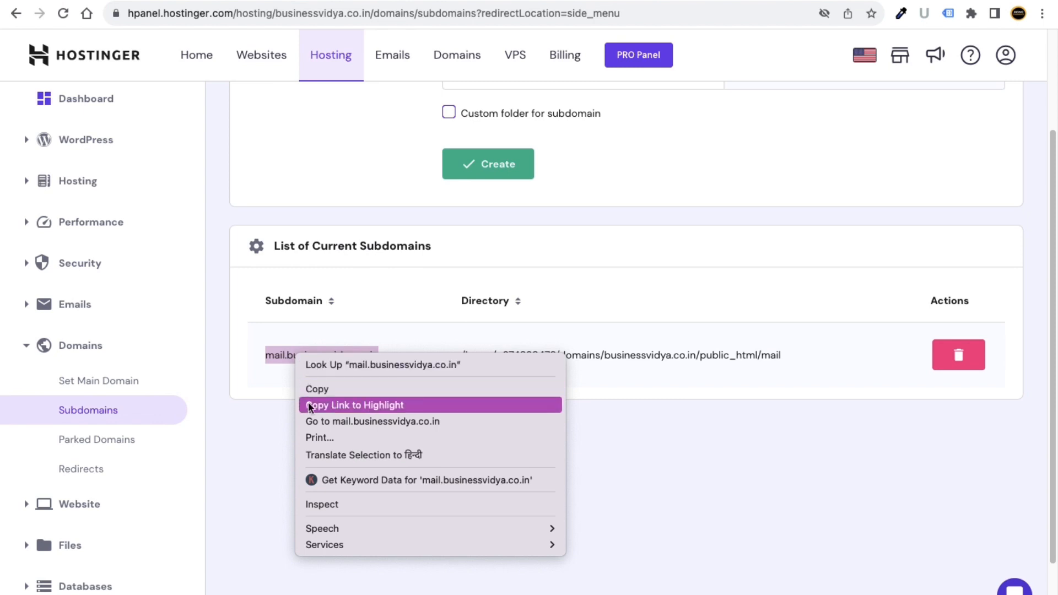
{"action": "left_click", "coordinate": [317, 420]}
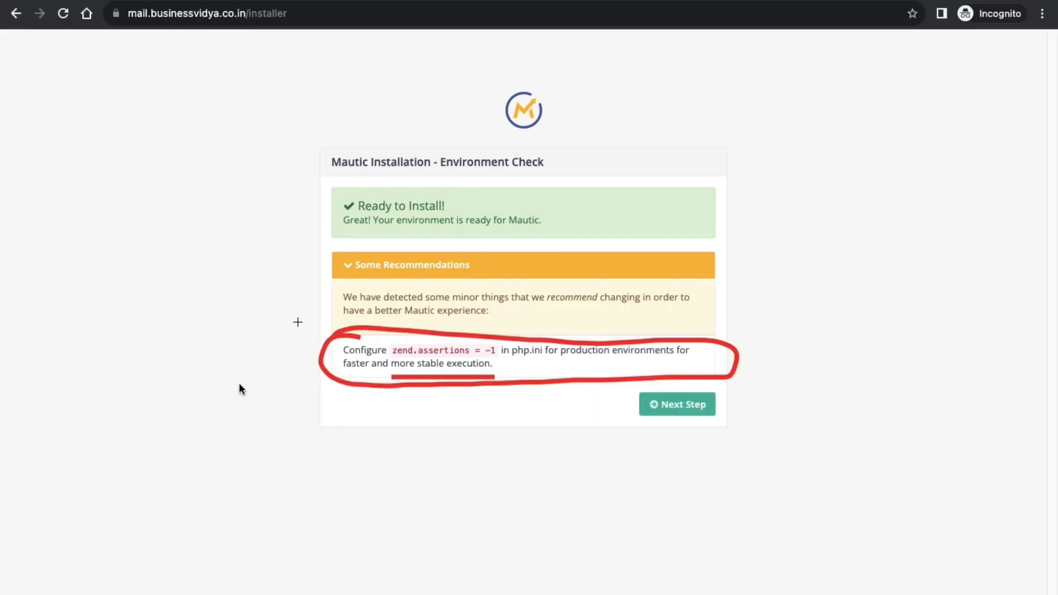
- Review Mautic's 'Ready to Install!' message and its zend.assertions = -1 recommendation
{"action": "left_click_drag", "start_coordinate": [298, 322], "coordinate": [762, 416]}
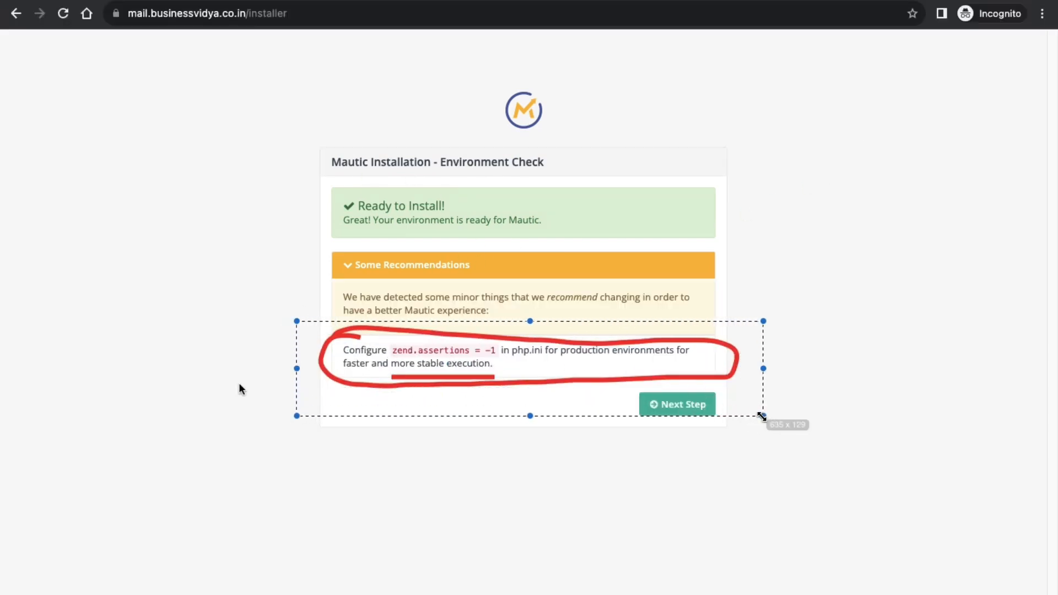
{"action": "left_click_drag", "start_coordinate": [273, 316], "coordinate": [717, 444]}
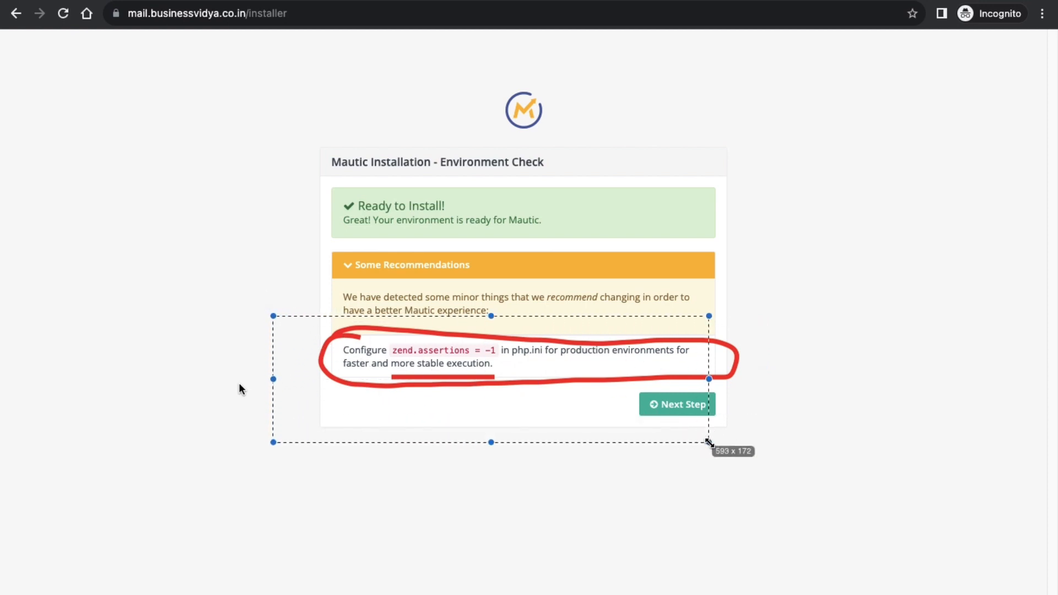
{"action": "left_click_drag", "start_coordinate": [307, 249], "coordinate": [729, 339]}
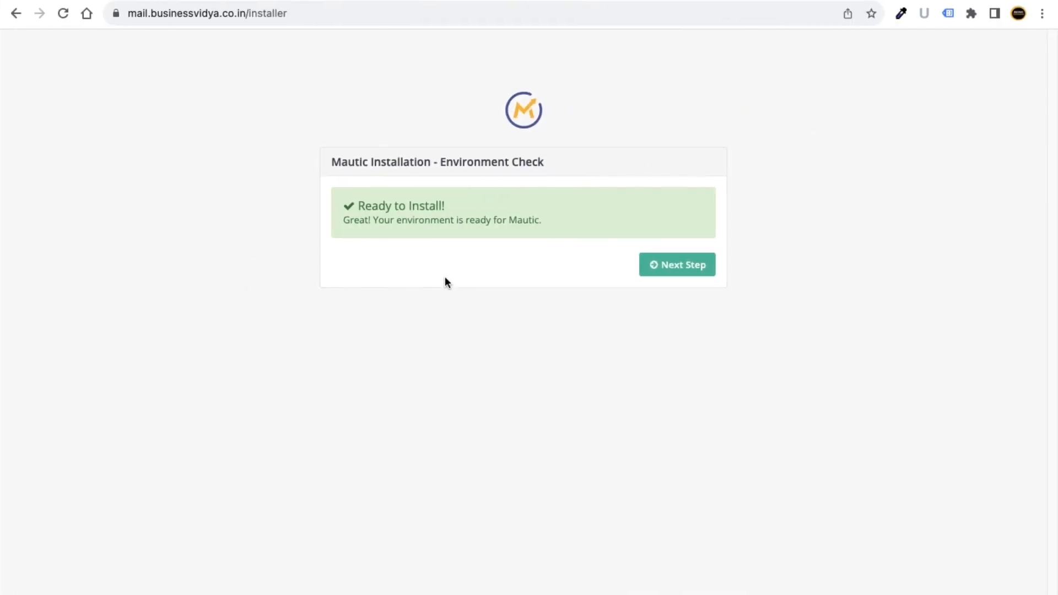
{"action": "left_click_drag", "start_coordinate": [313, 220], "coordinate": [560, 229]}
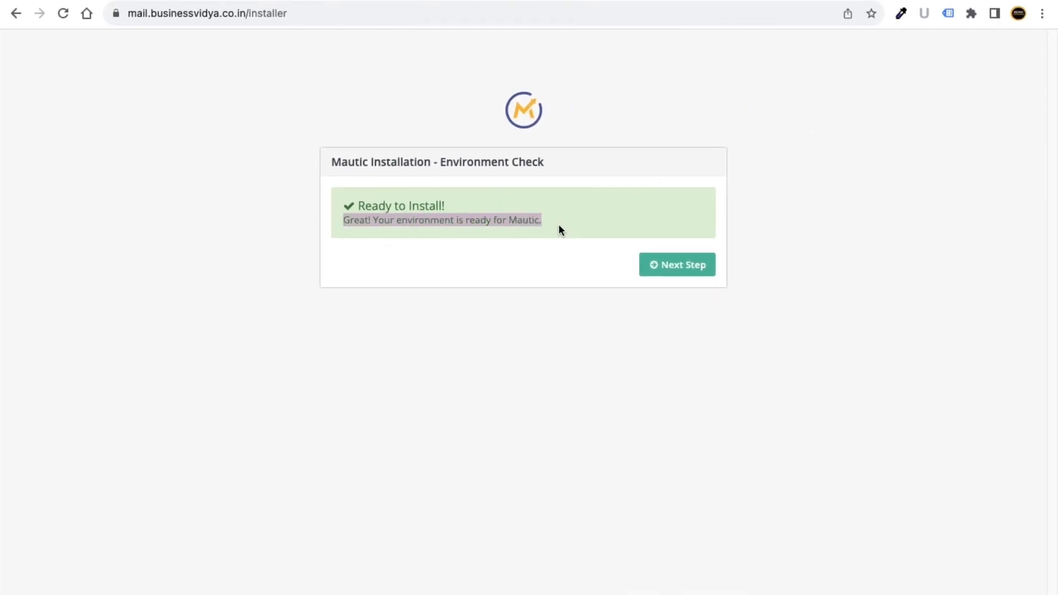
{"action": "left_click", "coordinate": [263, 257]}
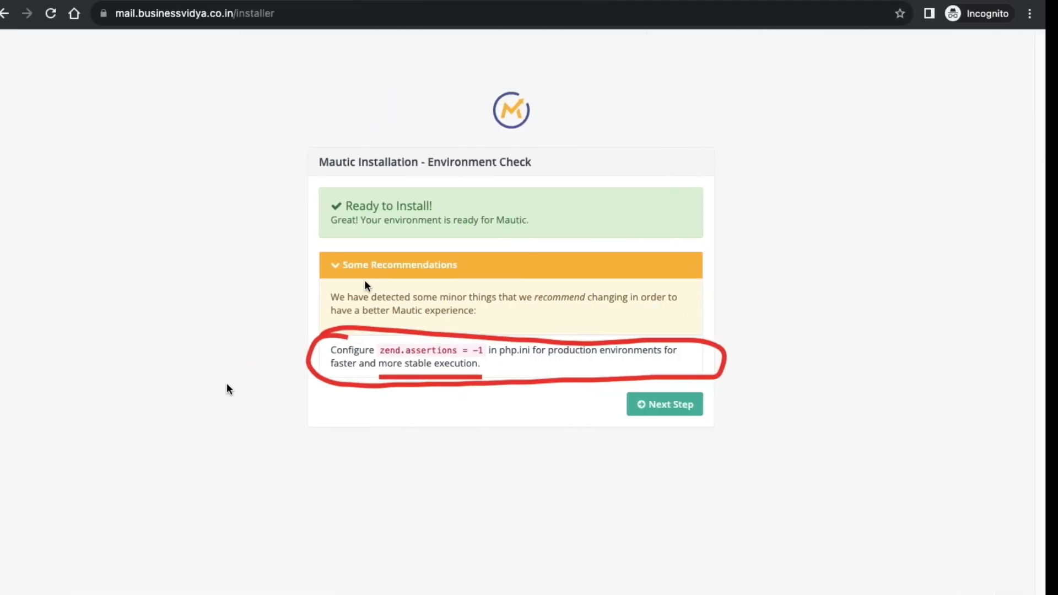
{"action": "left_click_drag", "start_coordinate": [313, 192], "coordinate": [587, 248]}
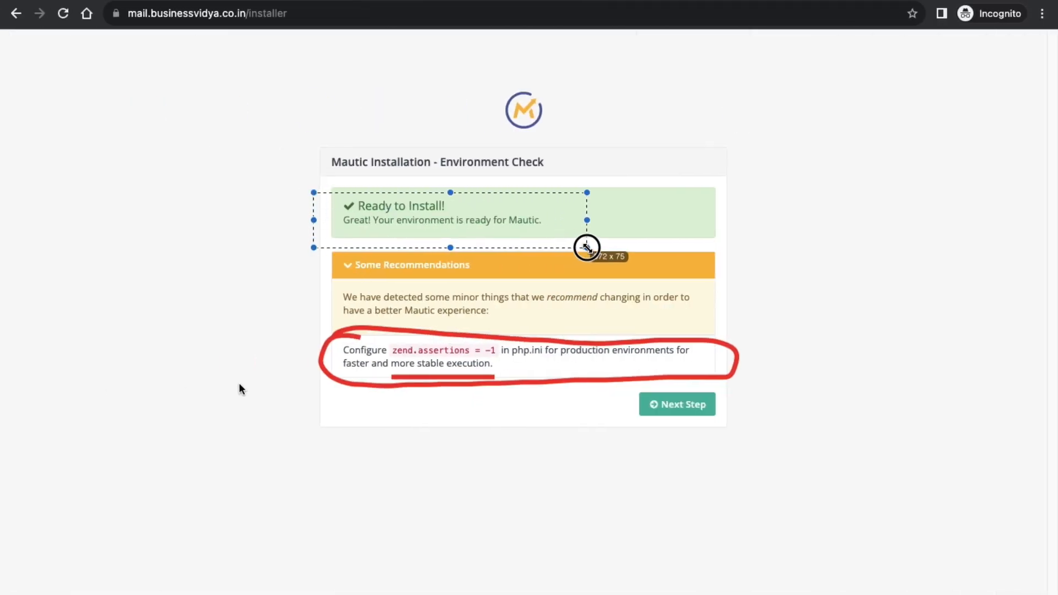
{"action": "left_click_drag", "start_coordinate": [303, 256], "coordinate": [742, 378]}
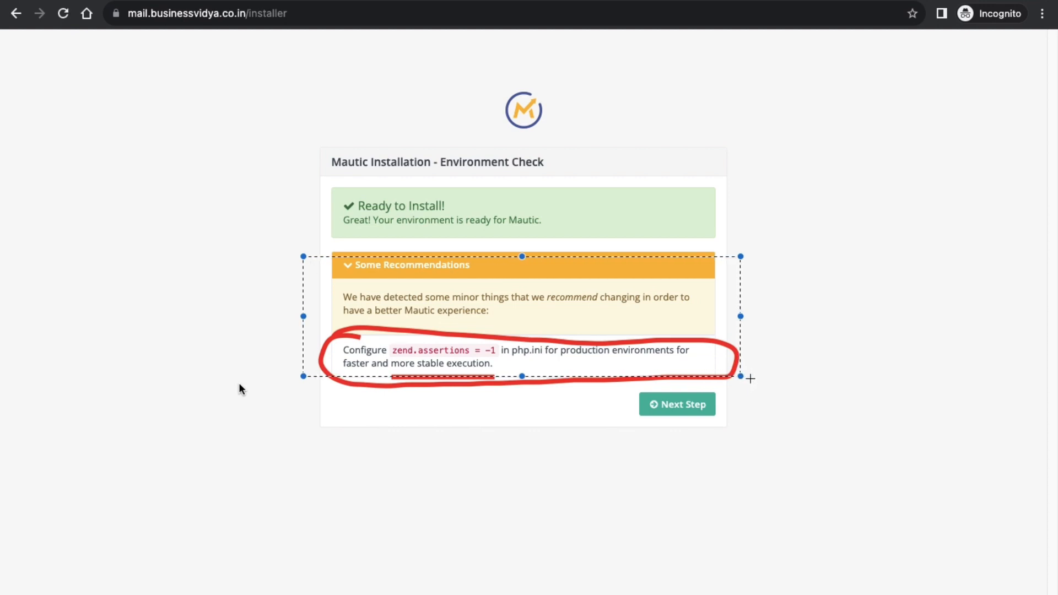
{"action": "left_click", "coordinate": [761, 389]}
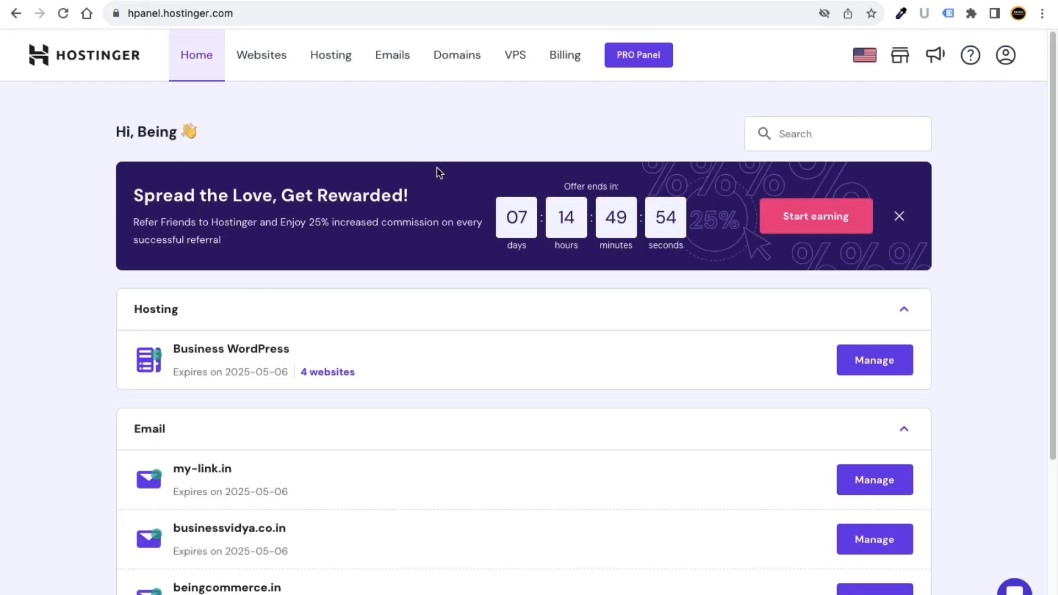
- Open Hostinger's help page and screenshot the red-circled zend.assertions recommendation
{"action": "left_click", "coordinate": [1019, 587]}
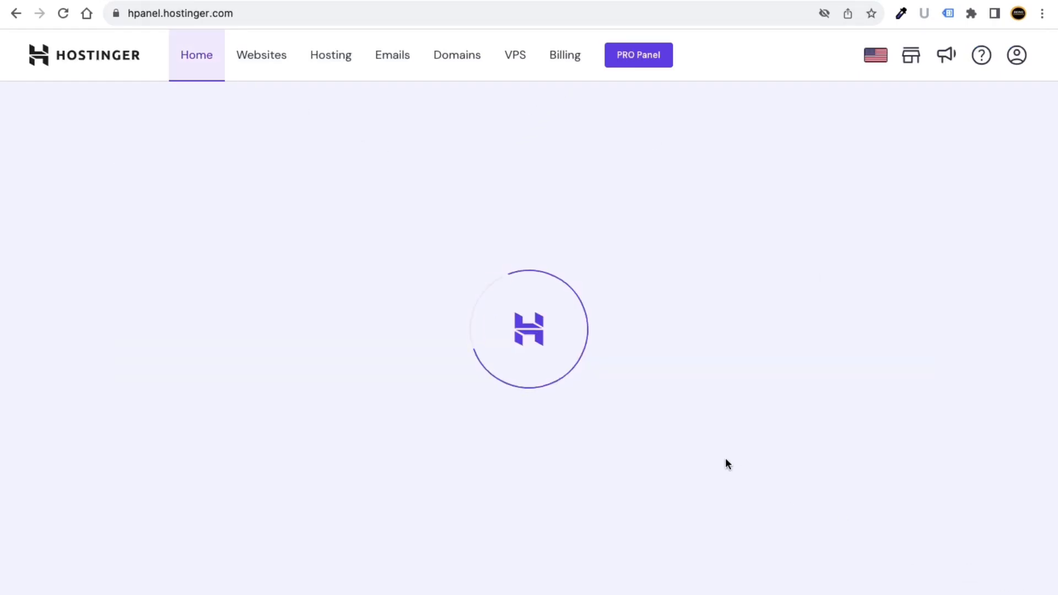
{"action": "scroll", "coordinate": [498, 409], "scroll_direction": "down", "scroll_amount": 4}
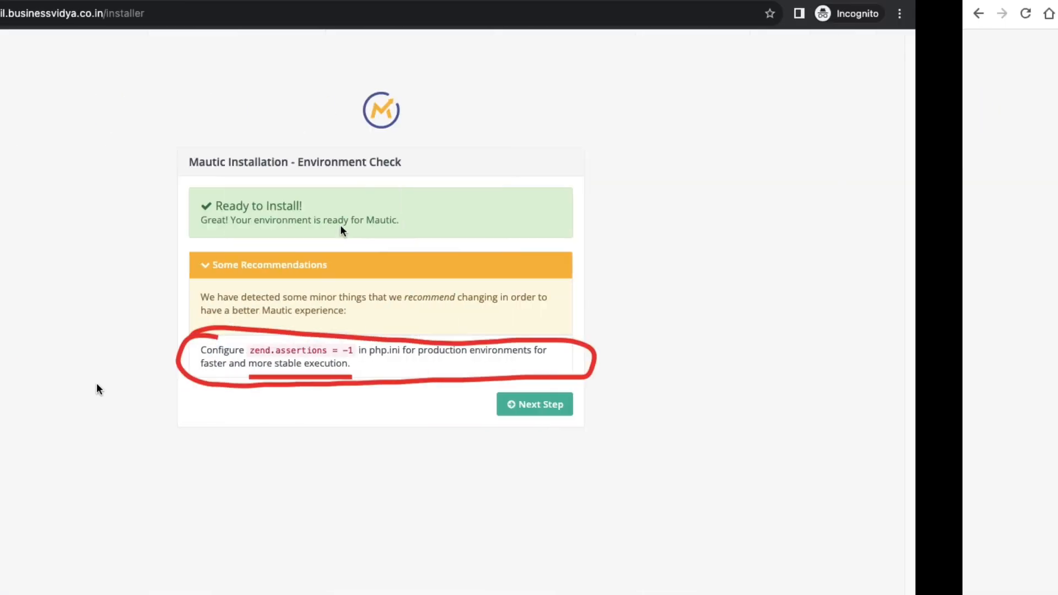
{"action": "mouse_move", "coordinate": [290, 264]}
{"action": "left_mouse_down"}
{"action": "mouse_move", "coordinate": [634, 381]}
{"action": "mouse_move", "coordinate": [766, 408]}
{"action": "mouse_move", "coordinate": [764, 423]}
{"action": "mouse_move", "coordinate": [786, 431]}
{"action": "mouse_move", "coordinate": [614, 371]}
{"action": "mouse_move", "coordinate": [429, 267]}
{"action": "mouse_move", "coordinate": [279, 217]}
{"action": "mouse_move", "coordinate": [262, 243]}
{"action": "left_mouse_up"}
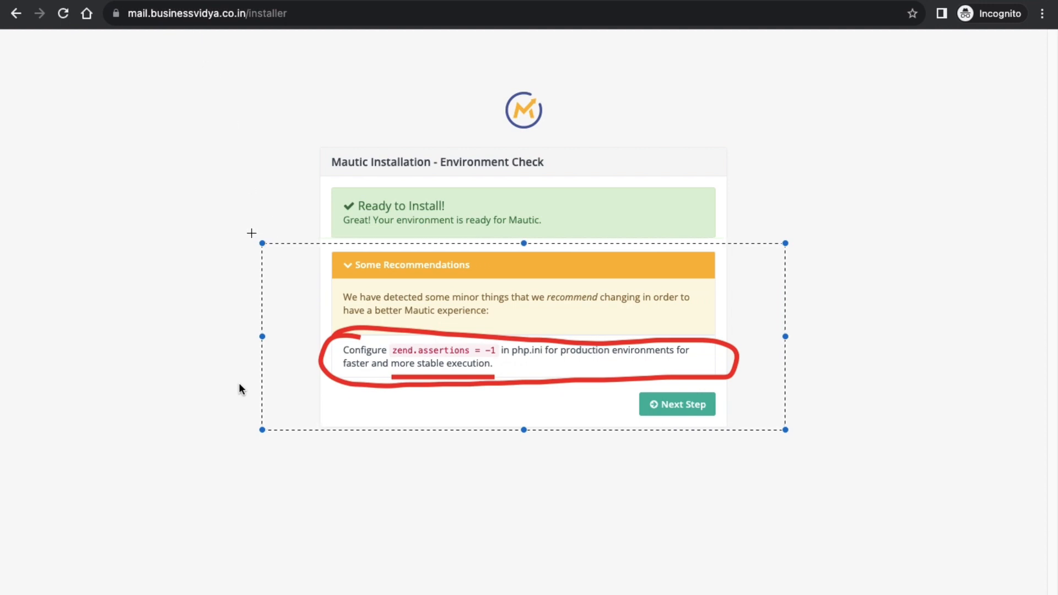
{"action": "left_click_drag", "start_coordinate": [254, 234], "coordinate": [810, 439]}
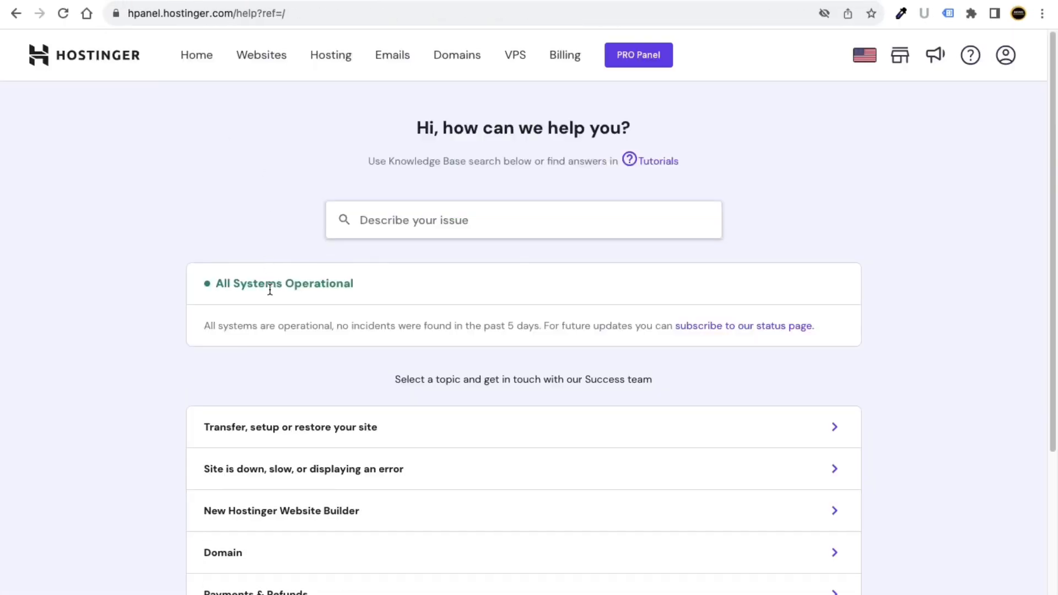
{"action": "scroll", "coordinate": [320, 353], "scroll_direction": "down", "scroll_amount": 1}
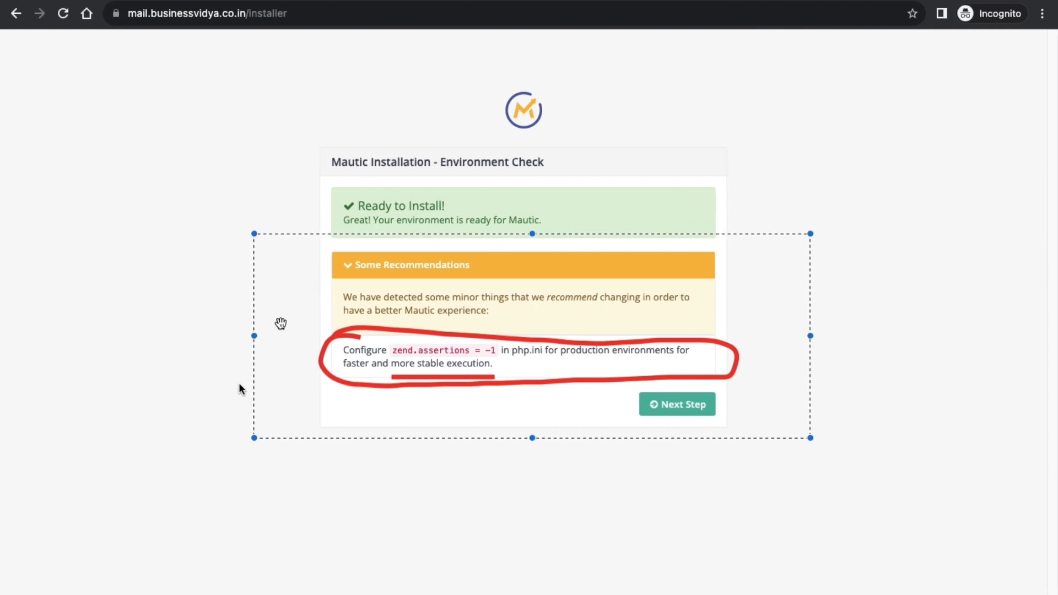
{"action": "left_click", "coordinate": [216, 310]}
{"action": "left_click_drag", "start_coordinate": [269, 328], "coordinate": [762, 418]}
{"action": "left_click", "coordinate": [788, 419]}
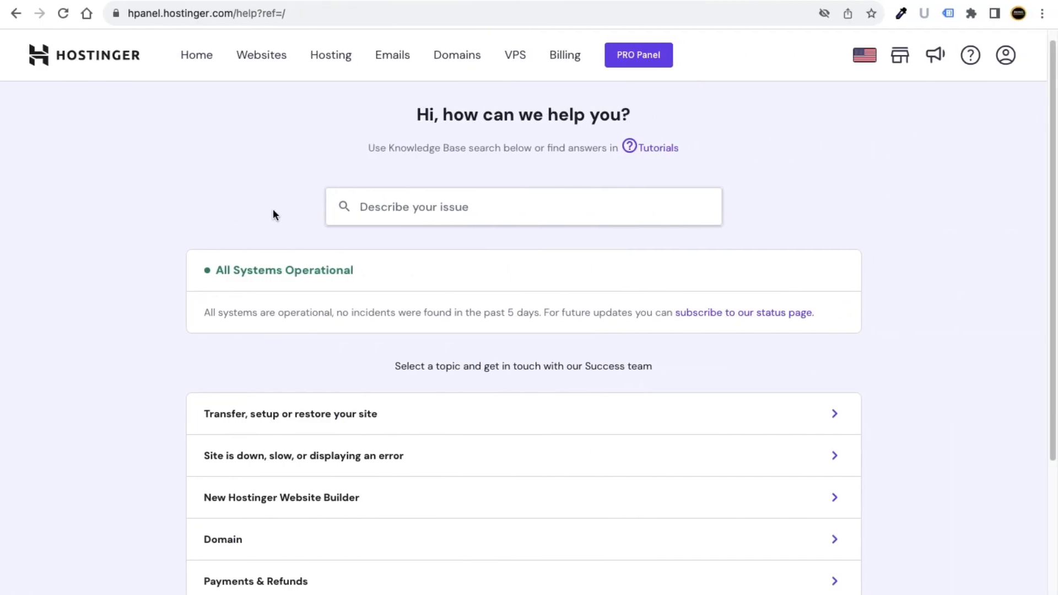
- Via 'Transfer, setup or restore your site' chat, reopen the latest conversation and highlight 'PHP version'
{"action": "left_click", "coordinate": [407, 412]}
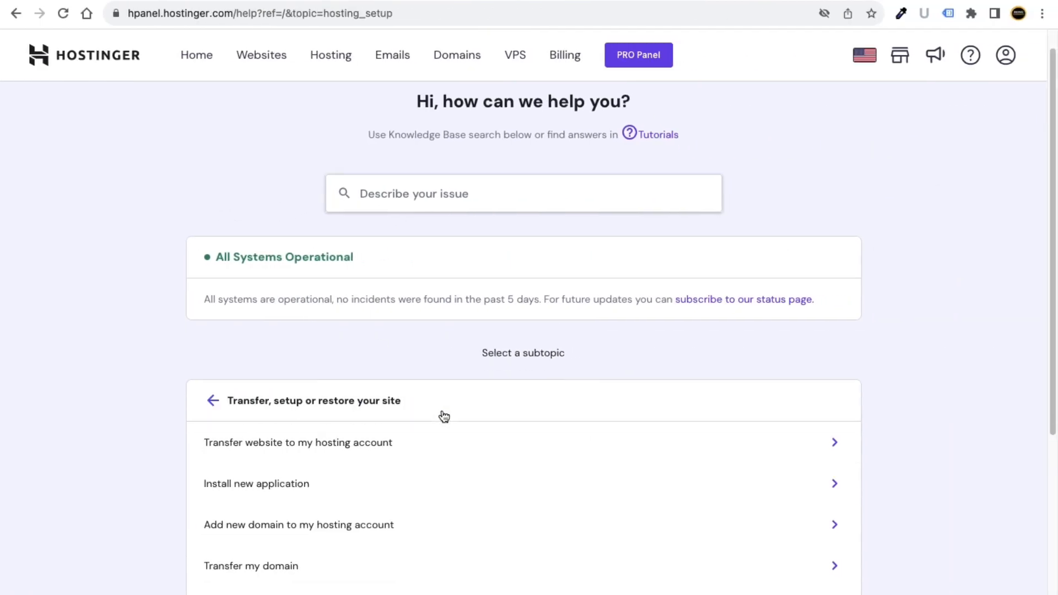
{"action": "scroll", "coordinate": [440, 416], "scroll_direction": "down", "scroll_amount": 5}
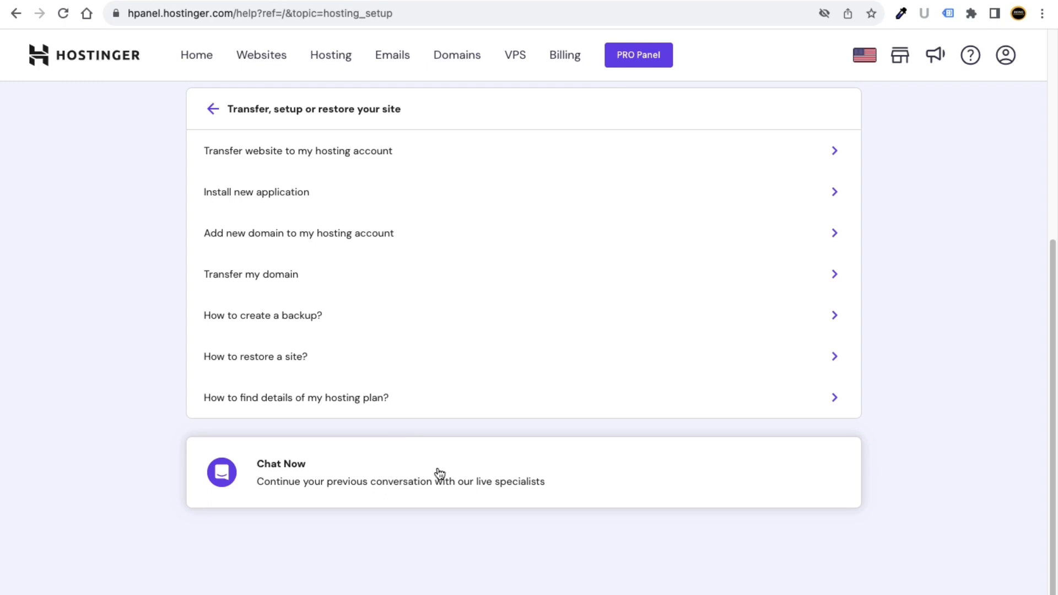
{"action": "left_click", "coordinate": [419, 466]}
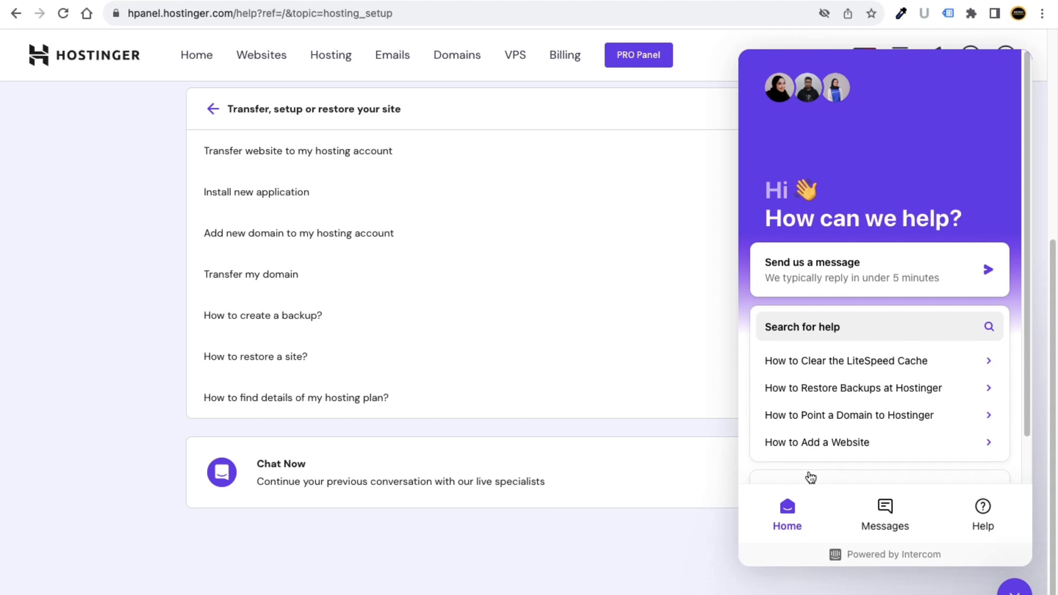
{"action": "left_click", "coordinate": [900, 529]}
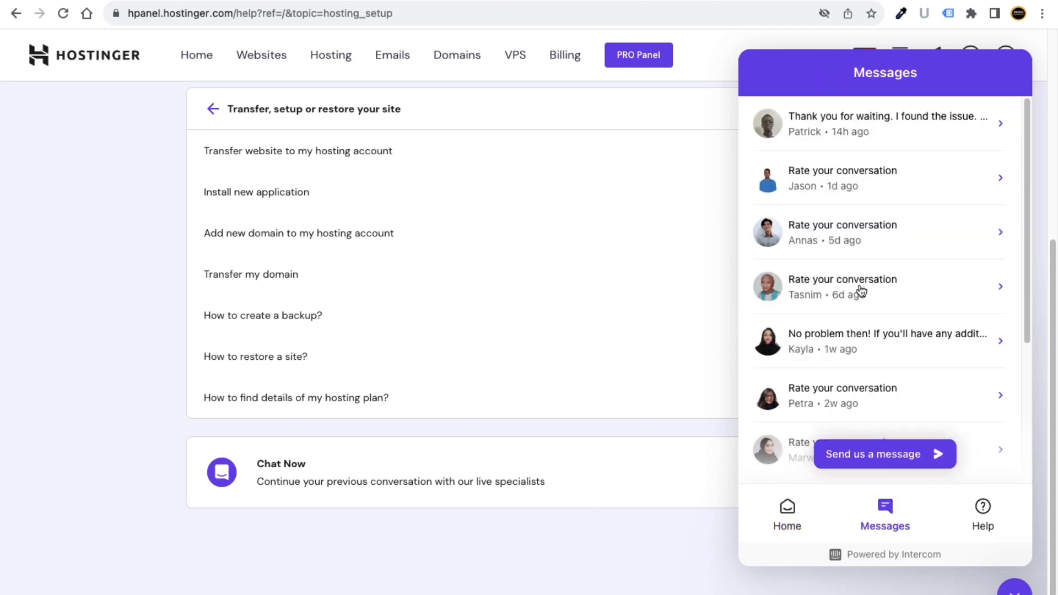
{"action": "left_click", "coordinate": [831, 141]}
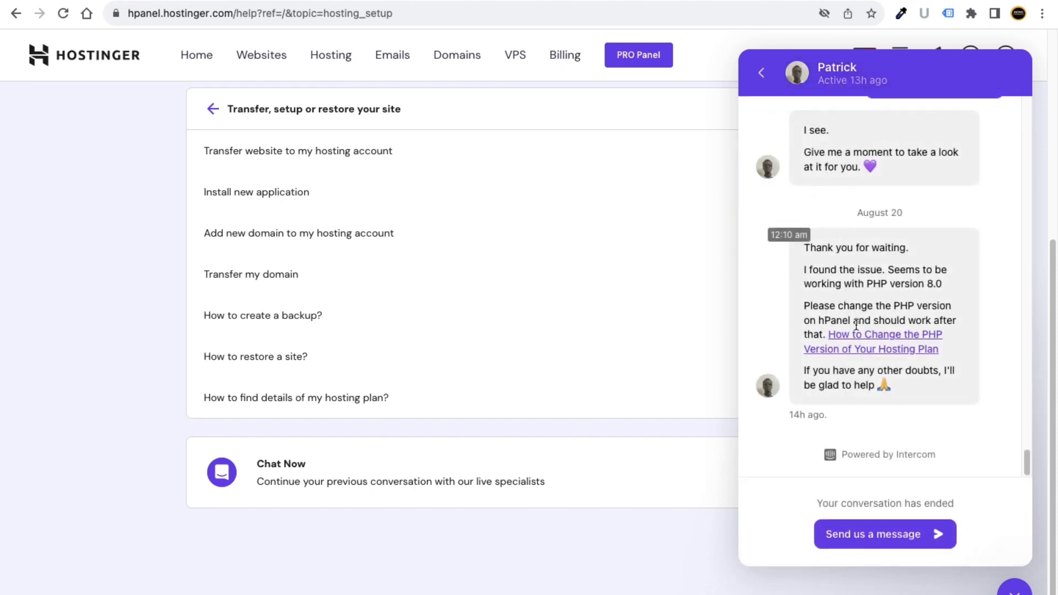
{"action": "scroll", "coordinate": [856, 325], "scroll_direction": "up", "scroll_amount": 1}
{"action": "left_click_drag", "start_coordinate": [858, 316], "coordinate": [906, 316]}
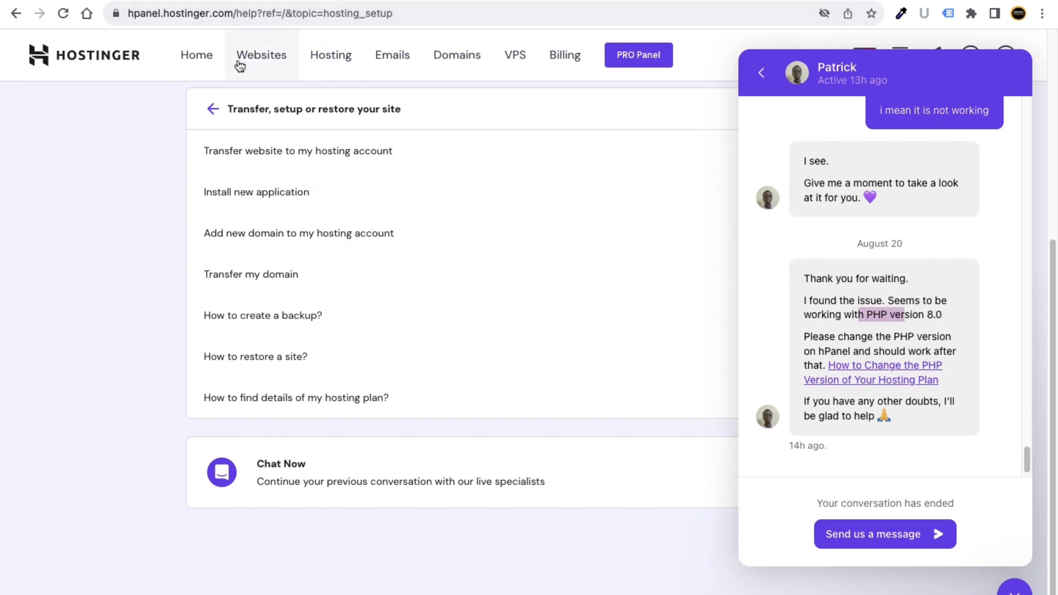
{"action": "right_click", "coordinate": [281, 67]}
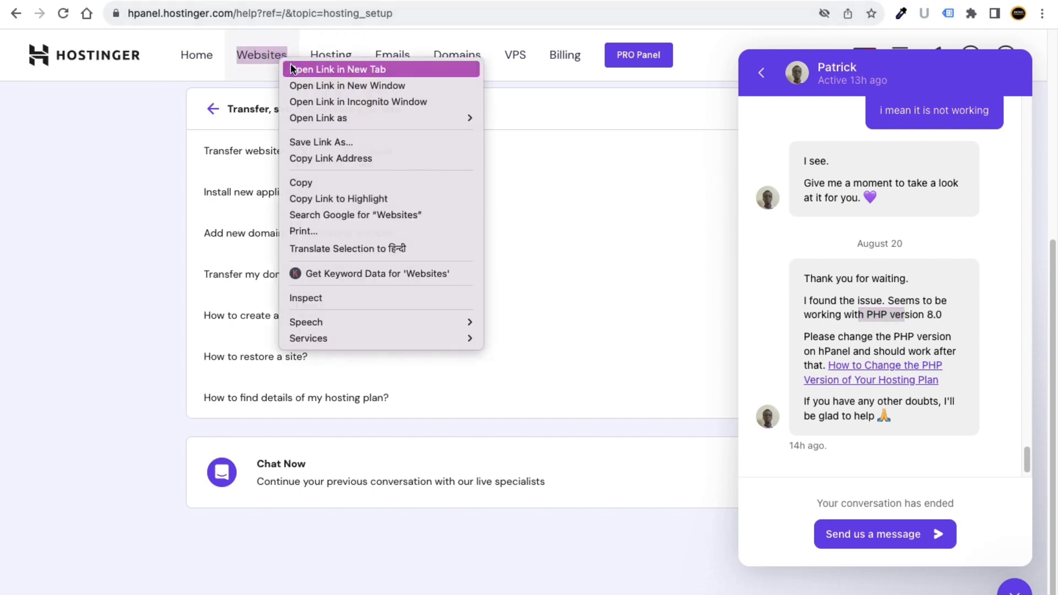
- In a new Websites tab, view businessvidya.co.in's PHP Configuration, confirming PHP 8.0 is active
{"action": "left_click", "coordinate": [290, 65]}
{"action": "left_click", "coordinate": [230, 0]}
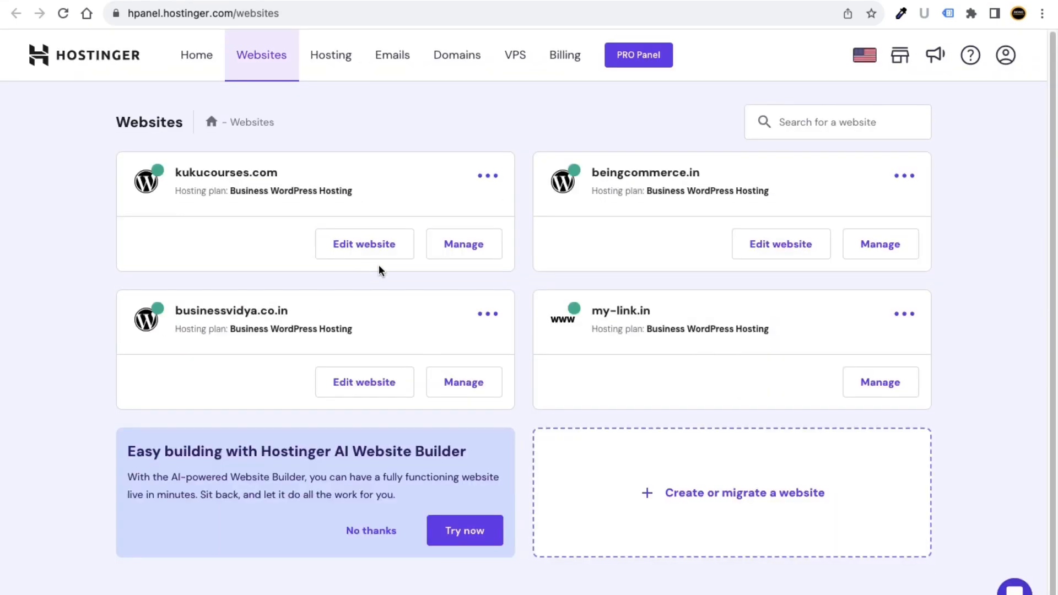
{"action": "left_click", "coordinate": [480, 385]}
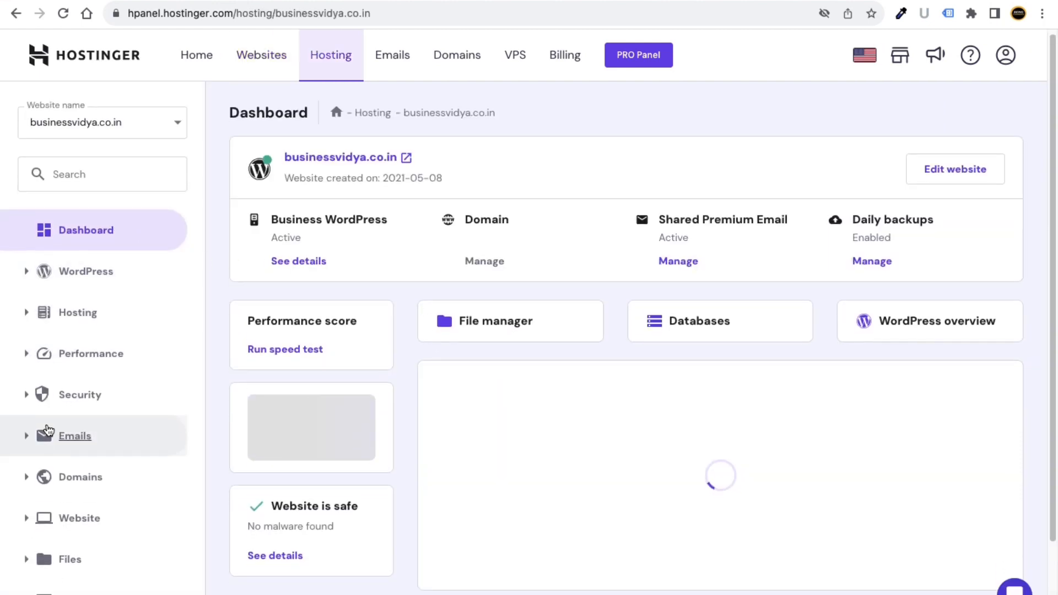
{"action": "scroll", "coordinate": [38, 512], "scroll_direction": "down", "scroll_amount": 2}
{"action": "left_click", "coordinate": [30, 543]}
{"action": "scroll", "coordinate": [132, 491], "scroll_direction": "down", "scroll_amount": 1}
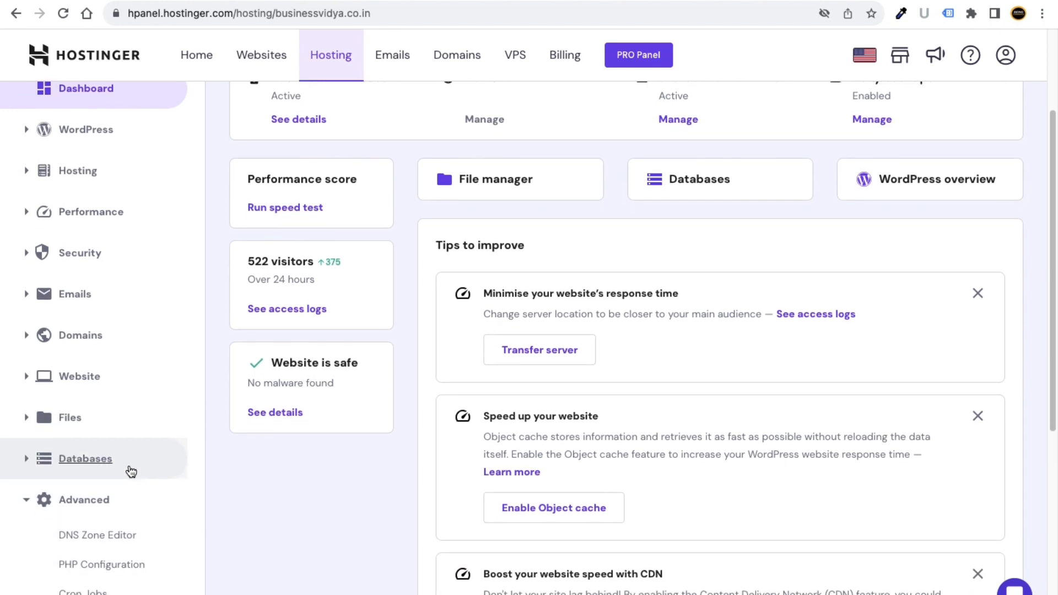
{"action": "left_click", "coordinate": [107, 563]}
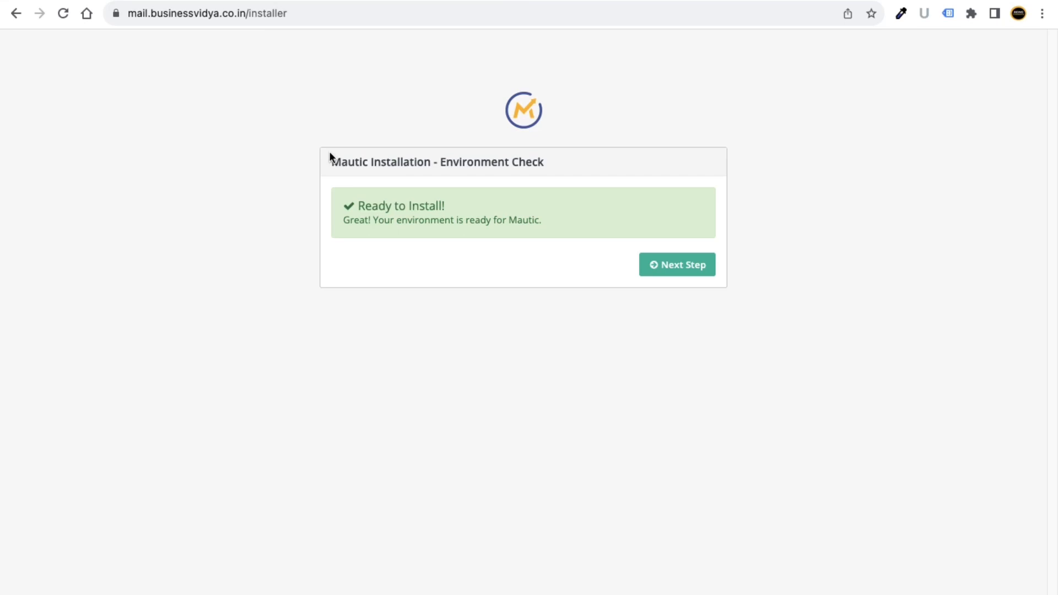
{"action": "left_click_drag", "start_coordinate": [267, 94], "coordinate": [554, 166]}
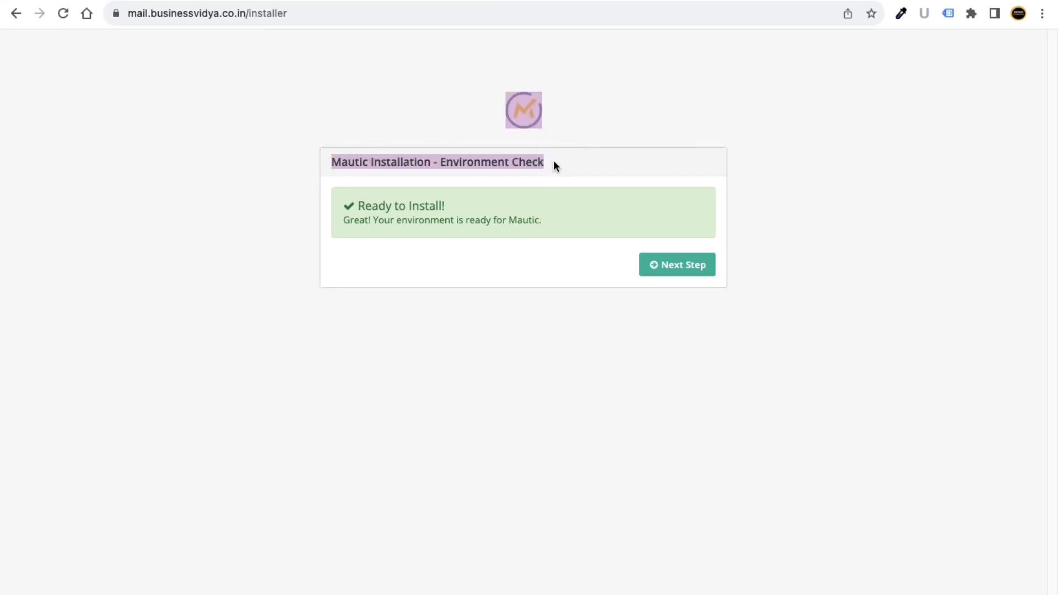
{"action": "left_click", "coordinate": [596, 134]}
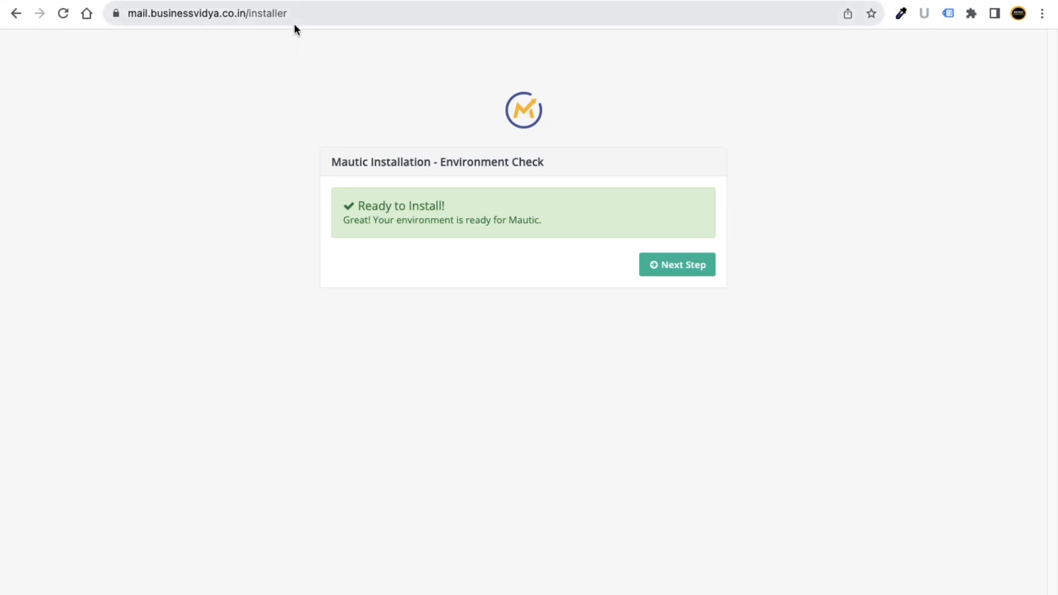
{"action": "left_click_drag", "start_coordinate": [287, 105], "coordinate": [462, 137]}
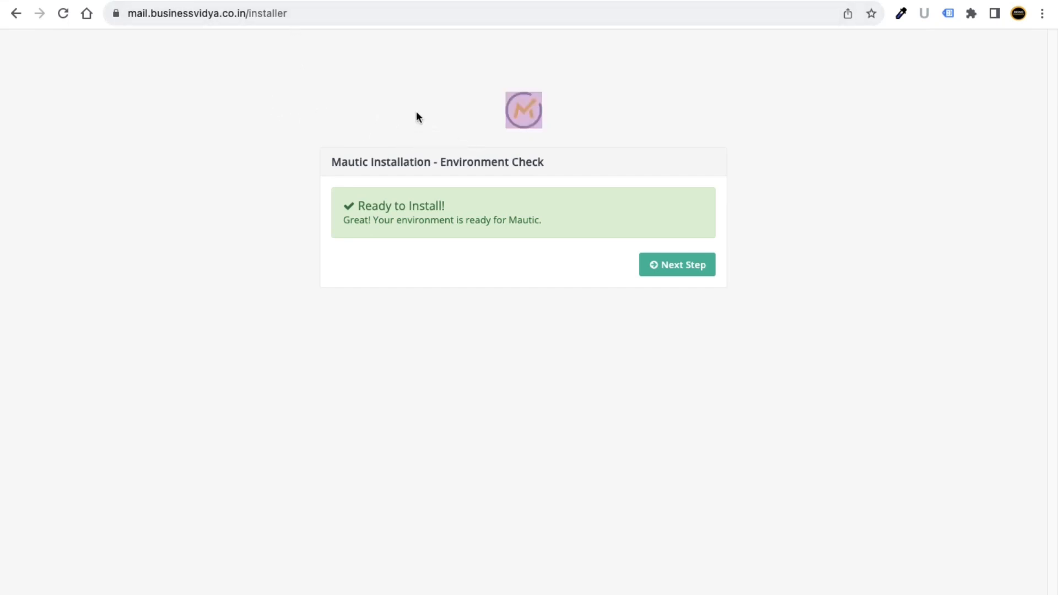
{"action": "left_click", "coordinate": [488, 118]}
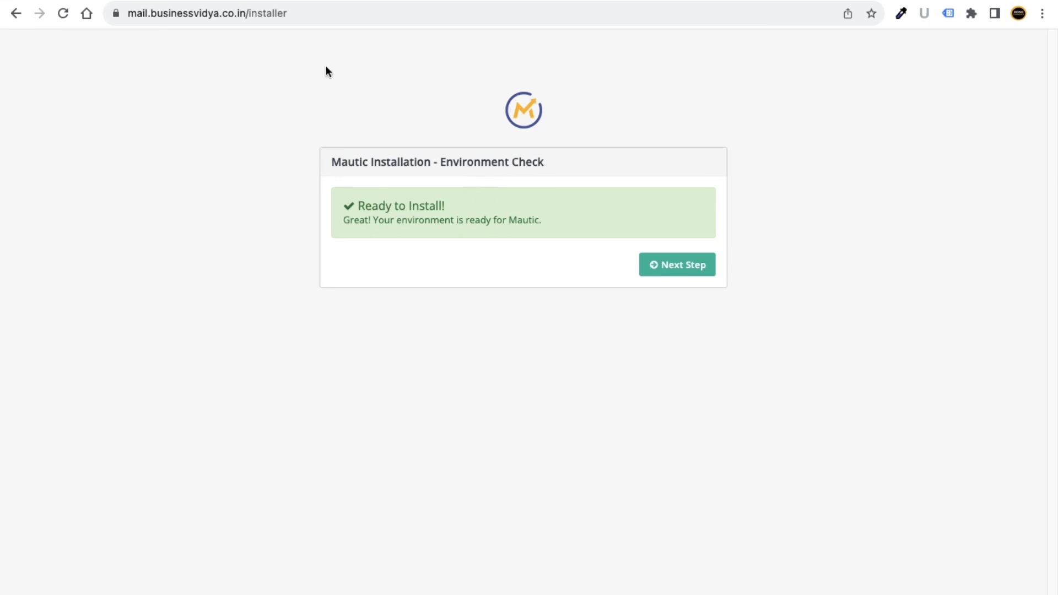
{"action": "left_click", "coordinate": [140, 14]}
{"action": "left_click_drag", "start_coordinate": [158, 14], "coordinate": [246, 13]}
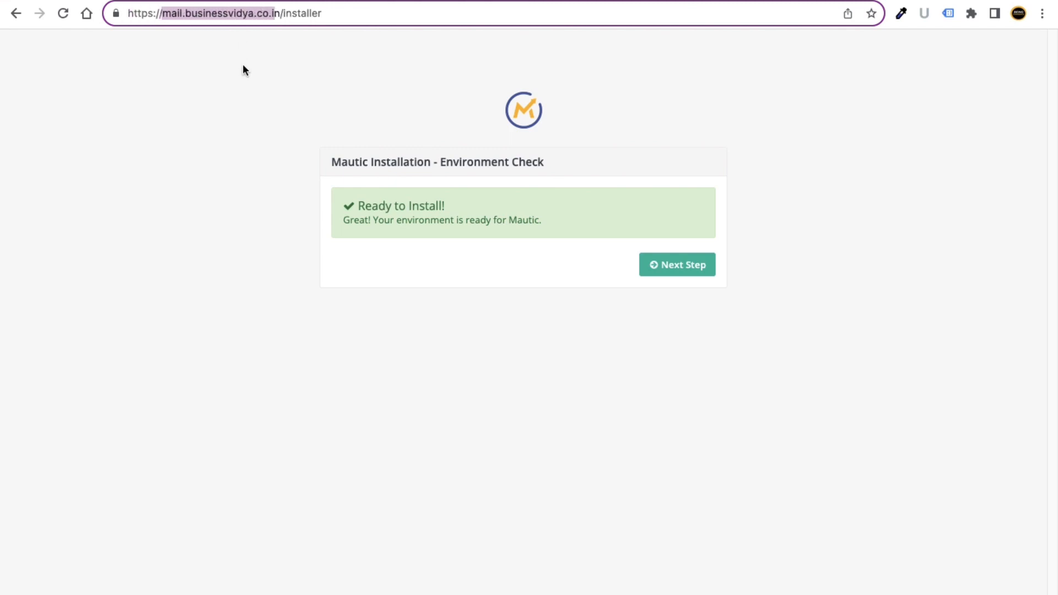
{"action": "left_click", "coordinate": [243, 65]}
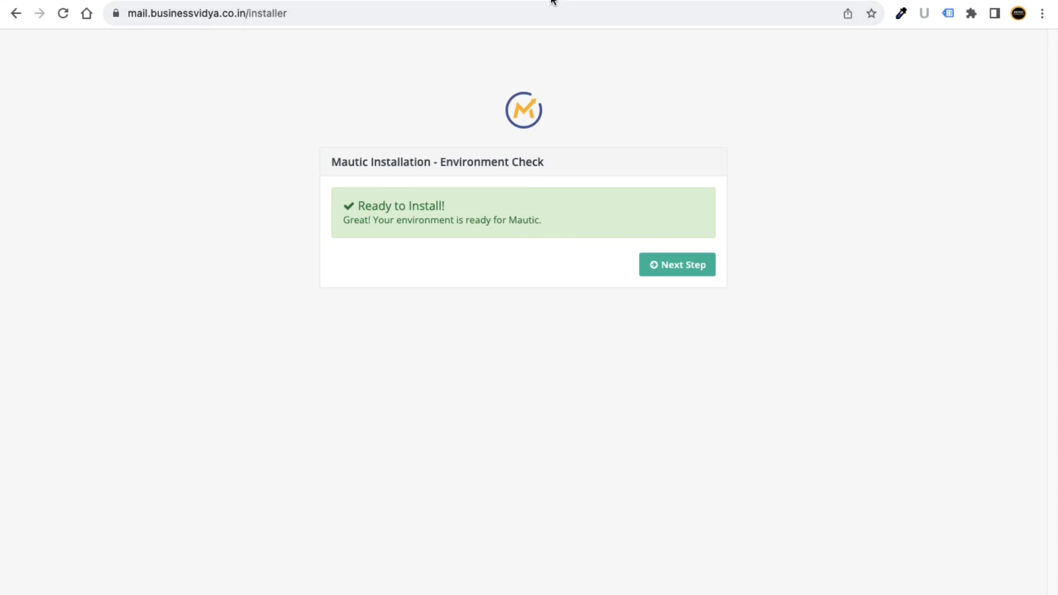
{"action": "key", "text": "super+t"}
- Load hPanel and open the email accounts list for businessvidya.co.in
{"action": "type", "text": "h"}
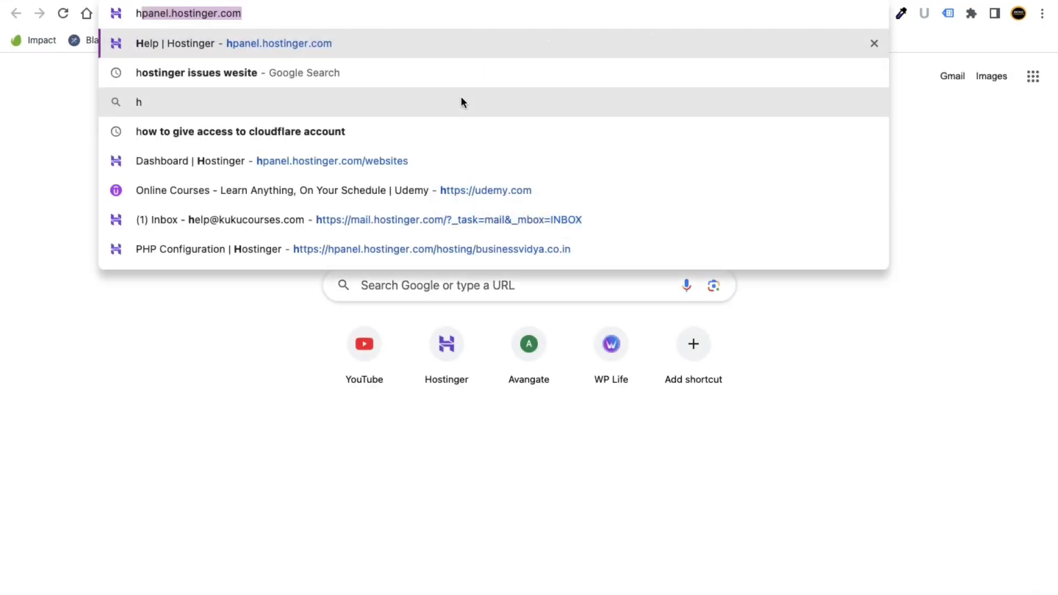
{"action": "key", "text": "Return"}
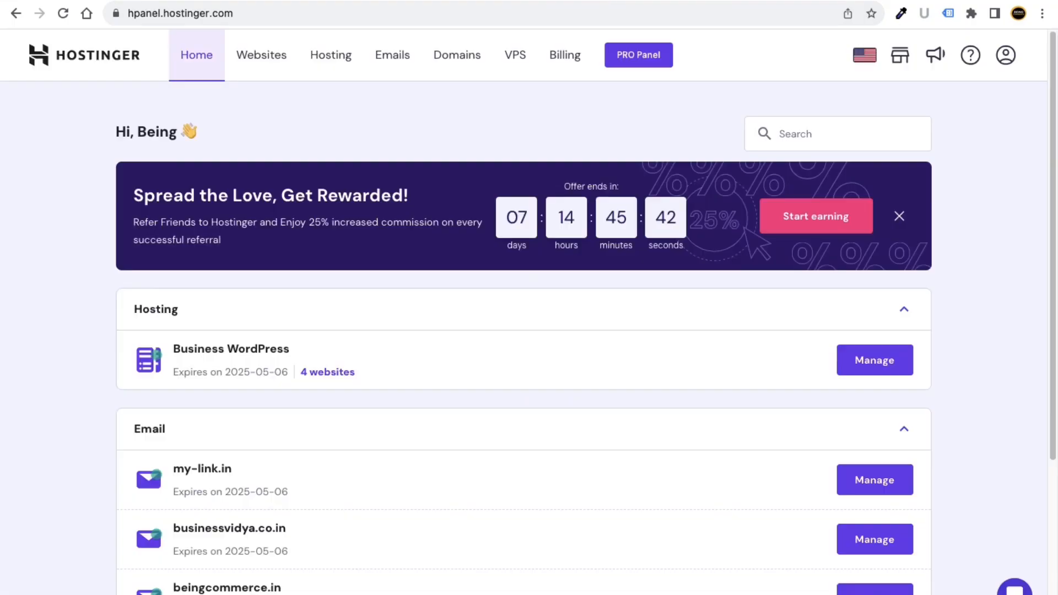
{"action": "left_click", "coordinate": [271, 67]}
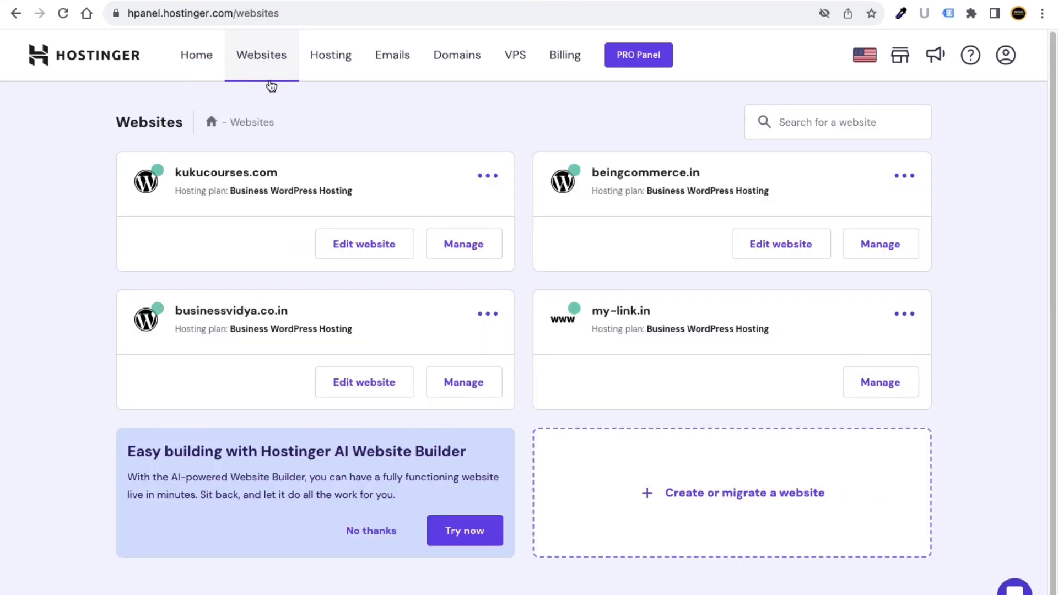
{"action": "left_click", "coordinate": [452, 384]}
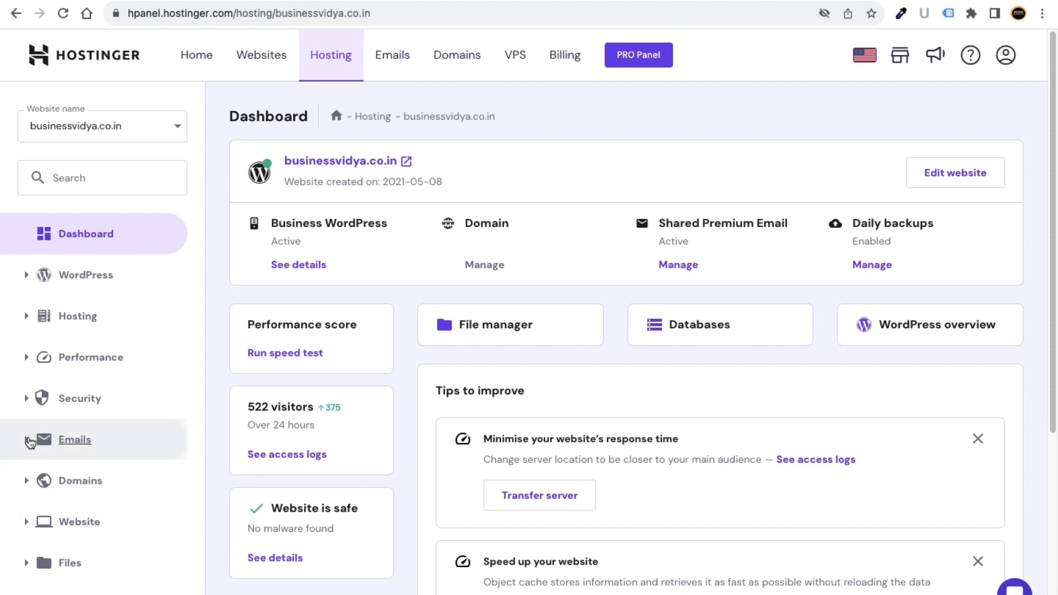
{"action": "left_click", "coordinate": [27, 441]}
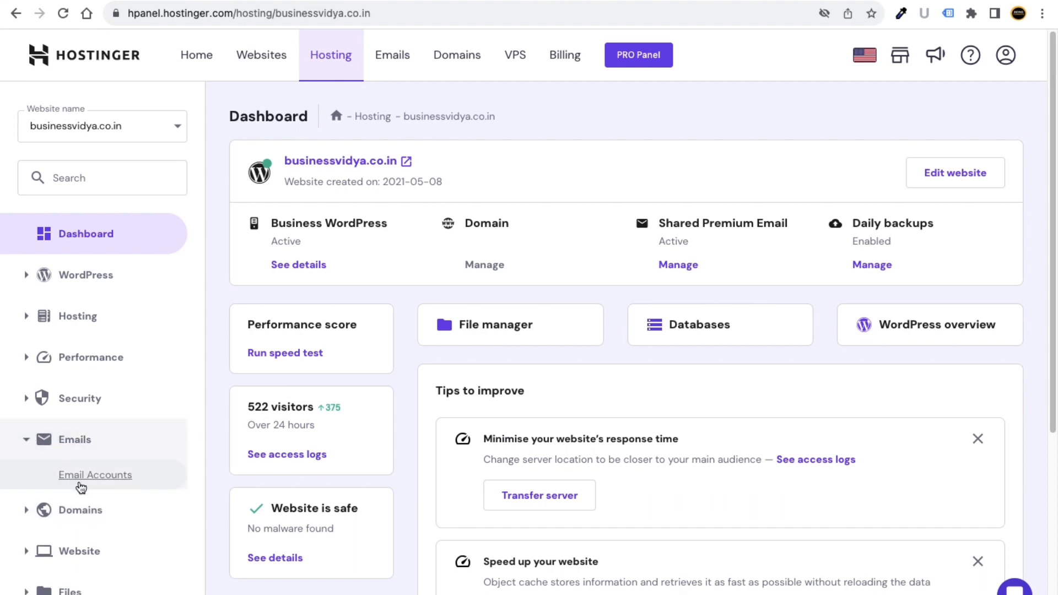
{"action": "left_click", "coordinate": [91, 478]}
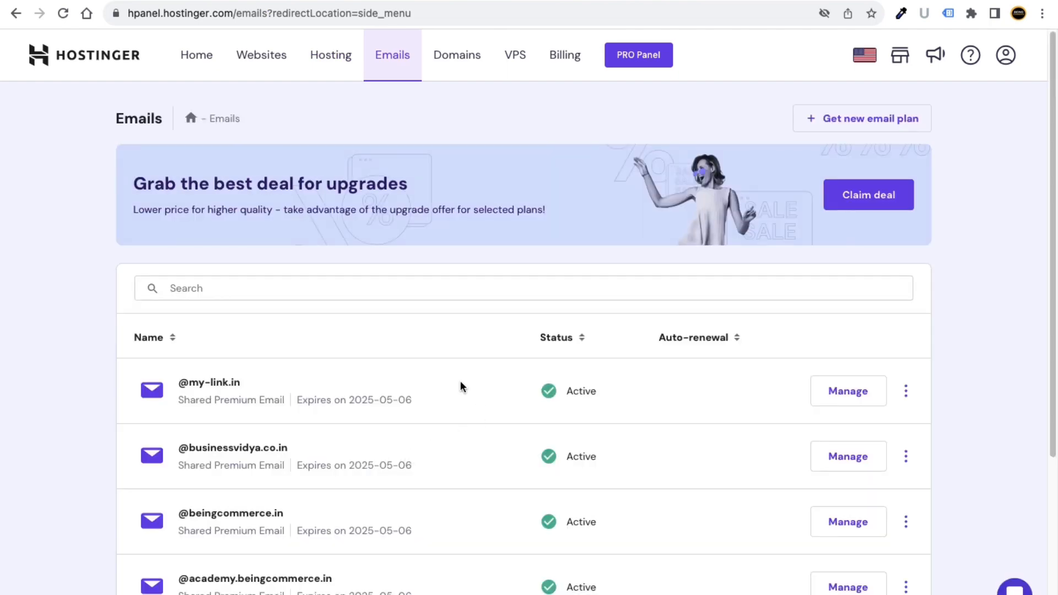
- Manage the businessvidya.co.in email plan and start the Create email account form
{"action": "scroll", "coordinate": [461, 380], "scroll_direction": "down", "scroll_amount": 2}
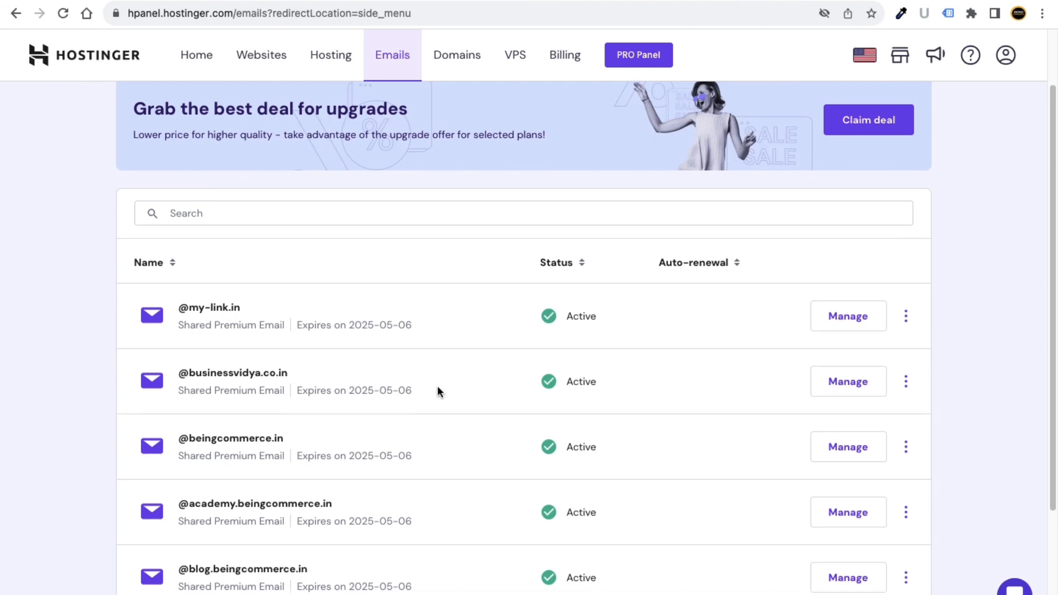
{"action": "scroll", "coordinate": [496, 389], "scroll_direction": "down", "scroll_amount": 1}
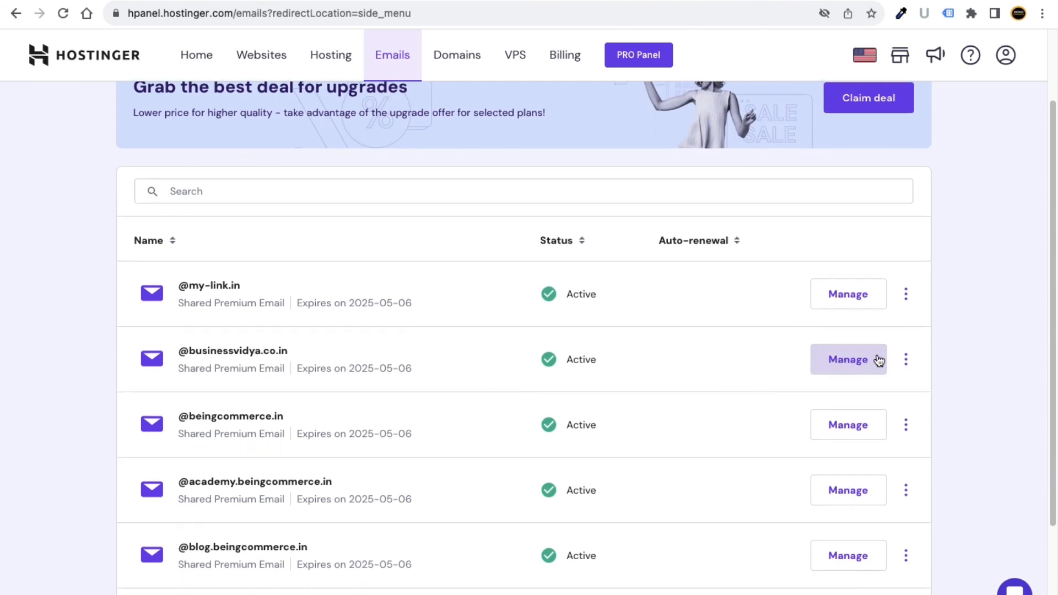
{"action": "left_click", "coordinate": [907, 359]}
{"action": "left_click", "coordinate": [841, 359]}
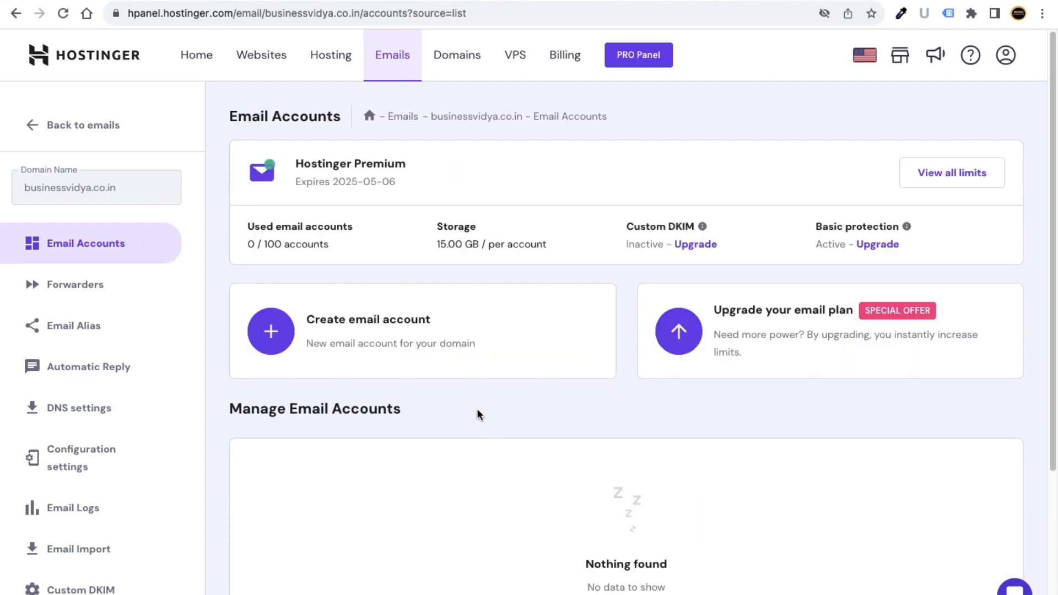
{"action": "scroll", "coordinate": [489, 403], "scroll_direction": "down", "scroll_amount": 1}
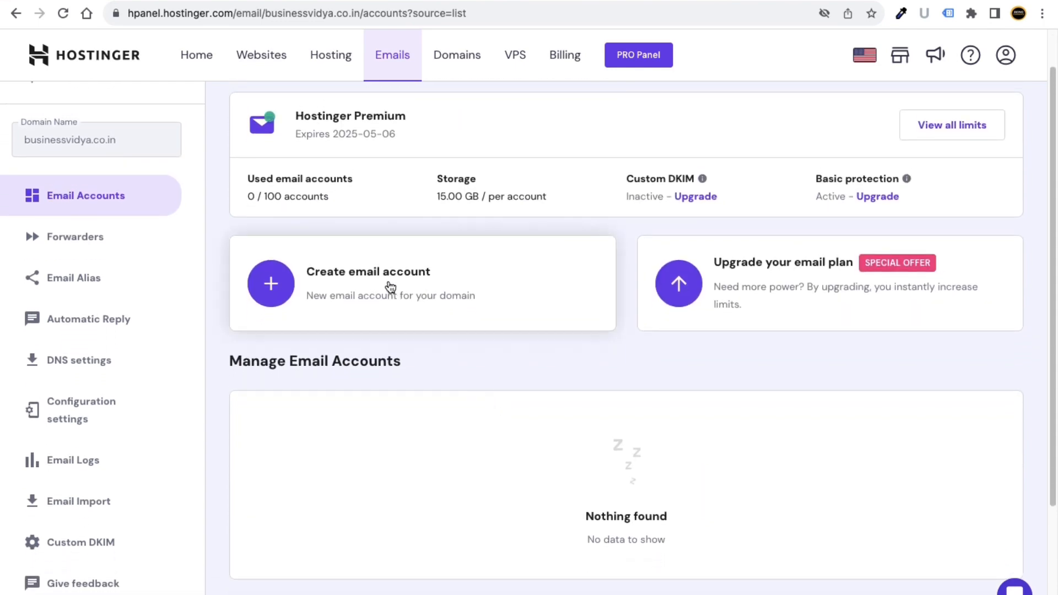
{"action": "left_click", "coordinate": [389, 283]}
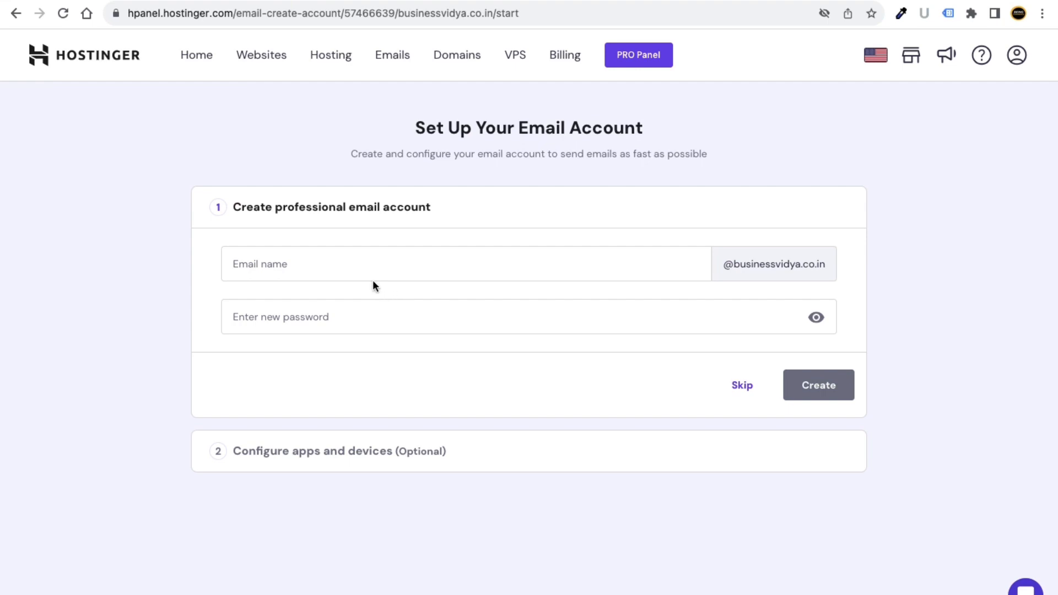
- Enter 'mail' as the new account's email name in Hostinger
{"action": "left_click", "coordinate": [371, 275]}
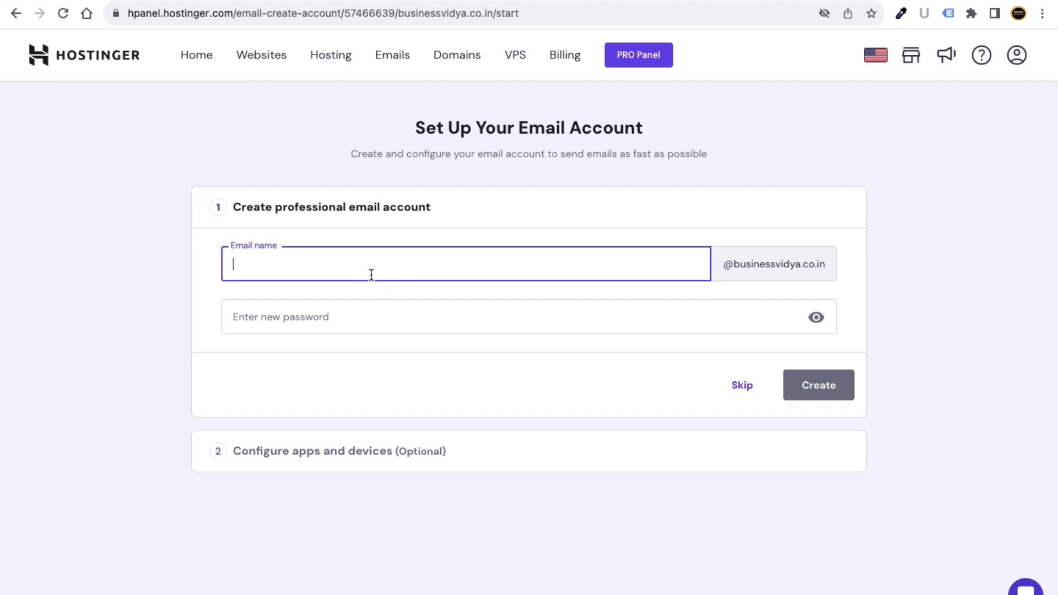
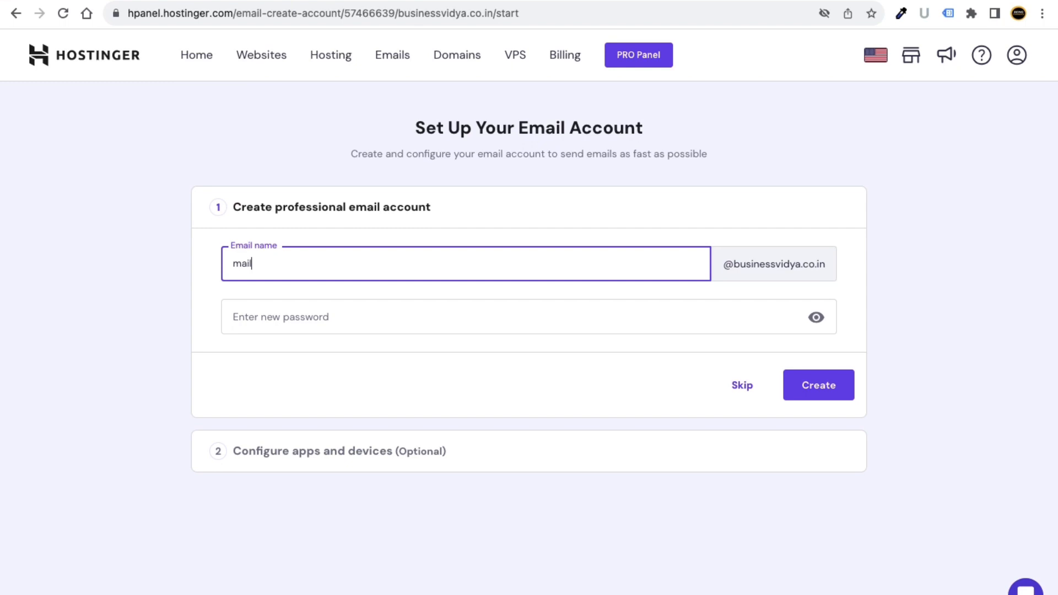
{"action": "key", "text": "super+a"}
{"action": "type", "text": "suppor"}
{"action": "left_click_drag", "start_coordinate": [271, 263], "coordinate": [230, 264]}
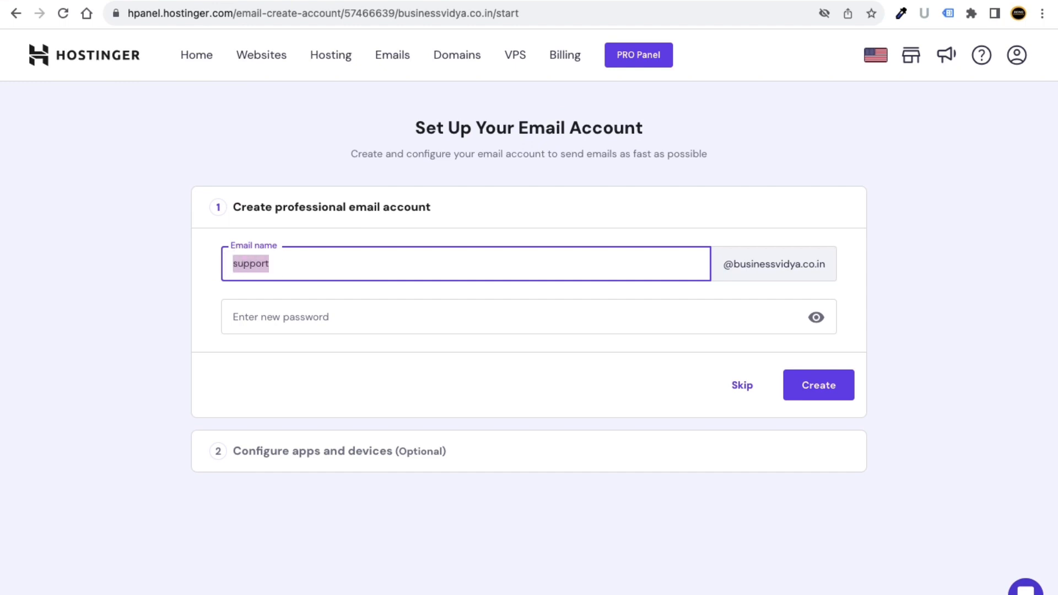
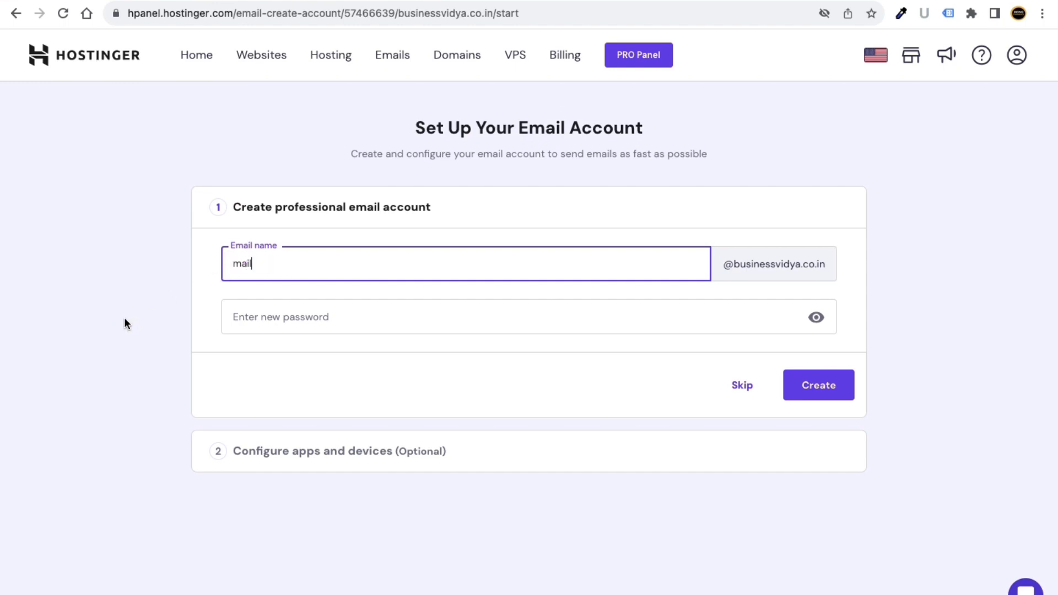
{"action": "left_click", "coordinate": [128, 318]}
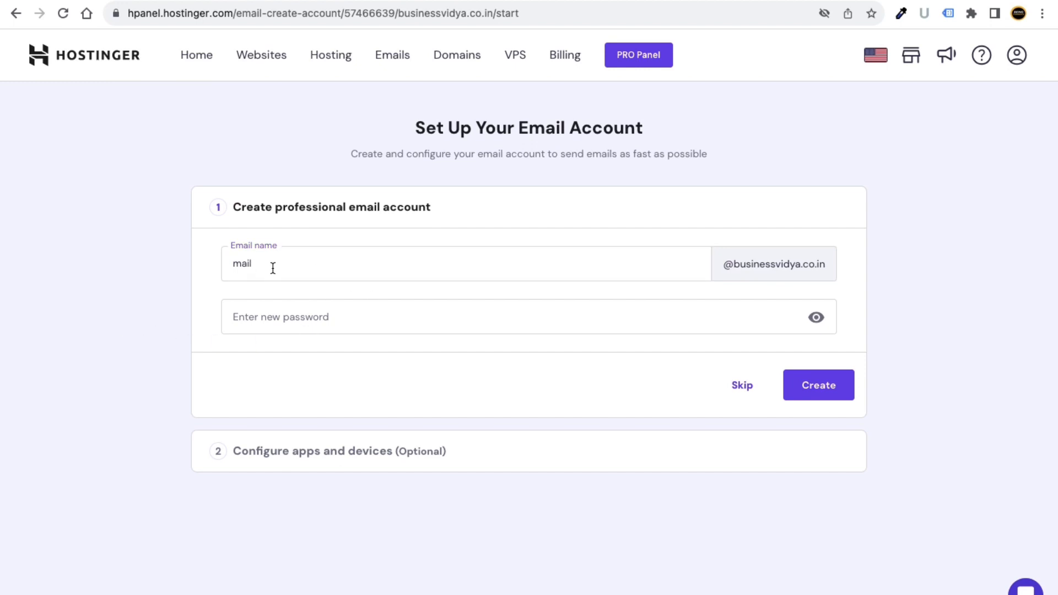
- Type the account's full businessvidya.co.in address in a new browser tab and copy it
{"action": "key", "text": "ctrl+t"}
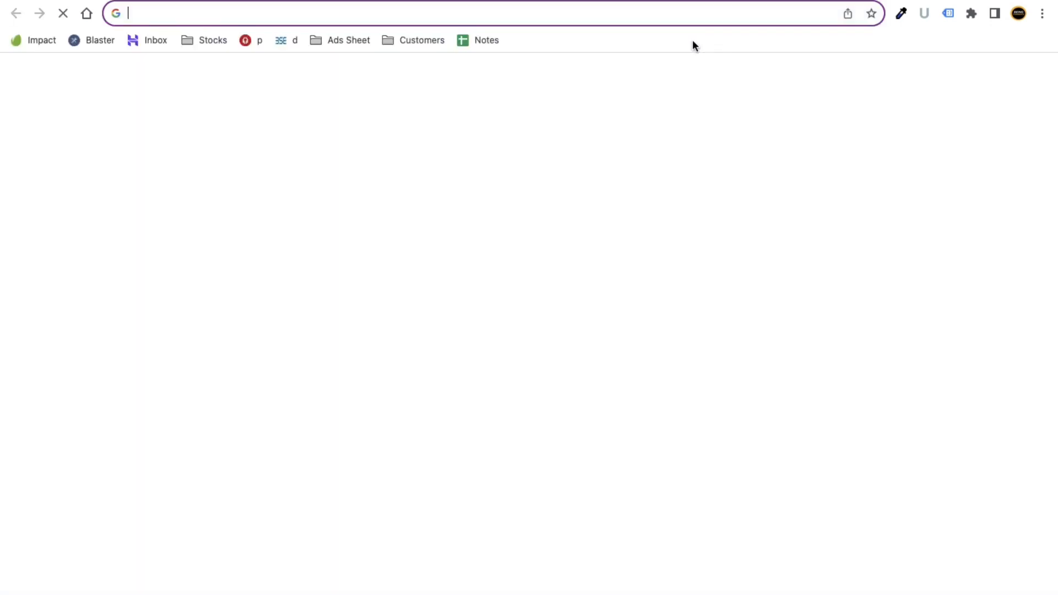
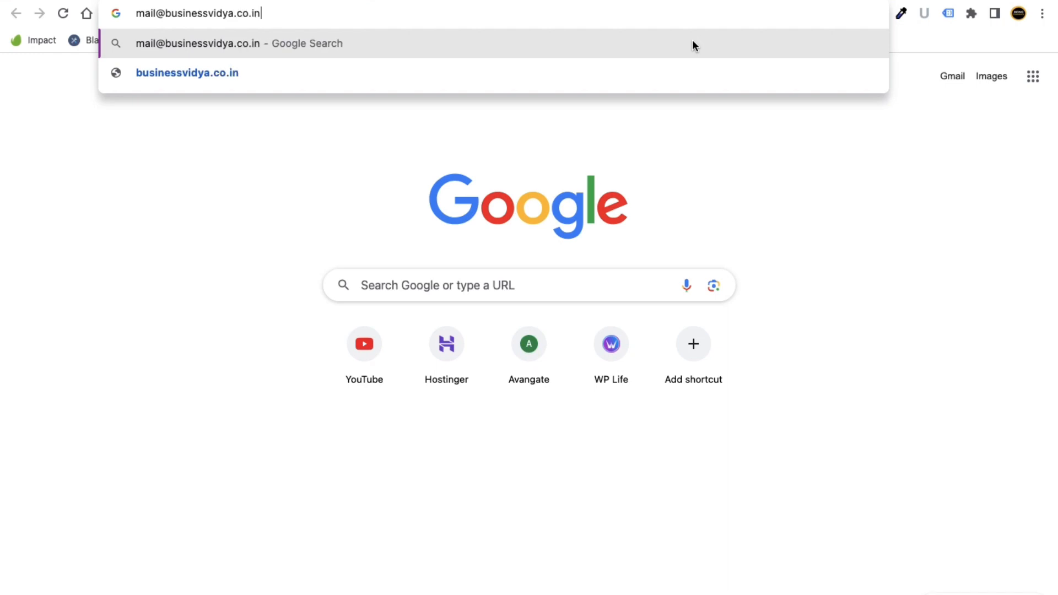
{"action": "left_click", "coordinate": [634, 1]}
{"action": "double_click", "coordinate": [240, 268]}
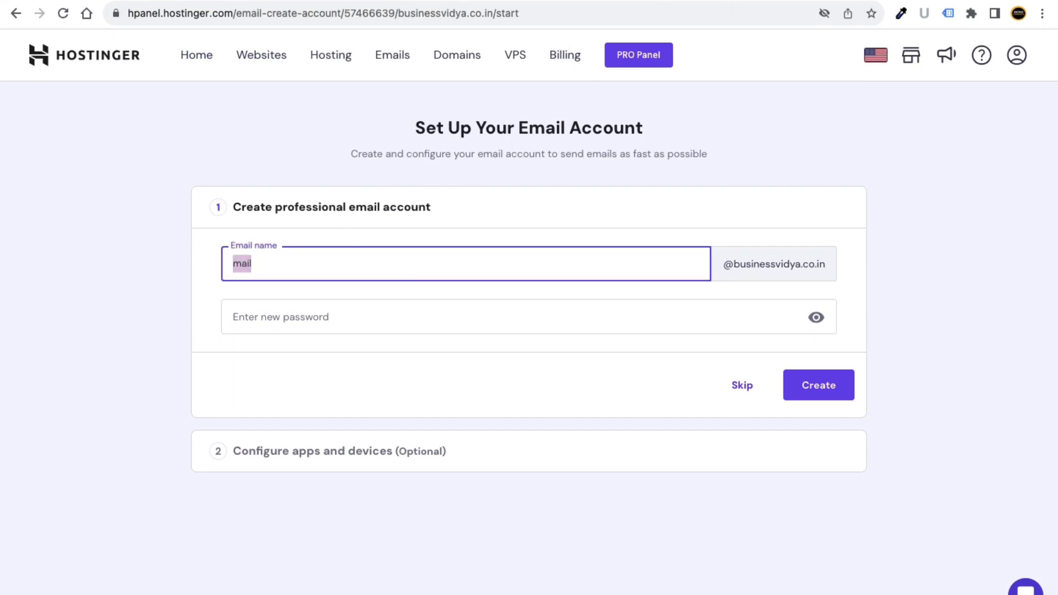
{"action": "left_click", "coordinate": [711, 0]}
{"action": "double_click", "coordinate": [144, 13]}
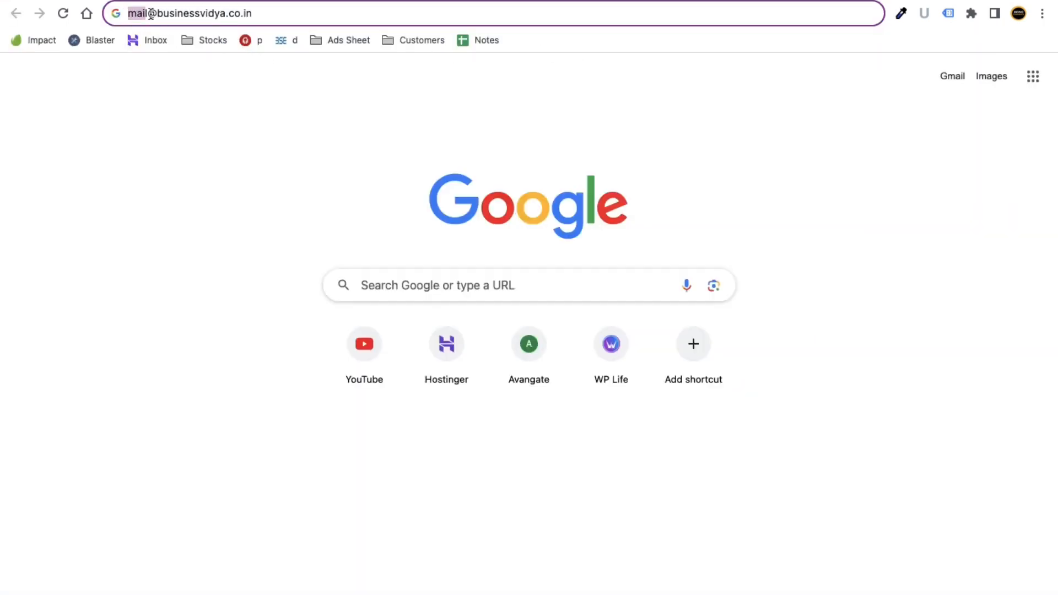
{"action": "left_click", "coordinate": [153, 13]}
{"action": "left_click_drag", "start_coordinate": [262, 13], "coordinate": [159, 11]}
{"action": "left_click_drag", "start_coordinate": [290, 14], "coordinate": [126, 14]}
{"action": "key", "text": "super+c"}
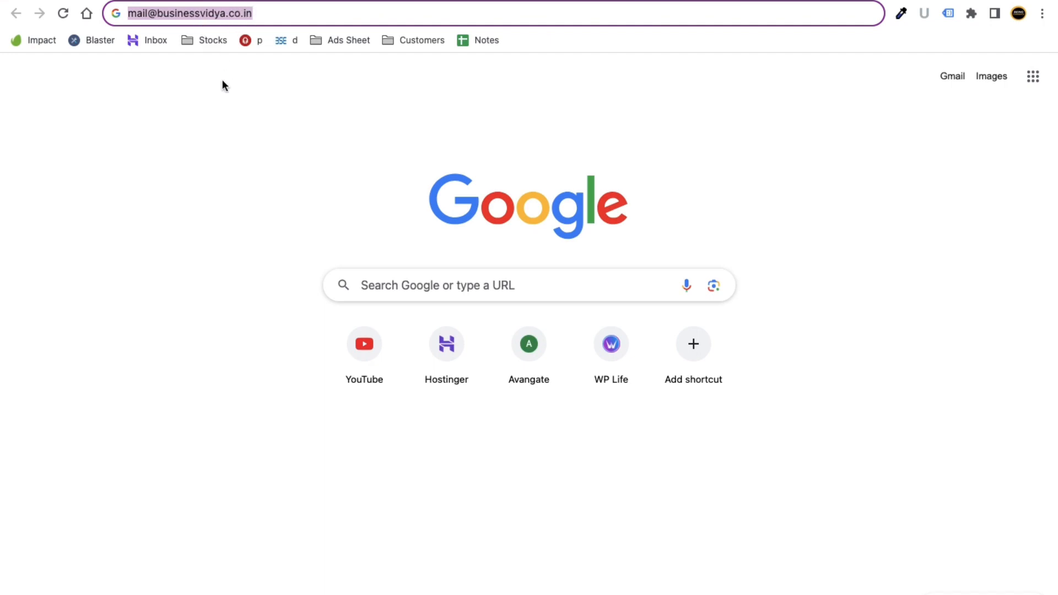
{"action": "left_click", "coordinate": [223, 97]}
{"action": "key", "text": "ctrl+Left"}
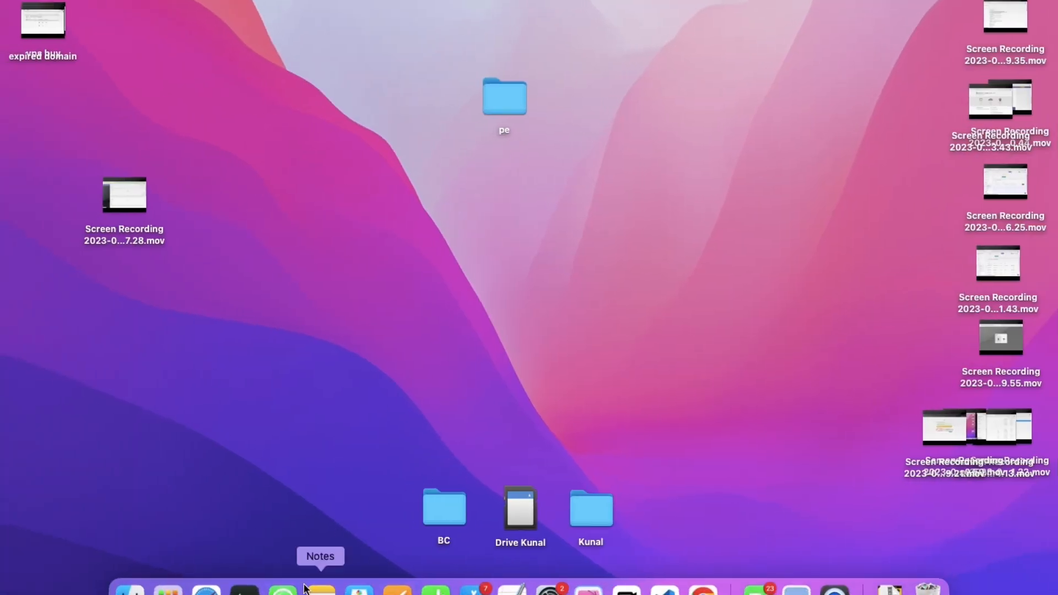
- Add a bold 'Email Account' heading below the database details in the Mautic note
{"action": "left_click", "coordinate": [312, 592]}
{"action": "left_click", "coordinate": [512, 198]}
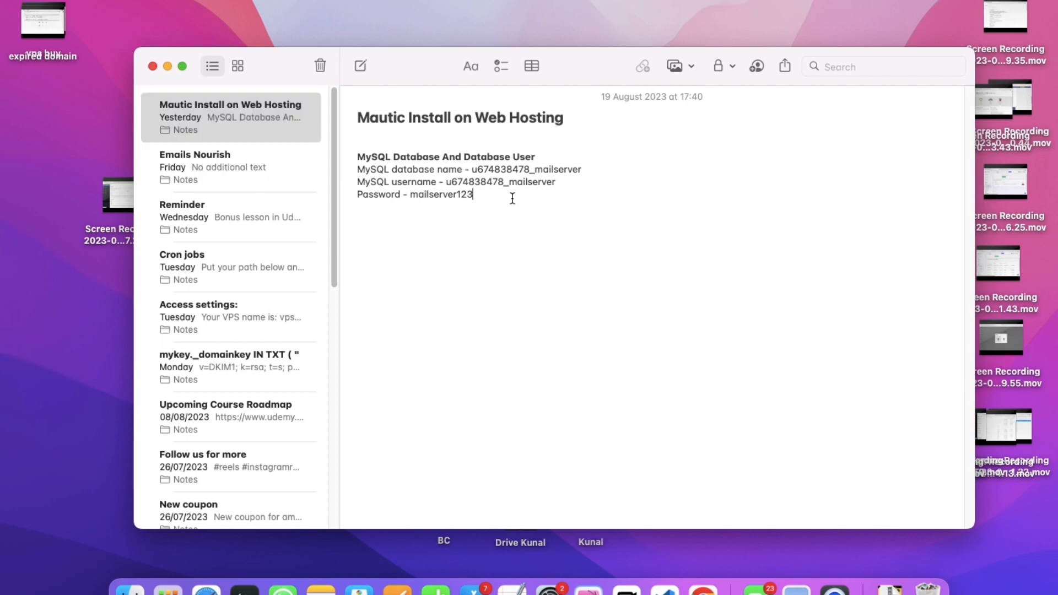
{"action": "key", "text": "Return"}
{"action": "key", "text": "Return"}
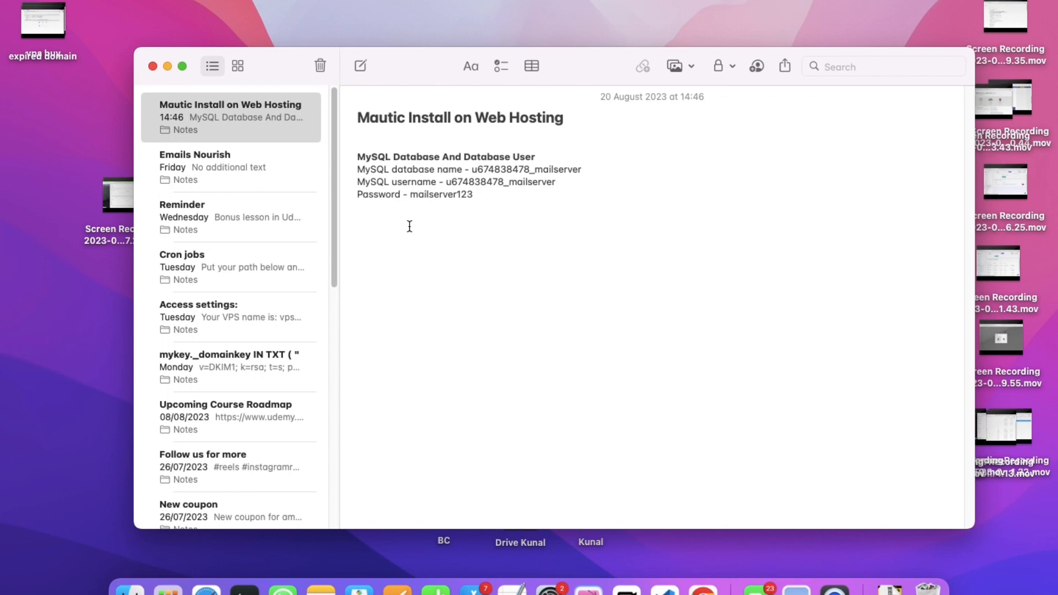
{"action": "type", "text": "Emai"}
{"action": "type", "text": "l Account"}
{"action": "triple_click", "coordinate": [393, 220]}
{"action": "left_click", "coordinate": [471, 67]}
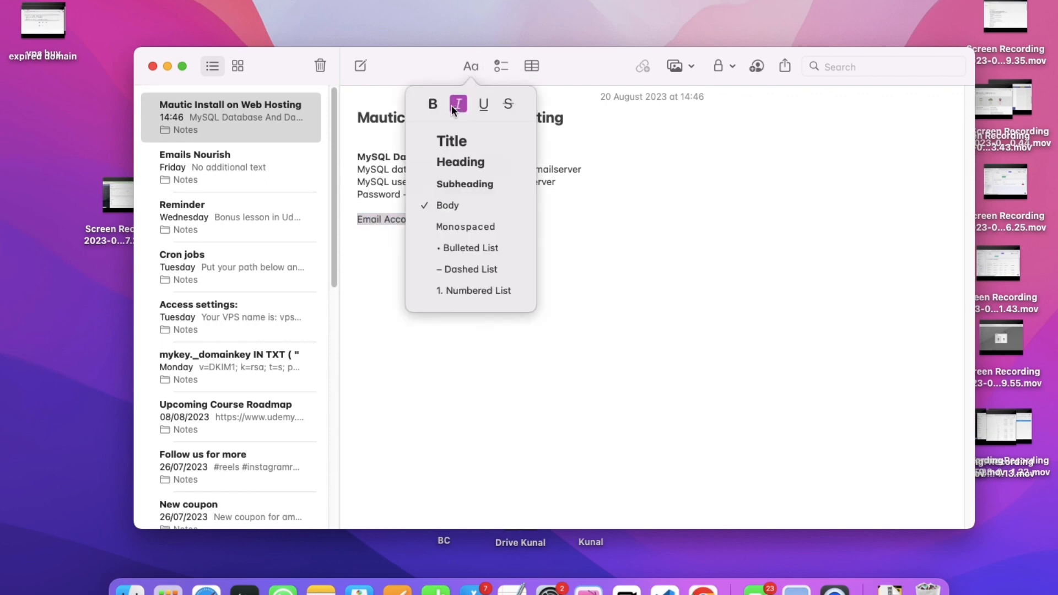
{"action": "left_click", "coordinate": [454, 105]}
{"action": "left_click", "coordinate": [402, 235]}
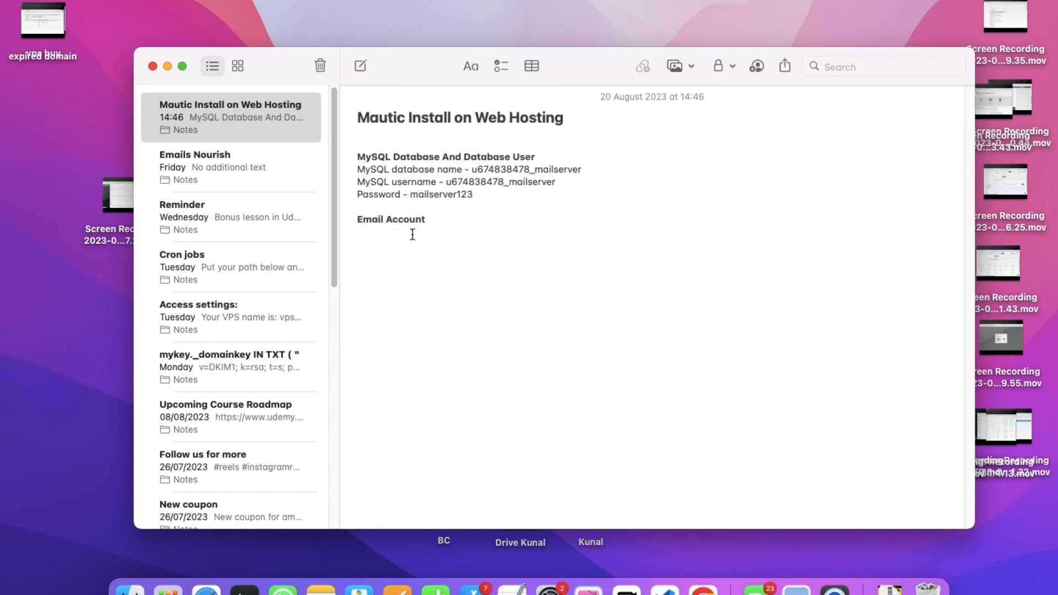
- Paste the new address on an unbolded Email line beneath the heading, ready for the Password line
{"action": "key", "text": "Return"}
{"action": "type", "text": "Email:"}
{"action": "key", "text": "super+v"}
{"action": "key", "text": "Return"}
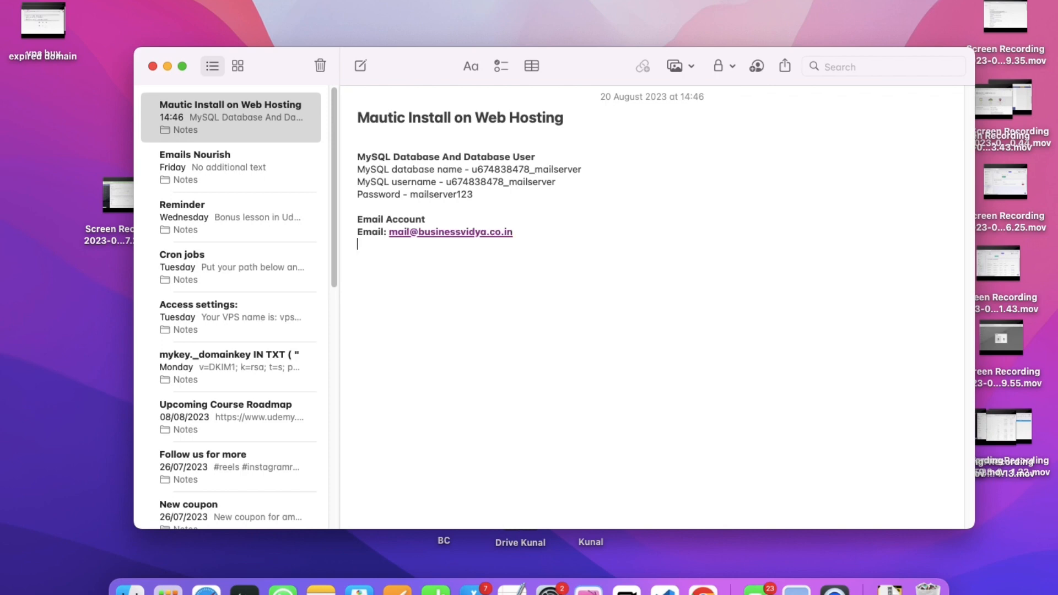
{"action": "left_click_drag", "start_coordinate": [358, 234], "coordinate": [525, 239]}
{"action": "left_click", "coordinate": [471, 67]}
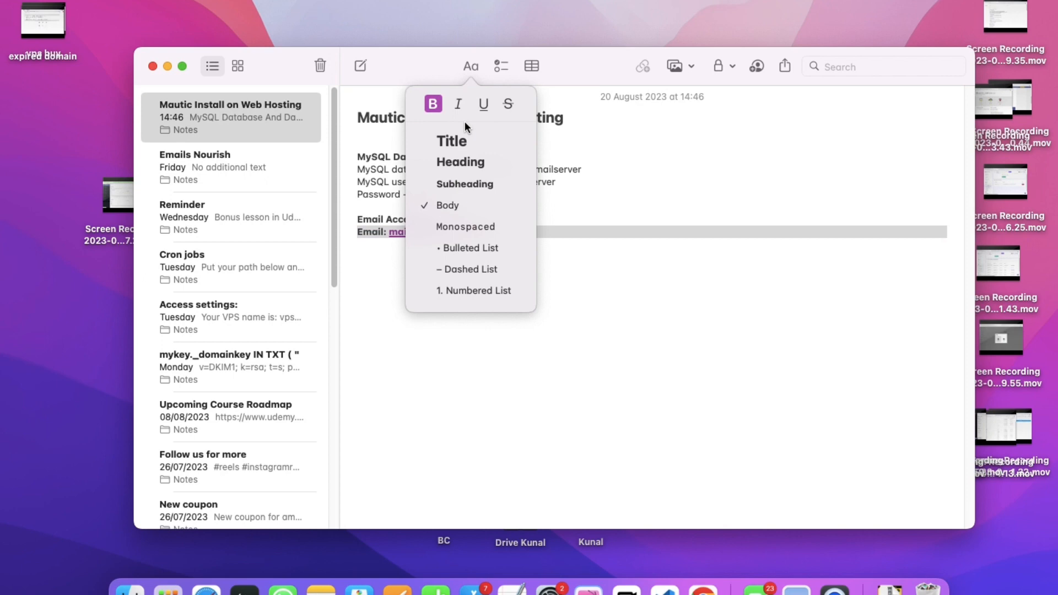
{"action": "left_click", "coordinate": [437, 107]}
{"action": "left_click", "coordinate": [365, 245]}
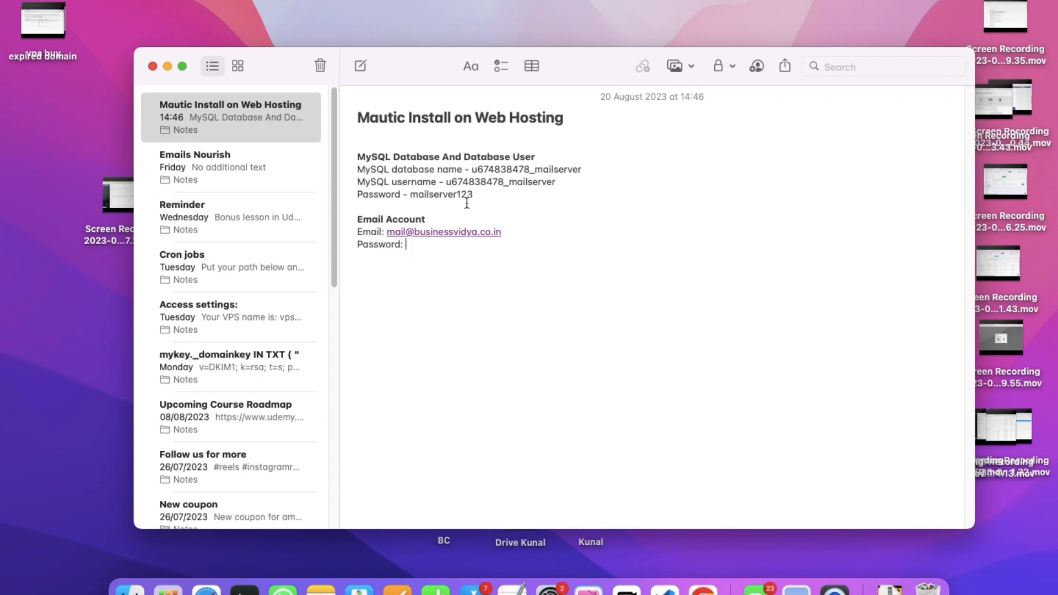
{"action": "left_click_drag", "start_coordinate": [475, 194], "coordinate": [411, 195]}
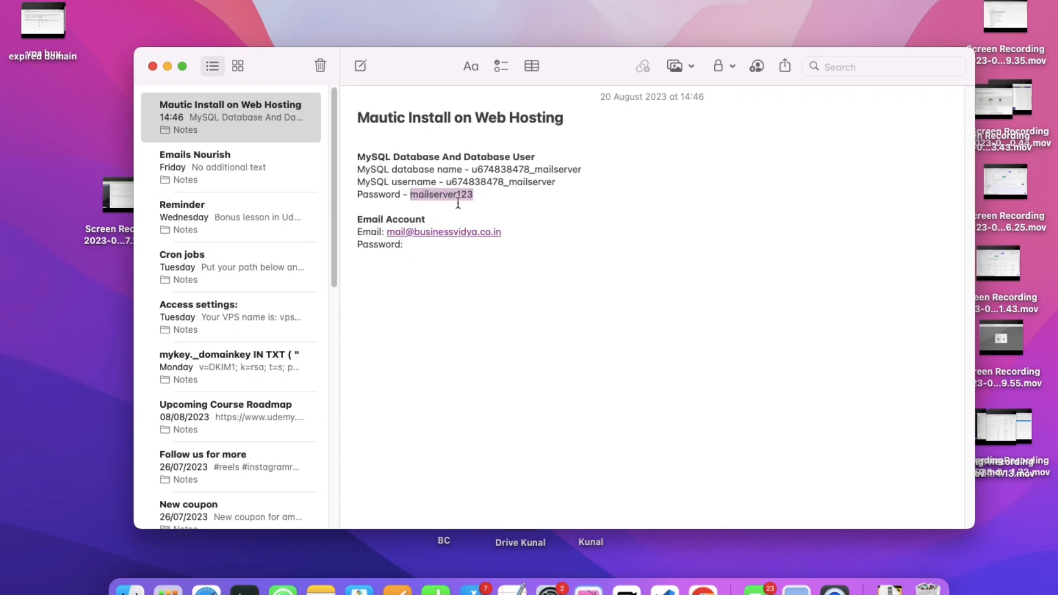
- Enter a password for the new mailbox in Hostinger's password field
{"action": "left_click", "coordinate": [484, 200]}
{"action": "key", "text": "ctrl+Right"}
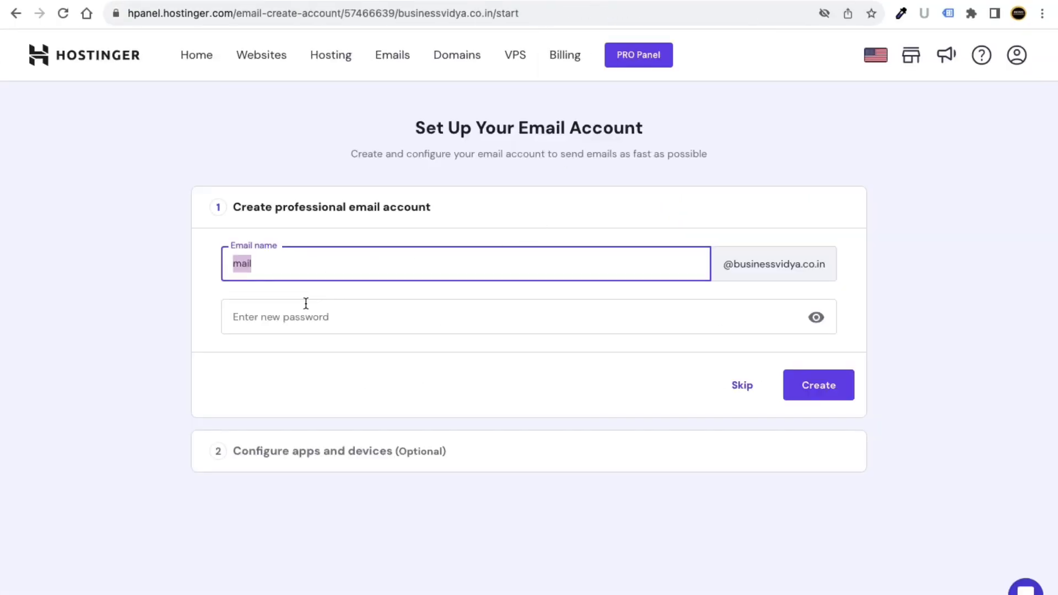
{"action": "left_click", "coordinate": [306, 313]}
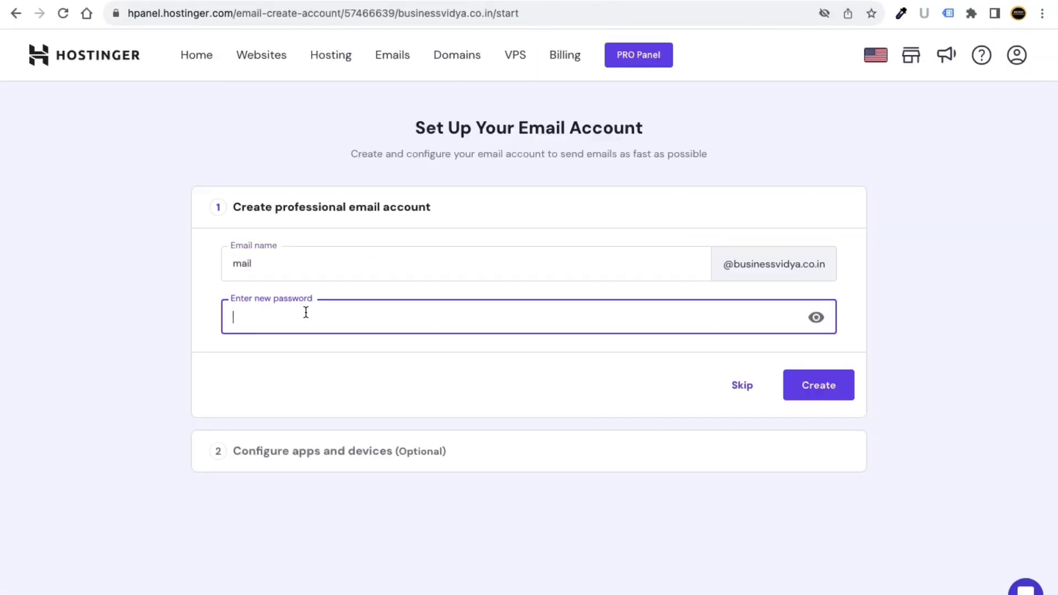
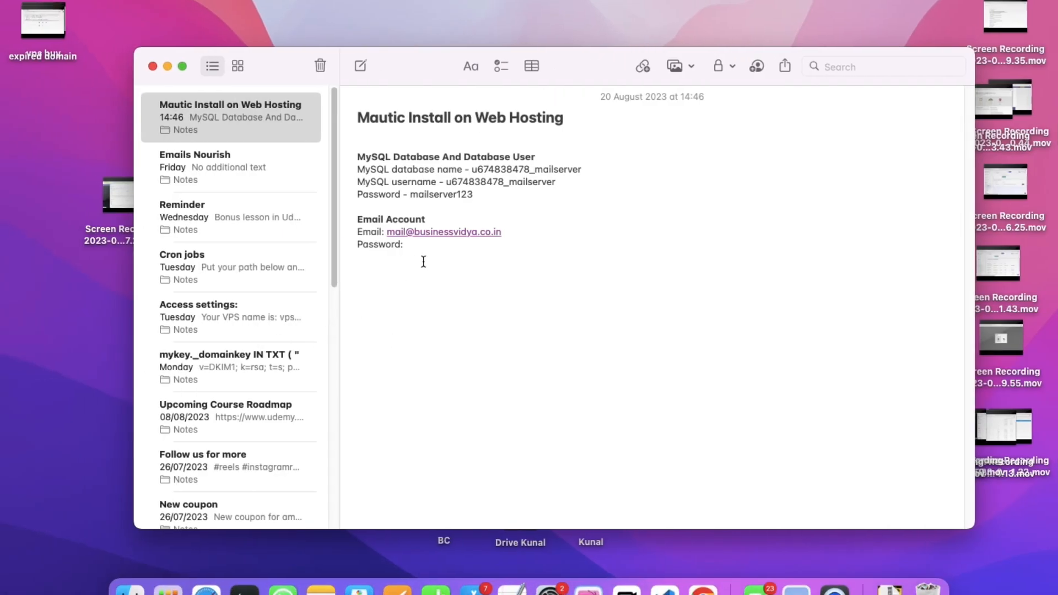
- Record the database password with two added symbols on the note's Password line, capitalising its first letter
{"action": "left_click_drag", "start_coordinate": [474, 194], "coordinate": [412, 194]}
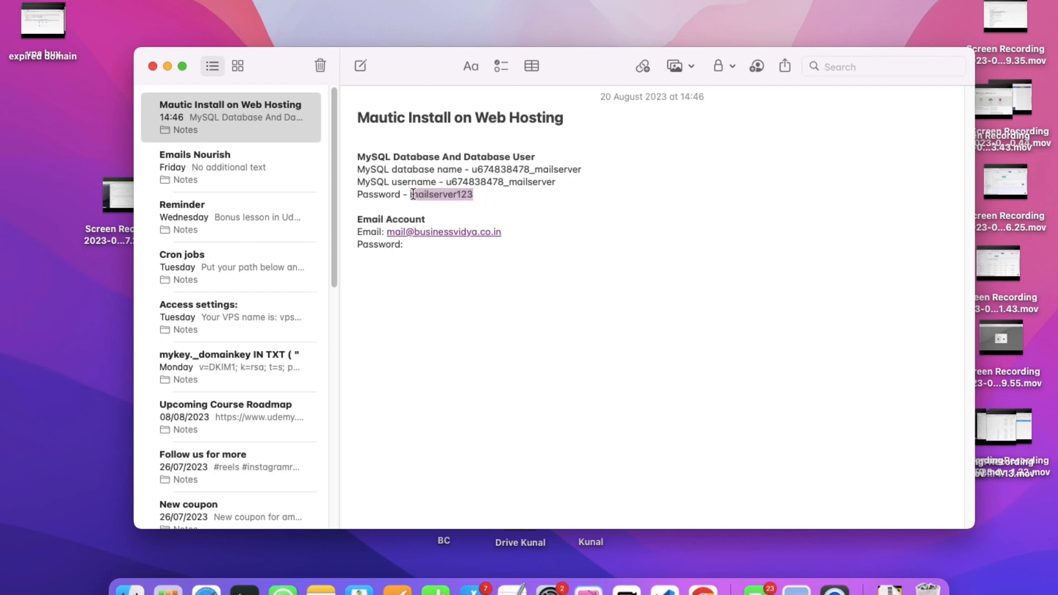
{"action": "left_click", "coordinate": [421, 250]}
{"action": "key", "text": "super+v"}
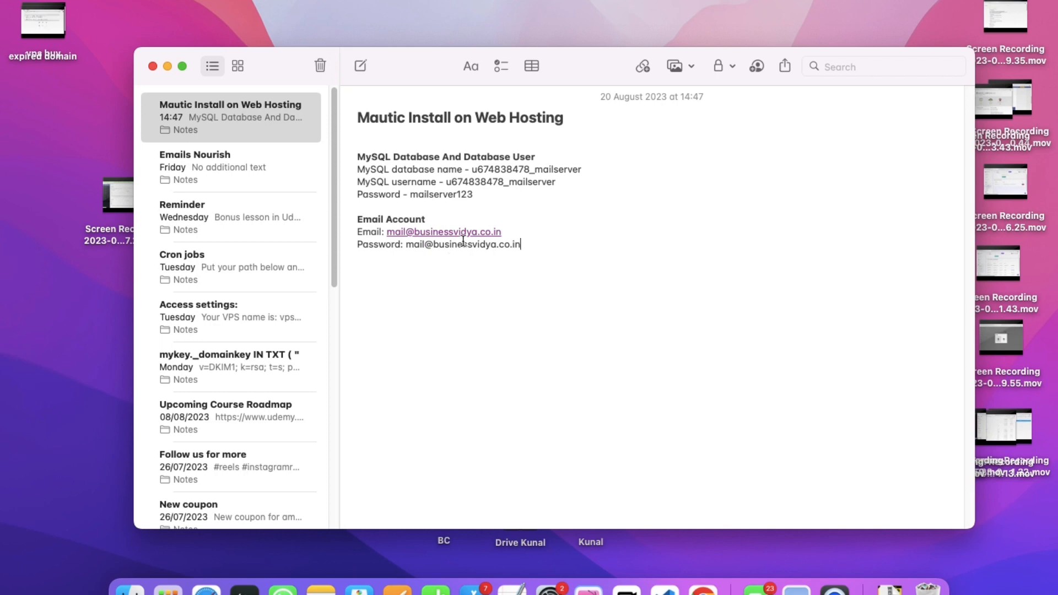
{"action": "key", "text": "super+z"}
{"action": "left_click_drag", "start_coordinate": [475, 194], "coordinate": [411, 194]}
{"action": "key", "text": "super+c"}
{"action": "left_click", "coordinate": [419, 249]}
{"action": "key", "text": "super+v"}
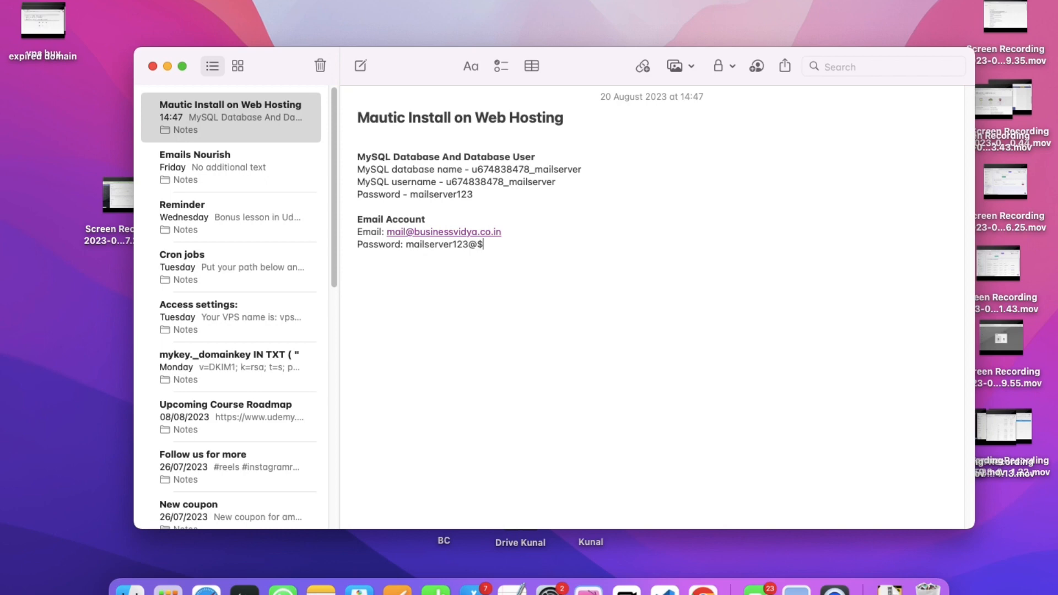
{"action": "left_click", "coordinate": [413, 255]}
{"action": "key", "text": "BackSpace"}
{"action": "type", "text": "M"}
- Reveal the Hostinger password and check that it matches the one recorded in the note
{"action": "key", "text": "ctrl+Right"}
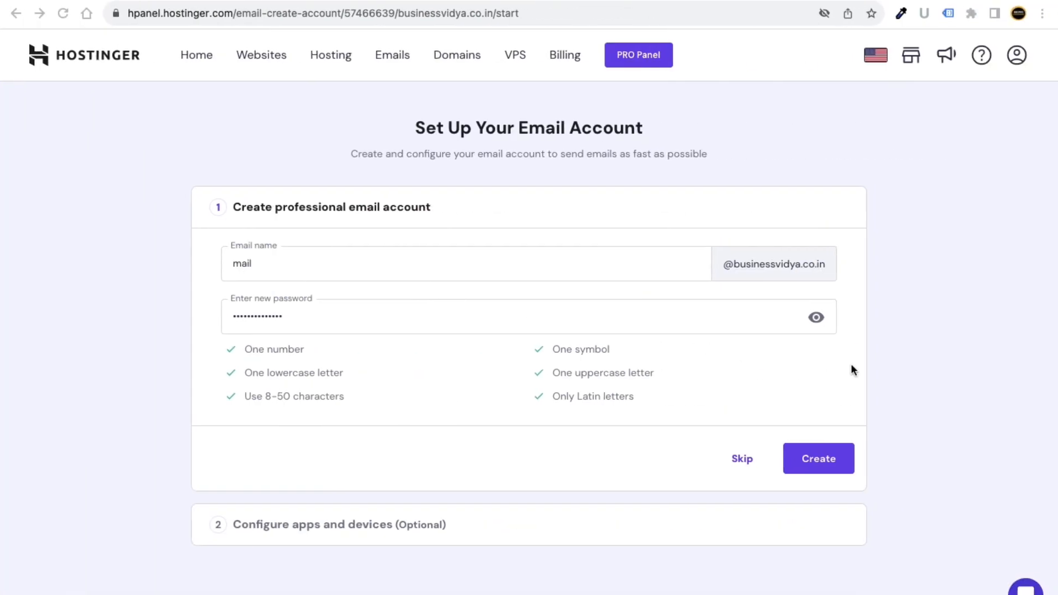
{"action": "left_click", "coordinate": [814, 318]}
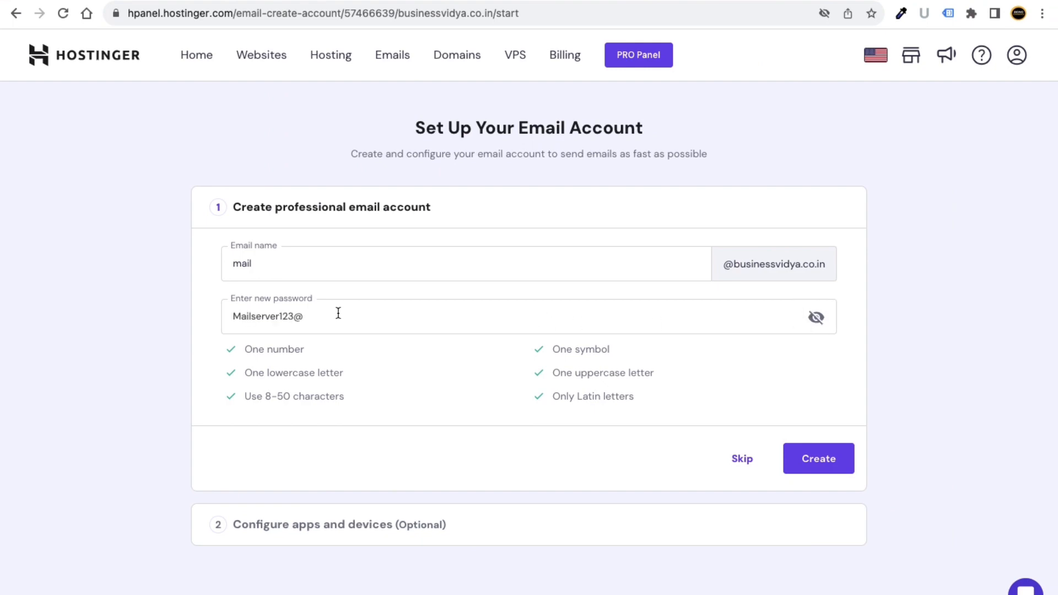
{"action": "key", "text": "ctrl+Left"}
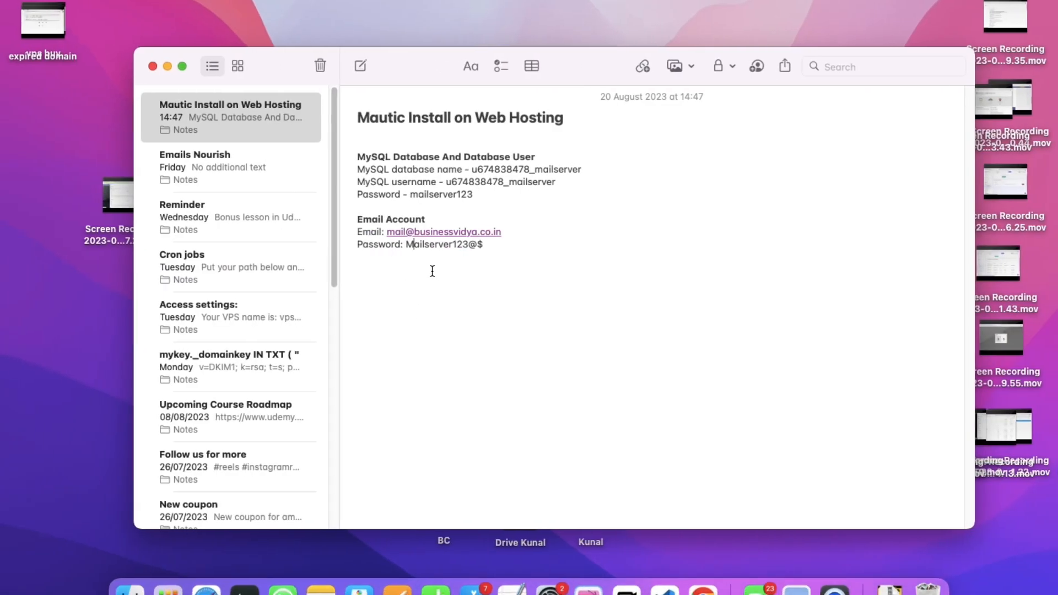
{"action": "key", "text": "ctrl+Right"}
{"action": "left_click_drag", "start_coordinate": [334, 319], "coordinate": [217, 313]}
{"action": "key", "text": "ctrl+Left"}
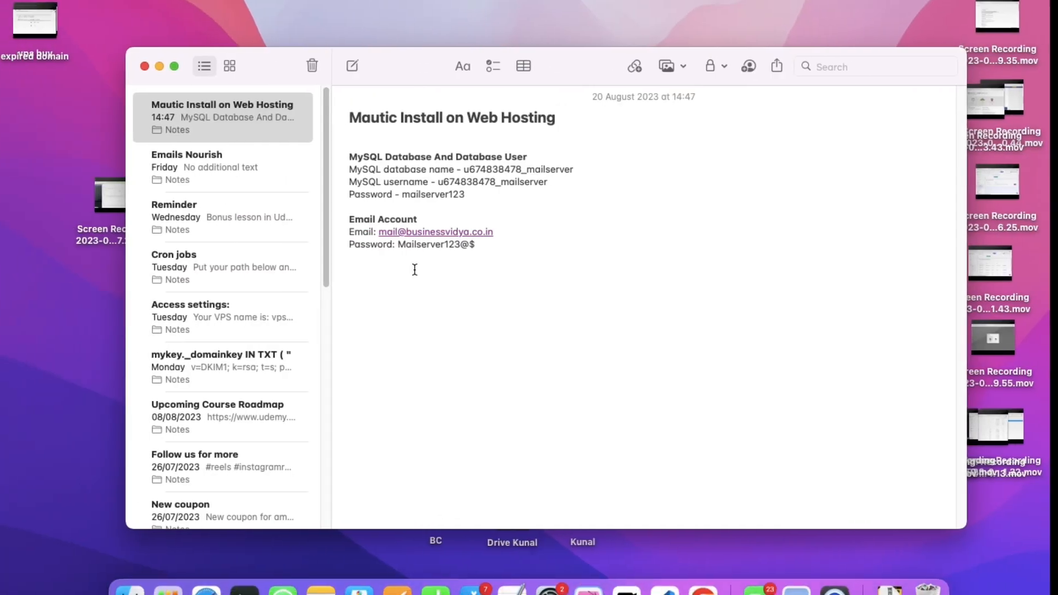
{"action": "left_click_drag", "start_coordinate": [494, 247], "coordinate": [407, 246]}
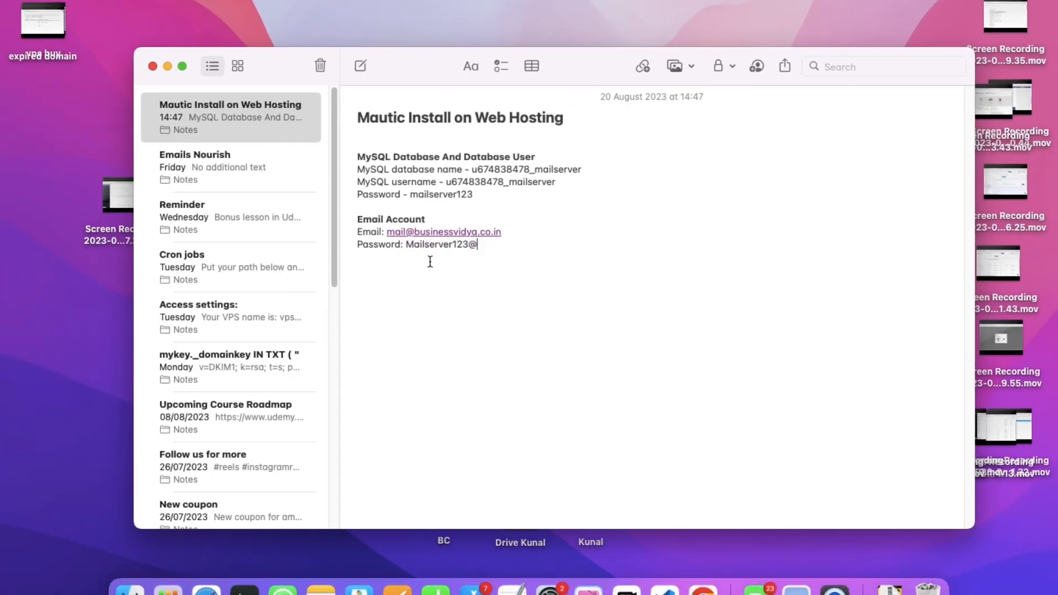
{"action": "key", "text": "ctrl+Right"}
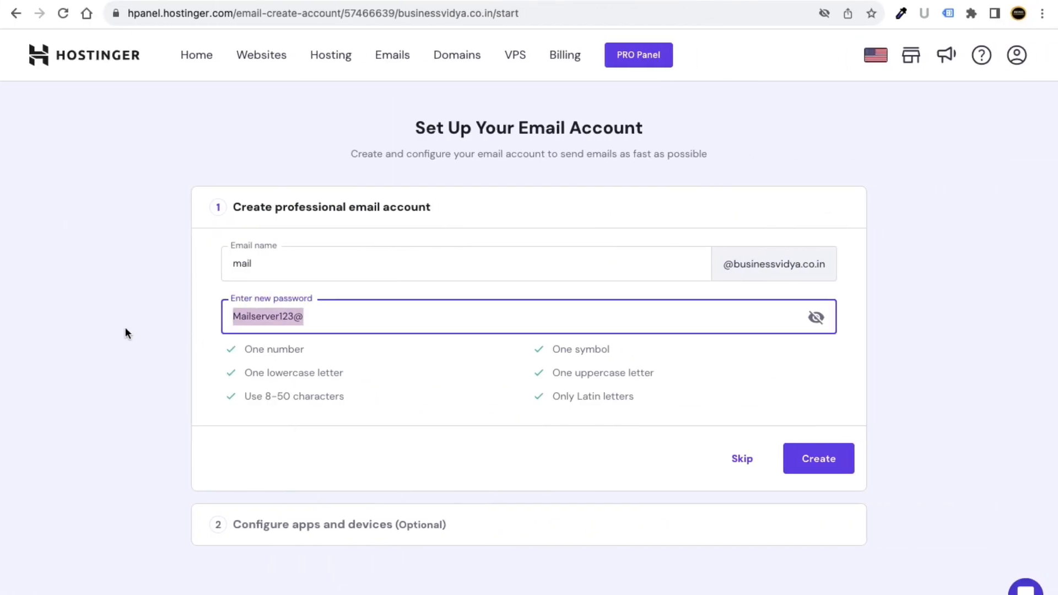
{"action": "left_click", "coordinate": [368, 343]}
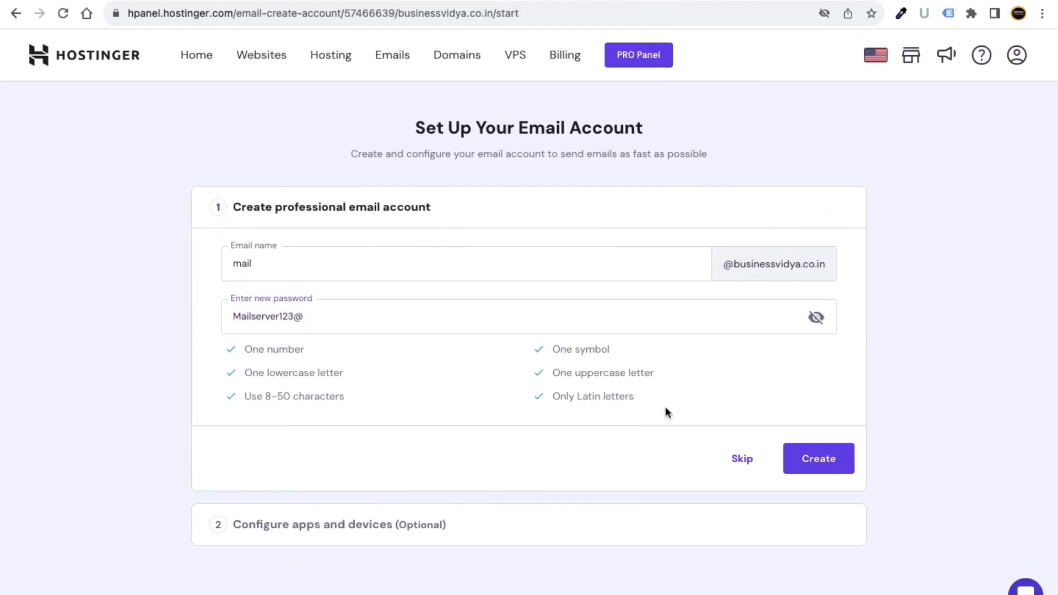
- Create the mail account, pick Other to view IMAP/POP/SMTP settings, and mark client setup complete
{"action": "left_click", "coordinate": [843, 464]}
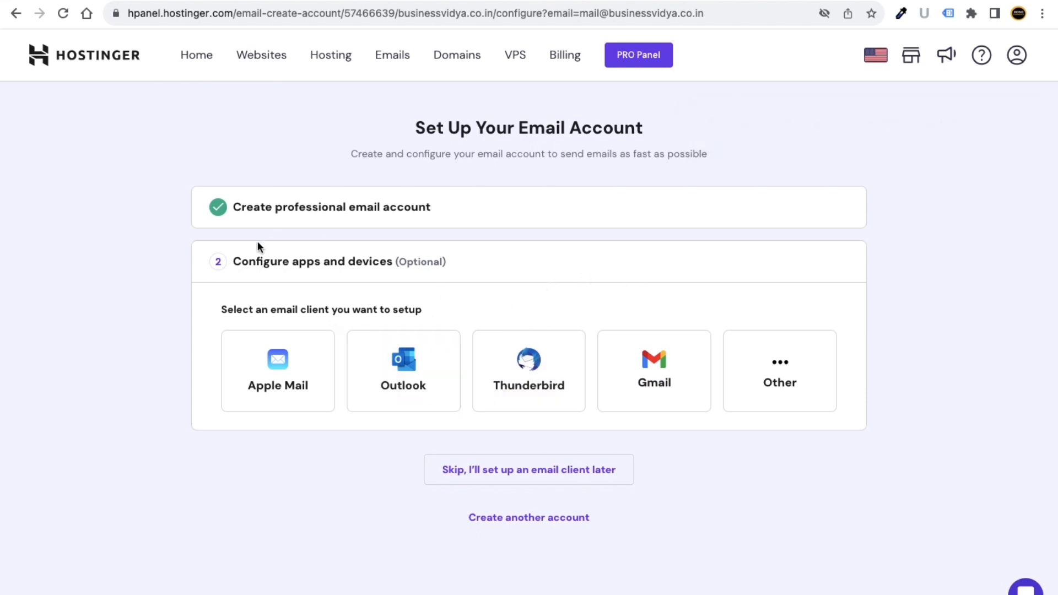
{"action": "left_click", "coordinate": [287, 208]}
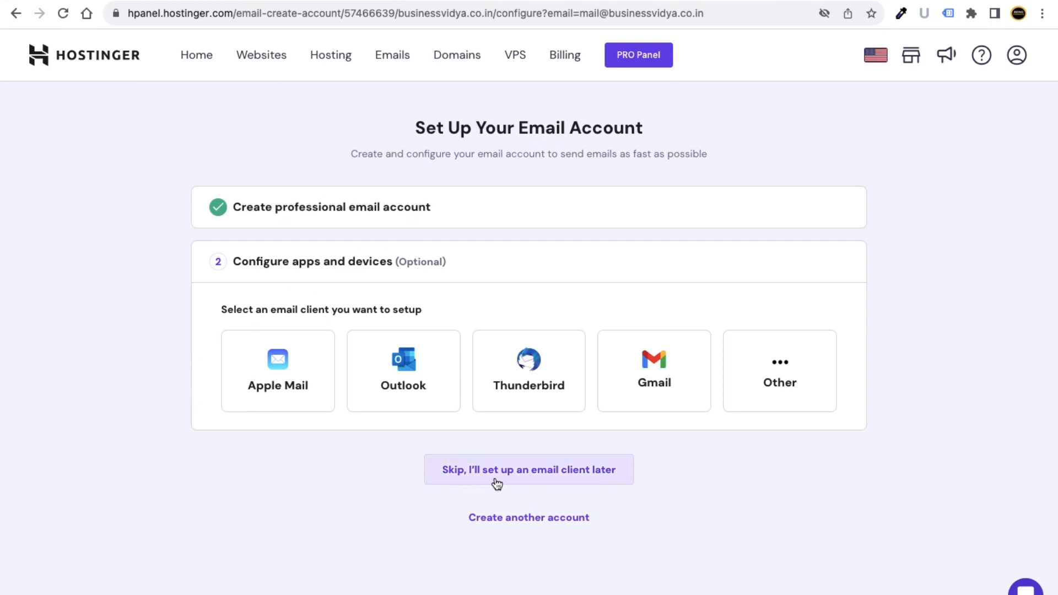
{"action": "left_click", "coordinate": [791, 373]}
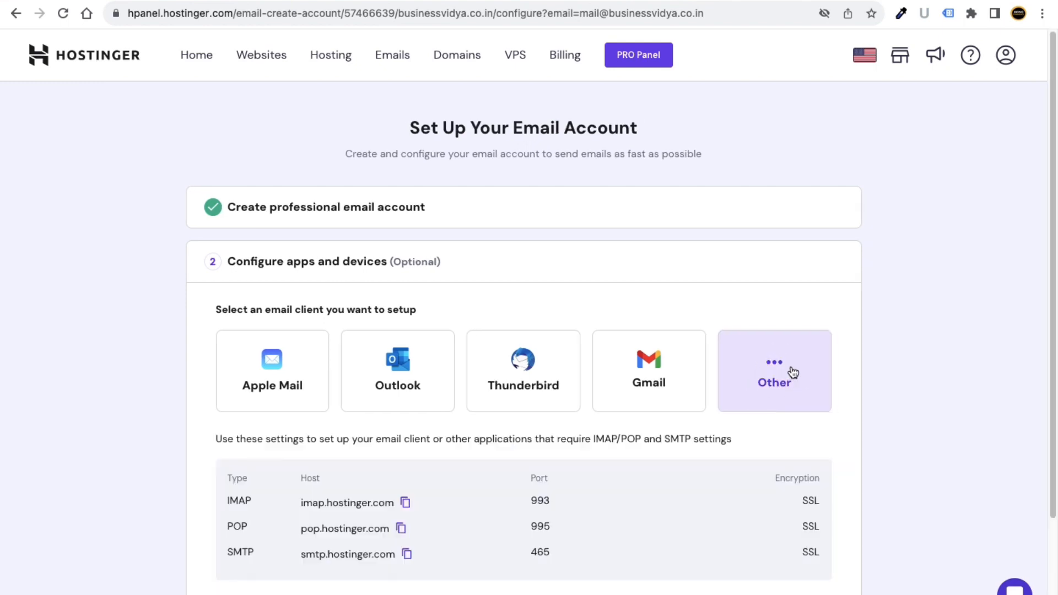
{"action": "scroll", "coordinate": [546, 432], "scroll_direction": "down", "scroll_amount": 2}
{"action": "scroll", "coordinate": [633, 428], "scroll_direction": "down", "scroll_amount": 2}
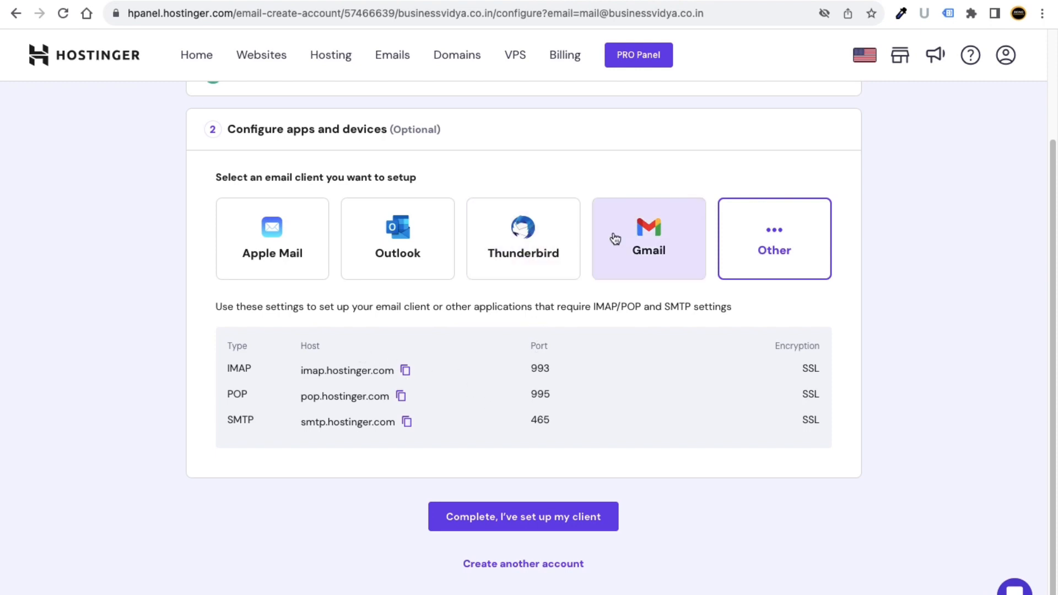
{"action": "scroll", "coordinate": [468, 298], "scroll_direction": "up", "scroll_amount": 3}
{"action": "scroll", "coordinate": [414, 310], "scroll_direction": "down", "scroll_amount": 2}
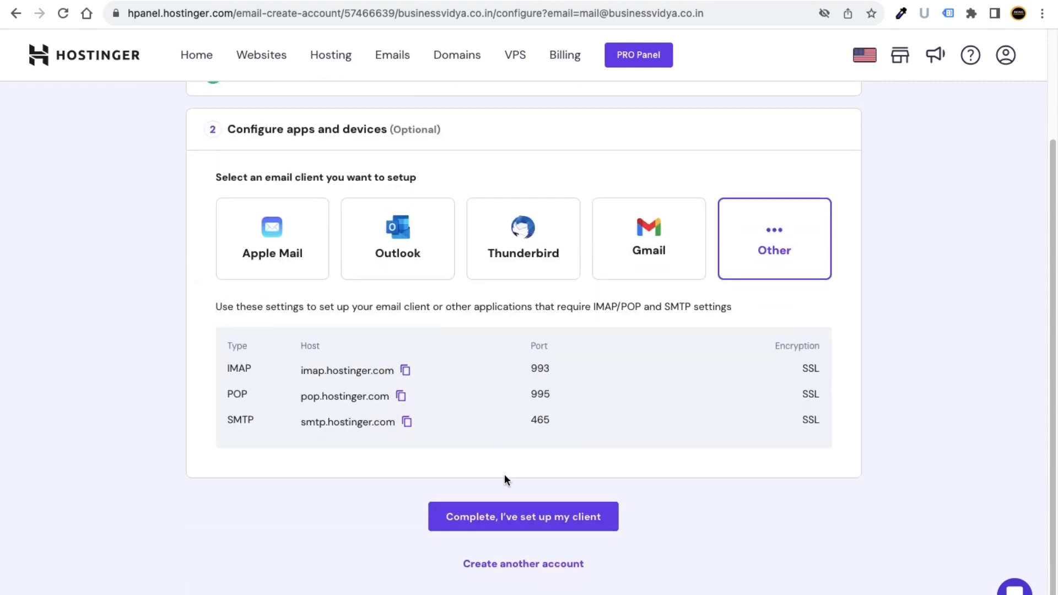
{"action": "left_click", "coordinate": [483, 517]}
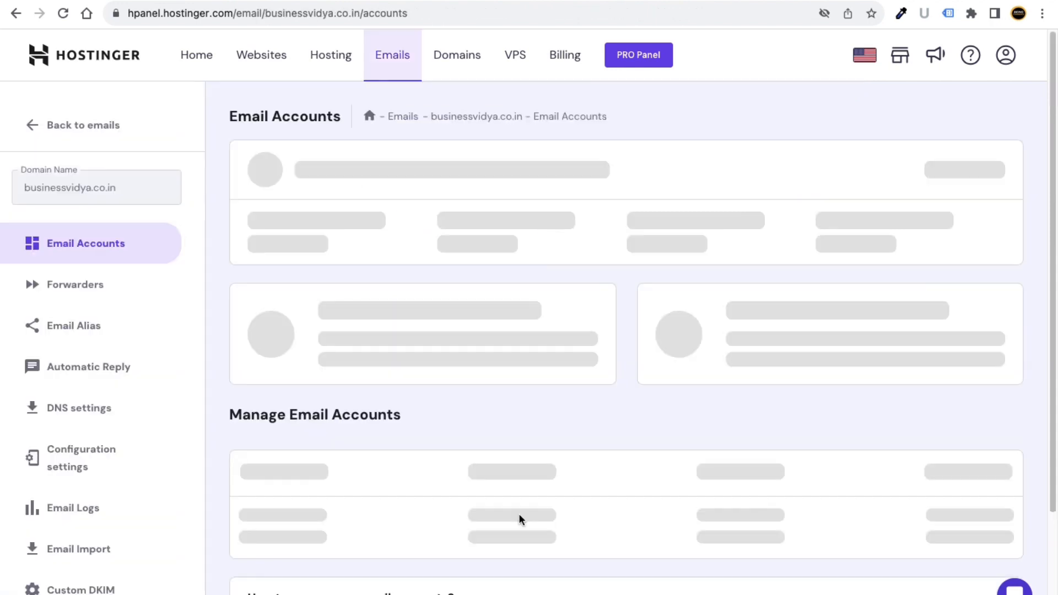
- Check the new account's actions menu, then go to the Custom DKIM page
{"action": "scroll", "coordinate": [457, 372], "scroll_direction": "down", "scroll_amount": 3}
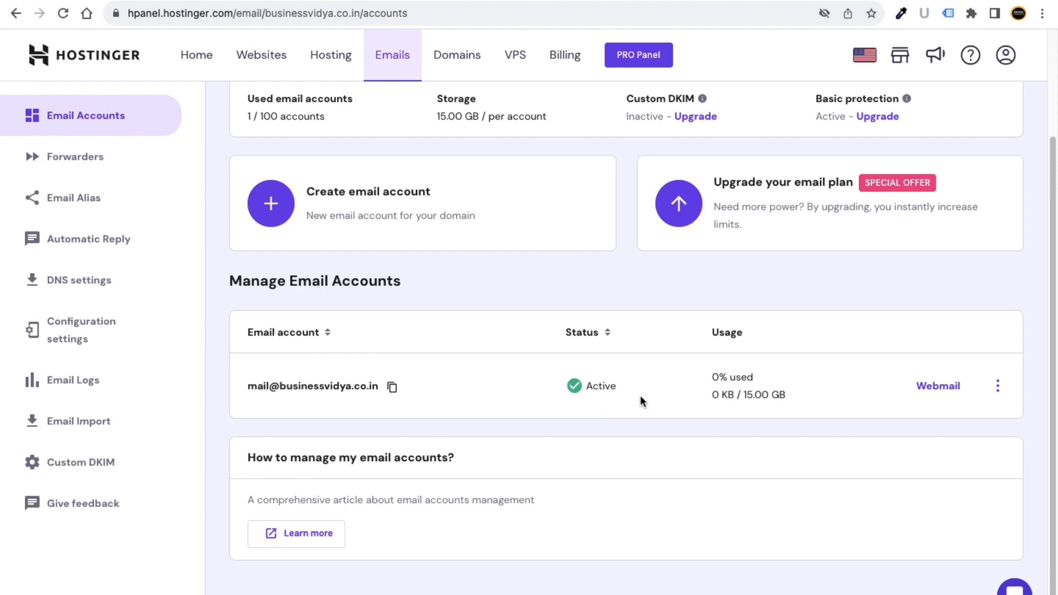
{"action": "left_click", "coordinate": [999, 388]}
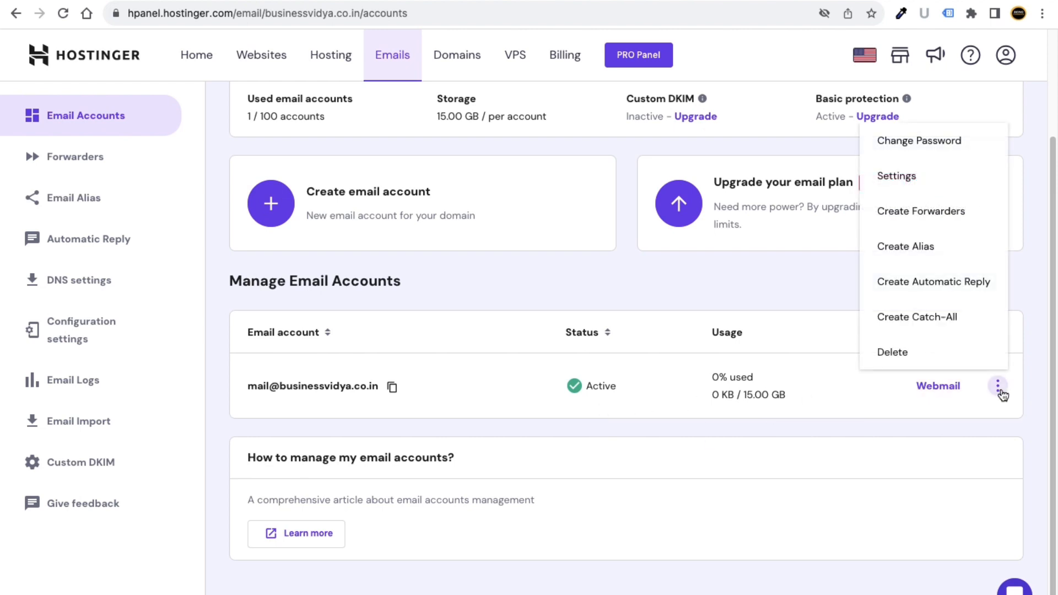
{"action": "left_click", "coordinate": [1000, 393]}
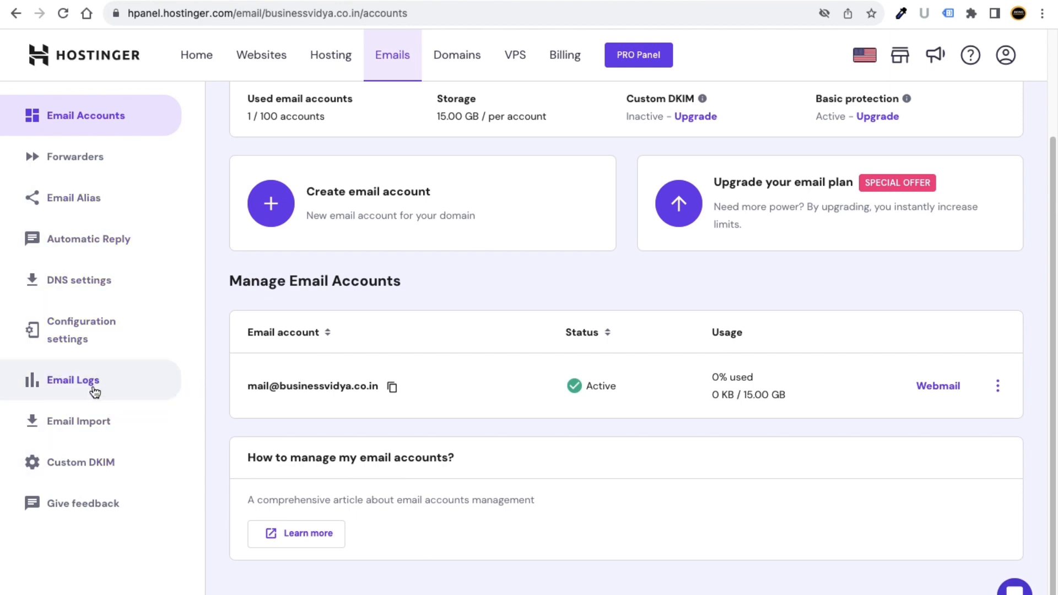
{"action": "left_click", "coordinate": [101, 468]}
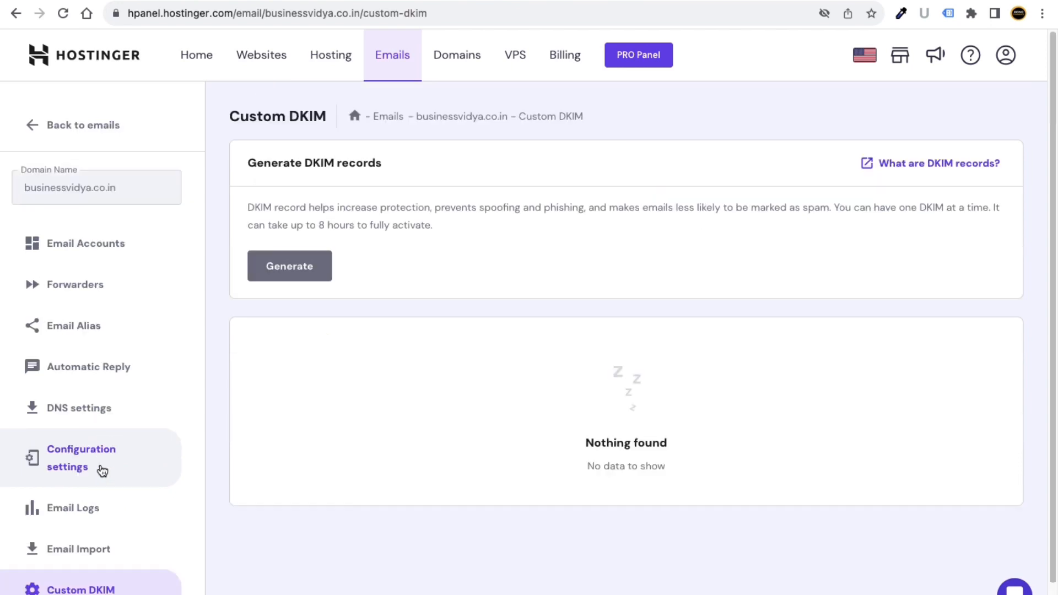
- Open email DNS settings and expand DKIM to show the three missing hostingermail CNAME records
{"action": "scroll", "coordinate": [306, 375], "scroll_direction": "down", "scroll_amount": 2}
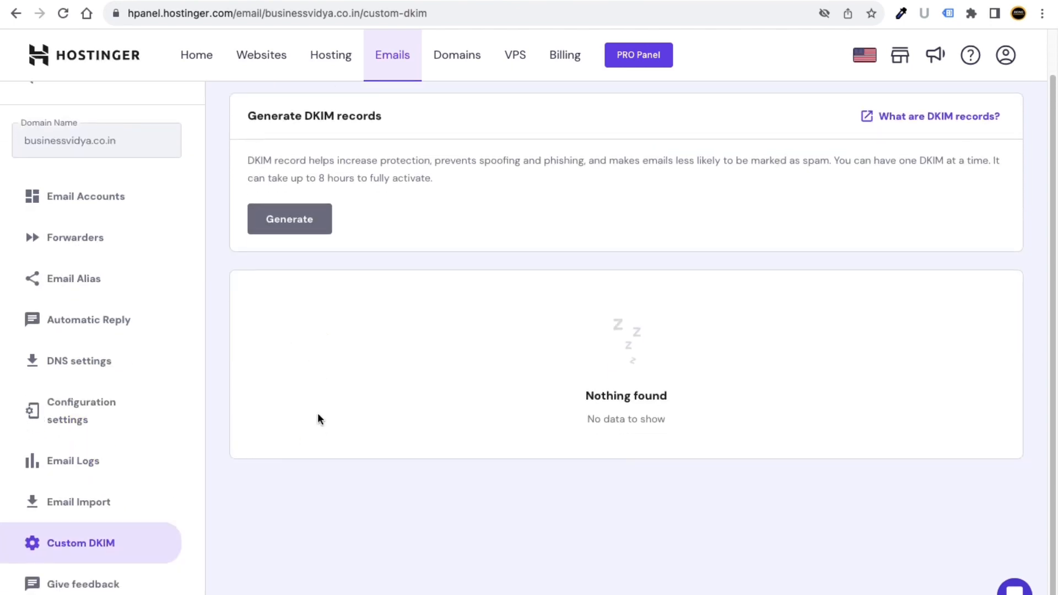
{"action": "left_click", "coordinate": [87, 358]}
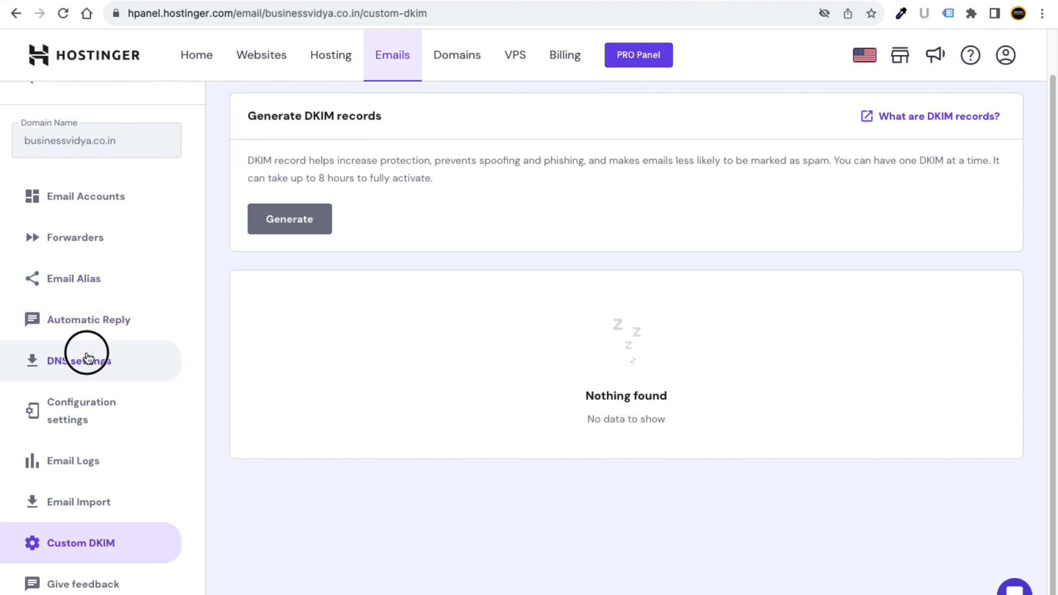
{"action": "scroll", "coordinate": [489, 384], "scroll_direction": "down", "scroll_amount": 3}
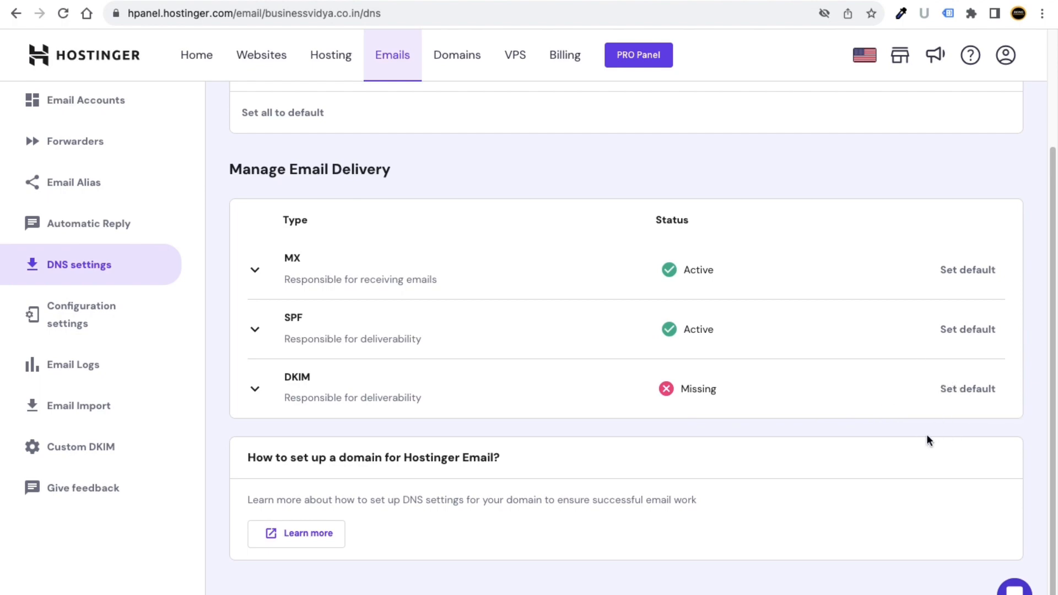
{"action": "left_click", "coordinate": [254, 388]}
{"action": "scroll", "coordinate": [342, 386], "scroll_direction": "down", "scroll_amount": 4}
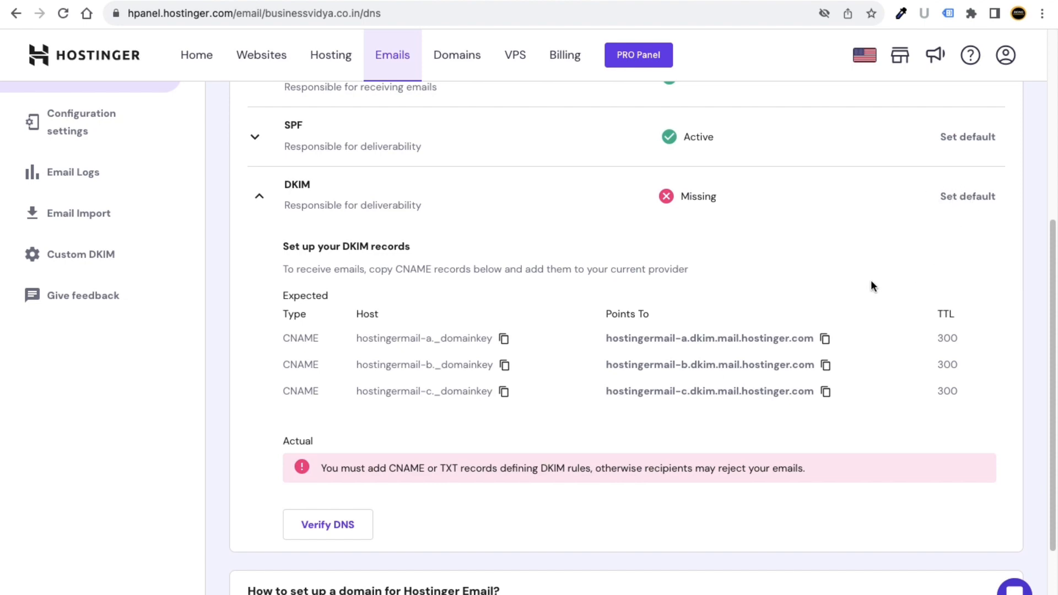
- Open Cloudflare's DNS Records page and start a new CNAME record
{"action": "key", "text": "ctrl+Right"}
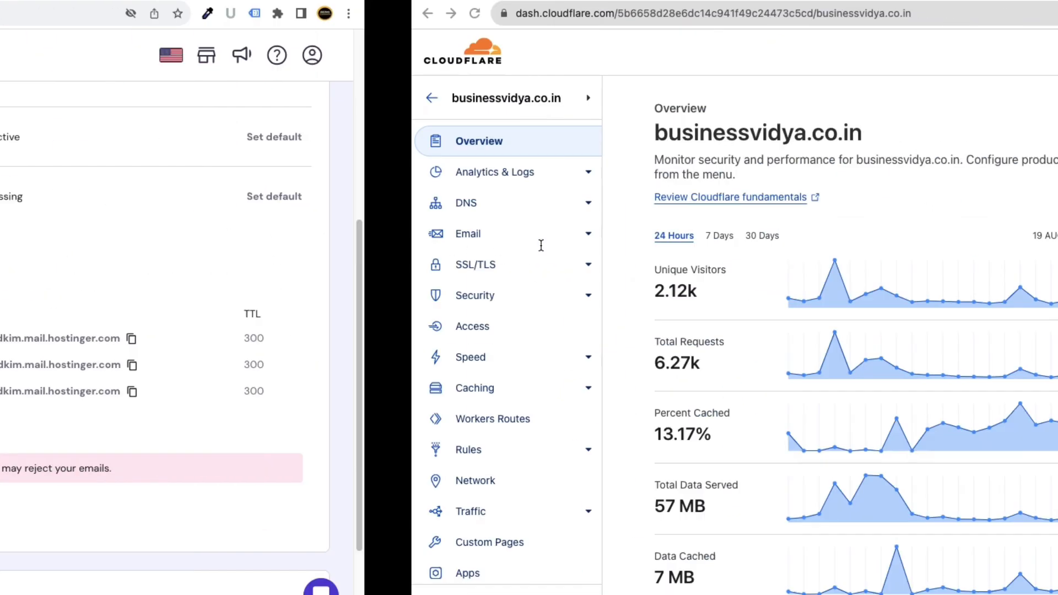
{"action": "left_click", "coordinate": [175, 204]}
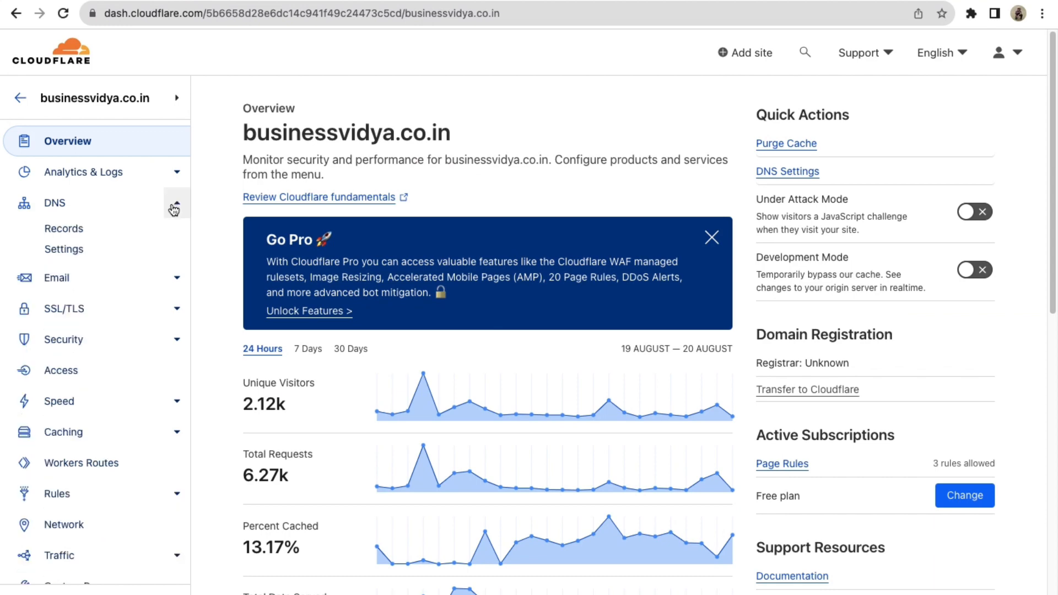
{"action": "left_click", "coordinate": [116, 228]}
{"action": "key", "text": "ctrl+Left"}
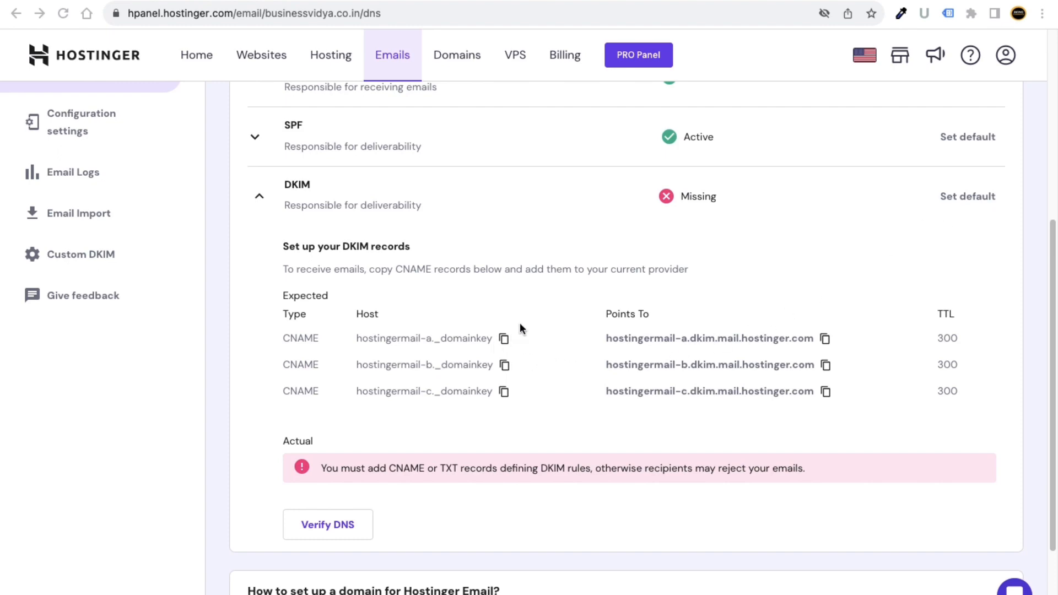
{"action": "key", "text": "ctrl+Right"}
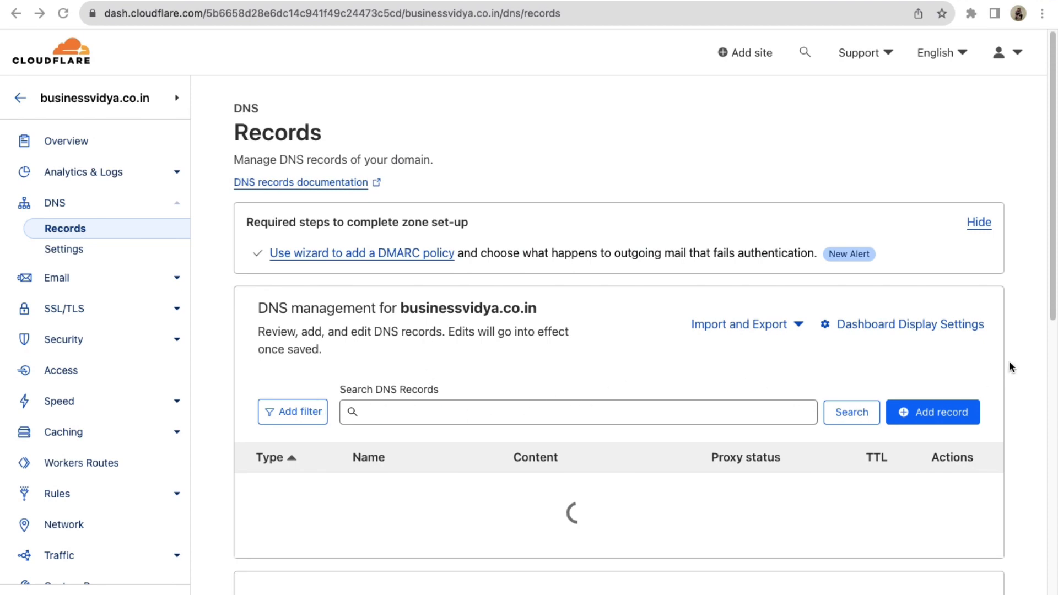
{"action": "left_click", "coordinate": [915, 415]}
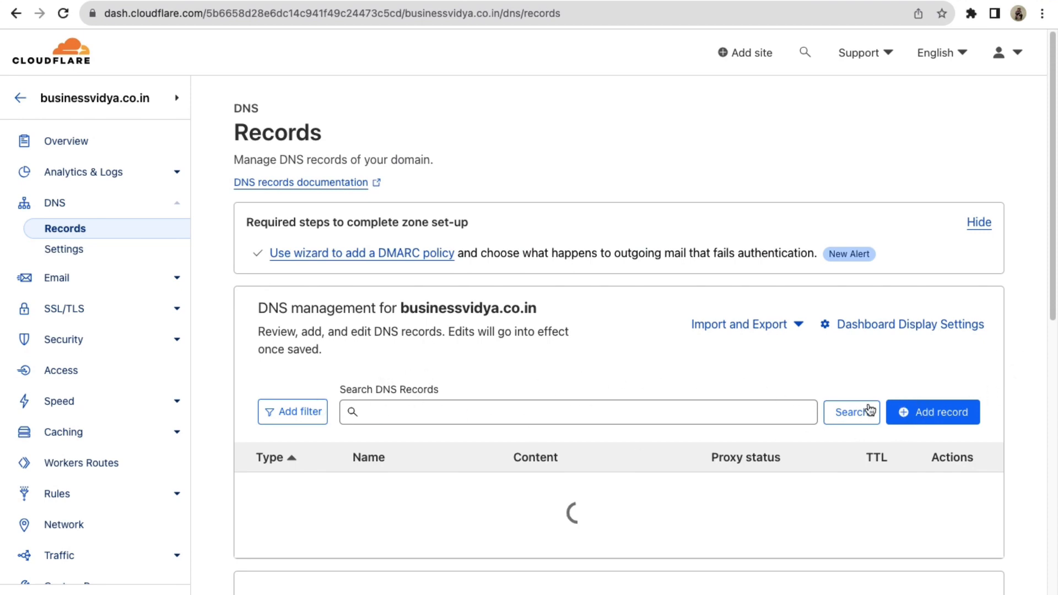
{"action": "left_click", "coordinate": [915, 413]}
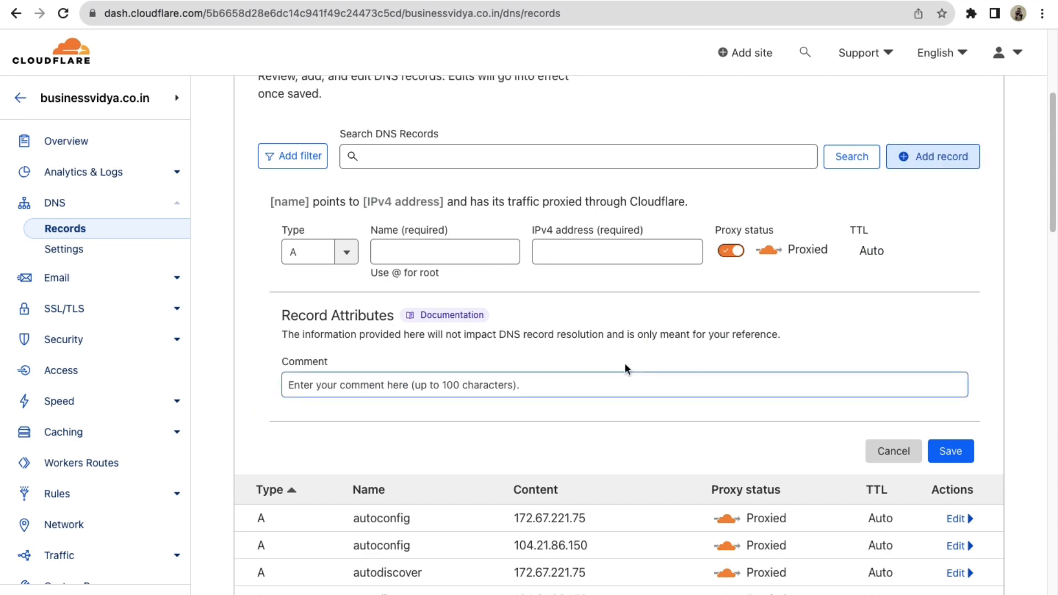
{"action": "left_click", "coordinate": [344, 251]}
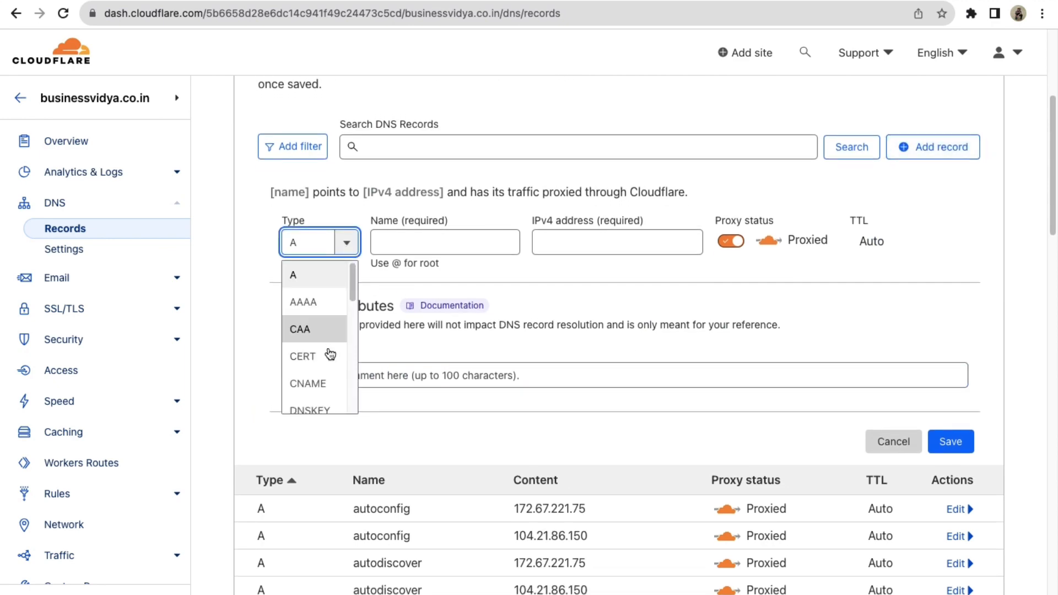
{"action": "left_click", "coordinate": [319, 383]}
- Save the record with name hostingermail-a._domainkey and target hostingermail-a.dkim.mail.hostinger.com
{"action": "key", "text": "ctrl+Left"}
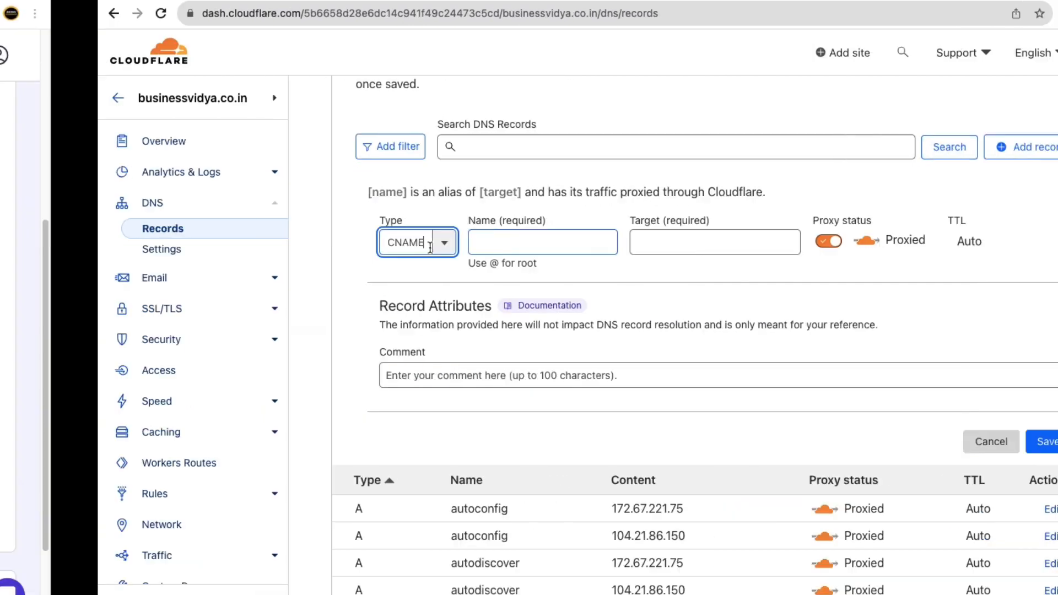
{"action": "left_click", "coordinate": [505, 340]}
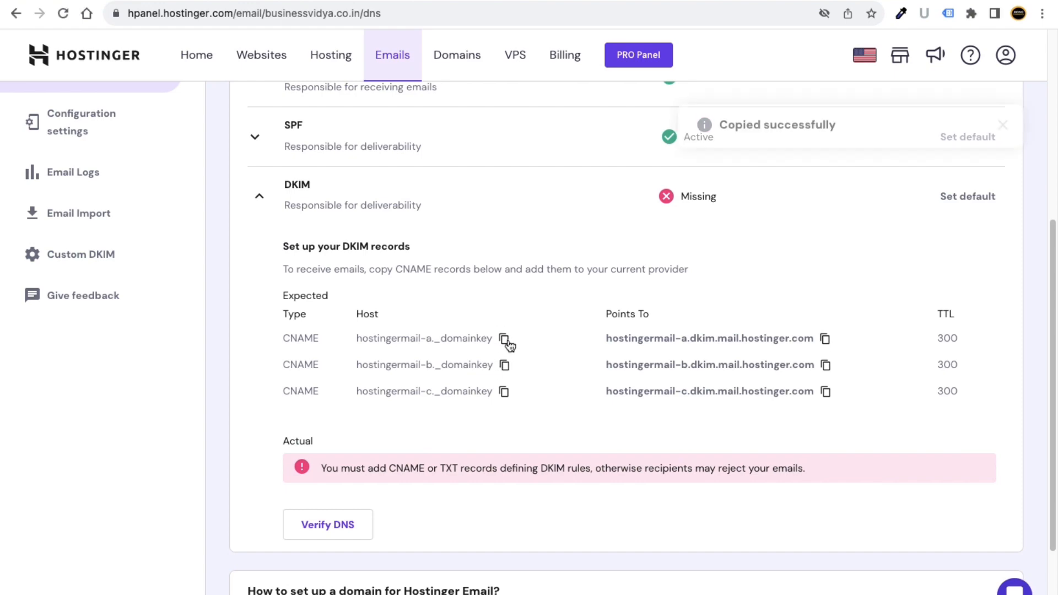
{"action": "key", "text": "ctrl+Right"}
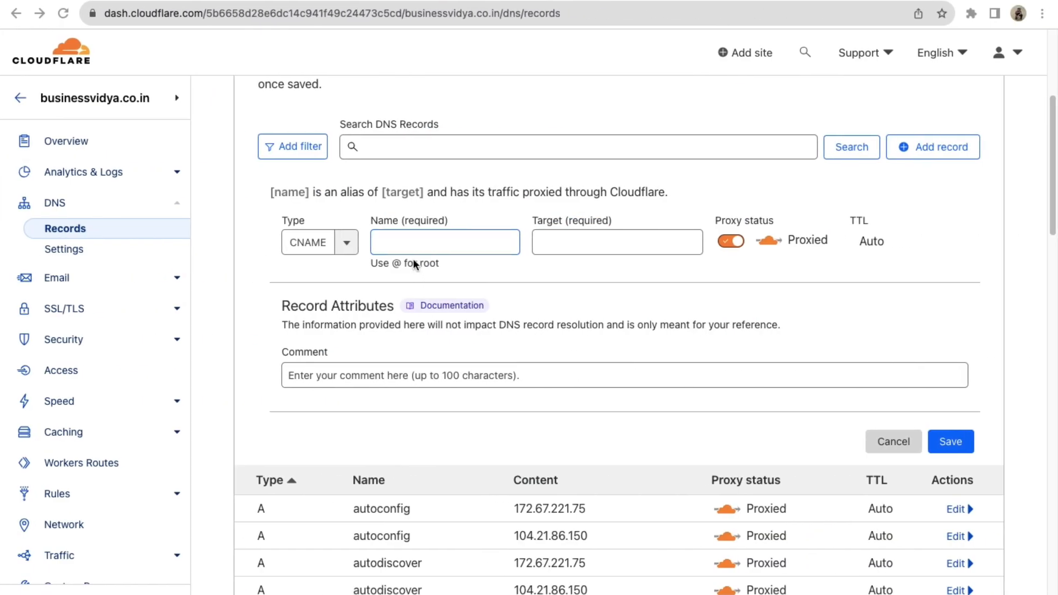
{"action": "left_click", "coordinate": [410, 243]}
{"action": "key", "text": "super+v"}
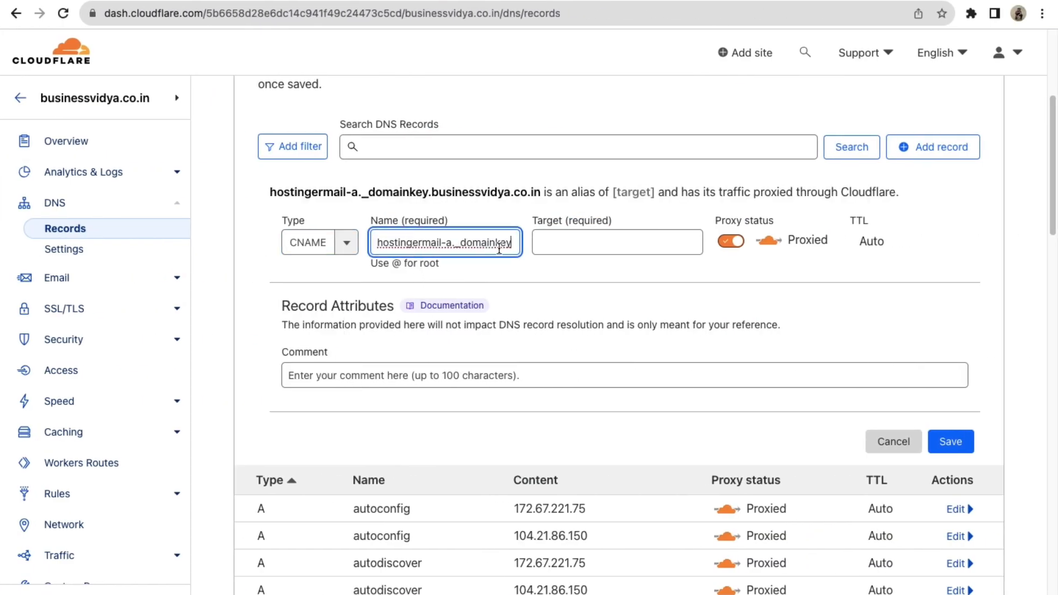
{"action": "left_click", "coordinate": [578, 248]}
{"action": "key", "text": "ctrl+Left"}
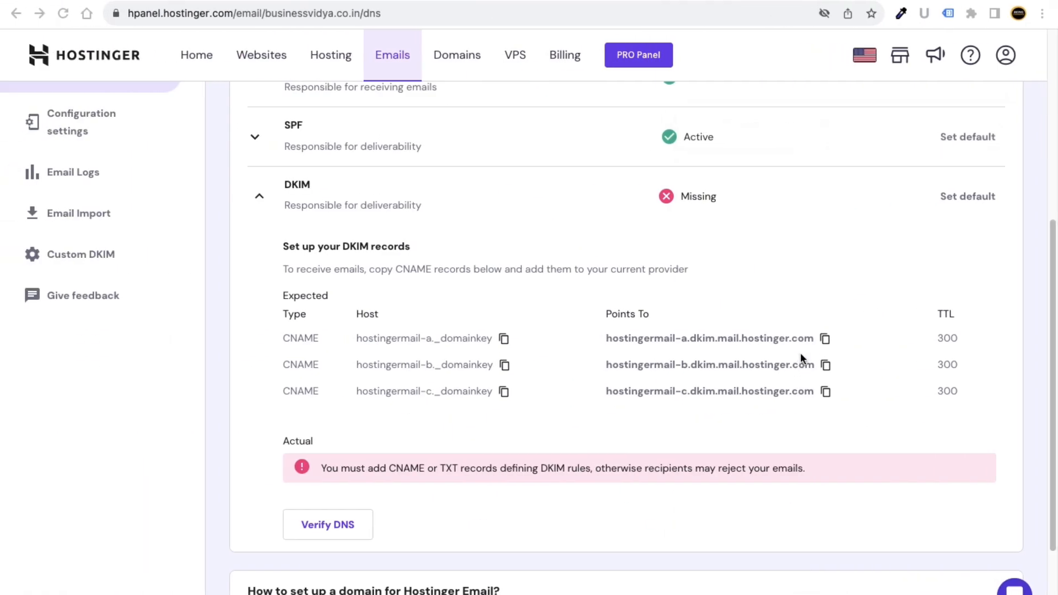
{"action": "left_click", "coordinate": [825, 339]}
{"action": "key", "text": "ctrl+Right"}
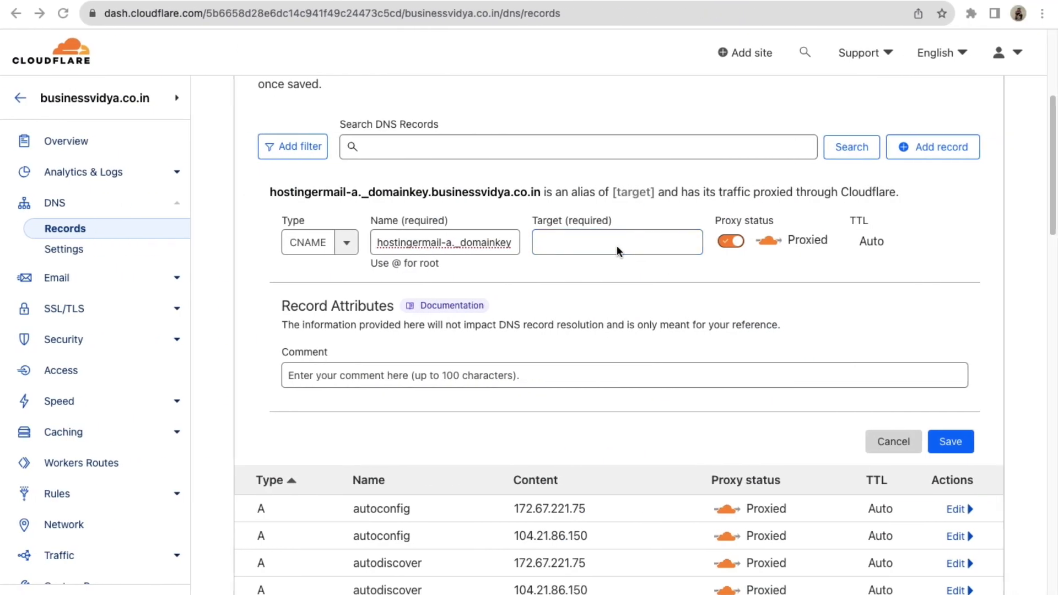
{"action": "left_click", "coordinate": [613, 245]}
{"action": "key", "text": "ctrl+v"}
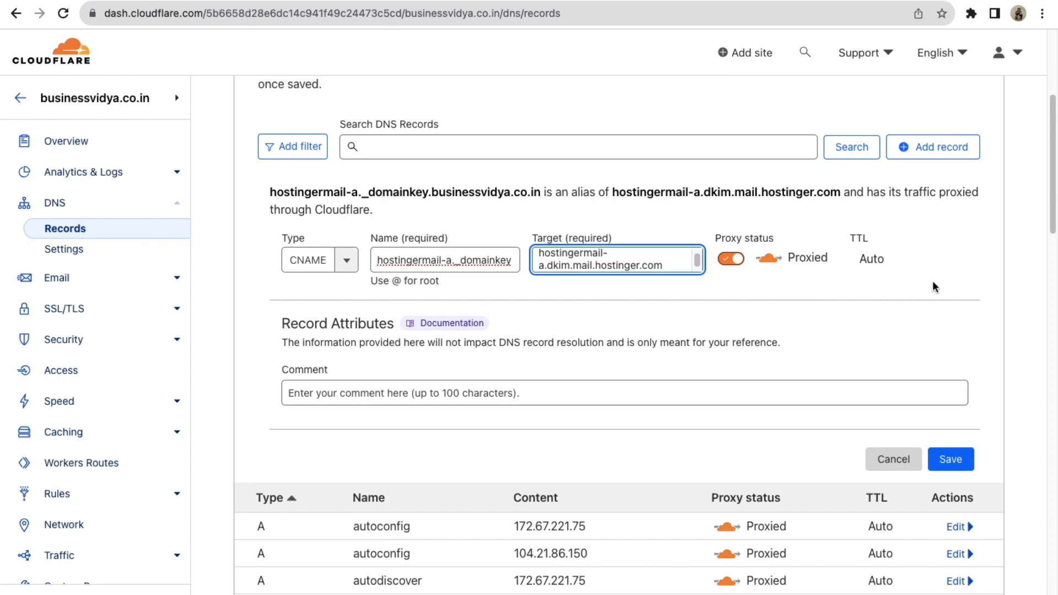
{"action": "left_click", "coordinate": [1012, 273]}
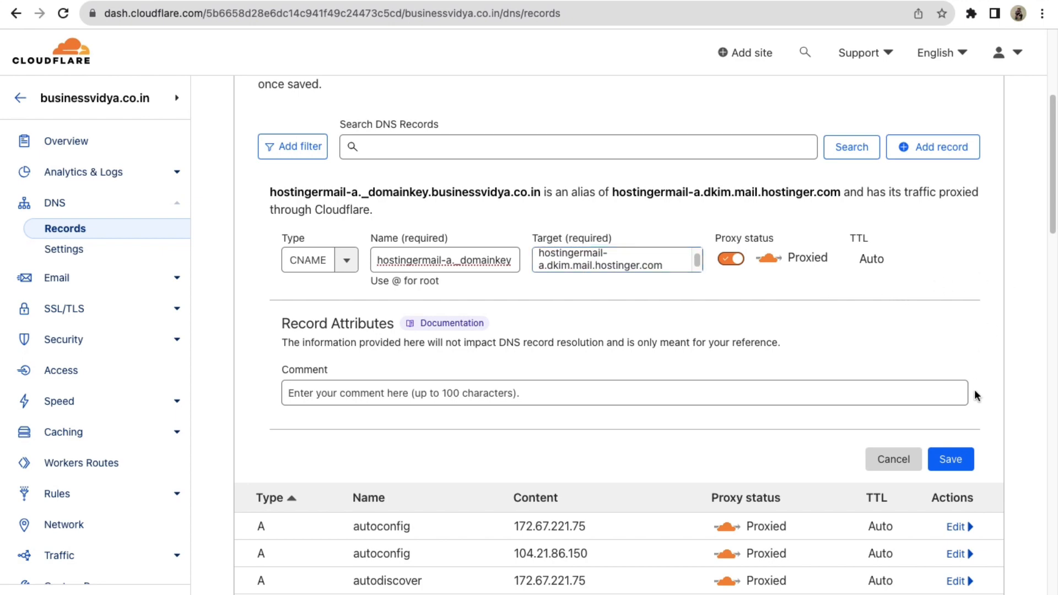
{"action": "left_click", "coordinate": [956, 461]}
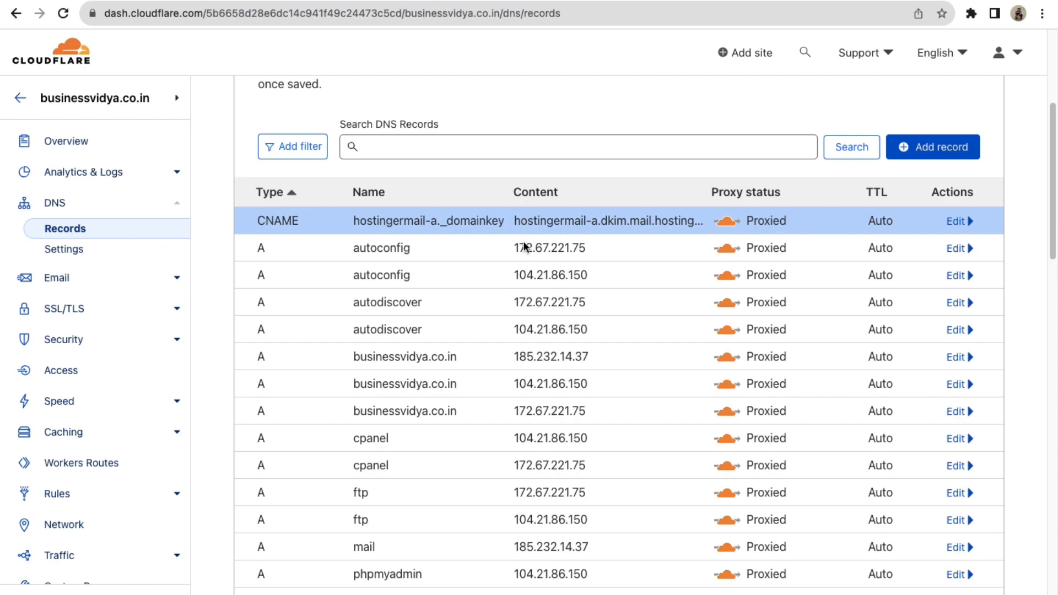
{"action": "key", "text": "ctrl+Left"}
{"action": "scroll", "coordinate": [273, 415], "scroll_direction": "down", "scroll_amount": 1}
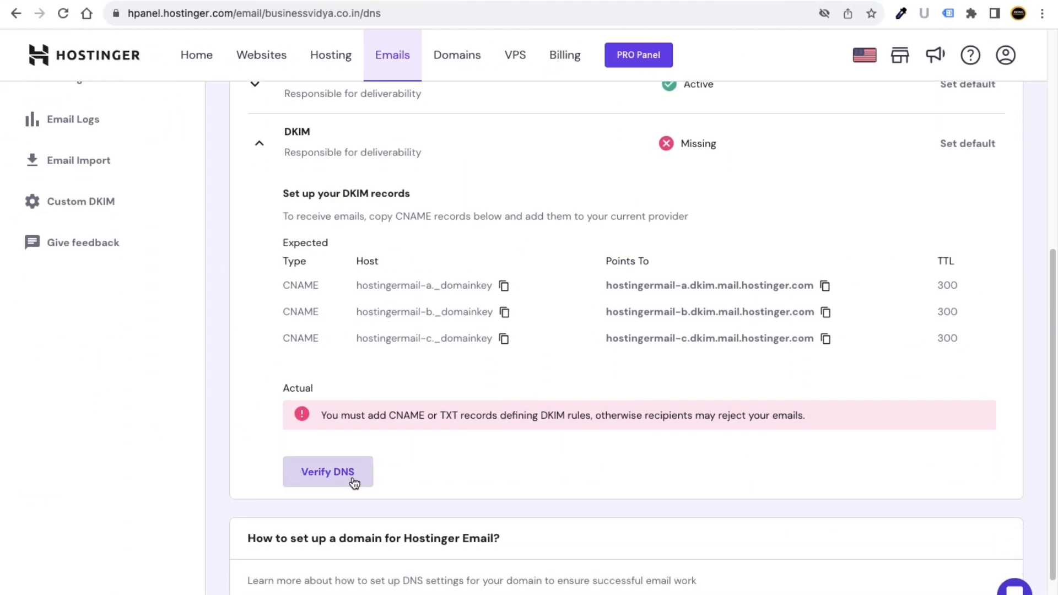
{"action": "left_click", "coordinate": [356, 475]}
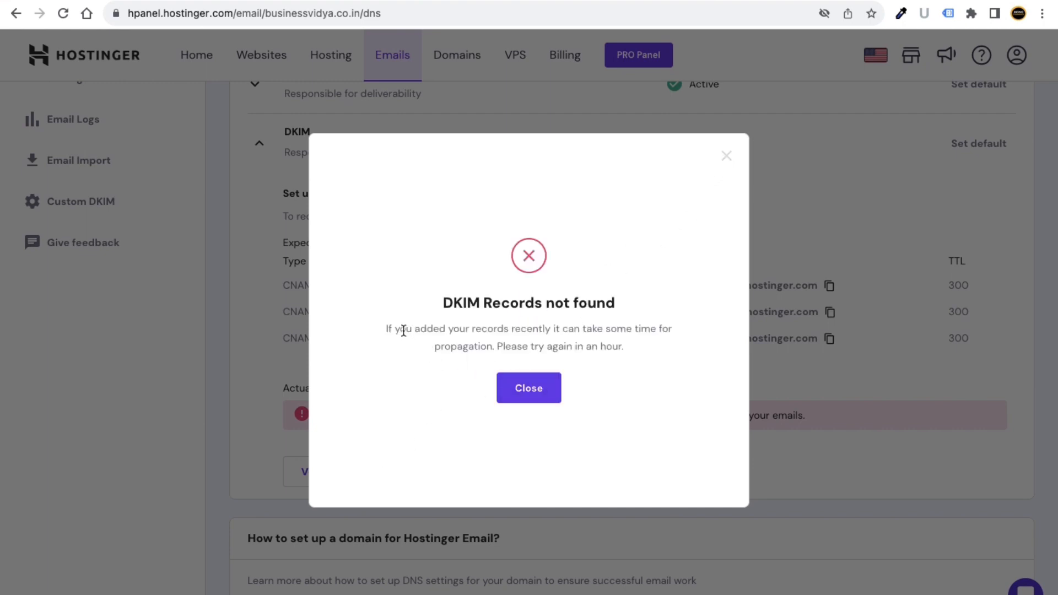
{"action": "left_click_drag", "start_coordinate": [385, 329], "coordinate": [646, 352]}
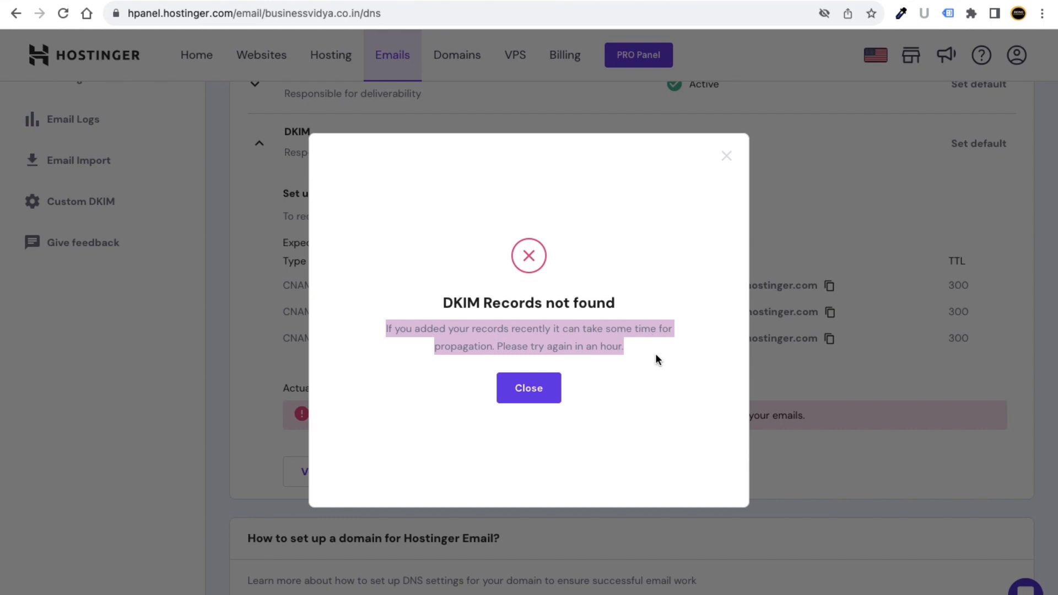
{"action": "left_click", "coordinate": [727, 156]}
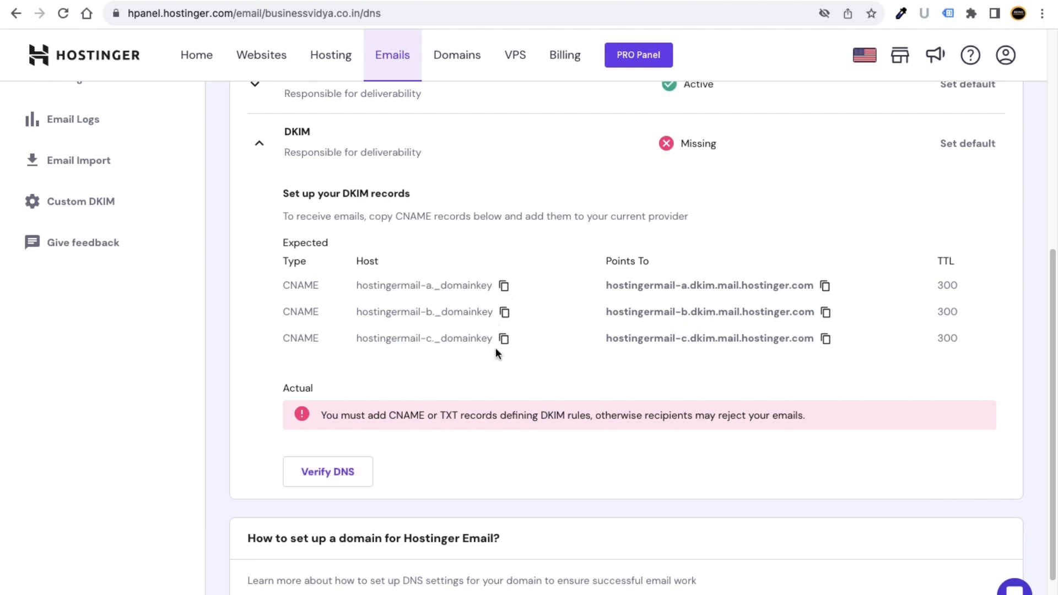
- Add the CNAME hostingermail-b._domainkey pointing to hostingermail-b.dkim.mail.hostinger.com
{"action": "left_click", "coordinate": [504, 313]}
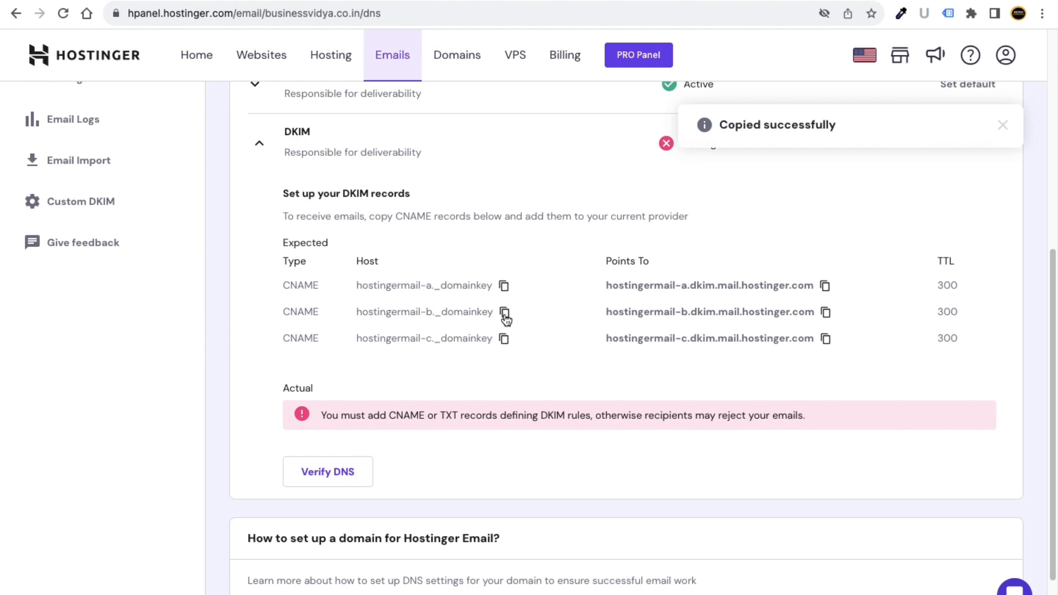
{"action": "key", "text": "ctrl+Right"}
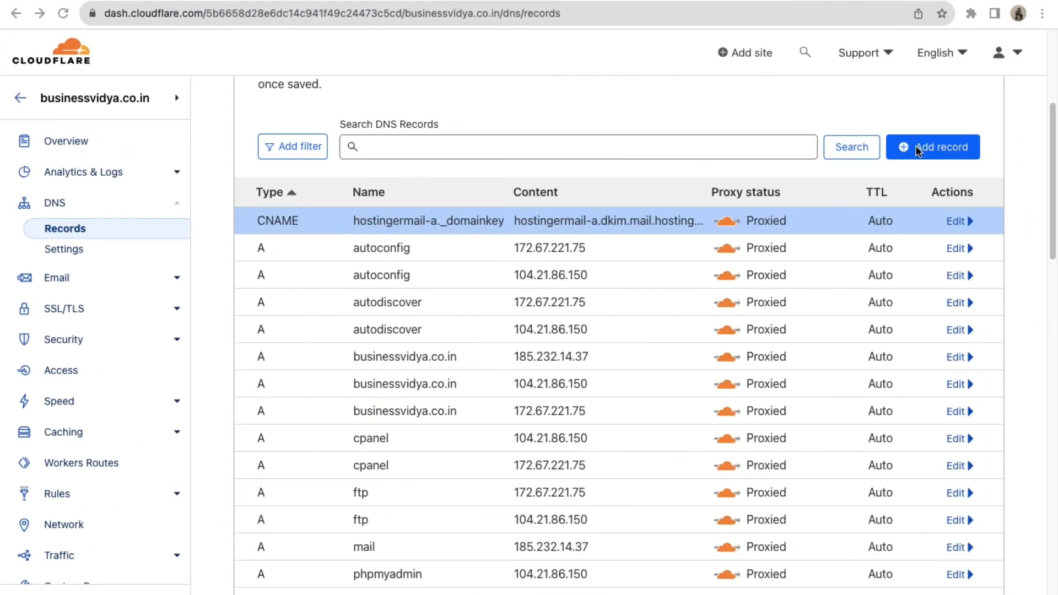
{"action": "left_click", "coordinate": [918, 151]}
{"action": "left_click", "coordinate": [345, 244]}
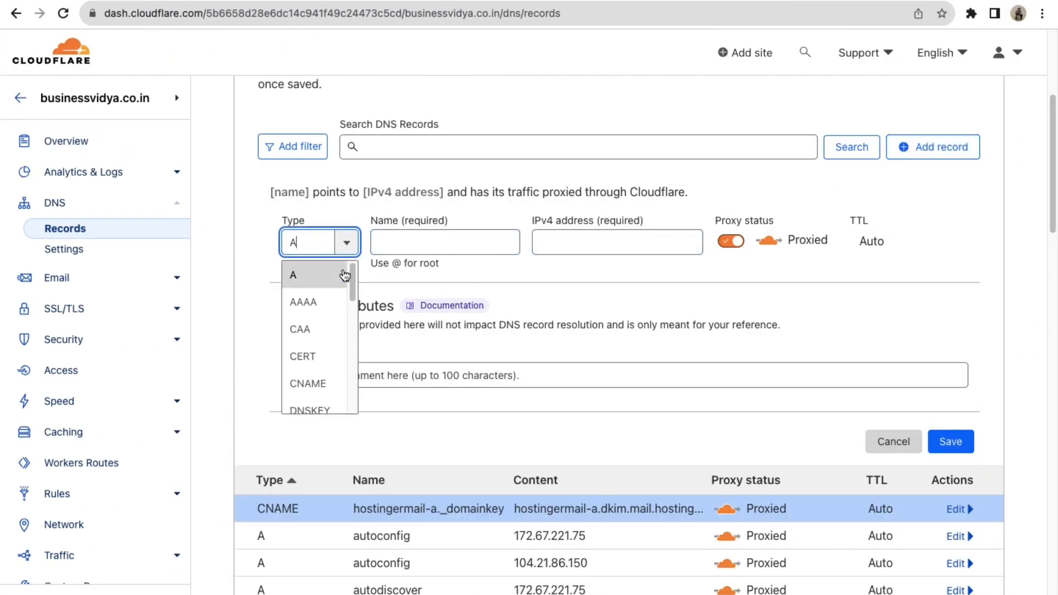
{"action": "left_click", "coordinate": [319, 383]}
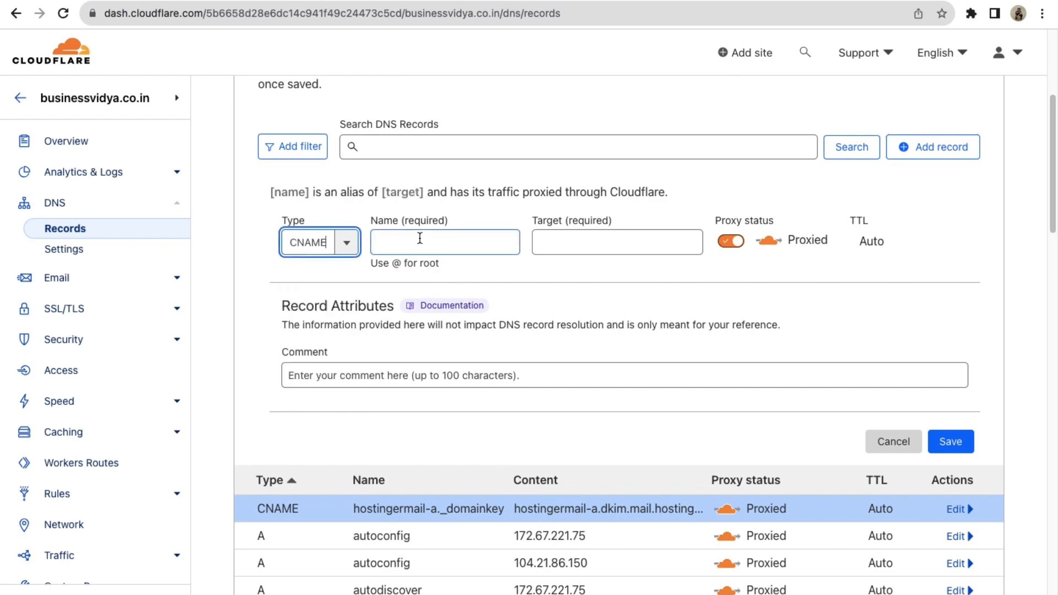
{"action": "left_click", "coordinate": [420, 238]}
{"action": "key", "text": "super+v"}
{"action": "left_click", "coordinate": [562, 241]}
{"action": "key", "text": "ctrl+Left"}
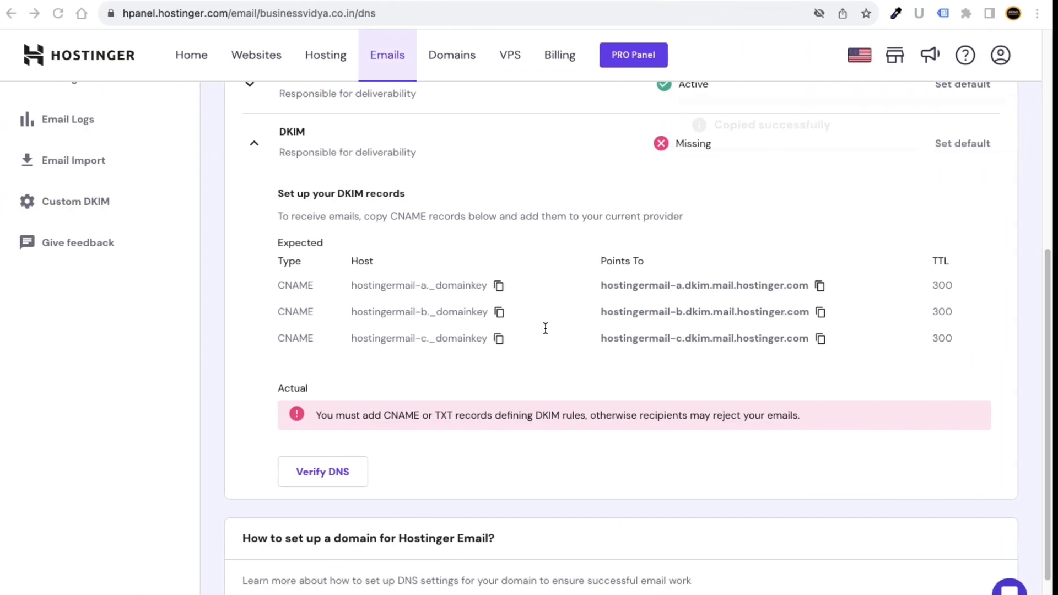
{"action": "left_click", "coordinate": [823, 314]}
{"action": "key", "text": "ctrl+Right"}
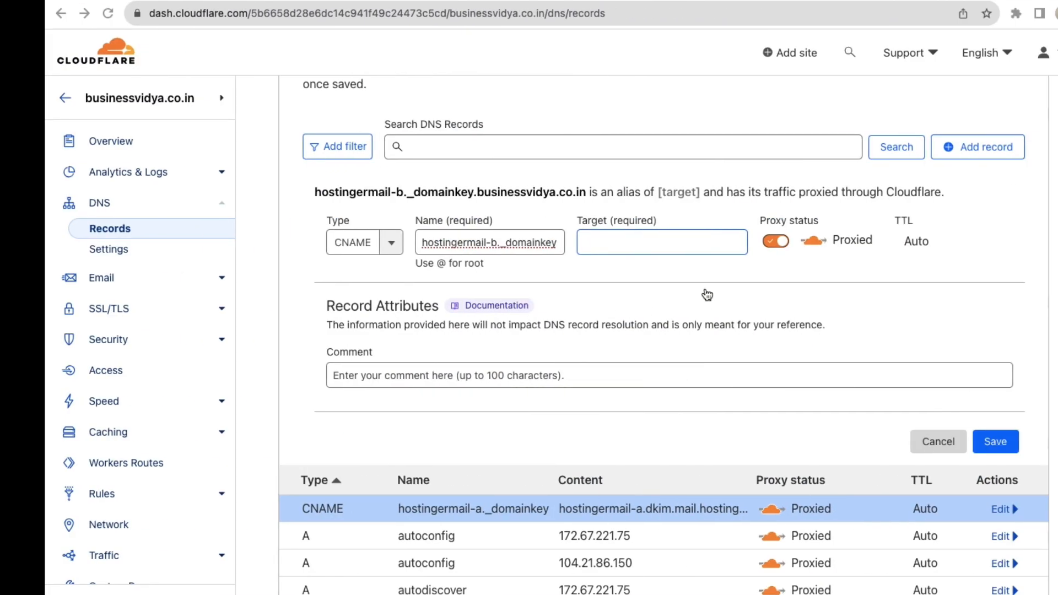
{"action": "key", "text": "super+v"}
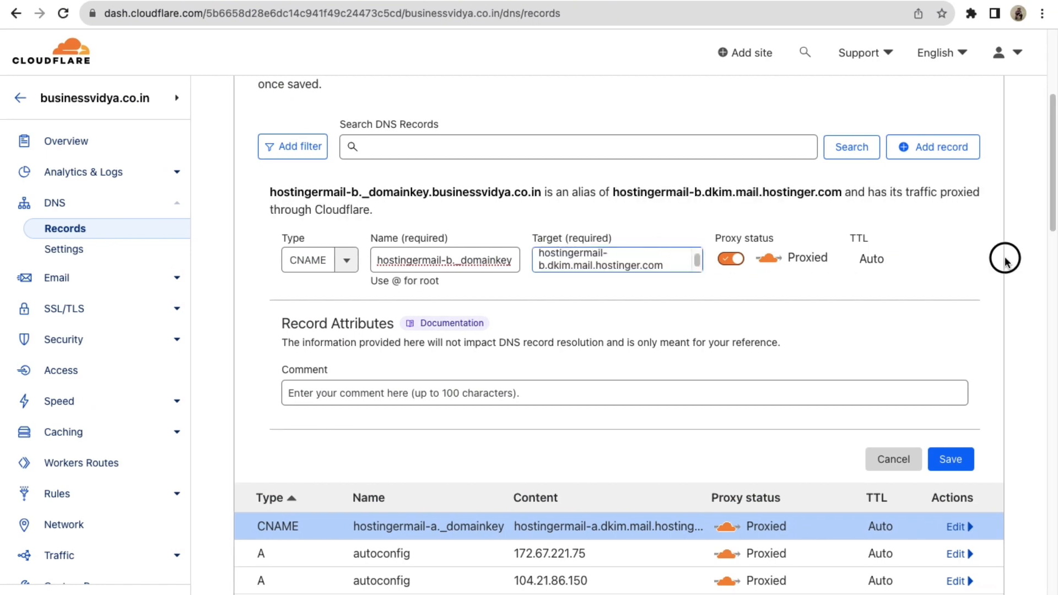
{"action": "left_click", "coordinate": [960, 463]}
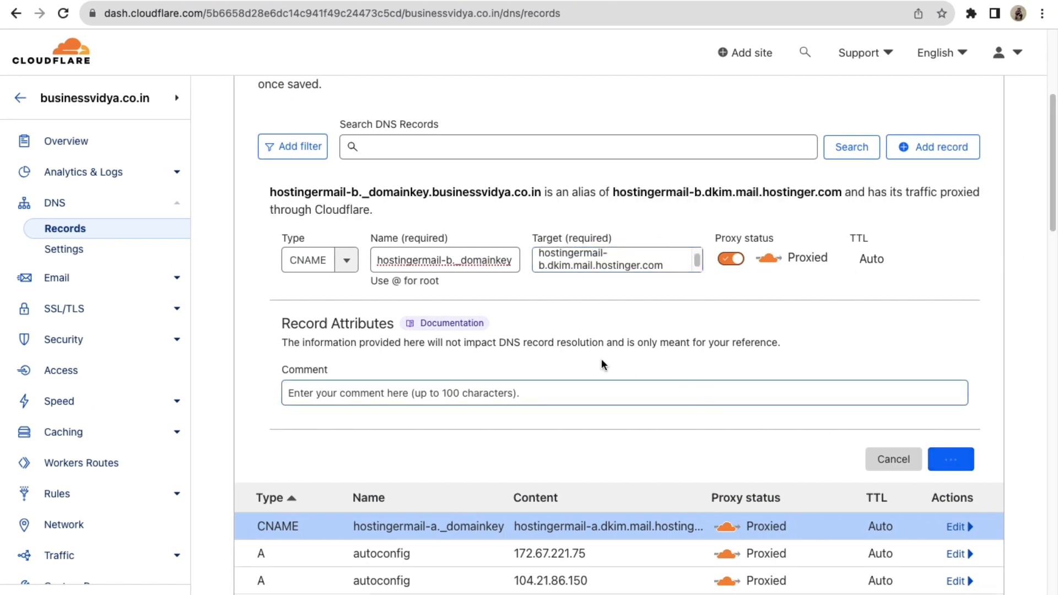
- Add and save the CNAME hostingermail-c._domainkey targeting hostingermail-c.dkim.mail.hostinger.com
{"action": "key", "text": "ctrl+Left"}
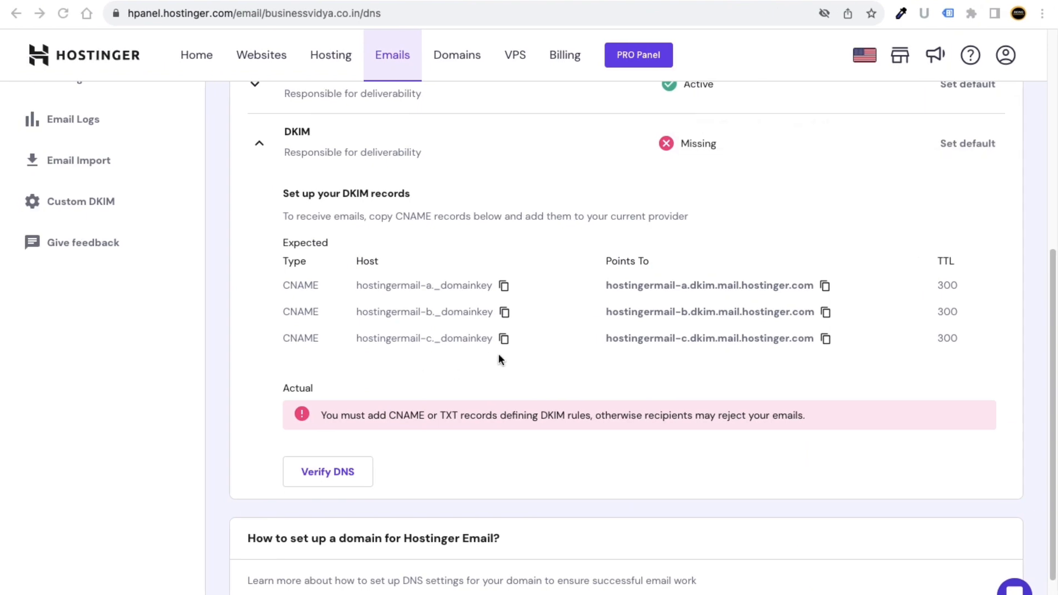
{"action": "left_click", "coordinate": [504, 339]}
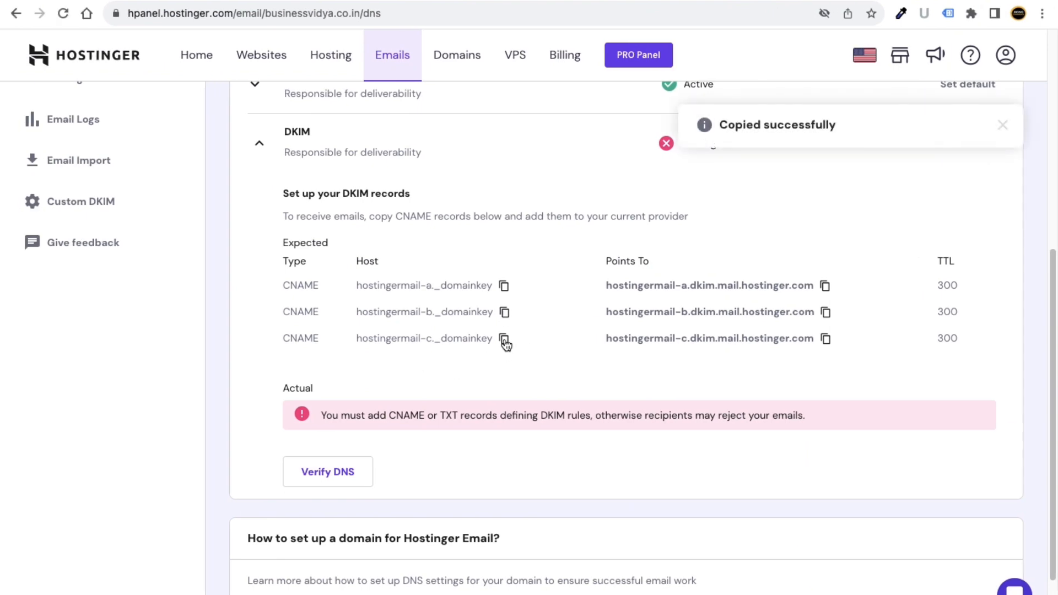
{"action": "key", "text": "ctrl+Right"}
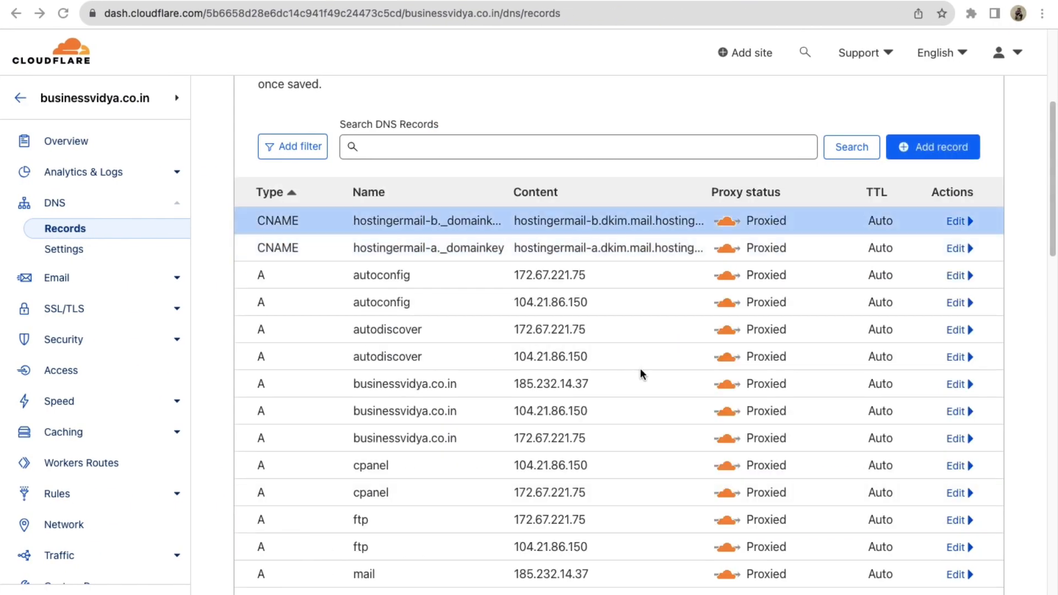
{"action": "left_click", "coordinate": [929, 153]}
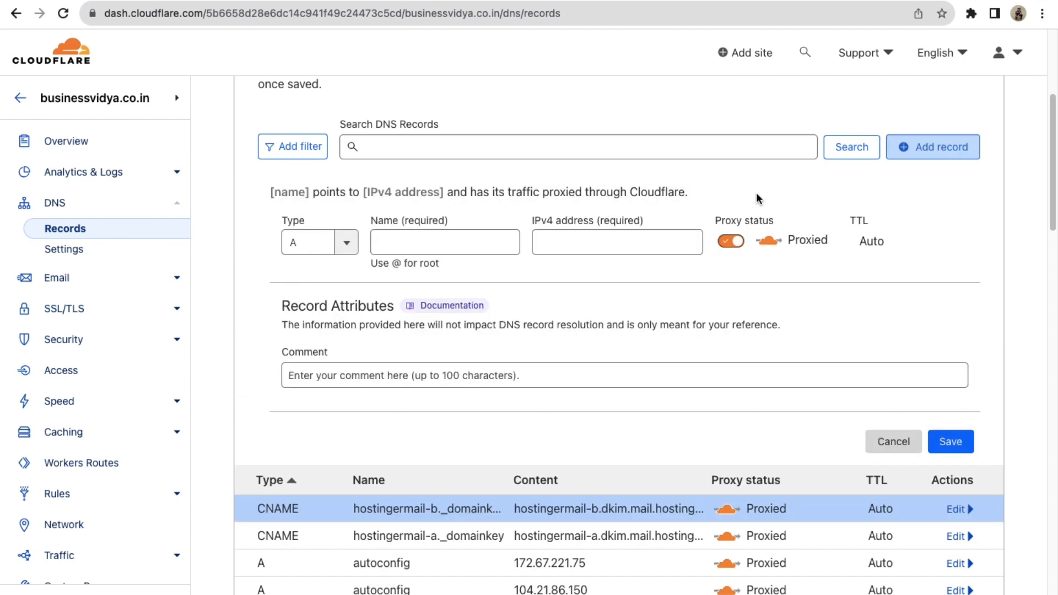
{"action": "left_click", "coordinate": [344, 246]}
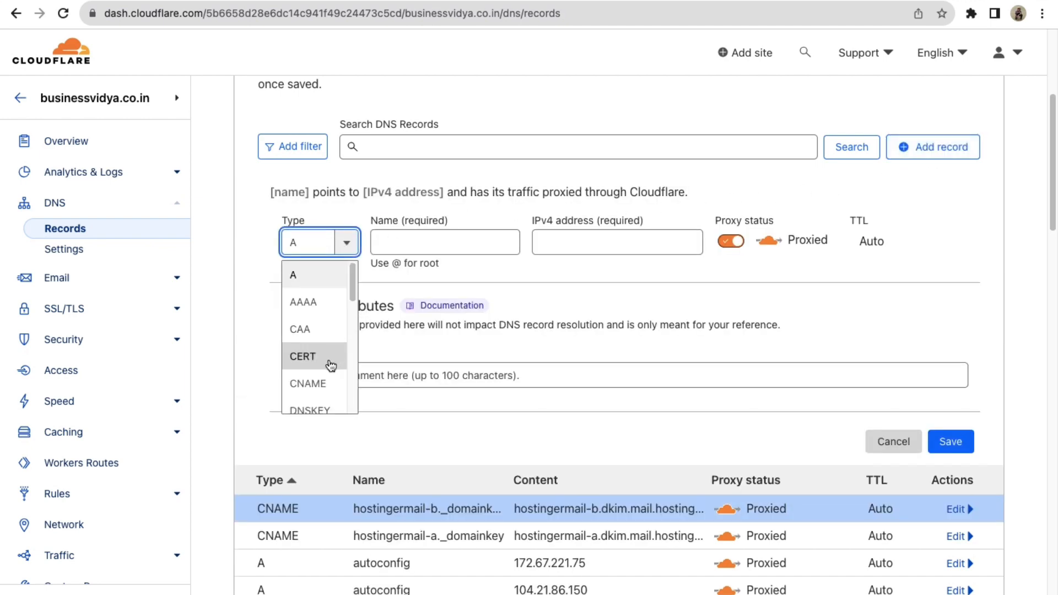
{"action": "left_click", "coordinate": [323, 378]}
{"action": "left_click", "coordinate": [441, 243]}
{"action": "key", "text": "ctrl+v"}
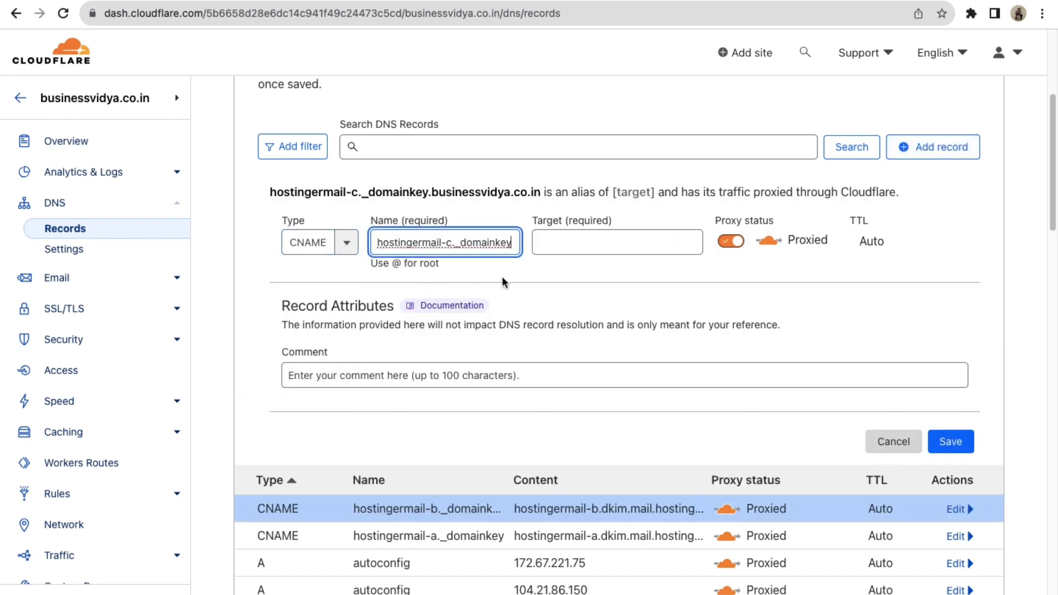
{"action": "key", "text": "ctrl+Left"}
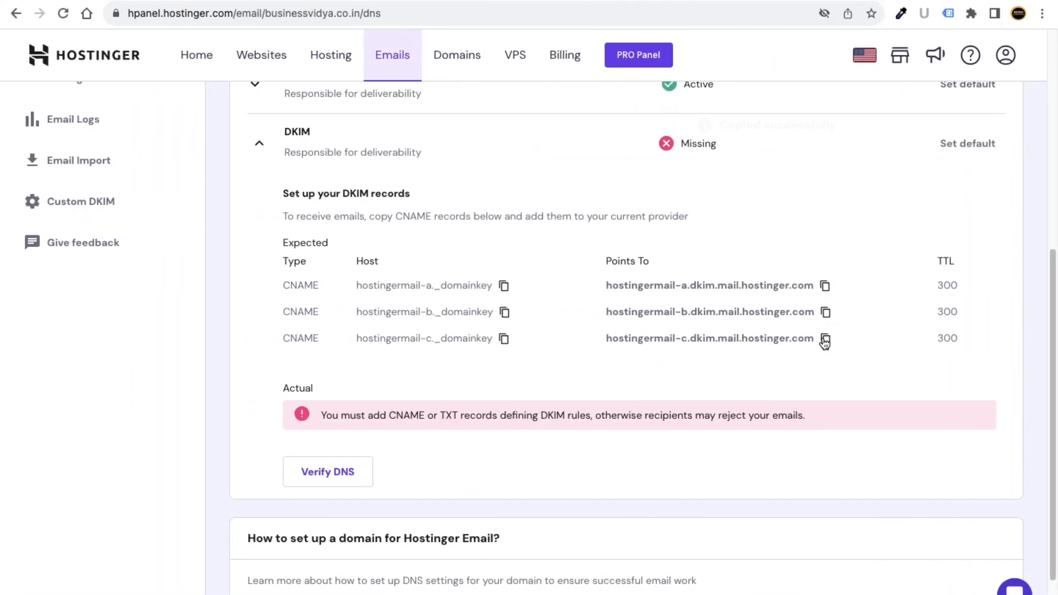
{"action": "left_click", "coordinate": [826, 339]}
{"action": "key", "text": "ctrl+Right"}
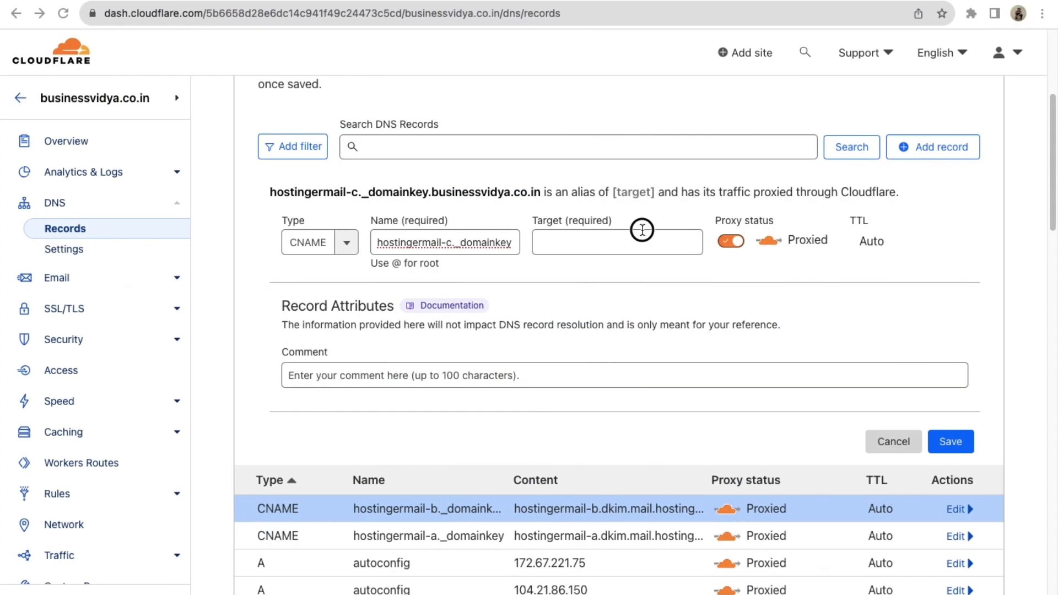
{"action": "left_click", "coordinate": [641, 243]}
{"action": "key", "text": "ctrl+v"}
{"action": "left_click", "coordinate": [1020, 300]}
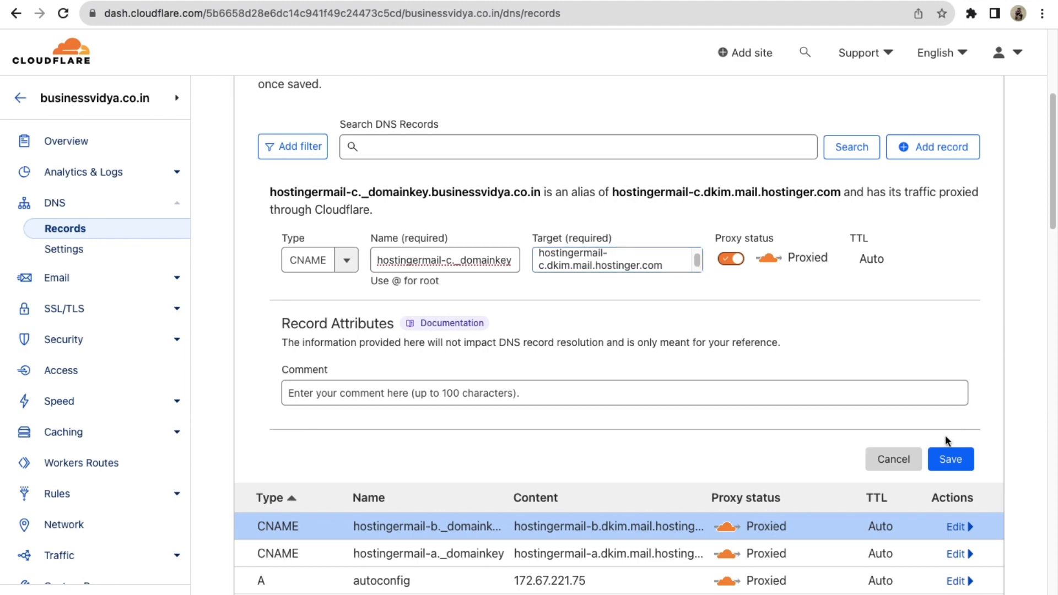
{"action": "left_click", "coordinate": [949, 466]}
{"action": "key", "text": "ctrl+Left"}
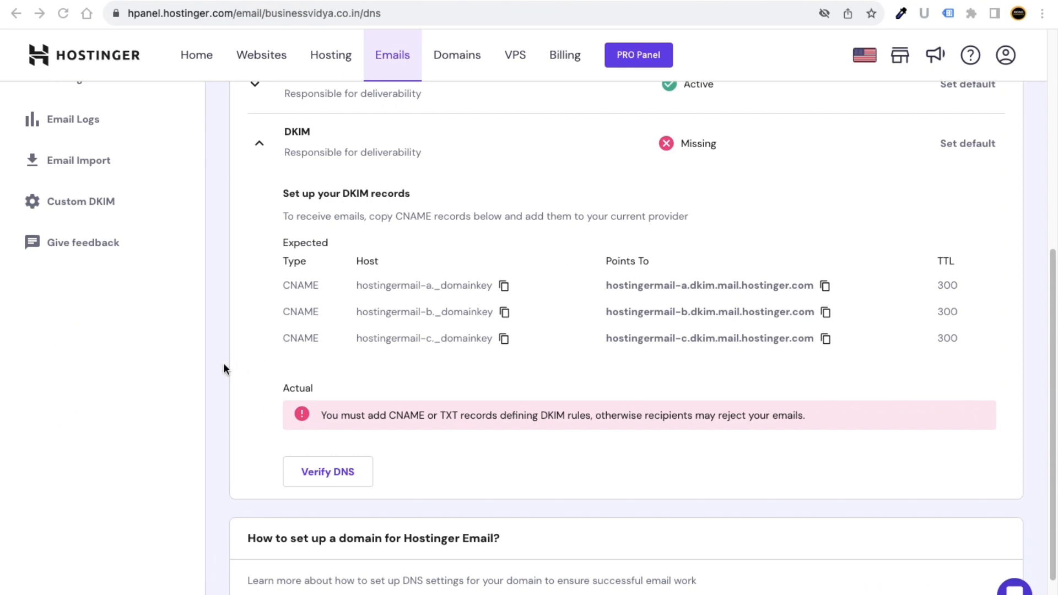
{"action": "scroll", "coordinate": [346, 473], "scroll_direction": "down", "scroll_amount": 2}
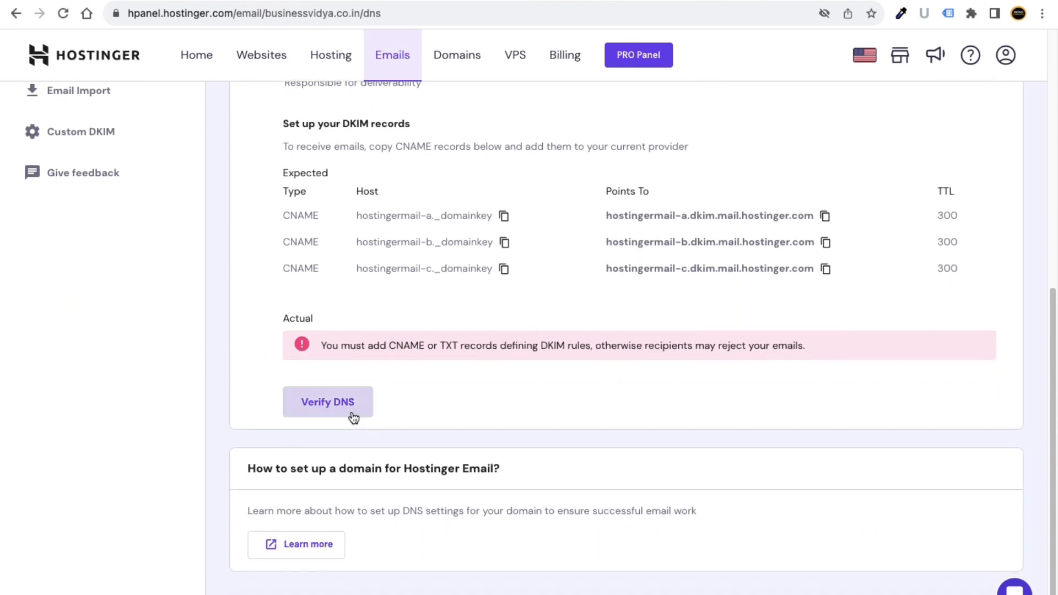
{"action": "left_click", "coordinate": [350, 414]}
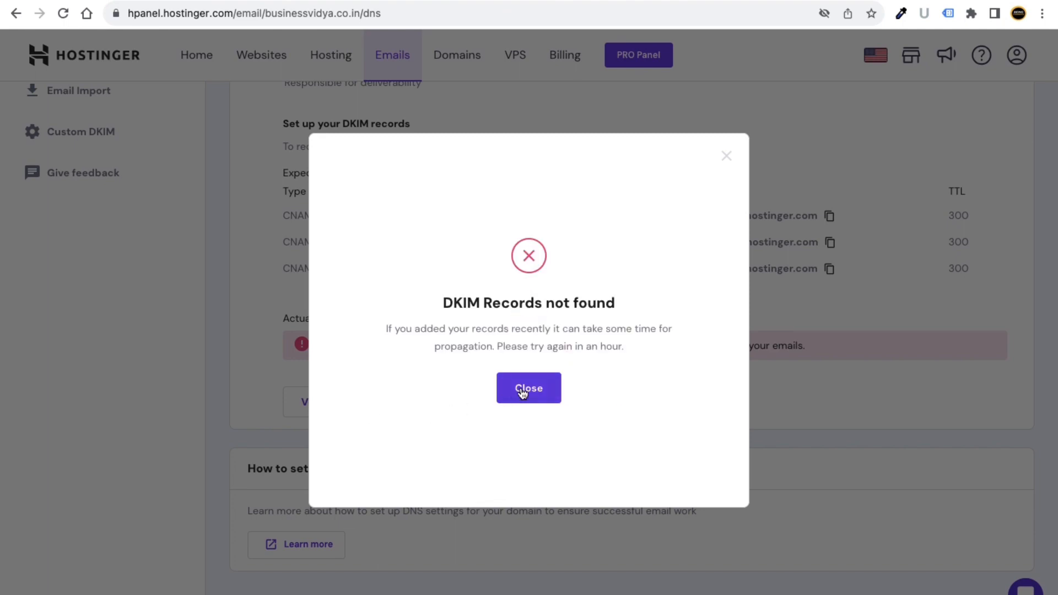
{"action": "left_click_drag", "start_coordinate": [622, 348], "coordinate": [539, 385]}
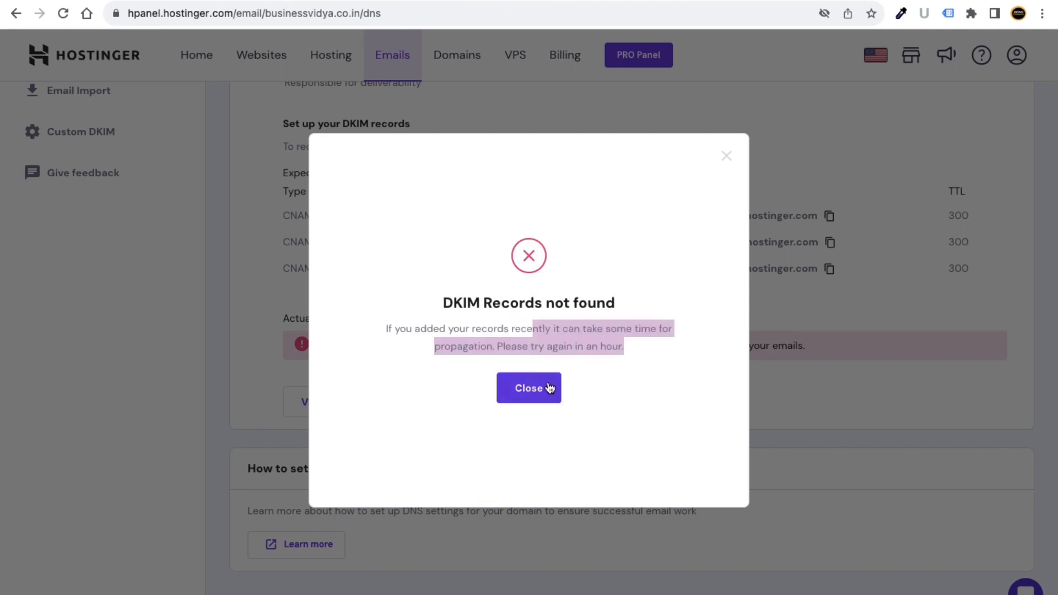
{"action": "left_click", "coordinate": [539, 385]}
{"action": "scroll", "coordinate": [538, 392], "scroll_direction": "up", "scroll_amount": 6}
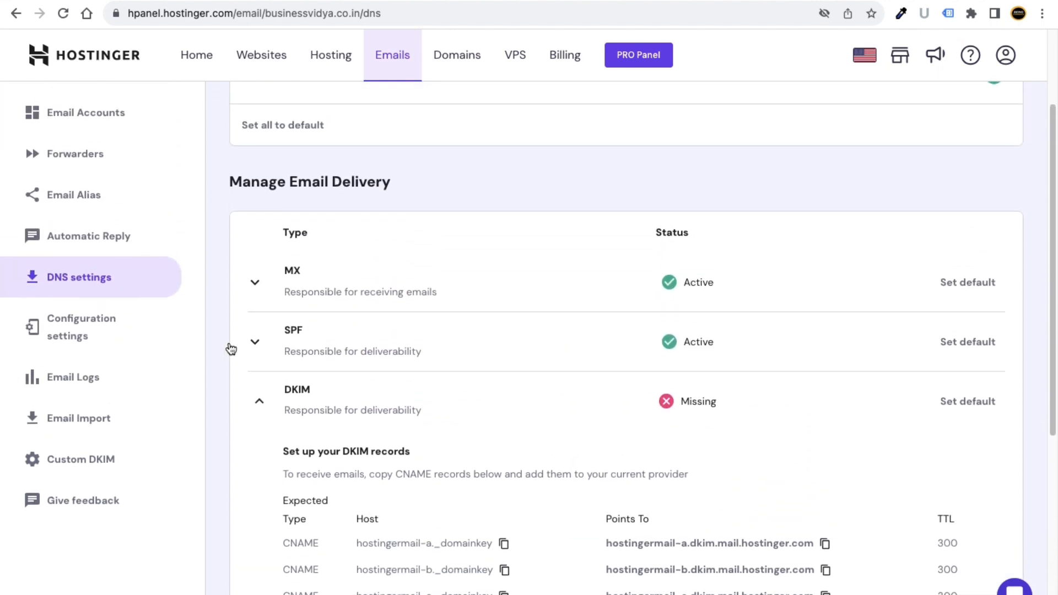
{"action": "scroll", "coordinate": [229, 347], "scroll_direction": "up", "scroll_amount": 1}
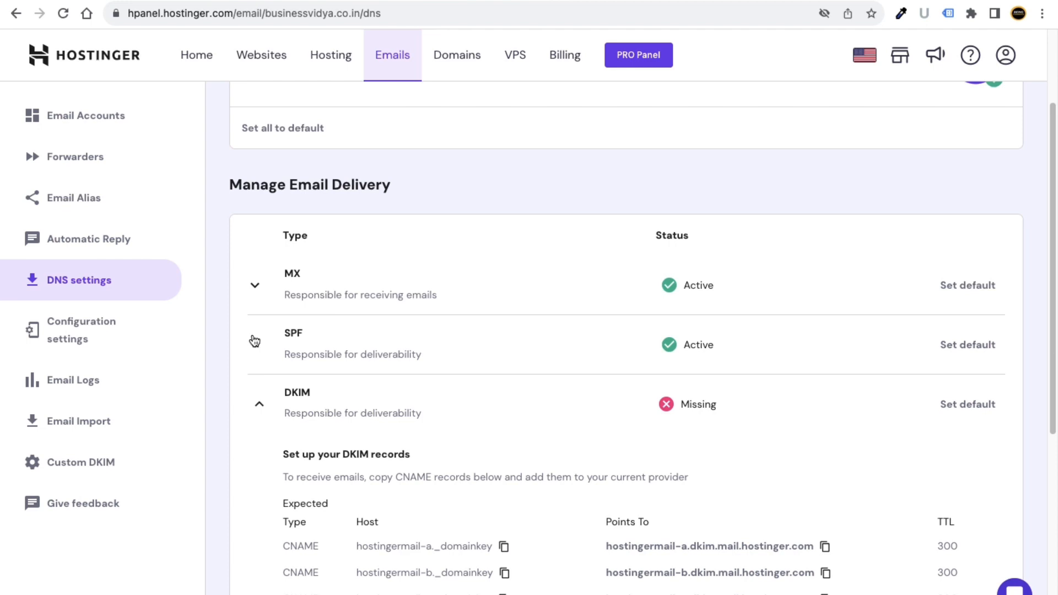
{"action": "scroll", "coordinate": [317, 303], "scroll_direction": "up", "scroll_amount": 1}
{"action": "scroll", "coordinate": [337, 335], "scroll_direction": "up", "scroll_amount": 5}
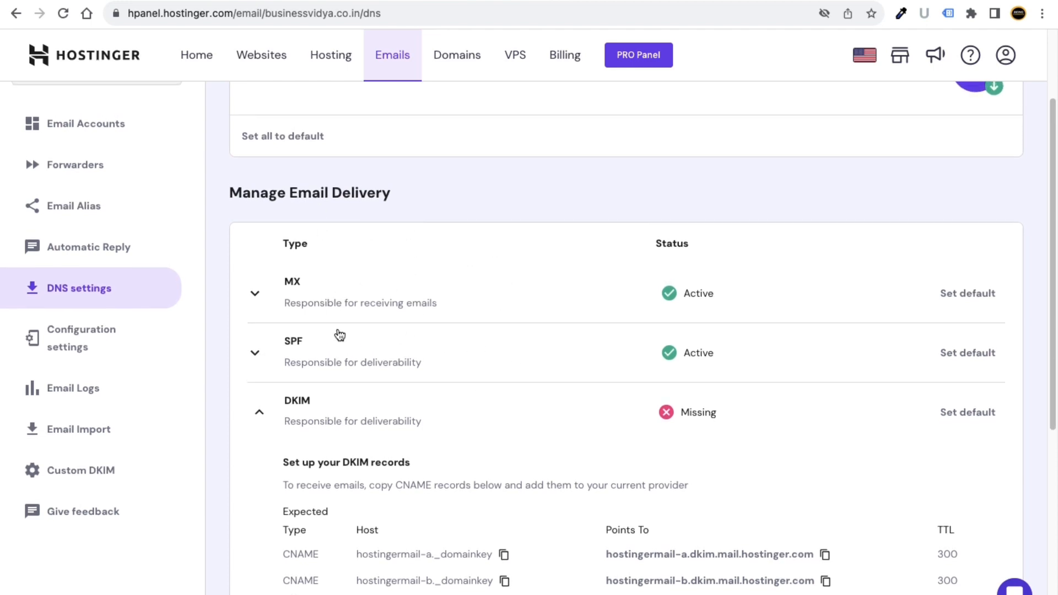
{"action": "scroll", "coordinate": [337, 323], "scroll_direction": "down", "scroll_amount": 1}
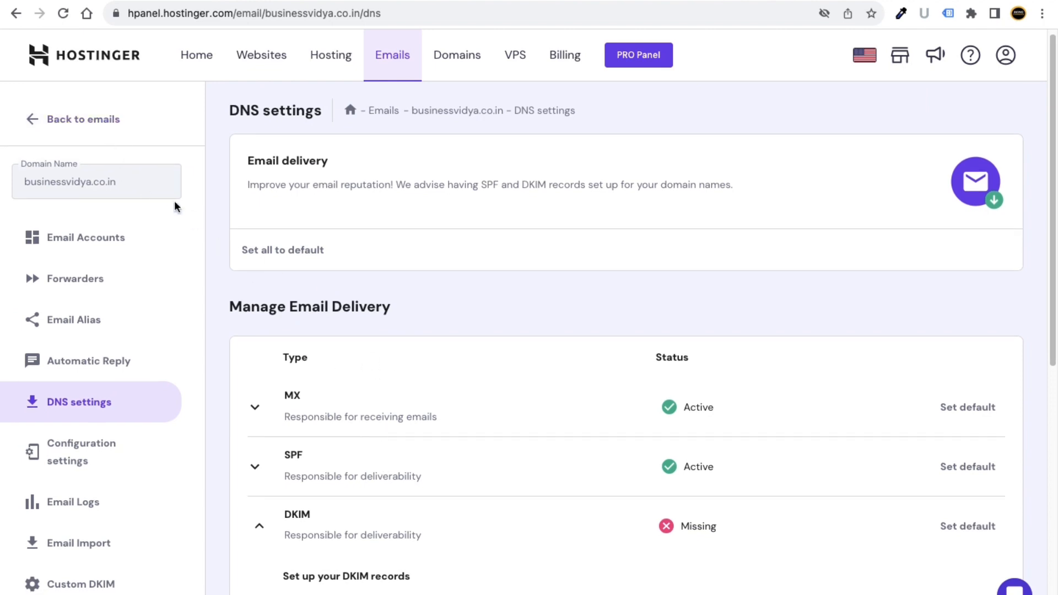
- Return to the email domains, manage businessvidya.co.in, and launch Webmail for the mail account
{"action": "left_click", "coordinate": [85, 120]}
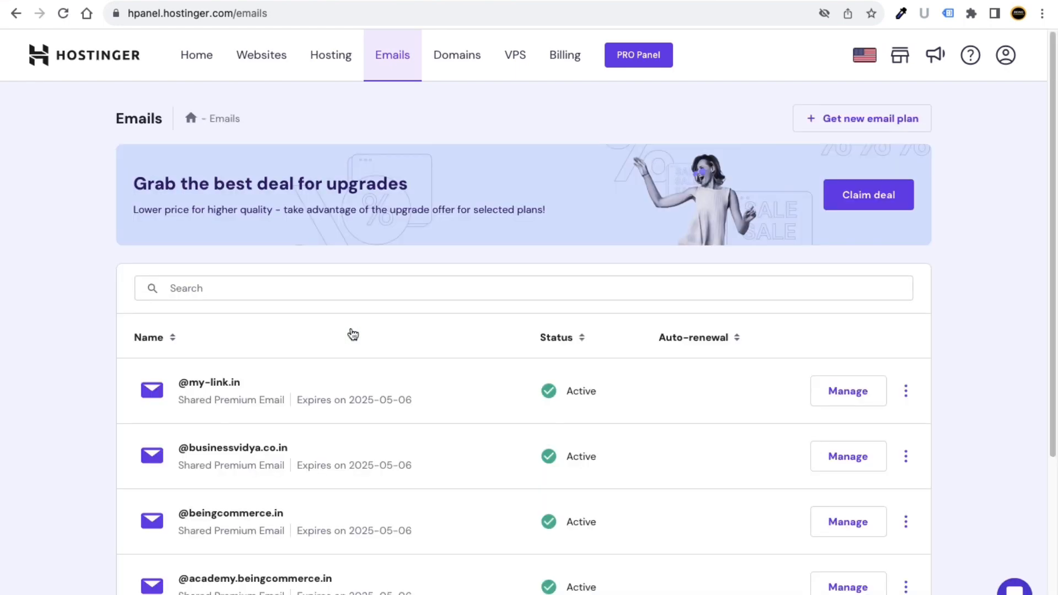
{"action": "scroll", "coordinate": [358, 333], "scroll_direction": "down", "scroll_amount": 2}
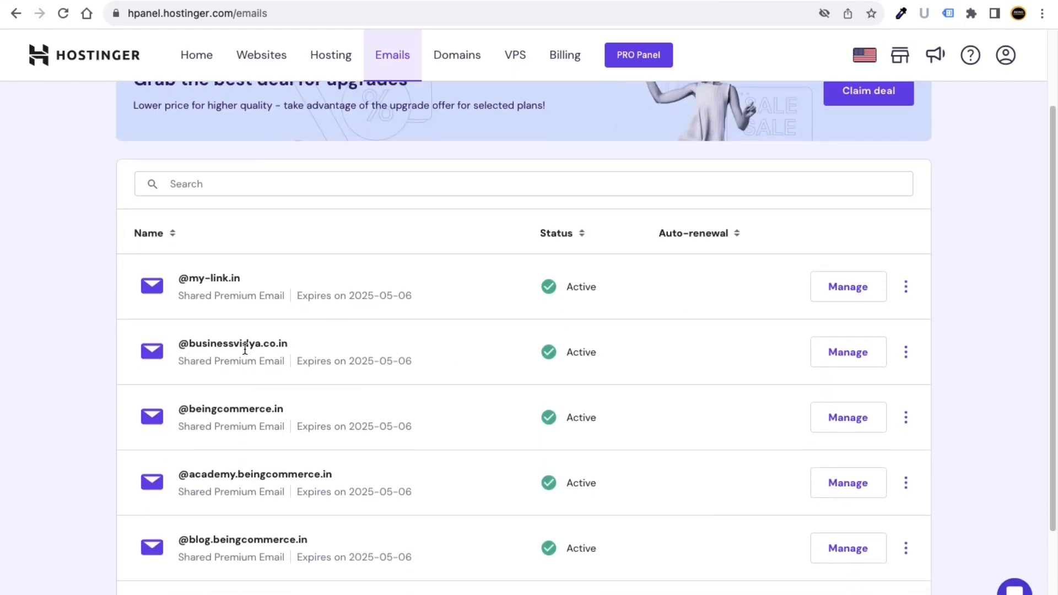
{"action": "left_click", "coordinate": [852, 359]}
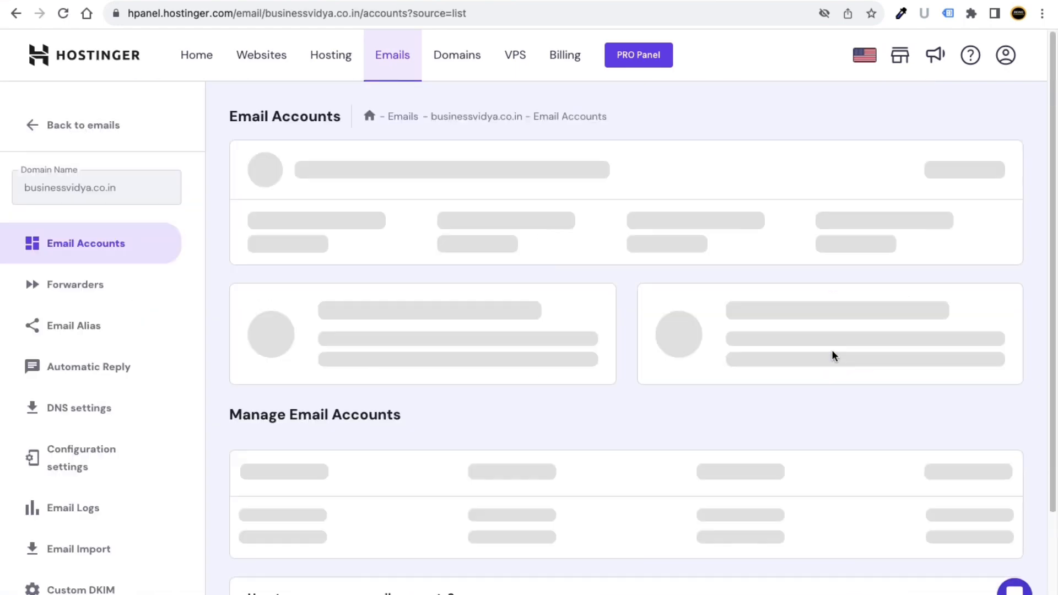
{"action": "scroll", "coordinate": [458, 328], "scroll_direction": "down", "scroll_amount": 1}
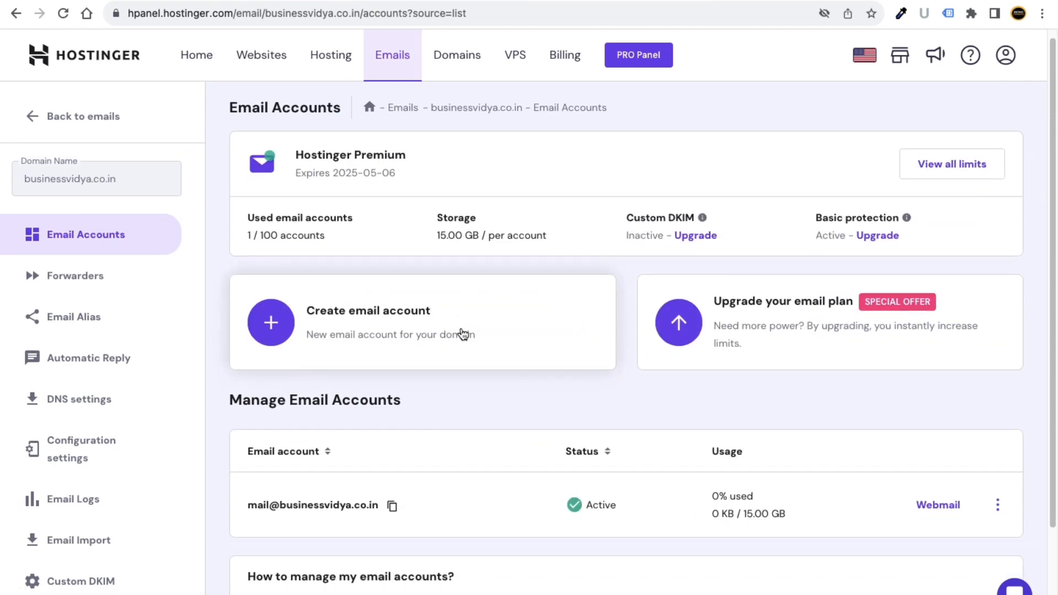
{"action": "scroll", "coordinate": [514, 356], "scroll_direction": "down", "scroll_amount": 1}
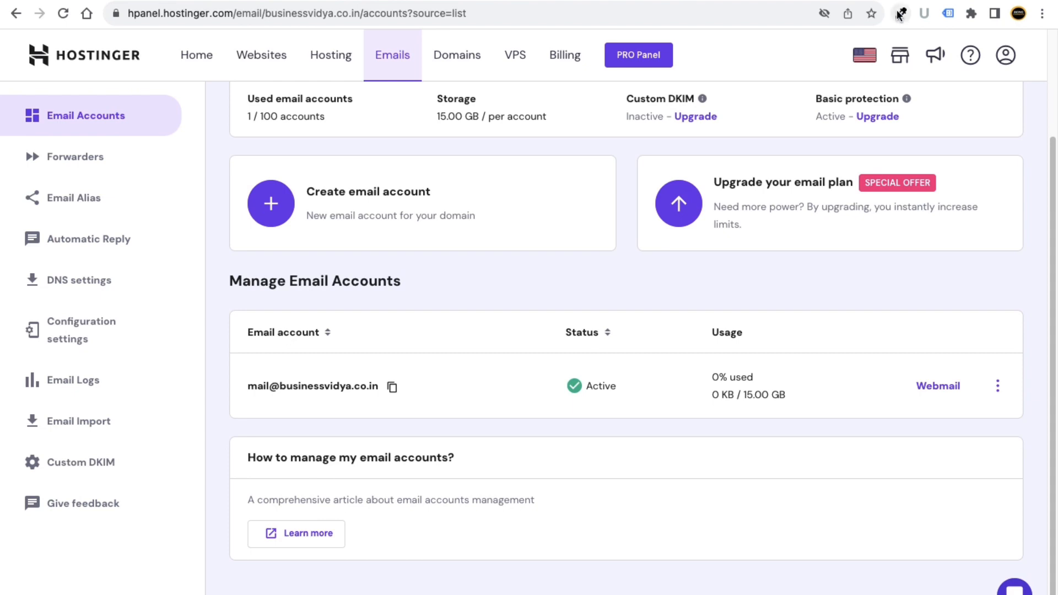
{"action": "left_click", "coordinate": [939, 393]}
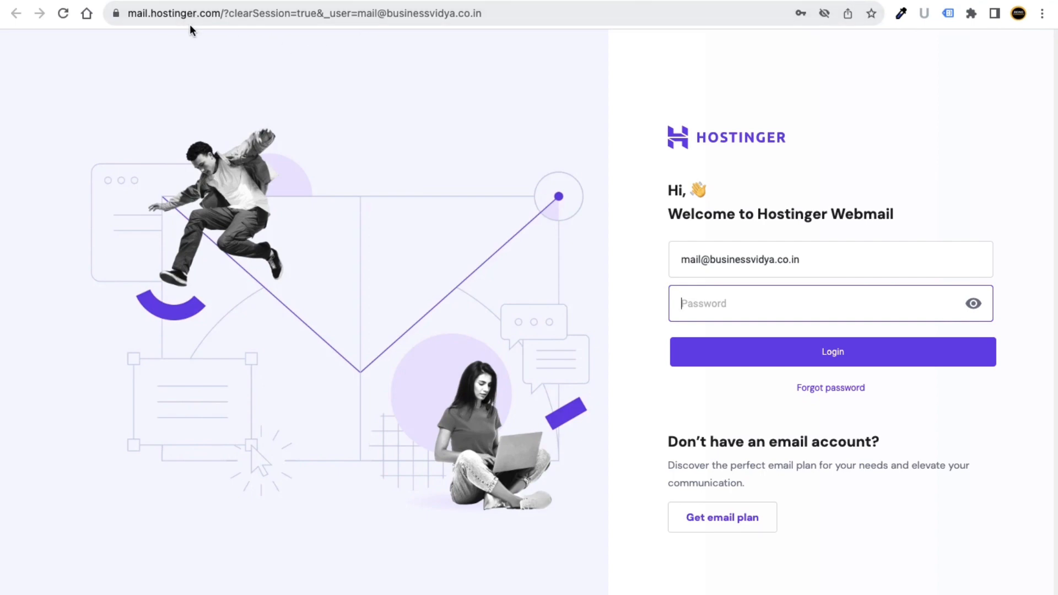
- Log in to the domain mailbox using the password saved in Notes, declining Chrome's save-password offer
{"action": "left_click", "coordinate": [660, 302]}
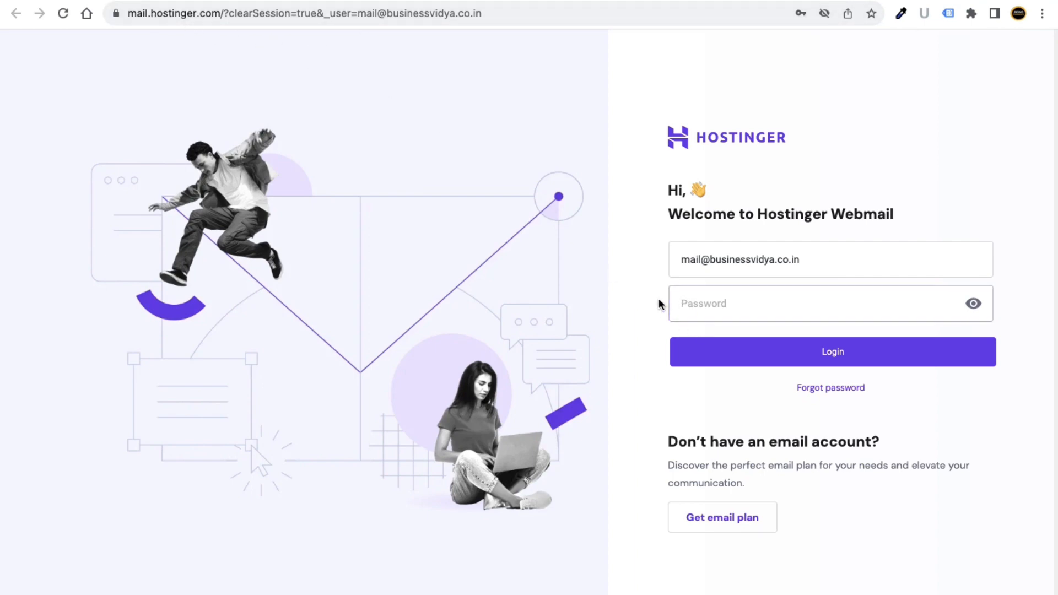
{"action": "key", "text": "ctrl+Left"}
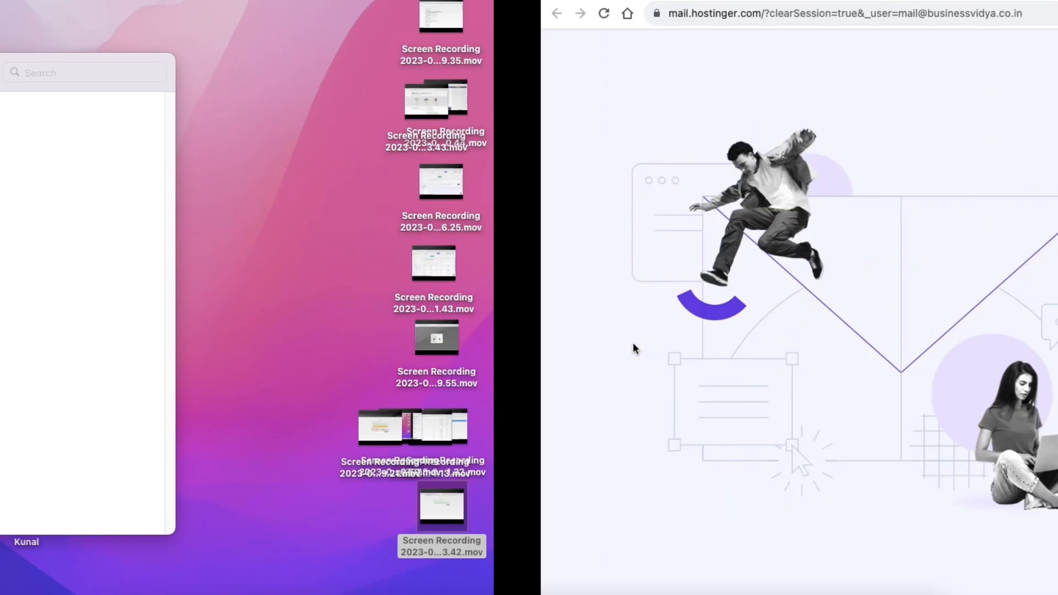
{"action": "left_click_drag", "start_coordinate": [245, 251], "coordinate": [171, 249]}
{"action": "key", "text": "ctrl+Right"}
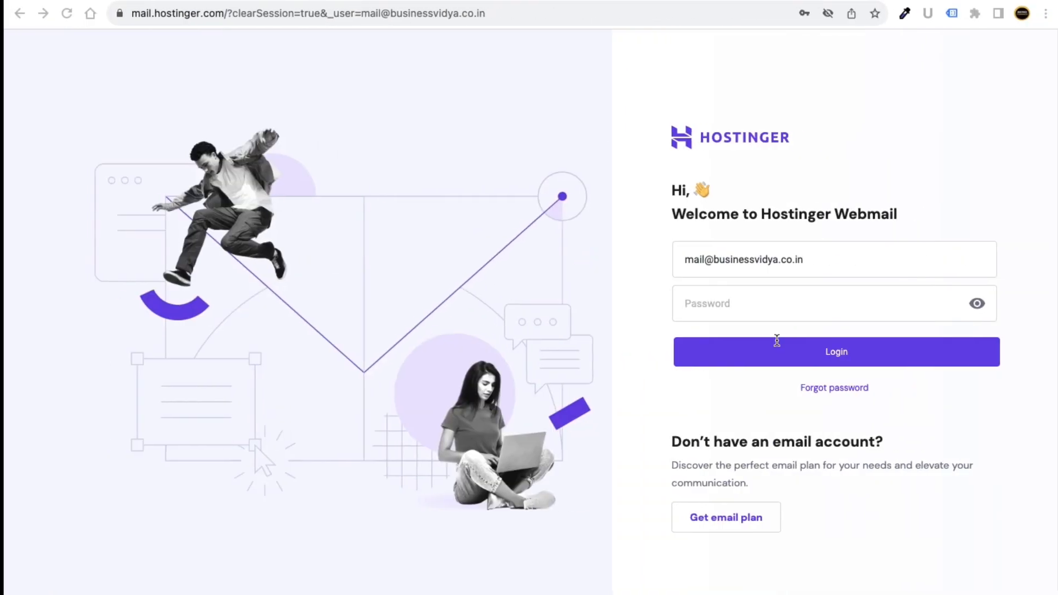
{"action": "left_click", "coordinate": [751, 302]}
{"action": "key", "text": "super+v"}
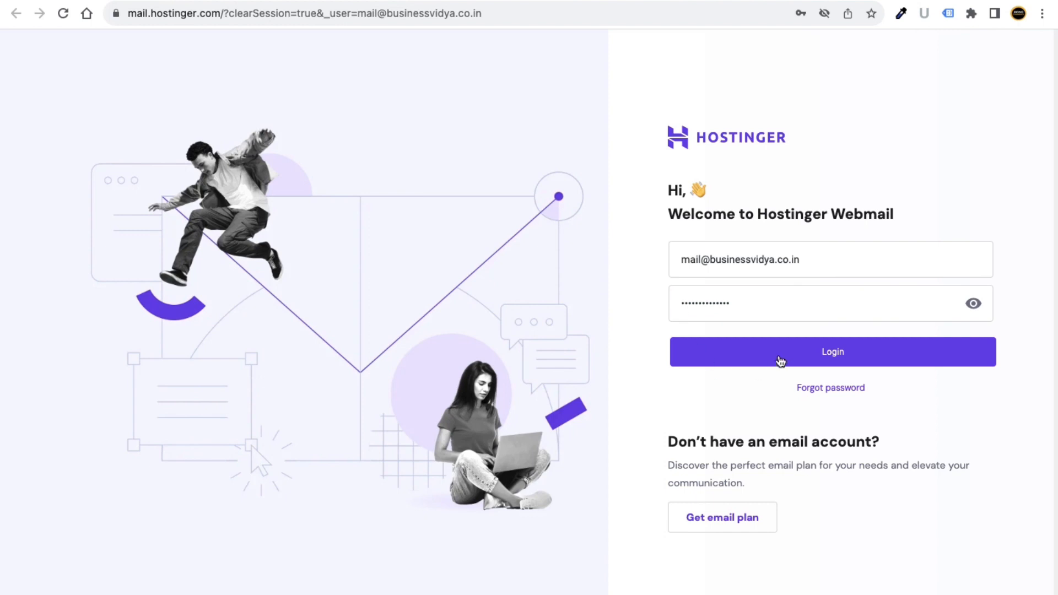
{"action": "left_click", "coordinate": [785, 356]}
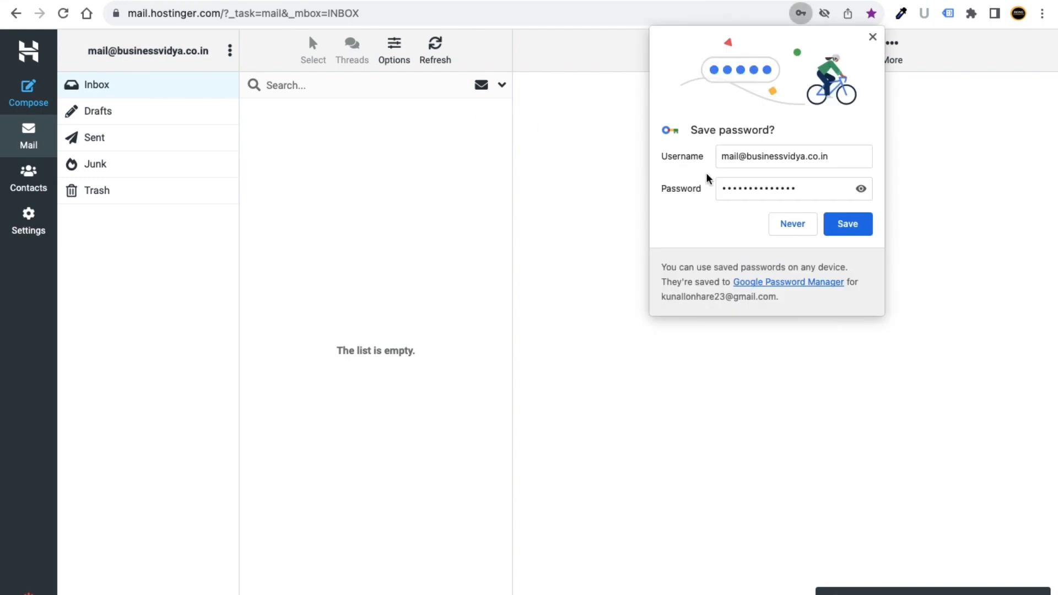
{"action": "left_click", "coordinate": [873, 37]}
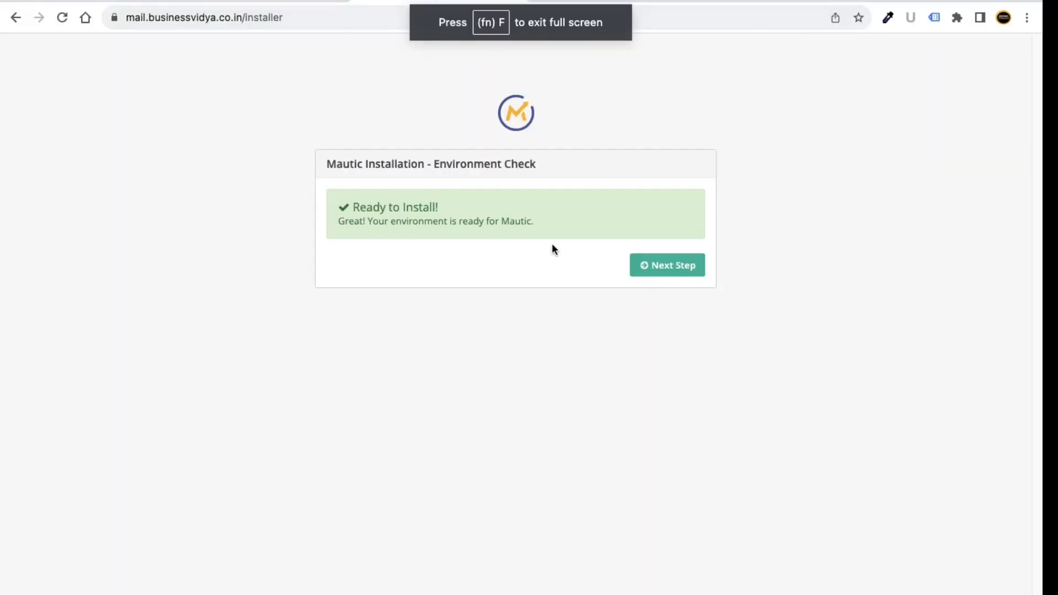
- Continue from Mautic's 'Ready to Install!' environment check page with Next Step
{"action": "left_click", "coordinate": [681, 274]}
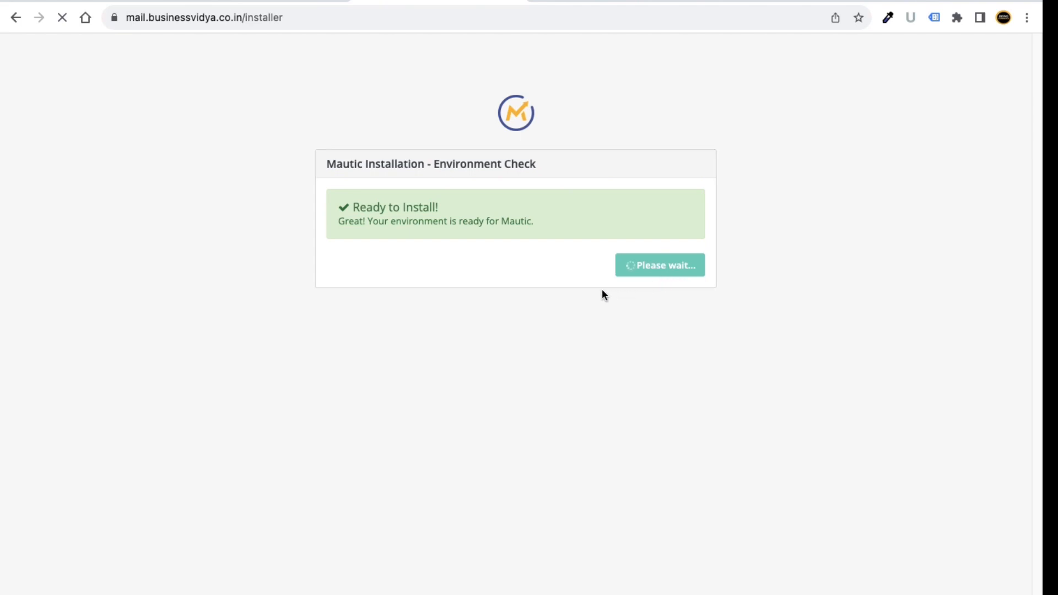
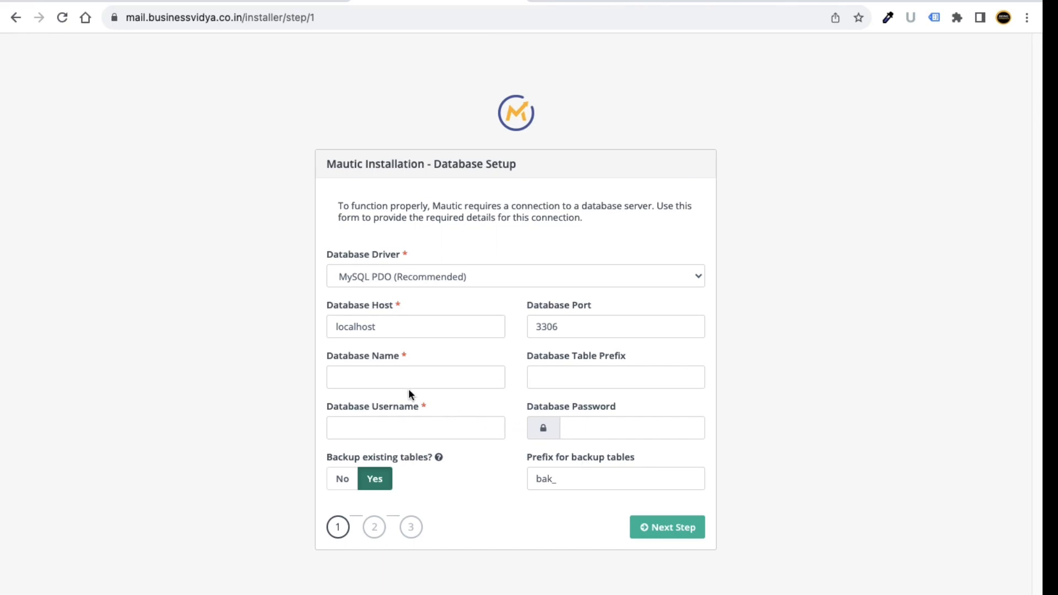
- Copy the MySQL database name from Notes and paste it into Mautic's Database Name field
{"action": "key", "text": "ctrl+Left"}
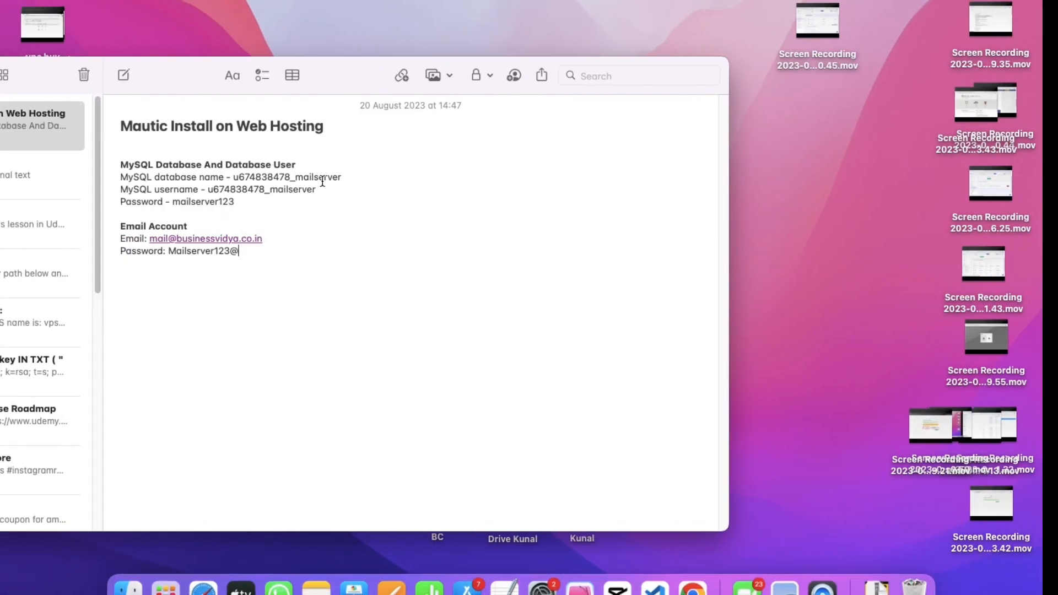
{"action": "left_click_drag", "start_coordinate": [343, 177], "coordinate": [235, 178]}
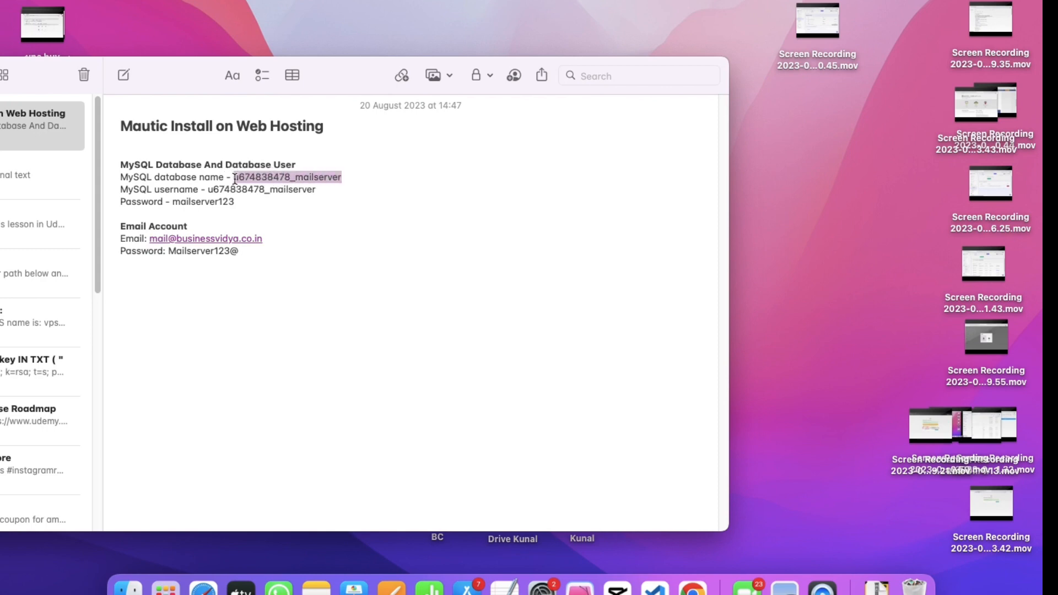
{"action": "right_click", "coordinate": [288, 179]}
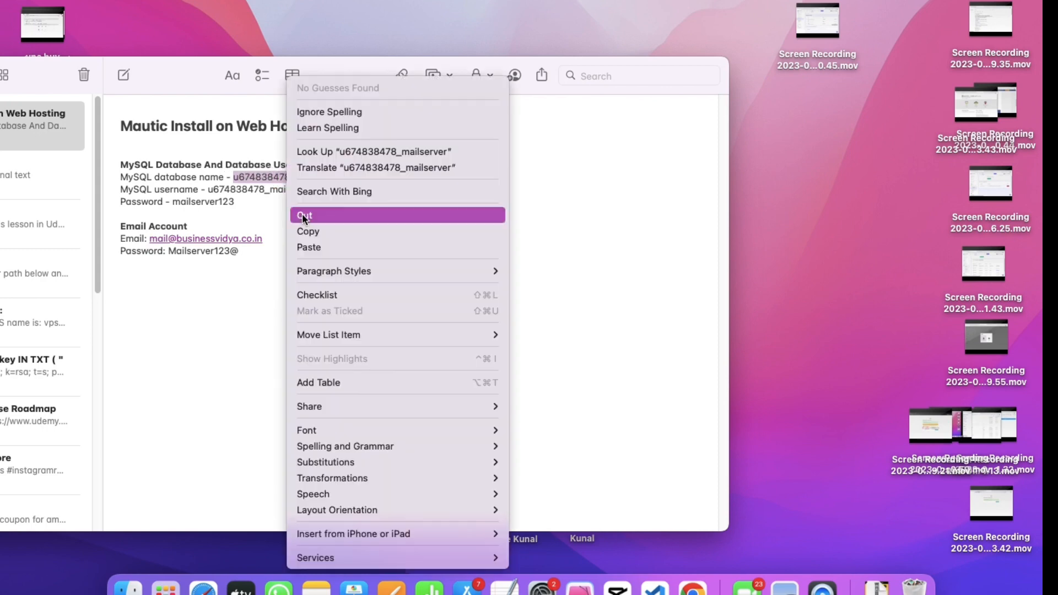
{"action": "left_click", "coordinate": [310, 229]}
{"action": "key", "text": "ctrl+Right"}
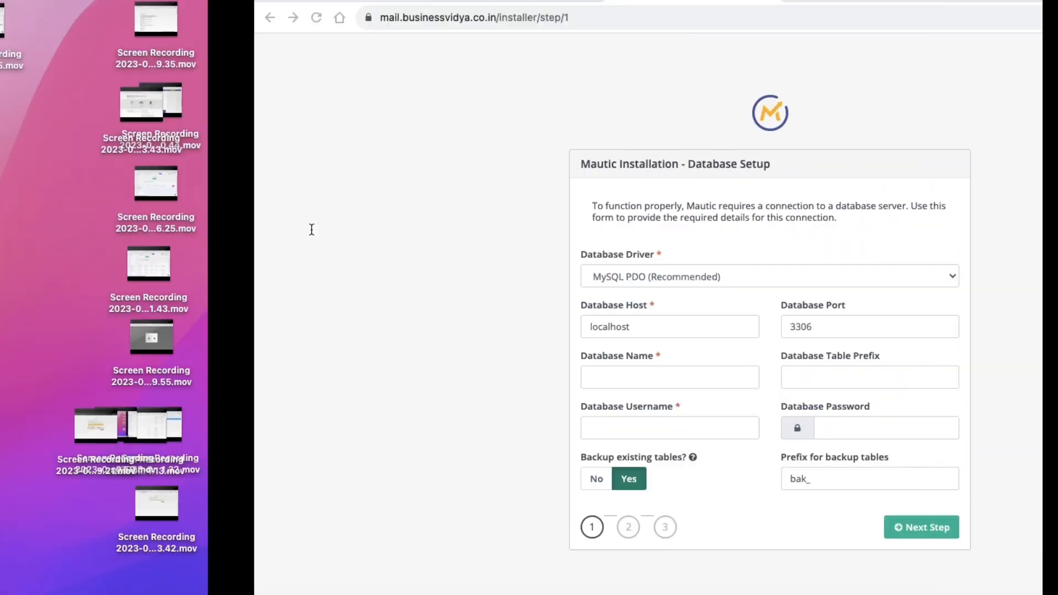
{"action": "left_click", "coordinate": [348, 373]}
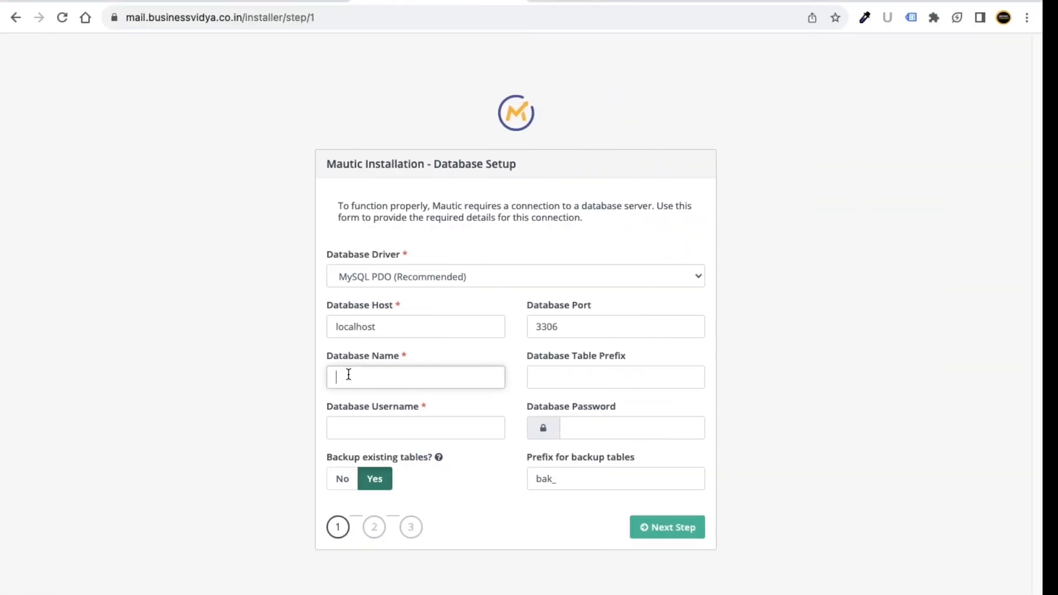
{"action": "right_click", "coordinate": [346, 378]}
{"action": "left_click", "coordinate": [359, 482]}
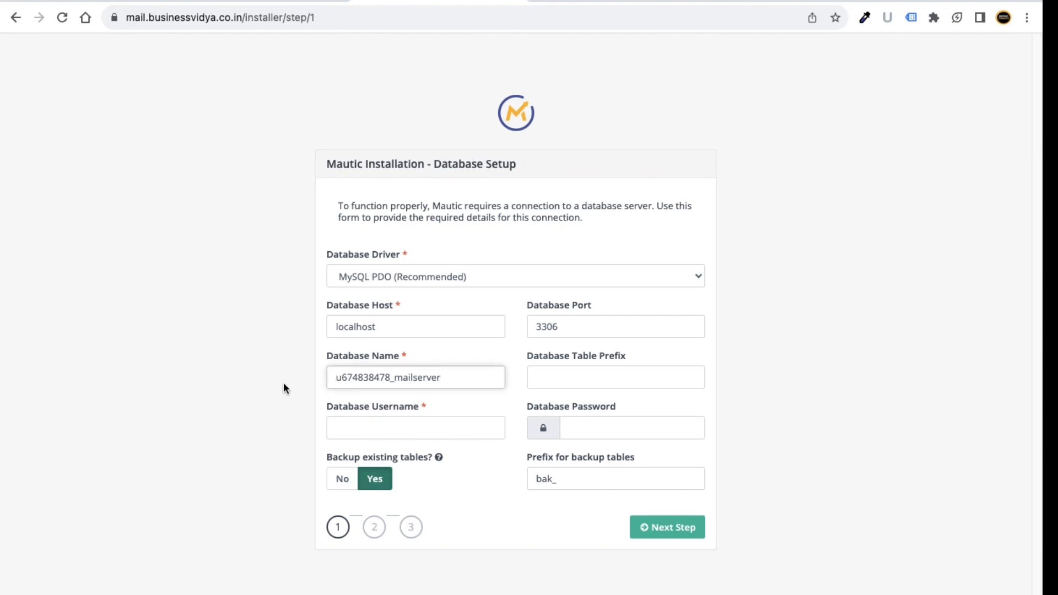
{"action": "left_click", "coordinate": [464, 381]}
{"action": "left_click", "coordinate": [259, 381]}
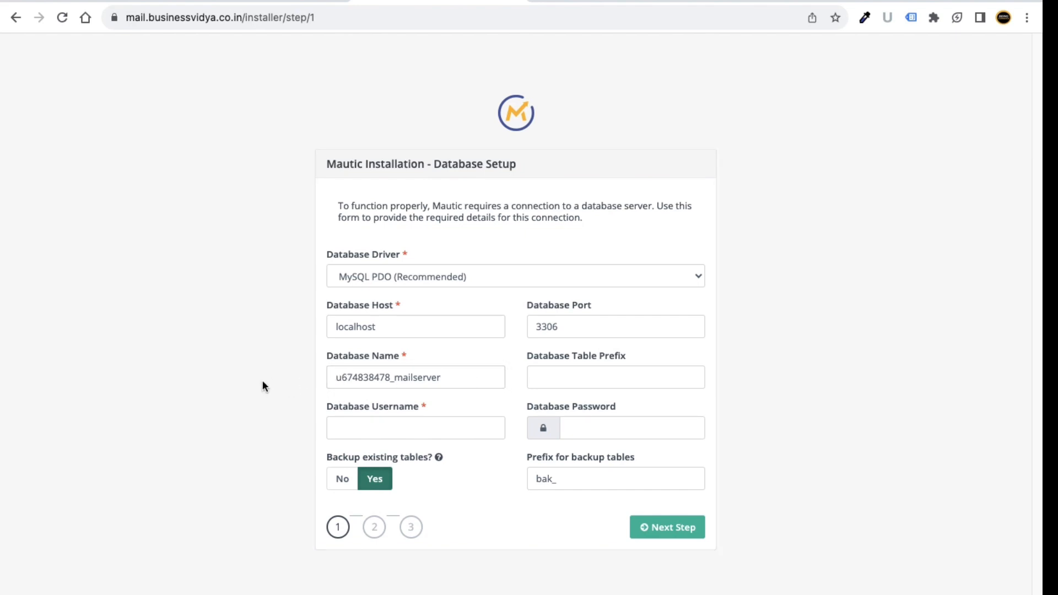
- Copy the MySQL username from Notes and paste it into the Database Username field
{"action": "key", "text": "ctrl+Left"}
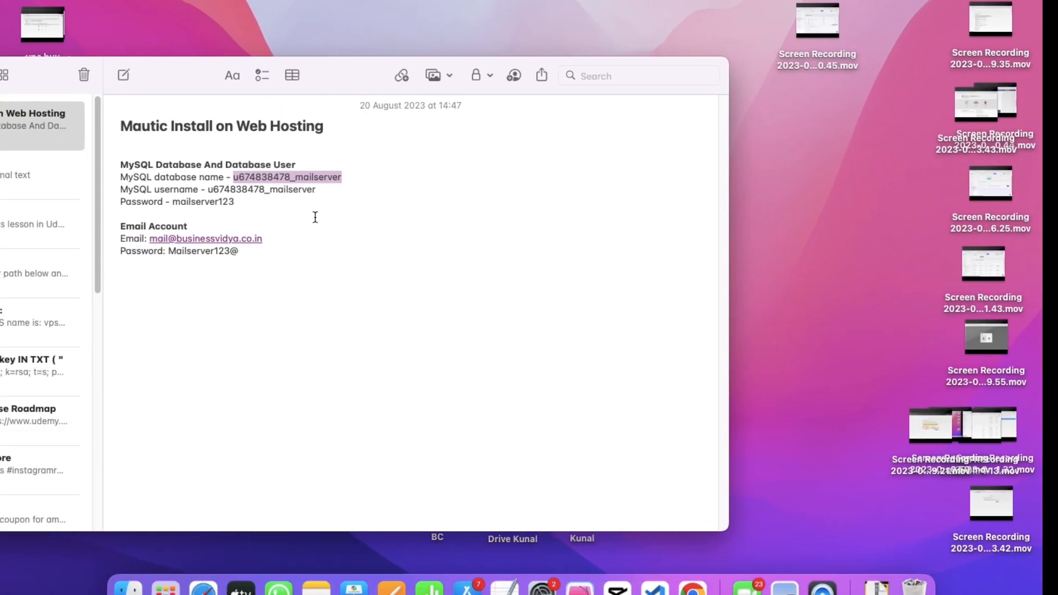
{"action": "left_click_drag", "start_coordinate": [316, 191], "coordinate": [207, 190]}
{"action": "right_click", "coordinate": [238, 190]}
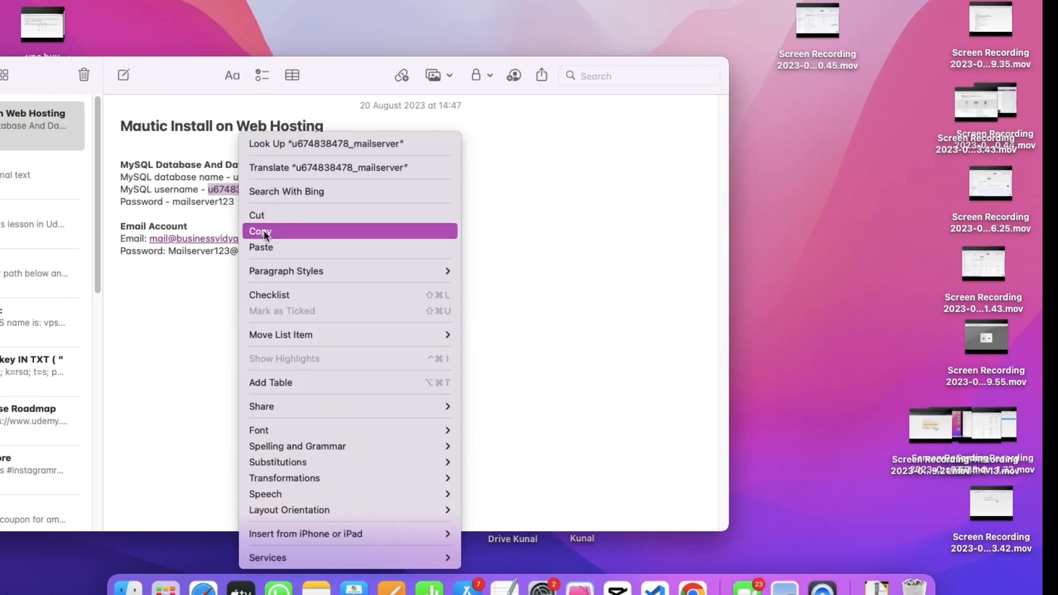
{"action": "left_click", "coordinate": [317, 240]}
{"action": "key", "text": "ctrl+Right"}
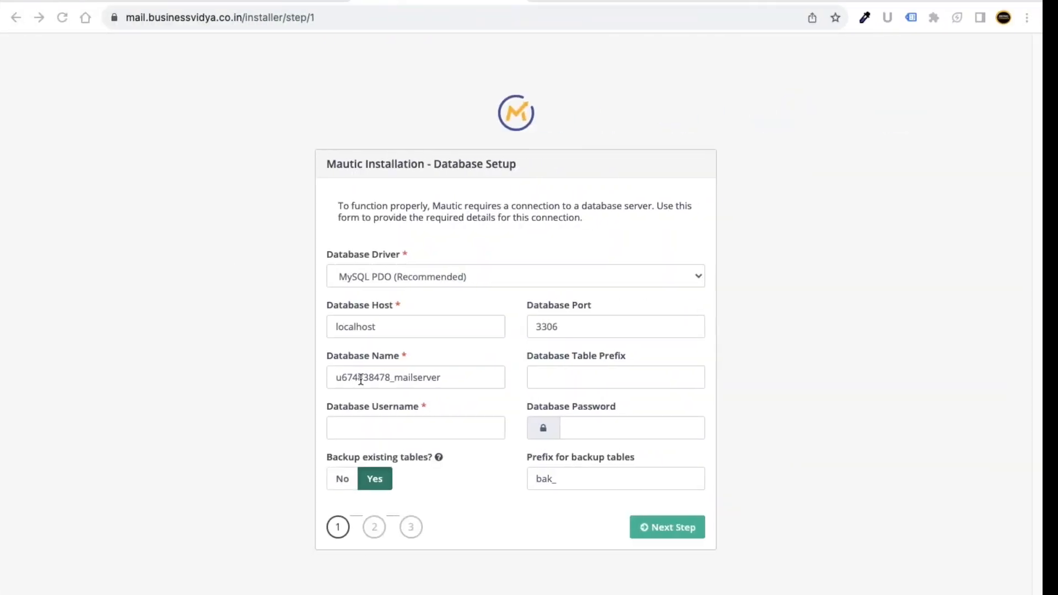
{"action": "left_click", "coordinate": [339, 429]}
{"action": "right_click", "coordinate": [342, 430]}
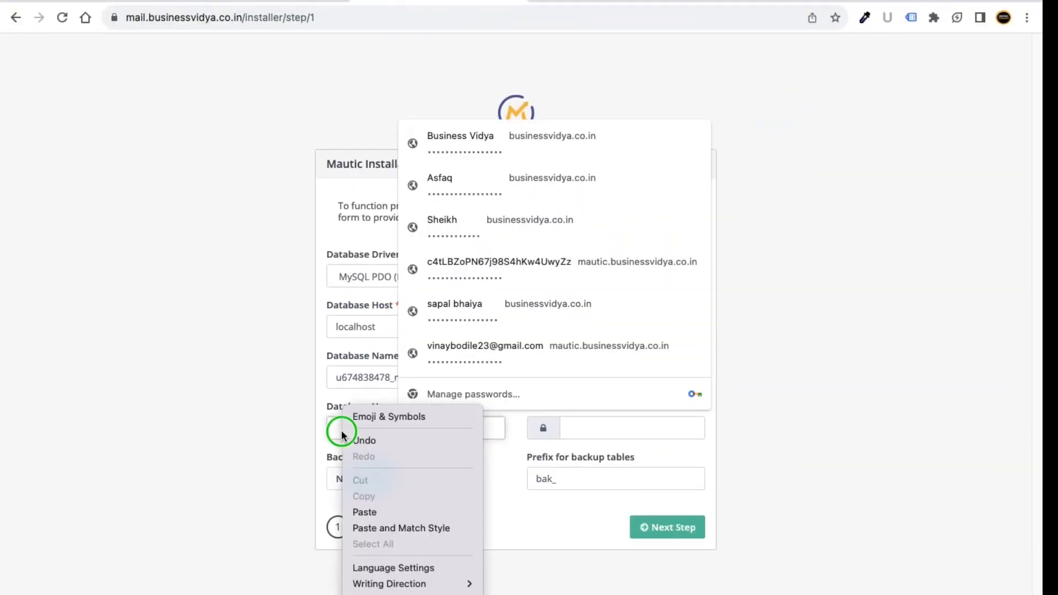
{"action": "left_click", "coordinate": [365, 512]}
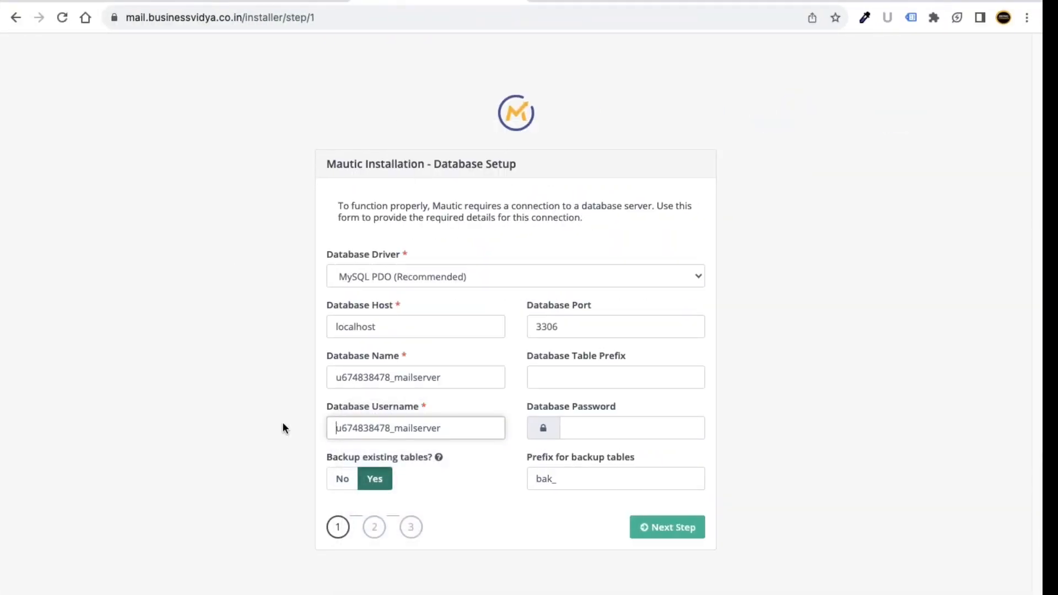
{"action": "left_click", "coordinate": [261, 414]}
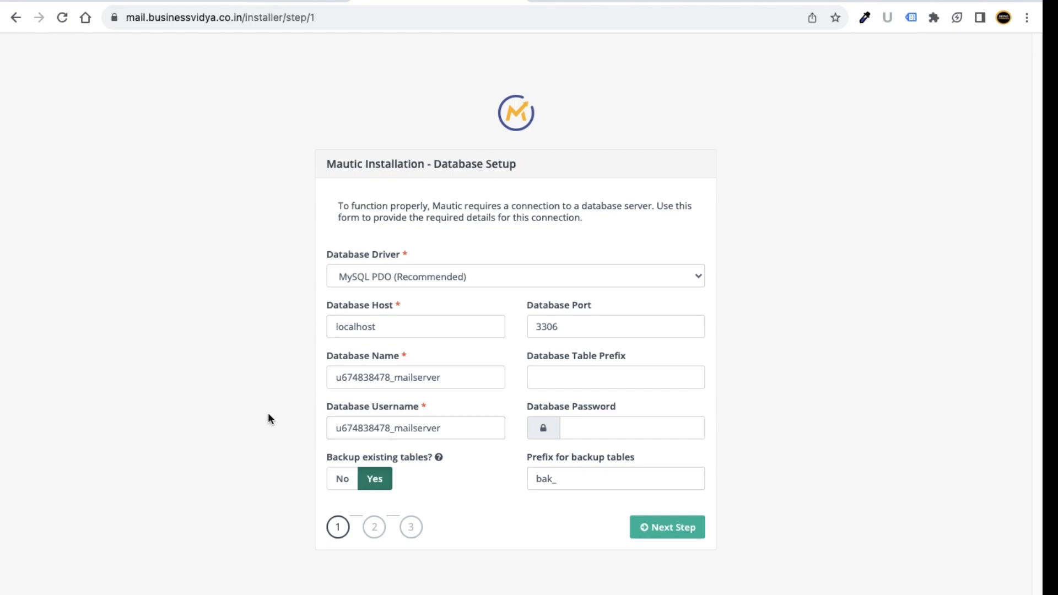
{"action": "key", "text": "ctrl+Left"}
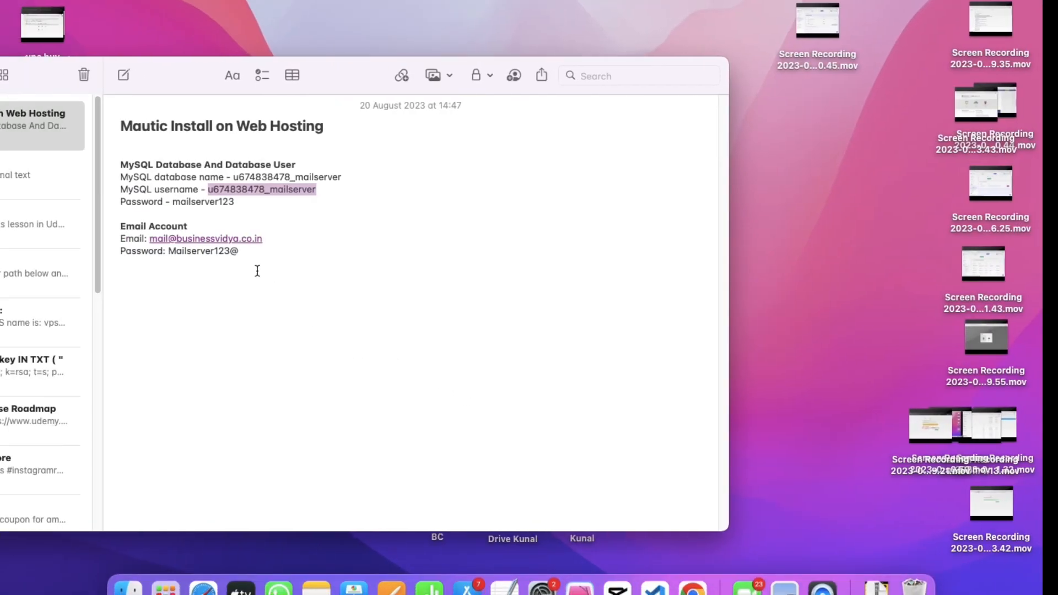
- Capitalise the first letter of the saved database password in Notes and copy it
{"action": "left_click", "coordinate": [180, 202]}
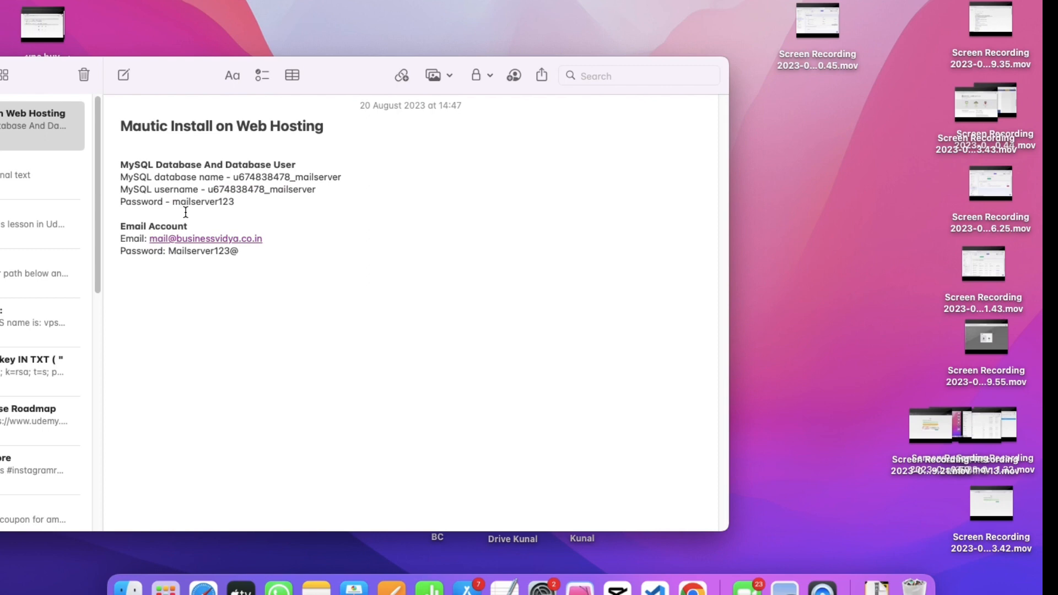
{"action": "key", "text": "BackSpace"}
{"action": "type", "text": "M"}
{"action": "left_click_drag", "start_coordinate": [242, 201], "coordinate": [172, 203]}
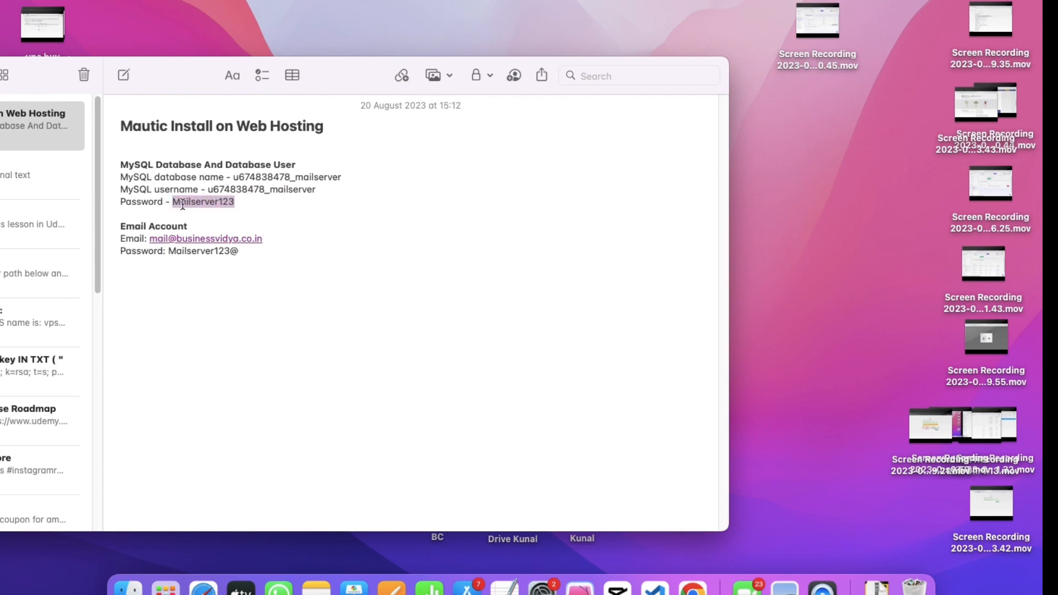
{"action": "right_click", "coordinate": [183, 202]}
{"action": "left_click", "coordinate": [198, 231]}
- Paste the password into Database Password and submit, which returns an access-denied error
{"action": "key", "text": "ctrl+Right"}
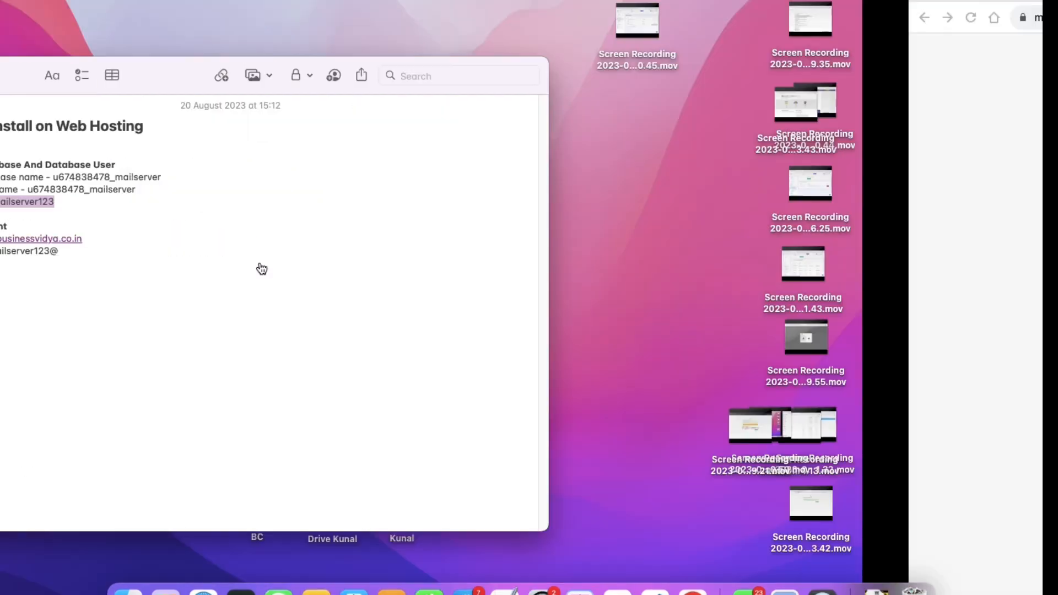
{"action": "left_click", "coordinate": [587, 432]}
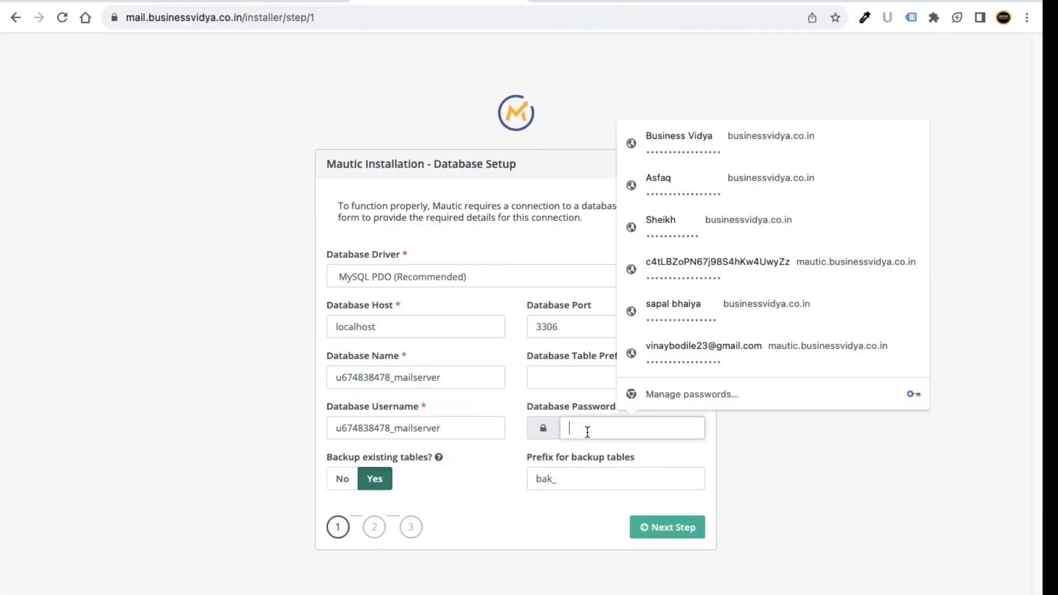
{"action": "key", "text": "super+v"}
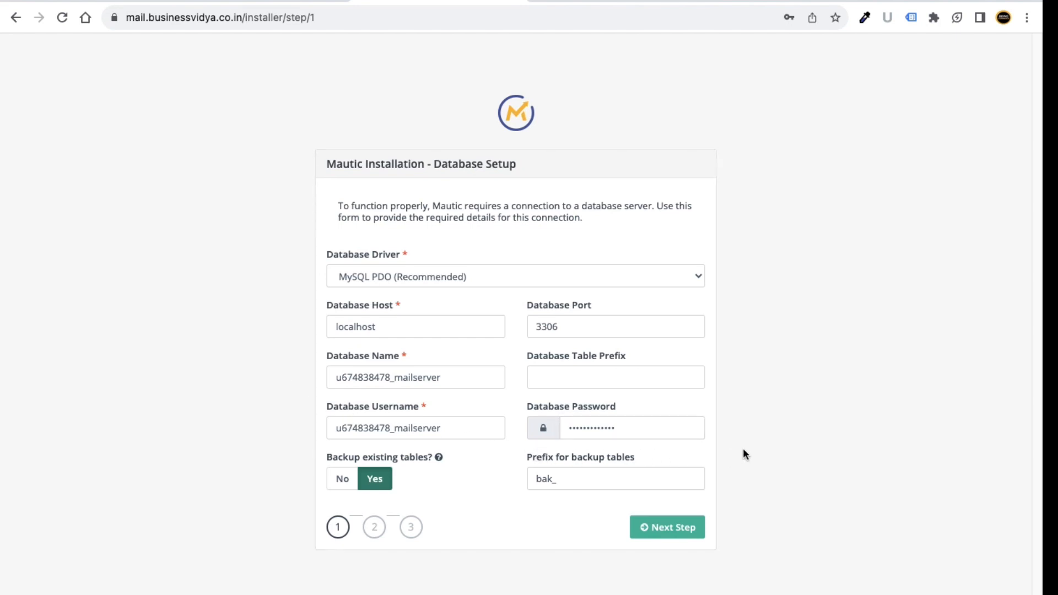
{"action": "left_click", "coordinate": [684, 532]}
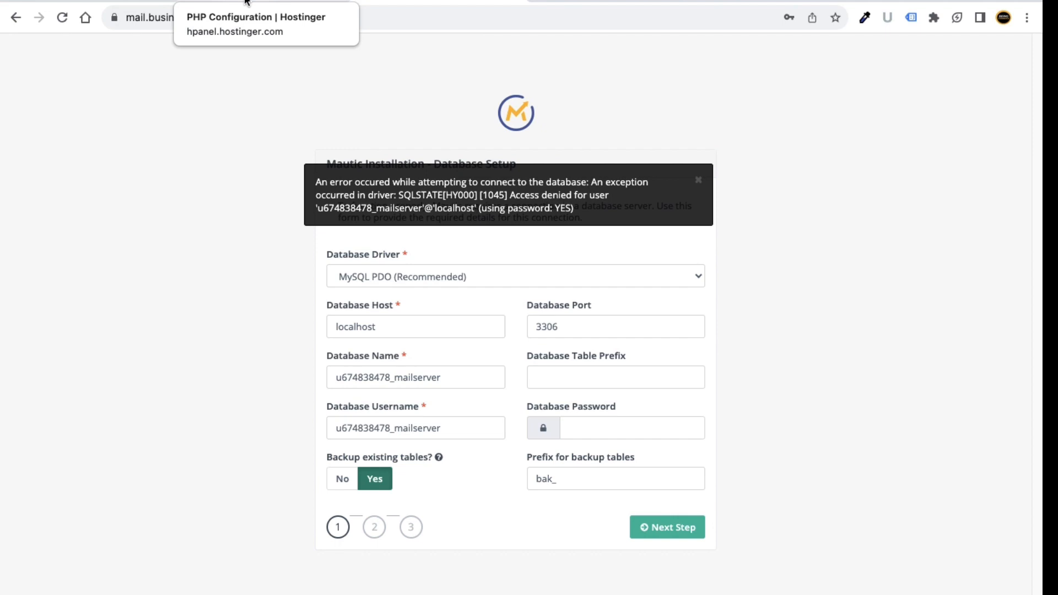
- In hPanel's sidebar, go to Databases > Management to list the MySQL databases and users
{"action": "left_click", "coordinate": [255, 1]}
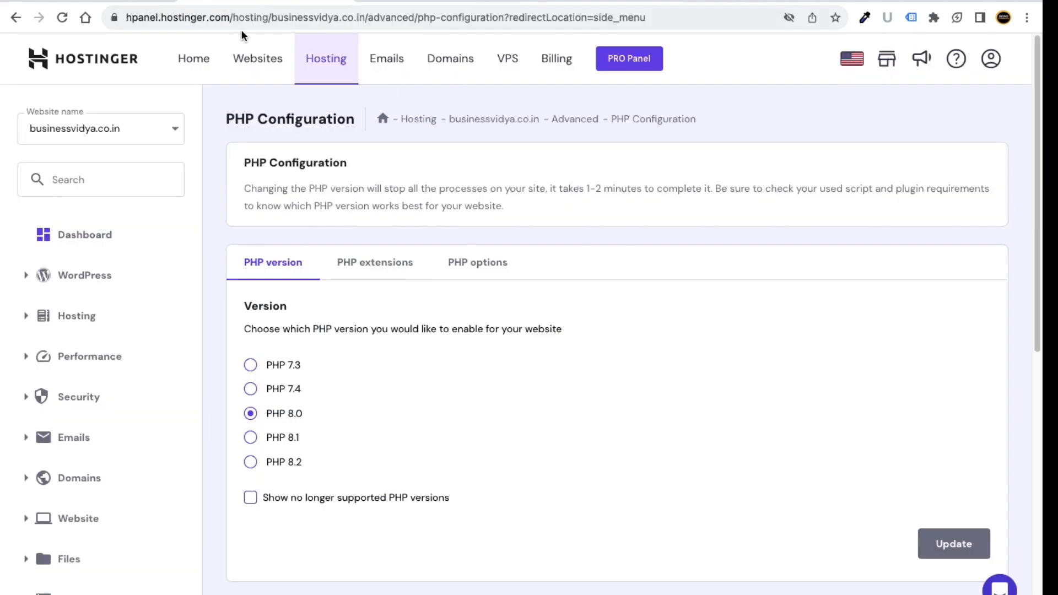
{"action": "scroll", "coordinate": [153, 472], "scroll_direction": "down", "scroll_amount": 7}
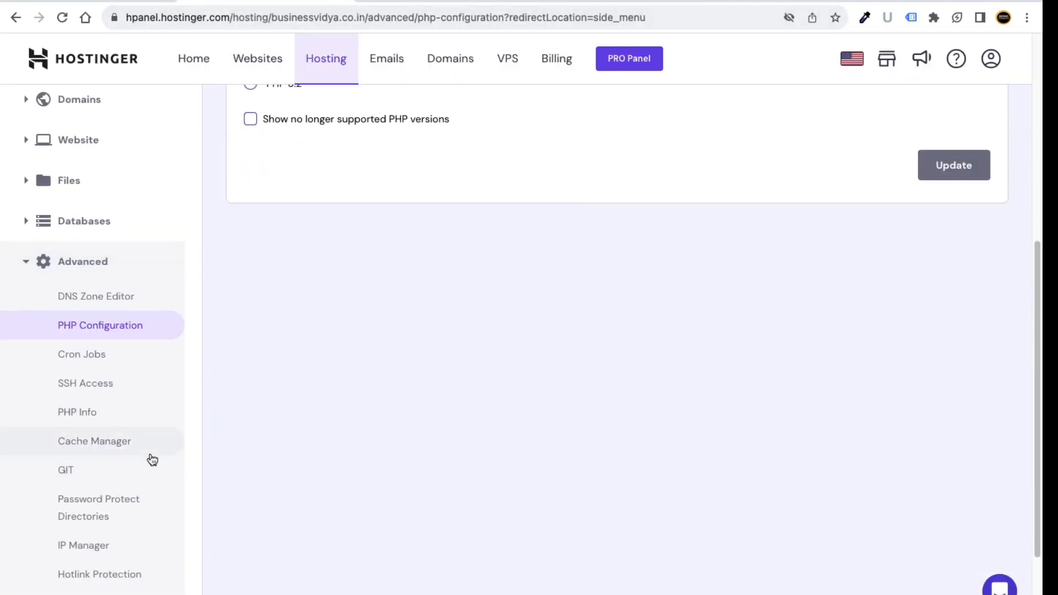
{"action": "scroll", "coordinate": [148, 458], "scroll_direction": "up", "scroll_amount": 5}
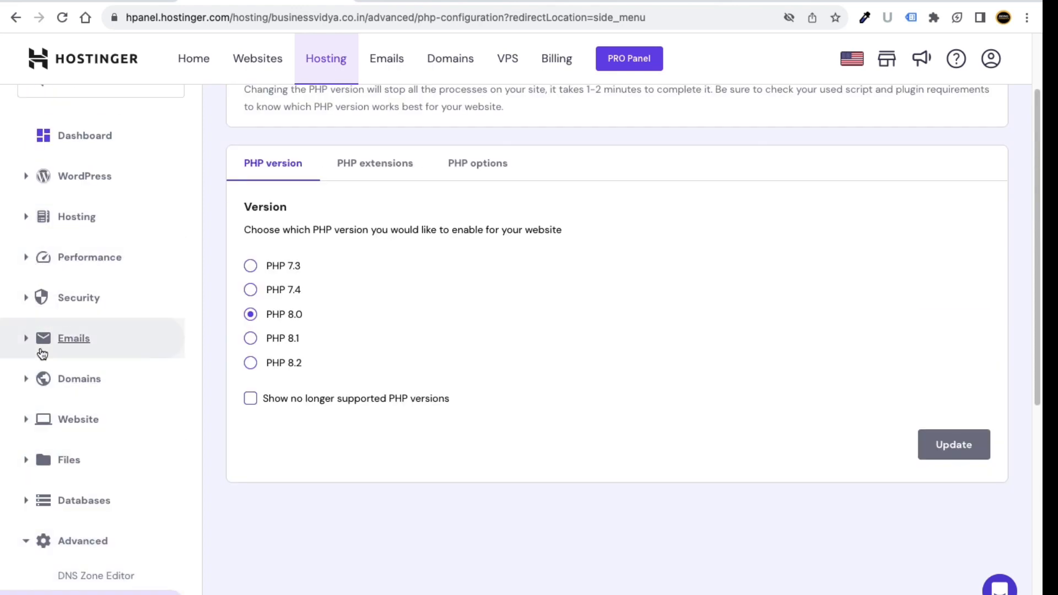
{"action": "left_click", "coordinate": [26, 341]}
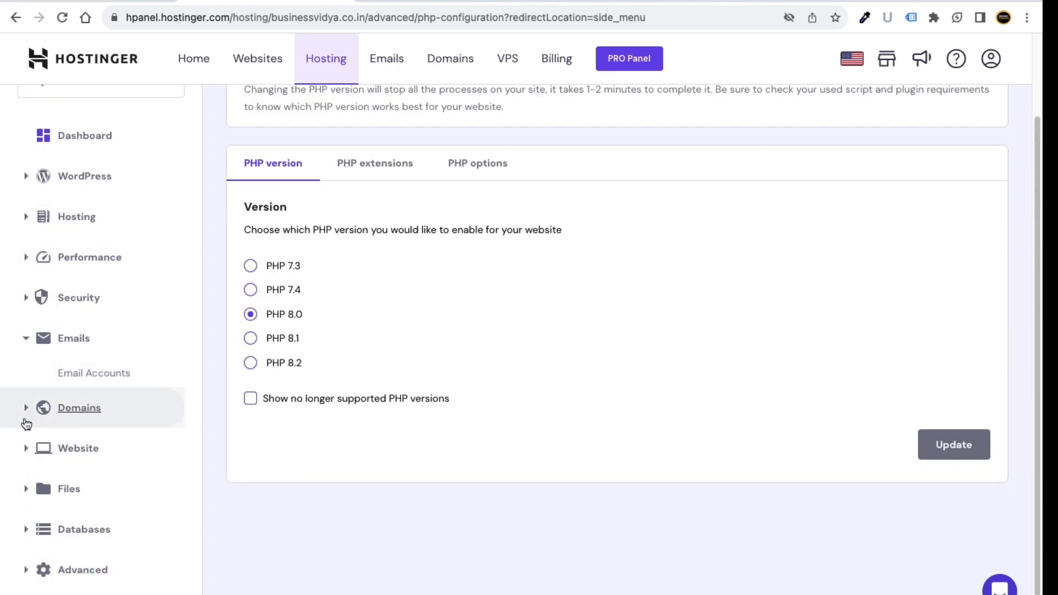
{"action": "left_click", "coordinate": [24, 489]}
{"action": "scroll", "coordinate": [166, 498], "scroll_direction": "down", "scroll_amount": 2}
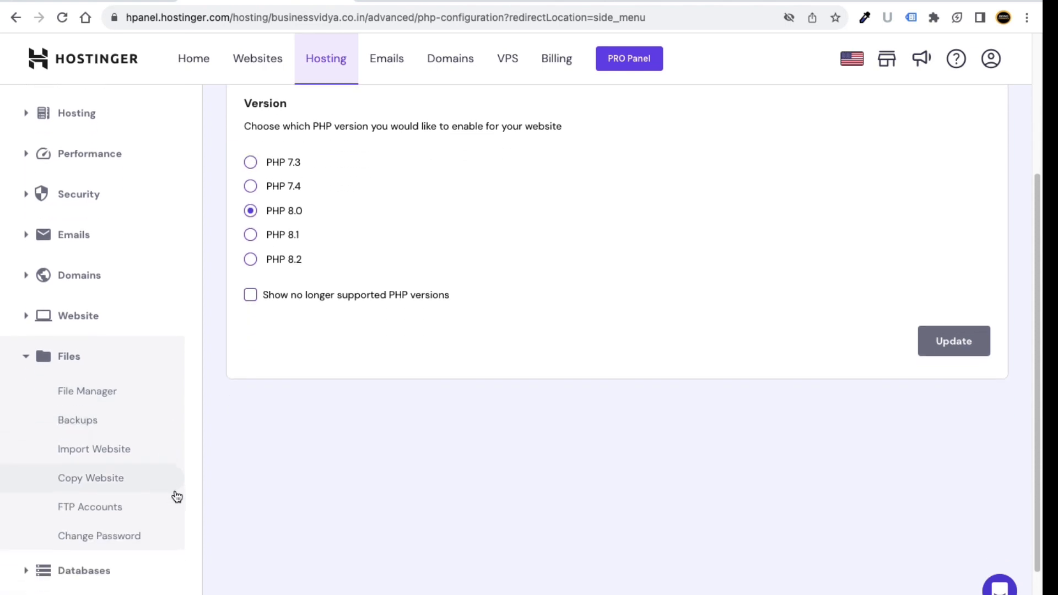
{"action": "scroll", "coordinate": [94, 441], "scroll_direction": "down", "scroll_amount": 1}
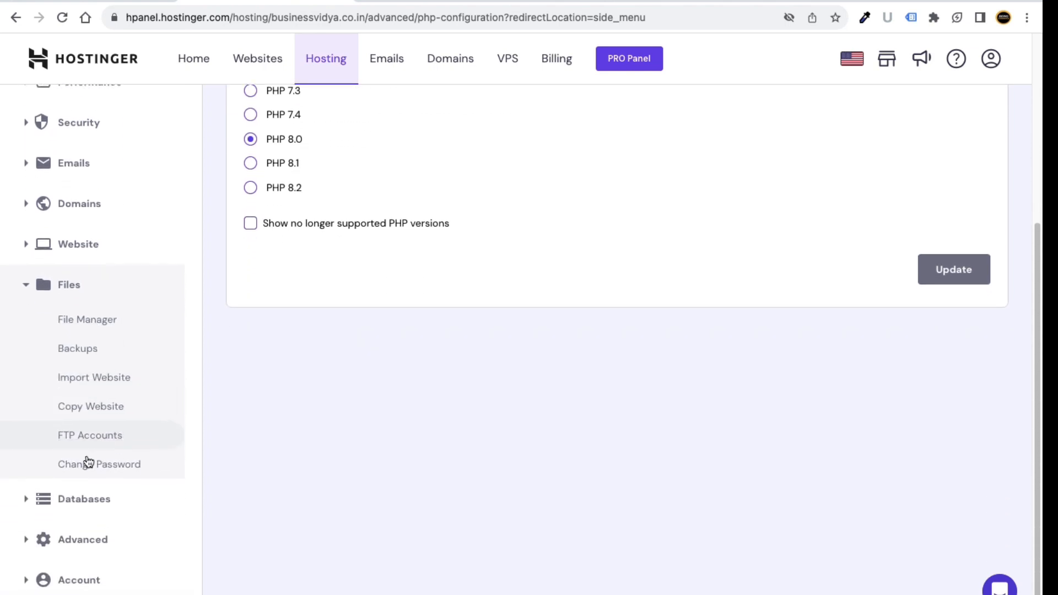
{"action": "left_click", "coordinate": [23, 498]}
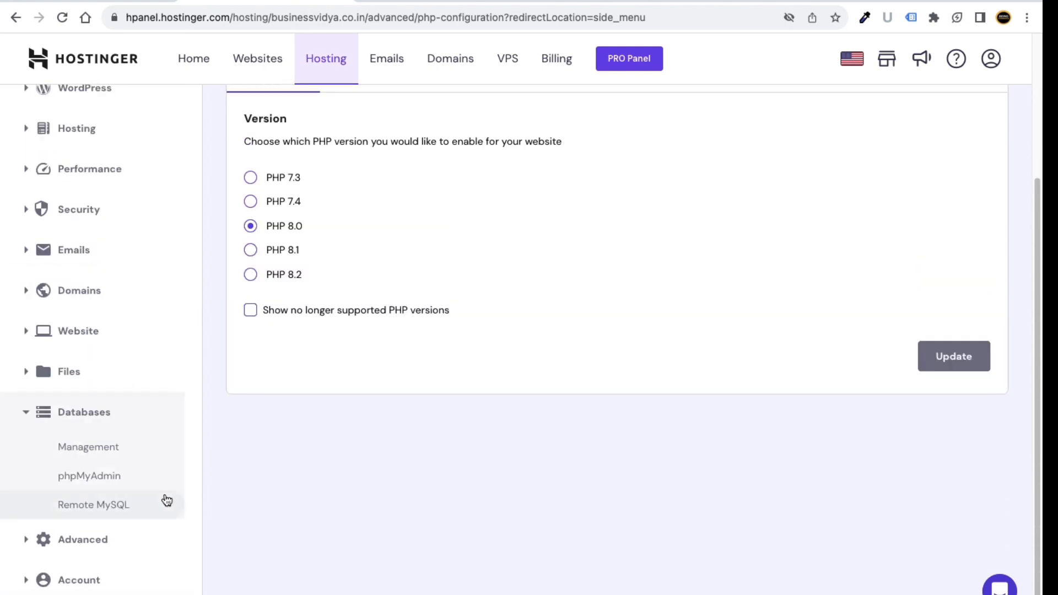
{"action": "left_click", "coordinate": [106, 449]}
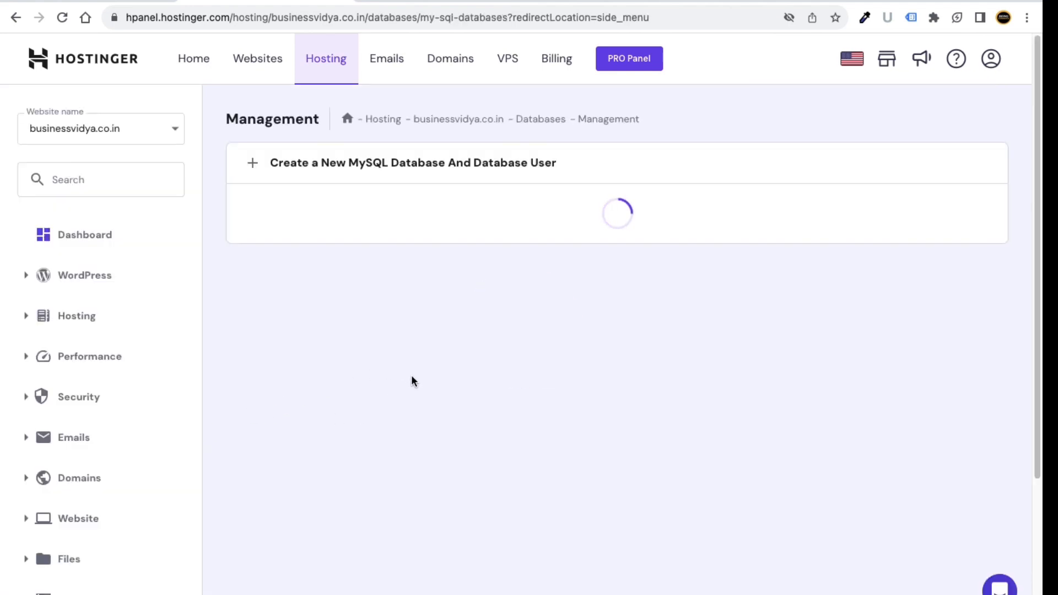
{"action": "scroll", "coordinate": [419, 397], "scroll_direction": "down", "scroll_amount": 3}
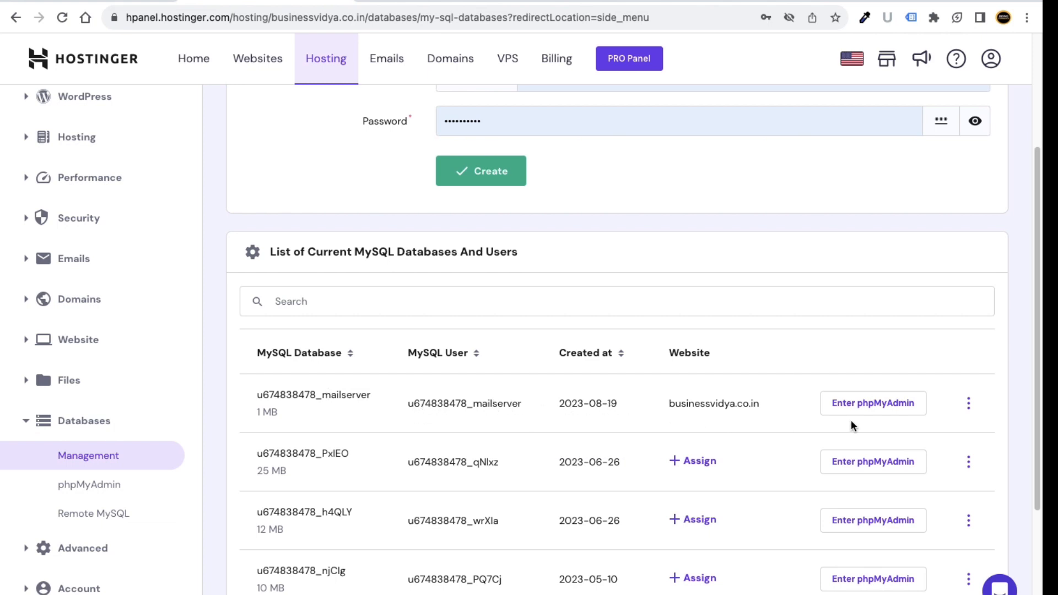
- Change the mailserver database user's password by pasting a new one and clicking Update
{"action": "left_click", "coordinate": [970, 405]}
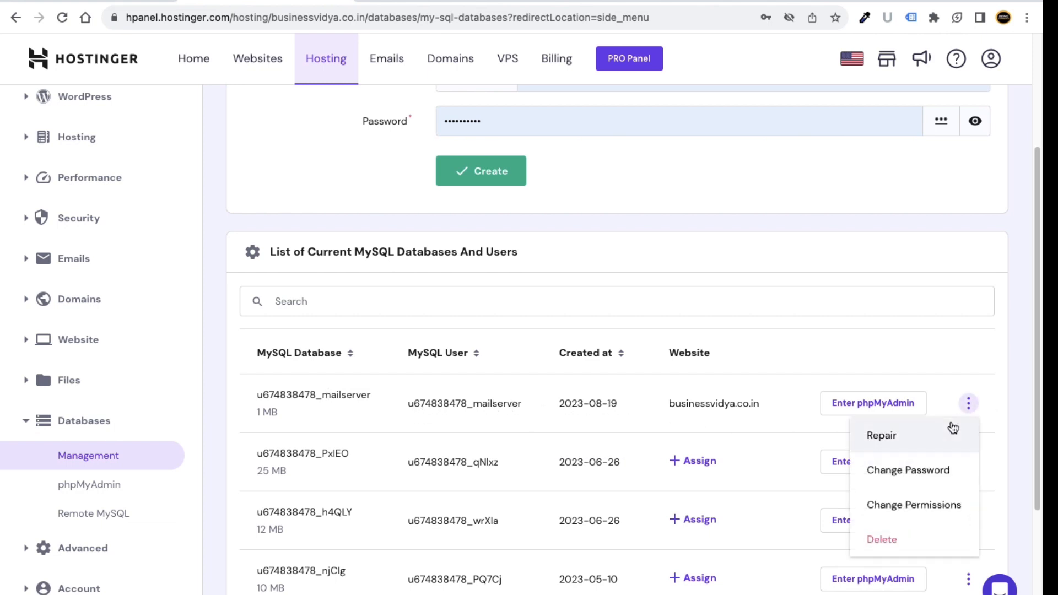
{"action": "left_click", "coordinate": [933, 471]}
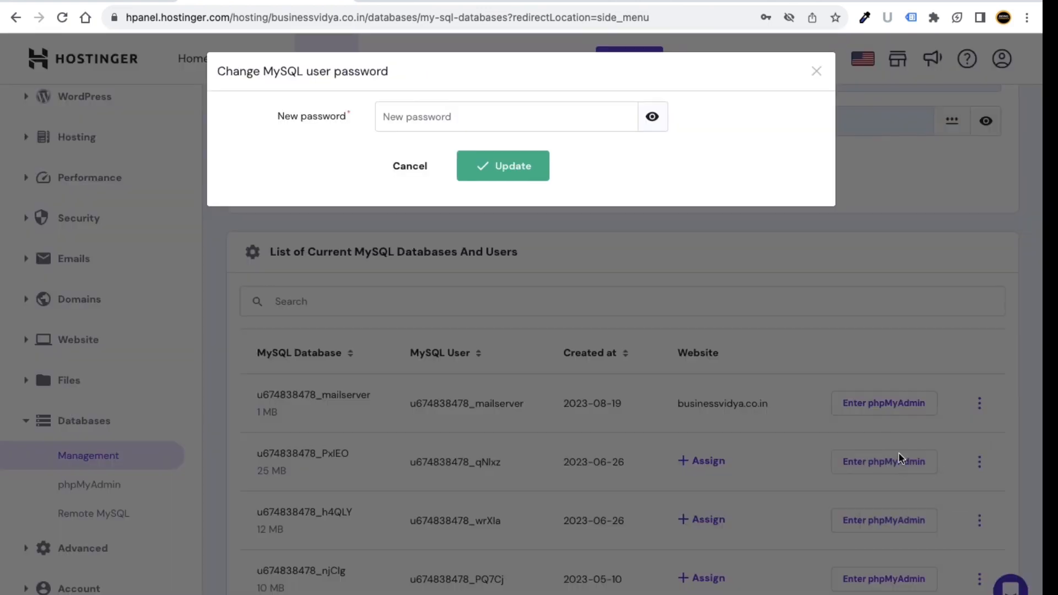
{"action": "left_click", "coordinate": [448, 117]}
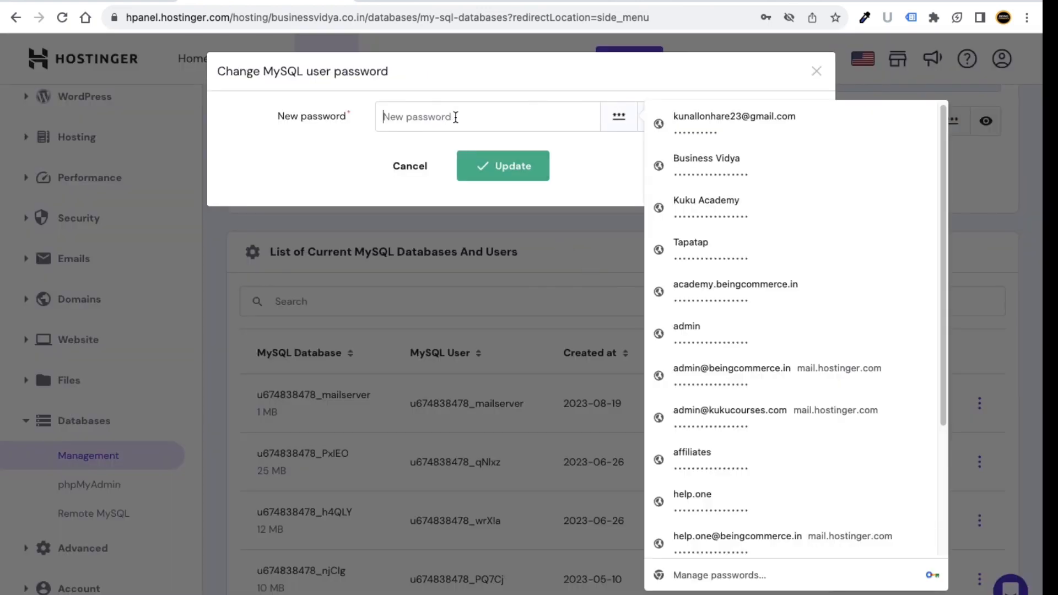
{"action": "left_click", "coordinate": [617, 134]}
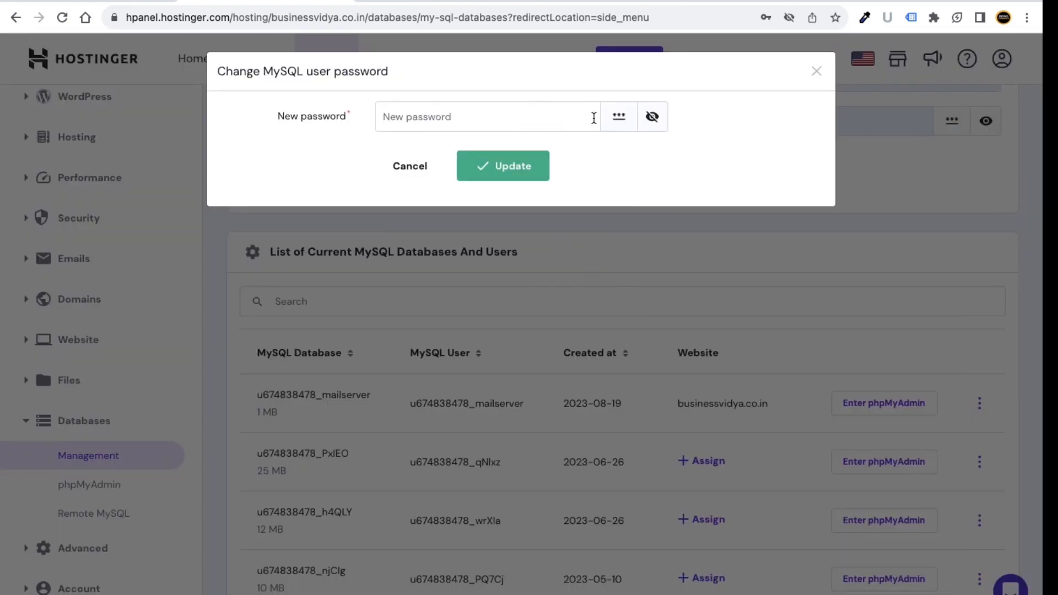
{"action": "left_click", "coordinate": [534, 118]}
{"action": "key", "text": "ctrl+v"}
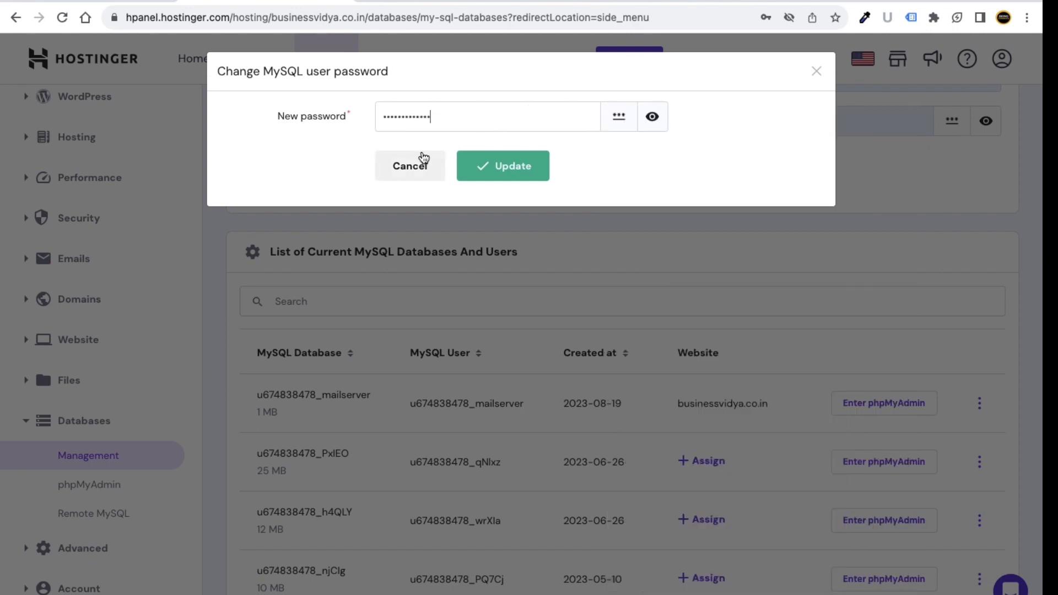
{"action": "left_click", "coordinate": [650, 117]}
{"action": "left_click", "coordinate": [651, 116]}
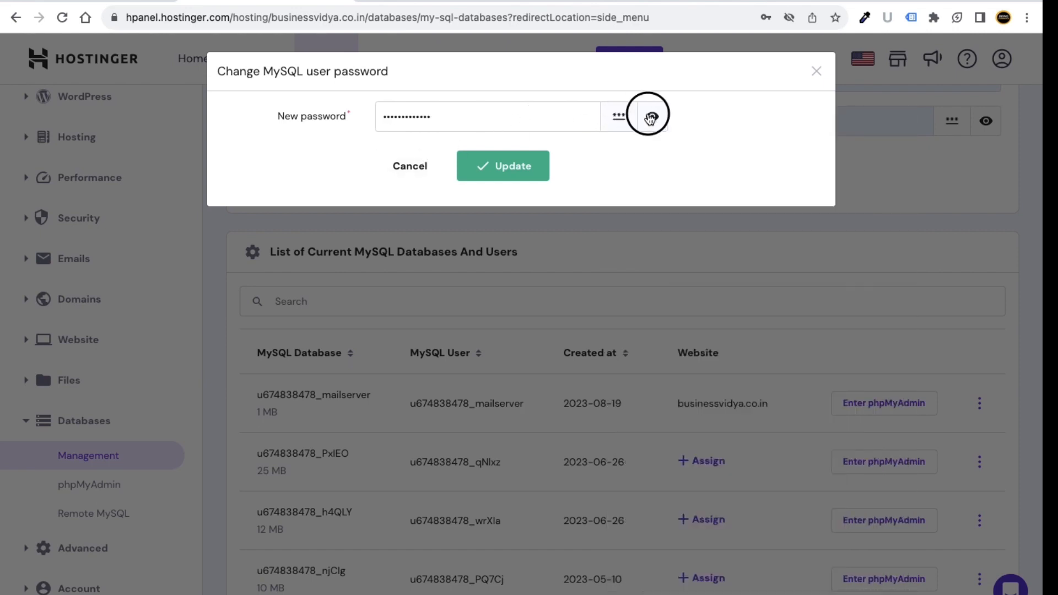
{"action": "left_click", "coordinate": [650, 116]}
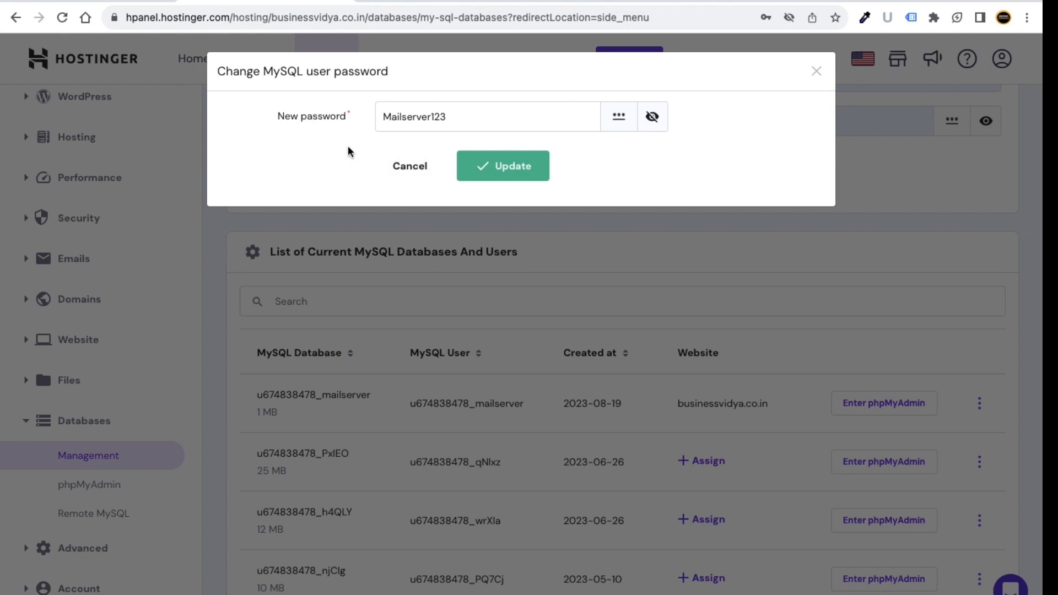
{"action": "left_click", "coordinate": [499, 168]}
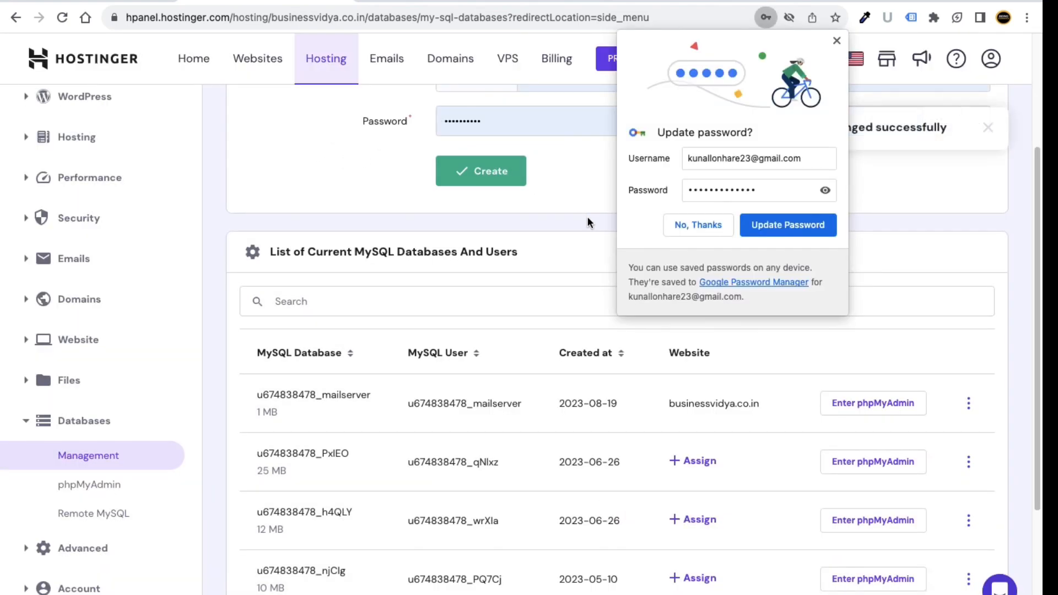
{"action": "left_click", "coordinate": [837, 43]}
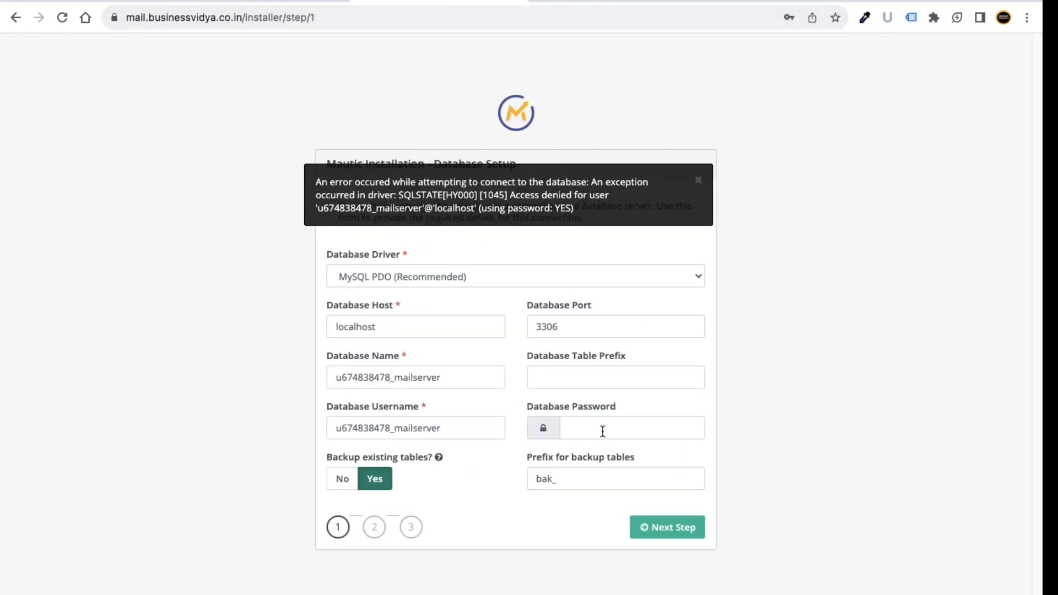
- Paste the new database password and submit, advancing the installer to the Administrative User step
{"action": "left_click", "coordinate": [603, 432]}
{"action": "key", "text": "super+v"}
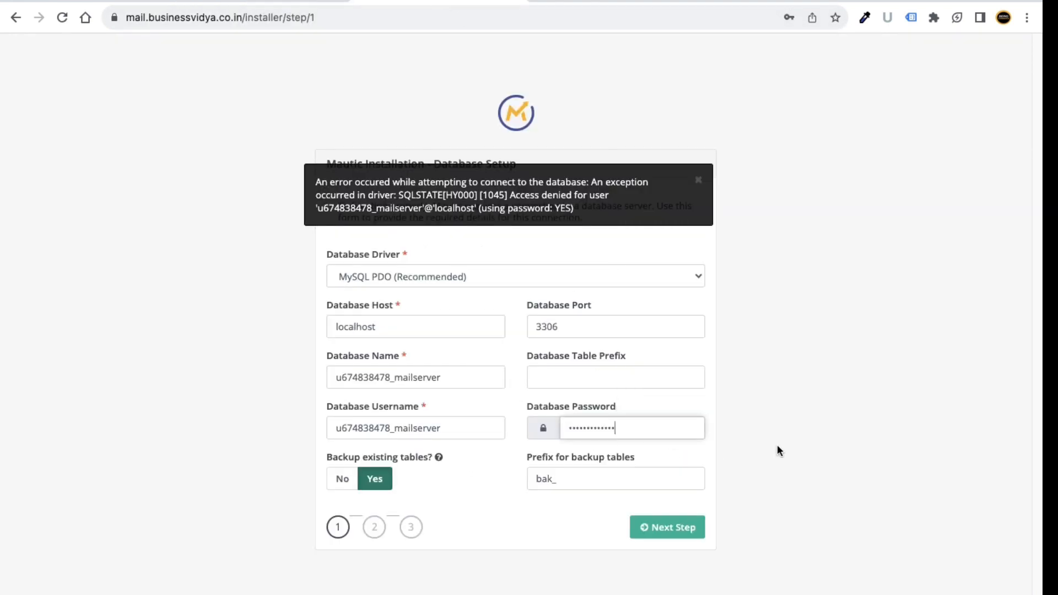
{"action": "left_click", "coordinate": [778, 448]}
{"action": "left_click", "coordinate": [678, 542]}
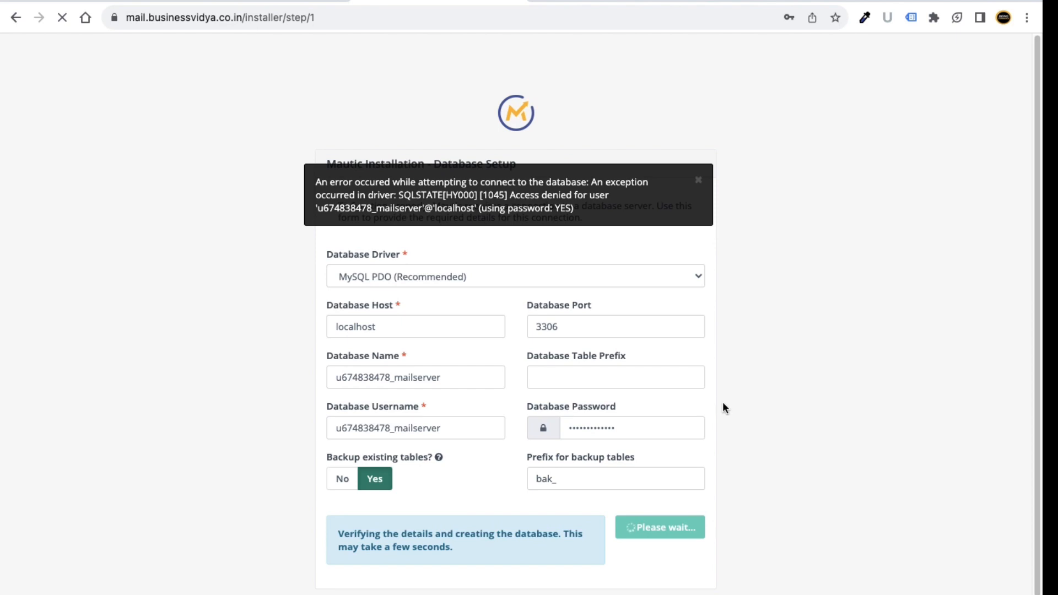
{"action": "scroll", "coordinate": [720, 401], "scroll_direction": "down", "scroll_amount": 1}
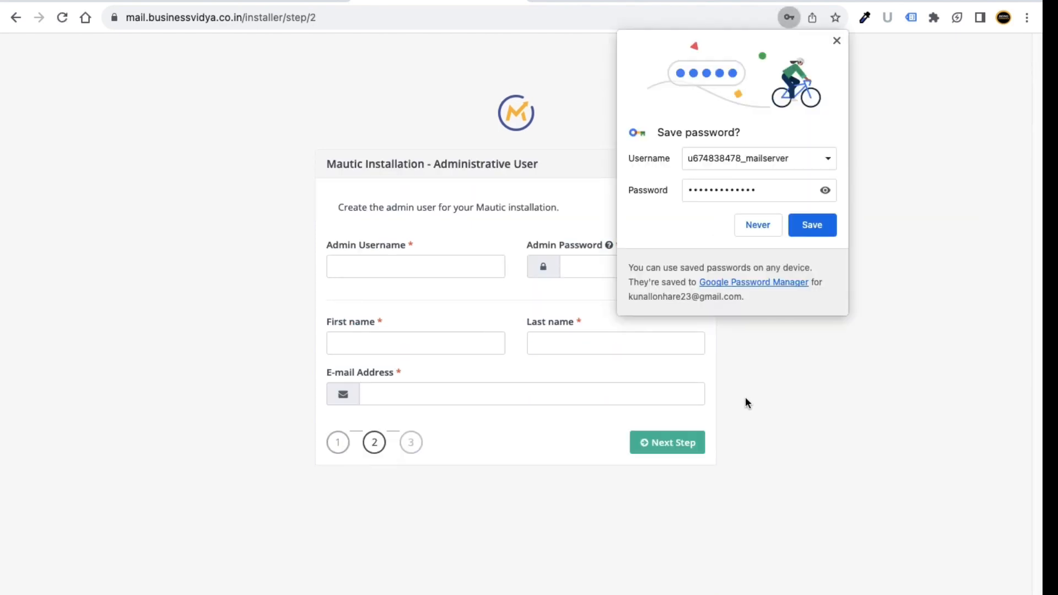
{"action": "left_click", "coordinate": [837, 41]}
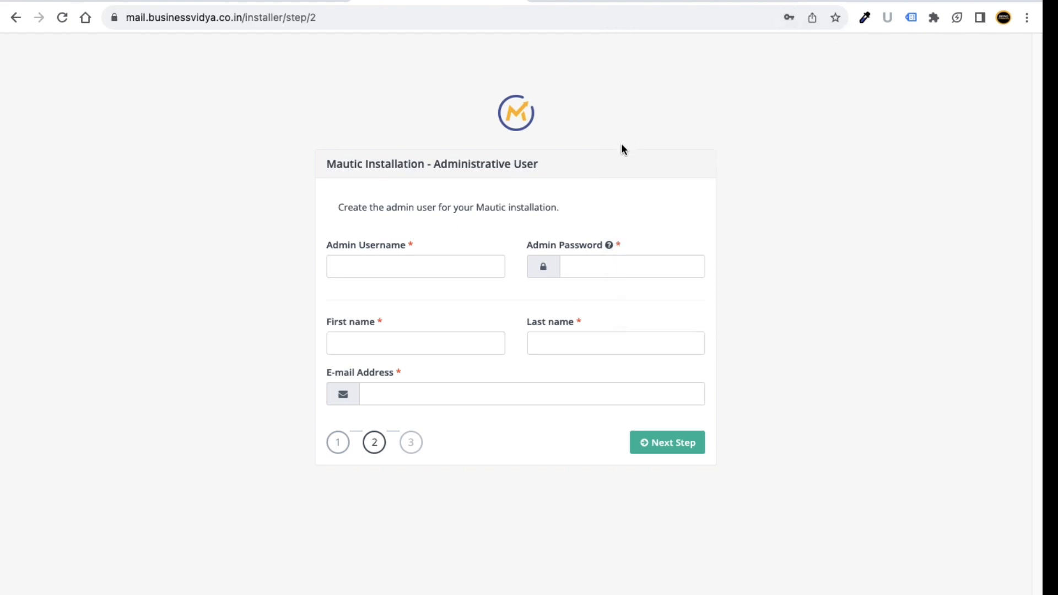
{"action": "left_click_drag", "start_coordinate": [435, 165], "coordinate": [542, 170]}
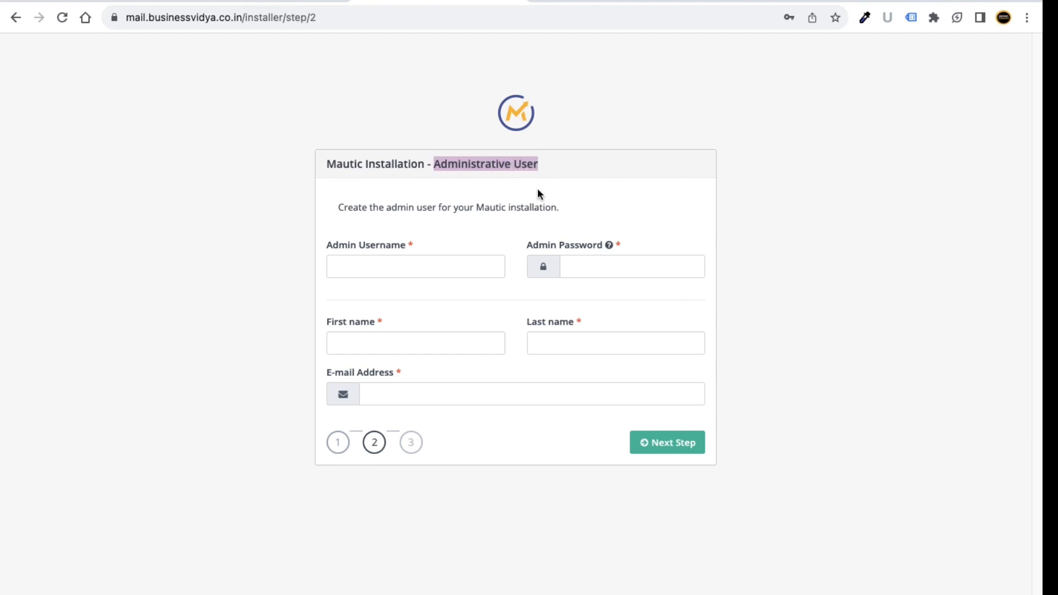
{"action": "left_click", "coordinate": [400, 164]}
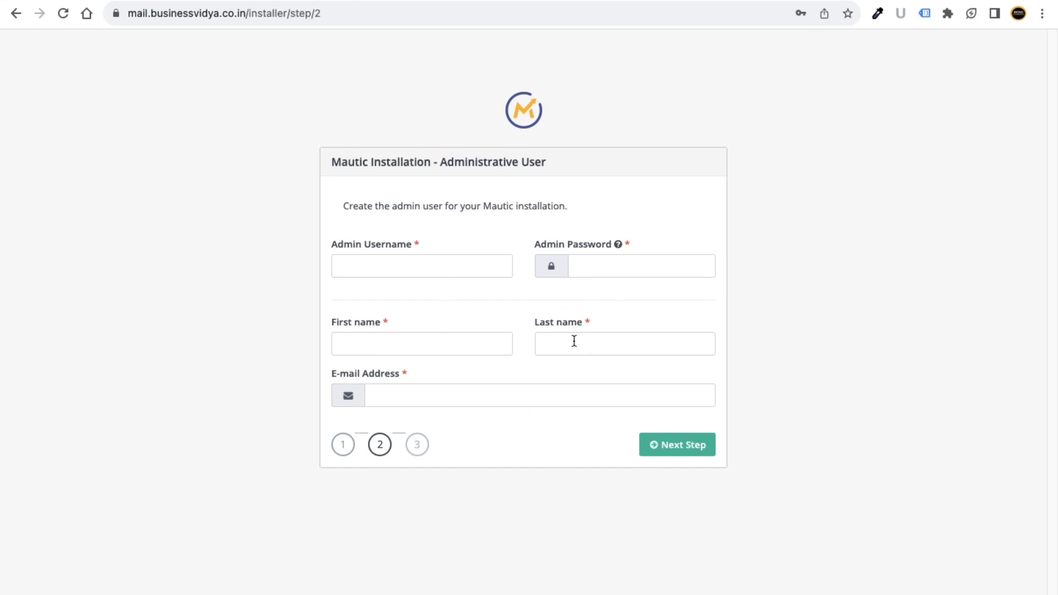
- Copy the Google account's e-mail address from the other Chrome profile
{"action": "left_click", "coordinate": [409, 269]}
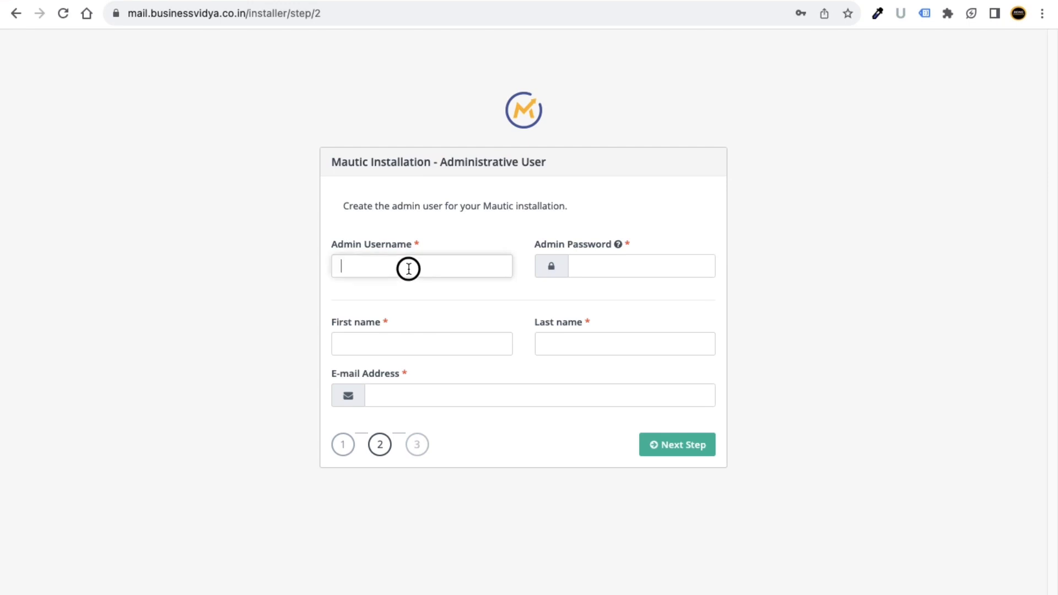
{"action": "left_click", "coordinate": [693, 239]}
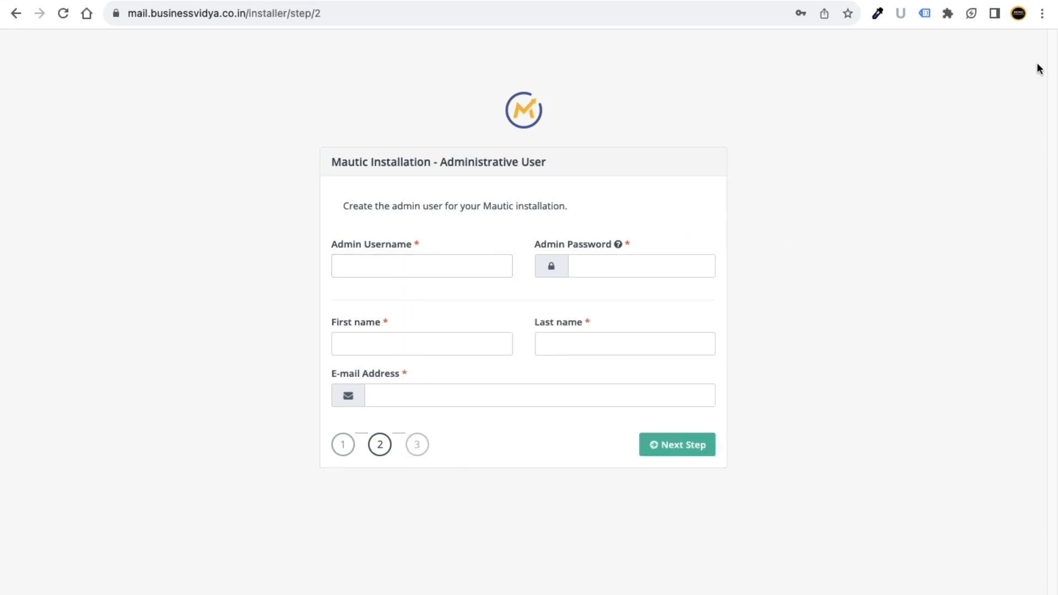
{"action": "left_click", "coordinate": [1019, 14]}
{"action": "left_click", "coordinate": [870, 474]}
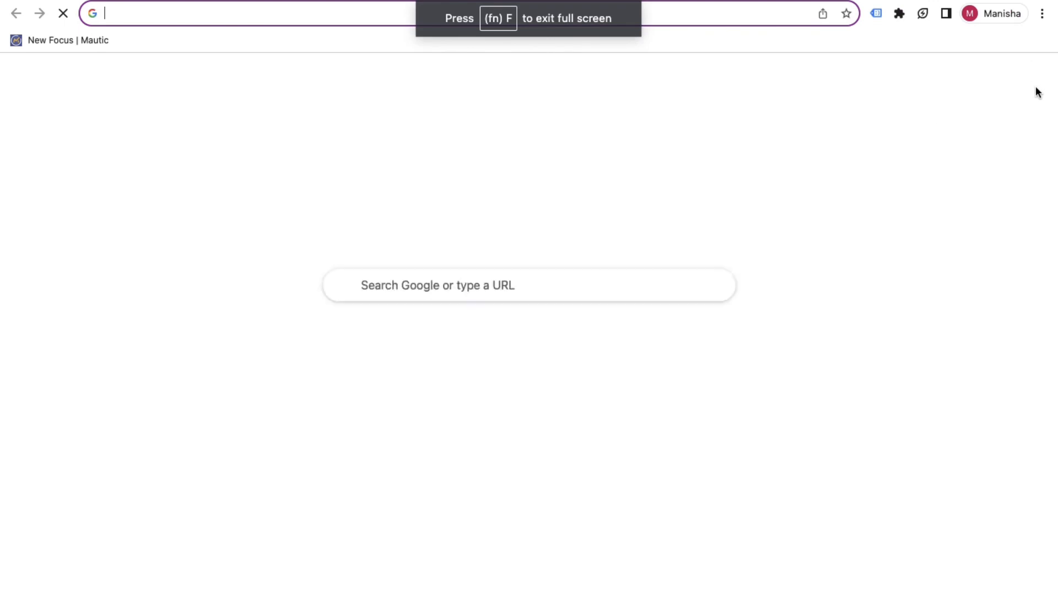
{"action": "left_click", "coordinate": [1035, 81]}
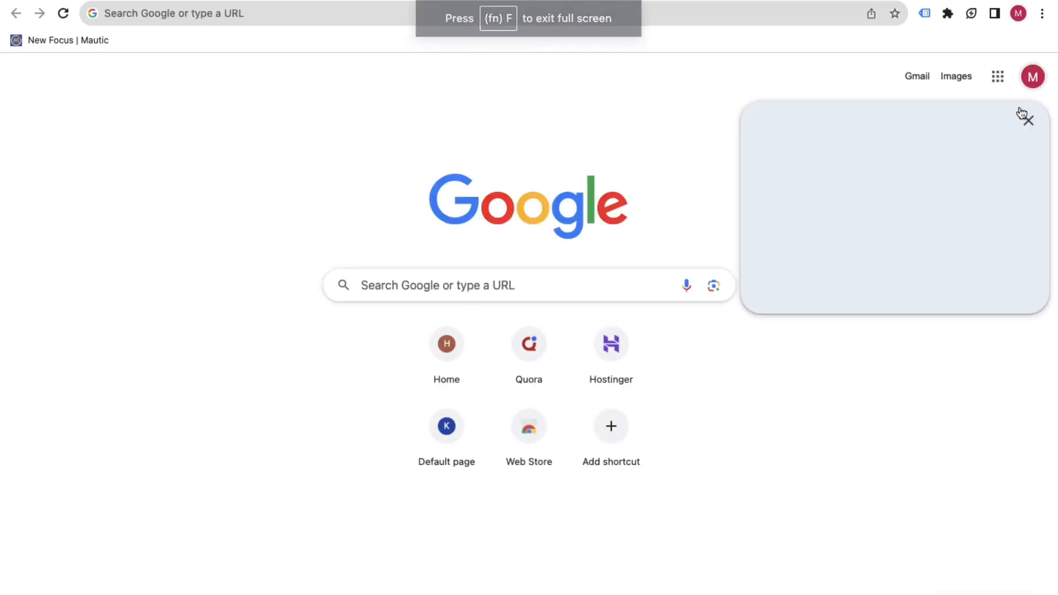
{"action": "triple_click", "coordinate": [904, 122]}
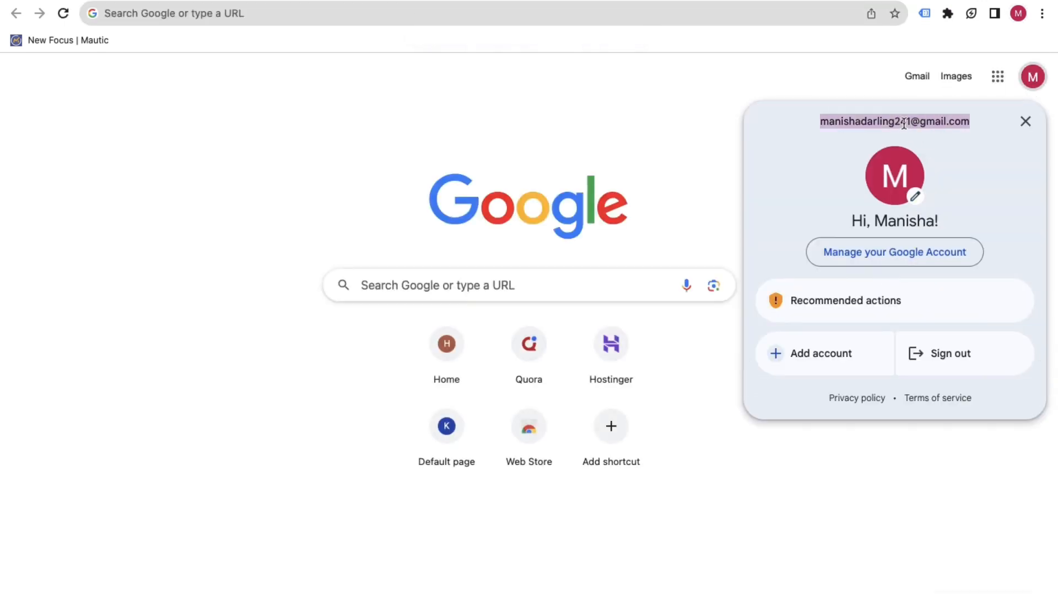
{"action": "right_click", "coordinate": [904, 122]}
{"action": "left_click", "coordinate": [897, 155]}
{"action": "left_click", "coordinate": [613, 87]}
- Paste the e-mail into both the Admin Username and E-mail Address fields
{"action": "key", "text": "ctrl+Left"}
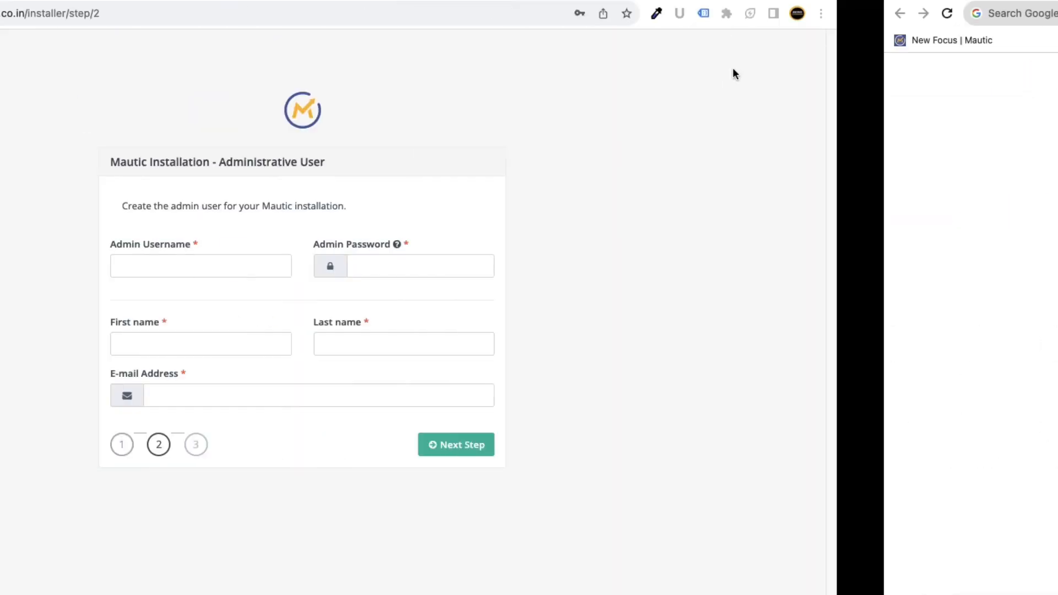
{"action": "left_click", "coordinate": [385, 270]}
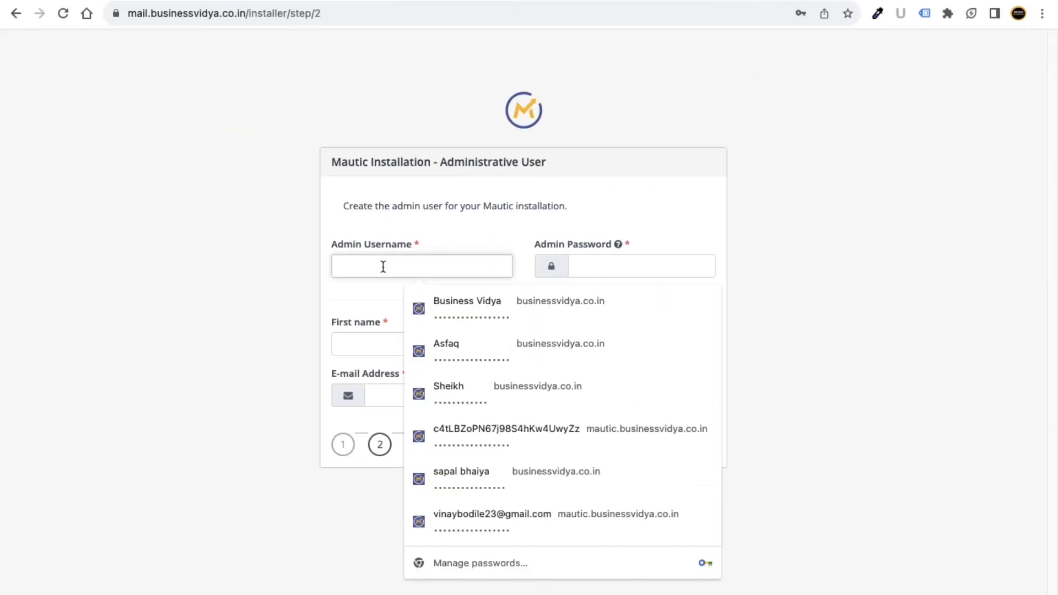
{"action": "key", "text": "super+v"}
{"action": "left_click", "coordinate": [283, 286]}
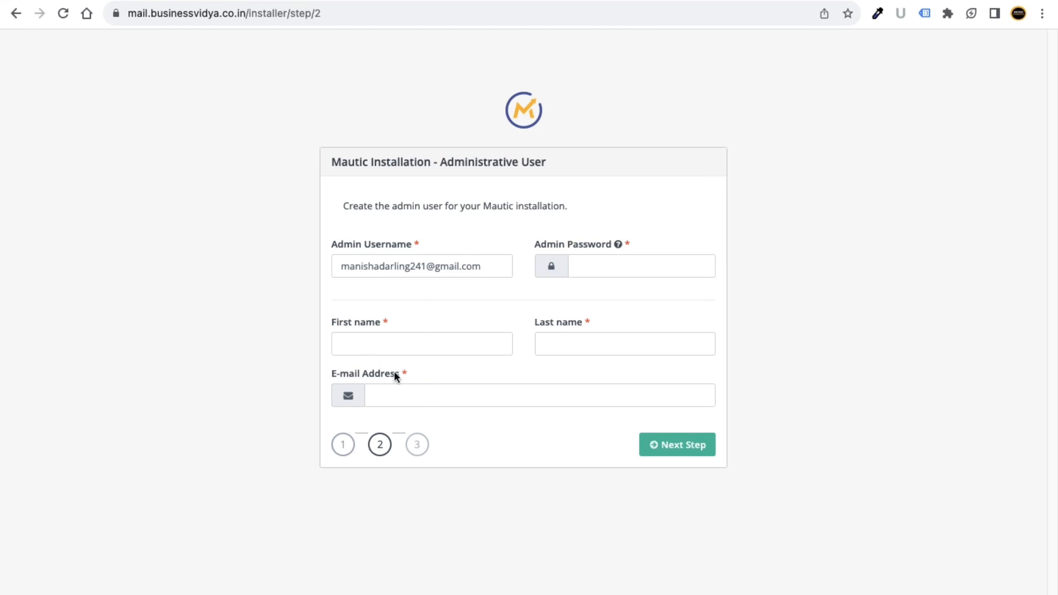
{"action": "left_click", "coordinate": [408, 385]}
{"action": "key", "text": "super+v"}
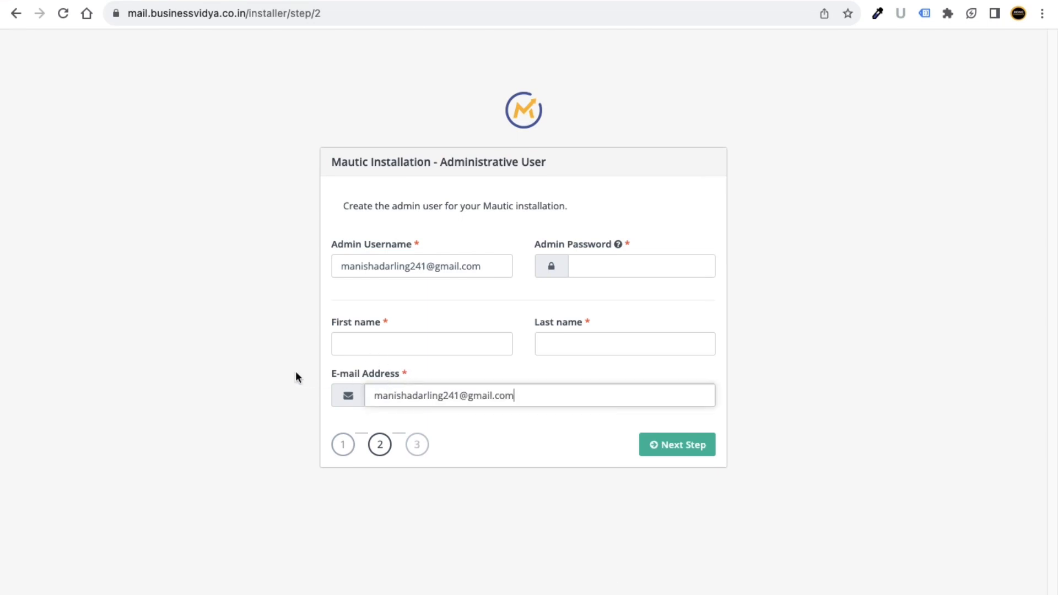
{"action": "left_click", "coordinate": [265, 359]}
{"action": "key", "text": "ctrl+Left"}
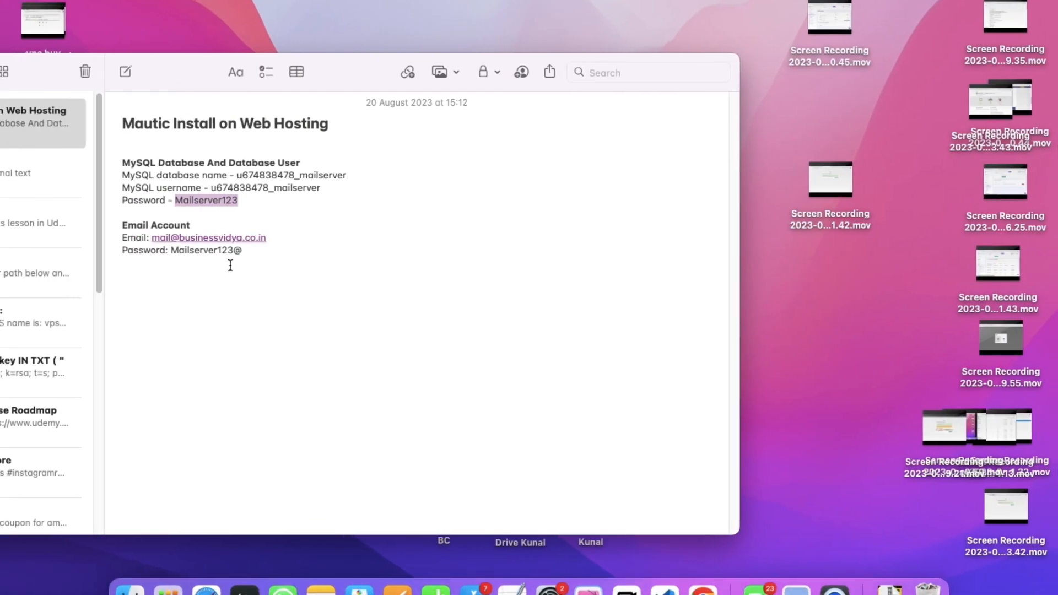
- Add a bold 'Mautic Logins' heading and a 'Username / Email:' line with the pasted admin e-mail
{"action": "left_click", "coordinate": [249, 257]}
{"action": "key", "text": "Return"}
{"action": "key", "text": "Return"}
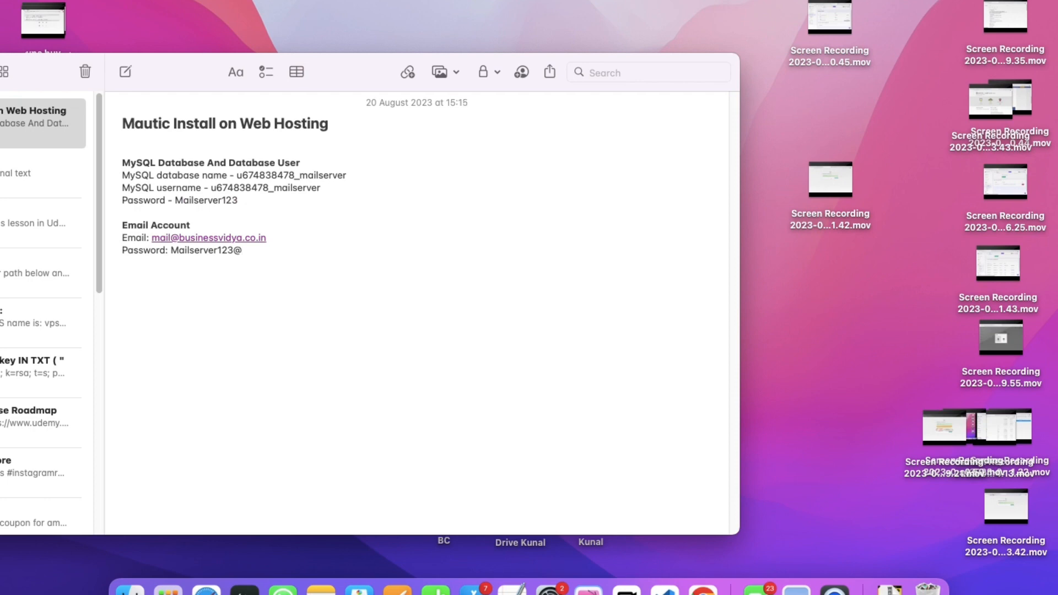
{"action": "type", "text": "Mautic Logins"}
{"action": "key", "text": "Return"}
{"action": "type", "text": "Username"}
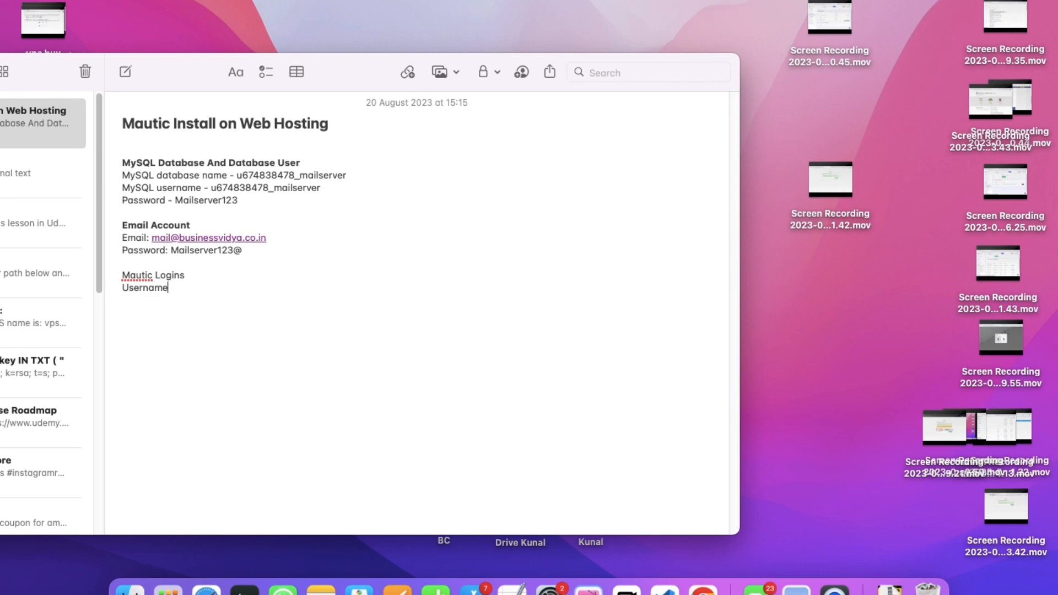
{"action": "type", "text": " / Email:"}
{"action": "key", "text": "super+v"}
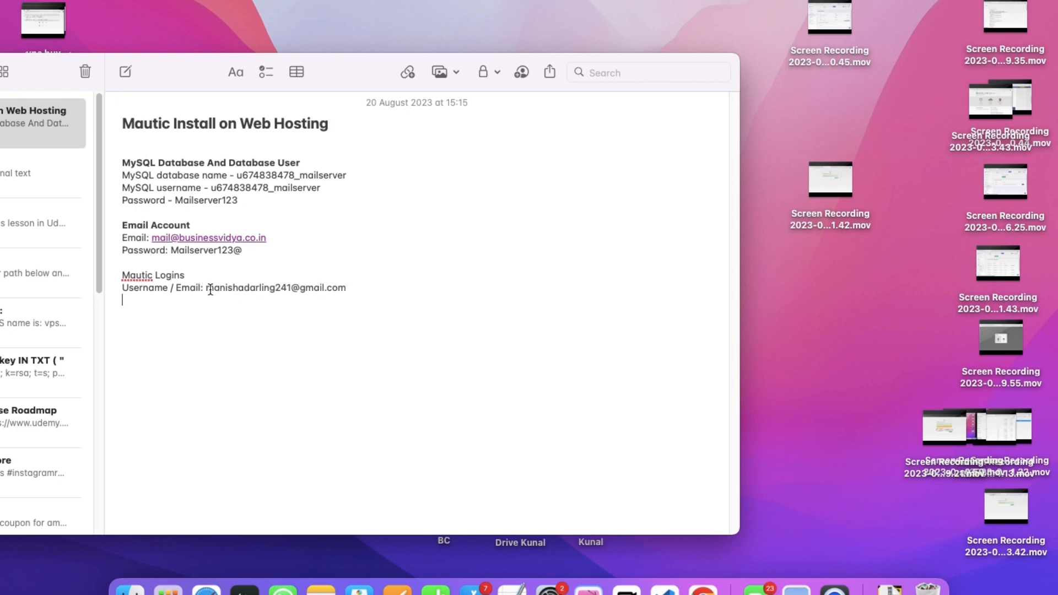
{"action": "left_click_drag", "start_coordinate": [186, 276], "coordinate": [122, 276]}
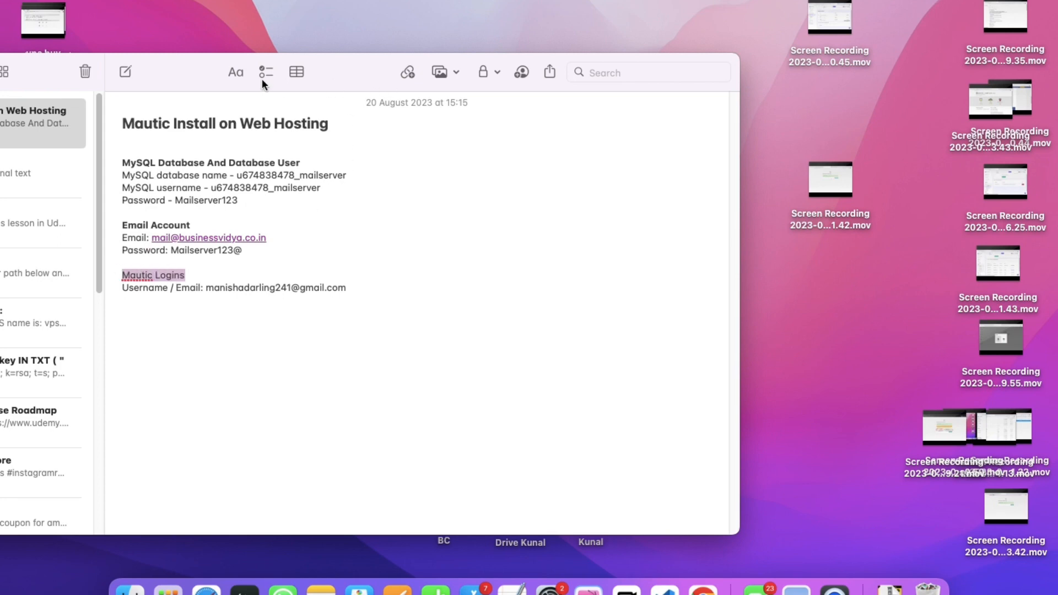
{"action": "left_click", "coordinate": [236, 72]}
{"action": "left_click", "coordinate": [214, 111]}
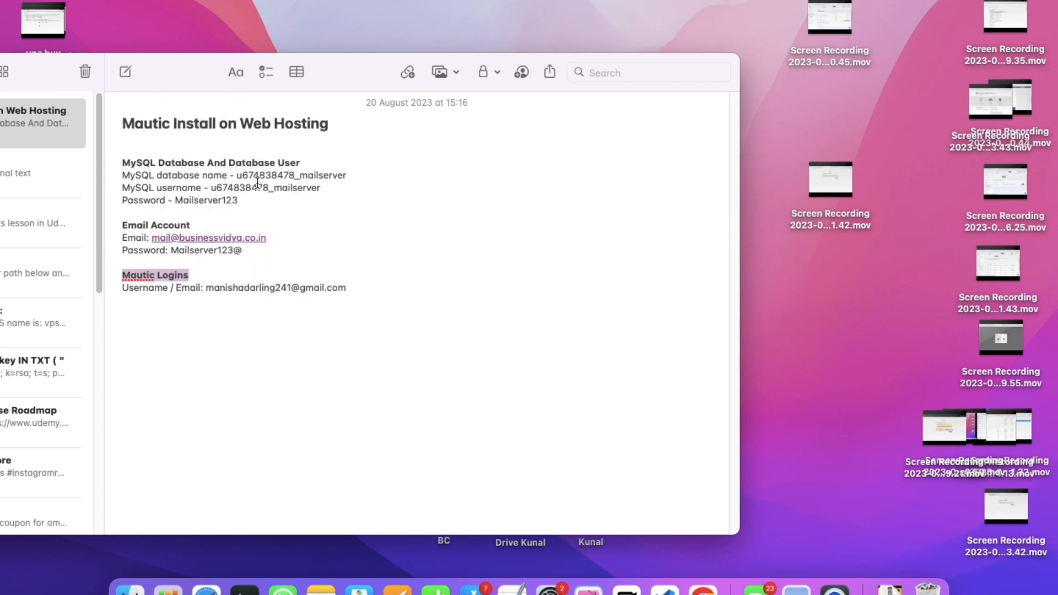
{"action": "left_click", "coordinate": [355, 287]}
{"action": "key", "text": "Return"}
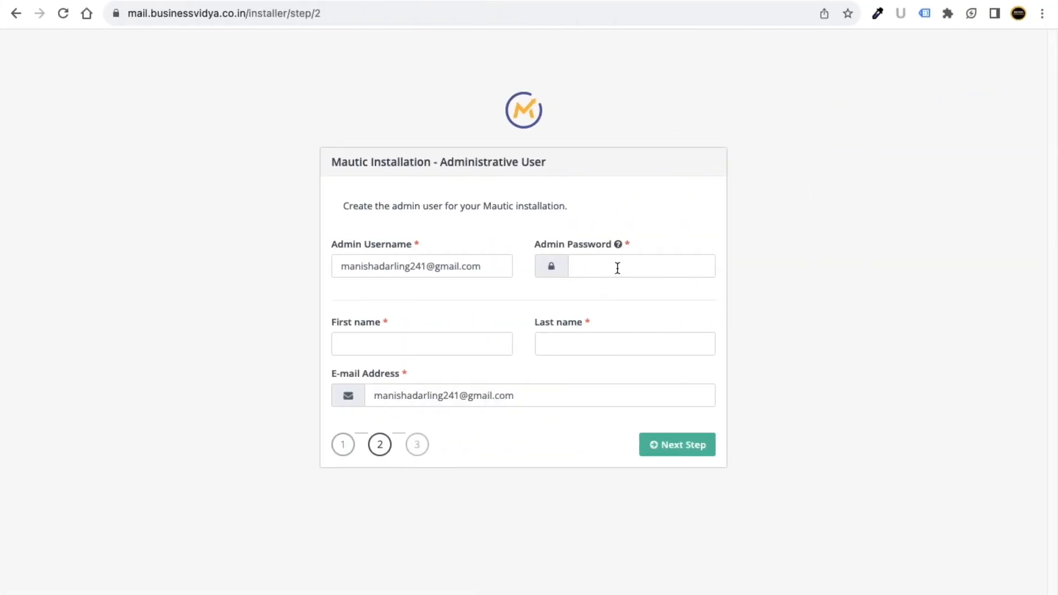
- Enter the admin password in Mautic and record it on a Password line in the note
{"action": "left_click", "coordinate": [618, 268]}
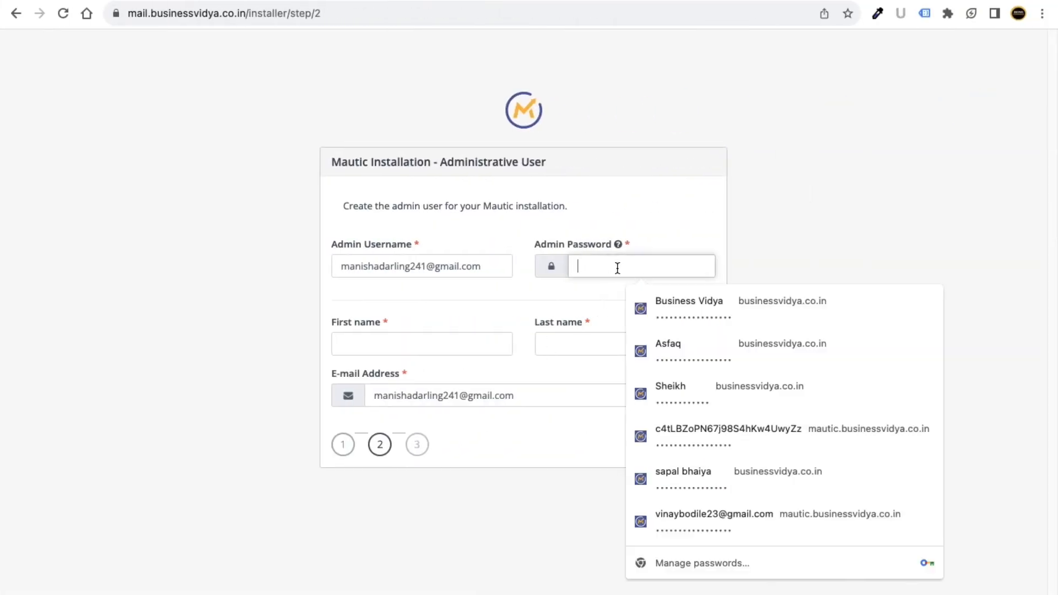
{"action": "type", "text": "••"}
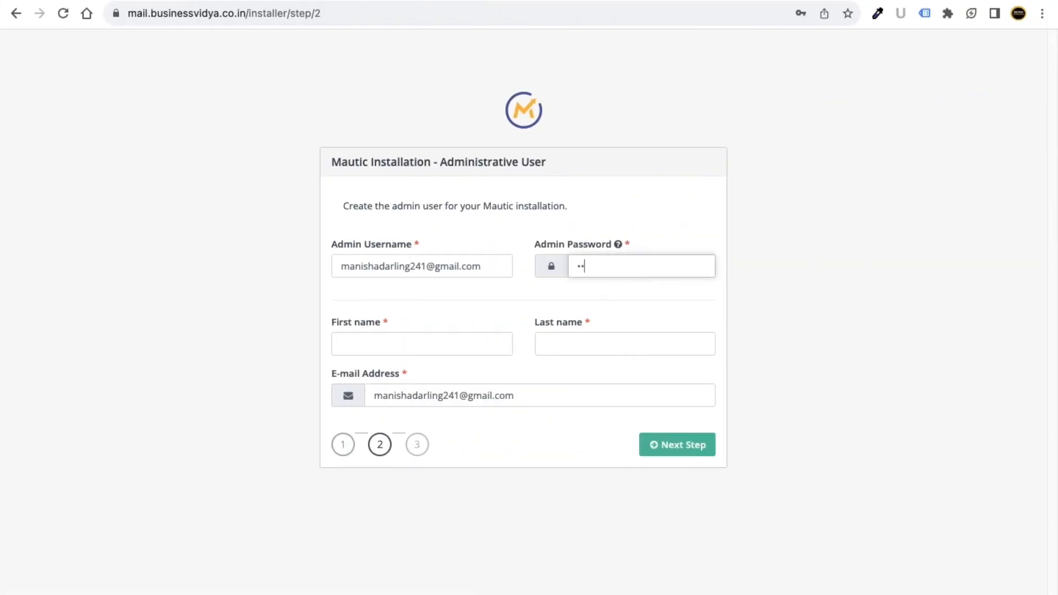
{"action": "type", "text": "•••"}
{"action": "key", "text": "super+a"}
{"action": "type", "text": "•••••"}
{"action": "key", "text": "ctrl+Left"}
{"action": "left_click", "coordinate": [180, 310]}
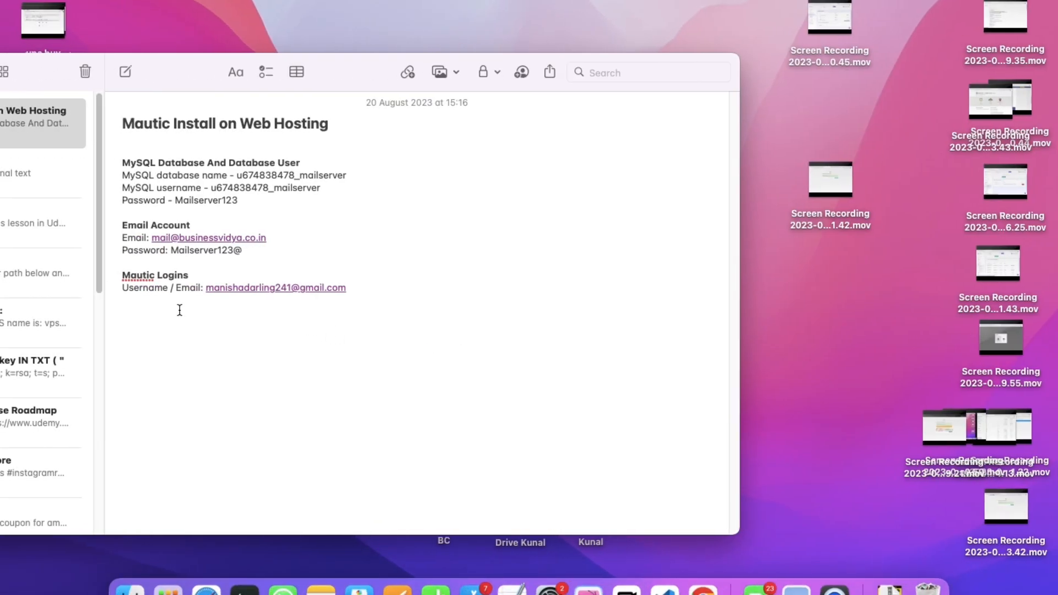
{"action": "key", "text": "super+Tab"}
{"action": "left_click", "coordinate": [203, 353]}
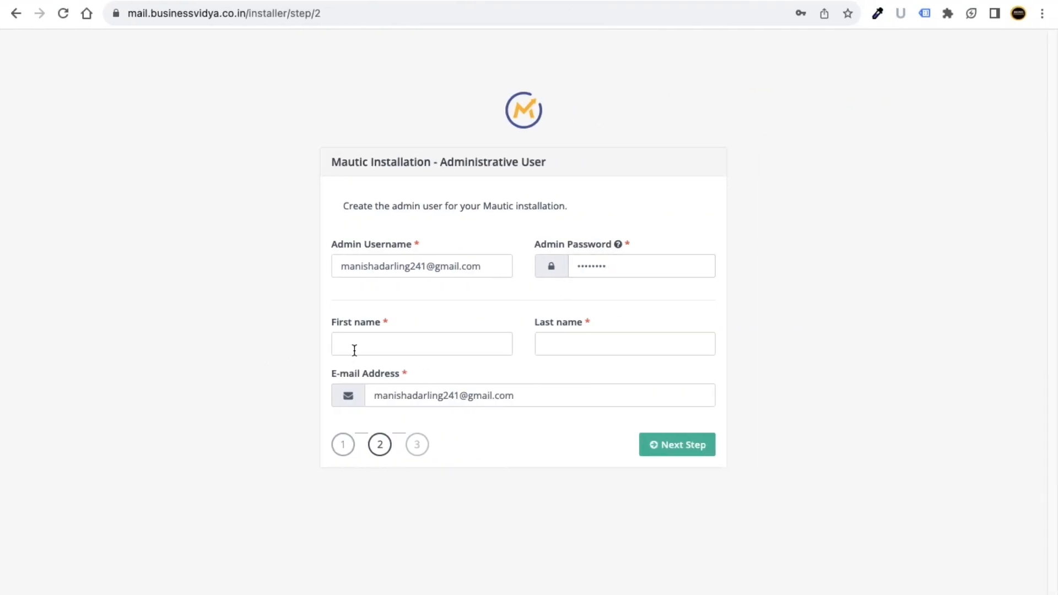
- Type the administrator's first name and last name into their fields
{"action": "left_click", "coordinate": [385, 350]}
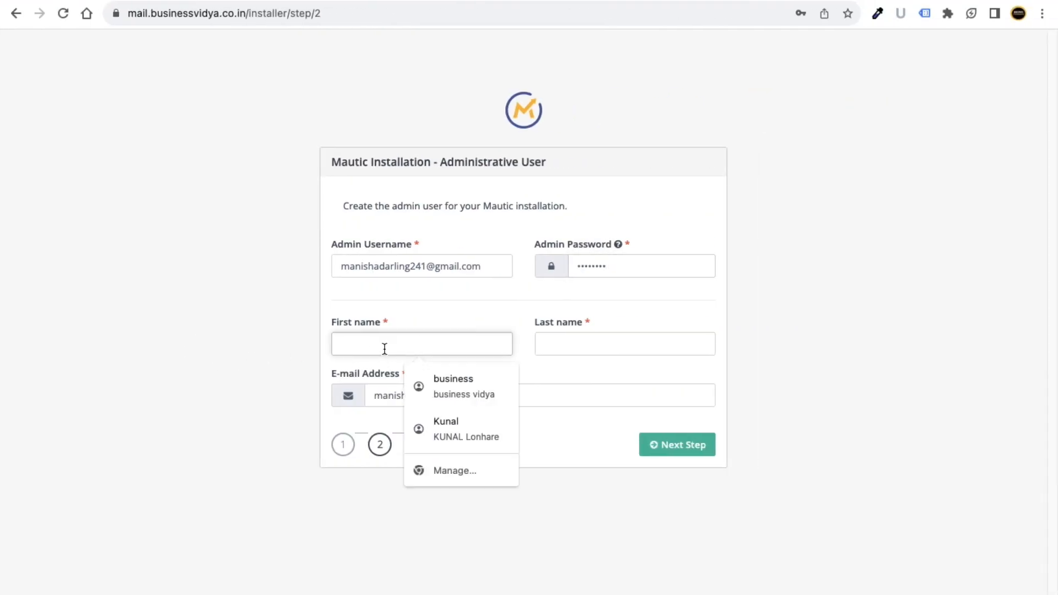
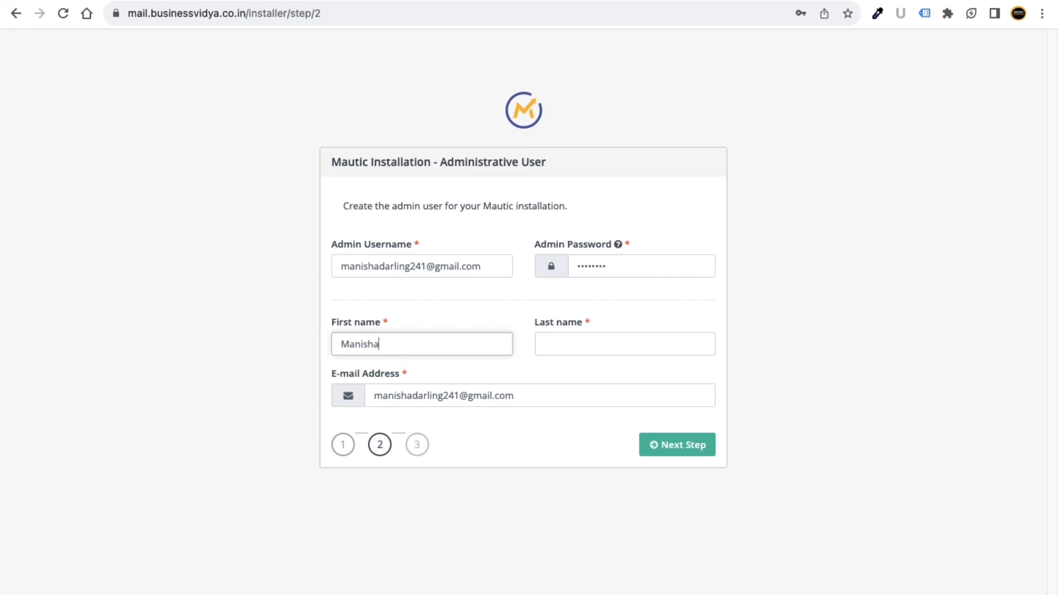
{"action": "left_click", "coordinate": [579, 345]}
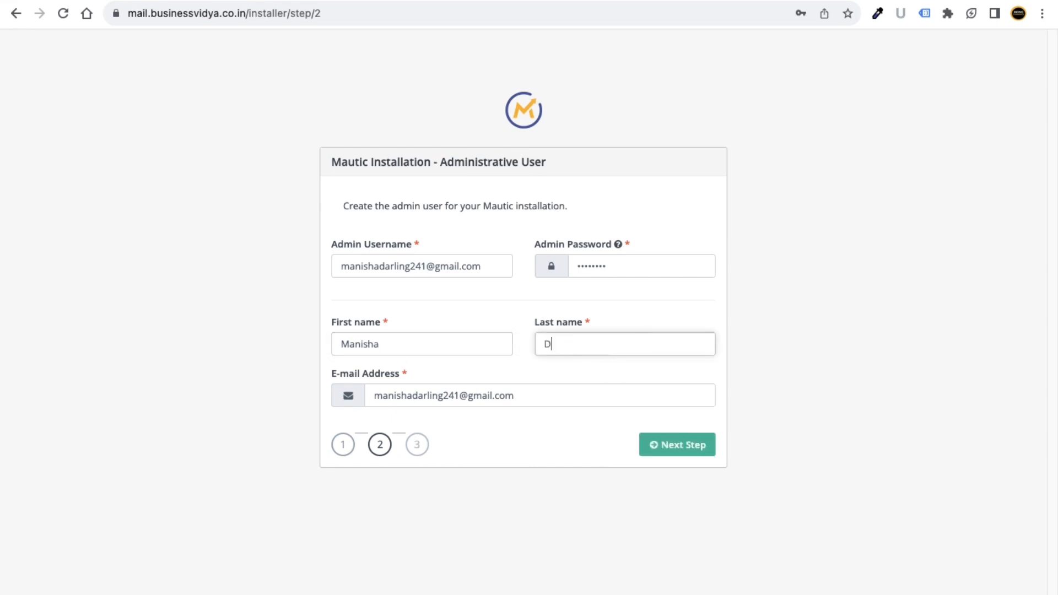
{"action": "left_click", "coordinate": [280, 369]}
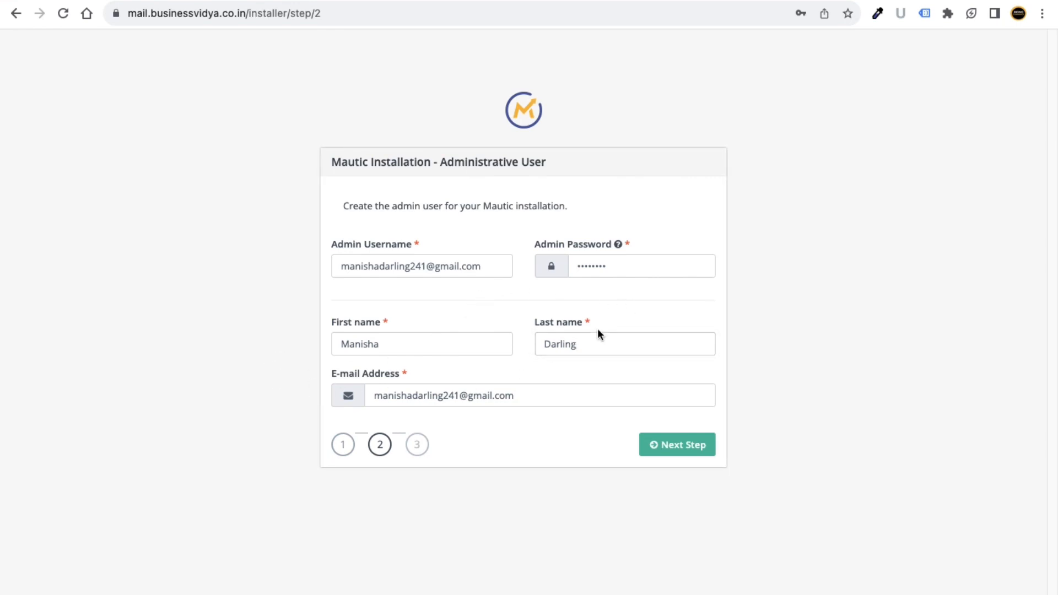
- Submit the admin user details to reach step 3 Email Configuration, then select the Server field
{"action": "left_click", "coordinate": [702, 447]}
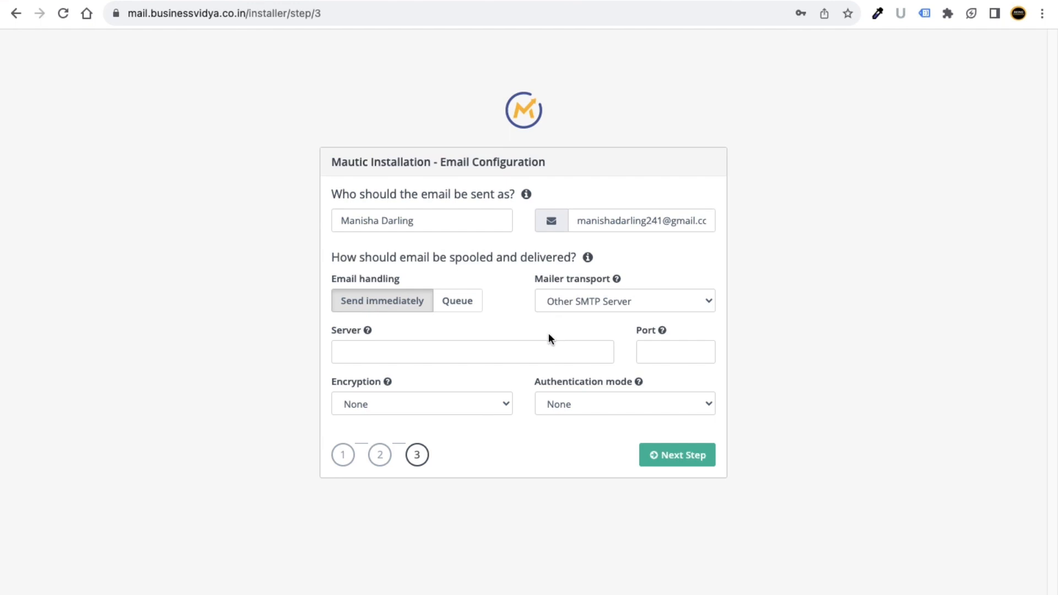
{"action": "left_click", "coordinate": [375, 353]}
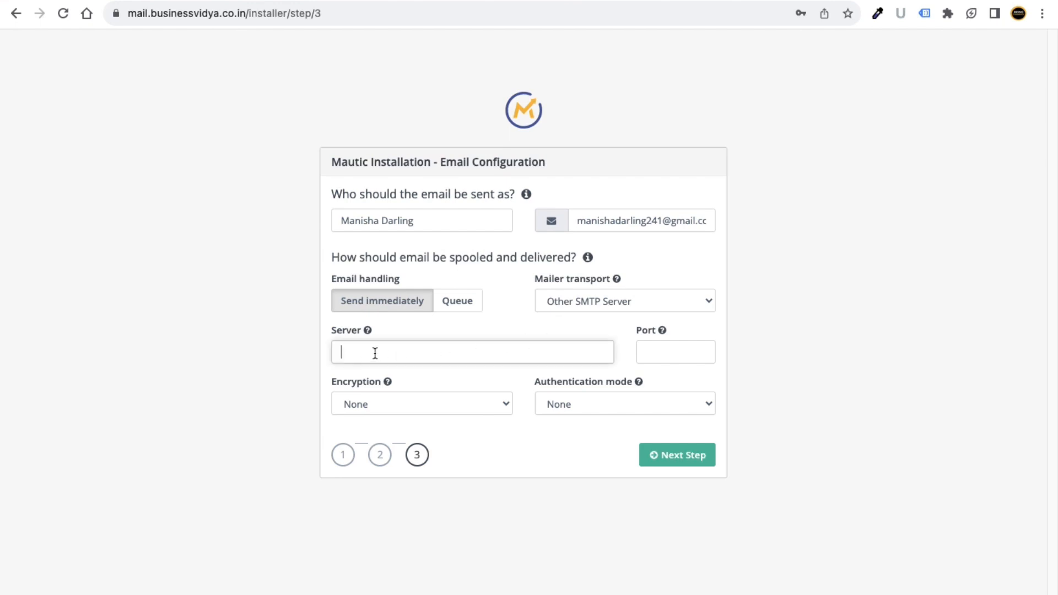
{"action": "mouse_move", "coordinate": [368, 329]}
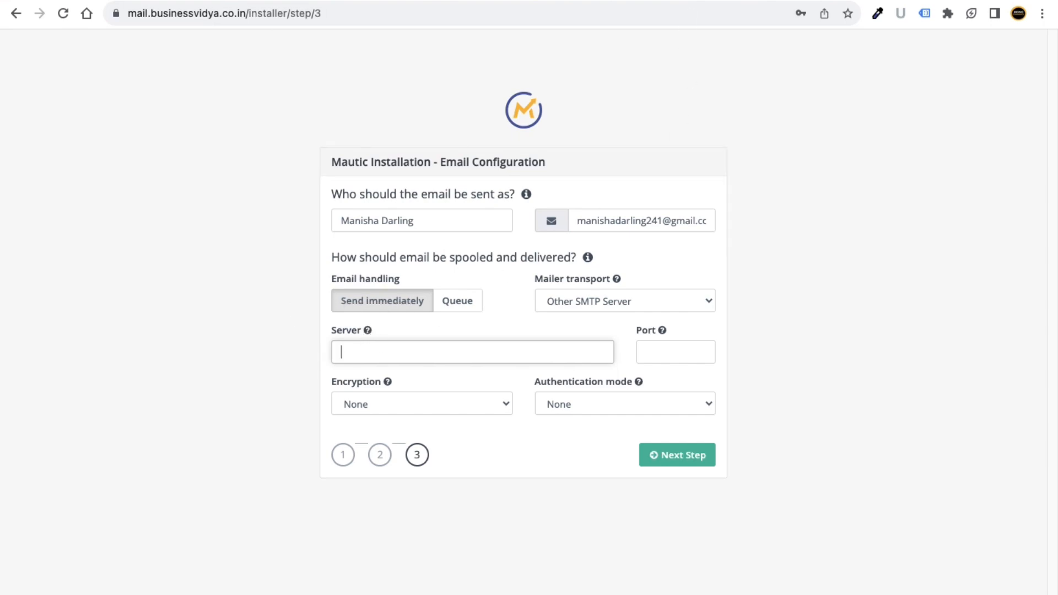
- Search Google for 'server email of hostinger' to find smtp.hostinger.com with SSL port 465
{"action": "key", "text": "super+t"}
{"action": "type", "text": "ser"}
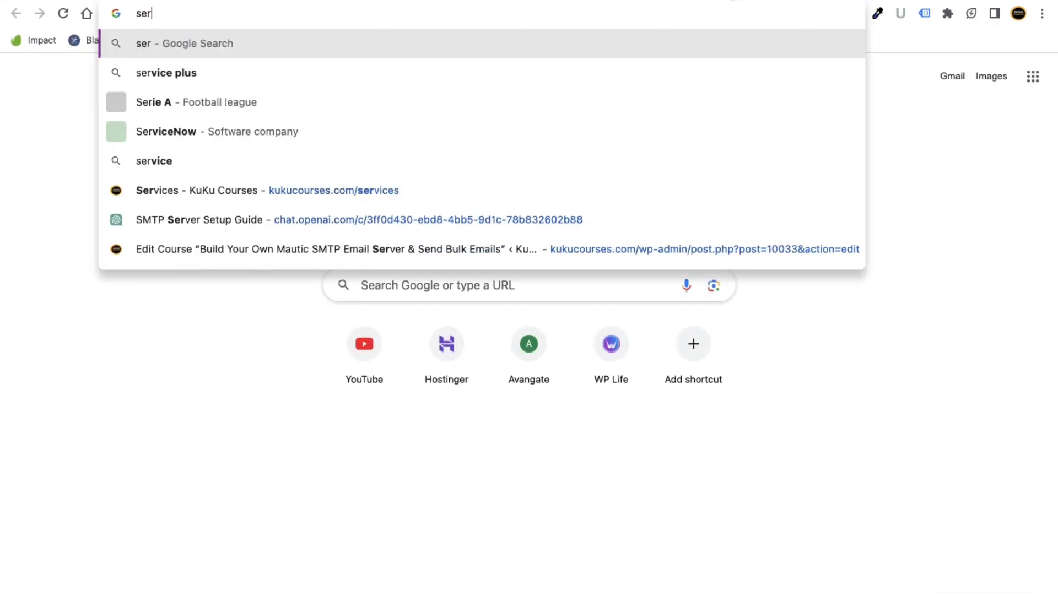
{"action": "type", "text": "ver email"}
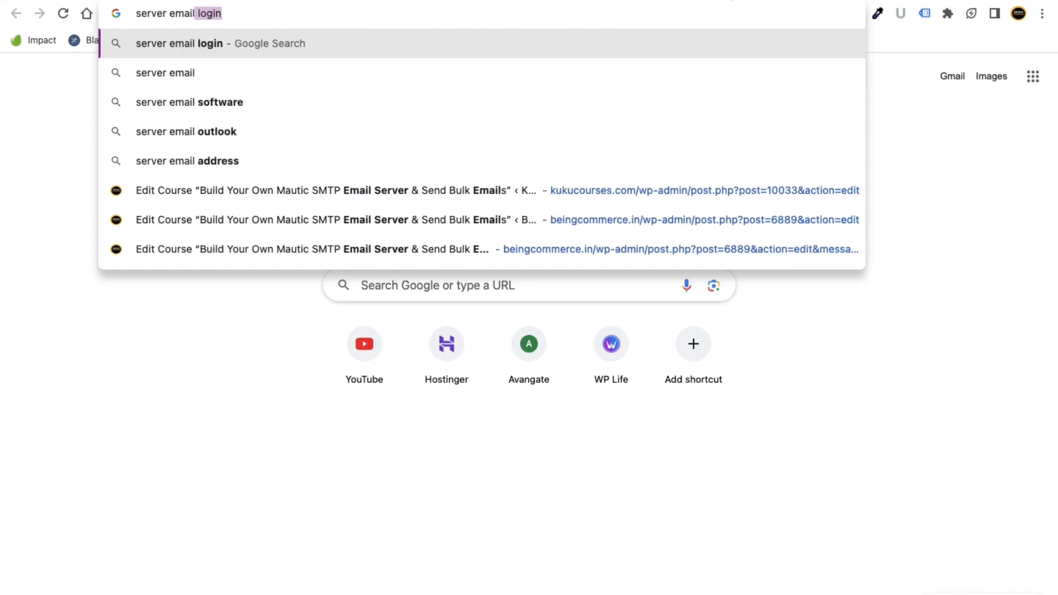
{"action": "type", "text": " of "}
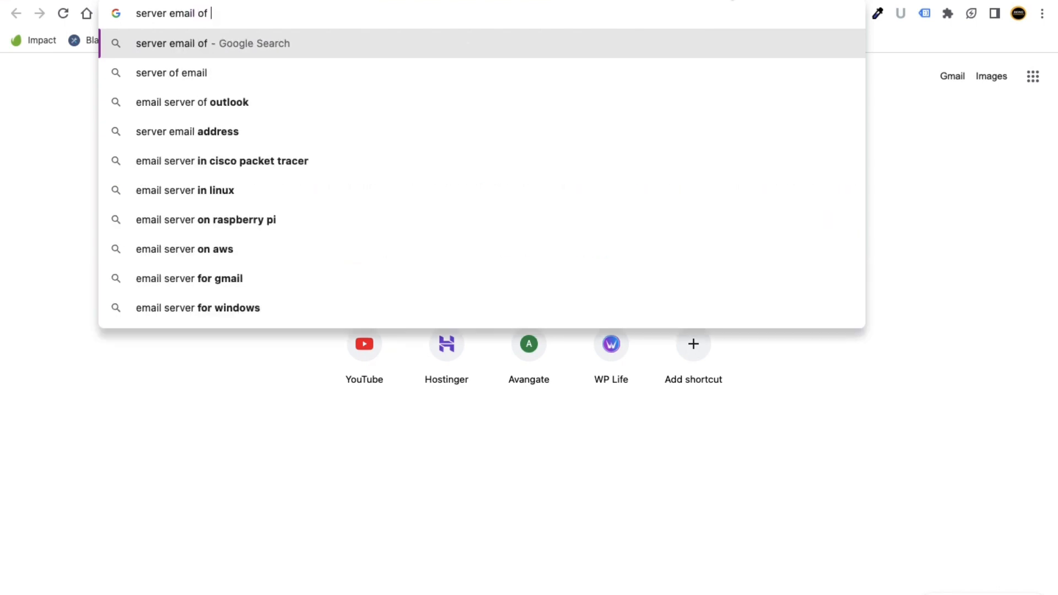
{"action": "type", "text": "host"}
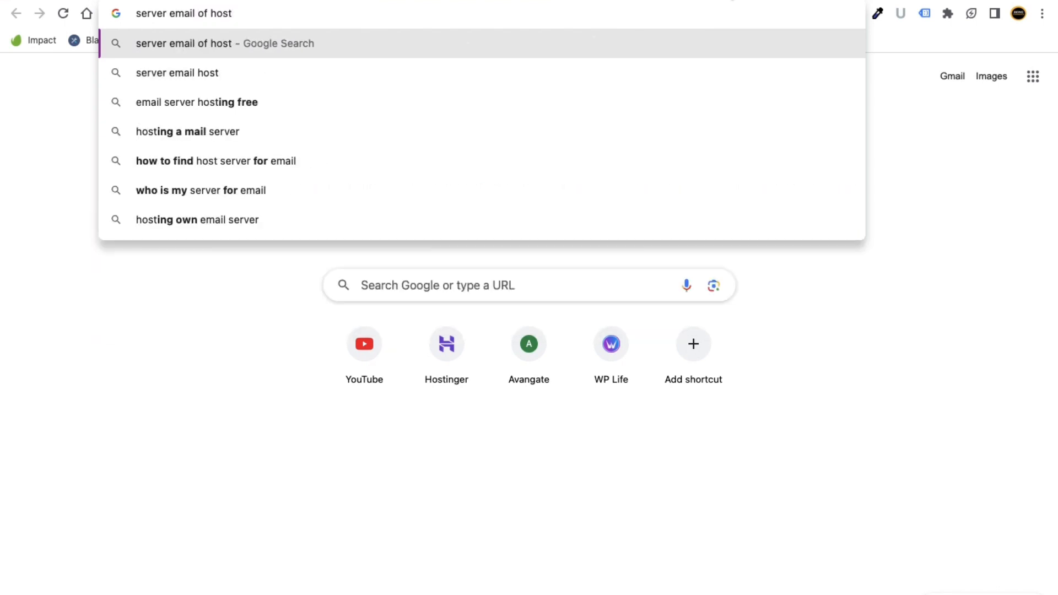
{"action": "type", "text": "inger"}
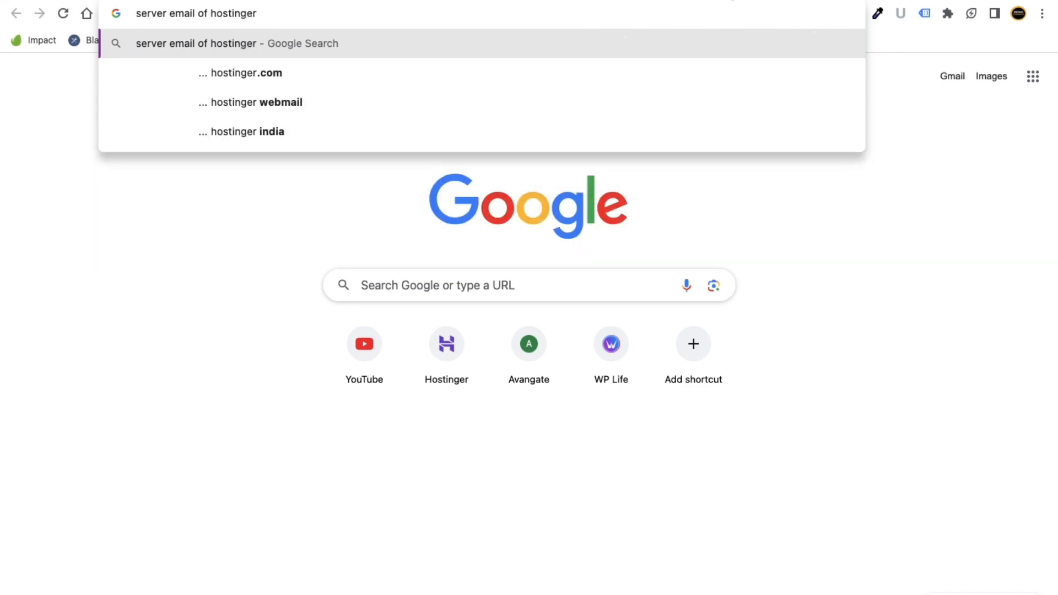
{"action": "key", "text": "Return"}
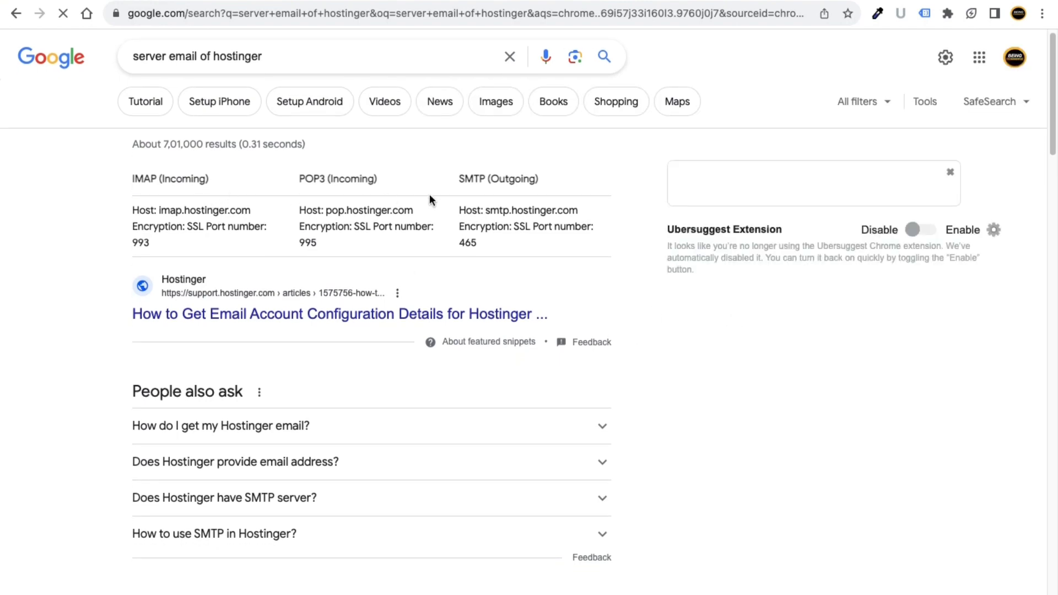
{"action": "scroll", "coordinate": [353, 271], "scroll_direction": "down", "scroll_amount": 1}
{"action": "scroll", "coordinate": [275, 336], "scroll_direction": "down", "scroll_amount": 4}
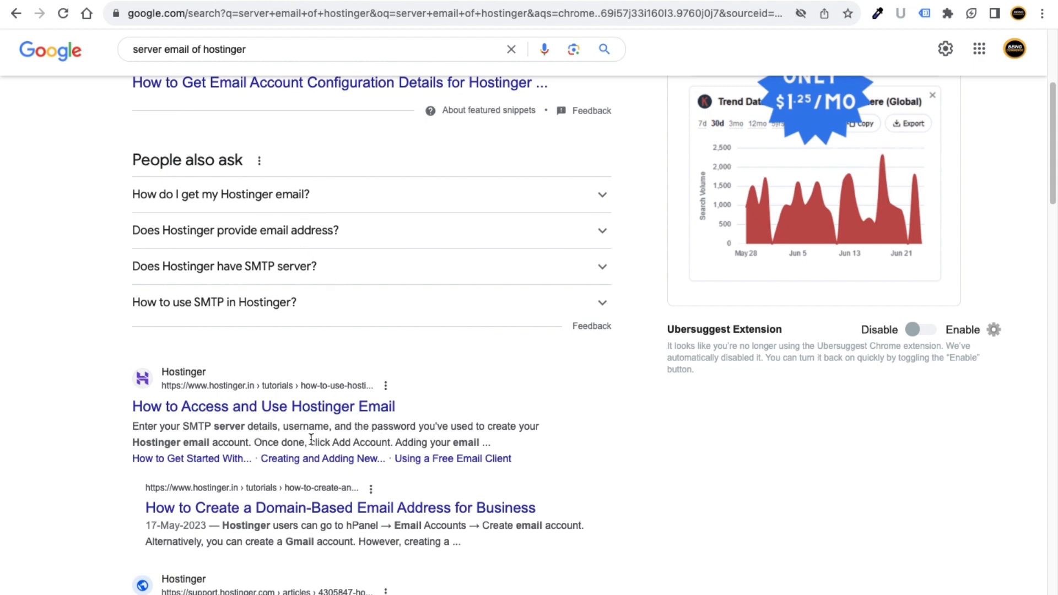
{"action": "scroll", "coordinate": [331, 440], "scroll_direction": "up", "scroll_amount": 5}
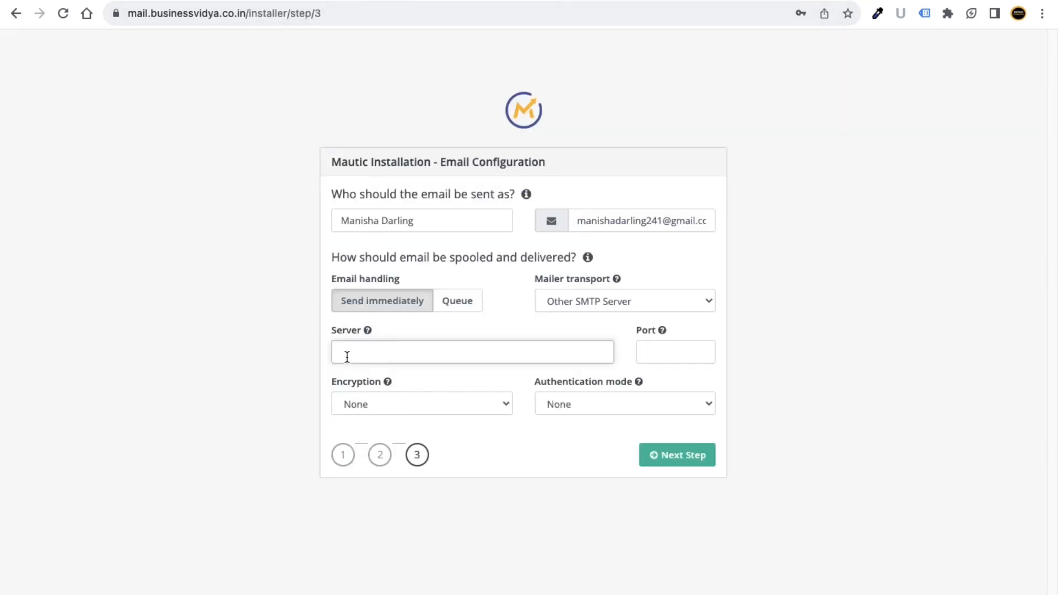
- Set the SMTP server to smtp.hostinger.com and the port to 587
{"action": "type", "text": "s"}
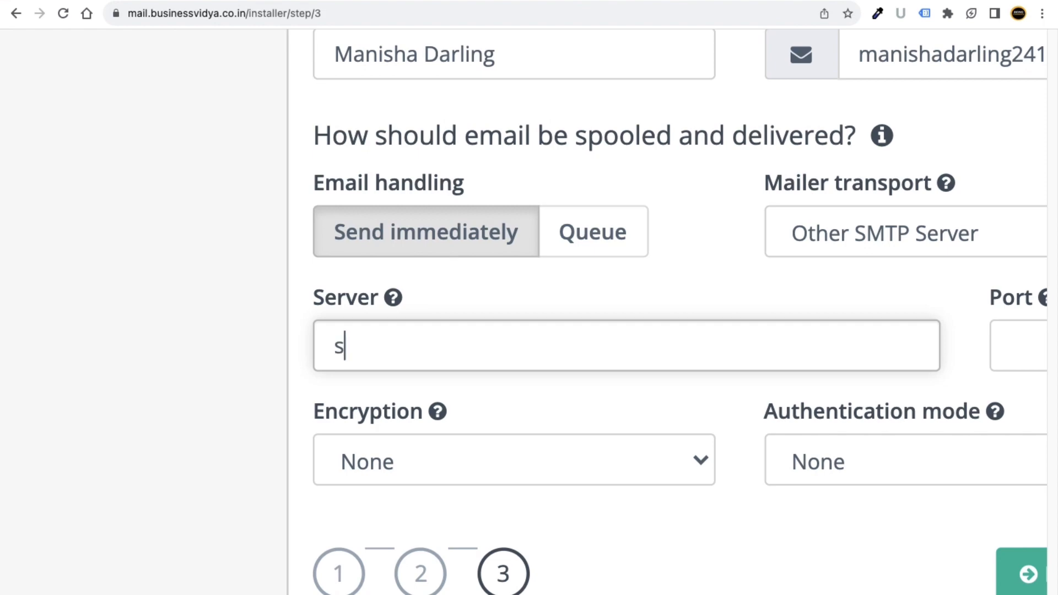
{"action": "type", "text": "mtp.h"}
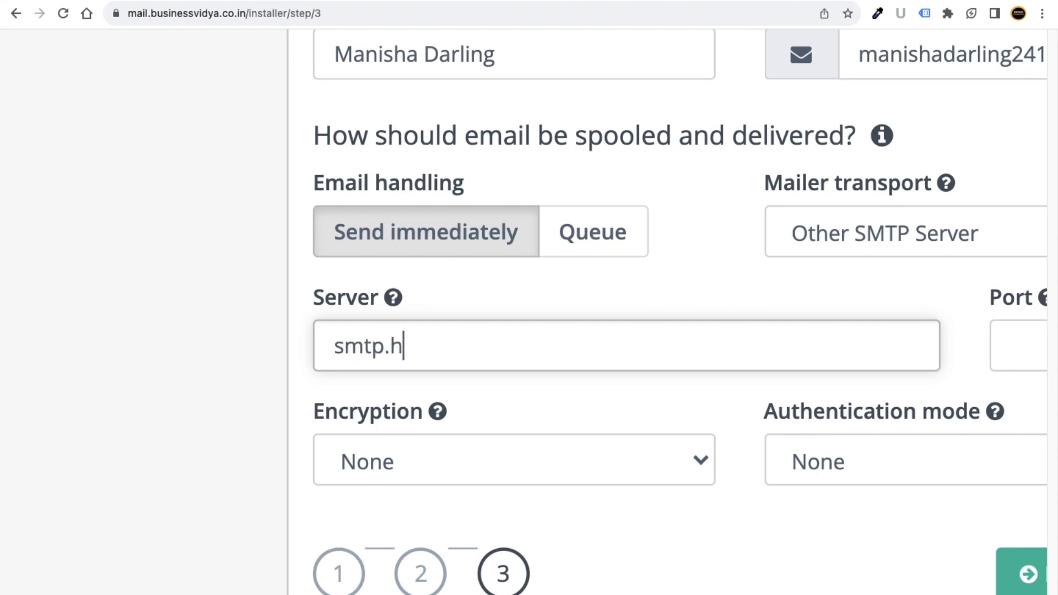
{"action": "type", "text": "ostinger.com"}
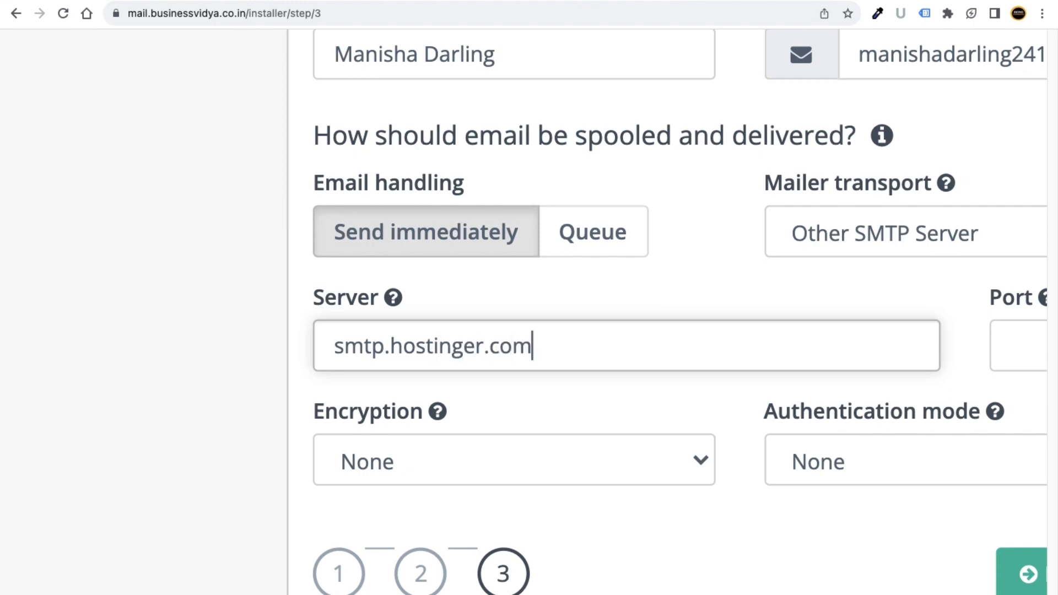
{"action": "left_click", "coordinate": [273, 348]}
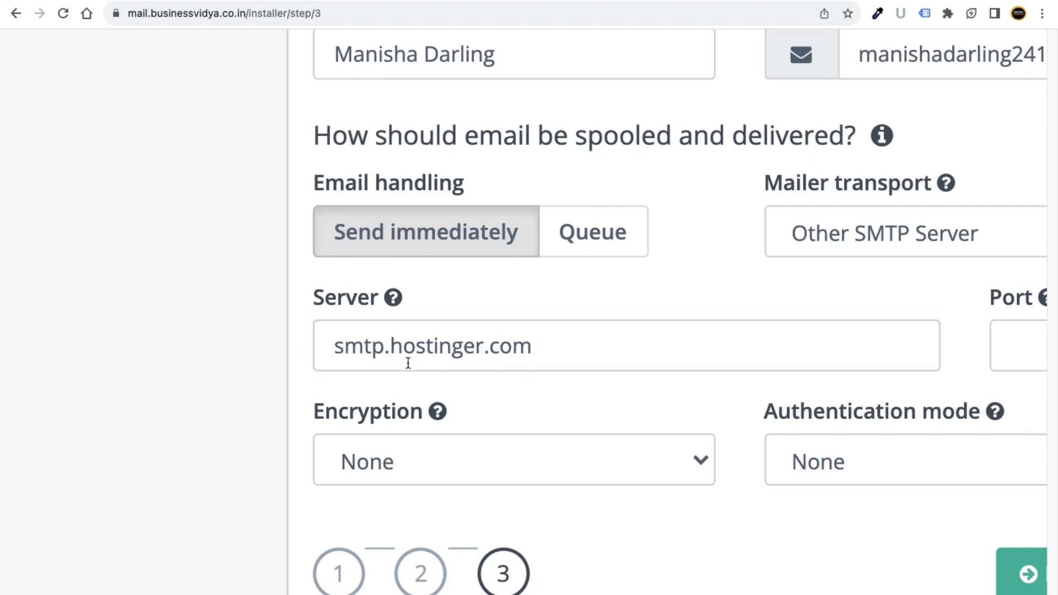
{"action": "scroll", "coordinate": [403, 370], "scroll_direction": "down", "scroll_amount": 5}
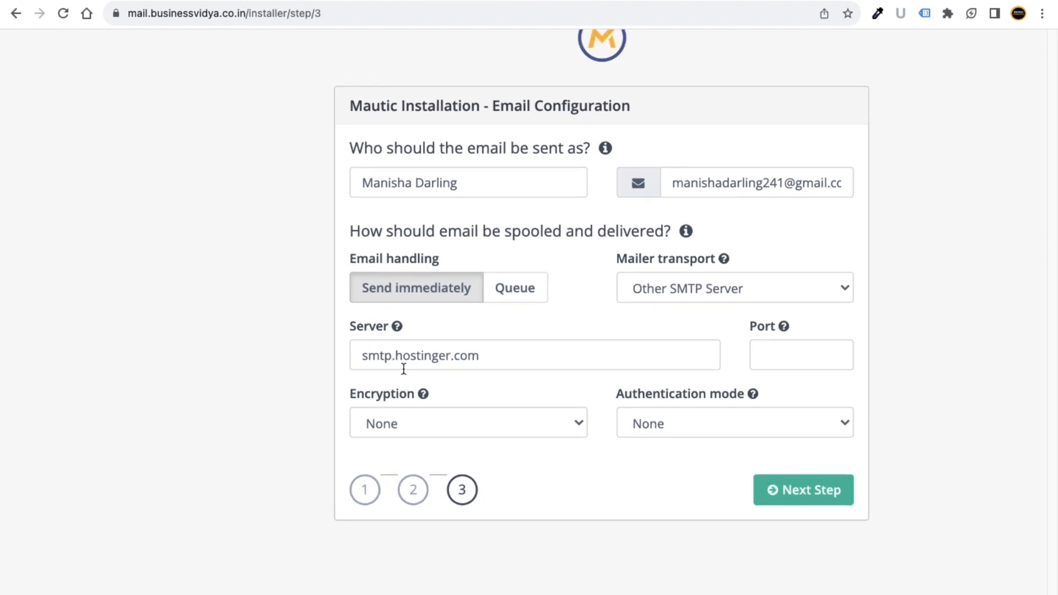
{"action": "left_click", "coordinate": [767, 355]}
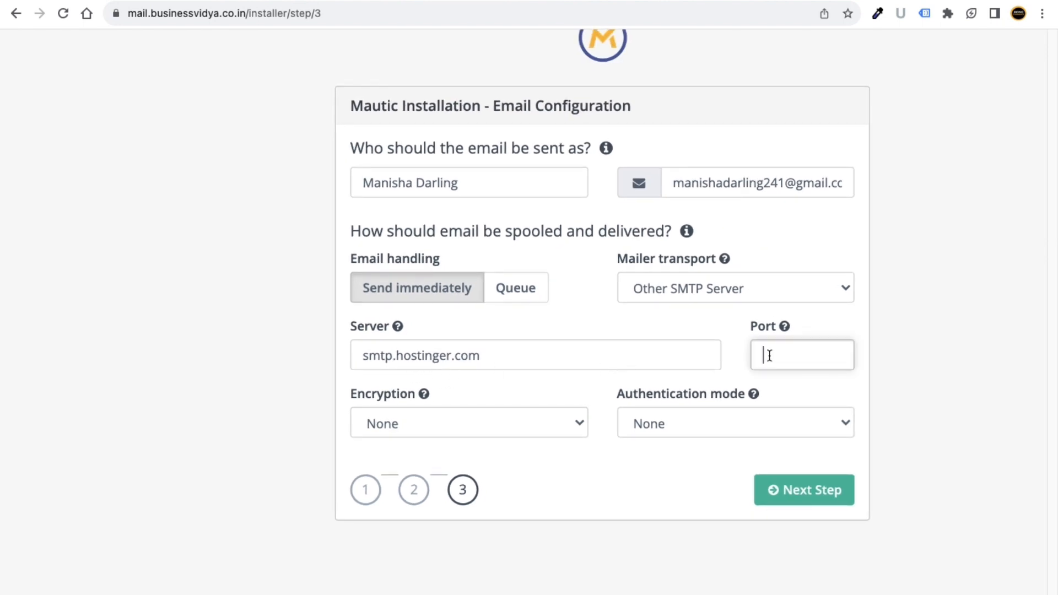
{"action": "type", "text": "587"}
{"action": "left_click", "coordinate": [303, 350]}
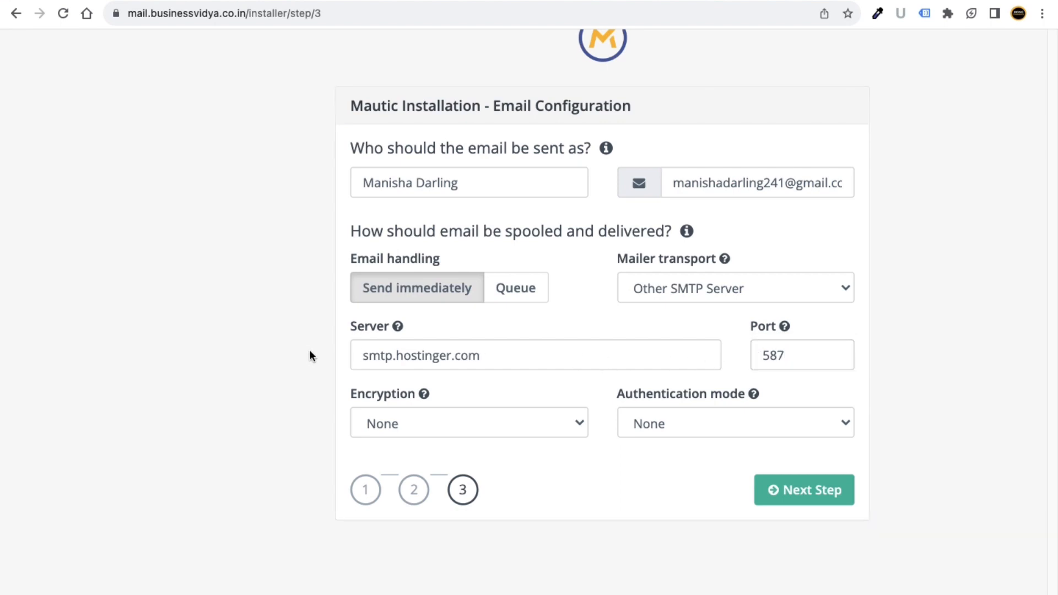
- Choose TLS encryption and Login authentication mode for the SMTP connection
{"action": "mouse_move", "coordinate": [401, 391]}
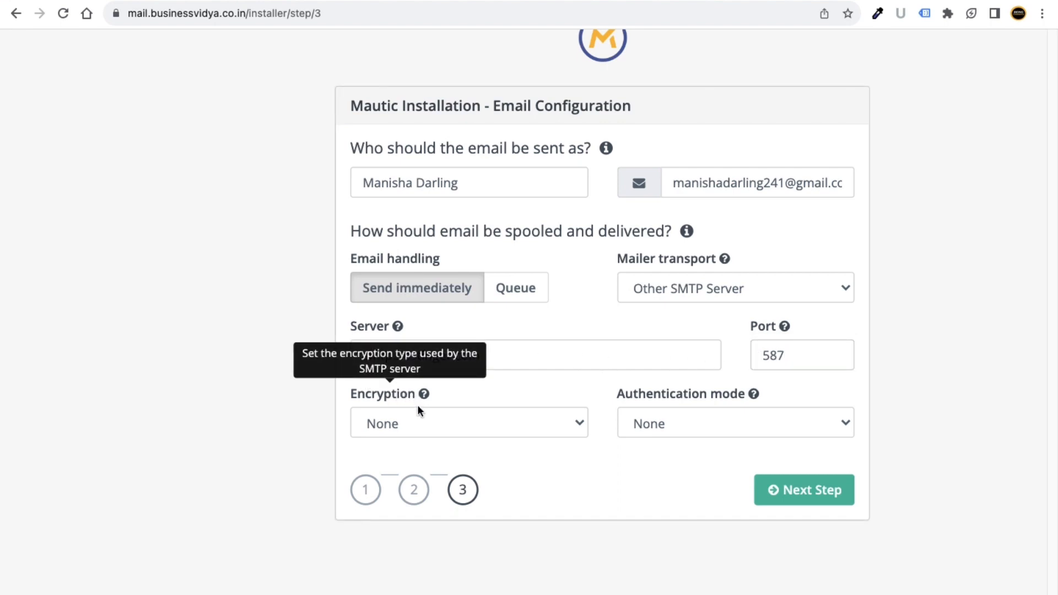
{"action": "left_click", "coordinate": [418, 411]}
{"action": "left_click", "coordinate": [415, 451]}
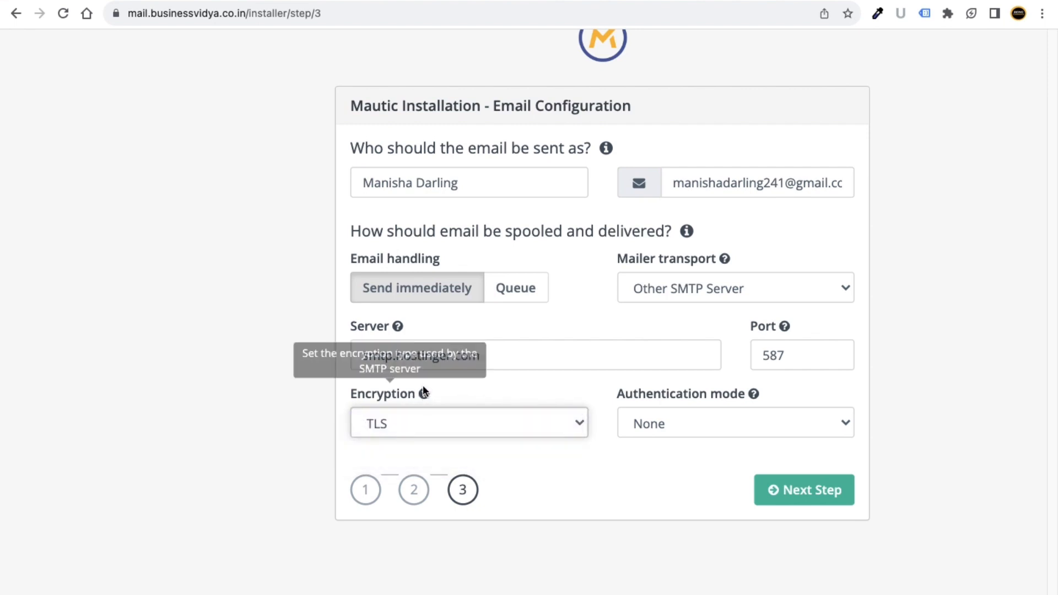
{"action": "left_click", "coordinate": [279, 379]}
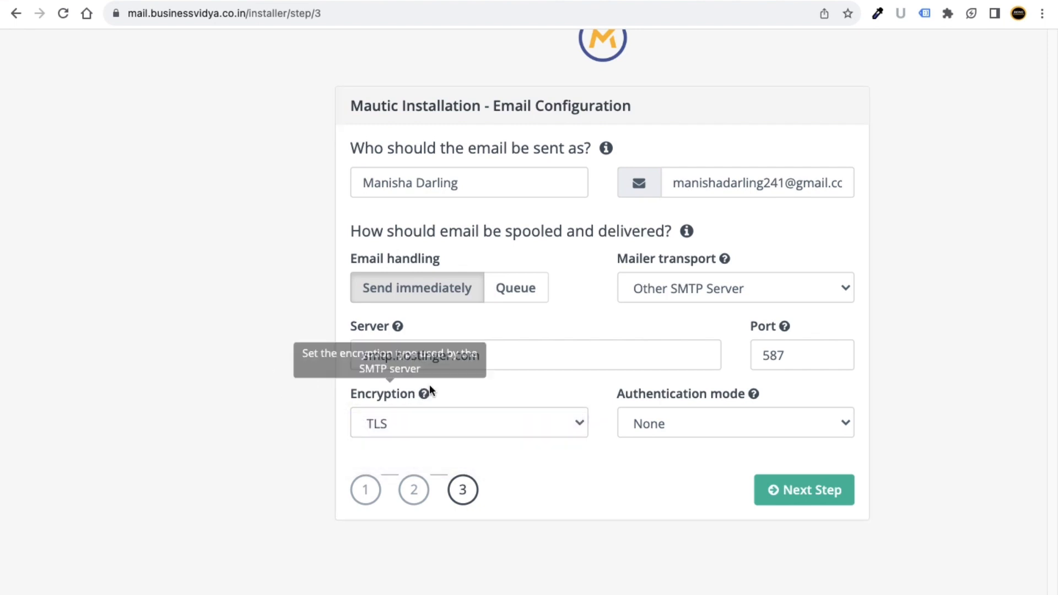
{"action": "scroll", "coordinate": [407, 381], "scroll_direction": "right", "scroll_amount": 1}
{"action": "scroll", "coordinate": [636, 418], "scroll_direction": "down", "scroll_amount": 1}
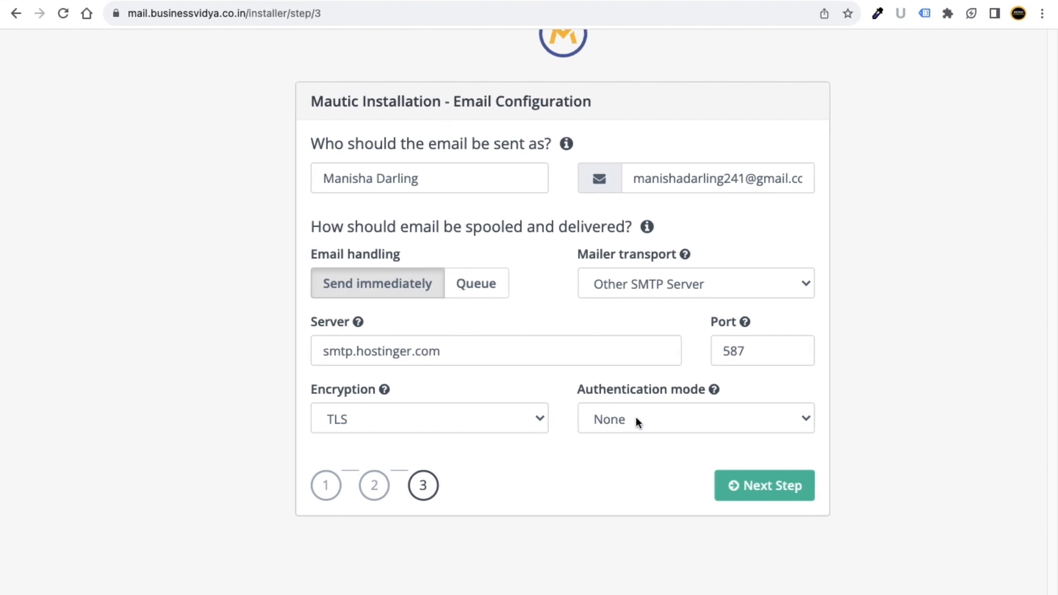
{"action": "left_click", "coordinate": [646, 409]}
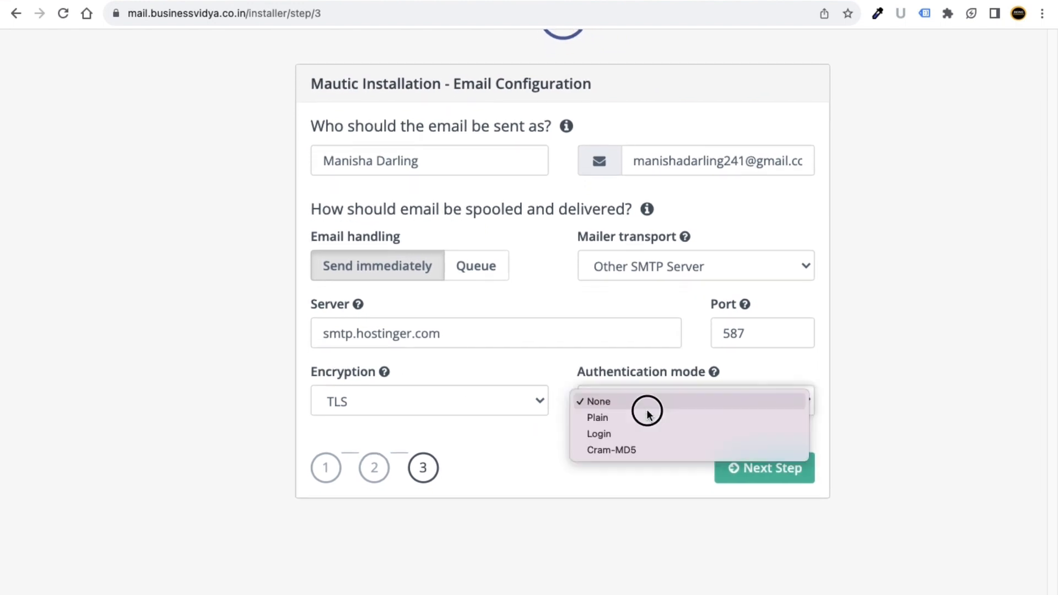
{"action": "left_click", "coordinate": [602, 433]}
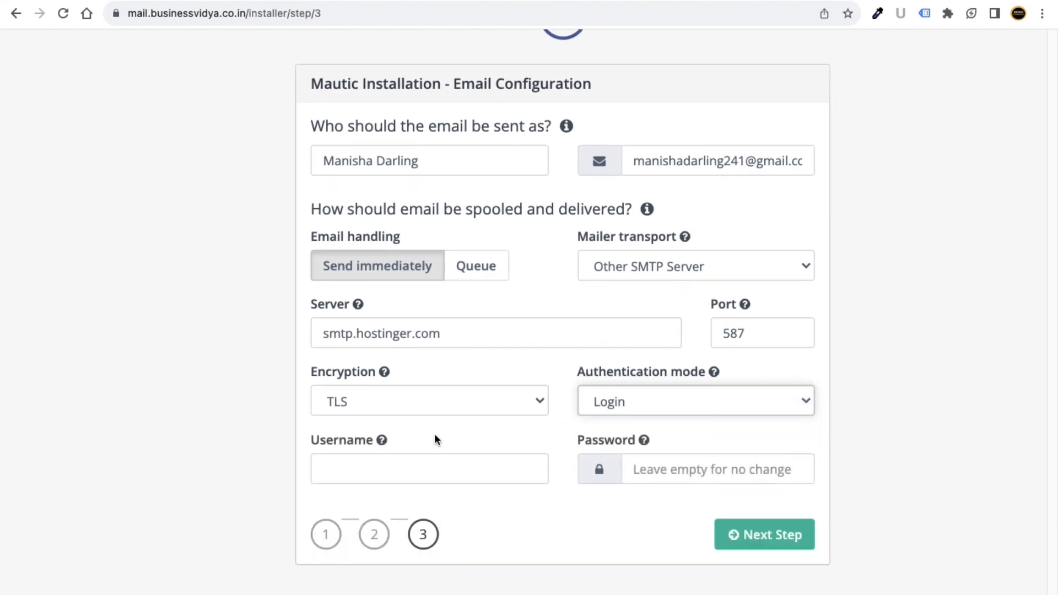
{"action": "scroll", "coordinate": [435, 434], "scroll_direction": "down", "scroll_amount": 1}
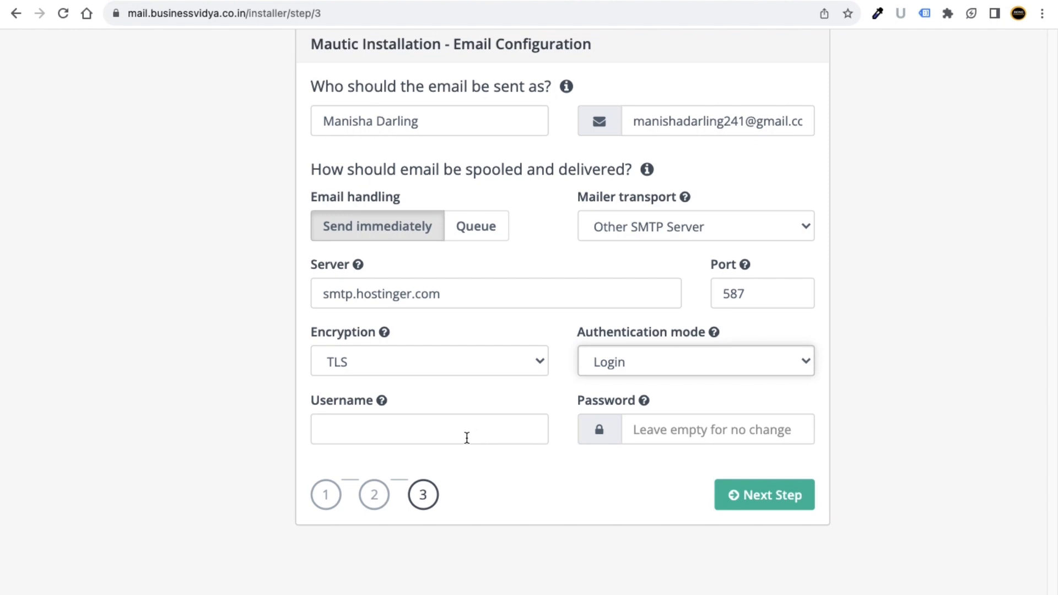
{"action": "left_click", "coordinate": [451, 436]}
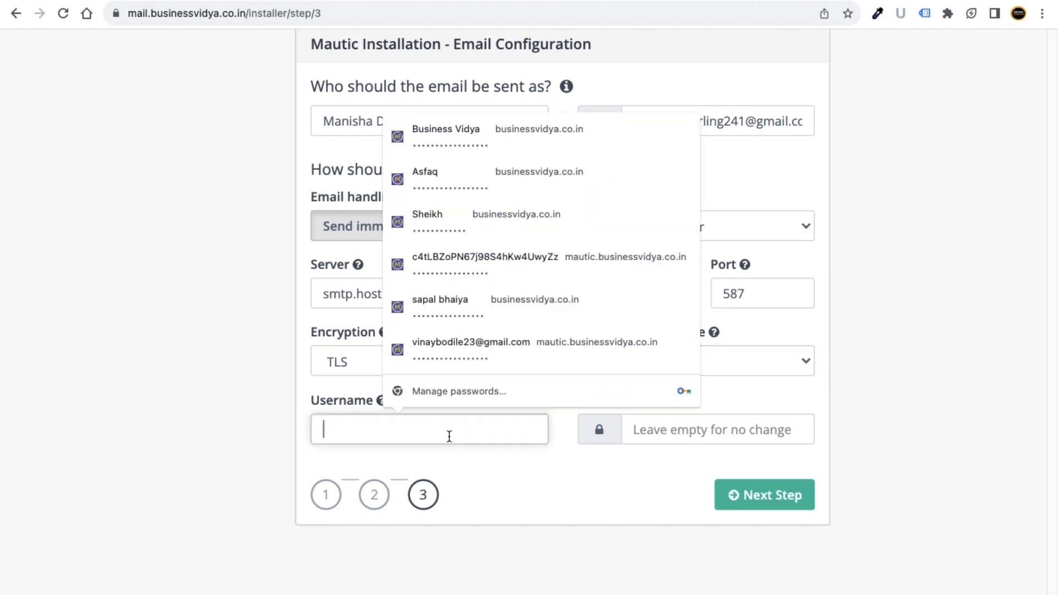
{"action": "left_click", "coordinate": [242, 419]}
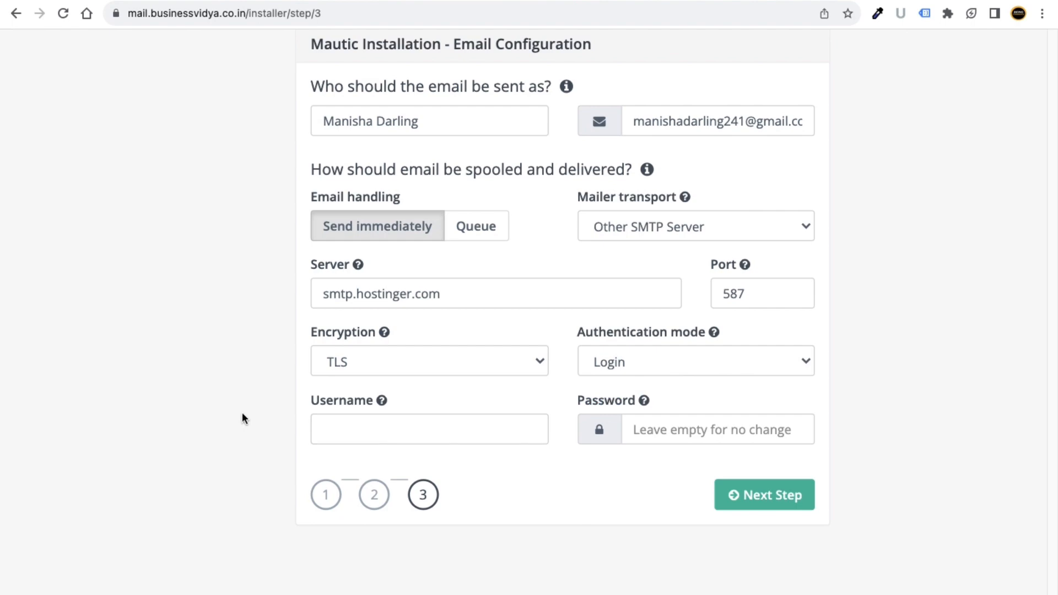
- Copy the mail account address from Notes into Mautic's SMTP Username field
{"action": "key", "text": "ctrl+Left"}
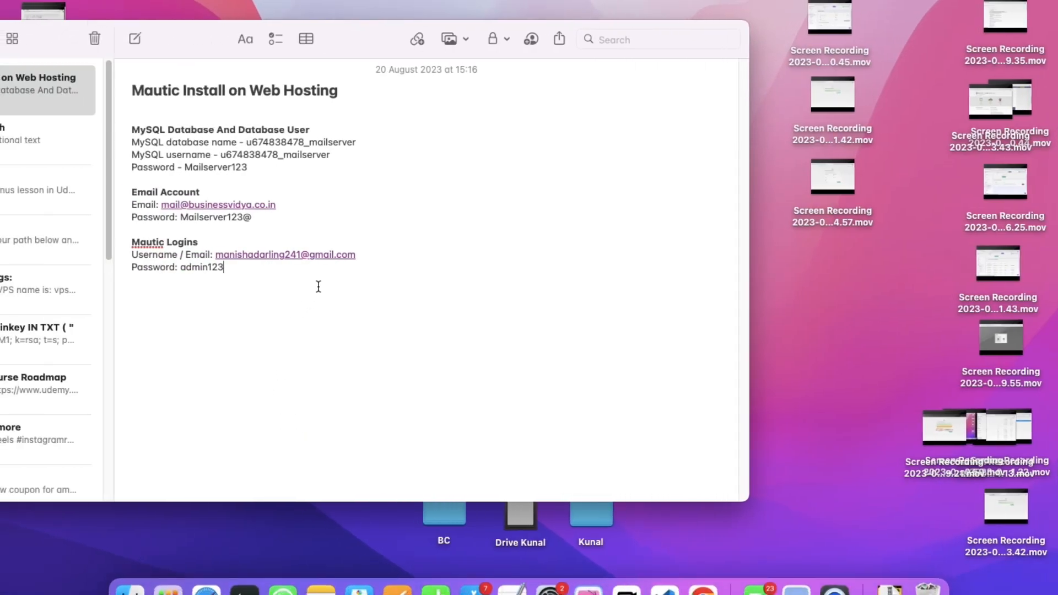
{"action": "left_click_drag", "start_coordinate": [200, 192], "coordinate": [162, 192]}
{"action": "left_click_drag", "start_coordinate": [277, 204], "coordinate": [165, 210]}
{"action": "key", "text": "super+c"}
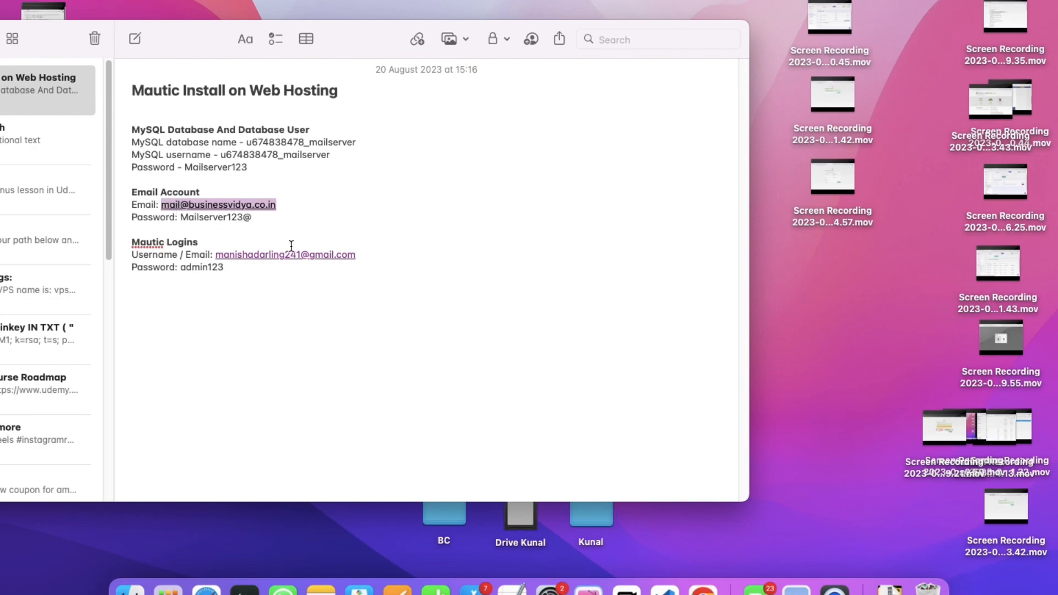
{"action": "key", "text": "ctrl+Right"}
{"action": "left_click", "coordinate": [340, 401]}
{"action": "key", "text": "super+v"}
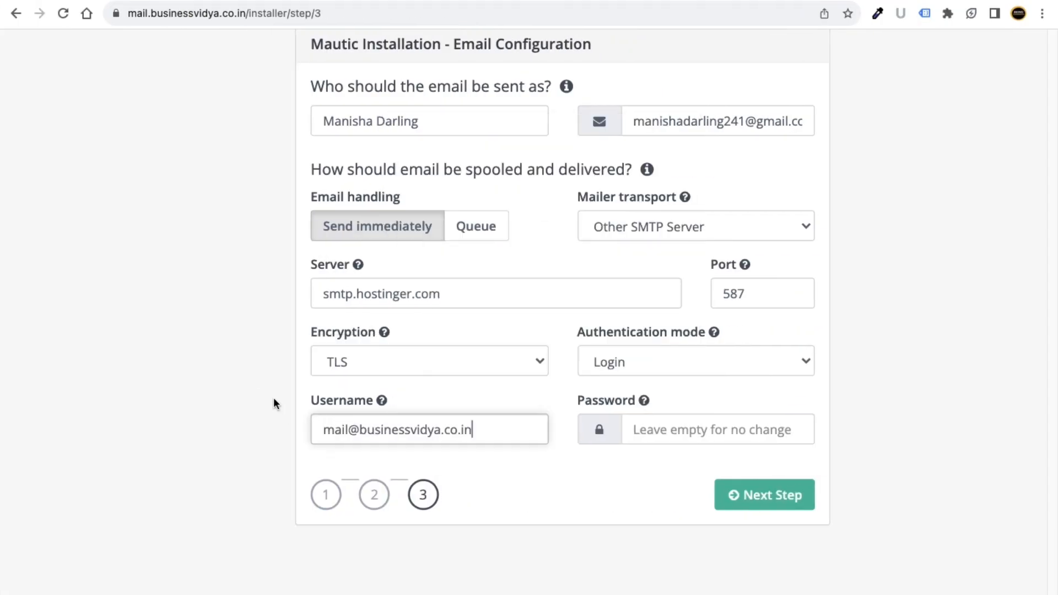
- Copy the mail account password from Notes into the SMTP Password field
{"action": "key", "text": "ctrl+Left"}
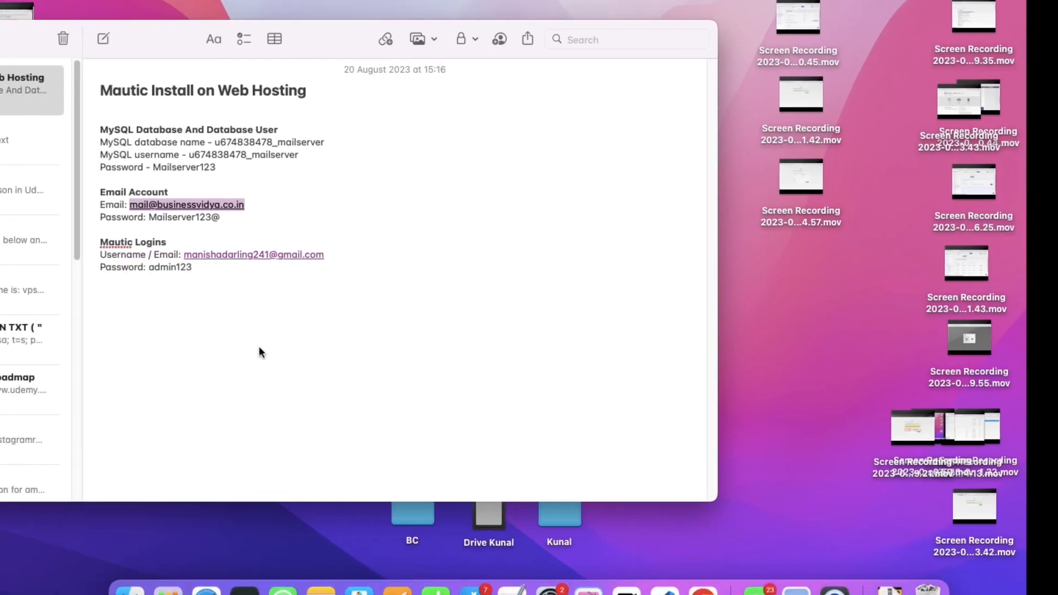
{"action": "left_click_drag", "start_coordinate": [259, 219], "coordinate": [180, 216]}
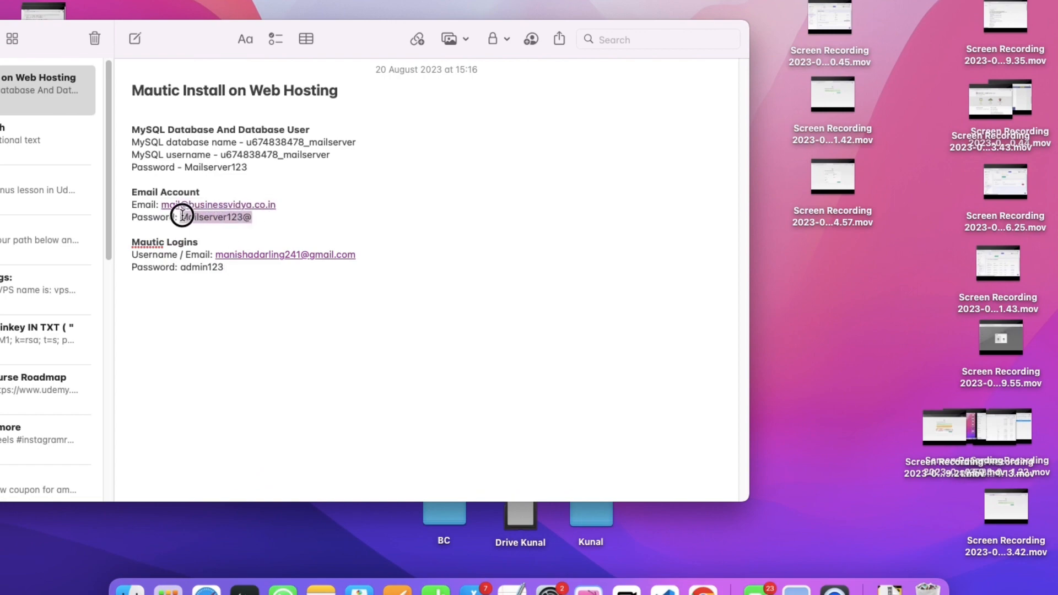
{"action": "key", "text": "super+c"}
{"action": "key", "text": "ctrl+Right"}
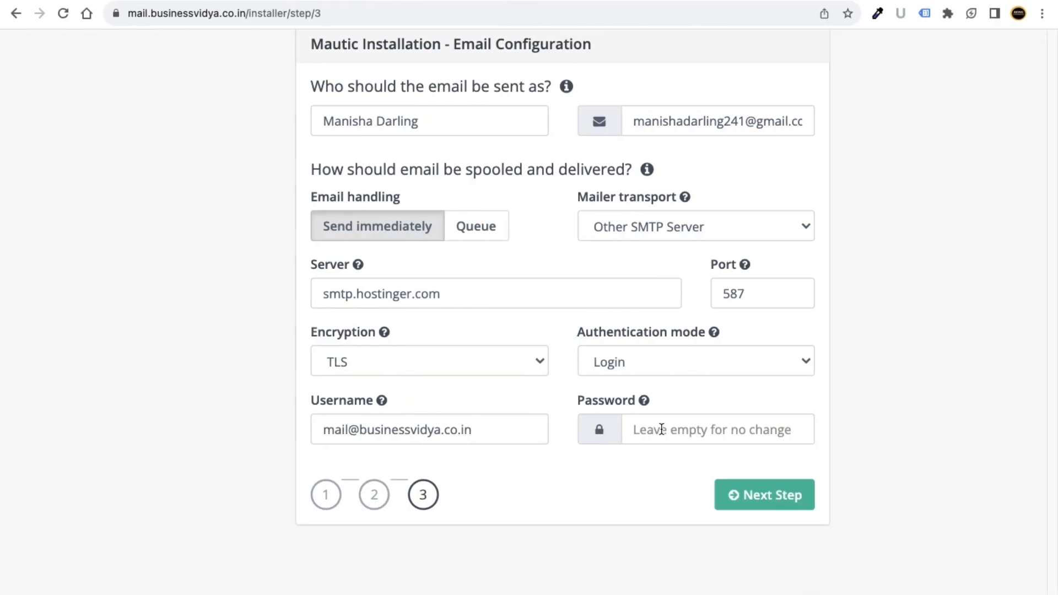
{"action": "left_click", "coordinate": [634, 429]}
{"action": "key", "text": "super+v"}
{"action": "left_click", "coordinate": [274, 387]}
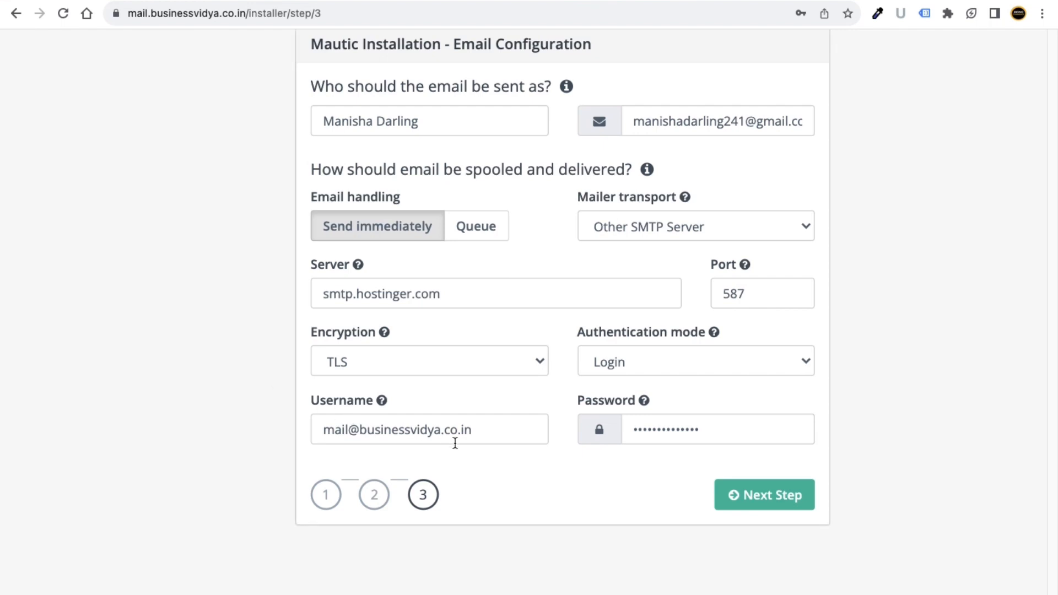
{"action": "scroll", "coordinate": [509, 394], "scroll_direction": "down", "scroll_amount": 3}
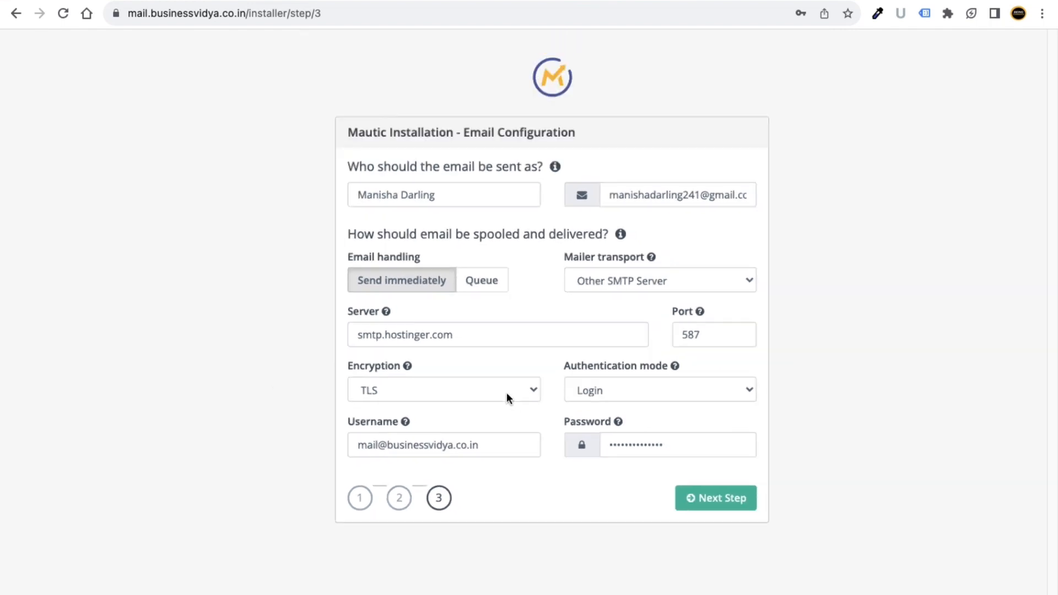
- Submit the email configuration step and paste the Mautic admin e-mail into the login username
{"action": "left_click", "coordinate": [668, 515]}
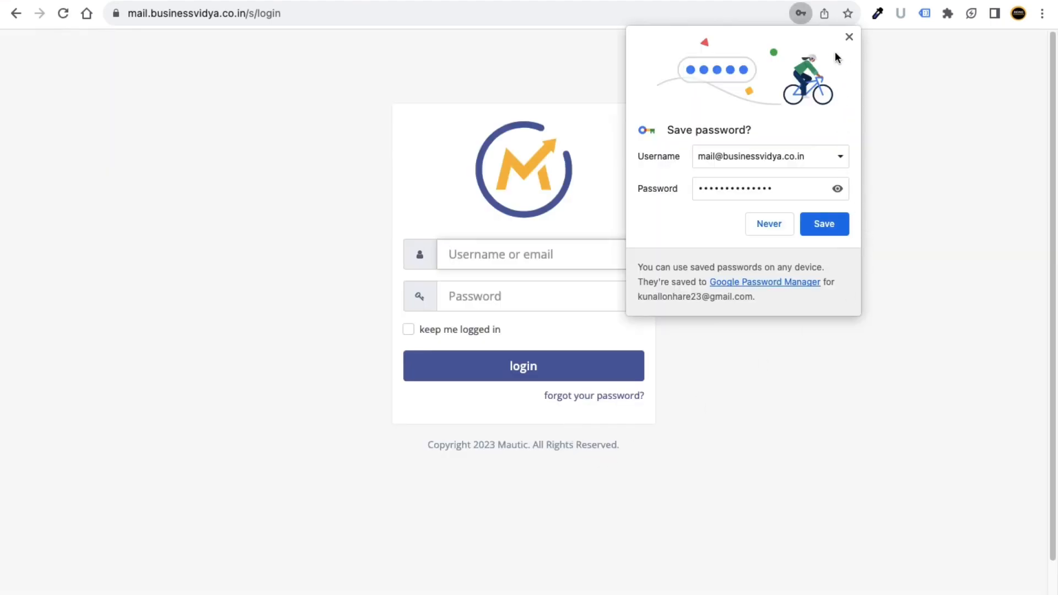
{"action": "left_click", "coordinate": [850, 37]}
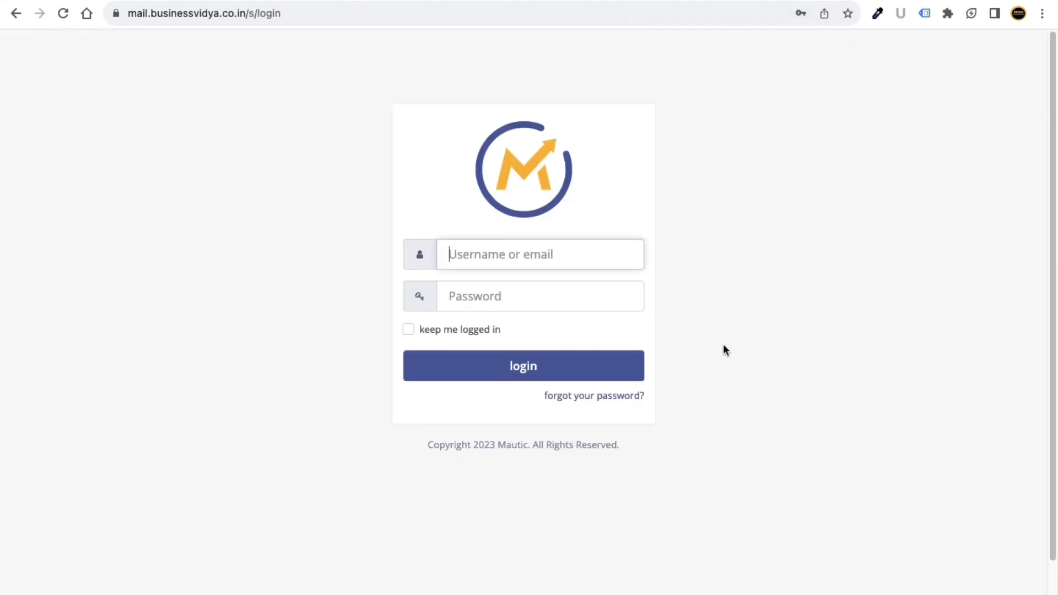
{"action": "key", "text": "ctrl+Left"}
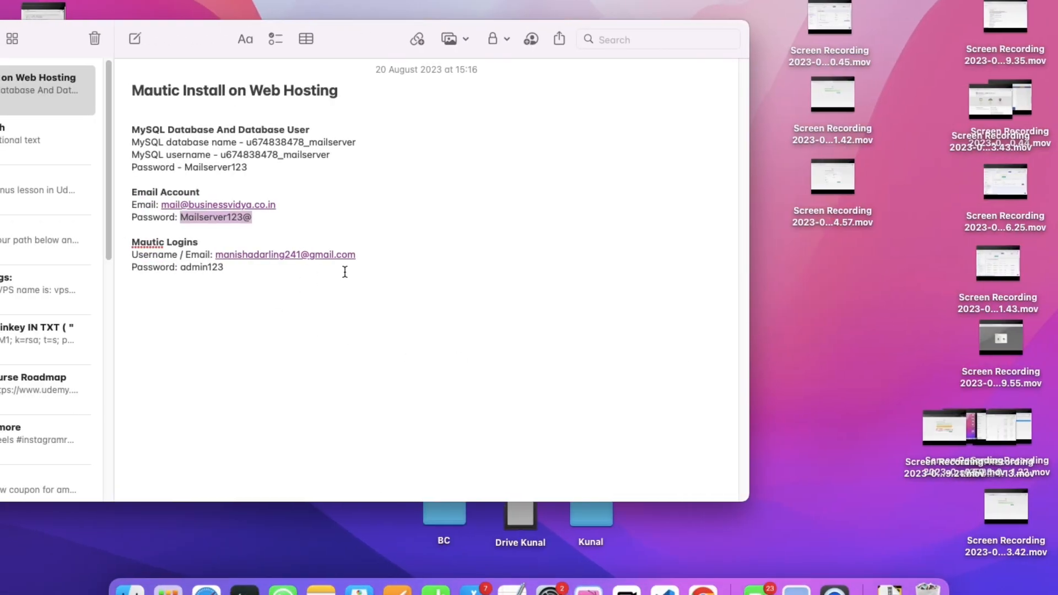
{"action": "key", "text": "ctrl+Right"}
{"action": "key", "text": "ctrl+Left"}
{"action": "left_click_drag", "start_coordinate": [356, 254], "coordinate": [220, 256]}
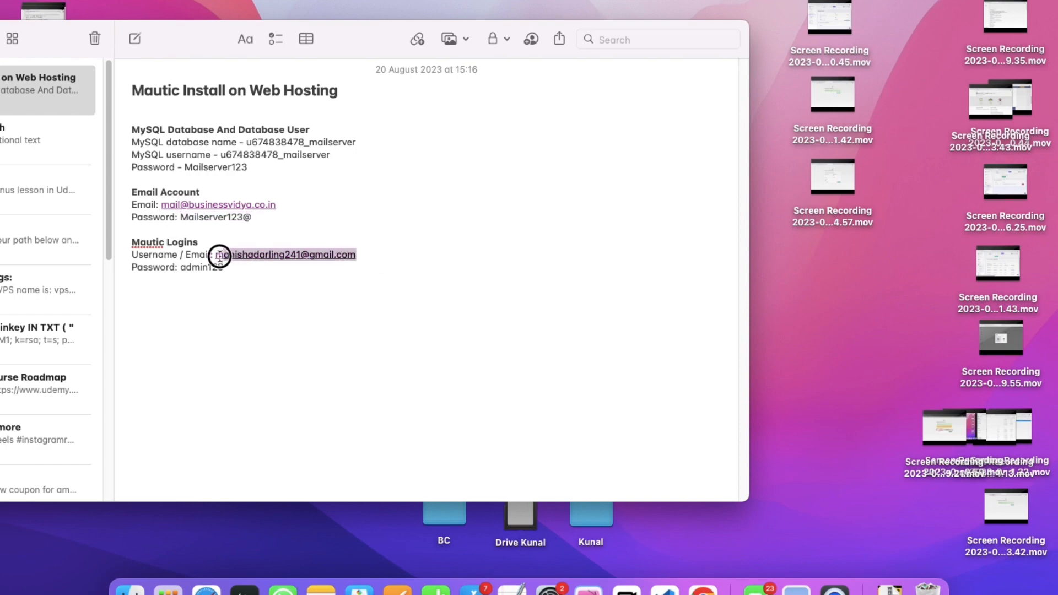
{"action": "key", "text": "ctrl+Right"}
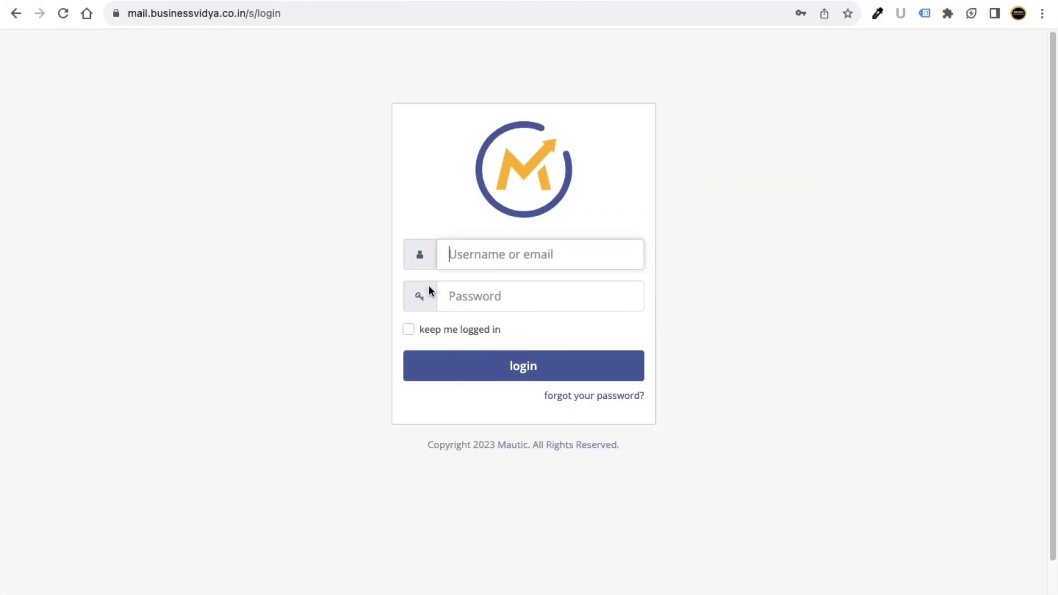
{"action": "left_click", "coordinate": [477, 263]}
{"action": "key", "text": "super+v"}
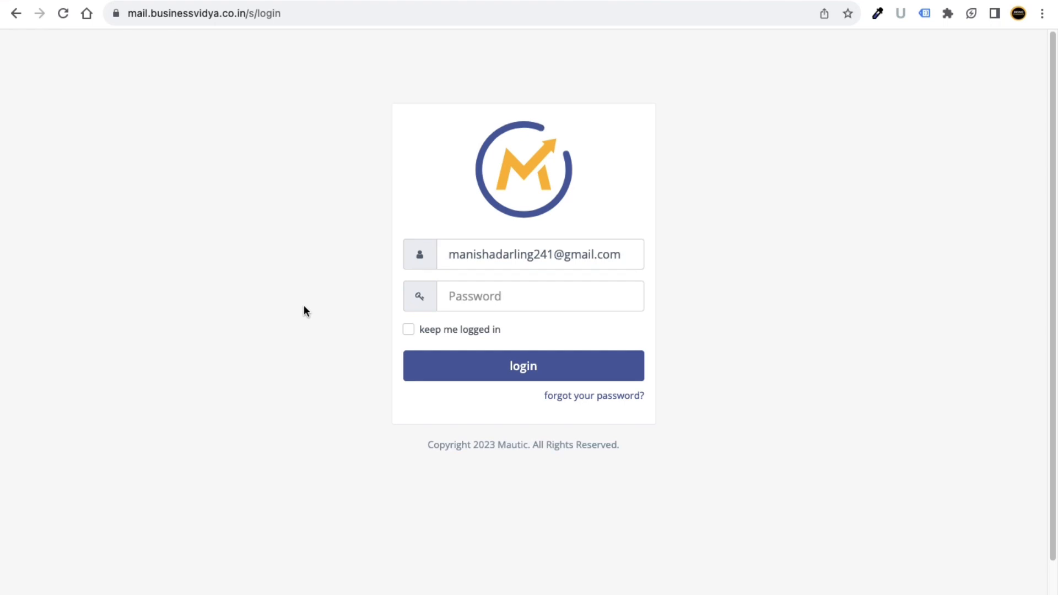
- Copy the Mautic admin password from Notes into the login form and log in
{"action": "key", "text": "ctrl+Left"}
{"action": "double_click", "coordinate": [207, 269]}
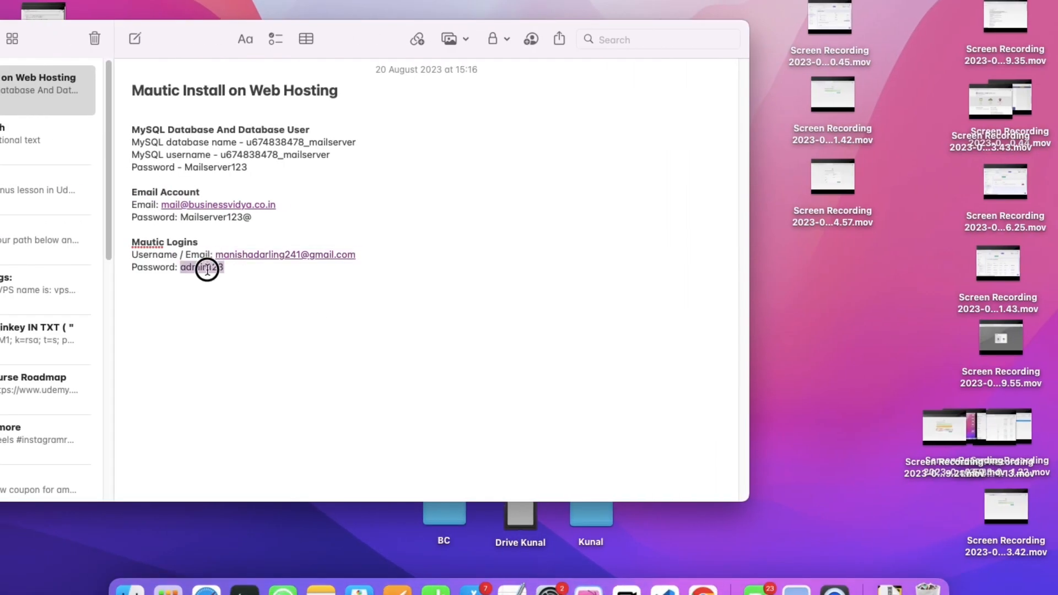
{"action": "right_click", "coordinate": [207, 271]}
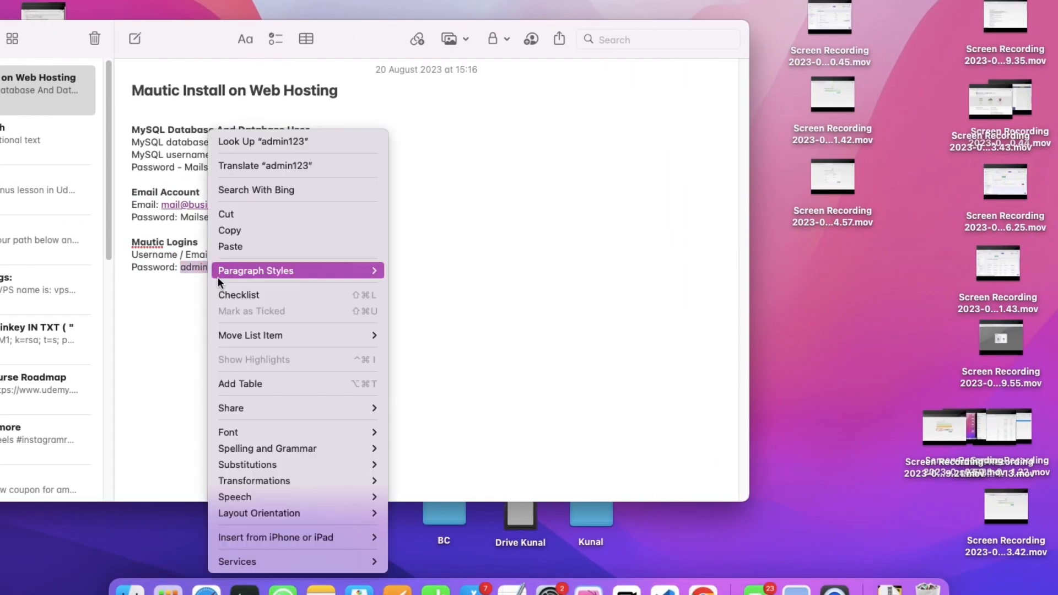
{"action": "left_click", "coordinate": [231, 229]}
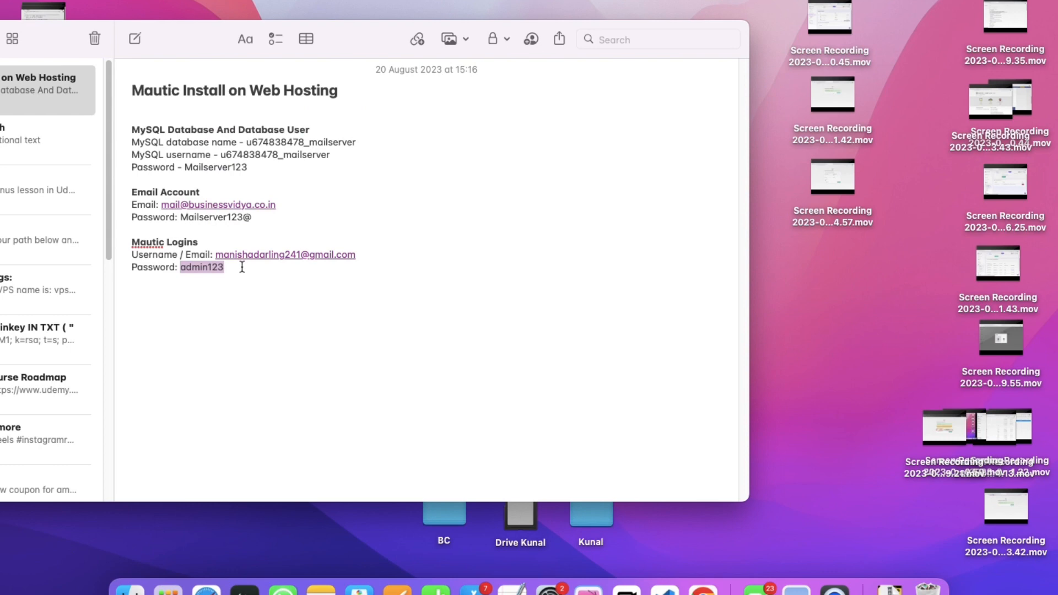
{"action": "key", "text": "ctrl+Right"}
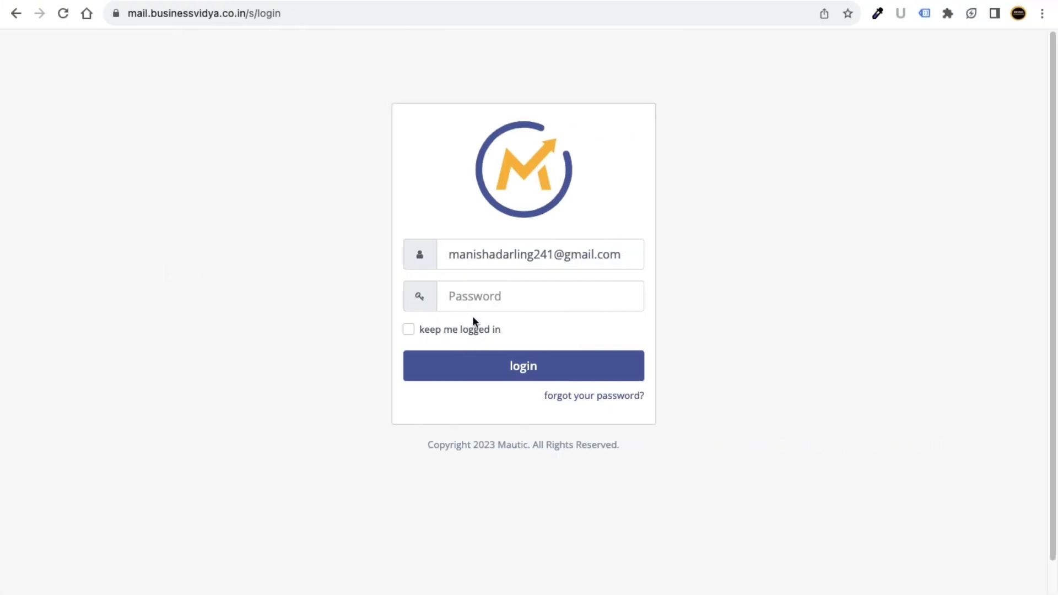
{"action": "left_click", "coordinate": [467, 302]}
{"action": "right_click", "coordinate": [467, 303]}
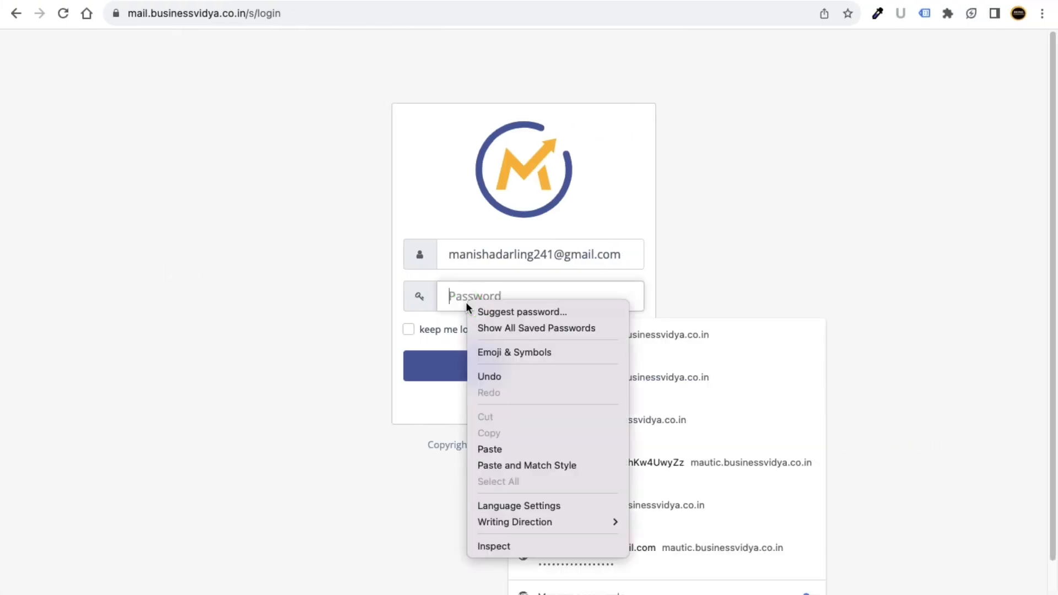
{"action": "left_click", "coordinate": [489, 448]}
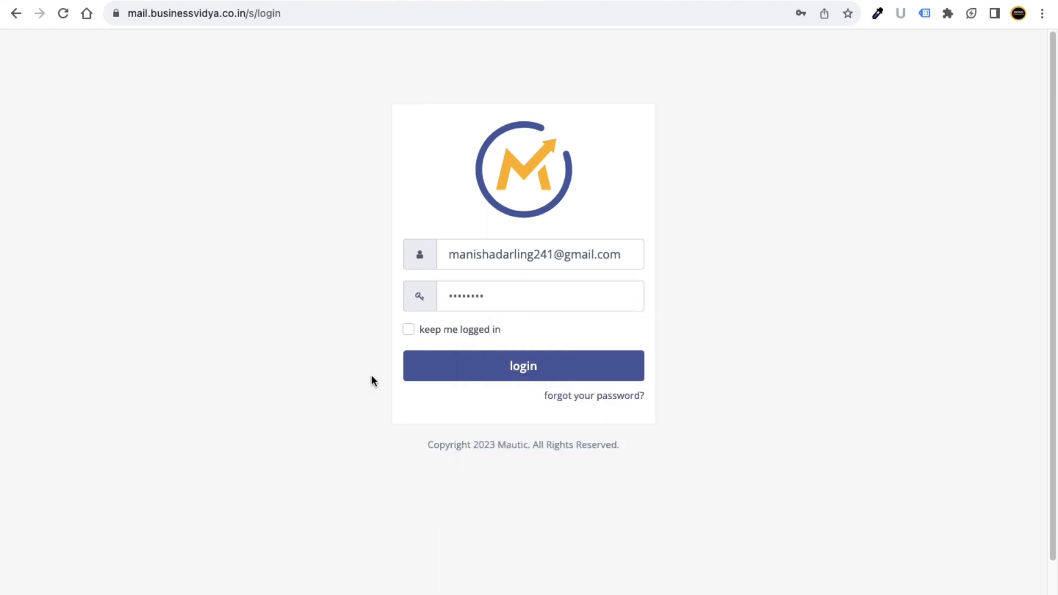
{"action": "left_click", "coordinate": [518, 378]}
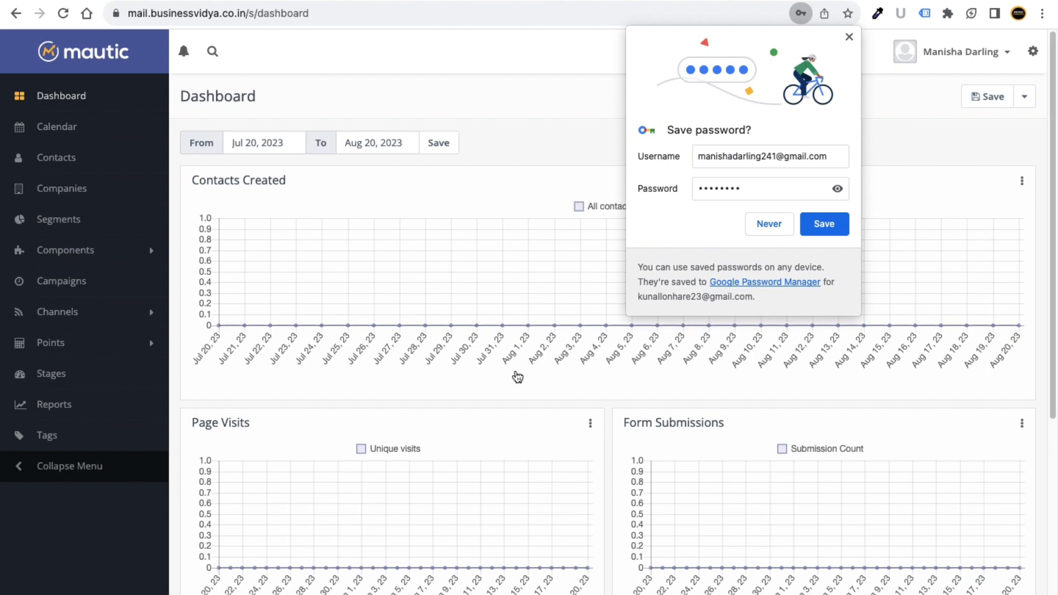
- Dismiss the save-password prompt and copy the full dashboard URL from the address bar
{"action": "left_click", "coordinate": [849, 37]}
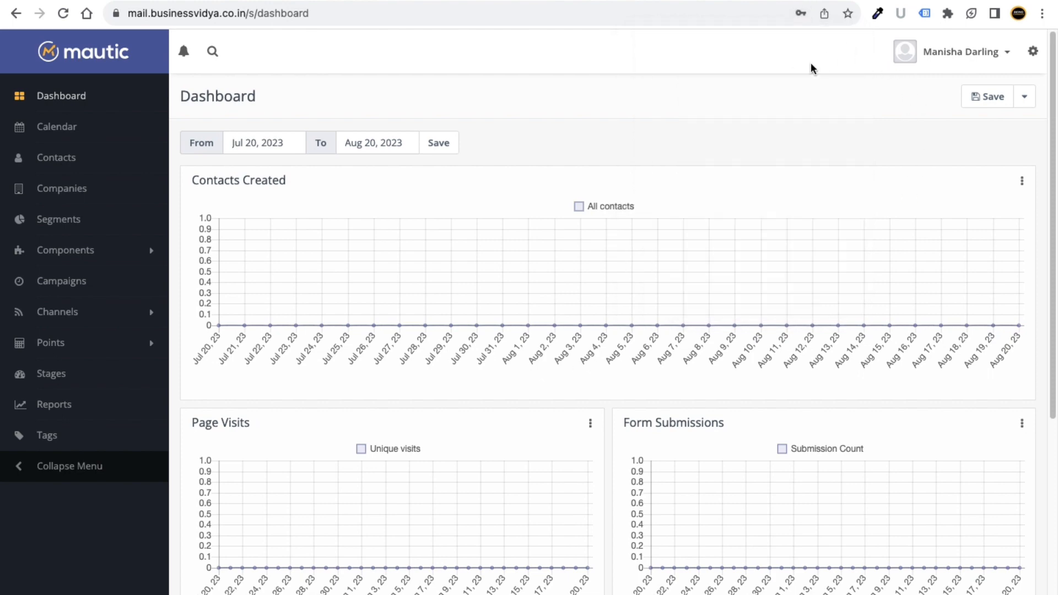
{"action": "double_click", "coordinate": [362, 15]}
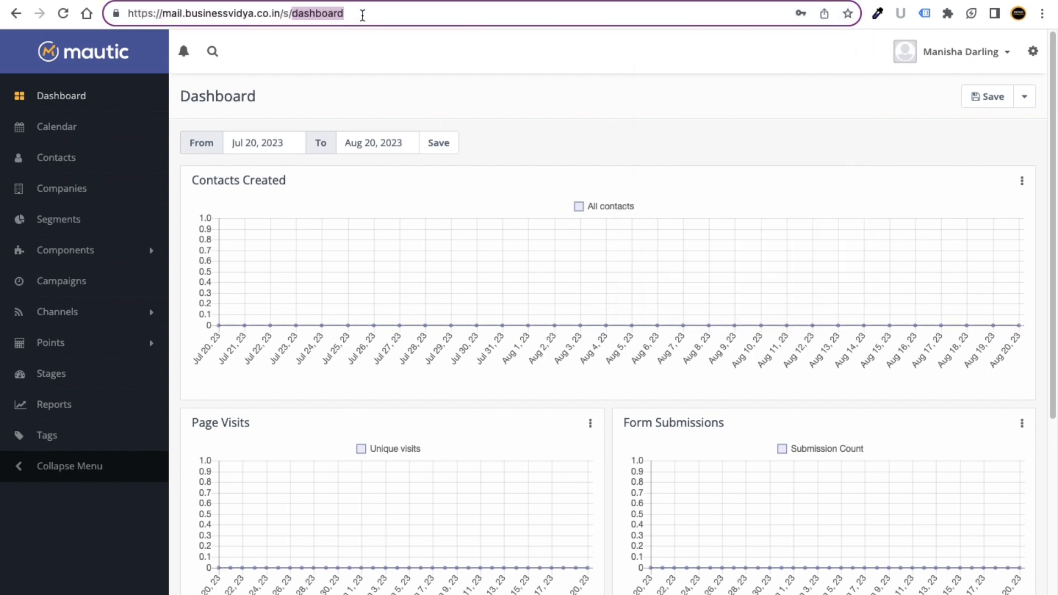
{"action": "left_click_drag", "start_coordinate": [363, 15], "coordinate": [130, 15]}
{"action": "right_click", "coordinate": [194, 16]}
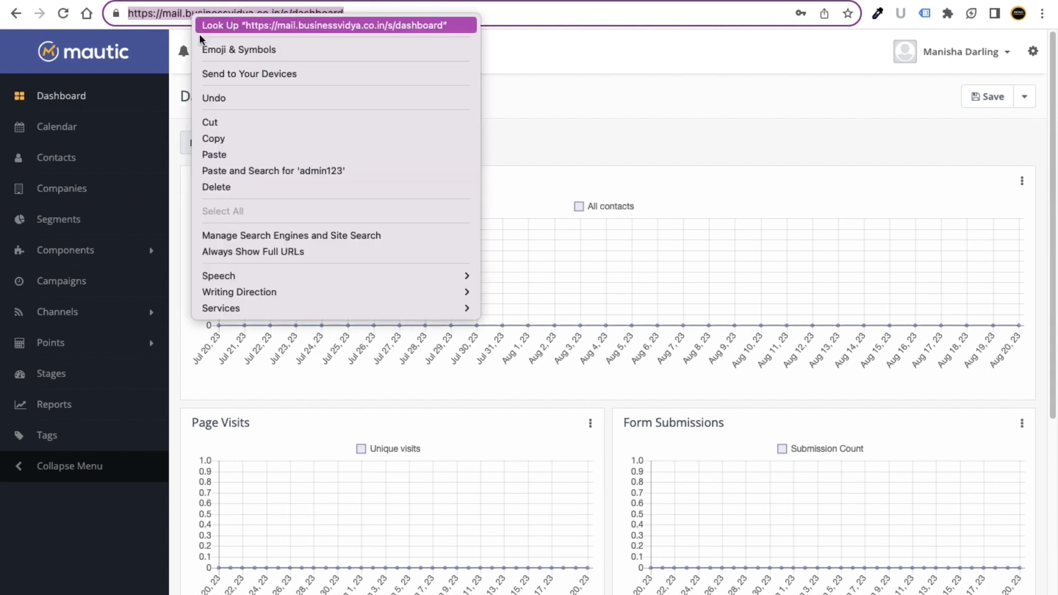
{"action": "left_click", "coordinate": [294, 138]}
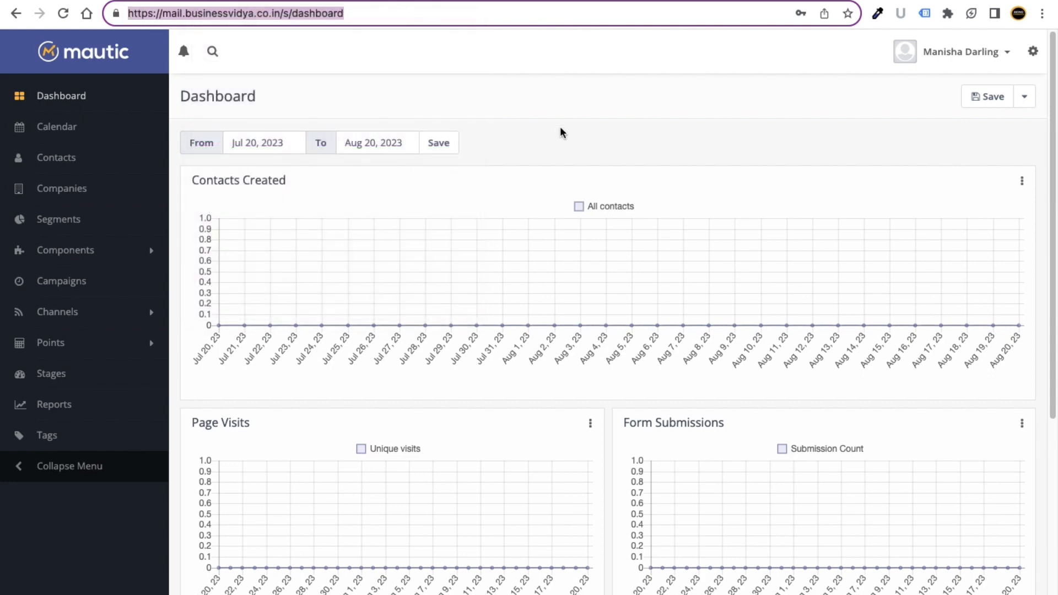
- Add a 'url :' line with the Mautic dashboard address below the Mautic password in Notes
{"action": "key", "text": "super+Tab"}
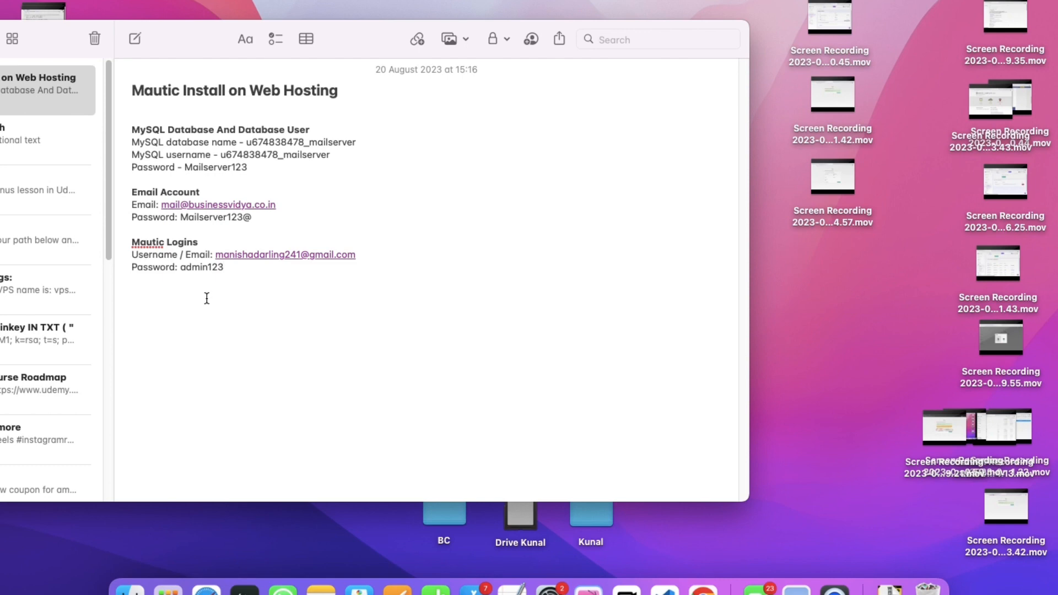
{"action": "left_click", "coordinate": [207, 298]}
{"action": "key", "text": "Return"}
{"action": "type", "text": "url "}
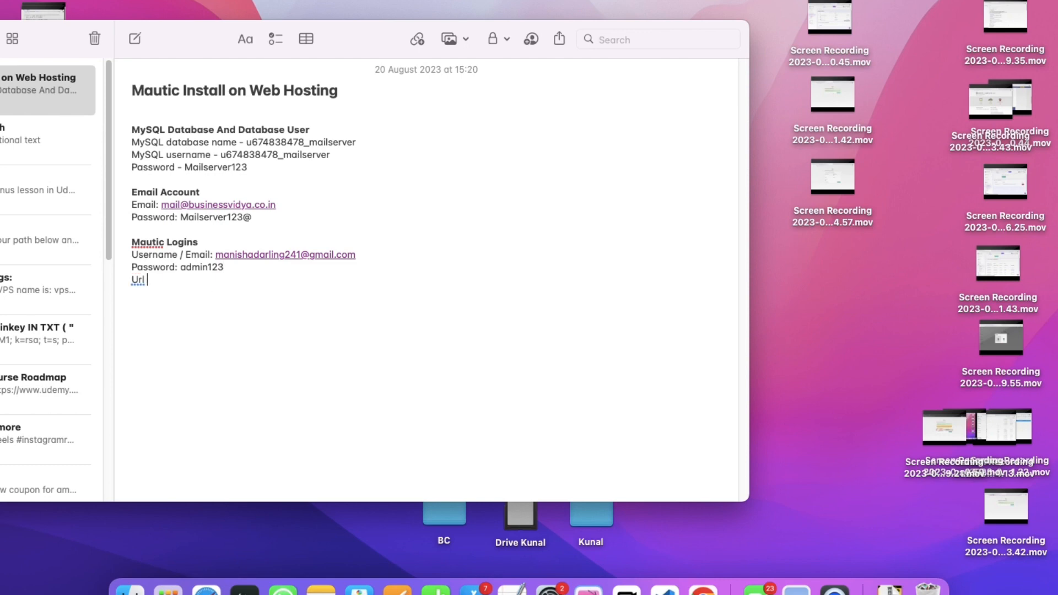
{"action": "type", "text": ":"}
{"action": "key", "text": "super+v"}
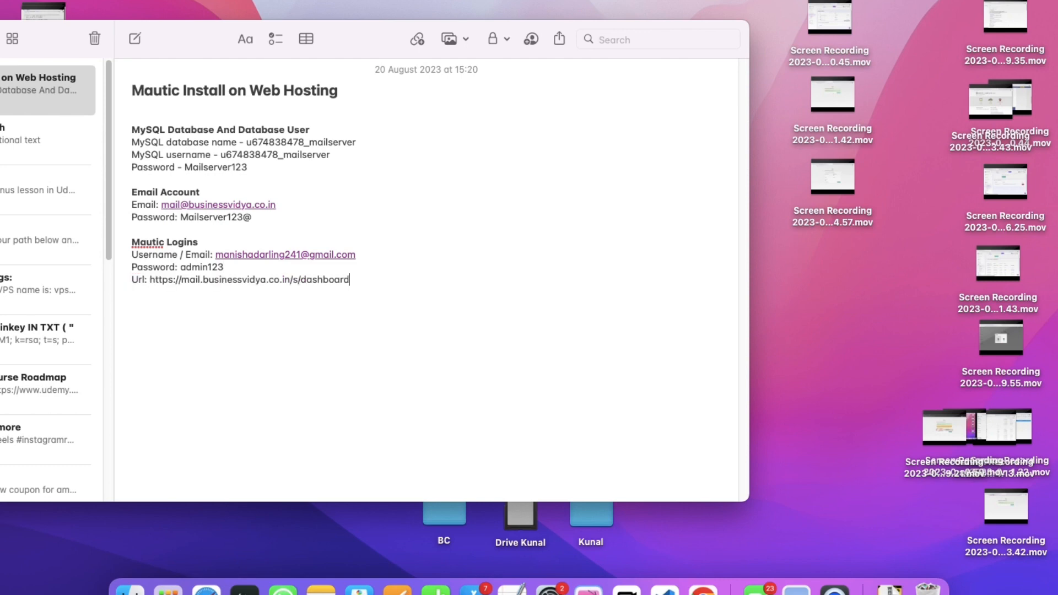
{"action": "key", "text": "Return"}
{"action": "key", "text": "ctrl+Right"}
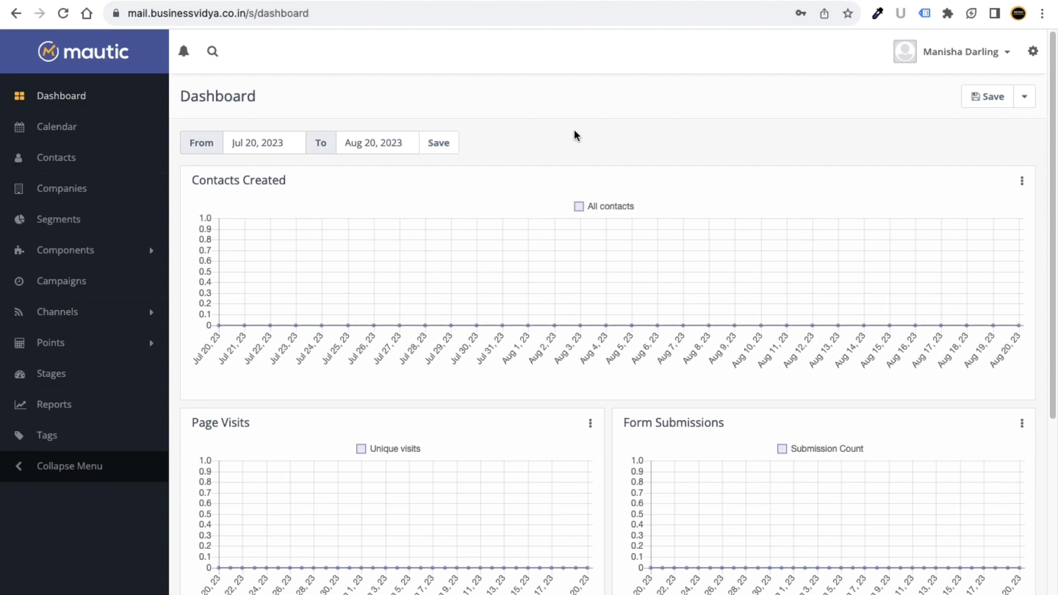
- Open Configuration's Email Settings from the gear menu
{"action": "scroll", "coordinate": [470, 324], "scroll_direction": "down", "scroll_amount": 1}
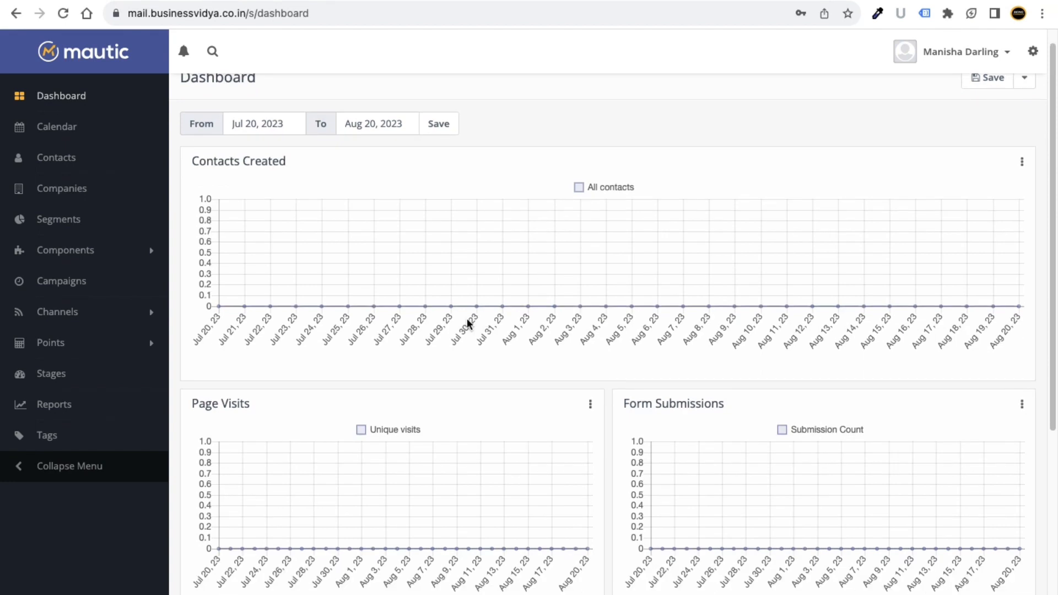
{"action": "scroll", "coordinate": [471, 325], "scroll_direction": "up", "scroll_amount": 1}
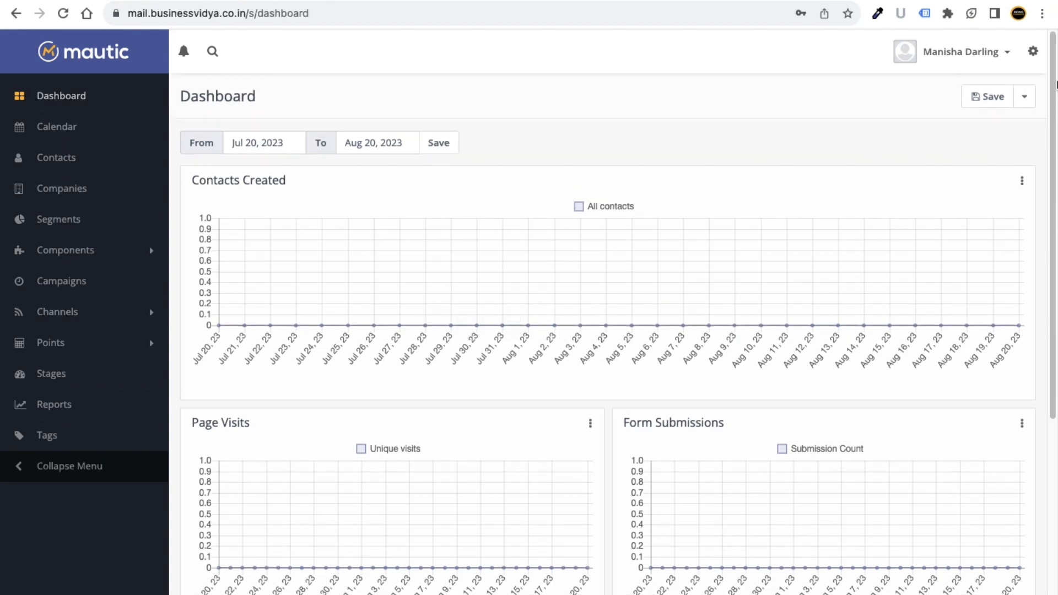
{"action": "left_click", "coordinate": [1032, 55]}
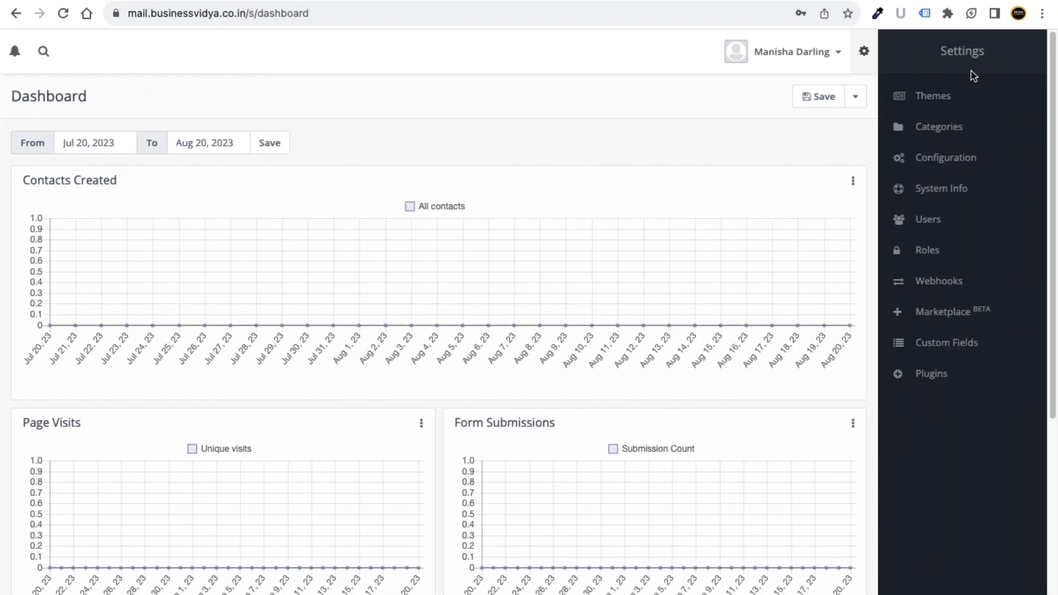
{"action": "left_click", "coordinate": [934, 157]}
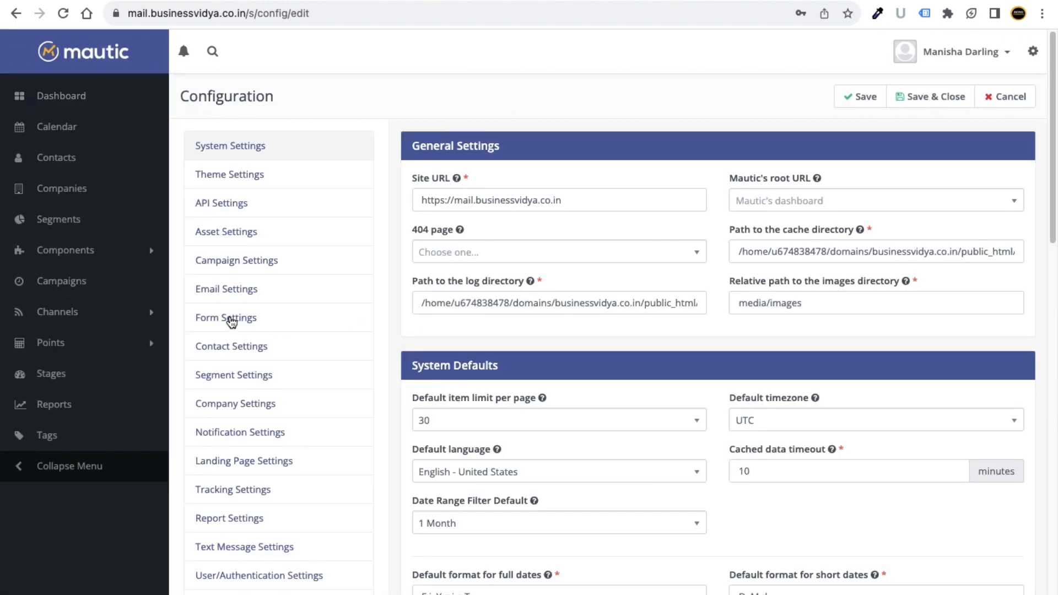
{"action": "left_click", "coordinate": [239, 292]}
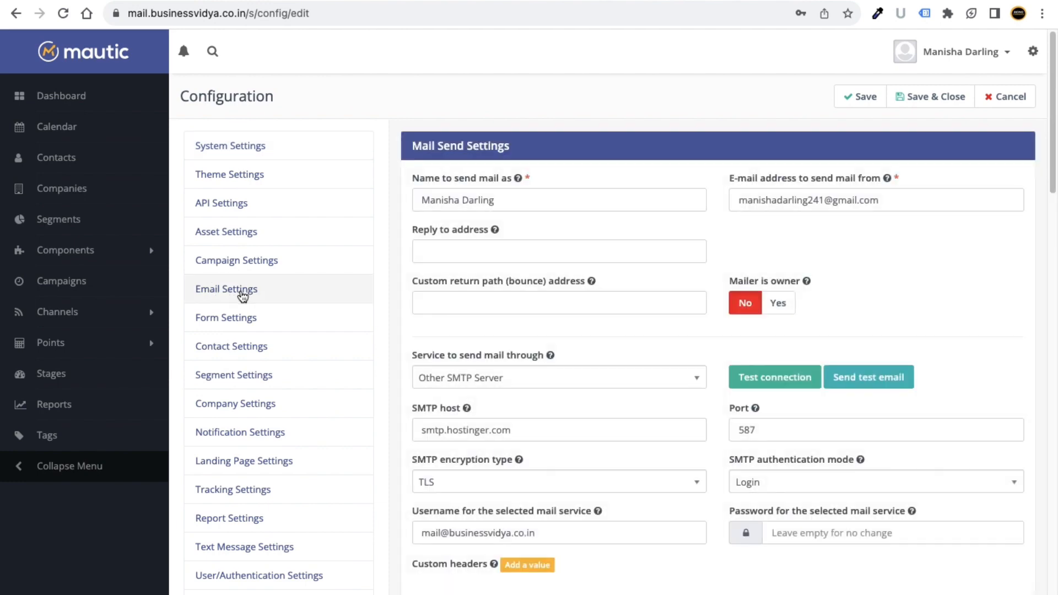
- Replace the 'Name to send mail as' value with Business Vidya
{"action": "mouse_move", "coordinate": [495, 229]}
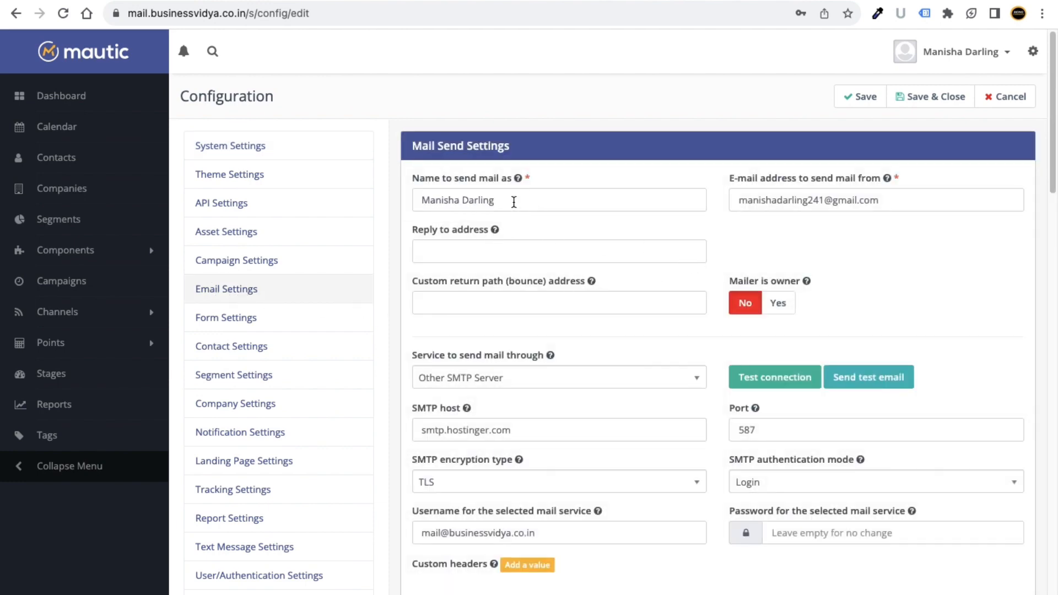
{"action": "left_click_drag", "start_coordinate": [513, 201], "coordinate": [401, 204]}
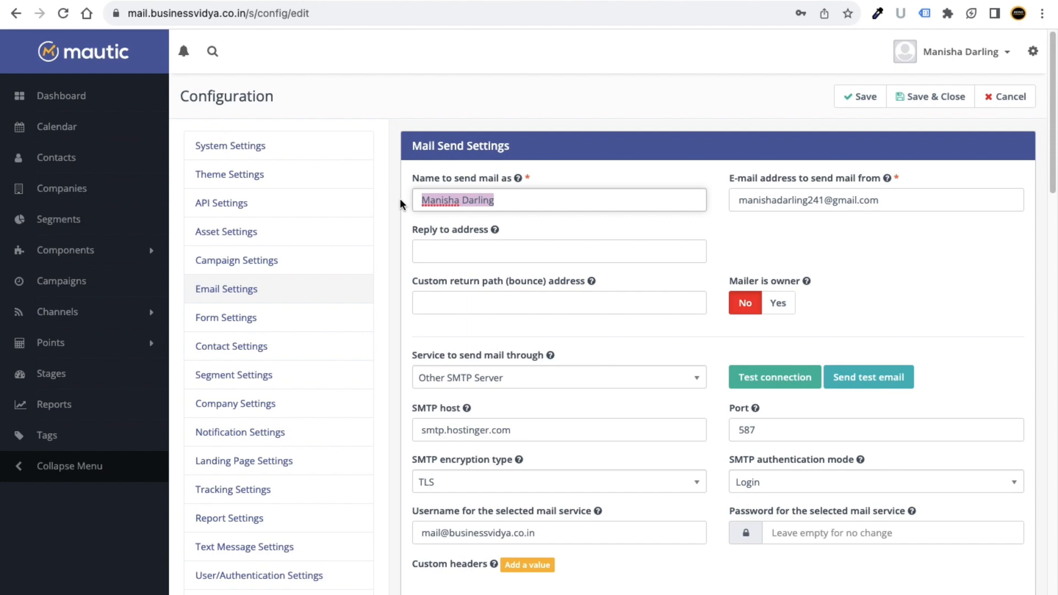
{"action": "type", "text": "Business Vidya"}
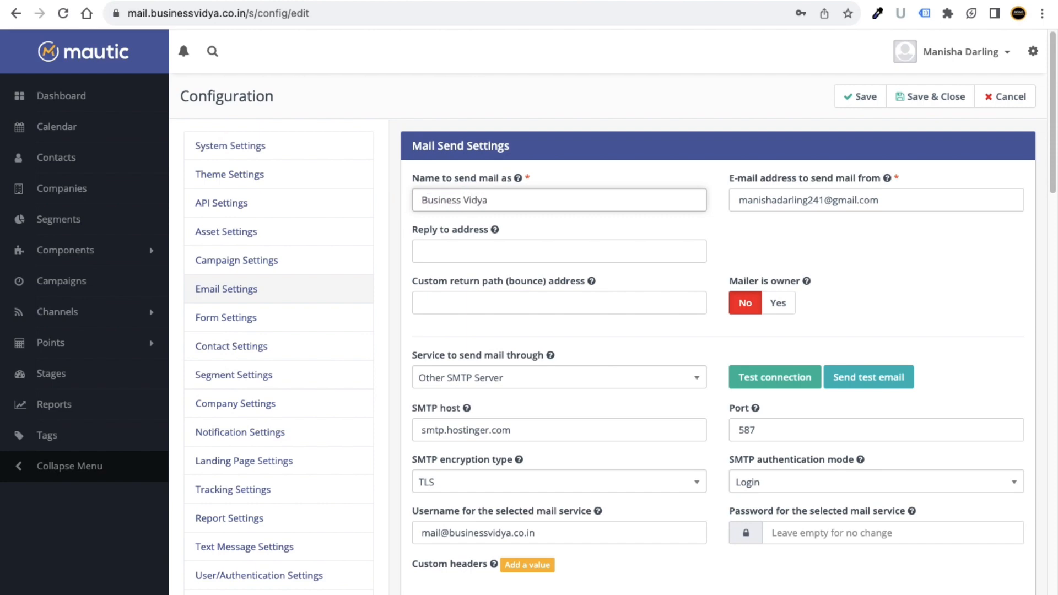
{"action": "left_click_drag", "start_coordinate": [499, 200], "coordinate": [431, 201]}
{"action": "left_click", "coordinate": [502, 203]}
{"action": "left_click_drag", "start_coordinate": [506, 201], "coordinate": [418, 198]}
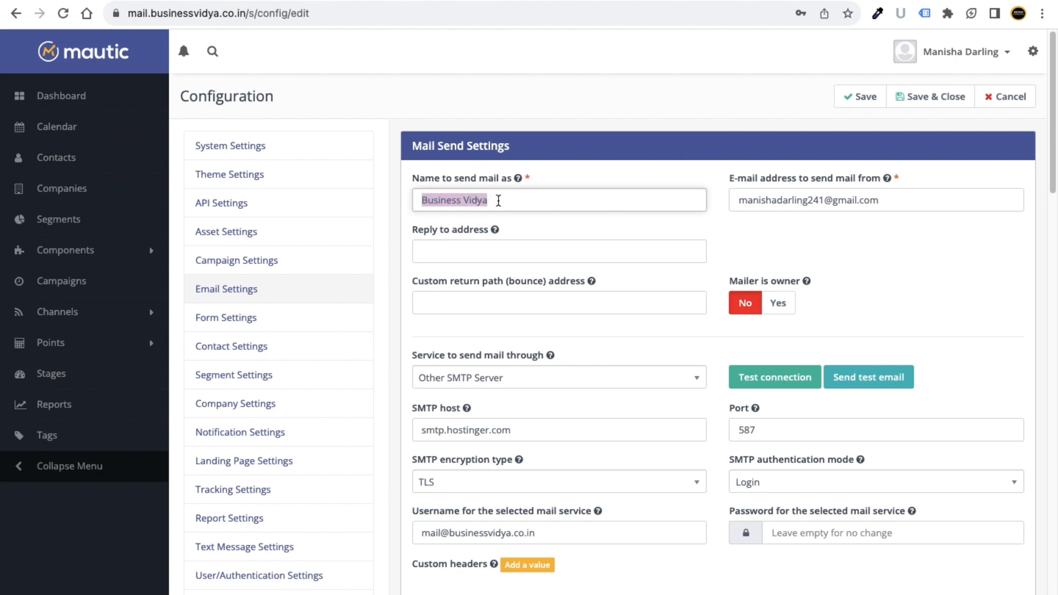
{"action": "left_click", "coordinate": [499, 200]}
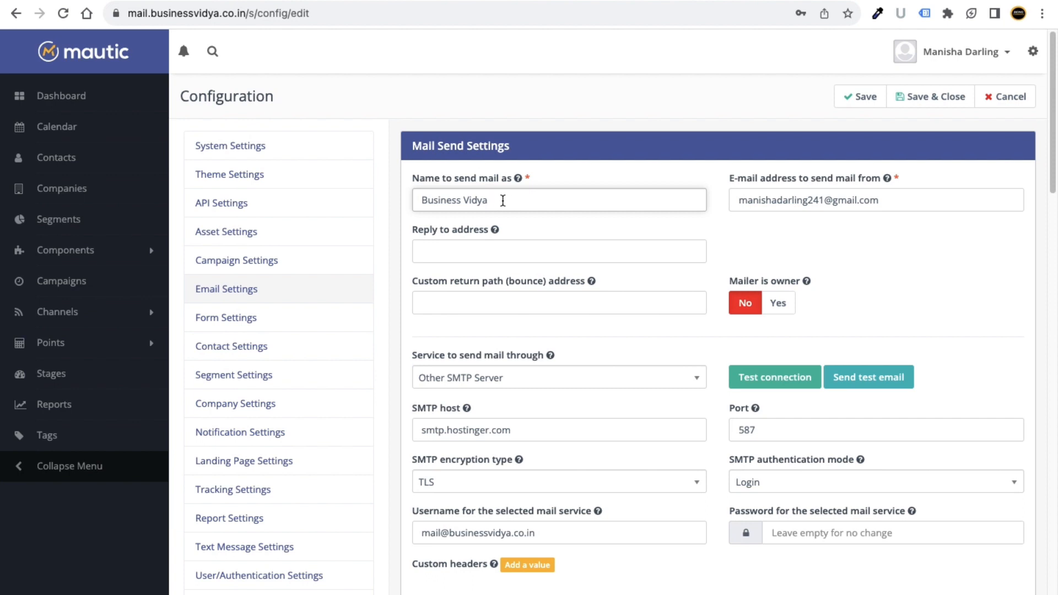
{"action": "left_click_drag", "start_coordinate": [501, 200], "coordinate": [420, 199]}
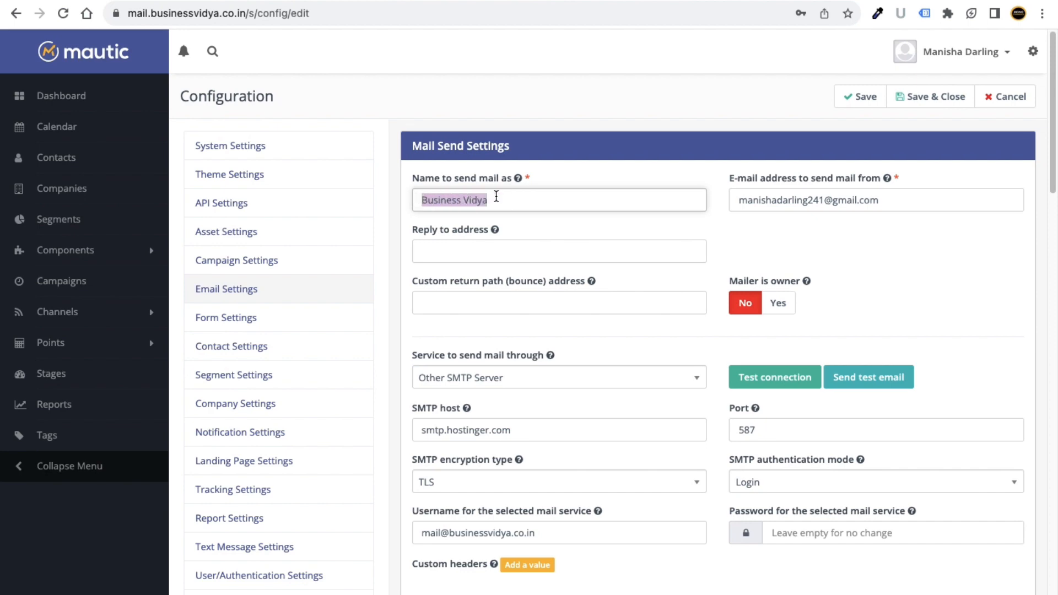
{"action": "left_click", "coordinate": [498, 200]}
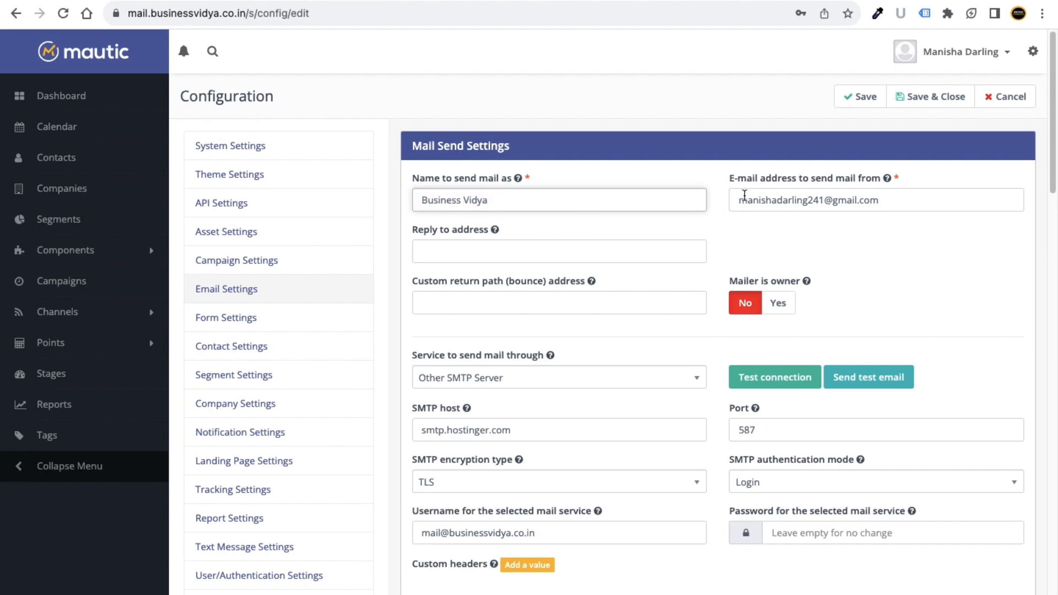
- Copy the domain mailbox address from the login details in Notes
{"action": "key", "text": "ctrl+Left"}
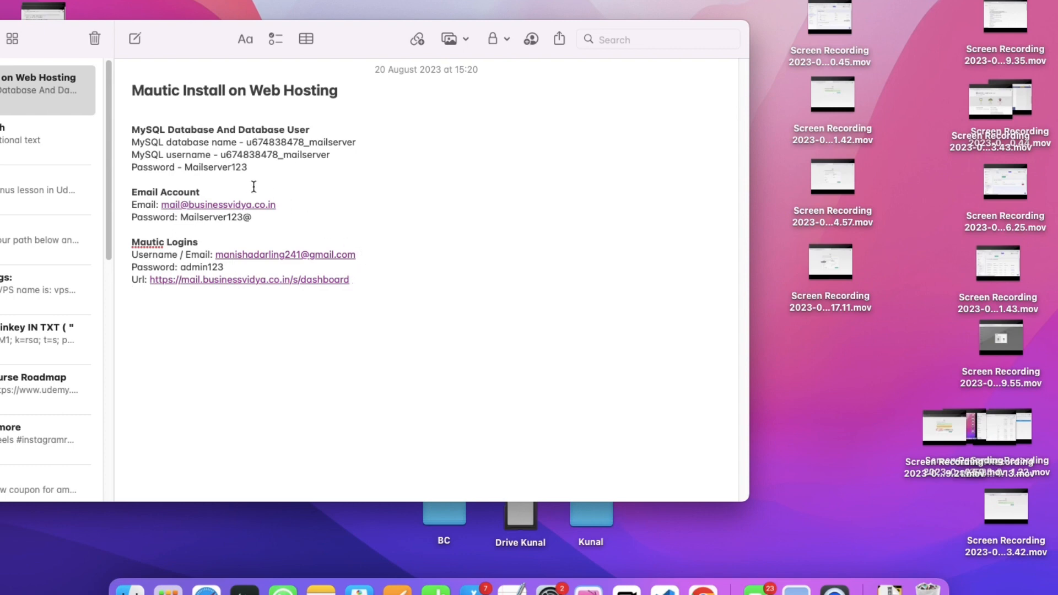
{"action": "left_click_drag", "start_coordinate": [284, 204], "coordinate": [161, 203]}
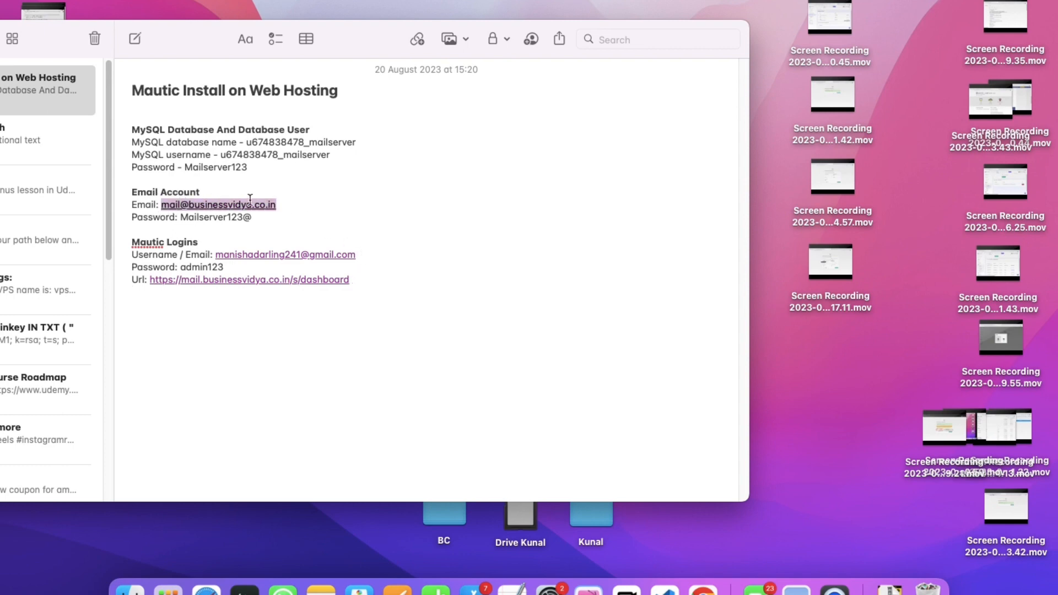
{"action": "key", "text": "ctrl+Right"}
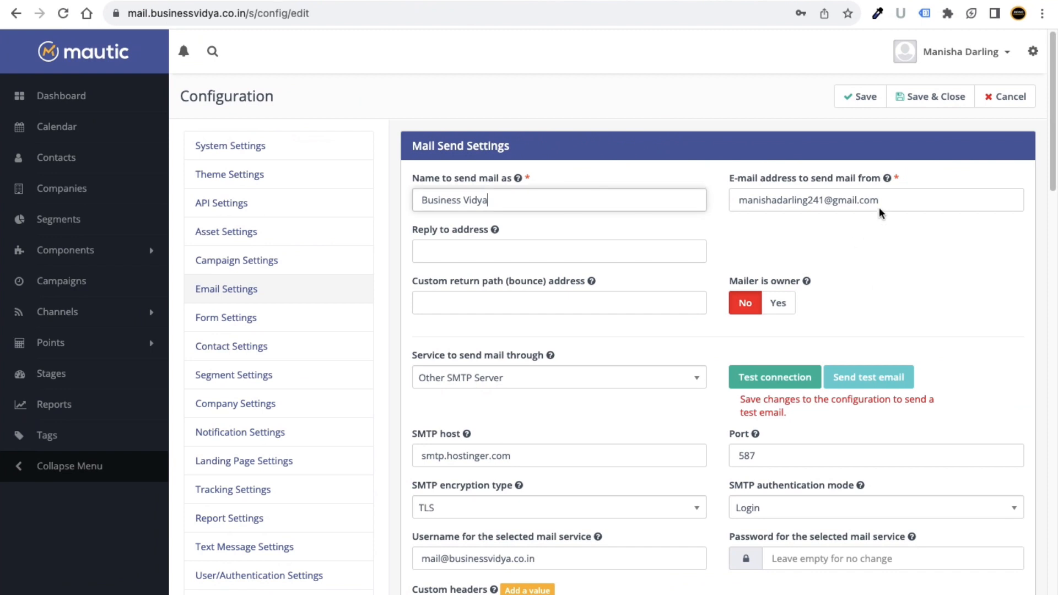
- Paste the domain mailbox address into both the from address and Reply to address fields
{"action": "left_click_drag", "start_coordinate": [880, 200], "coordinate": [716, 201]}
{"action": "key", "text": "ctrl+v"}
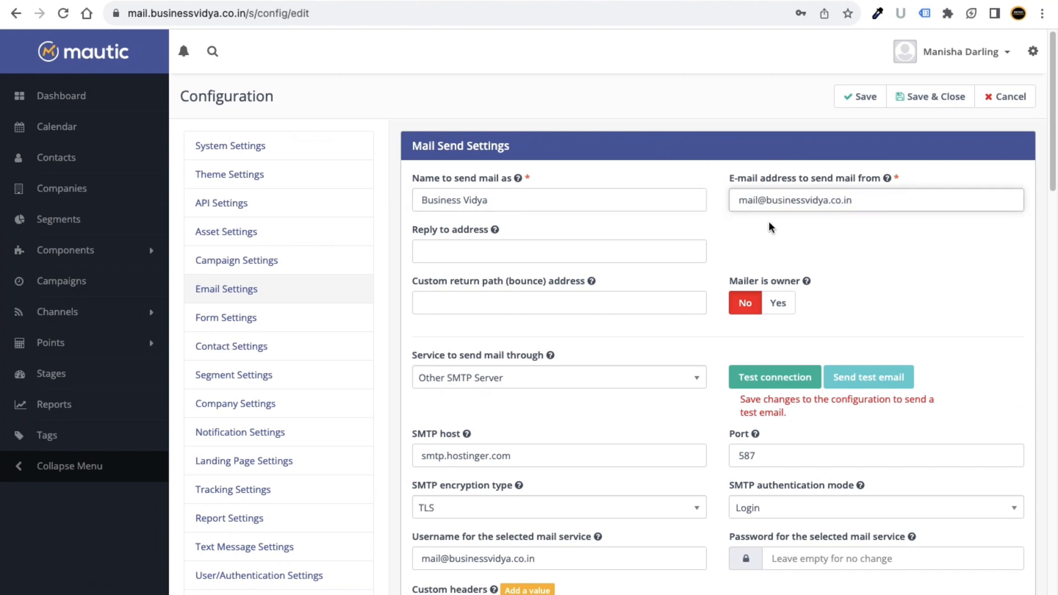
{"action": "key", "text": "Tab"}
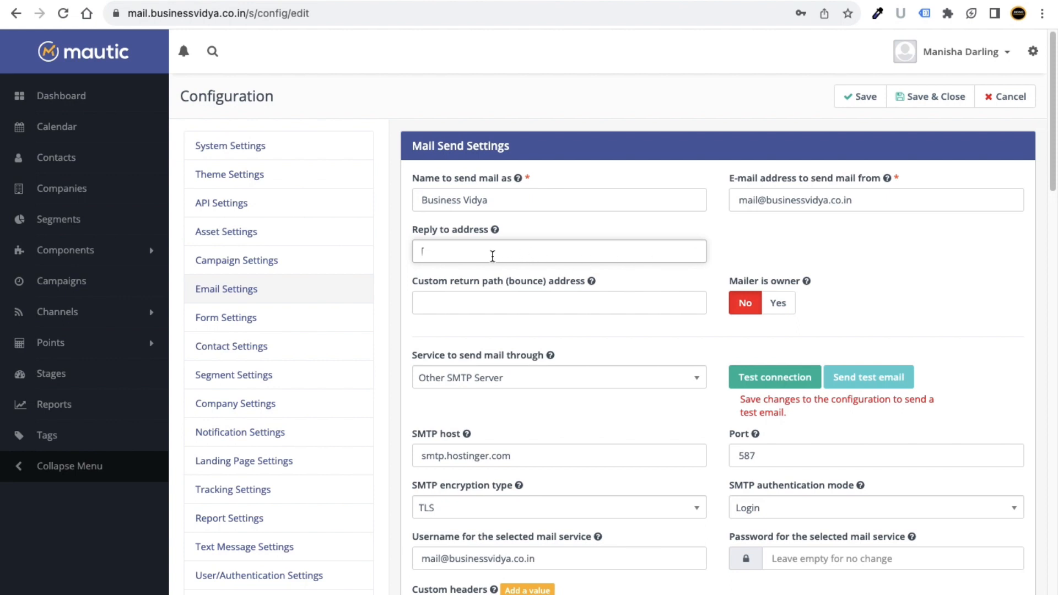
{"action": "key", "text": "super+v"}
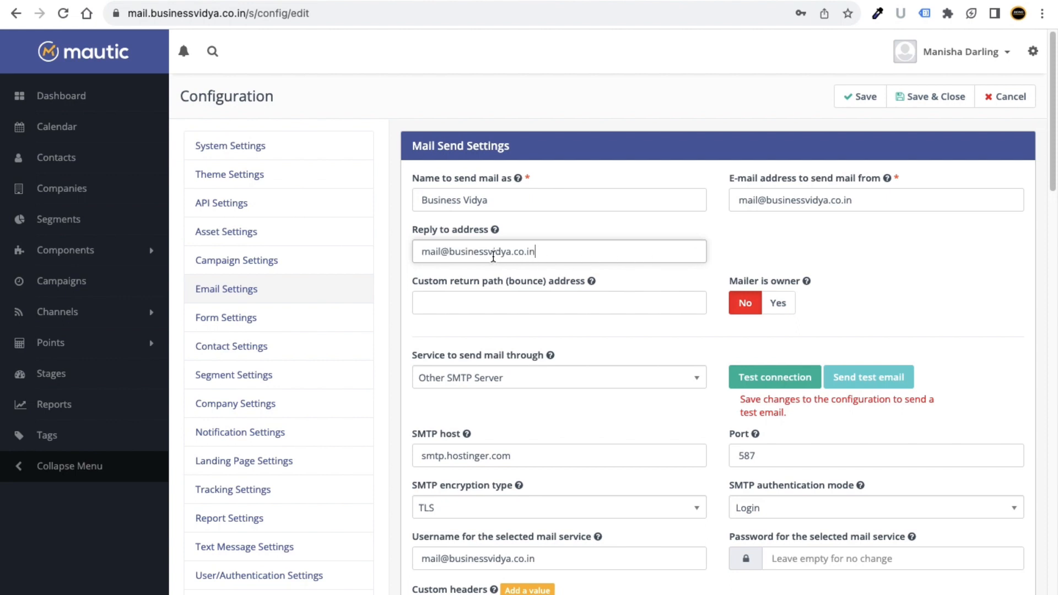
{"action": "left_click", "coordinate": [772, 228]}
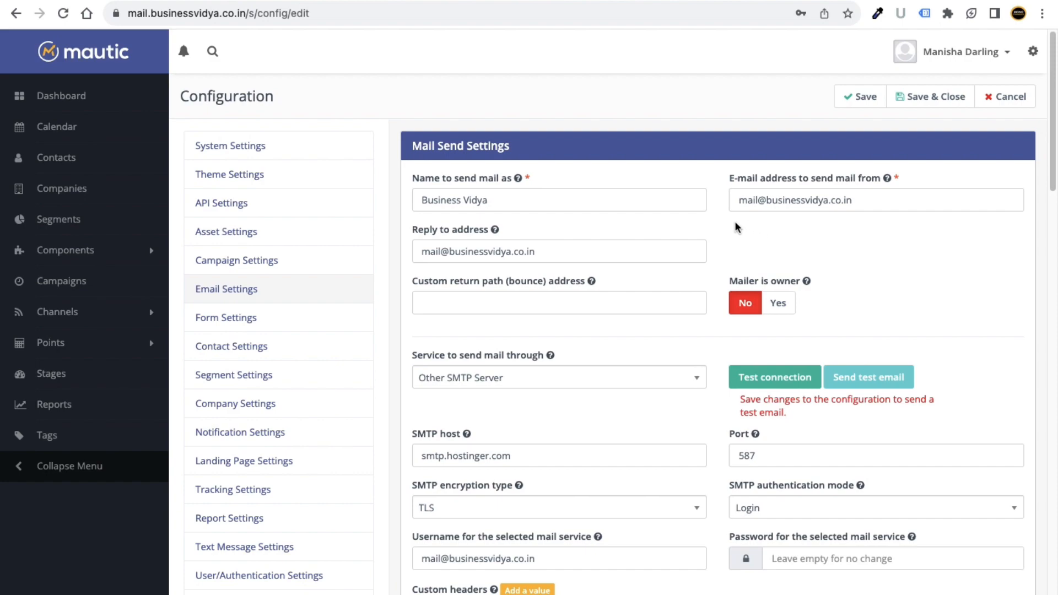
{"action": "key", "text": "super+t"}
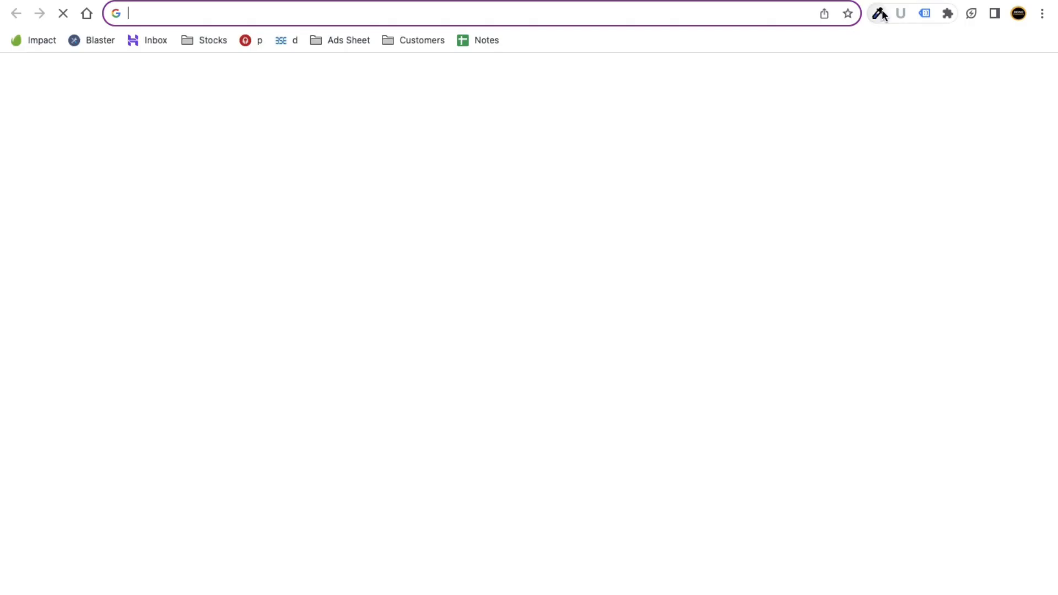
{"action": "type", "text": "mail"}
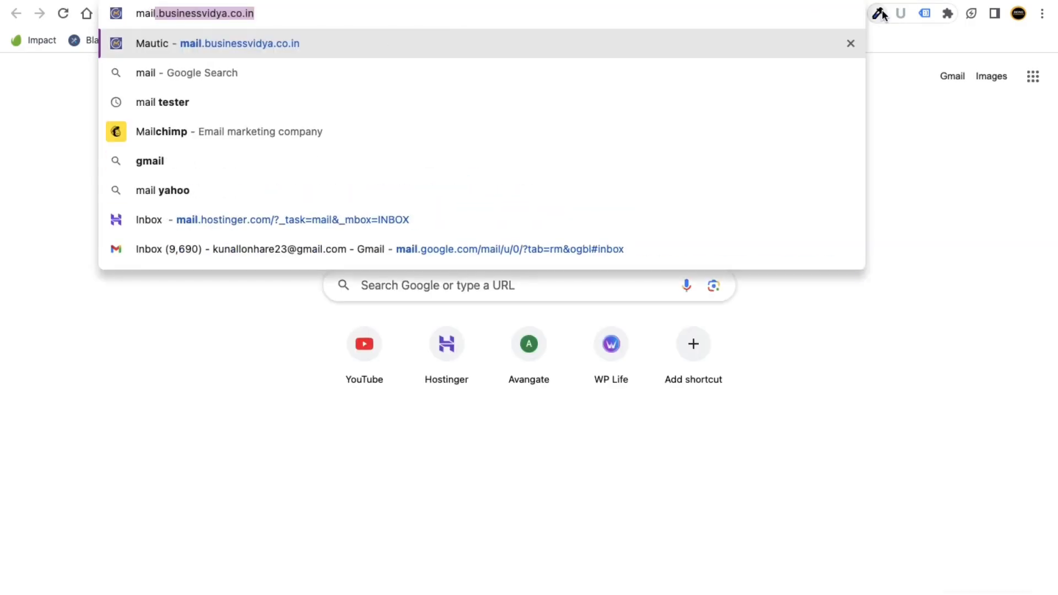
{"action": "type", "text": ".h"}
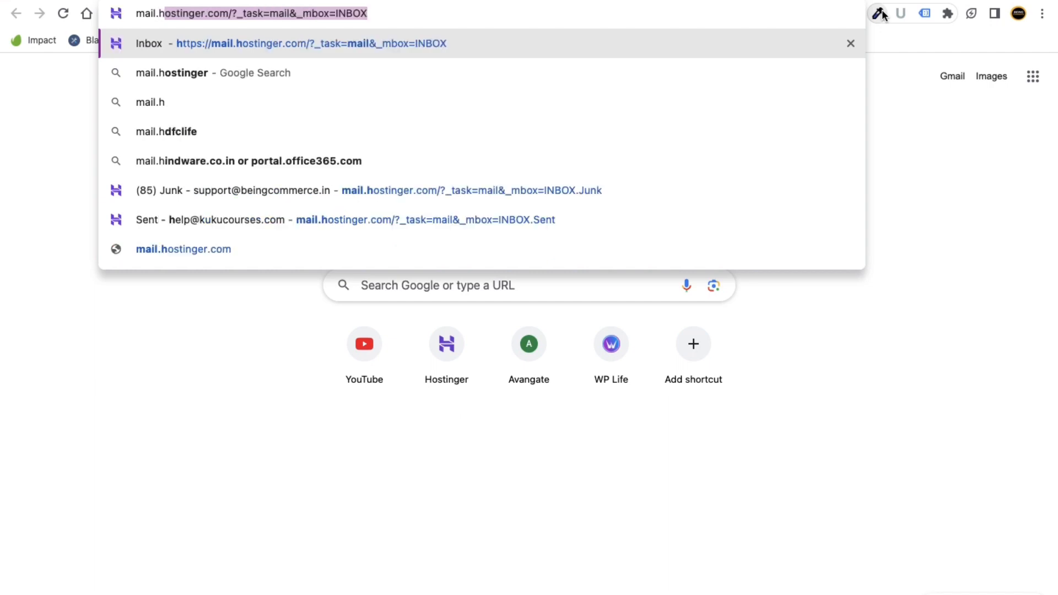
{"action": "key", "text": "Return"}
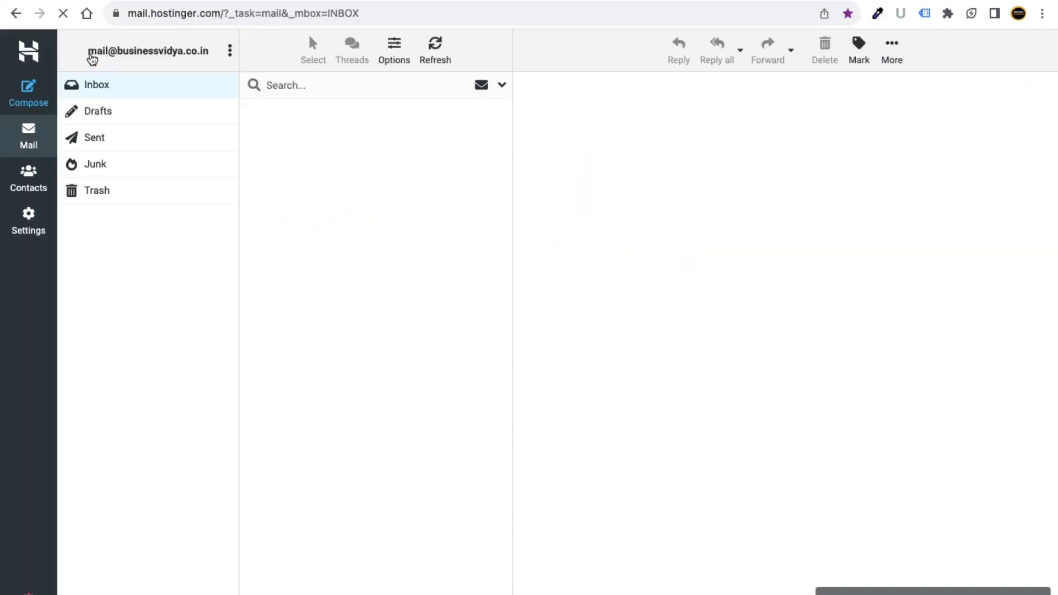
{"action": "left_click_drag", "start_coordinate": [89, 55], "coordinate": [133, 53]}
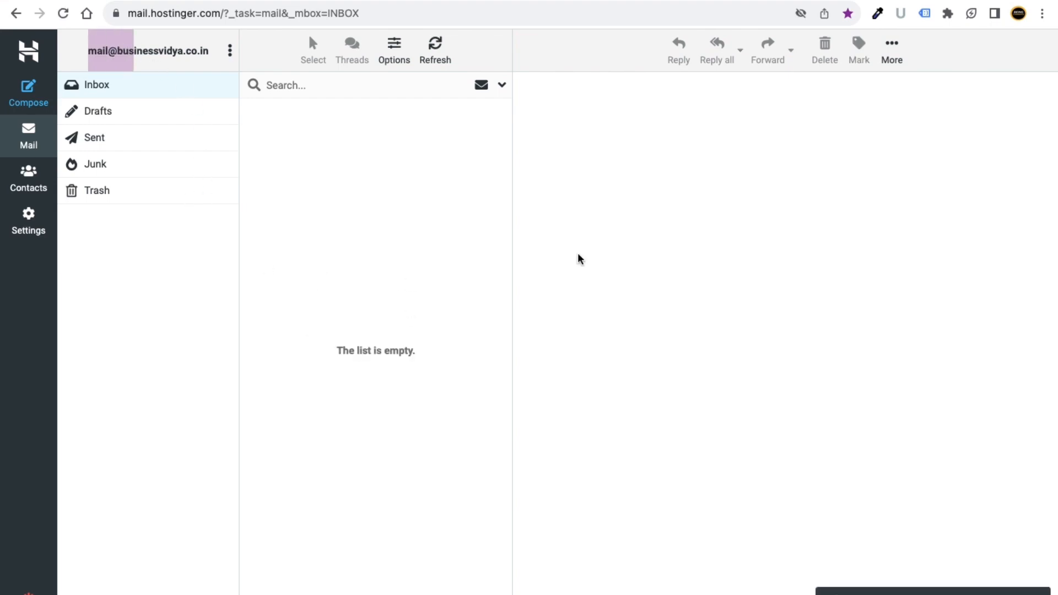
{"action": "left_click", "coordinate": [184, 326]}
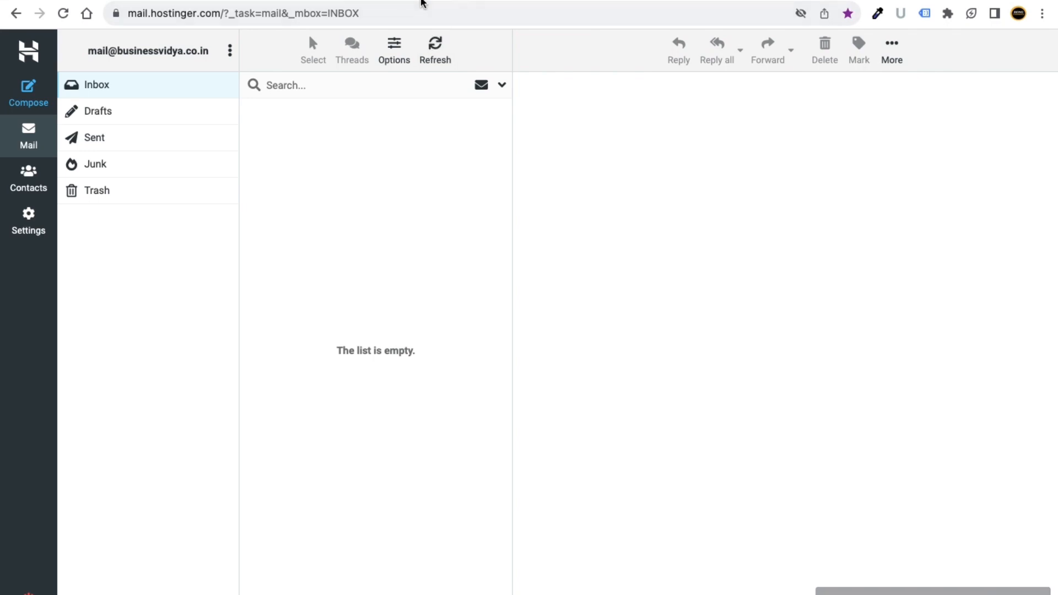
{"action": "left_click", "coordinate": [422, 1]}
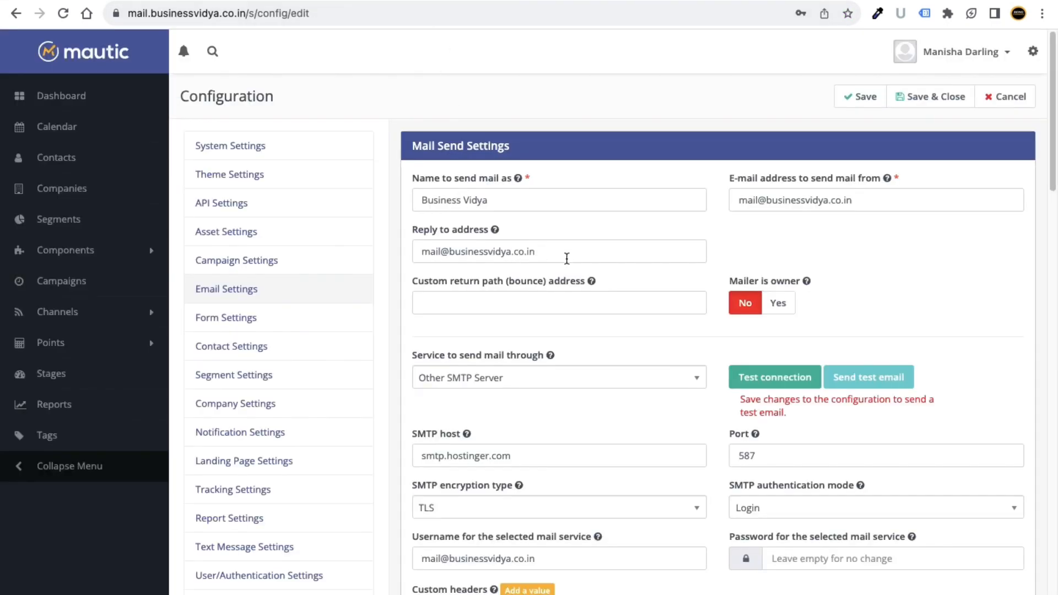
- Turn on Mailer is owner and set the bounce return path to the mailbox address
{"action": "left_click", "coordinate": [789, 306]}
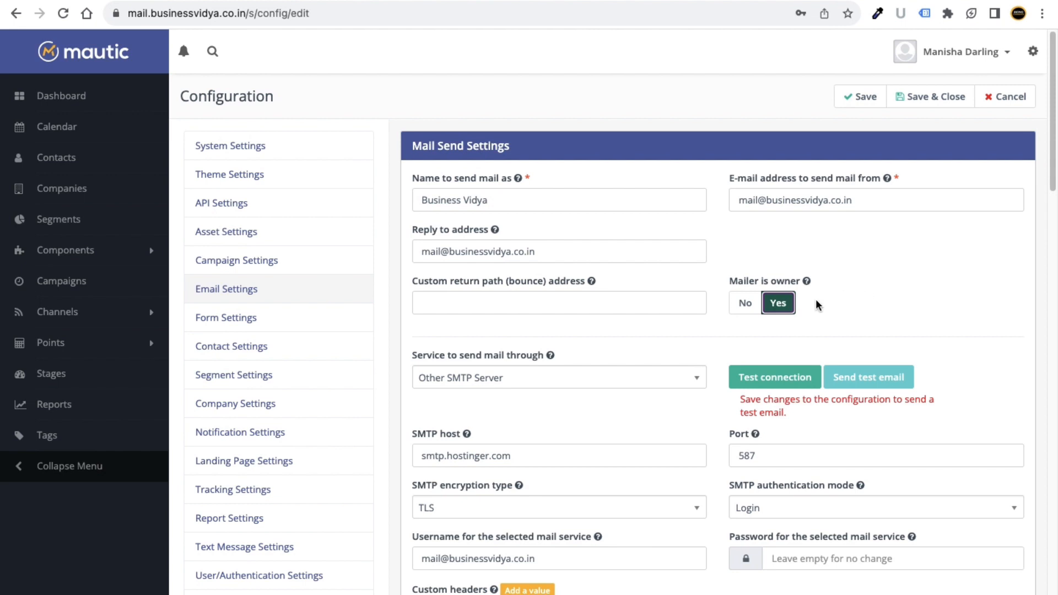
{"action": "scroll", "coordinate": [590, 328], "scroll_direction": "down", "scroll_amount": 1}
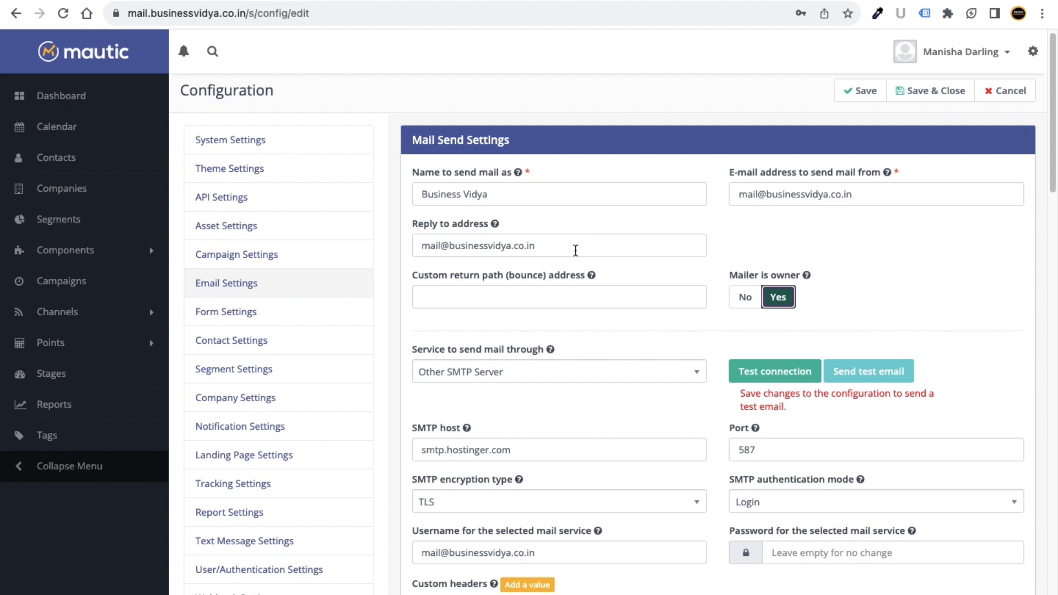
{"action": "left_click", "coordinate": [575, 248]}
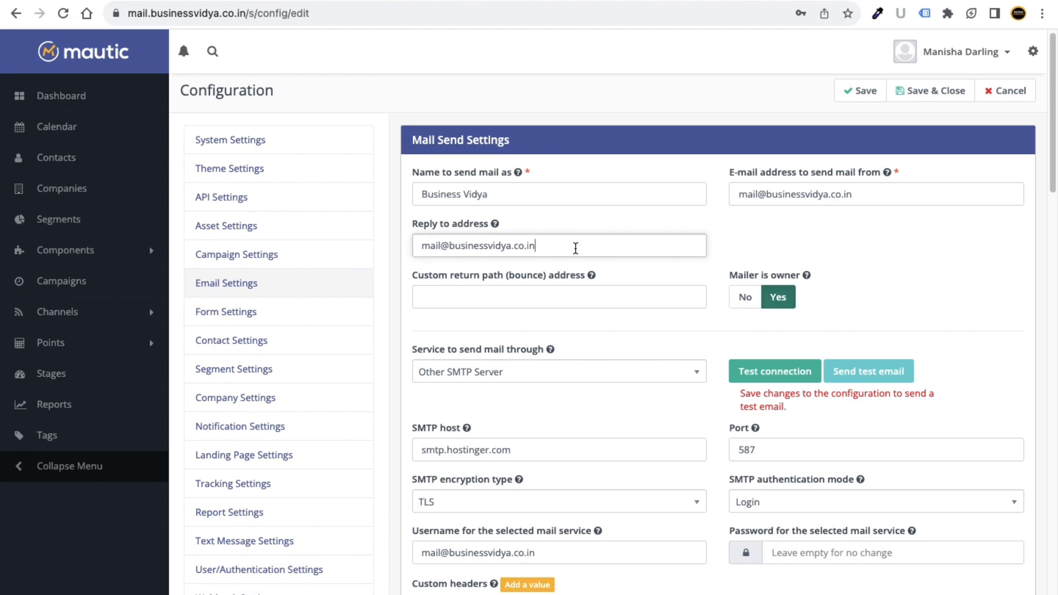
{"action": "double_click", "coordinate": [575, 248]}
{"action": "key", "text": "ctrl+c"}
{"action": "left_click", "coordinate": [511, 307]}
{"action": "key", "text": "ctrl+v"}
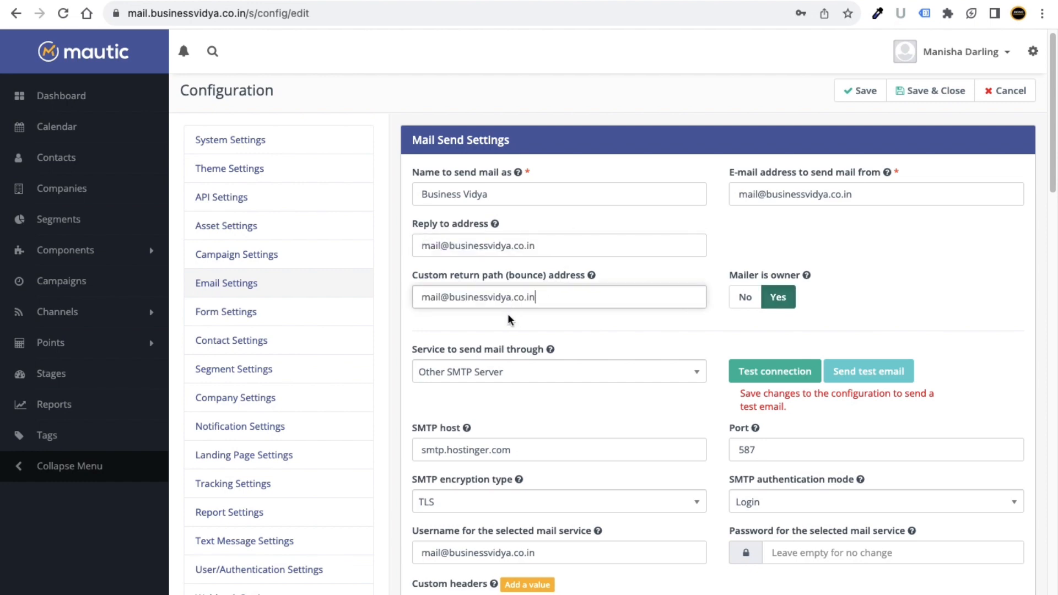
- Save the smtp.hostinger.com port 587 TLS email settings with Save & Close
{"action": "scroll", "coordinate": [609, 325], "scroll_direction": "down", "scroll_amount": 2}
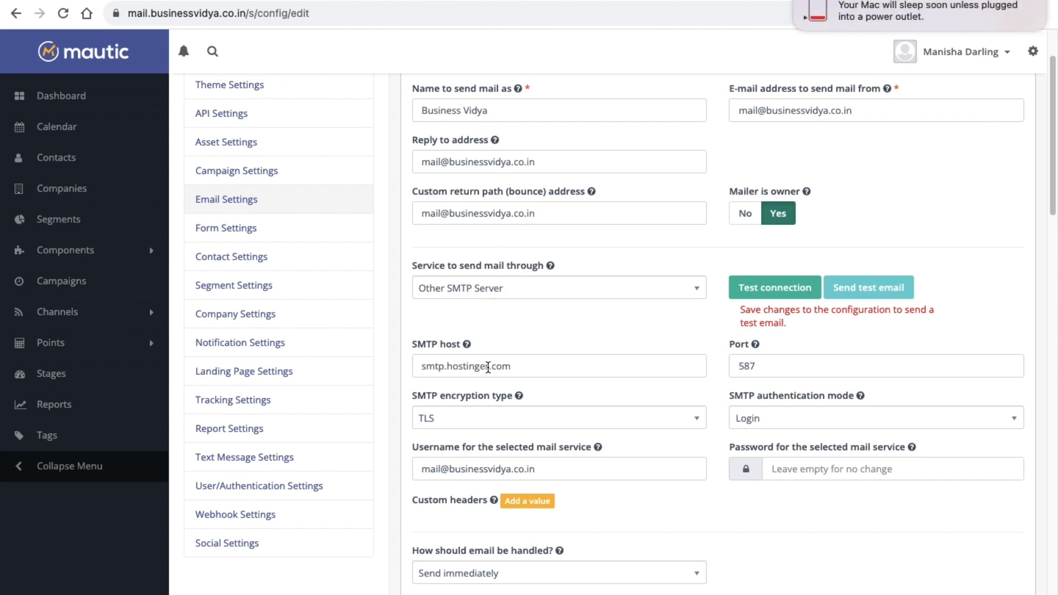
{"action": "scroll", "coordinate": [620, 444], "scroll_direction": "down", "scroll_amount": 1}
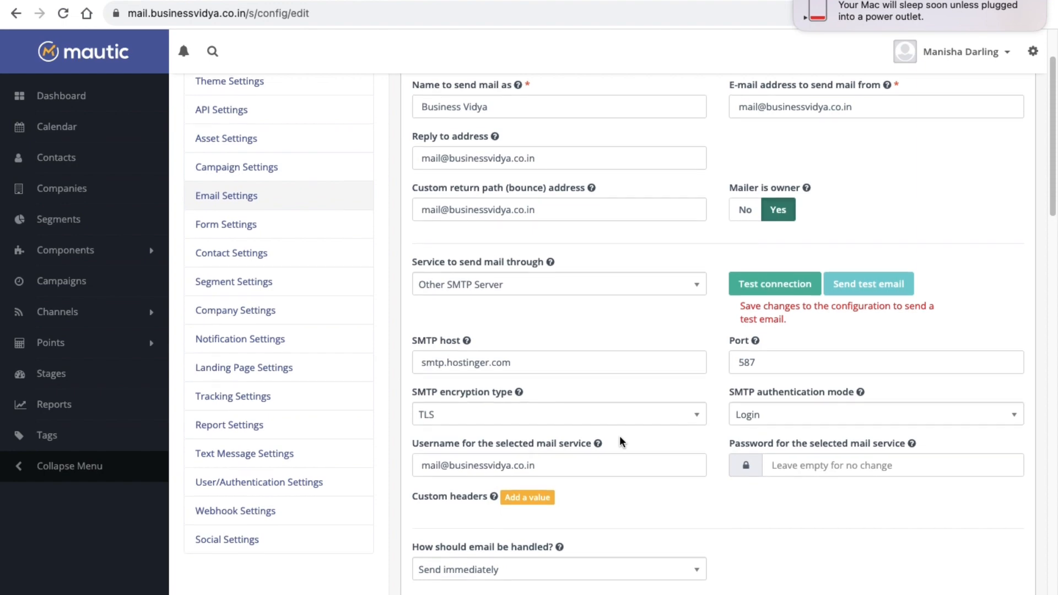
{"action": "scroll", "coordinate": [656, 453], "scroll_direction": "down", "scroll_amount": 1}
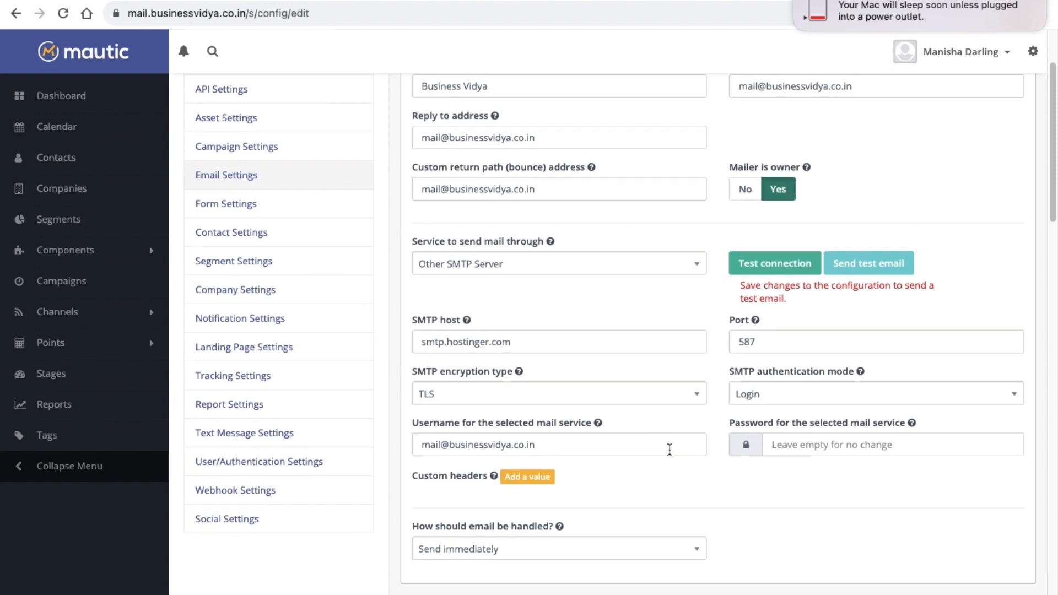
{"action": "scroll", "coordinate": [670, 450], "scroll_direction": "up", "scroll_amount": 3}
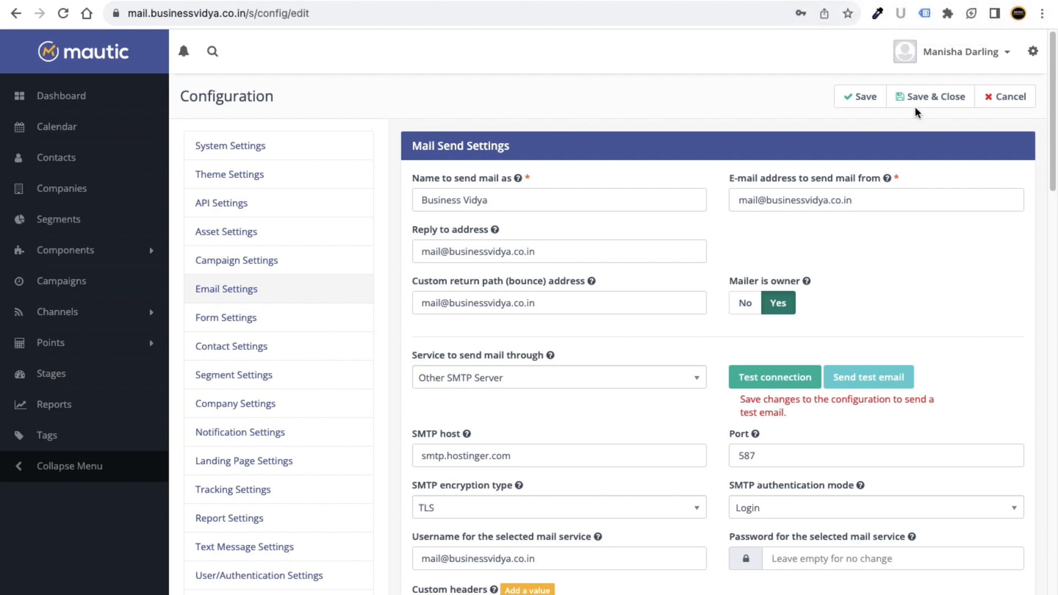
{"action": "left_click", "coordinate": [954, 106]}
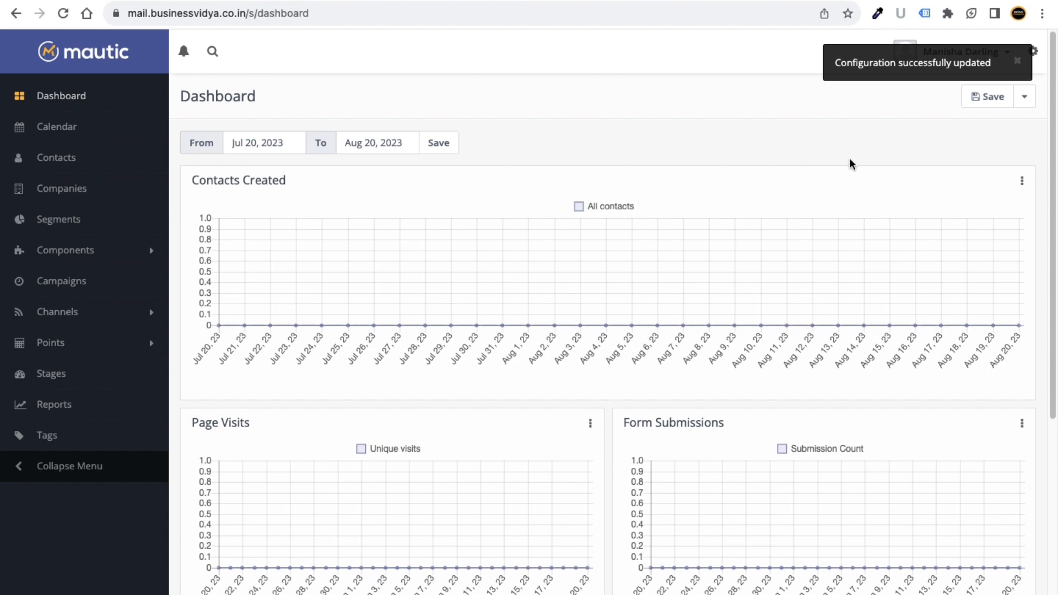
- Dismiss the update notice and reopen Configuration's Email Settings
{"action": "left_click", "coordinate": [1017, 61]}
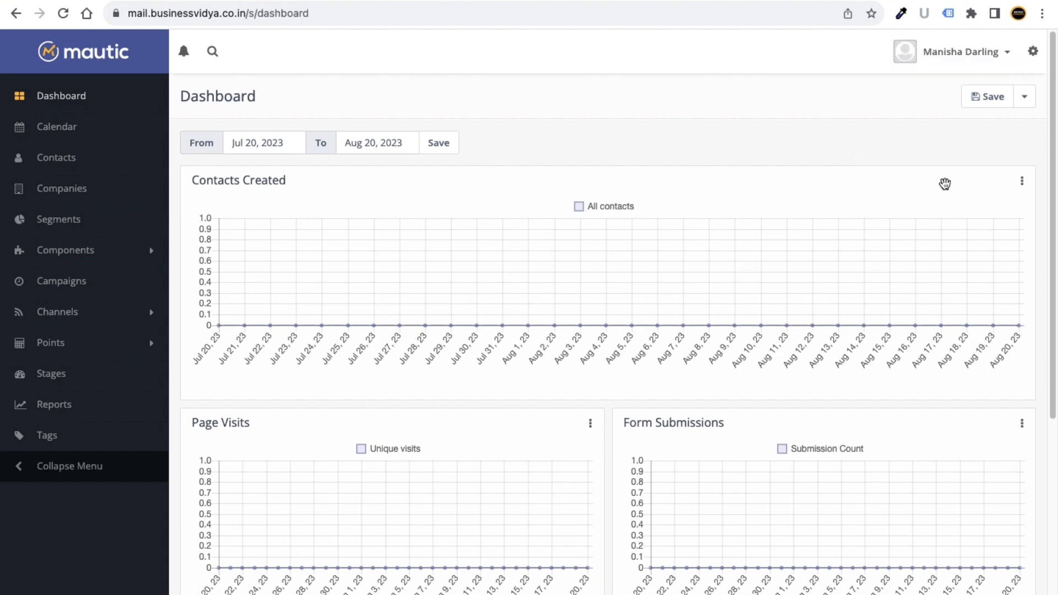
{"action": "left_click", "coordinate": [1033, 54]}
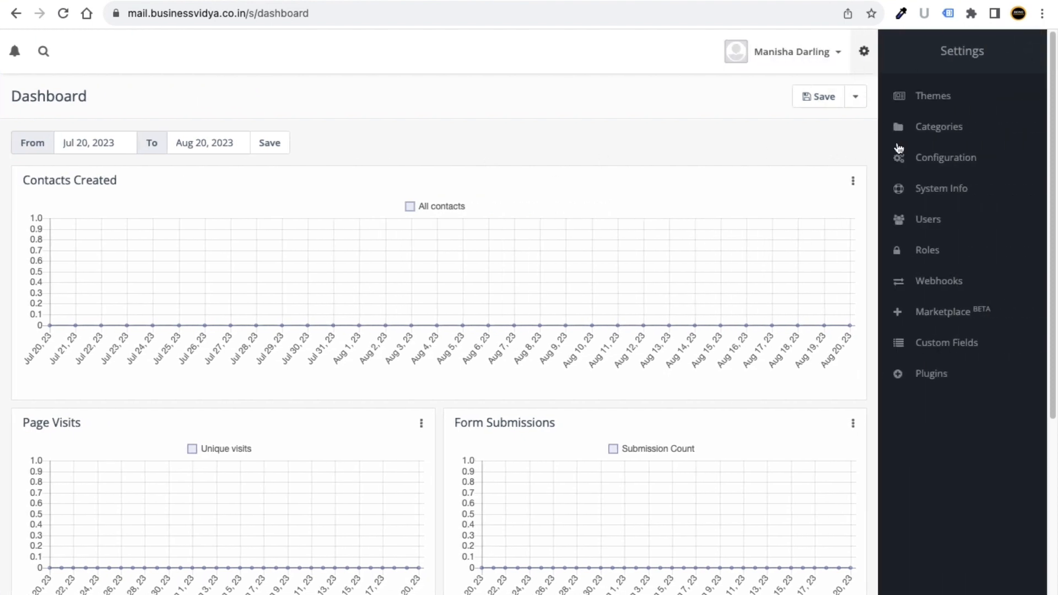
{"action": "left_click", "coordinate": [951, 160]}
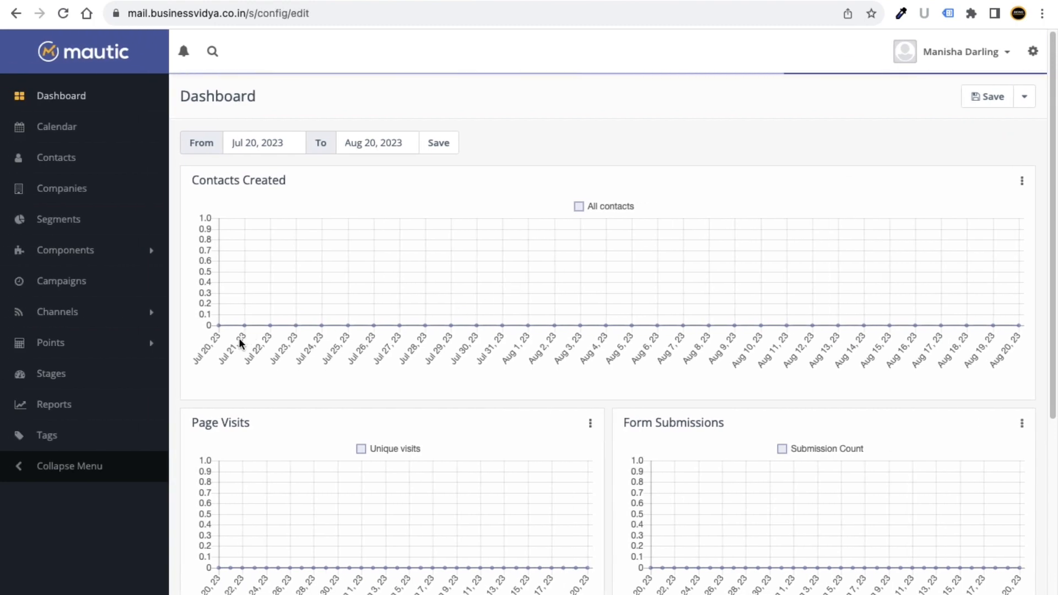
{"action": "left_click", "coordinate": [254, 292]}
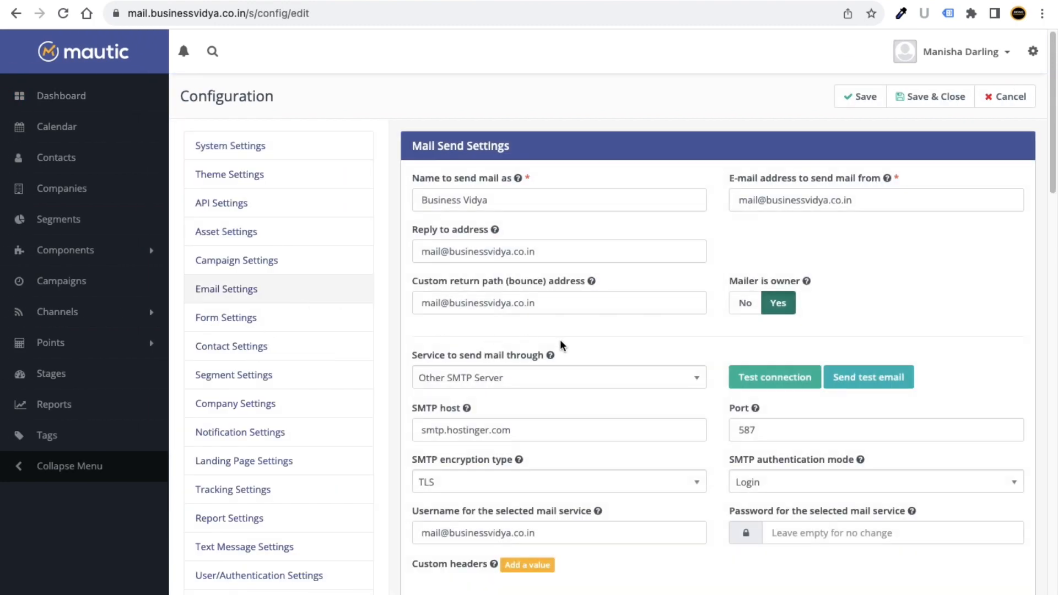
{"action": "scroll", "coordinate": [720, 404], "scroll_direction": "down", "scroll_amount": 1}
{"action": "scroll", "coordinate": [720, 404], "scroll_direction": "down", "scroll_amount": 2}
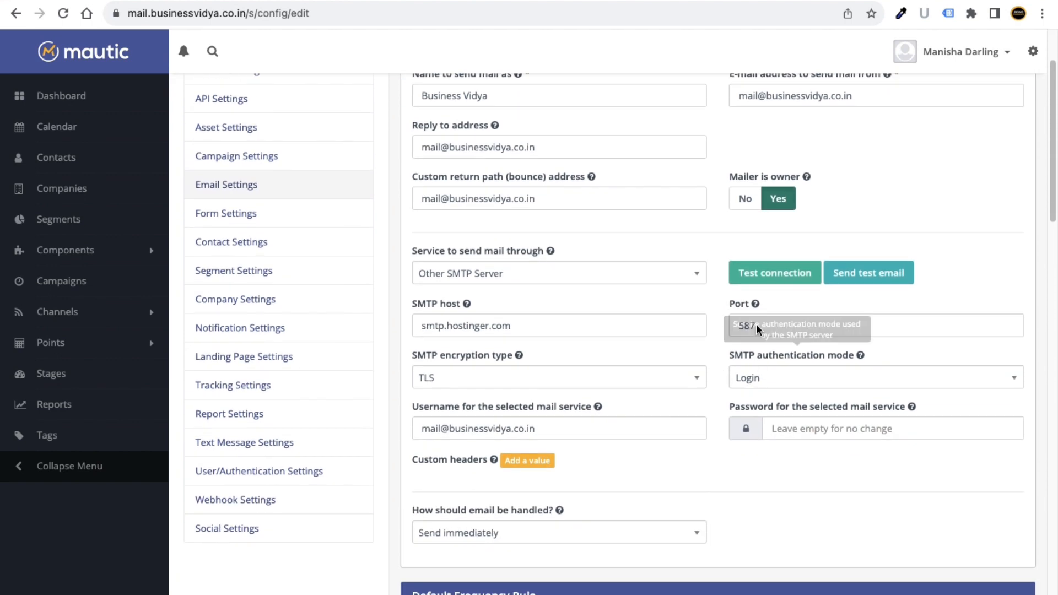
- Run Test connection, confirm it reports Success!, and return to the Dashboard
{"action": "left_click", "coordinate": [760, 278]}
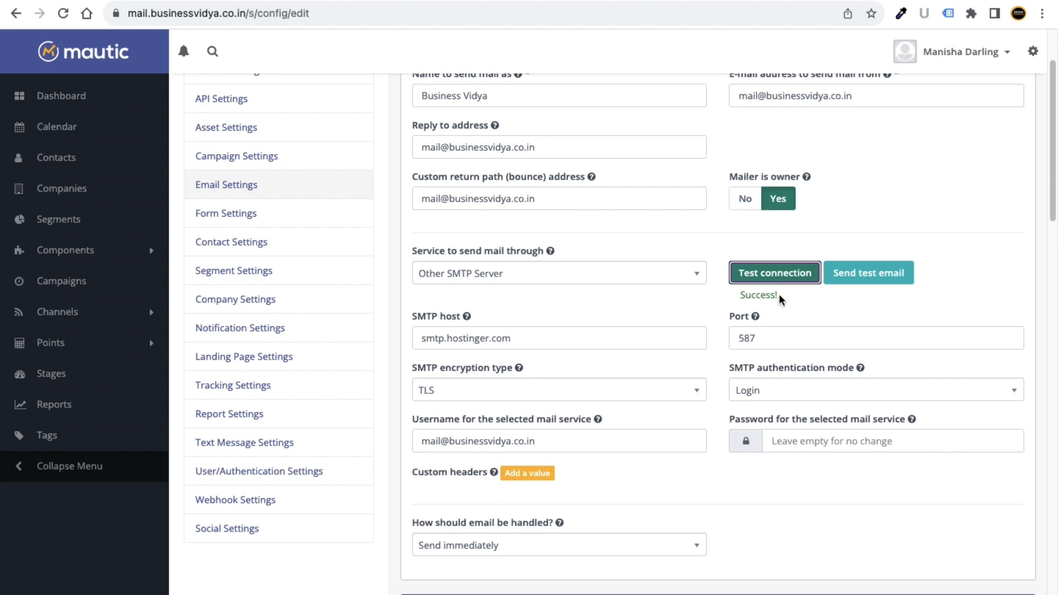
{"action": "left_click_drag", "start_coordinate": [778, 296], "coordinate": [741, 297]}
{"action": "left_click", "coordinate": [795, 308]}
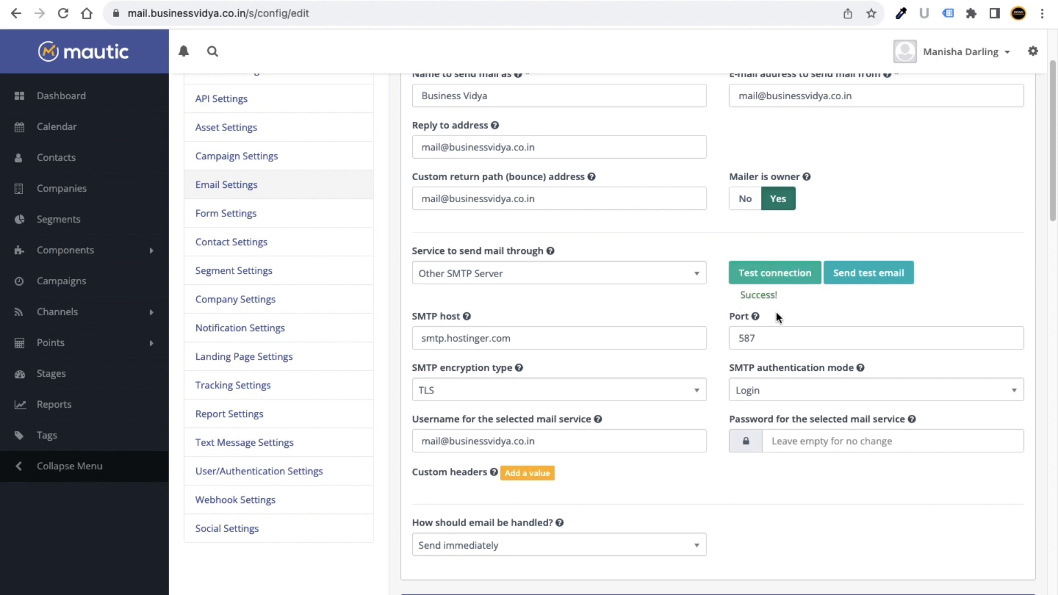
{"action": "scroll", "coordinate": [763, 328], "scroll_direction": "up", "scroll_amount": 2}
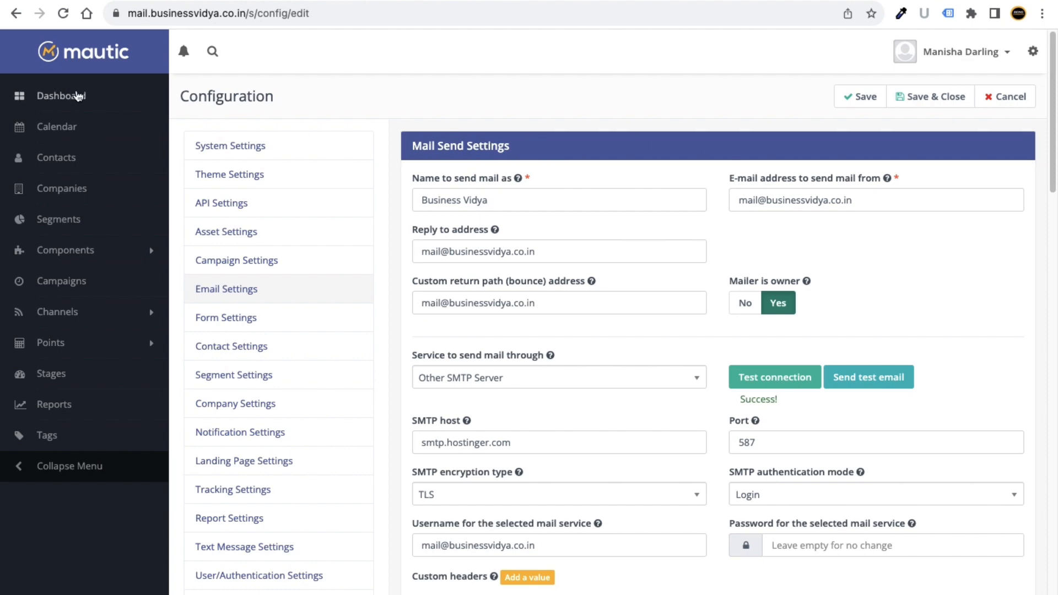
{"action": "left_click", "coordinate": [78, 97]}
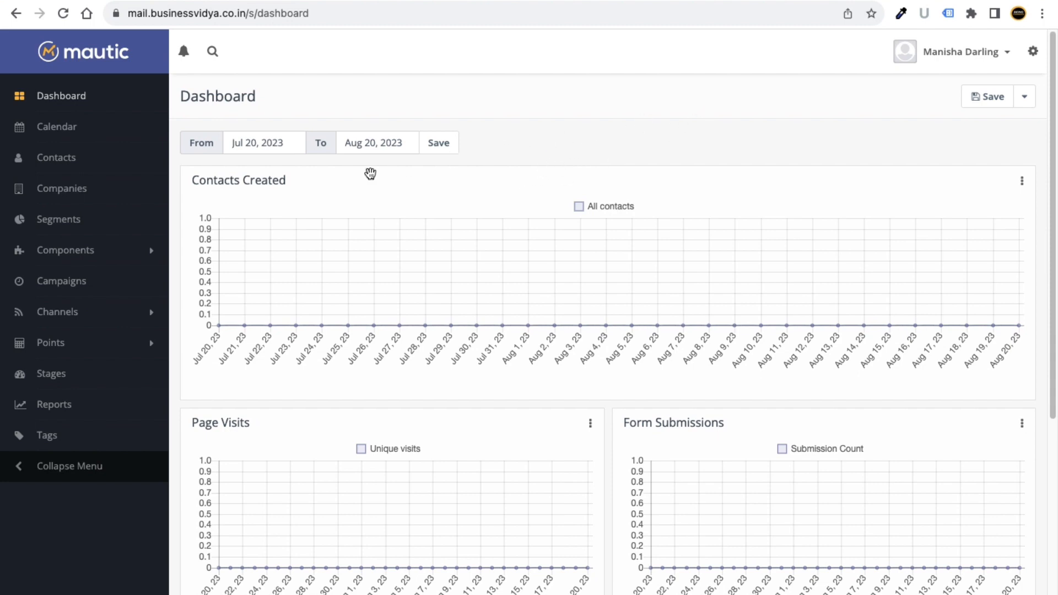
- Go to Channels > Emails and start a new Segment Email
{"action": "left_click", "coordinate": [142, 254]}
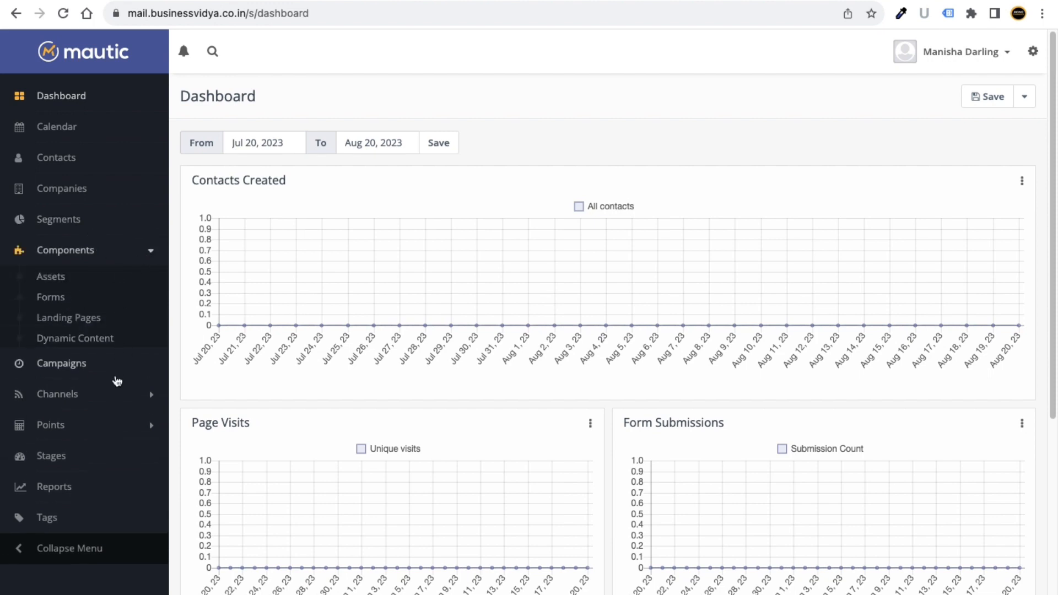
{"action": "left_click", "coordinate": [116, 394]}
{"action": "left_click", "coordinate": [58, 363]}
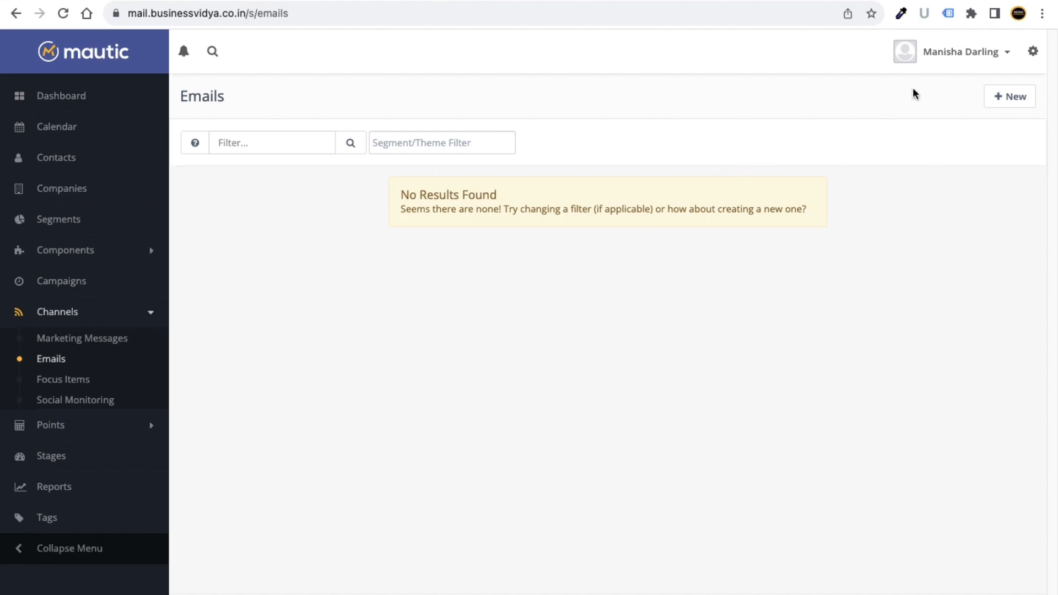
{"action": "left_click", "coordinate": [1013, 99]}
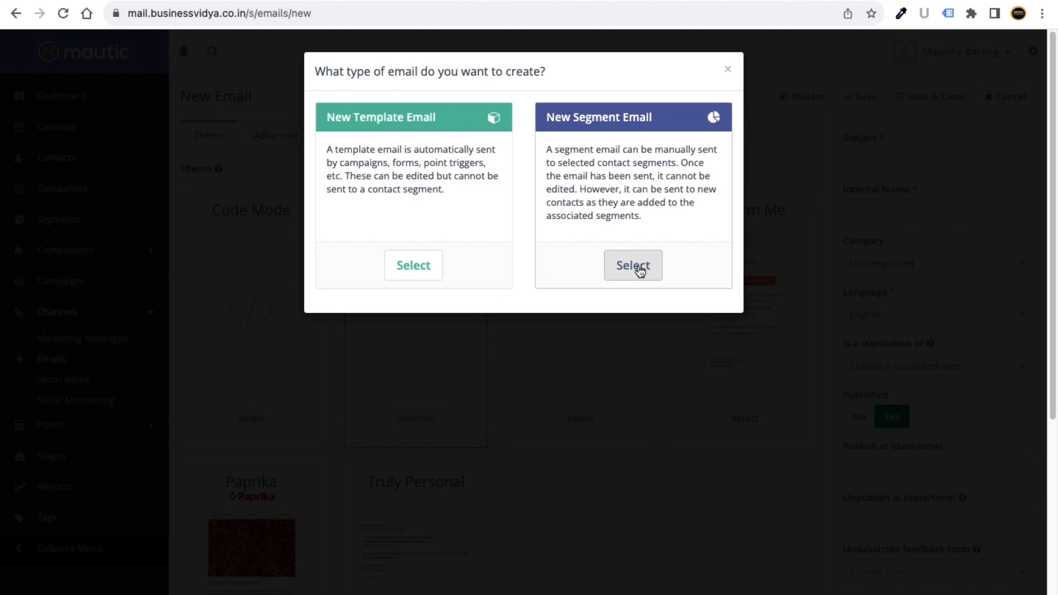
{"action": "left_click", "coordinate": [634, 266]}
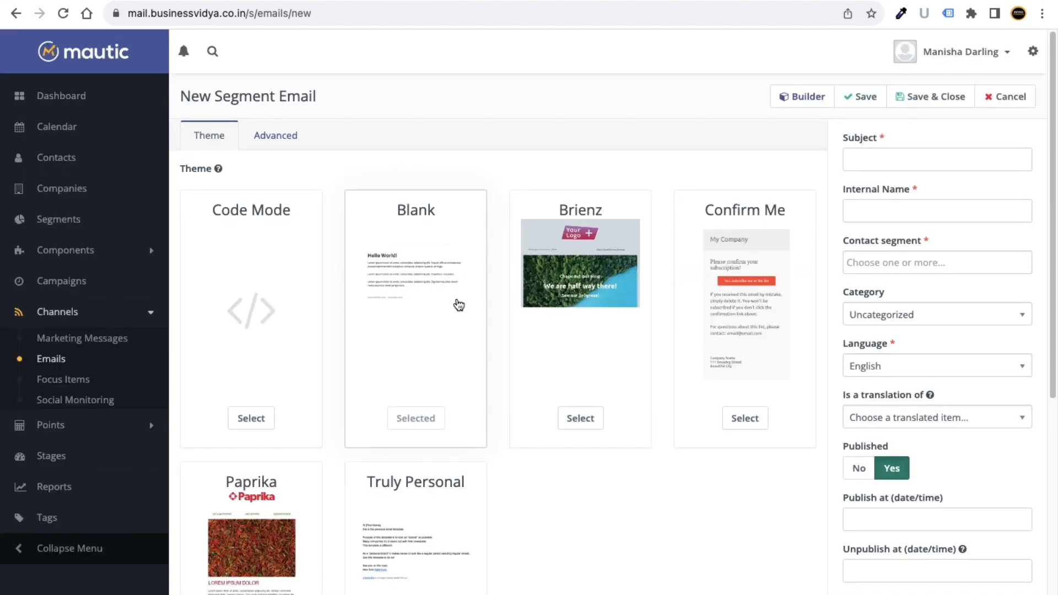
- Begin entering the subject and internal name, then abandon the draft for the Emails list
{"action": "left_click", "coordinate": [884, 159]}
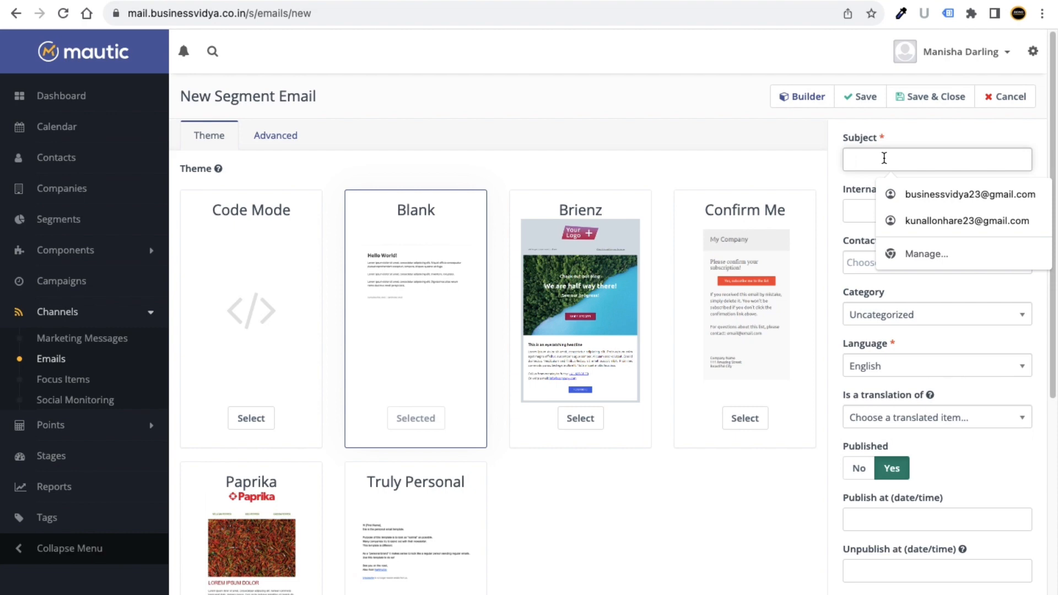
{"action": "type", "text": "Nice day it is"}
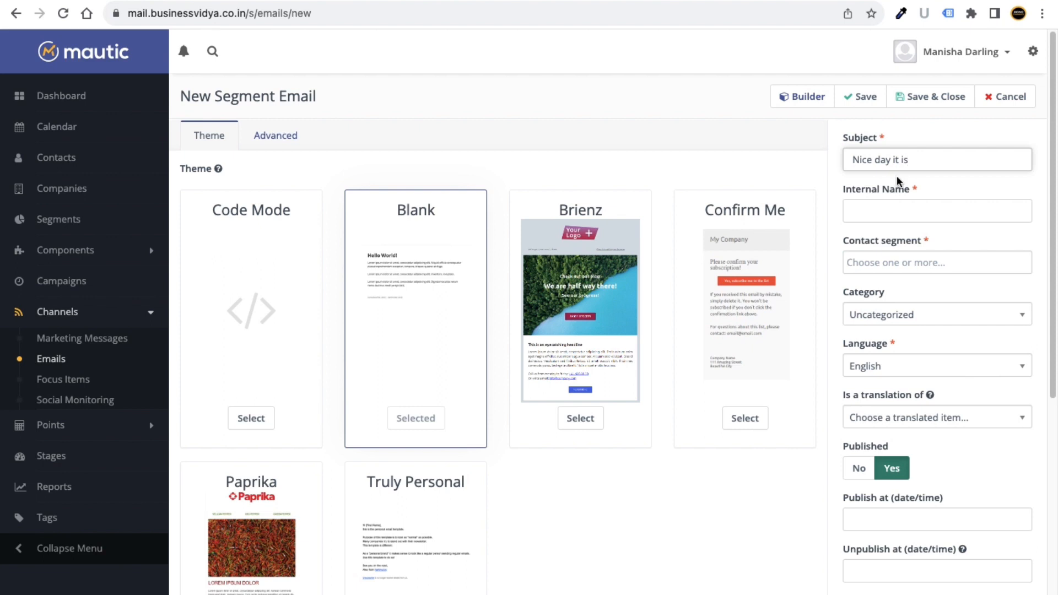
{"action": "left_click", "coordinate": [893, 209]}
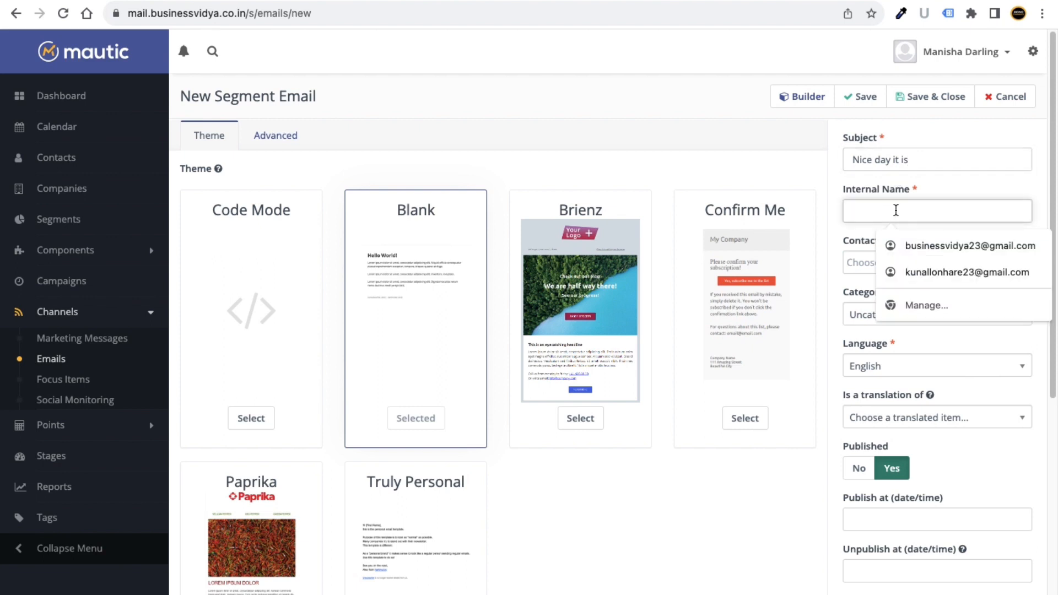
{"action": "type", "text": "testing"}
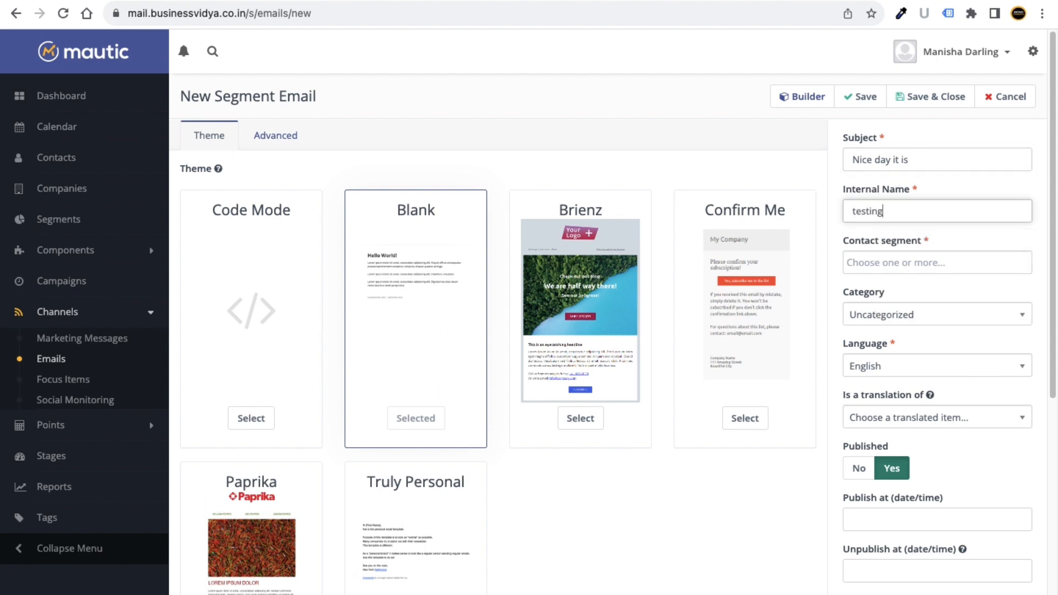
{"action": "left_click", "coordinate": [873, 262]}
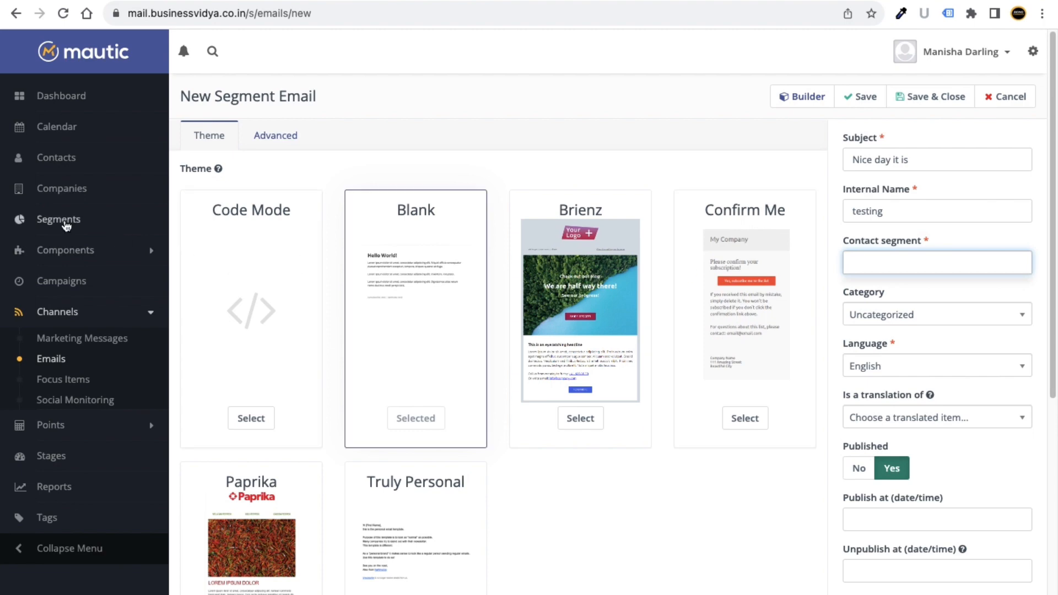
{"action": "right_click", "coordinate": [66, 226]}
{"action": "left_click", "coordinate": [414, 94]}
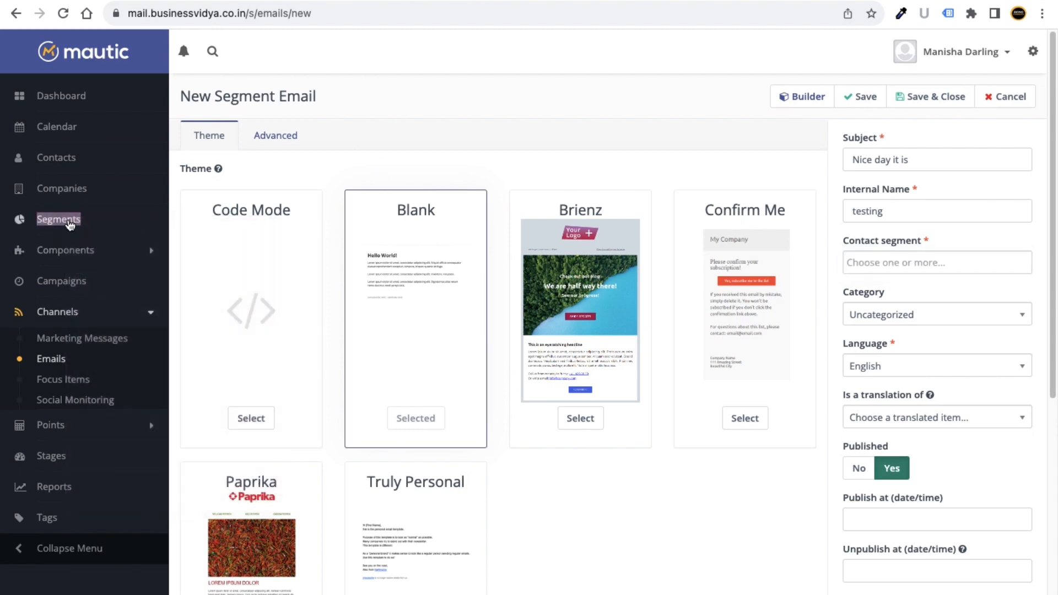
{"action": "left_click", "coordinate": [863, 256]}
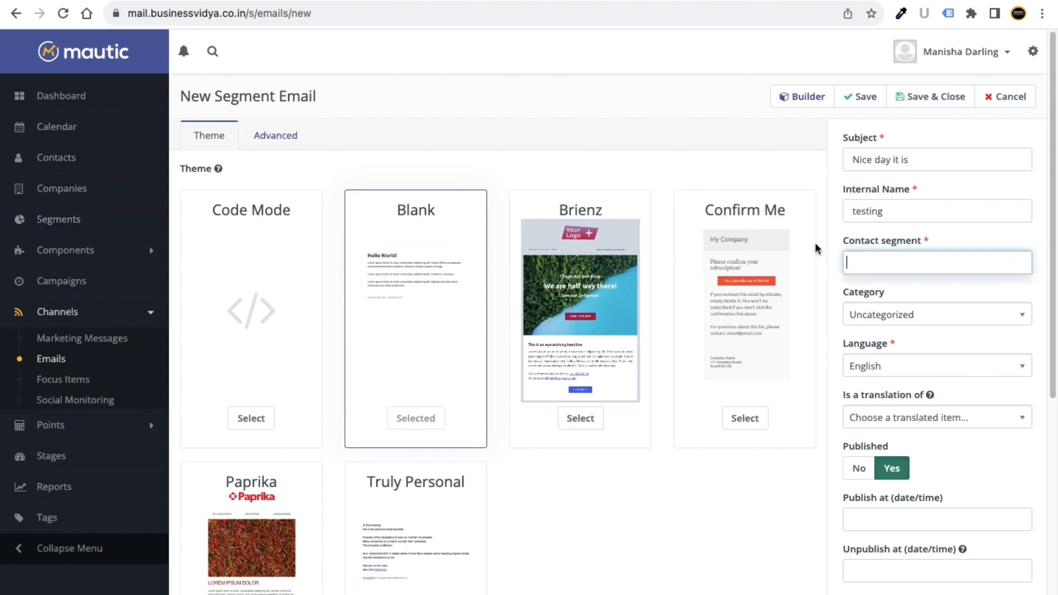
{"action": "left_click", "coordinate": [568, 147]}
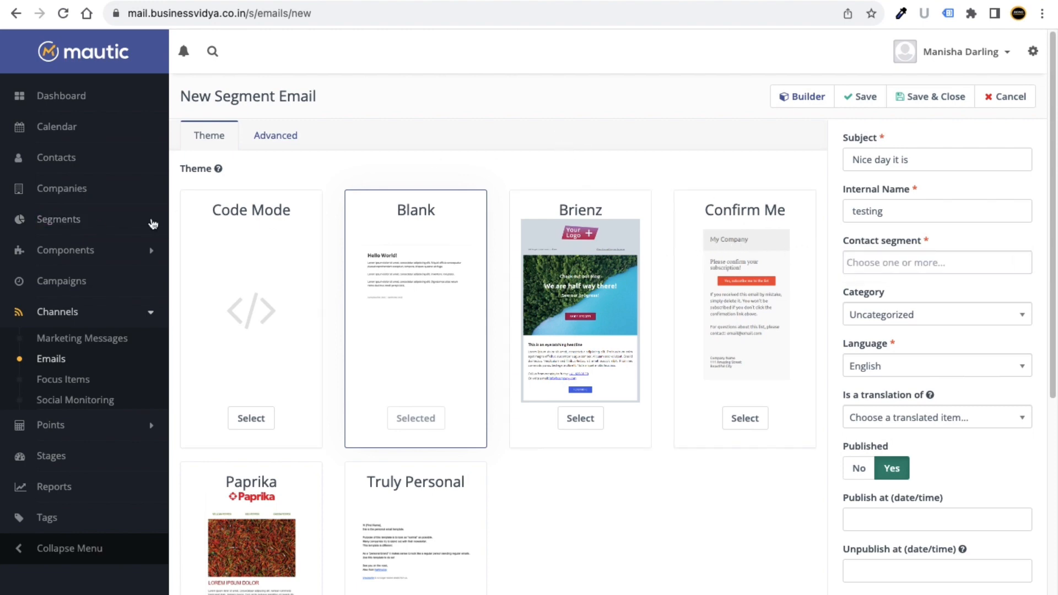
{"action": "left_click", "coordinate": [63, 362]}
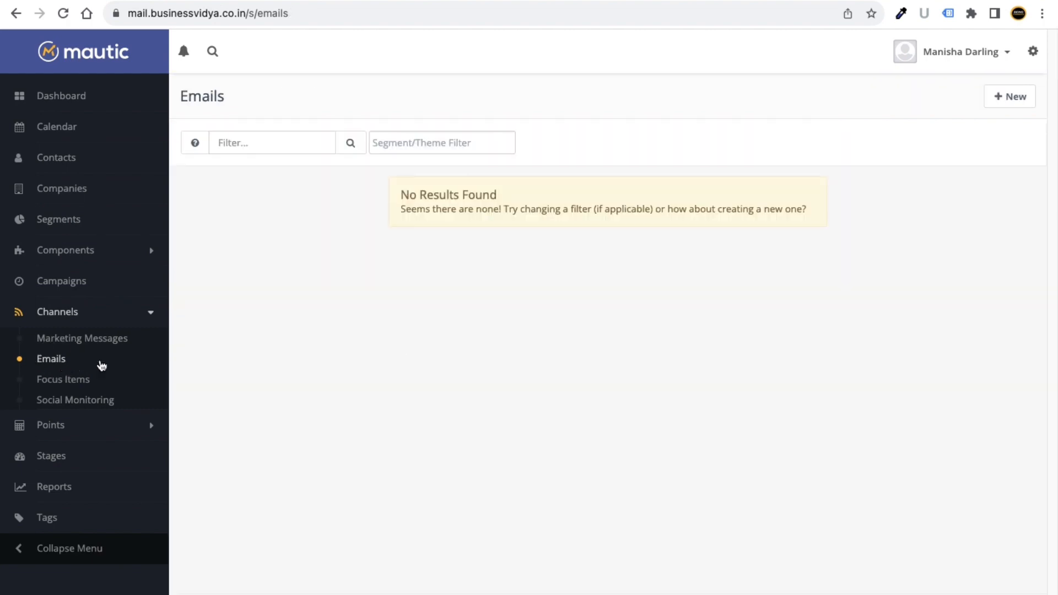
- Create a template email with subject 'Nice day it is' and internal name 'testing', and save it
{"action": "left_click", "coordinate": [1008, 104]}
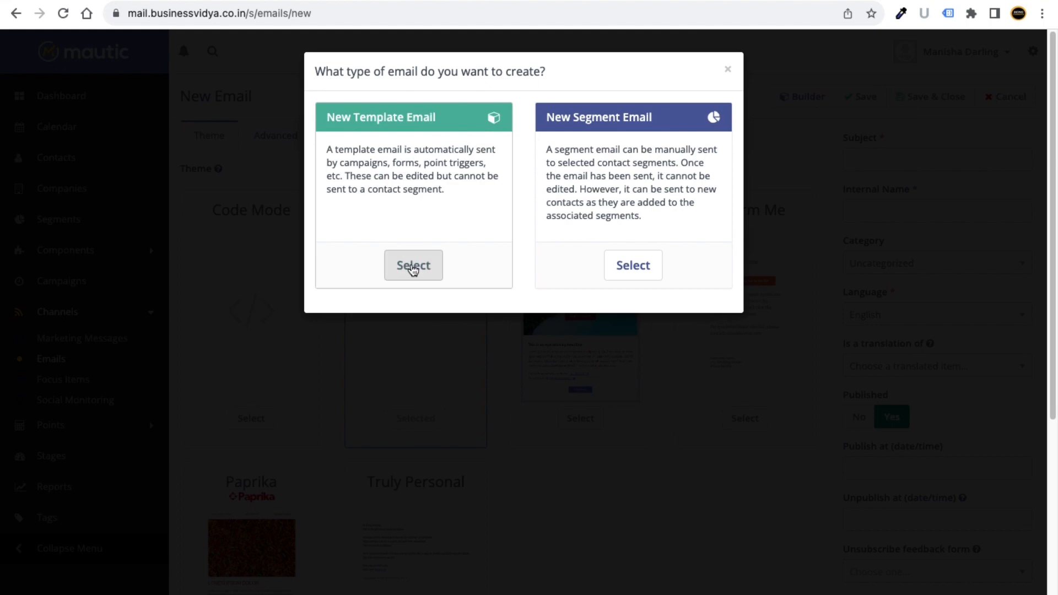
{"action": "left_click", "coordinate": [413, 267]}
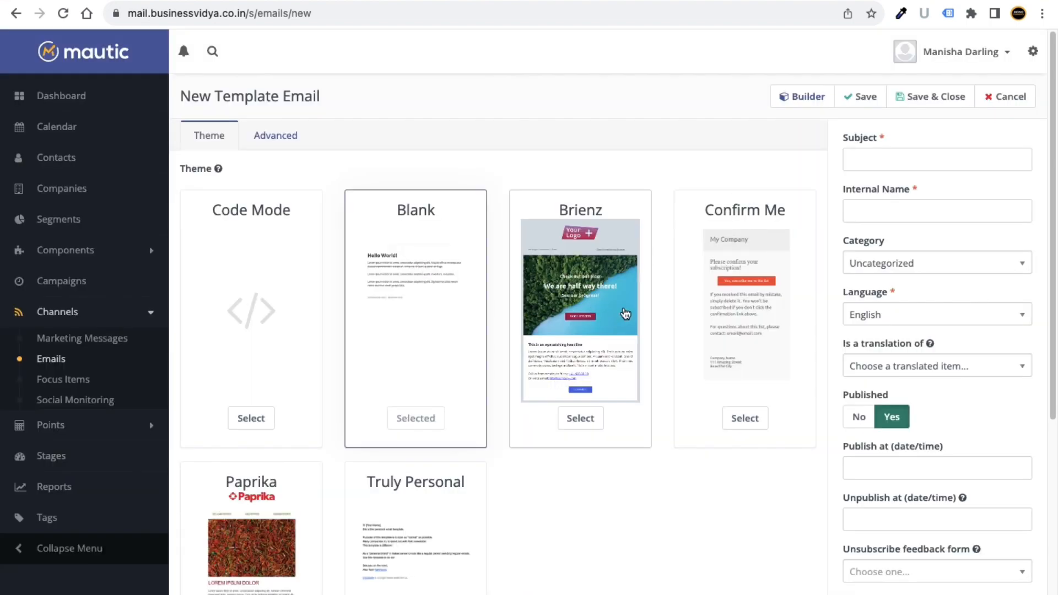
{"action": "left_click", "coordinate": [858, 159]}
{"action": "type", "text": "N"}
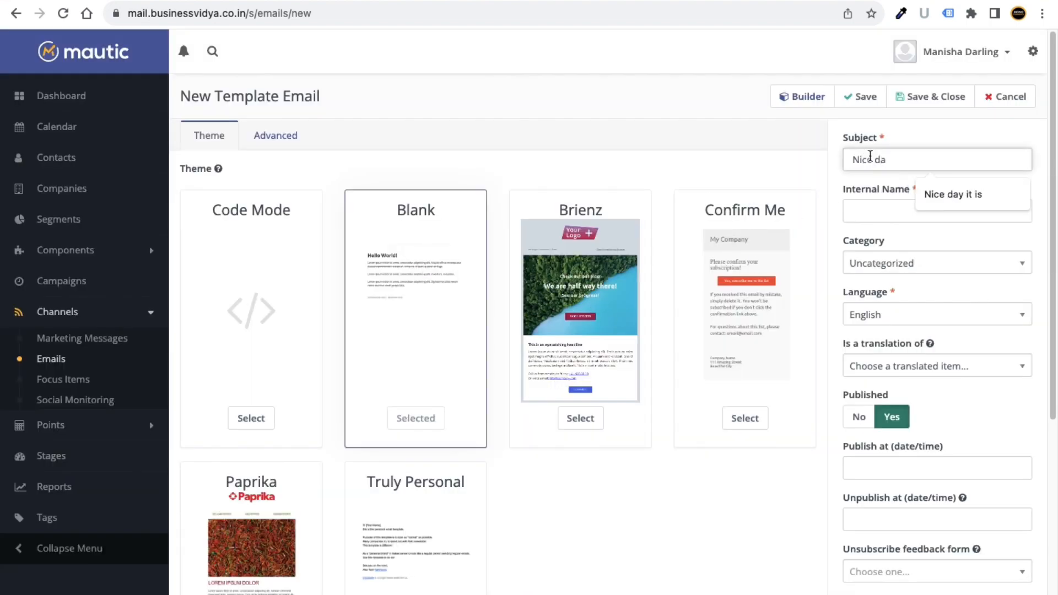
{"action": "type", "text": "ice da"}
{"action": "left_click", "coordinate": [990, 196]}
{"action": "left_click", "coordinate": [856, 211]}
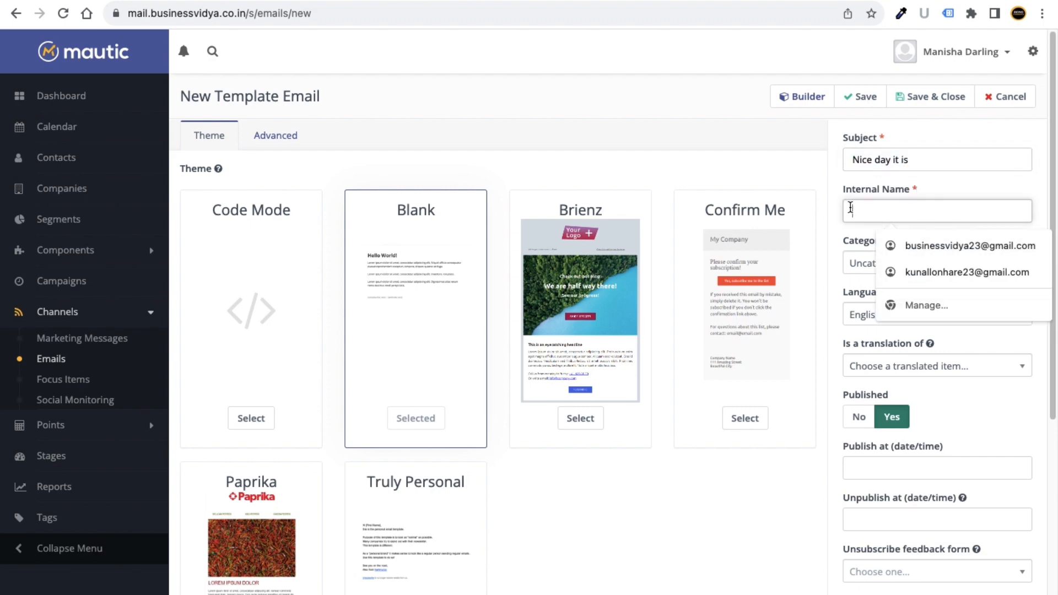
{"action": "type", "text": "testing"}
{"action": "left_click", "coordinate": [913, 243]}
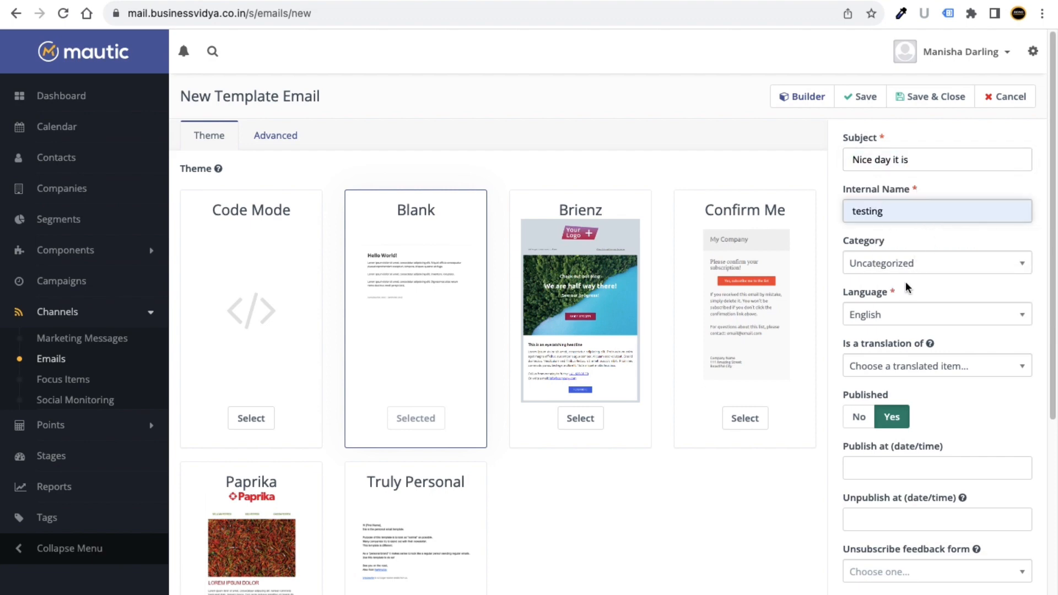
{"action": "scroll", "coordinate": [891, 339], "scroll_direction": "down", "scroll_amount": 1}
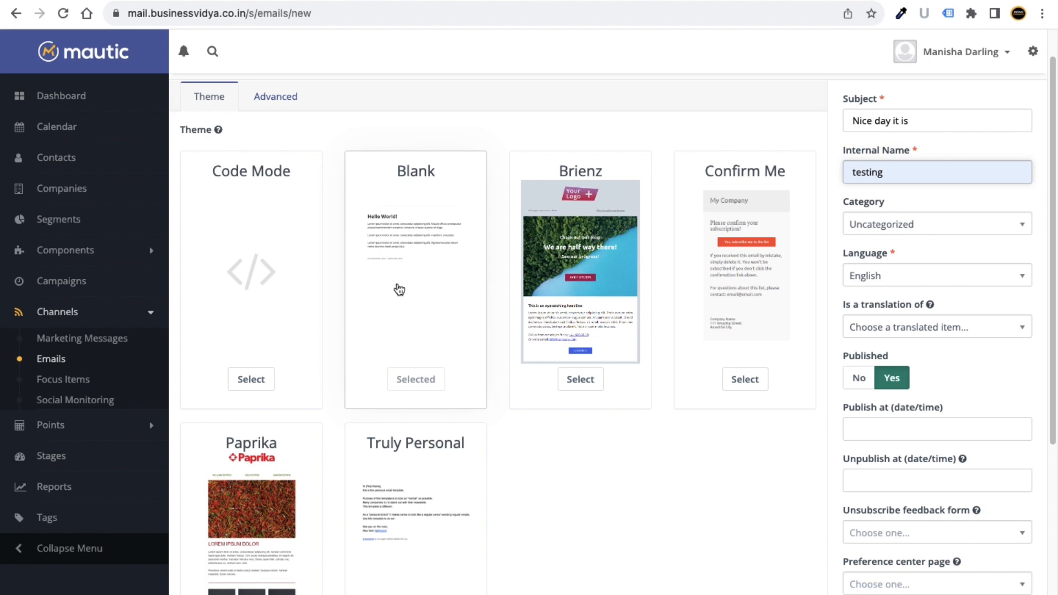
{"action": "scroll", "coordinate": [433, 284], "scroll_direction": "up", "scroll_amount": 1}
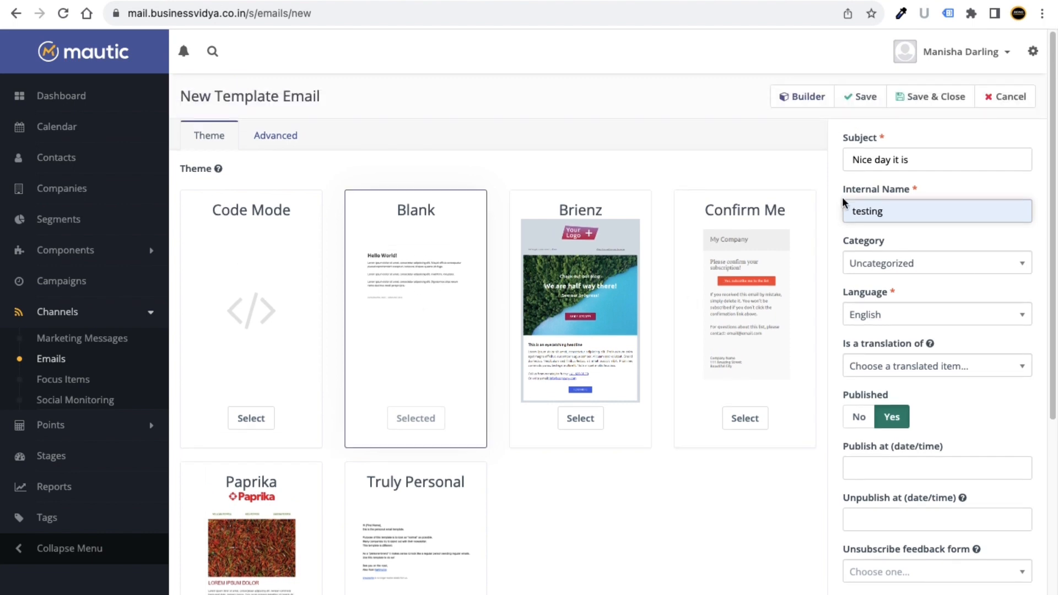
{"action": "left_click", "coordinate": [935, 99]}
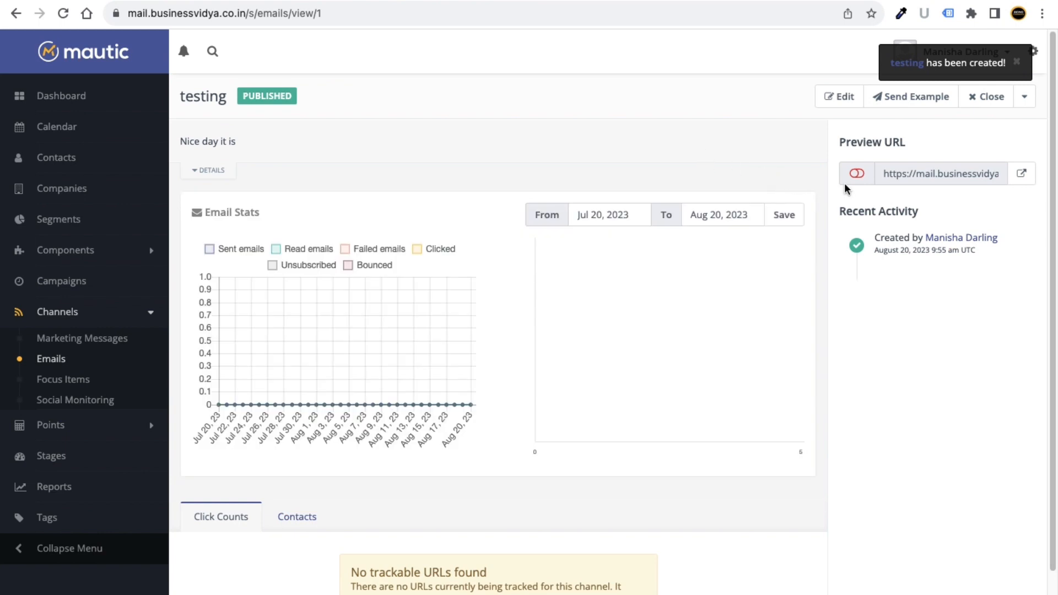
- Make the email's preview link public, then open mail-tester.com and copy its unique test address
{"action": "left_click", "coordinate": [853, 177]}
{"action": "key", "text": "ctrl+t"}
{"action": "type", "text": "m"}
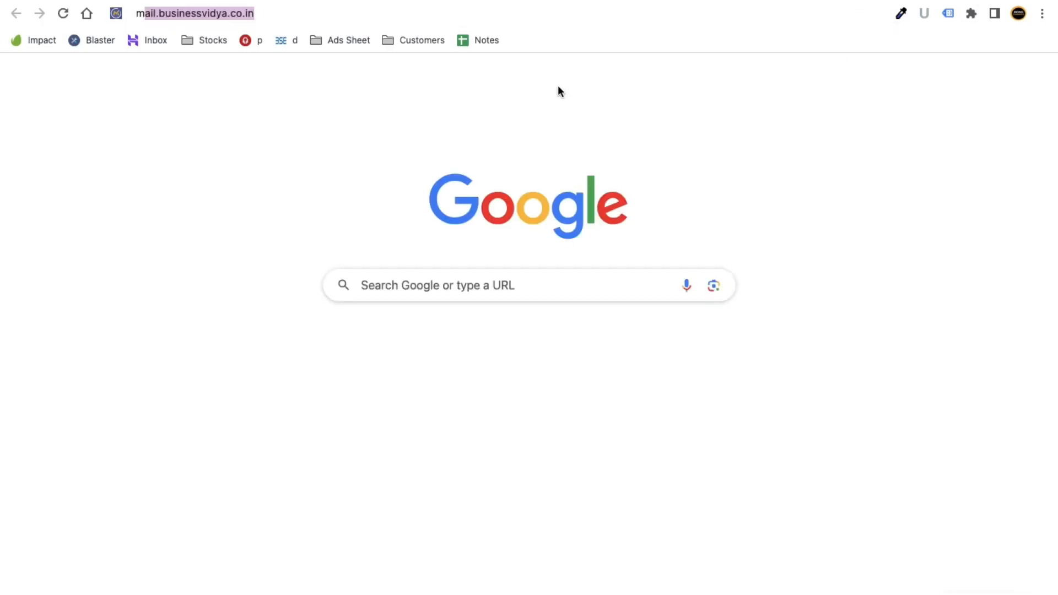
{"action": "type", "text": "ail tester"}
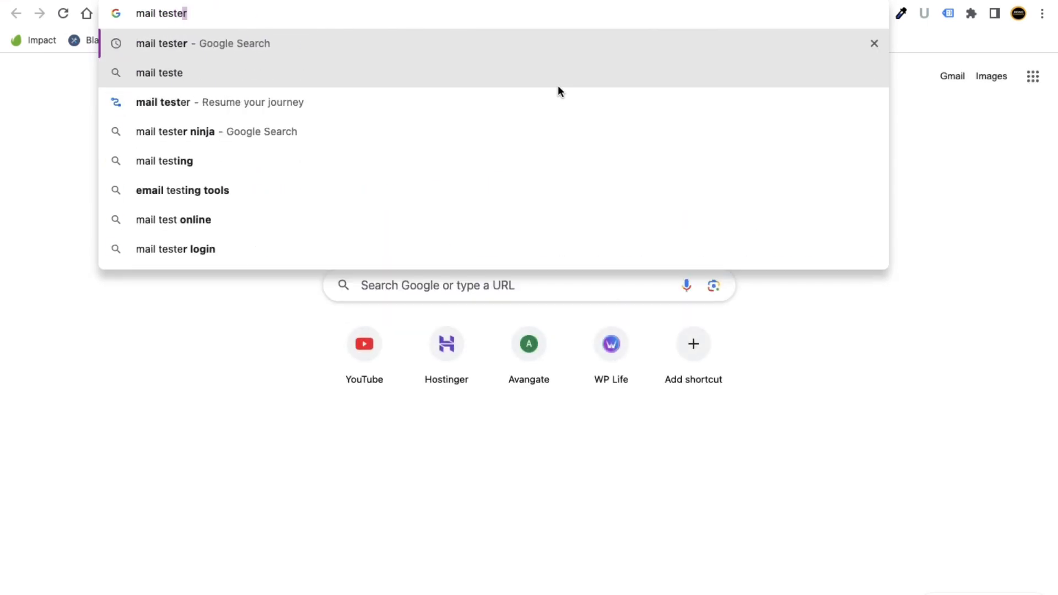
{"action": "key", "text": "Return"}
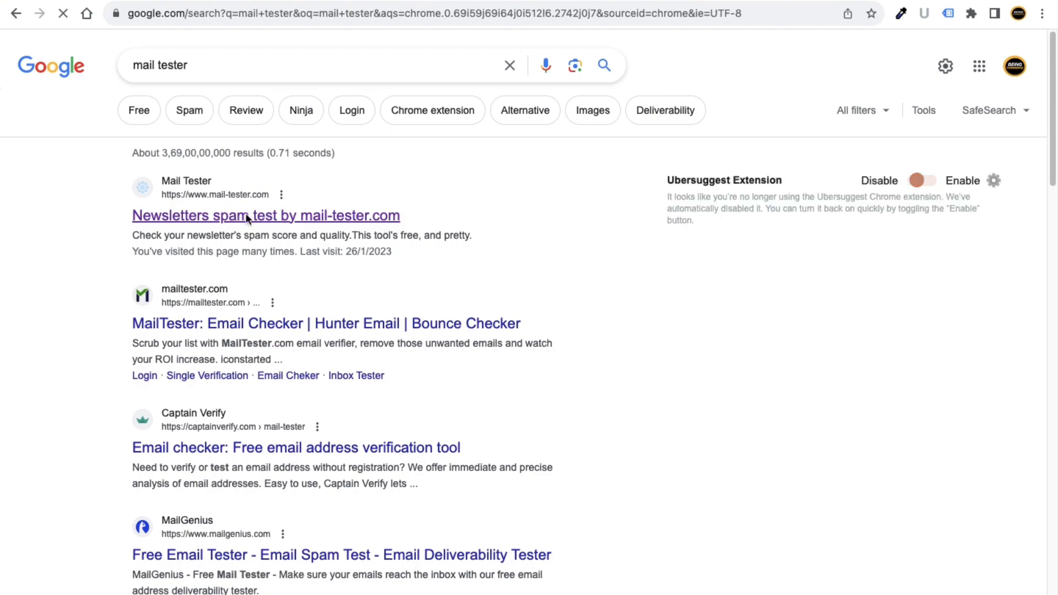
{"action": "left_click", "coordinate": [247, 217]}
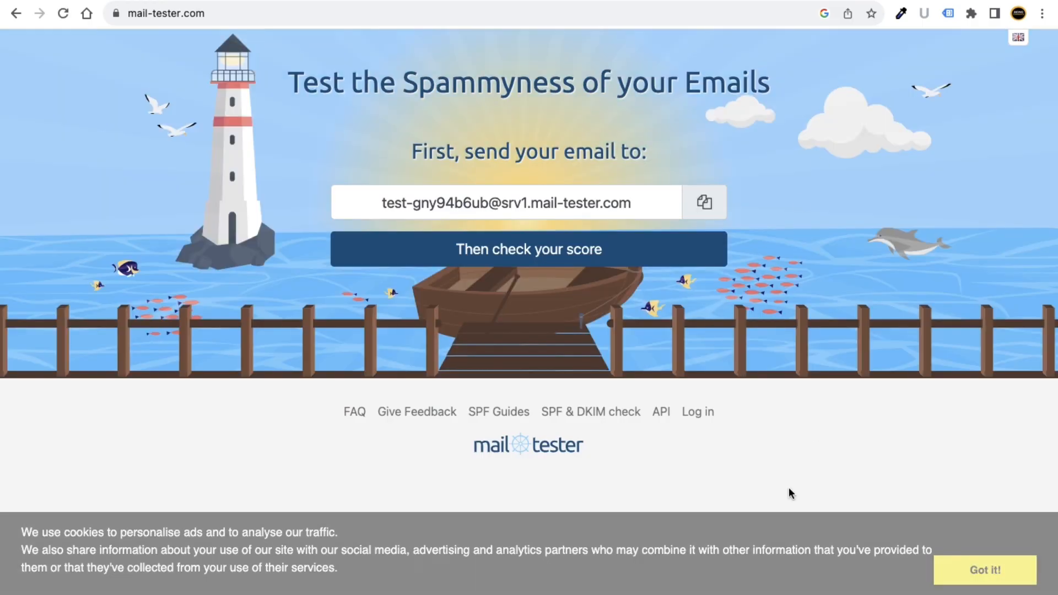
{"action": "left_click", "coordinate": [706, 203]}
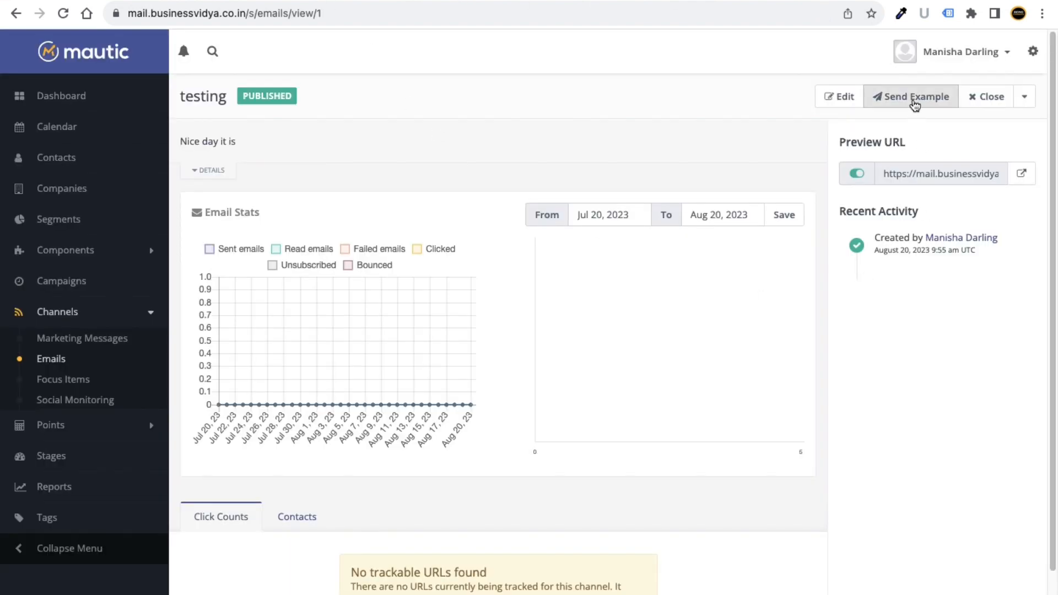
- Send an example of the 'testing' email to the pasted mail-tester.com address
{"action": "left_click", "coordinate": [915, 98]}
{"action": "left_click_drag", "start_coordinate": [524, 131], "coordinate": [365, 122]}
{"action": "key", "text": "super+v"}
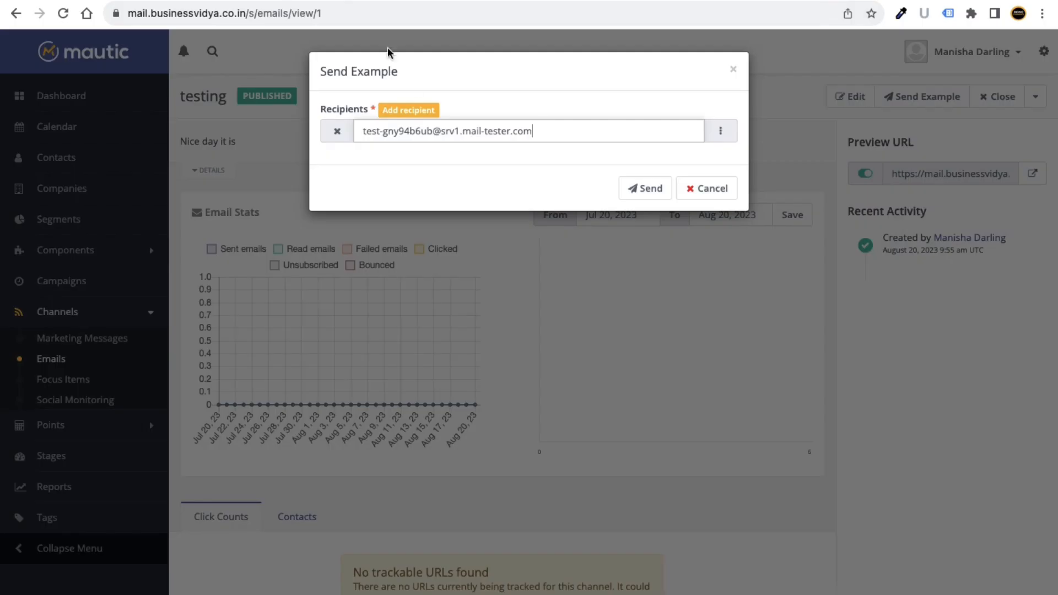
{"action": "left_click", "coordinate": [642, 196]}
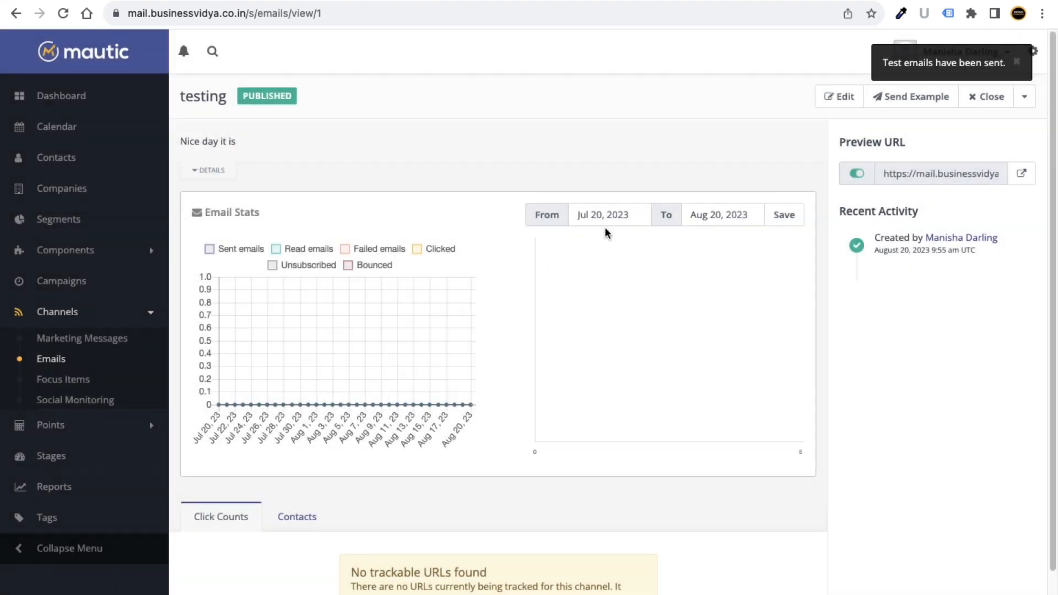
- Check the mail-tester.com score: 6.8/10, with an invalid DKIM signature costing 3 points
{"action": "left_click", "coordinate": [882, 1]}
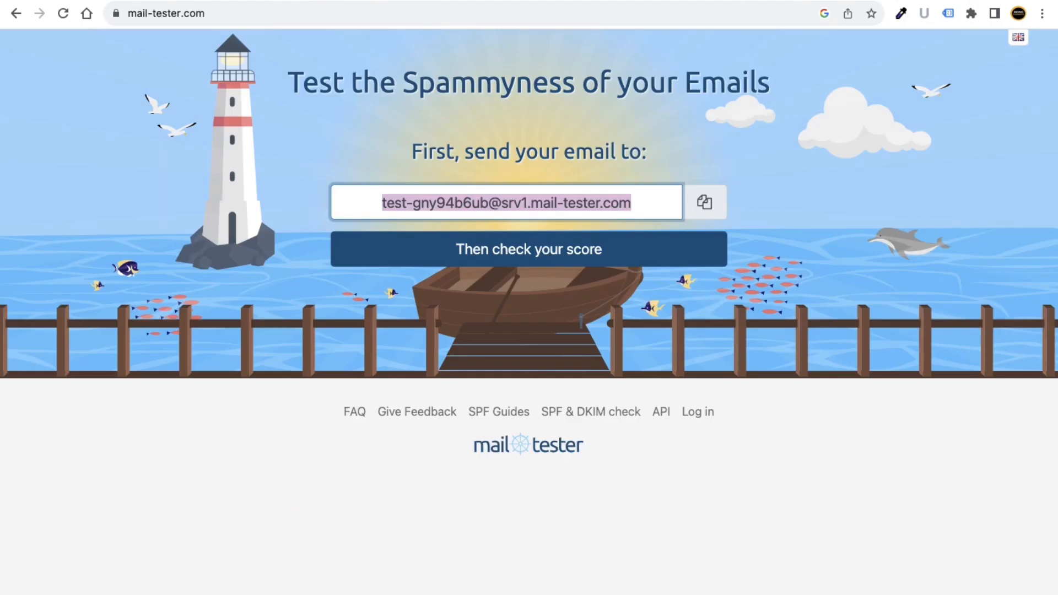
{"action": "left_click", "coordinate": [509, 320]}
{"action": "left_click", "coordinate": [539, 253]}
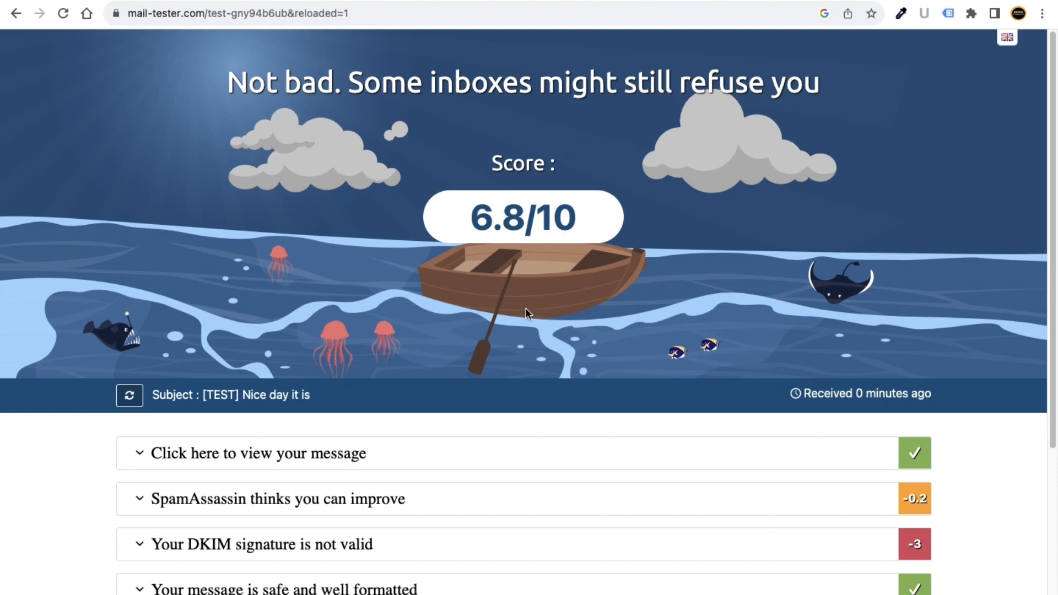
{"action": "scroll", "coordinate": [525, 310], "scroll_direction": "down", "scroll_amount": 2}
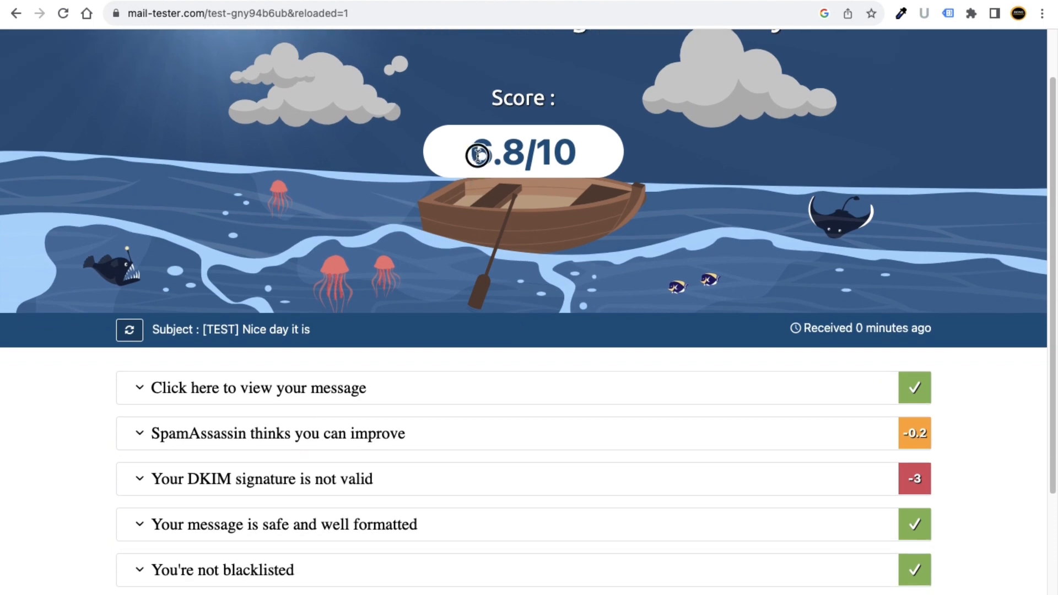
{"action": "left_click_drag", "start_coordinate": [478, 155], "coordinate": [508, 156]}
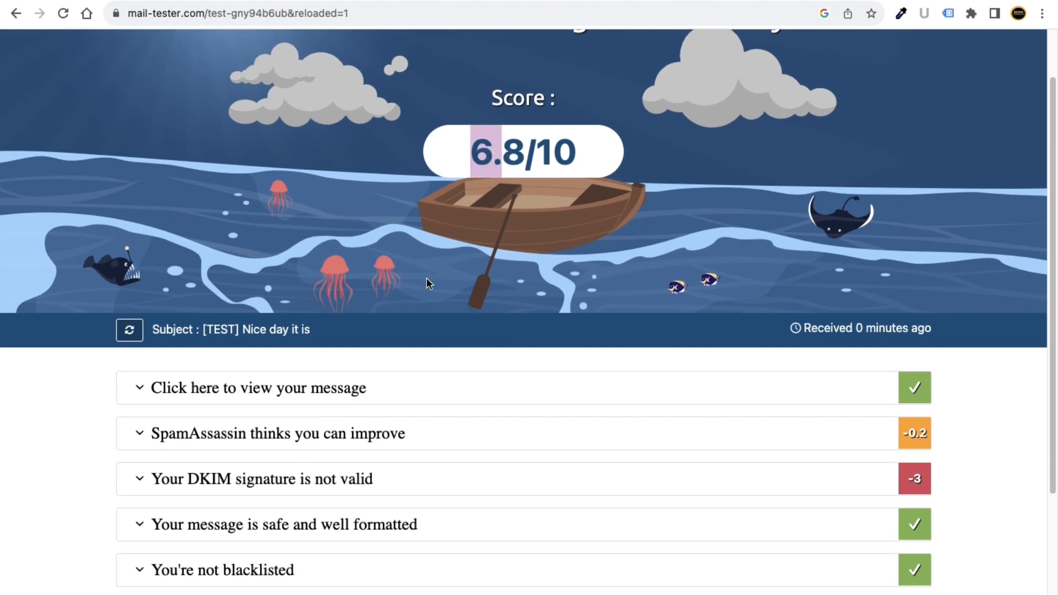
{"action": "left_click", "coordinate": [492, 219]}
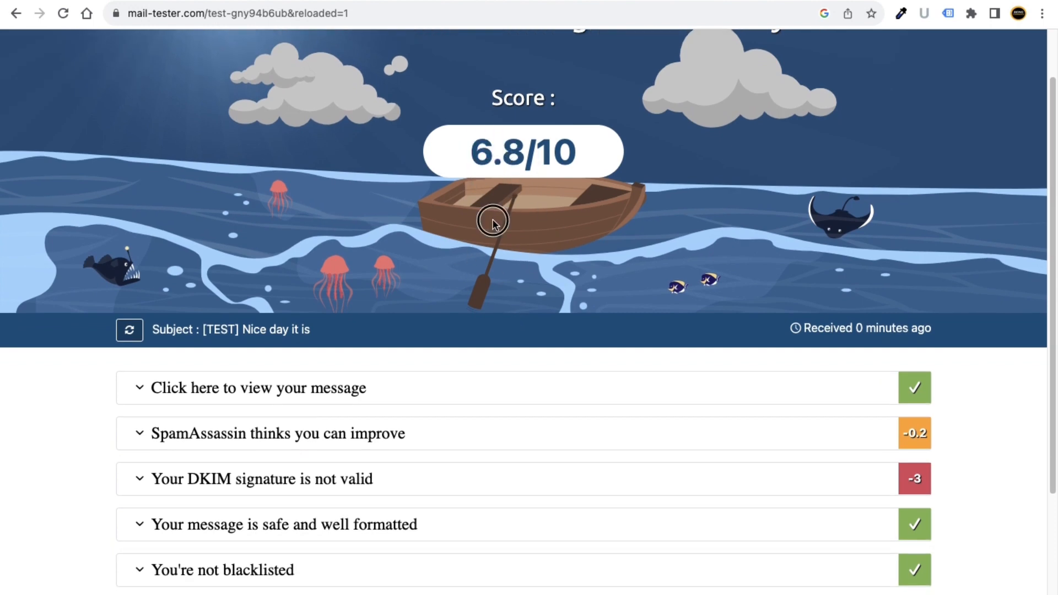
{"action": "scroll", "coordinate": [428, 338], "scroll_direction": "down", "scroll_amount": 5}
{"action": "scroll", "coordinate": [430, 341], "scroll_direction": "up", "scroll_amount": 1}
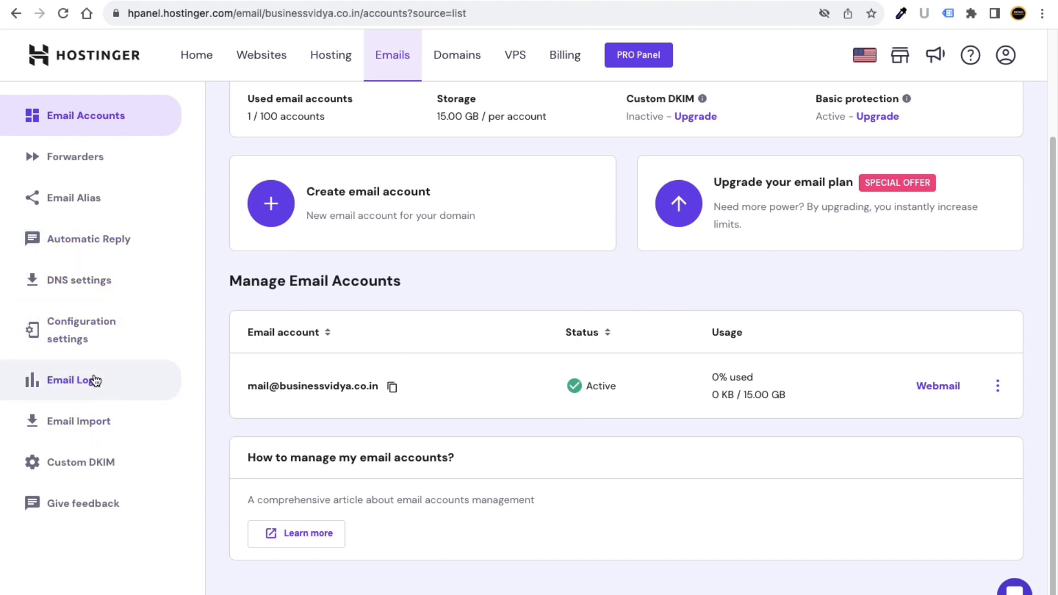
- Expand the DKIM record in the domain's Hostinger DNS settings, showing it as Missing
{"action": "left_click", "coordinate": [101, 297]}
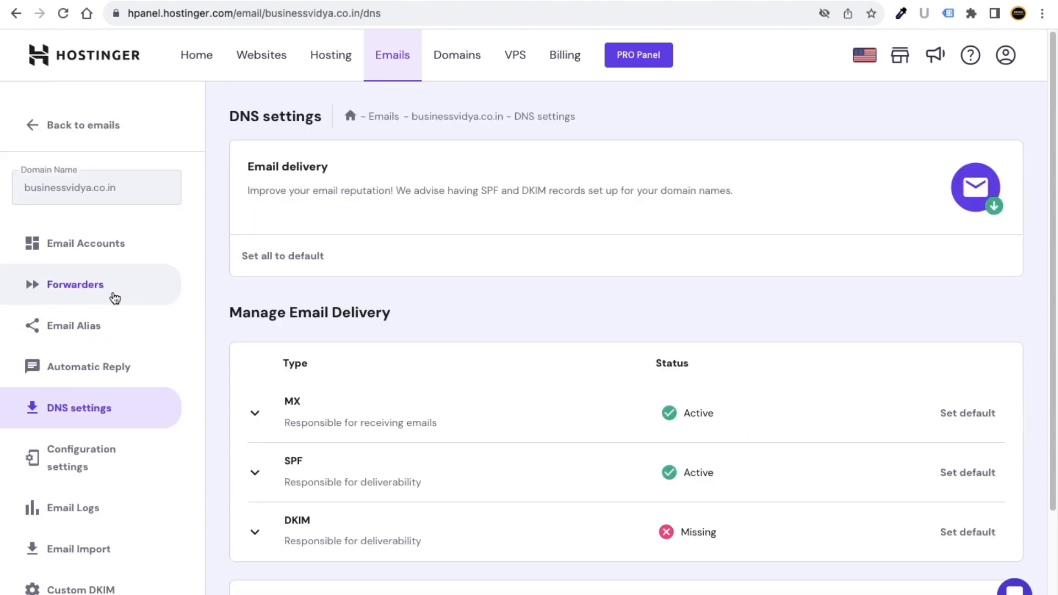
{"action": "scroll", "coordinate": [393, 468], "scroll_direction": "down", "scroll_amount": 3}
{"action": "left_click", "coordinate": [255, 389]}
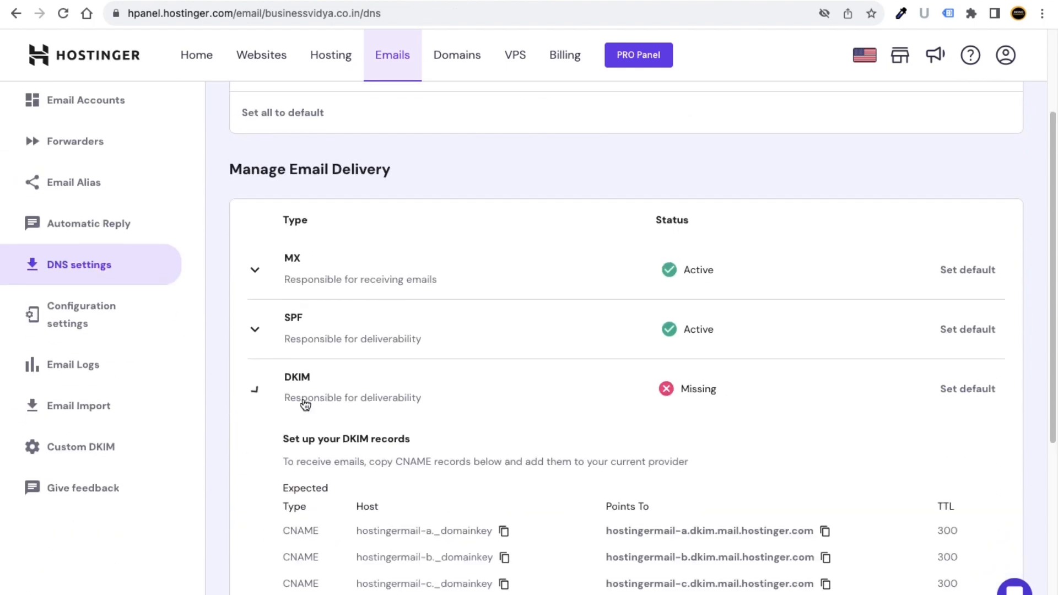
{"action": "scroll", "coordinate": [412, 440], "scroll_direction": "down", "scroll_amount": 3}
{"action": "scroll", "coordinate": [471, 543], "scroll_direction": "down", "scroll_amount": 1}
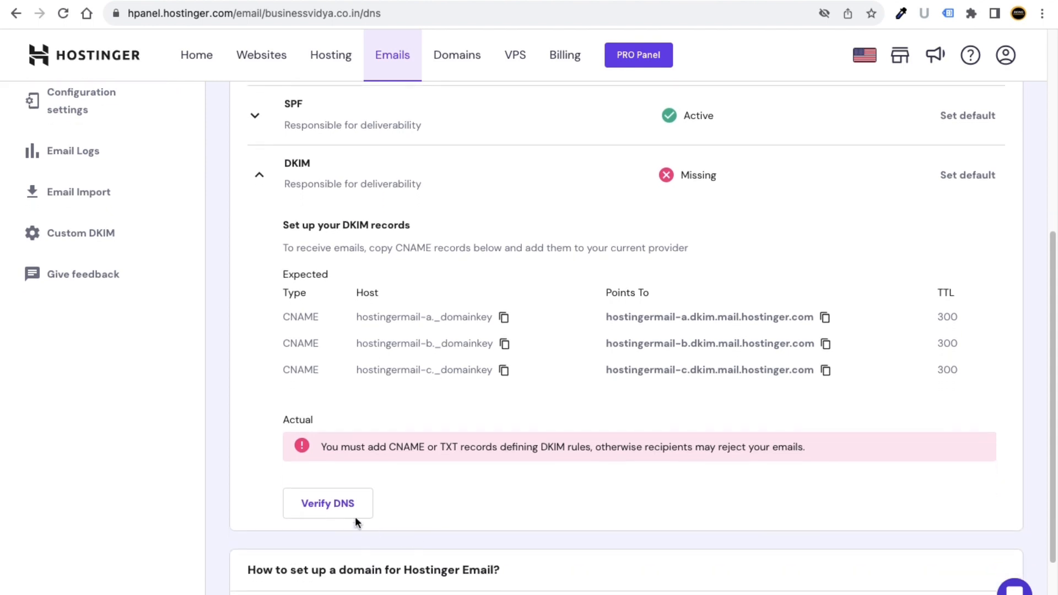
- Verify the DNS records, which reports 'DKIM Records not found'
{"action": "left_click", "coordinate": [355, 513]}
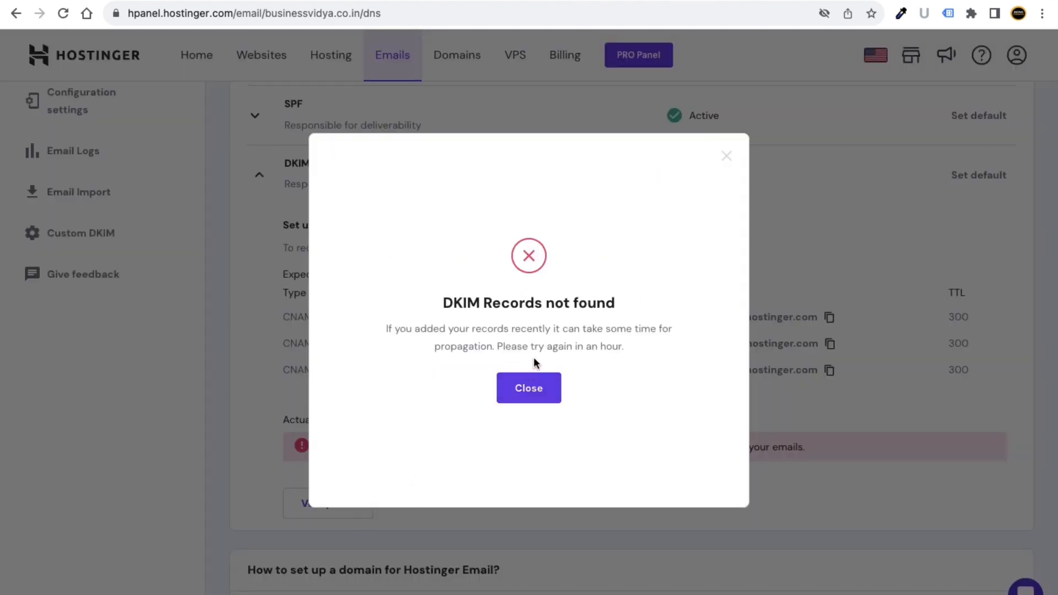
{"action": "left_click_drag", "start_coordinate": [636, 355], "coordinate": [385, 331]}
{"action": "left_click", "coordinate": [396, 367]}
{"action": "left_click", "coordinate": [863, 0]}
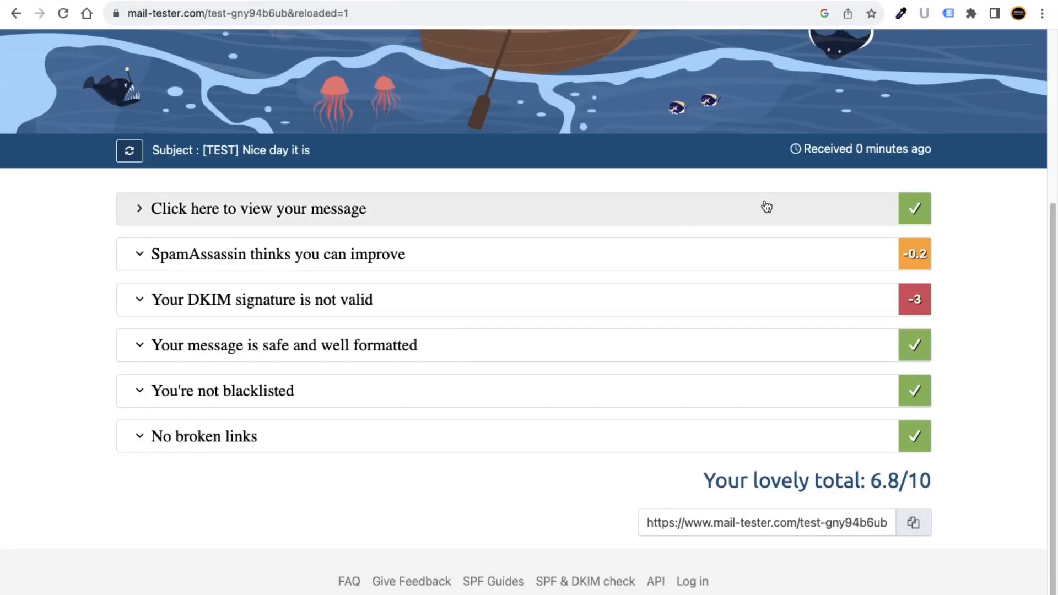
- Review the 6.8/10 results and the 3-point invalid DKIM penalty again
{"action": "scroll", "coordinate": [670, 322], "scroll_direction": "down", "scroll_amount": 1}
{"action": "scroll", "coordinate": [573, 275], "scroll_direction": "up", "scroll_amount": 5}
{"action": "scroll", "coordinate": [511, 321], "scroll_direction": "down", "scroll_amount": 1}
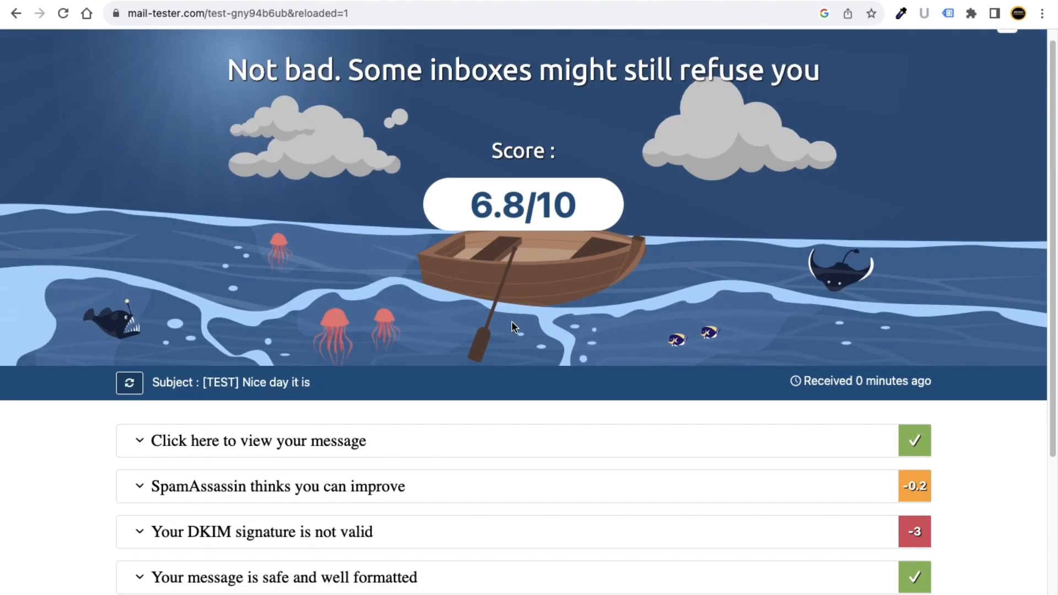
{"action": "scroll", "coordinate": [327, 408], "scroll_direction": "down", "scroll_amount": 1}
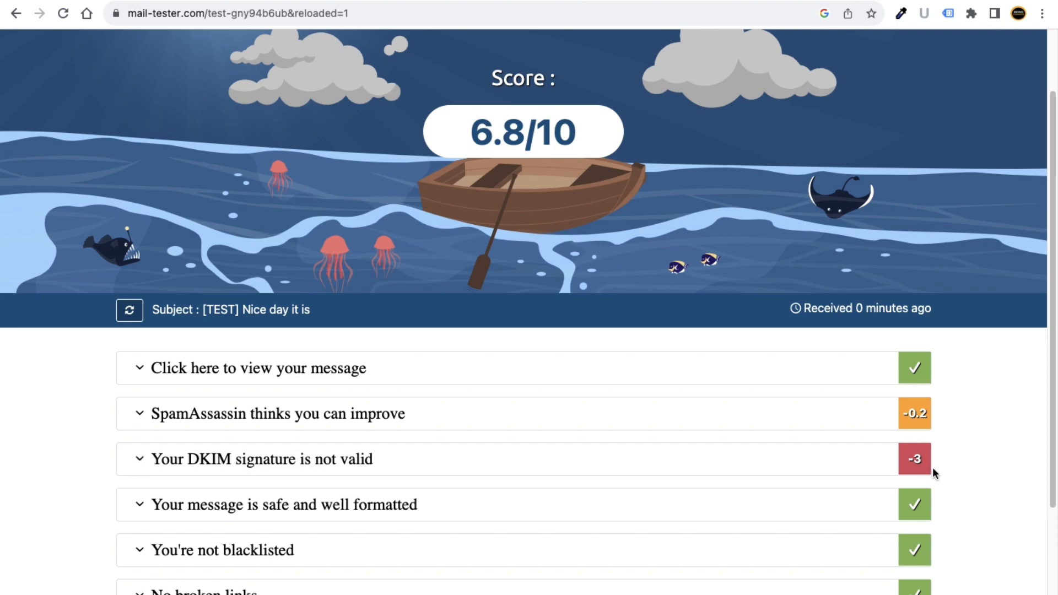
- Dismiss Hostinger's DKIM-not-found message and return to the mail-tester.com score
{"action": "left_click", "coordinate": [508, 7]}
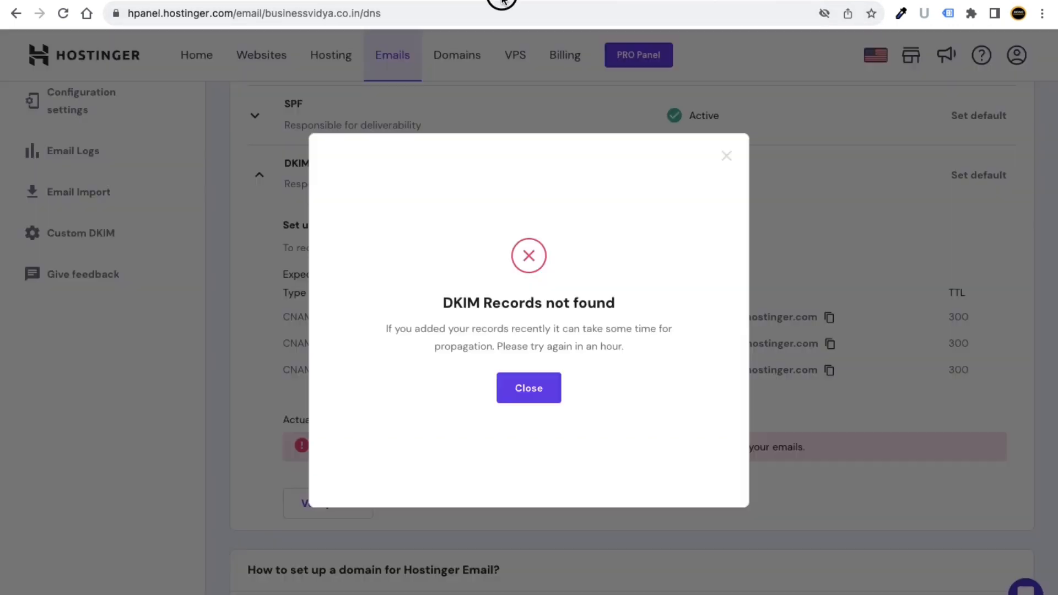
{"action": "left_click", "coordinate": [729, 158]}
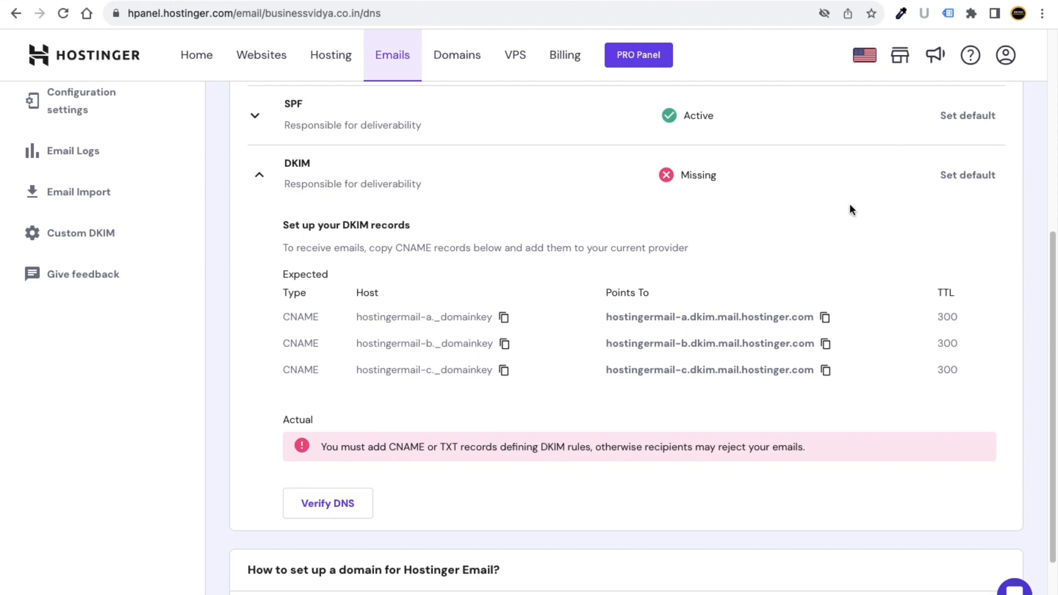
{"action": "left_click", "coordinate": [889, 0]}
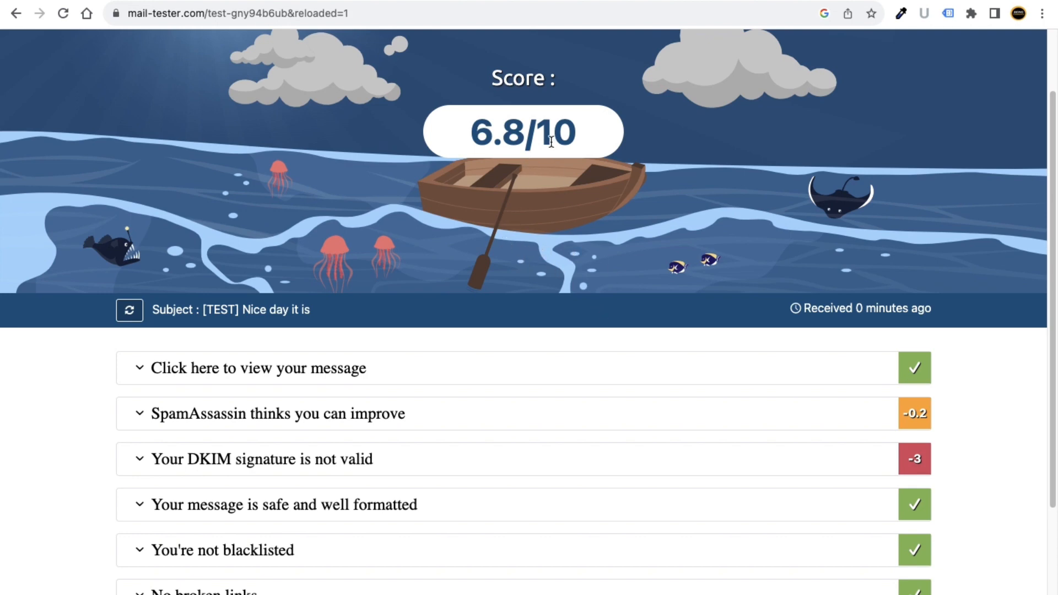
- Highlight the 500/day sending limit in Google results for Hostinger shared hosting email
{"action": "left_click", "coordinate": [388, 1]}
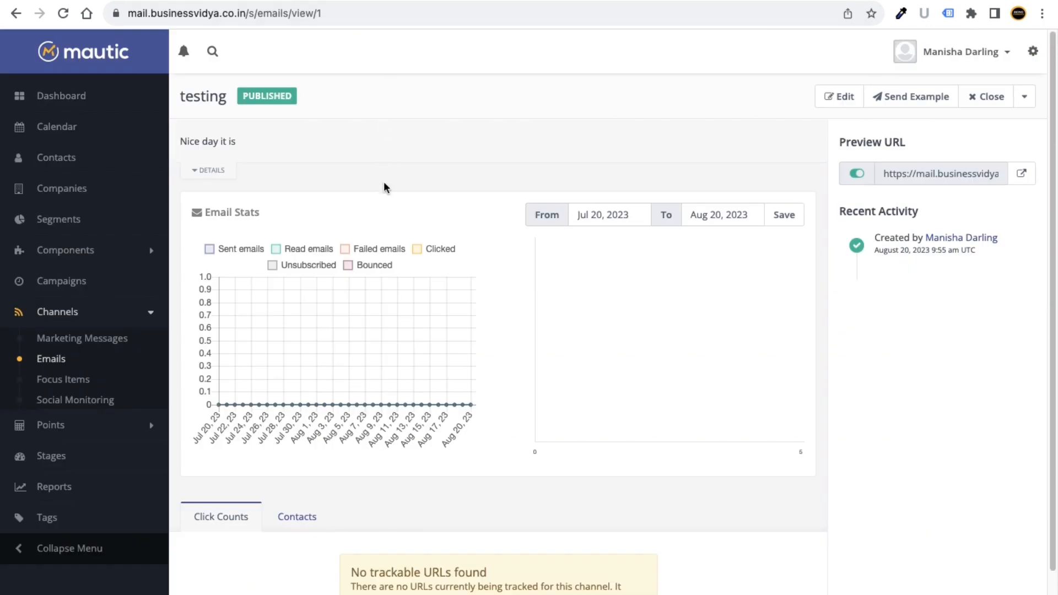
{"action": "left_click", "coordinate": [77, 97]}
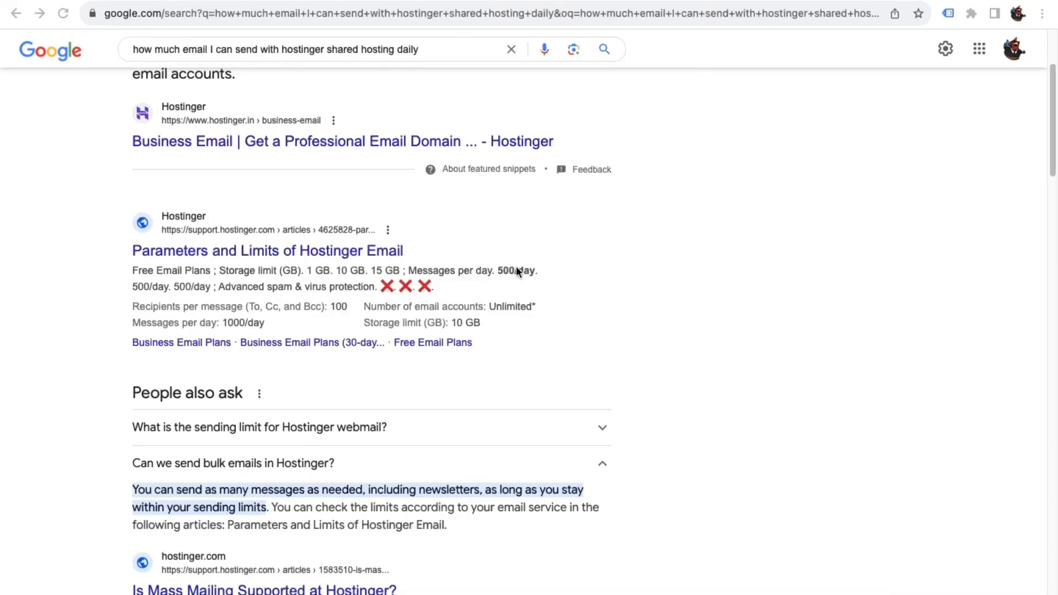
{"action": "left_click", "coordinate": [662, 242]}
{"action": "left_click_drag", "start_coordinate": [496, 270], "coordinate": [532, 270]}
{"action": "left_click", "coordinate": [505, 274]}
{"action": "left_click_drag", "start_coordinate": [498, 271], "coordinate": [535, 272]}
{"action": "left_click", "coordinate": [500, 273]}
{"action": "left_click_drag", "start_coordinate": [501, 273], "coordinate": [526, 273]}
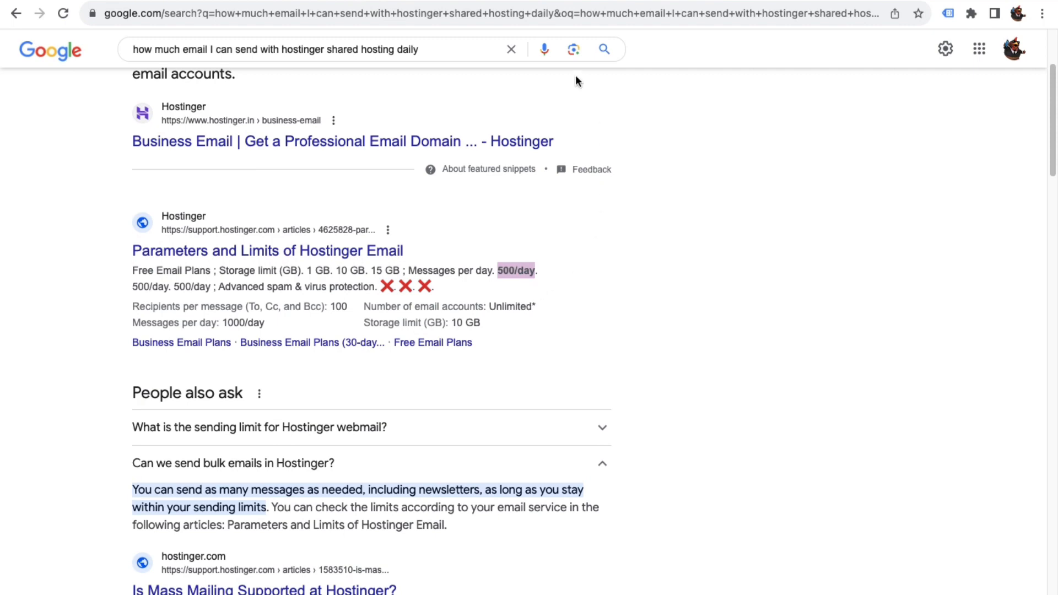
- Open a new blank tab beside the Hostinger sending-limit results
{"action": "key", "text": "super+t"}
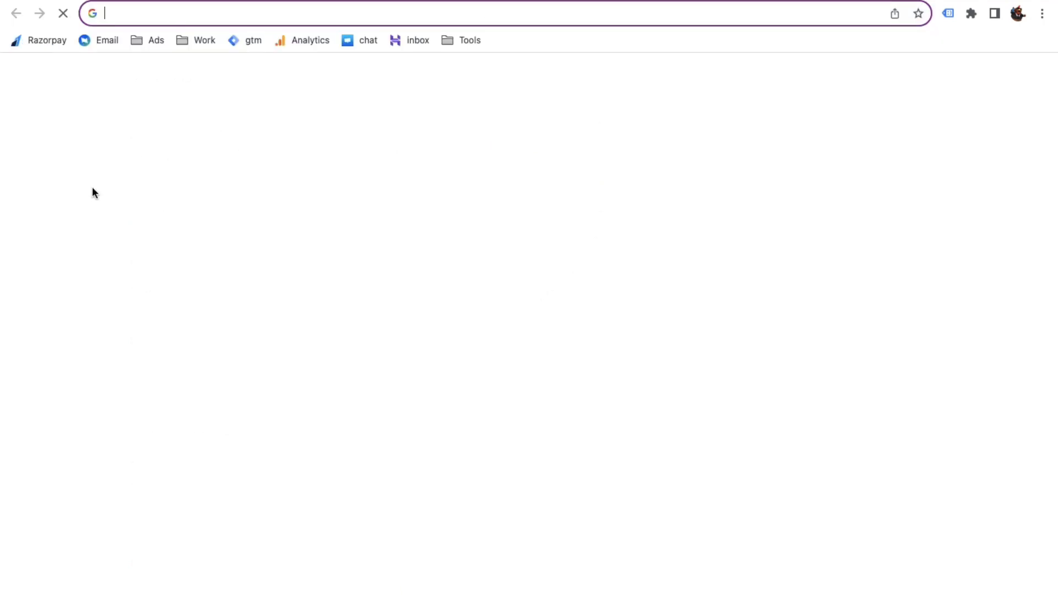
- Search Google for 'kuku courses' and open the 'KuKu Courses: Home' result
{"action": "type", "text": "ku"}
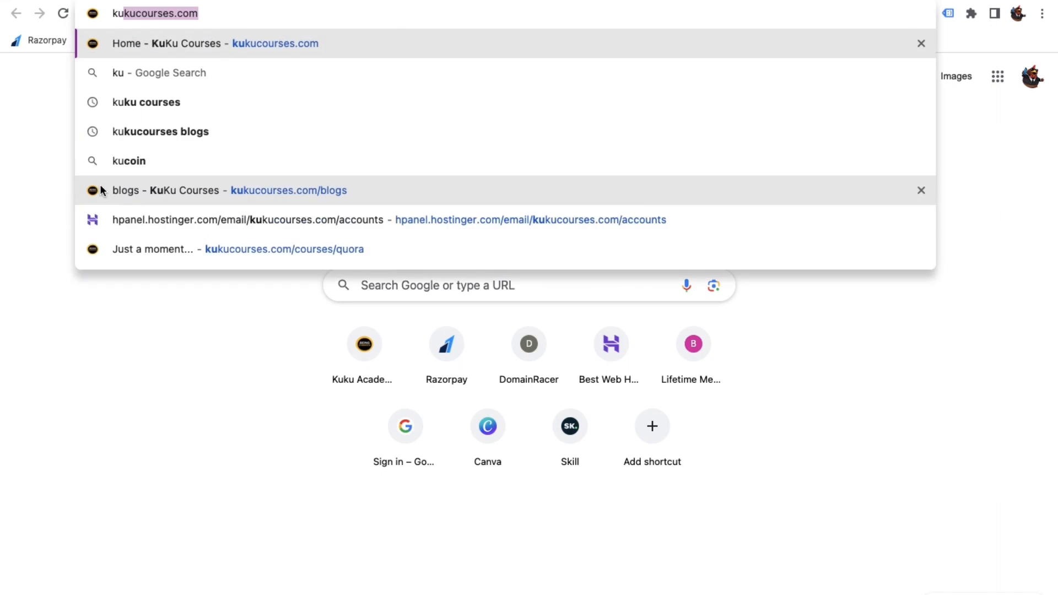
{"action": "type", "text": "ku cour"}
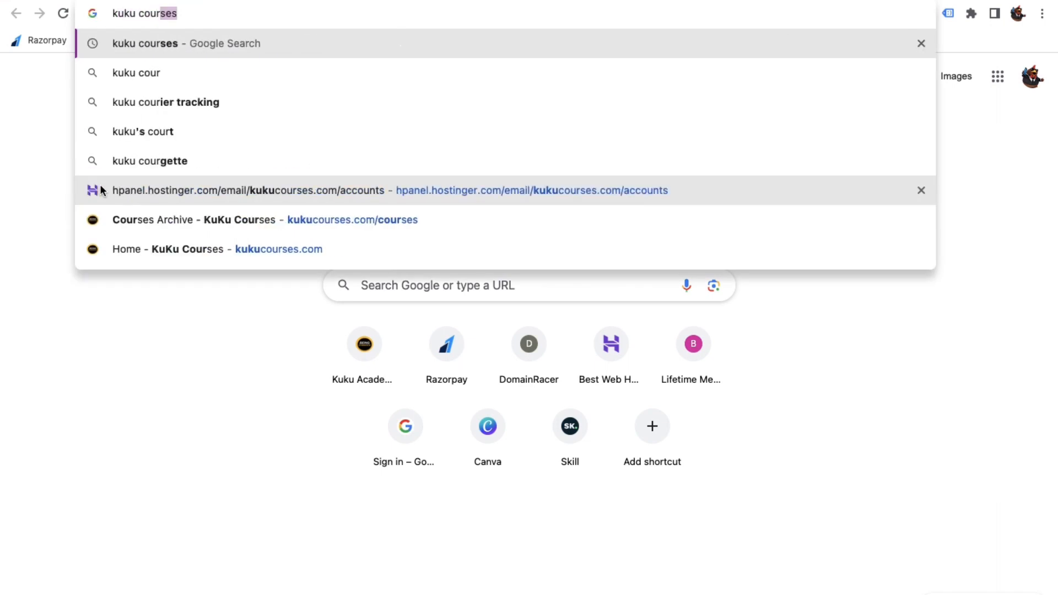
{"action": "type", "text": "ses"}
{"action": "key", "text": "Return"}
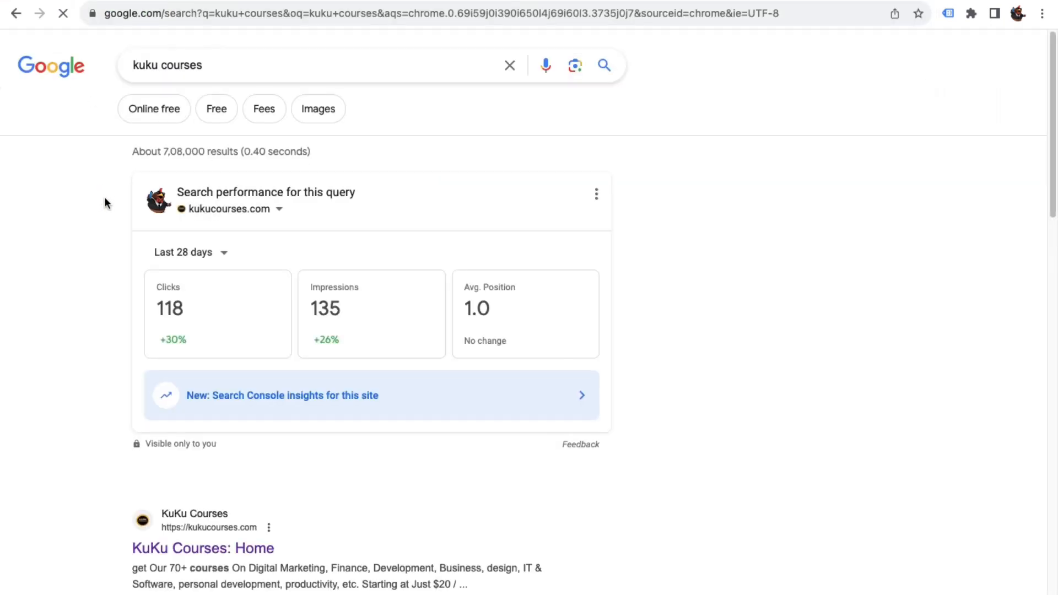
{"action": "scroll", "coordinate": [118, 317], "scroll_direction": "down", "scroll_amount": 6}
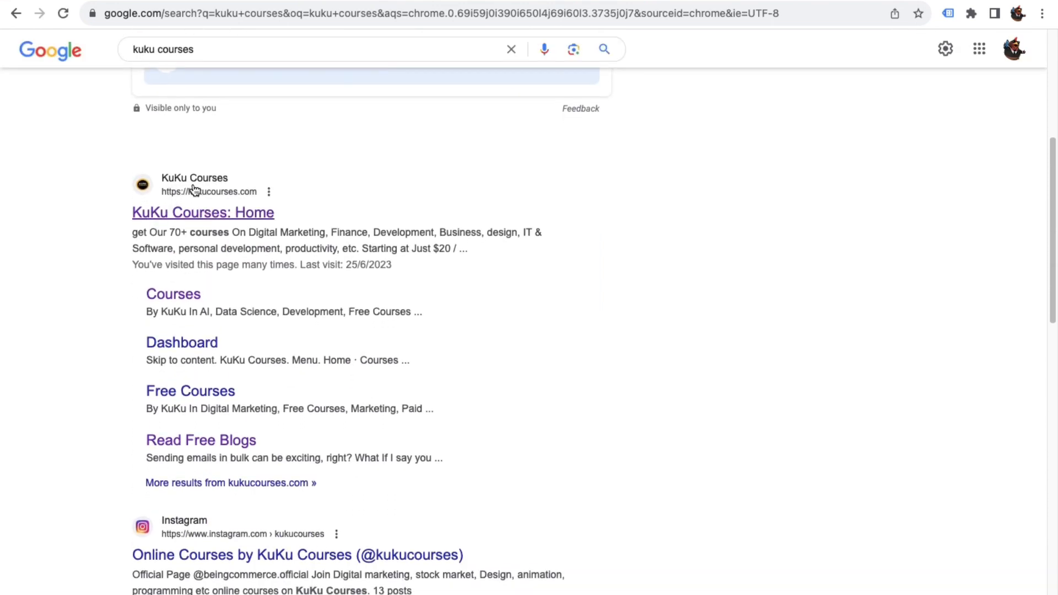
{"action": "left_click", "coordinate": [227, 217]}
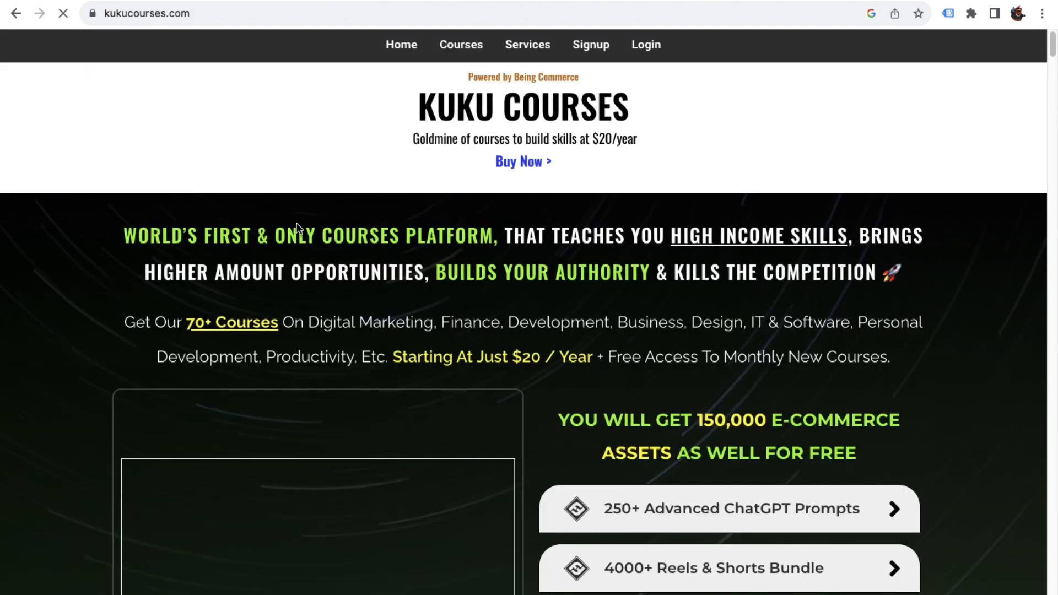
- Search the KuKu Courses catalogue for 'mautic'
{"action": "left_click", "coordinate": [461, 49]}
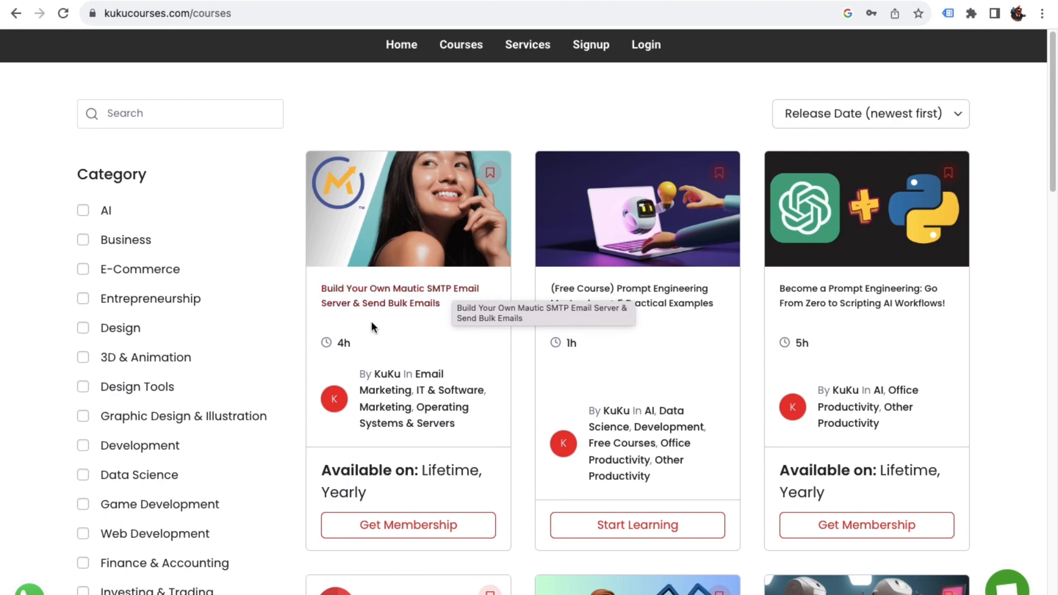
{"action": "left_click", "coordinate": [185, 119]}
{"action": "type", "text": "mautic"}
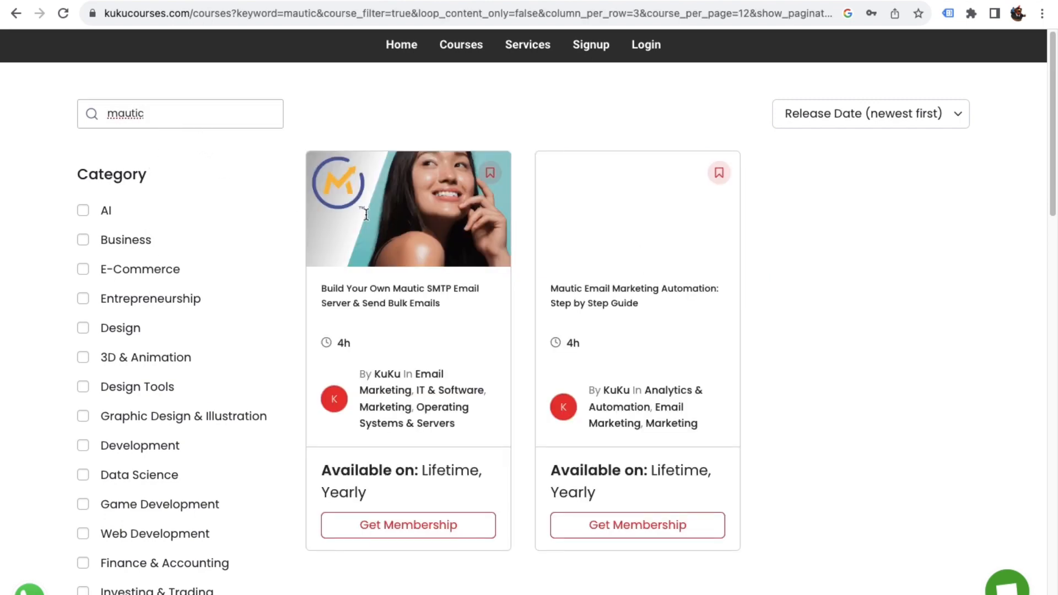
- Open the 'Build Your Own Mautic SMTP Email Server' course in a new tab and view it
{"action": "right_click", "coordinate": [393, 305]}
{"action": "left_click", "coordinate": [428, 313]}
{"action": "left_click", "coordinate": [876, 246]}
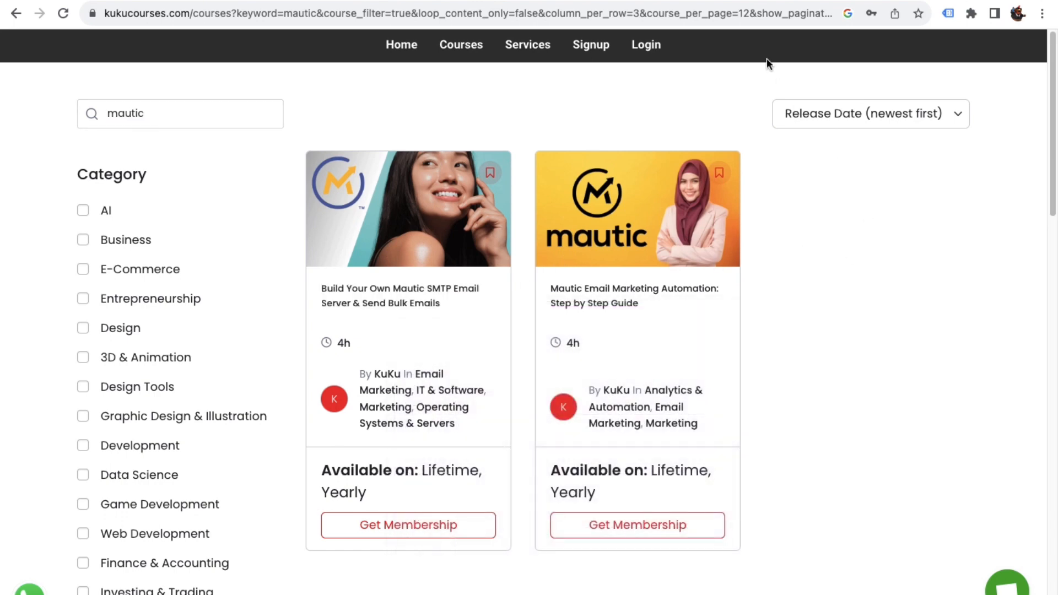
{"action": "left_click", "coordinate": [747, 1]}
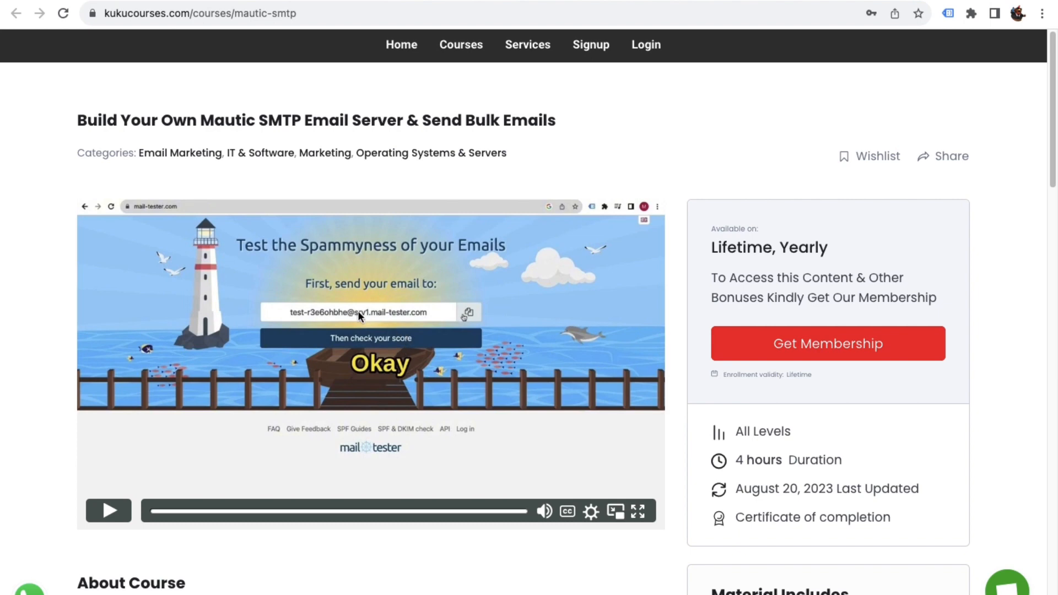
{"action": "left_click_drag", "start_coordinate": [217, 120], "coordinate": [261, 121]}
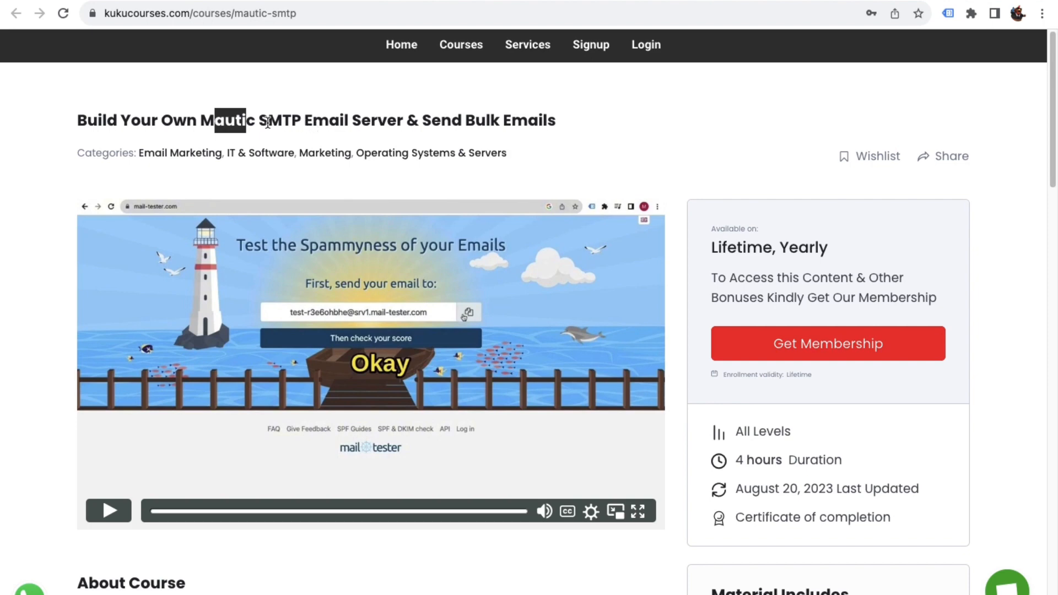
{"action": "left_click_drag", "start_coordinate": [259, 120], "coordinate": [298, 121]}
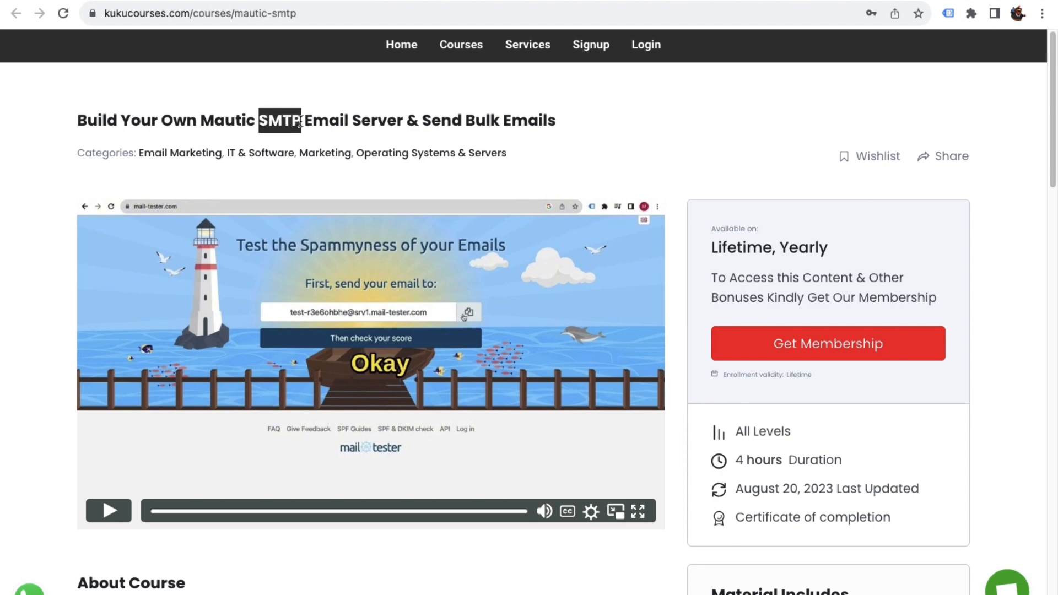
{"action": "left_click", "coordinate": [270, 122]}
{"action": "left_click_drag", "start_coordinate": [271, 122], "coordinate": [400, 122]}
{"action": "left_click", "coordinate": [344, 128]}
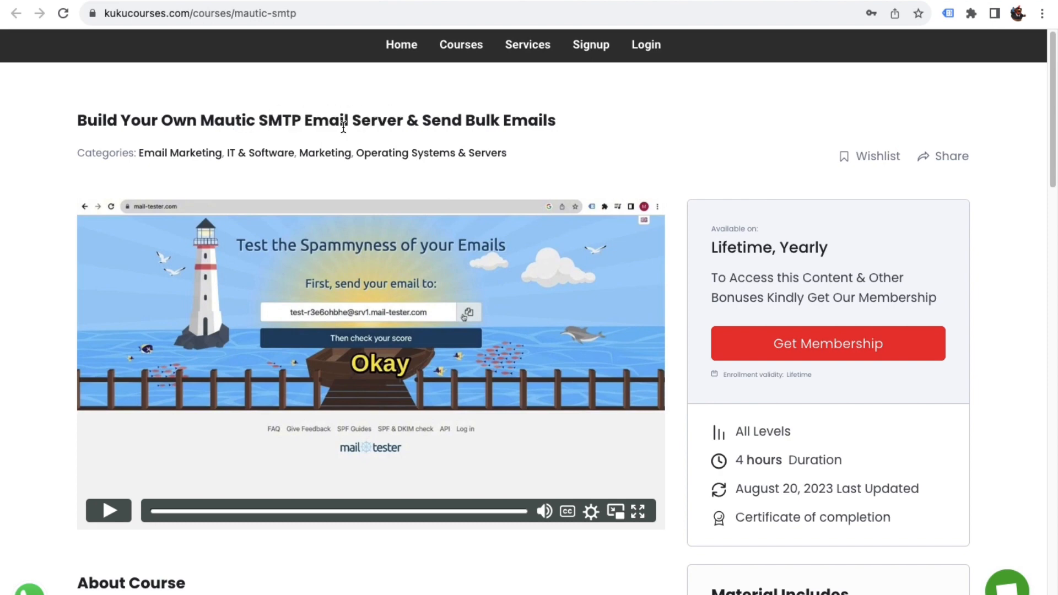
{"action": "left_click_drag", "start_coordinate": [432, 120], "coordinate": [496, 128]}
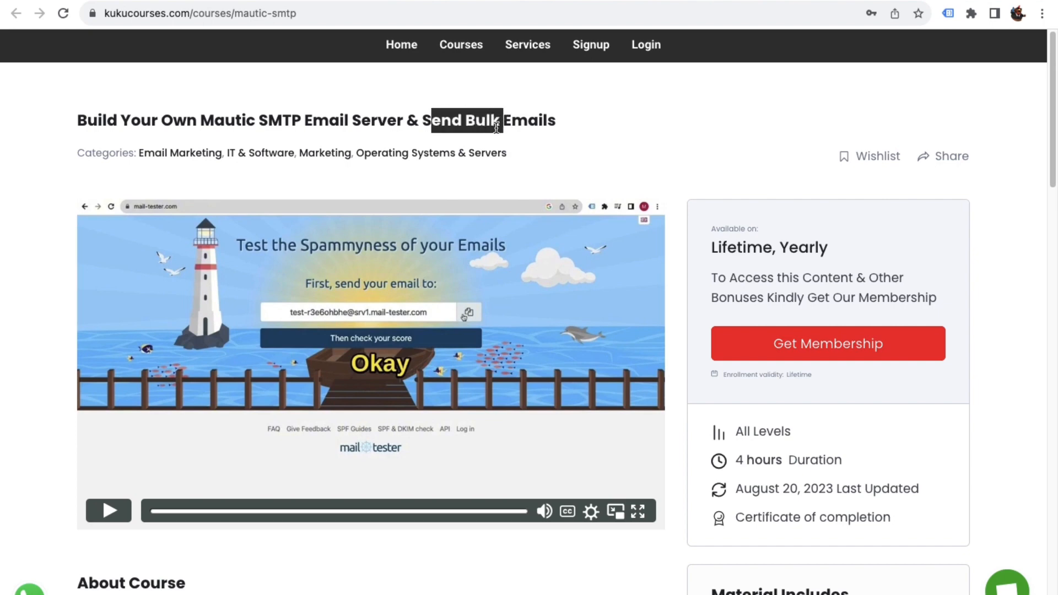
{"action": "left_click", "coordinate": [414, 114]}
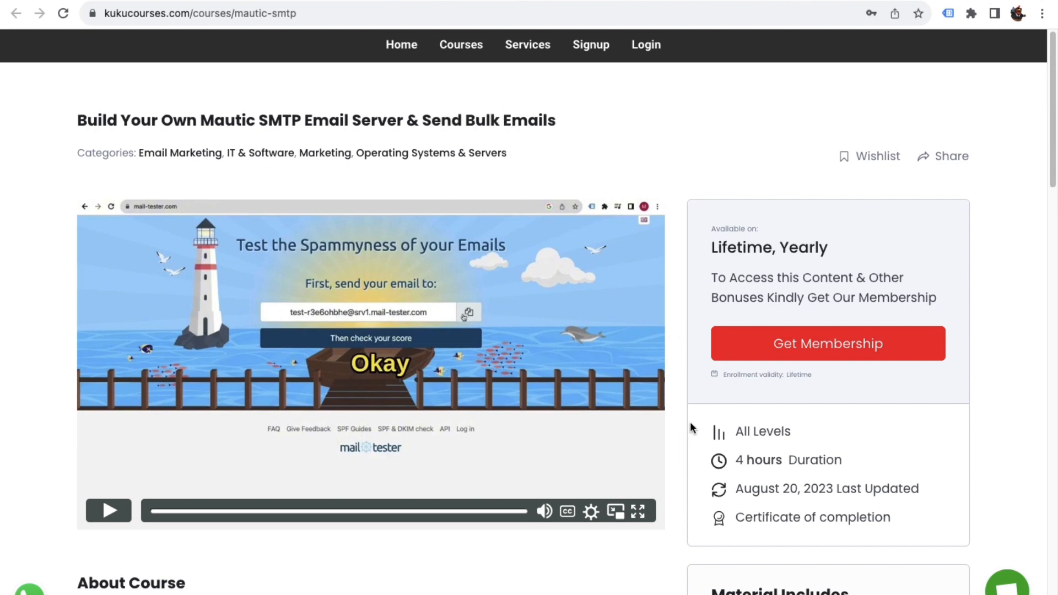
{"action": "scroll", "coordinate": [690, 424], "scroll_direction": "down", "scroll_amount": 1}
{"action": "left_click_drag", "start_coordinate": [754, 433], "coordinate": [726, 434]}
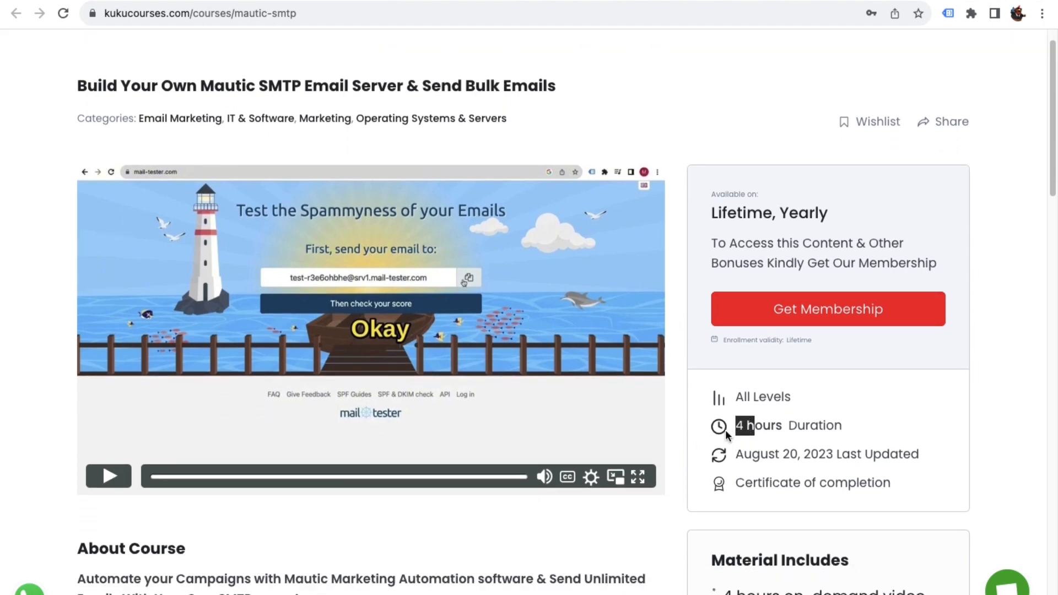
{"action": "left_click", "coordinate": [687, 422]}
{"action": "scroll", "coordinate": [686, 380], "scroll_direction": "down", "scroll_amount": 2}
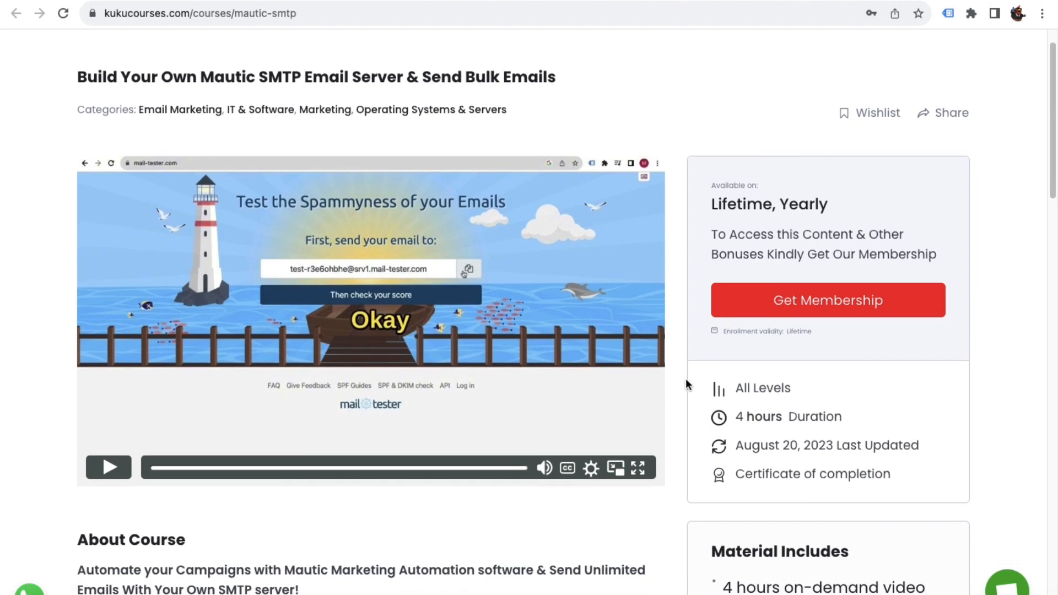
{"action": "scroll", "coordinate": [693, 389], "scroll_direction": "down", "scroll_amount": 5}
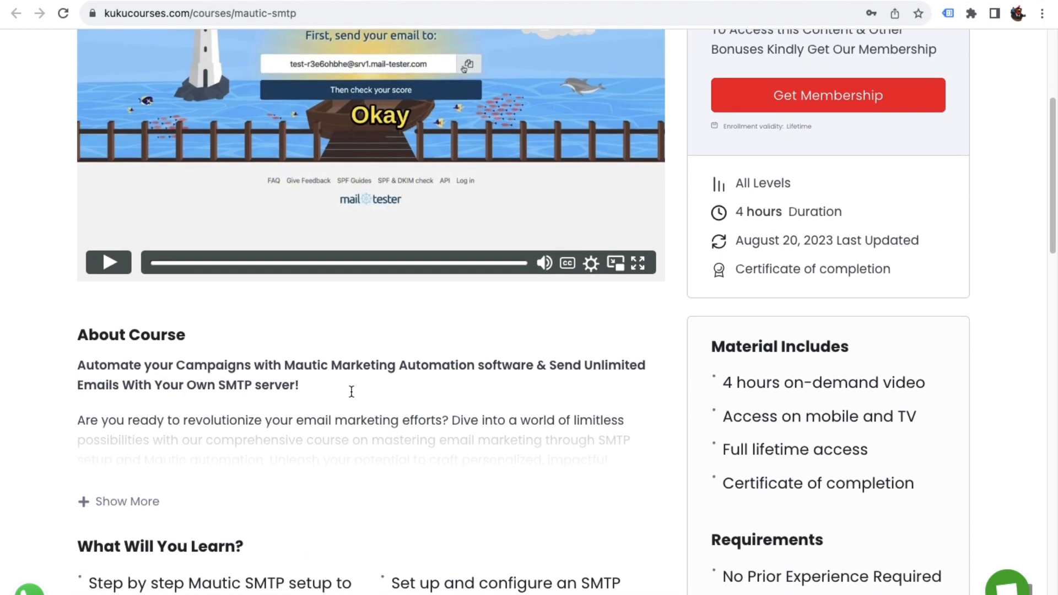
{"action": "left_click_drag", "start_coordinate": [558, 376], "coordinate": [628, 368]}
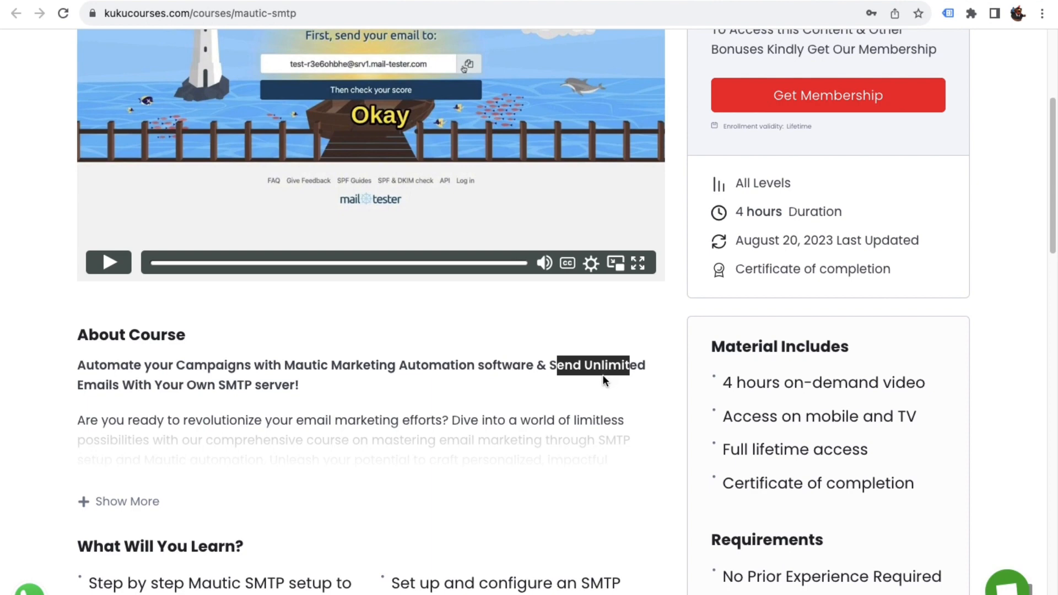
{"action": "left_click", "coordinate": [706, 319]}
{"action": "scroll", "coordinate": [642, 317], "scroll_direction": "up", "scroll_amount": 4}
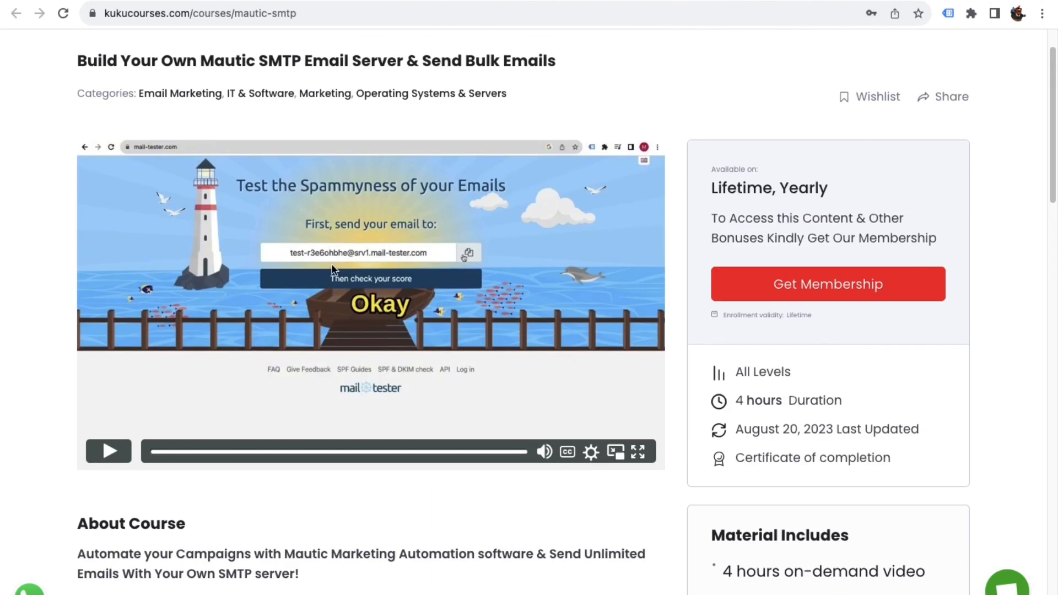
{"action": "left_click_drag", "start_coordinate": [78, 59], "coordinate": [41, 72]}
{"action": "left_click", "coordinate": [43, 98]}
{"action": "scroll", "coordinate": [106, 238], "scroll_direction": "down", "scroll_amount": 1}
{"action": "scroll", "coordinate": [54, 360], "scroll_direction": "down", "scroll_amount": 9}
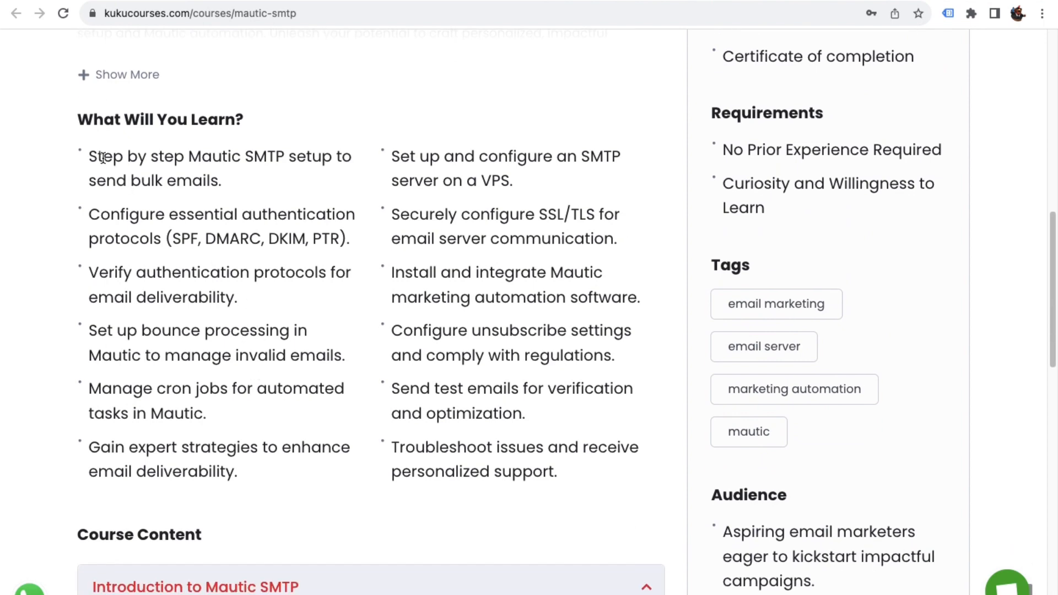
{"action": "left_click_drag", "start_coordinate": [102, 156], "coordinate": [222, 181]}
{"action": "left_click", "coordinate": [235, 182]}
{"action": "scroll", "coordinate": [324, 307], "scroll_direction": "down", "scroll_amount": 1}
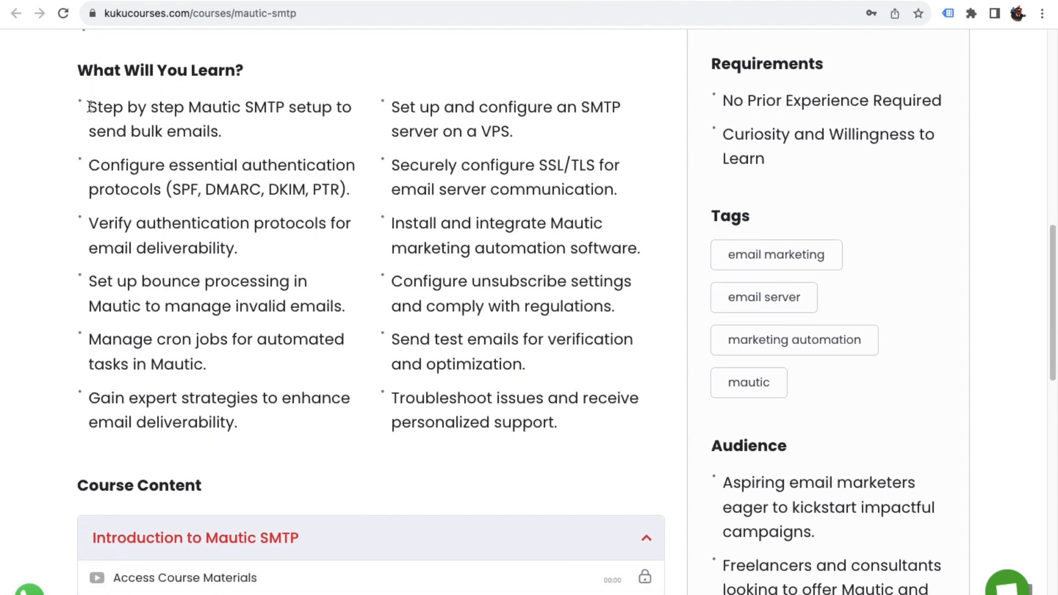
{"action": "scroll", "coordinate": [246, 256], "scroll_direction": "down", "scroll_amount": 5}
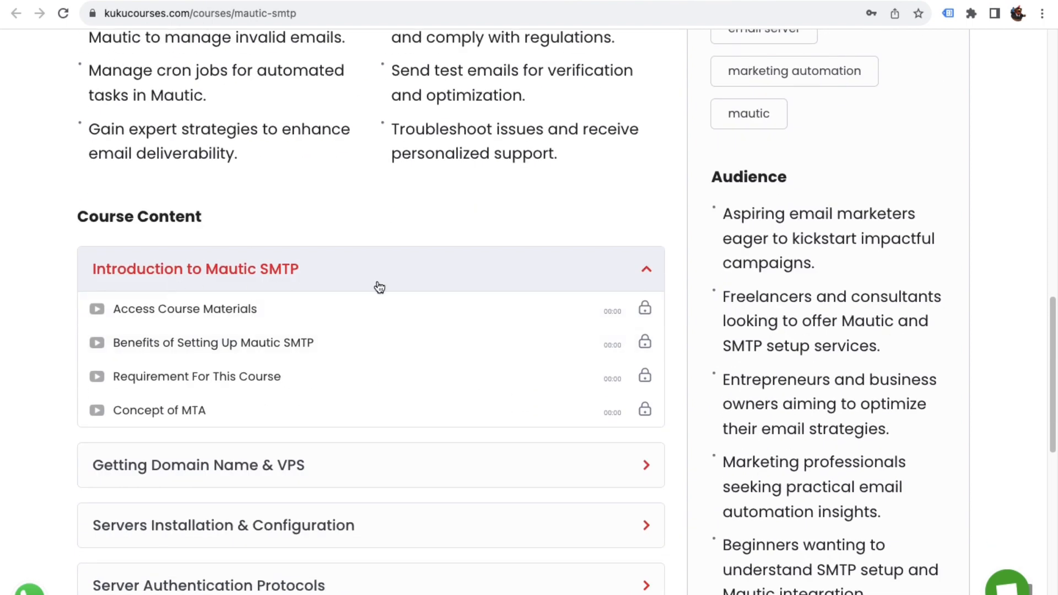
- Expand the Getting Domain Name & VPS and Servers Installation & Configuration curriculum sections
{"action": "scroll", "coordinate": [380, 309], "scroll_direction": "down", "scroll_amount": 1}
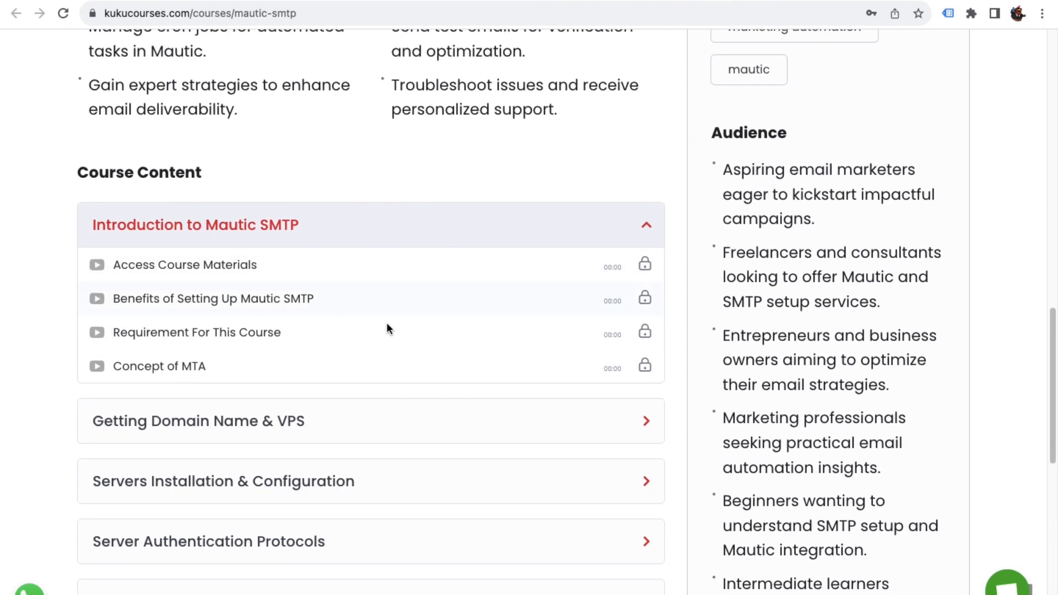
{"action": "left_click", "coordinate": [286, 421]}
{"action": "scroll", "coordinate": [139, 294], "scroll_direction": "down", "scroll_amount": 3}
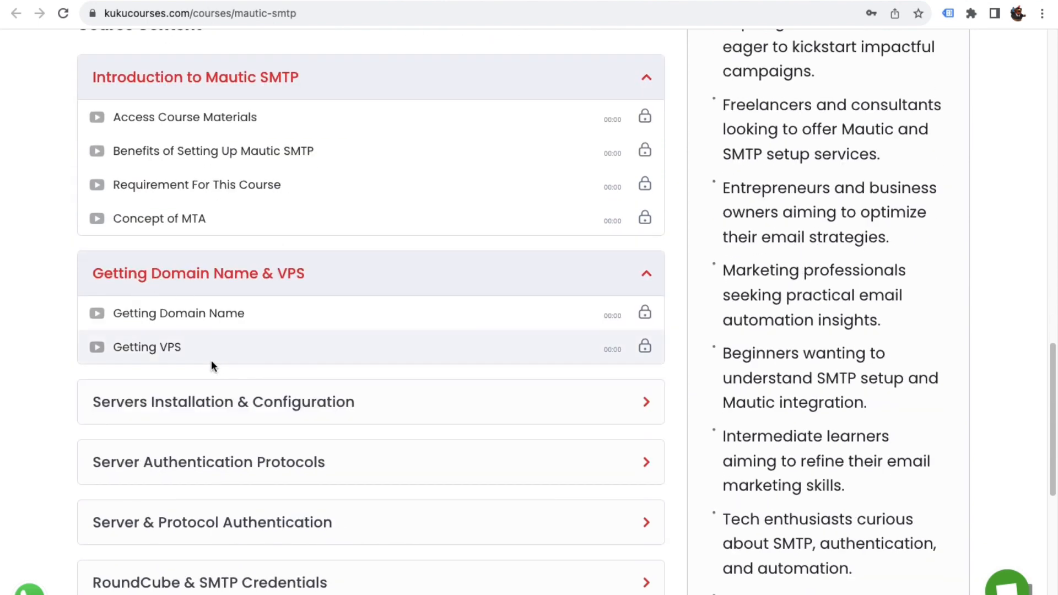
{"action": "scroll", "coordinate": [281, 402], "scroll_direction": "down", "scroll_amount": 4}
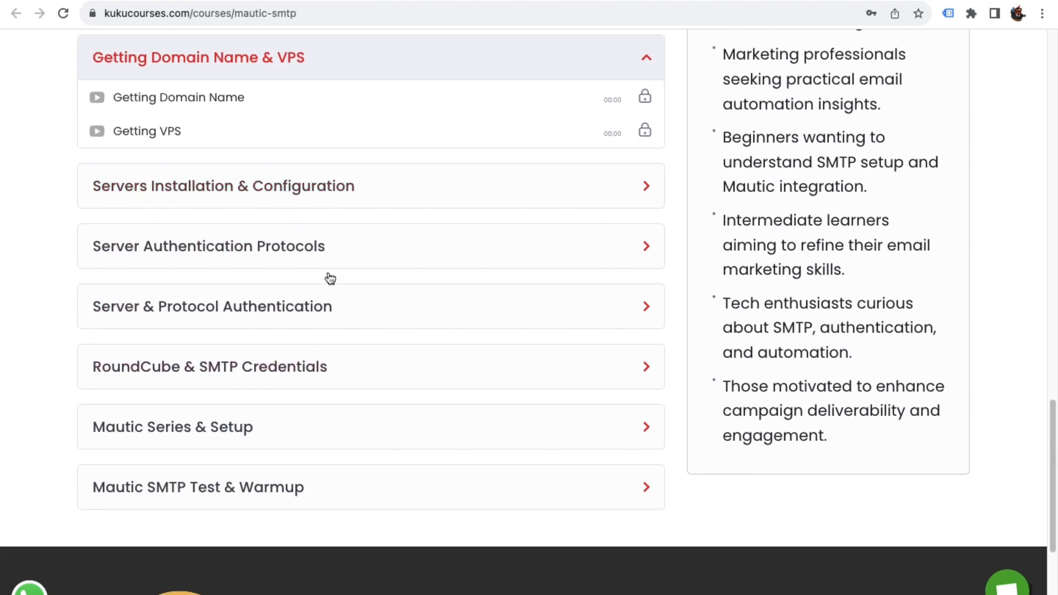
{"action": "left_click", "coordinate": [349, 202]}
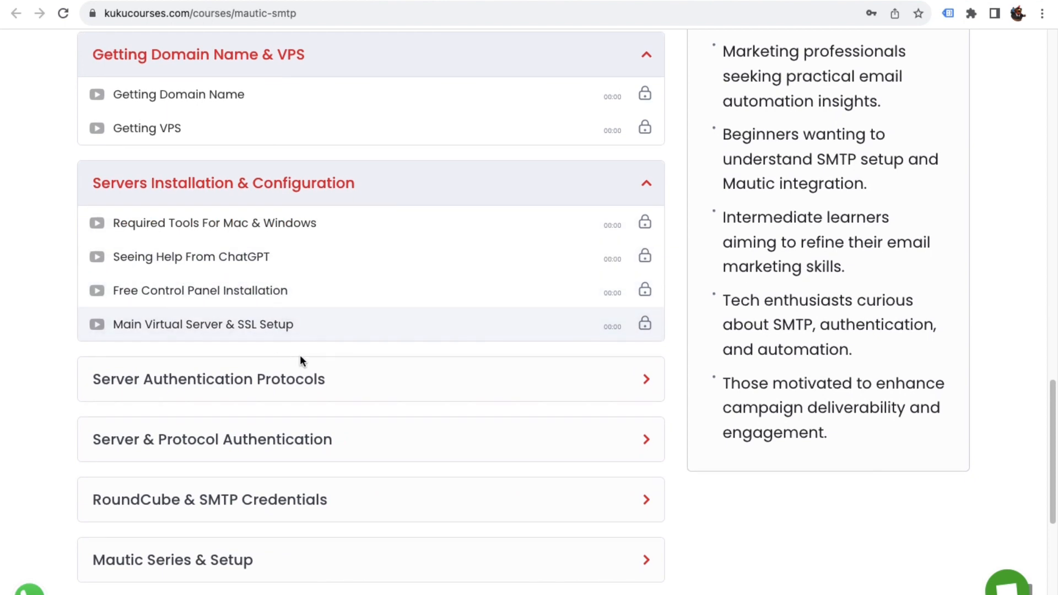
{"action": "scroll", "coordinate": [306, 369], "scroll_direction": "down", "scroll_amount": 1}
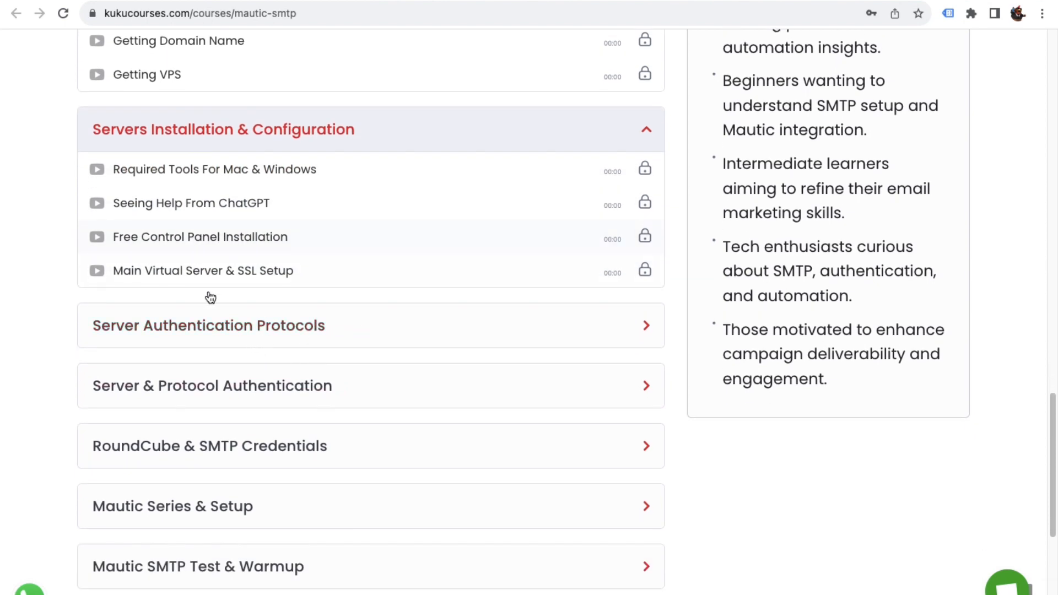
- Expand Server Authentication Protocols, Server & Protocol Authentication, RoundCube & SMTP Credentials and Mautic Series & Setup
{"action": "left_click", "coordinate": [323, 330]}
{"action": "scroll", "coordinate": [259, 301], "scroll_direction": "down", "scroll_amount": 1}
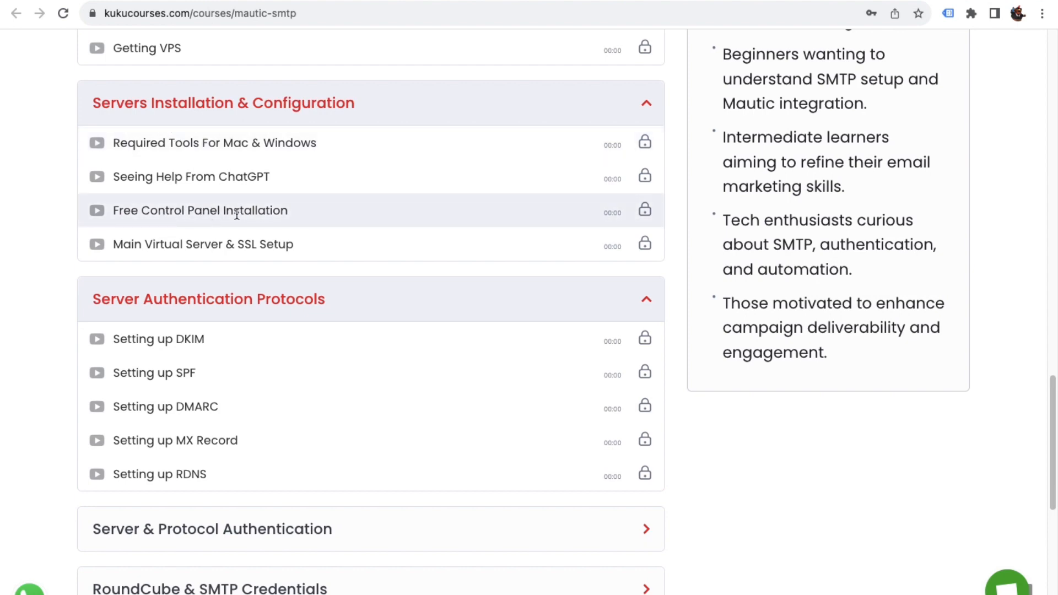
{"action": "scroll", "coordinate": [228, 173], "scroll_direction": "down", "scroll_amount": 3}
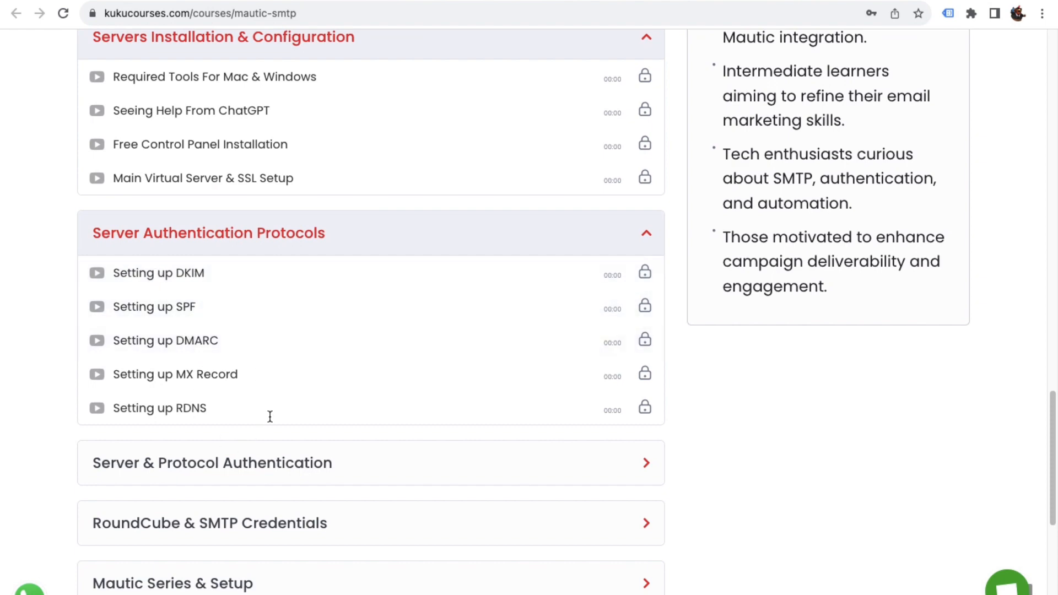
{"action": "scroll", "coordinate": [307, 413], "scroll_direction": "down", "scroll_amount": 5}
{"action": "left_click", "coordinate": [318, 306]}
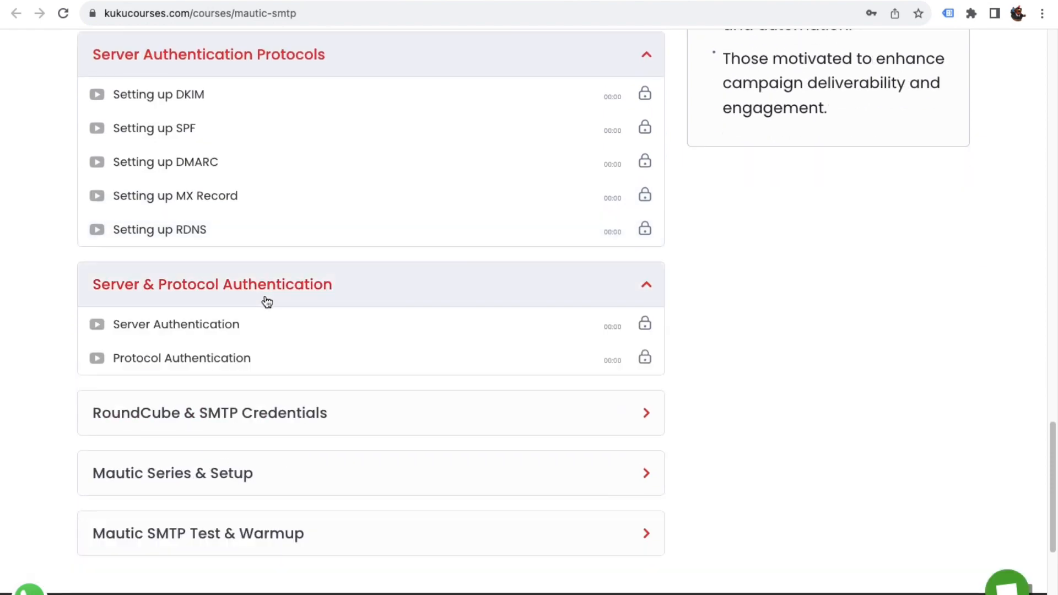
{"action": "scroll", "coordinate": [312, 324], "scroll_direction": "down", "scroll_amount": 1}
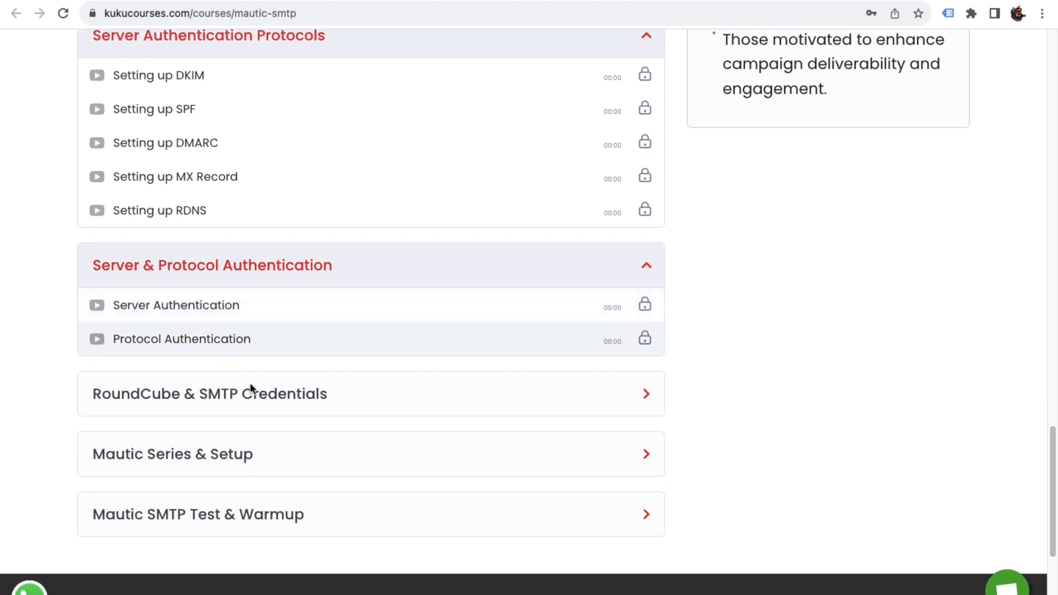
{"action": "scroll", "coordinate": [251, 381], "scroll_direction": "down", "scroll_amount": 1}
{"action": "left_click", "coordinate": [251, 366]}
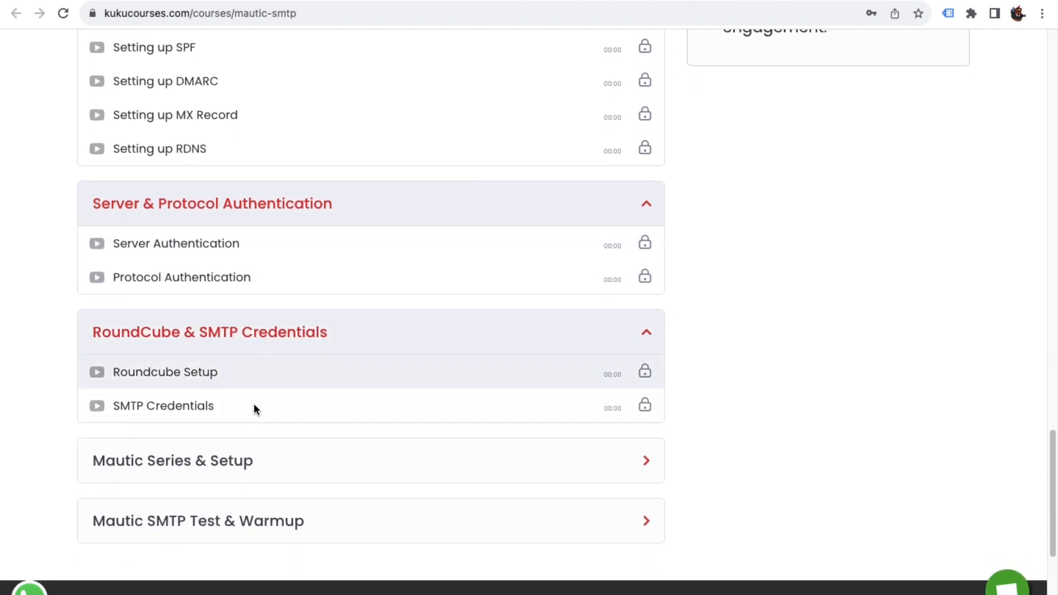
{"action": "scroll", "coordinate": [236, 414], "scroll_direction": "down", "scroll_amount": 1}
{"action": "left_click", "coordinate": [255, 444]}
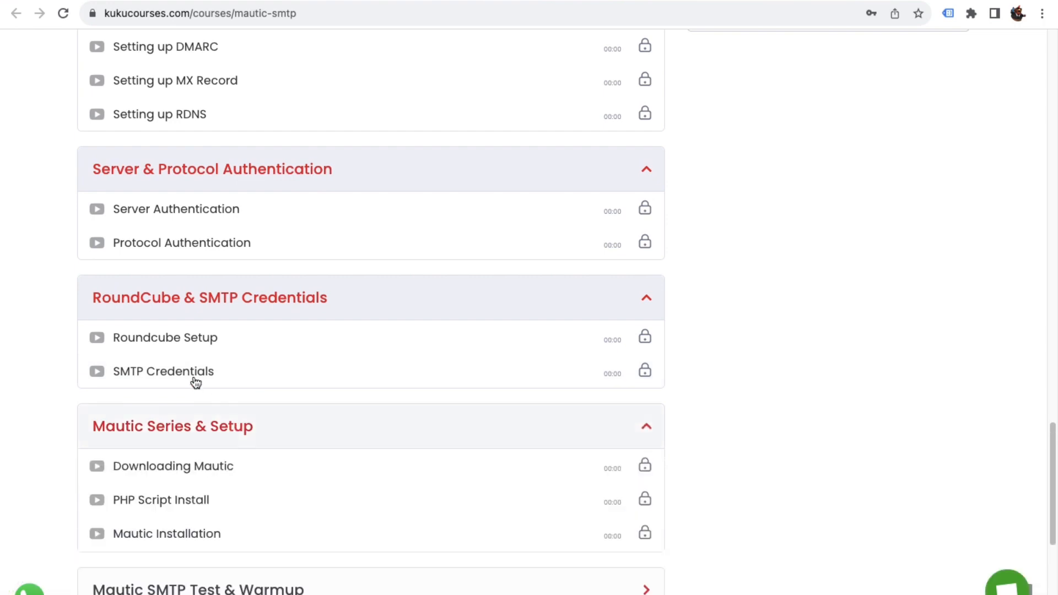
{"action": "scroll", "coordinate": [227, 383], "scroll_direction": "down", "scroll_amount": 4}
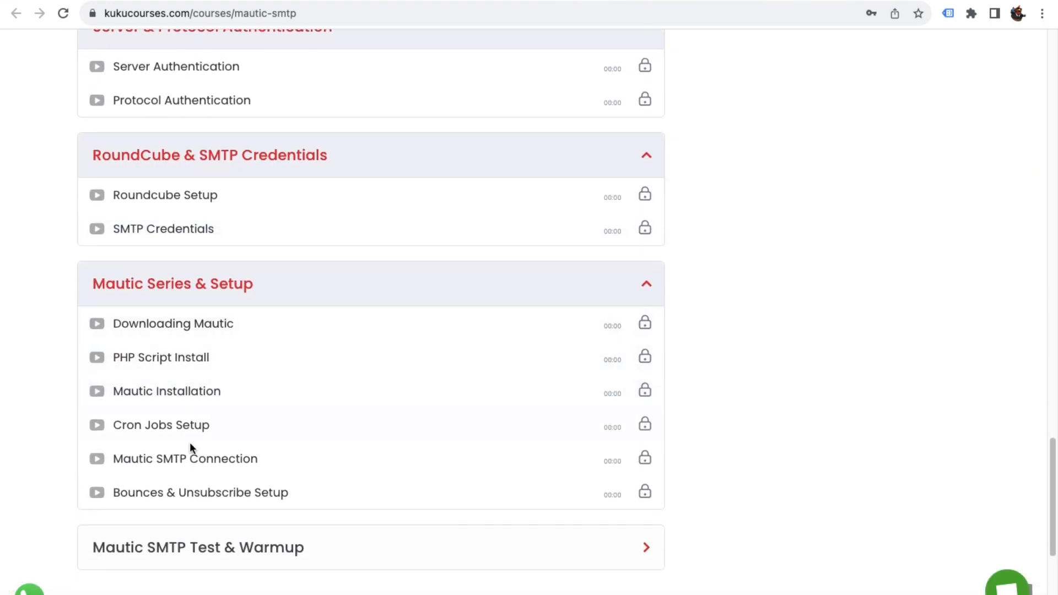
- Highlight the Cron Jobs Setup lesson and a Material Includes line, returning to the page top
{"action": "left_click_drag", "start_coordinate": [216, 427], "coordinate": [123, 425]}
{"action": "left_click", "coordinate": [766, 359]}
{"action": "scroll", "coordinate": [720, 373], "scroll_direction": "down", "scroll_amount": 1}
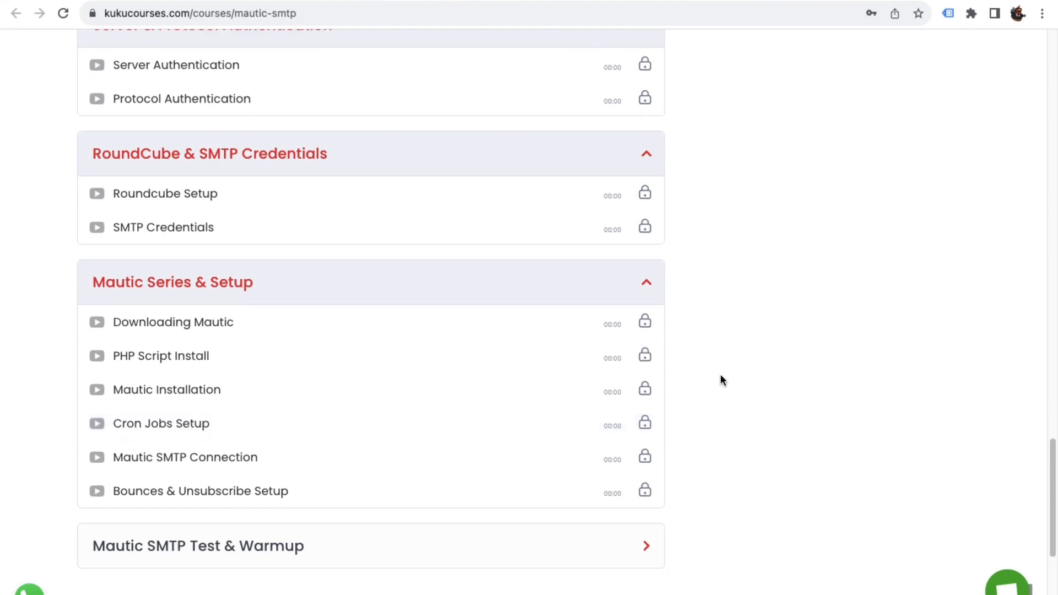
{"action": "scroll", "coordinate": [721, 377], "scroll_direction": "up", "scroll_amount": 10}
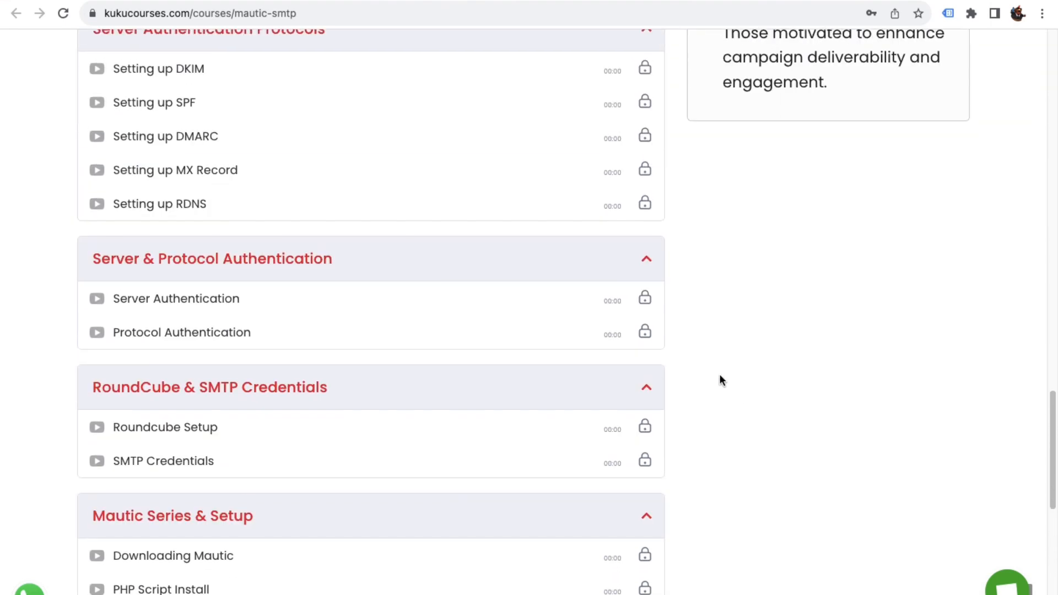
{"action": "scroll", "coordinate": [719, 380], "scroll_direction": "up", "scroll_amount": 10}
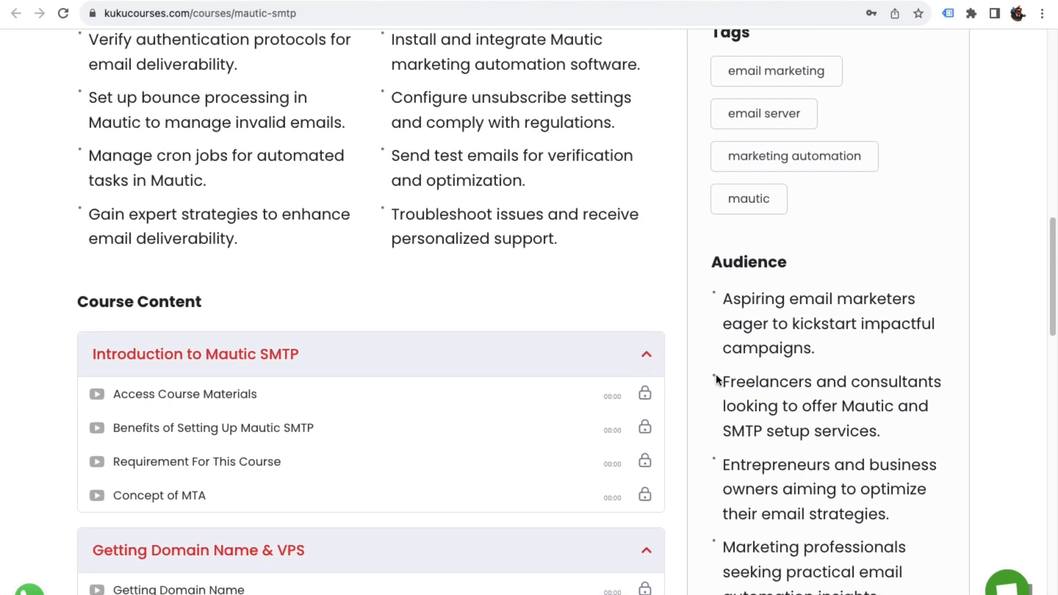
{"action": "scroll", "coordinate": [584, 326], "scroll_direction": "up", "scroll_amount": 10}
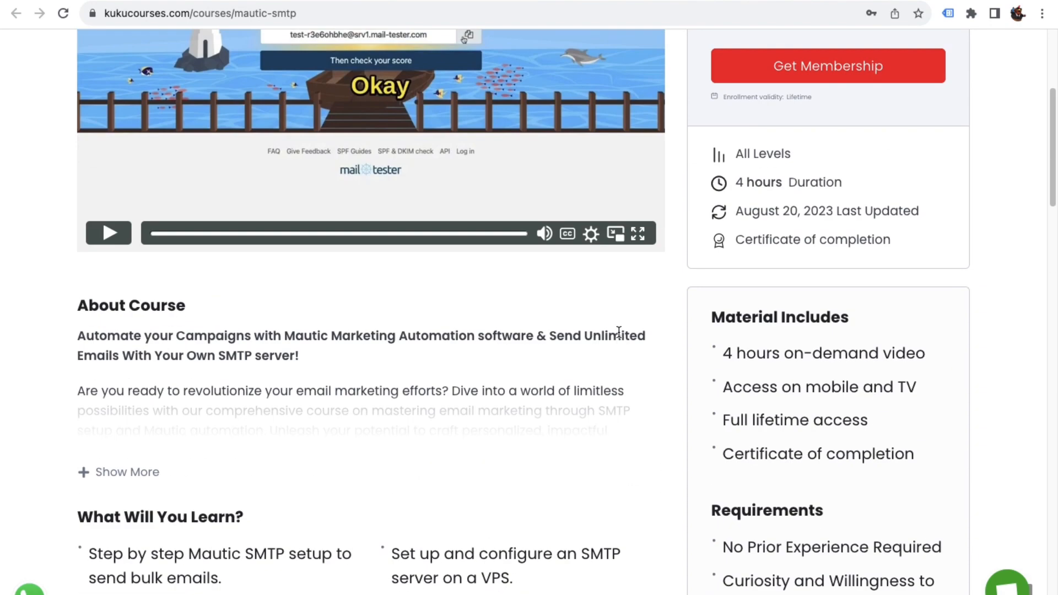
{"action": "left_click_drag", "start_coordinate": [726, 441], "coordinate": [666, 424]}
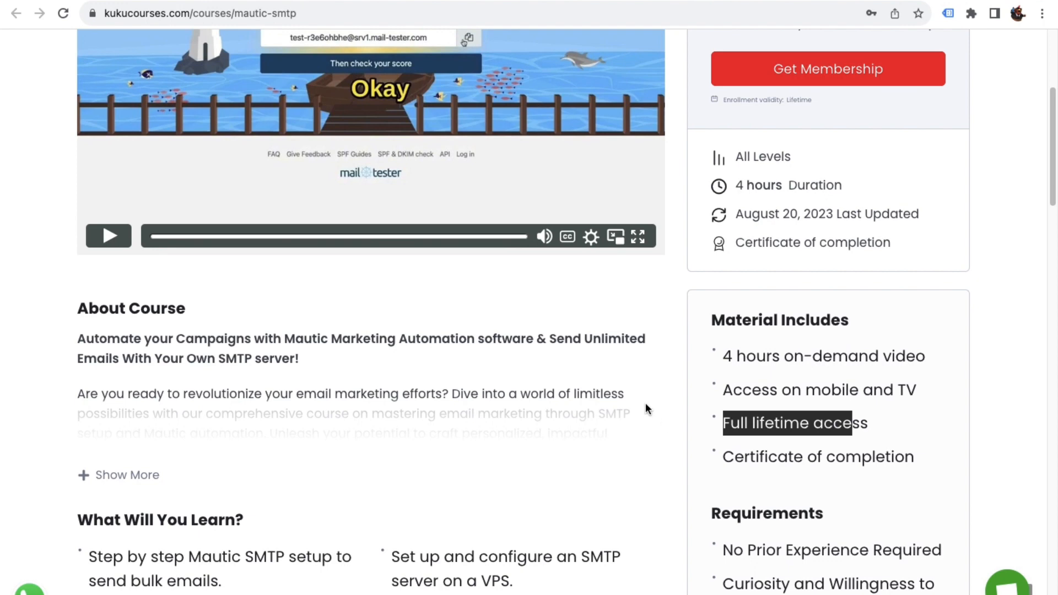
{"action": "left_click", "coordinate": [646, 405]}
{"action": "scroll", "coordinate": [647, 404], "scroll_direction": "up", "scroll_amount": 1}
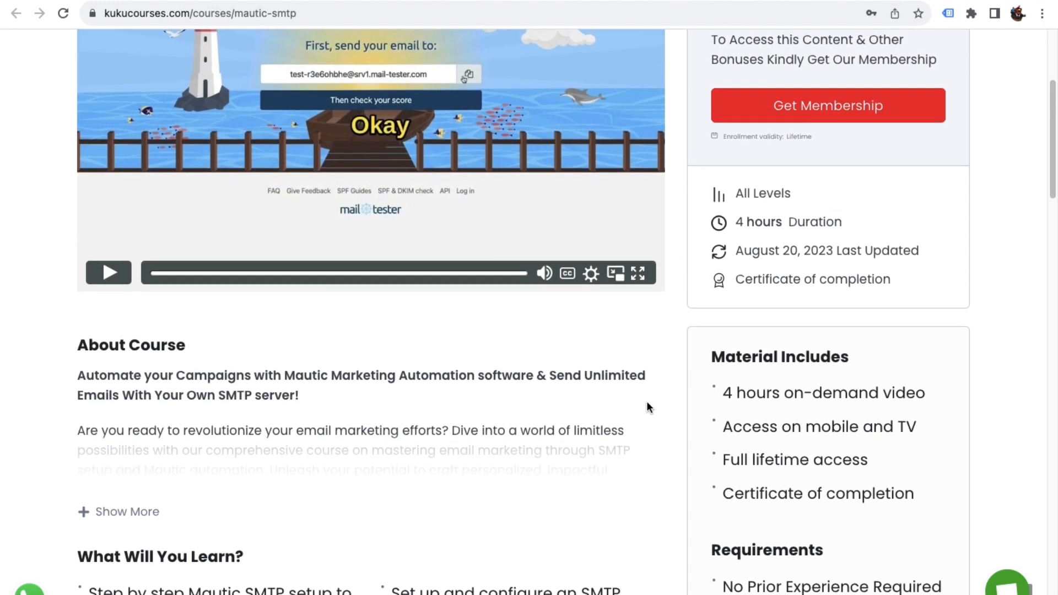
{"action": "scroll", "coordinate": [647, 402], "scroll_direction": "up", "scroll_amount": 3}
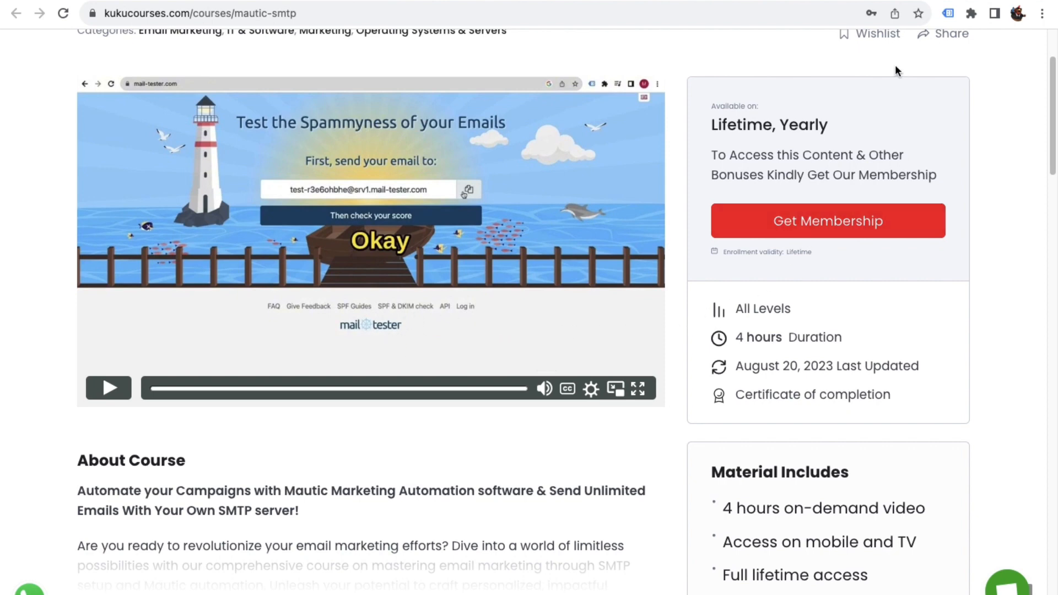
- Reach Fiverr through a Google search for 'fiverr' and enter 'mautic' in its service search box
{"action": "key", "text": "ctrl+t"}
{"action": "type", "text": "fi"}
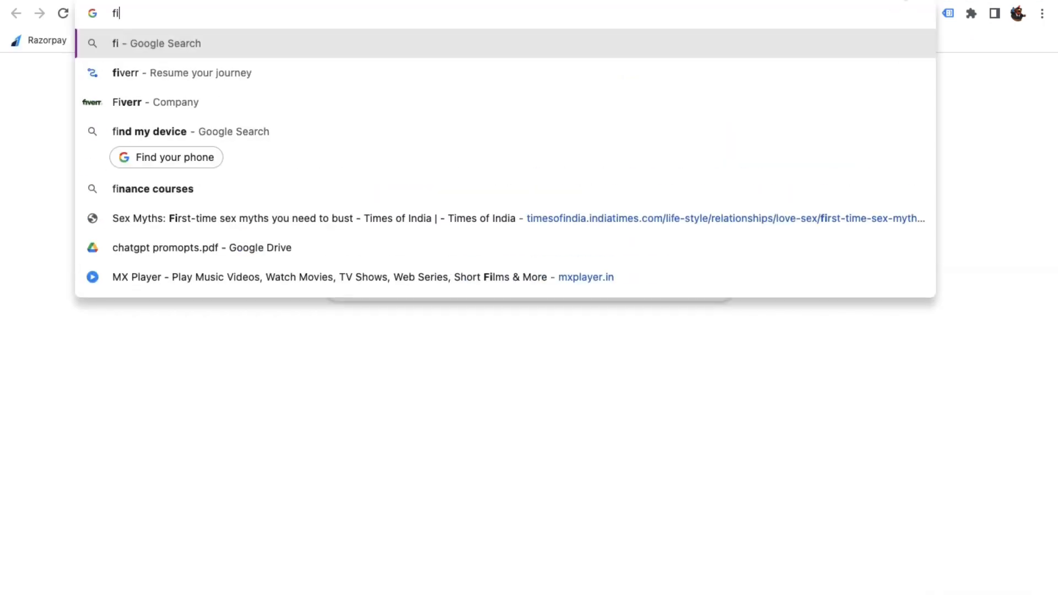
{"action": "type", "text": "verr"}
{"action": "key", "text": "Return"}
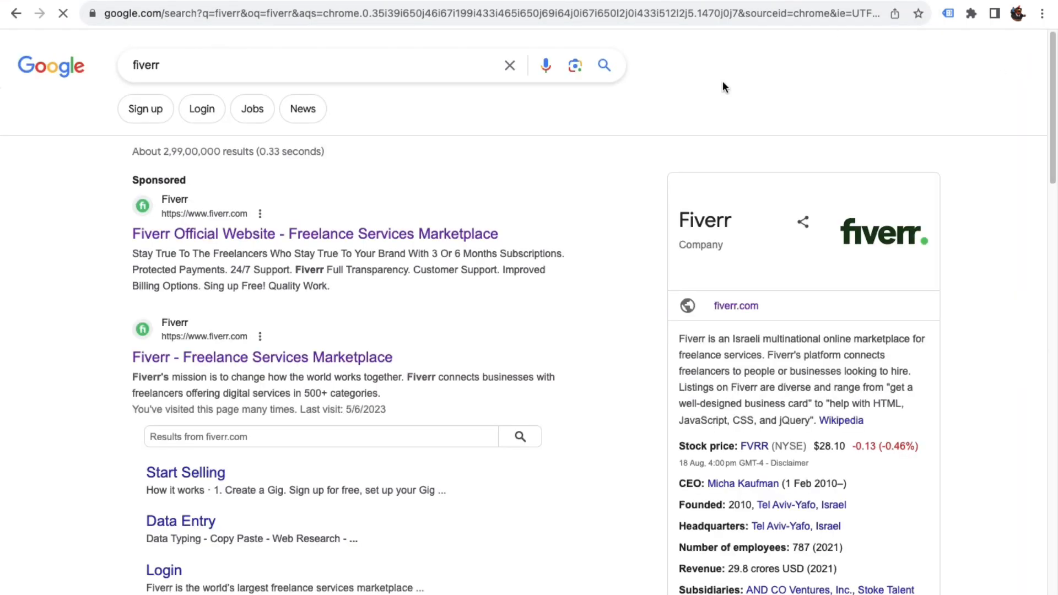
{"action": "left_click", "coordinate": [205, 359]}
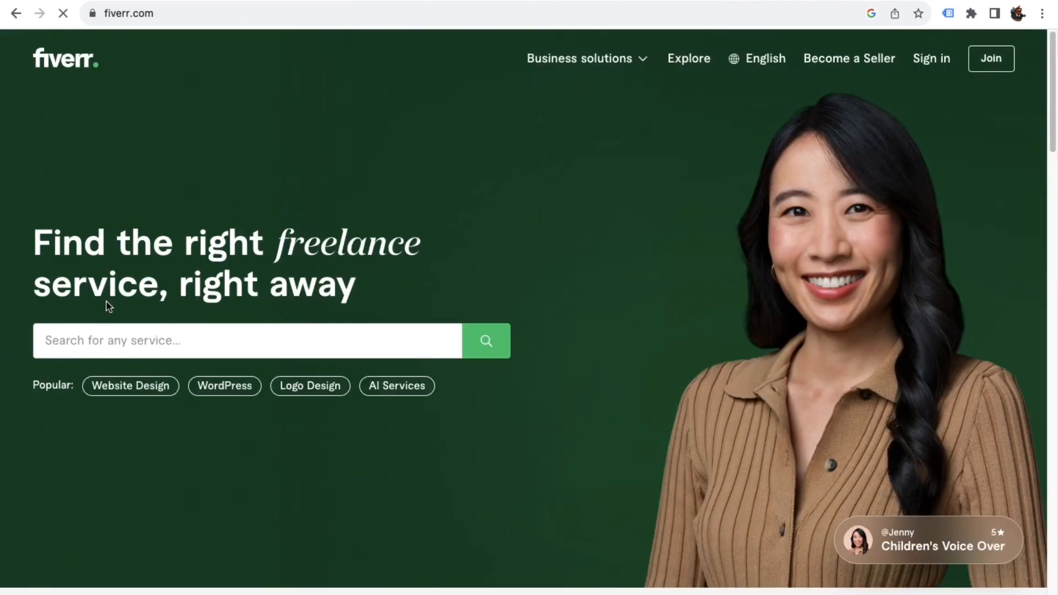
{"action": "left_click", "coordinate": [65, 339]}
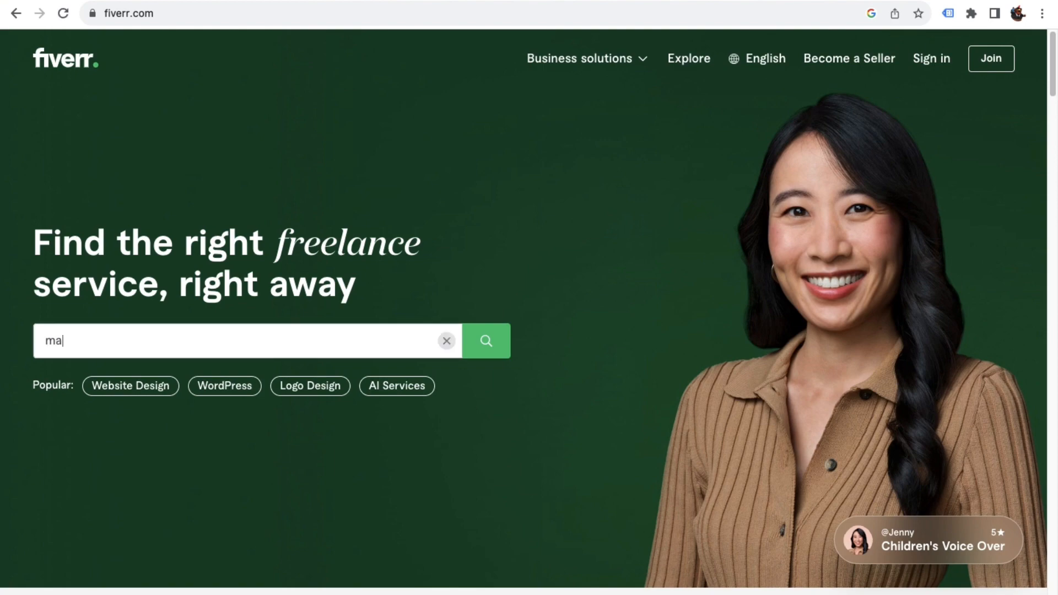
{"action": "type", "text": "utic"}
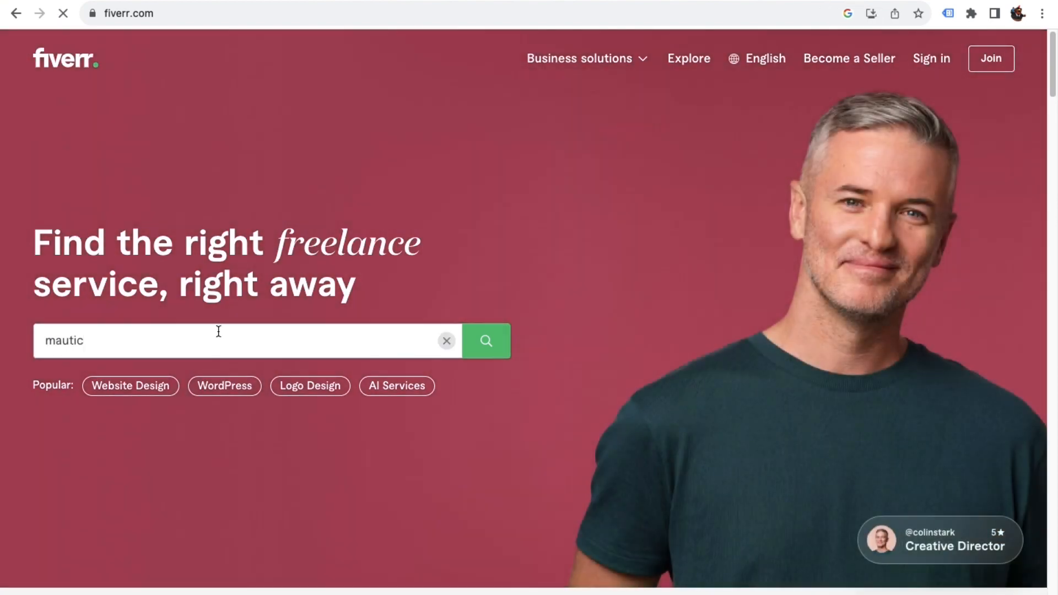
- Search Fiverr for mautic and scroll through the 129 service results
{"action": "left_click", "coordinate": [504, 333]}
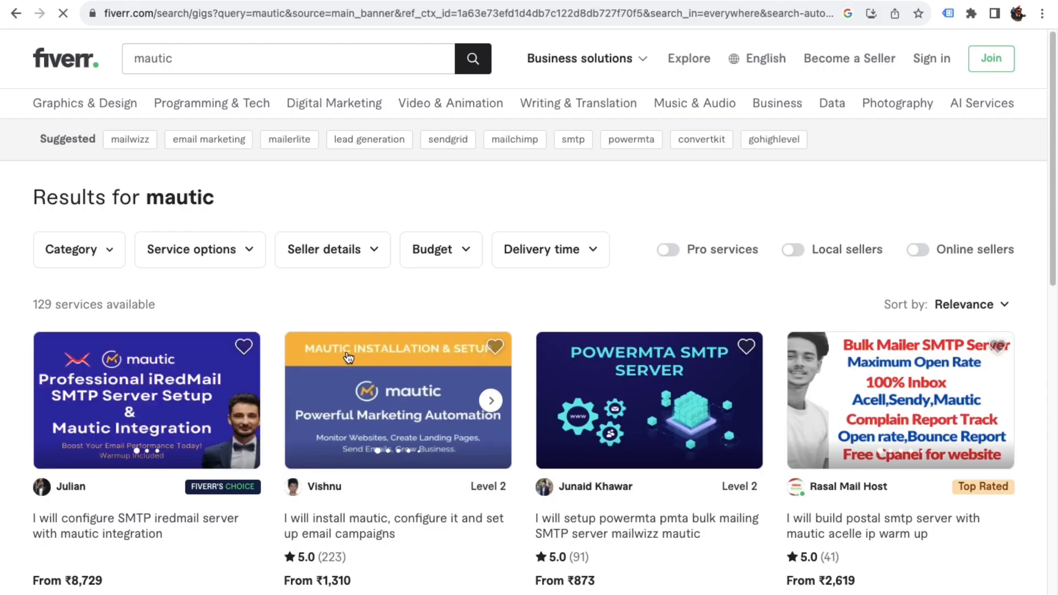
{"action": "scroll", "coordinate": [292, 393], "scroll_direction": "down", "scroll_amount": 1}
{"action": "scroll", "coordinate": [292, 394], "scroll_direction": "down", "scroll_amount": 3}
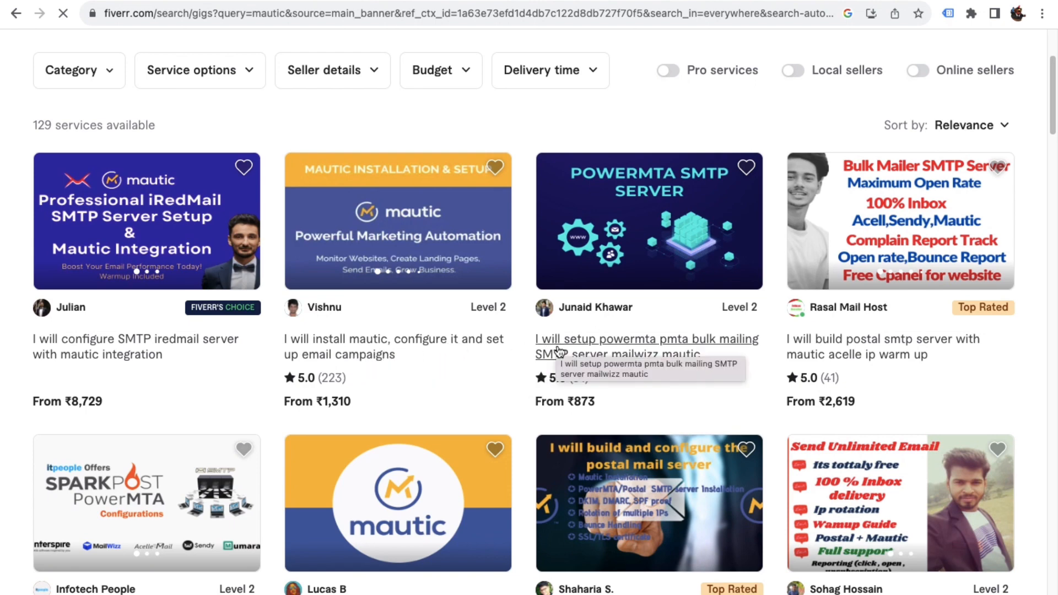
{"action": "scroll", "coordinate": [381, 386], "scroll_direction": "down", "scroll_amount": 1}
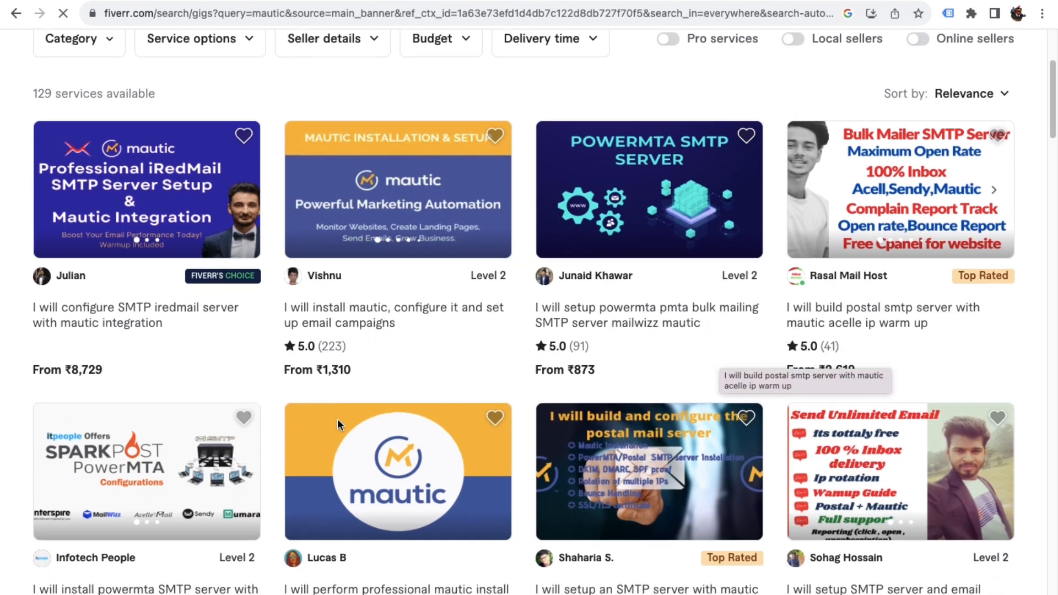
{"action": "scroll", "coordinate": [560, 308], "scroll_direction": "up", "scroll_amount": 4}
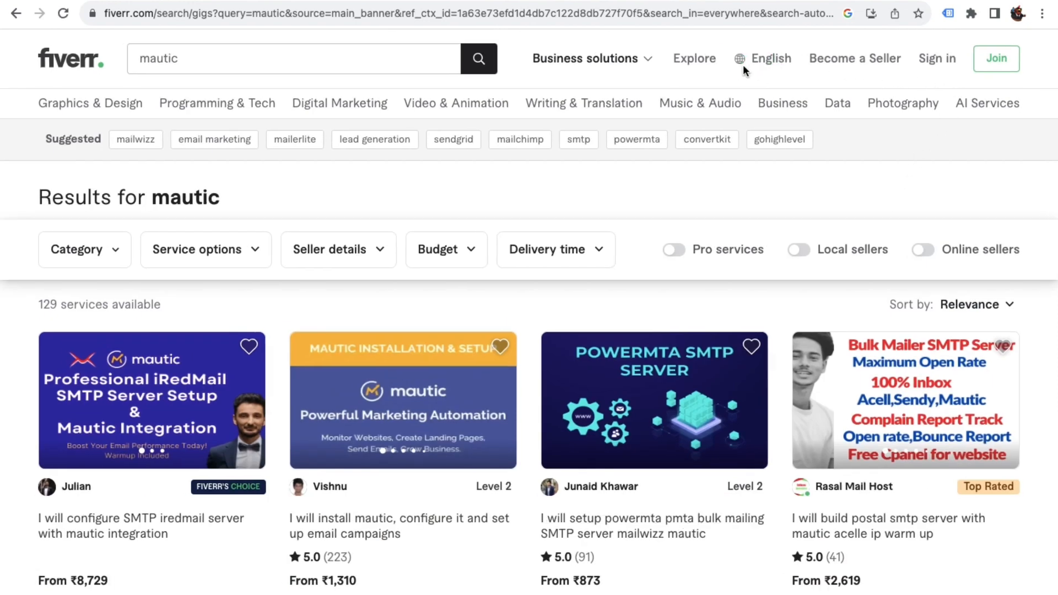
- Close the sign-up and Google sign-in prompts and keep browsing the mautic listings
{"action": "left_click", "coordinate": [742, 65]}
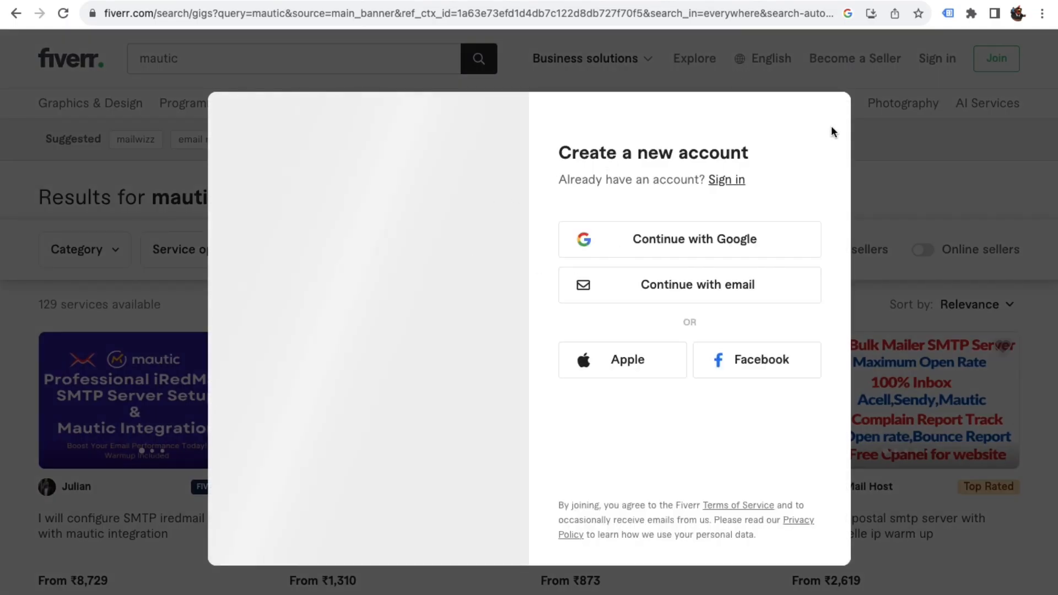
{"action": "left_click", "coordinate": [890, 139]}
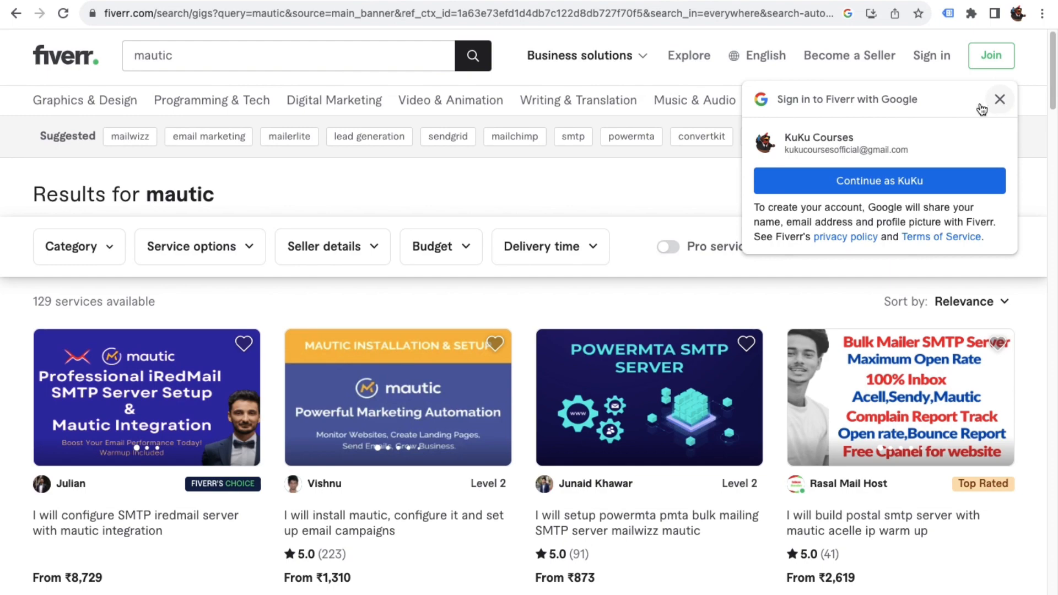
{"action": "left_click", "coordinate": [1000, 99]}
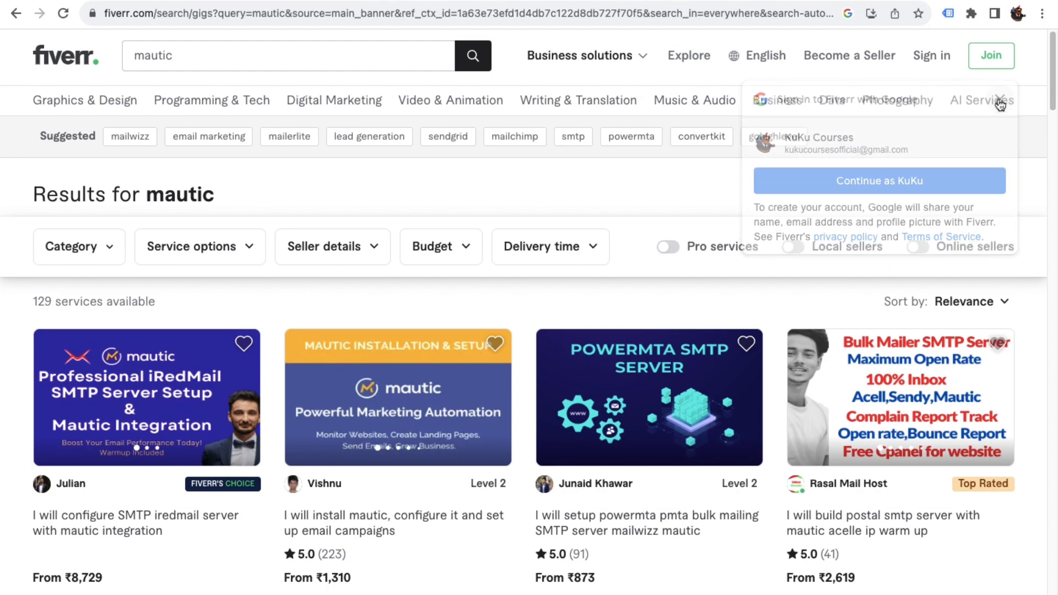
{"action": "scroll", "coordinate": [507, 333], "scroll_direction": "down", "scroll_amount": 8}
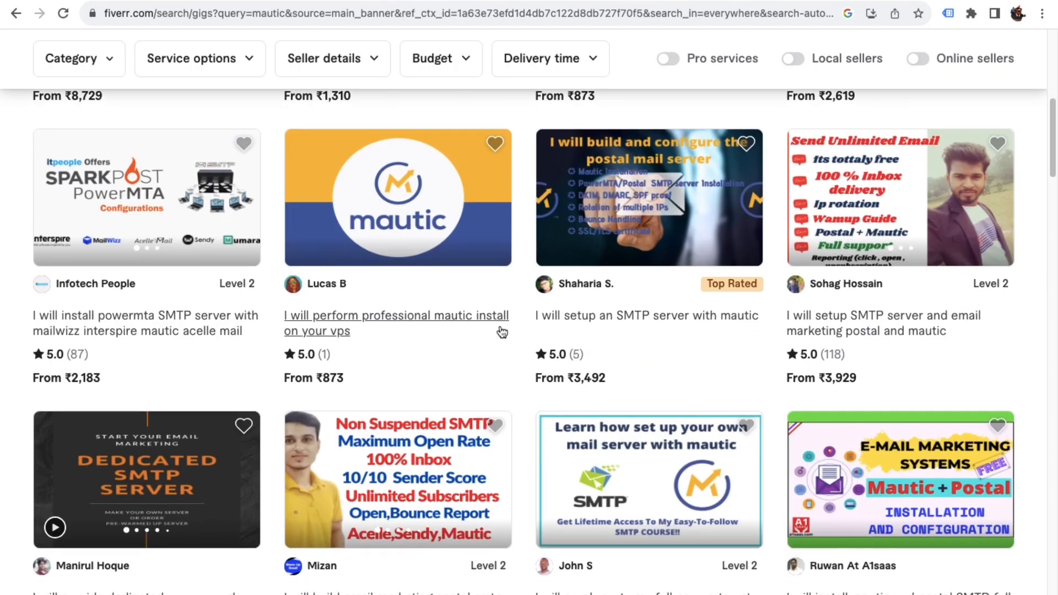
{"action": "scroll", "coordinate": [507, 333], "scroll_direction": "down", "scroll_amount": 3}
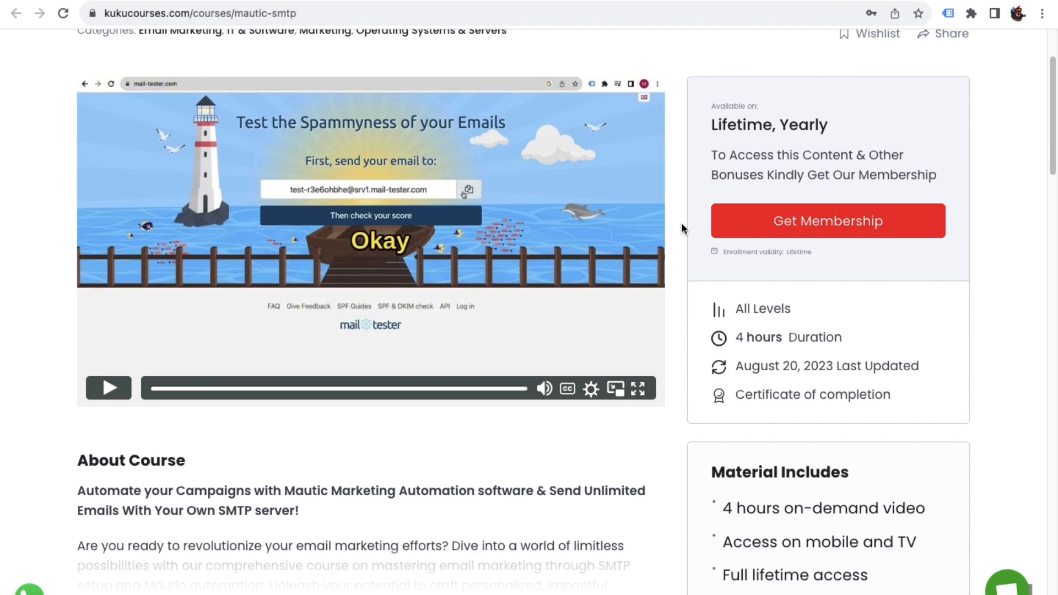
- Open 'Mautic Email Marketing Automation: Step by Step Guide' from the mautic results in a new tab
{"action": "scroll", "coordinate": [606, 221], "scroll_direction": "up", "scroll_amount": 3}
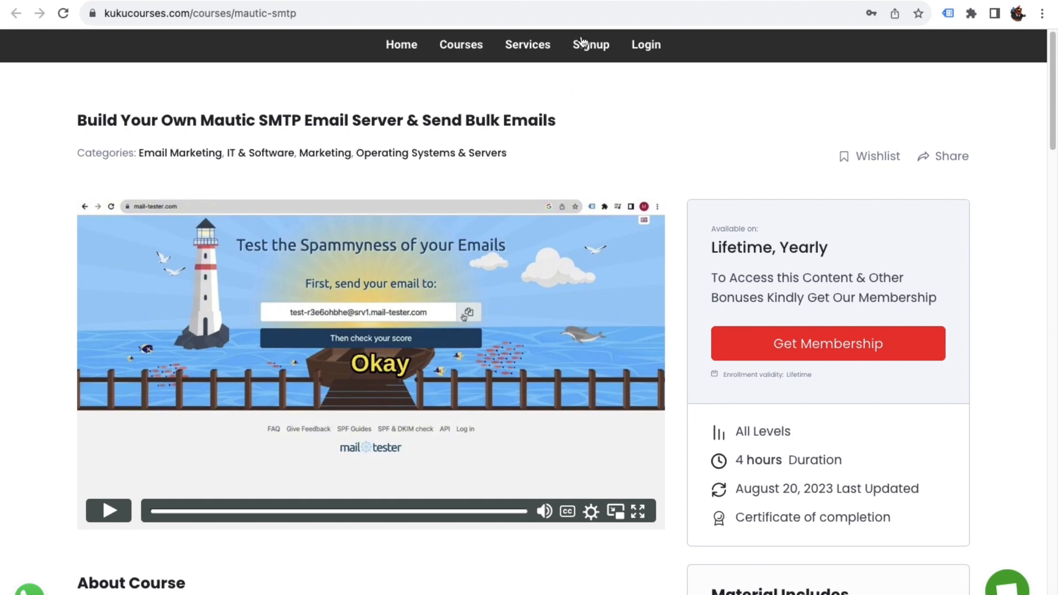
{"action": "left_click", "coordinate": [590, 0]}
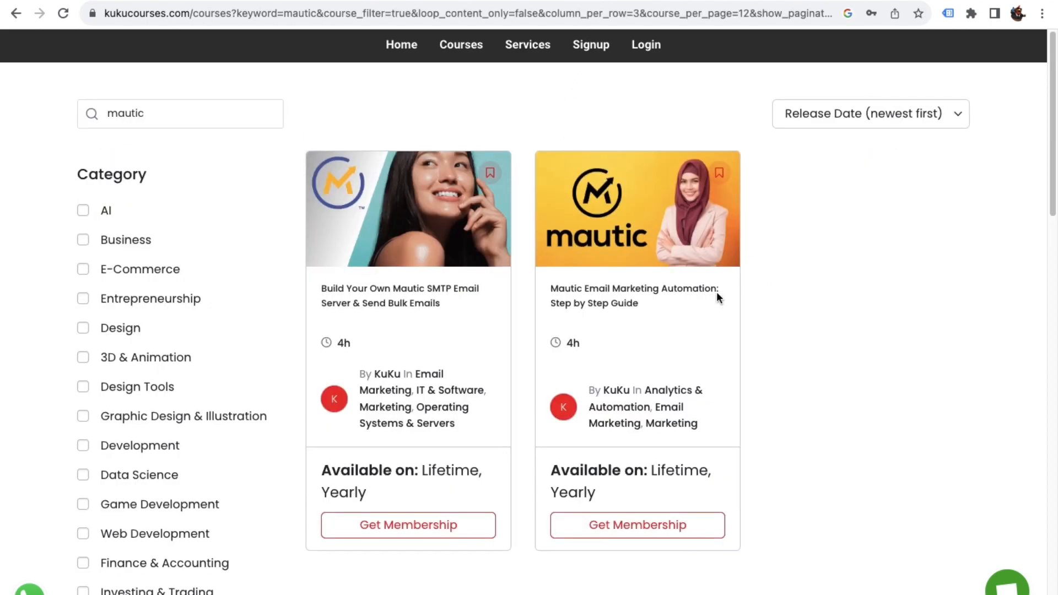
{"action": "right_click", "coordinate": [600, 291]}
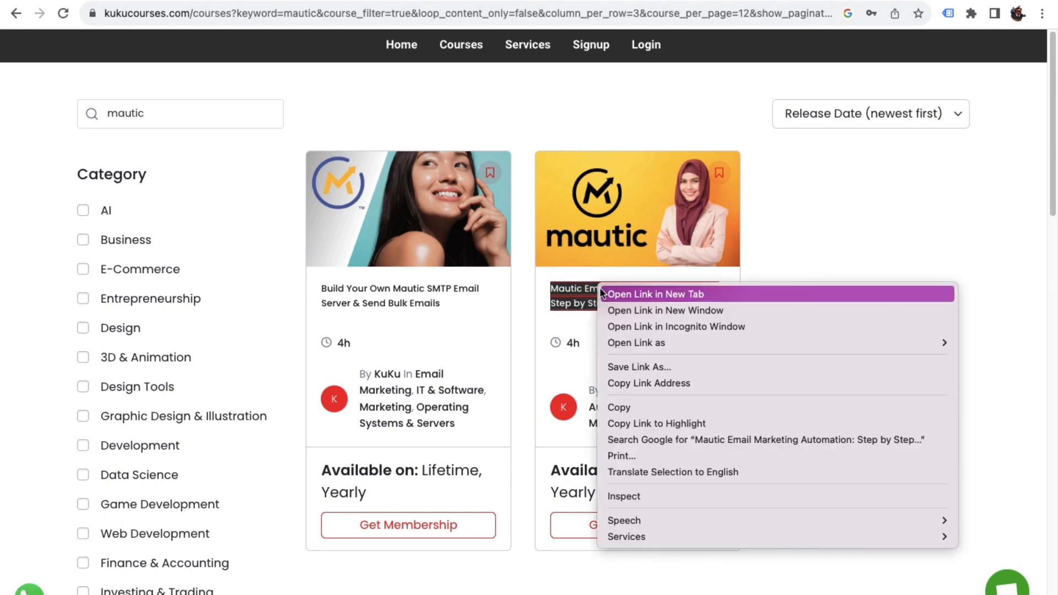
{"action": "left_click", "coordinate": [651, 288]}
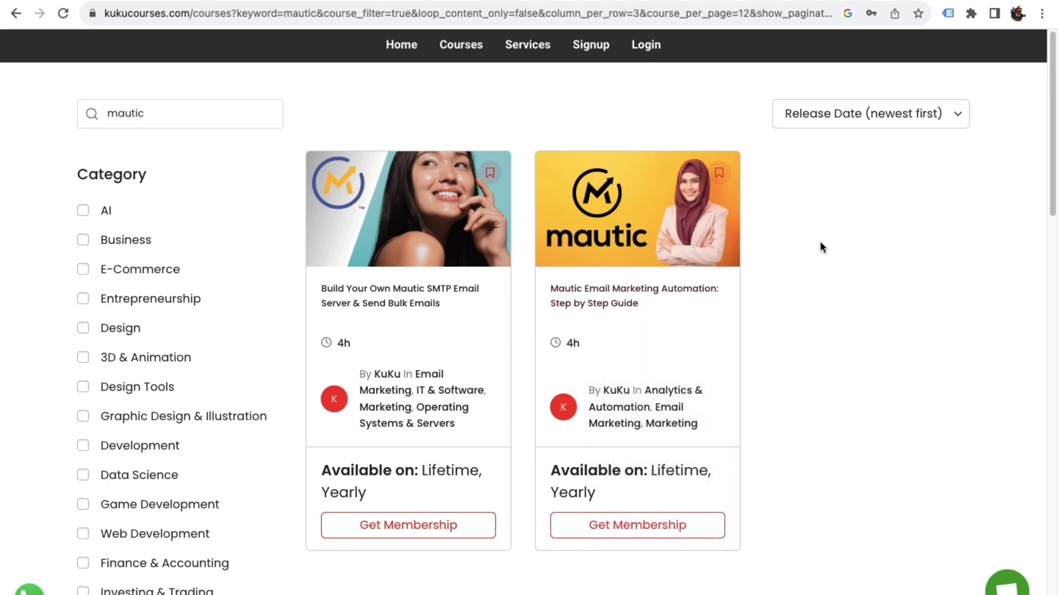
{"action": "left_click", "coordinate": [594, 2]}
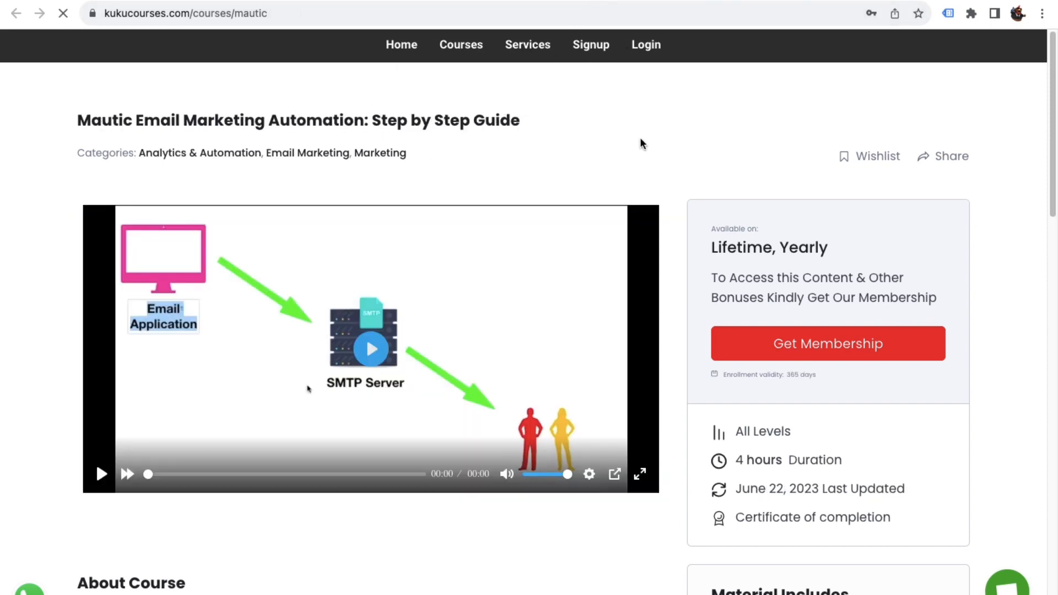
- Repeatedly highlight the automation course's '4 hours' duration to emphasise it
{"action": "left_click_drag", "start_coordinate": [843, 466], "coordinate": [732, 463]}
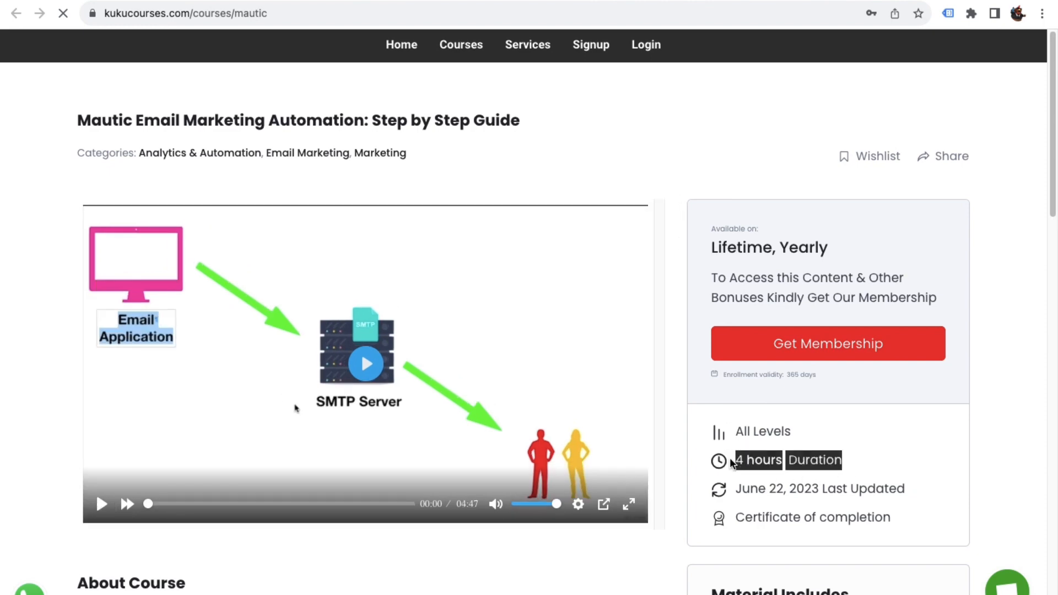
{"action": "left_click", "coordinate": [751, 457]}
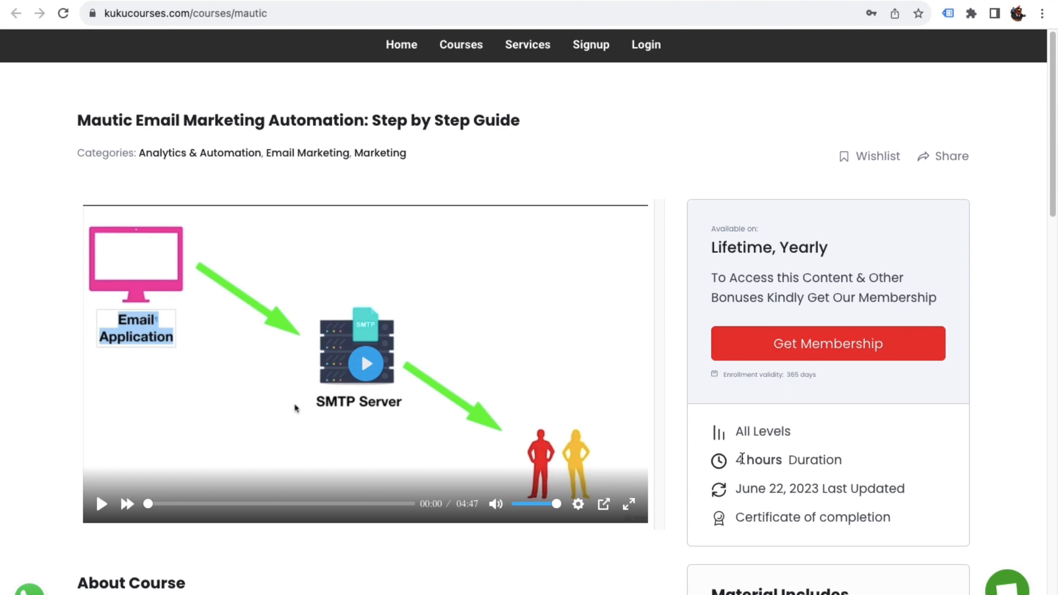
{"action": "left_click_drag", "start_coordinate": [738, 460], "coordinate": [756, 462]}
{"action": "left_click", "coordinate": [756, 462]}
{"action": "left_click_drag", "start_coordinate": [744, 462], "coordinate": [783, 465]}
{"action": "left_click", "coordinate": [783, 466]}
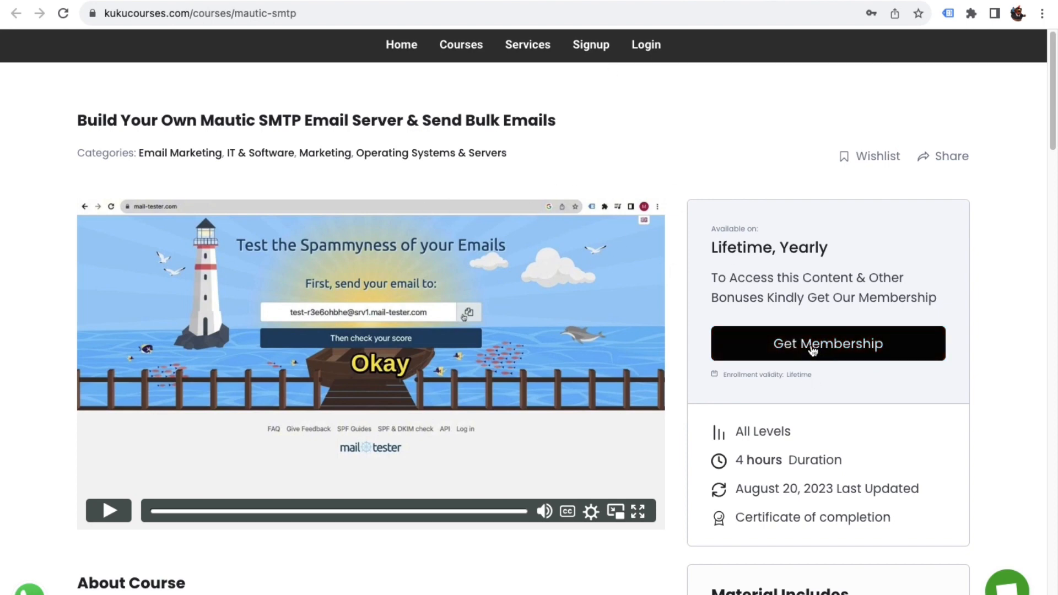
{"action": "right_click", "coordinate": [467, 54]}
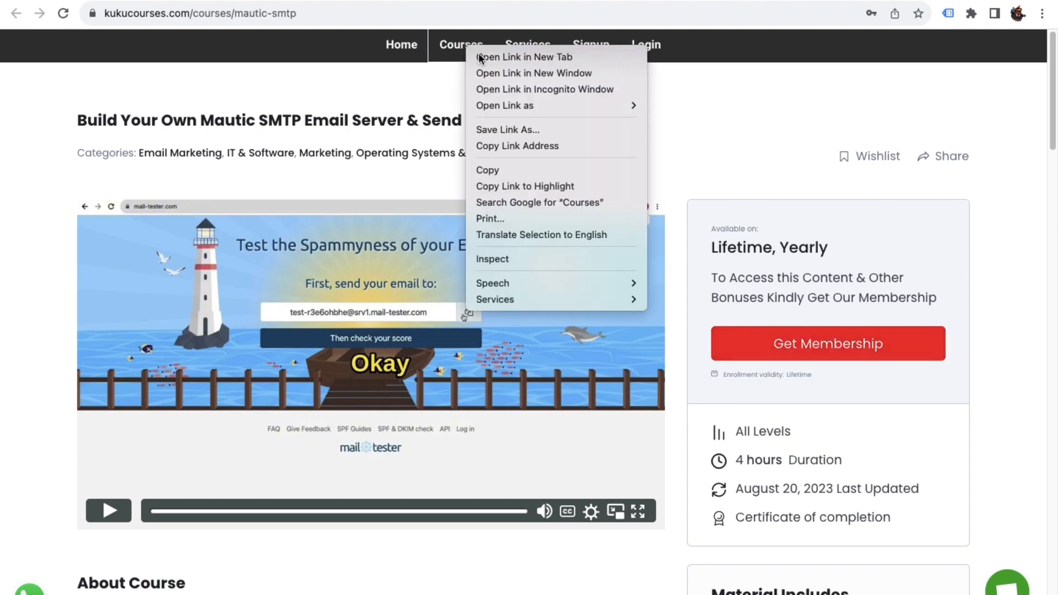
{"action": "key", "text": "Escape"}
{"action": "key", "text": "Return"}
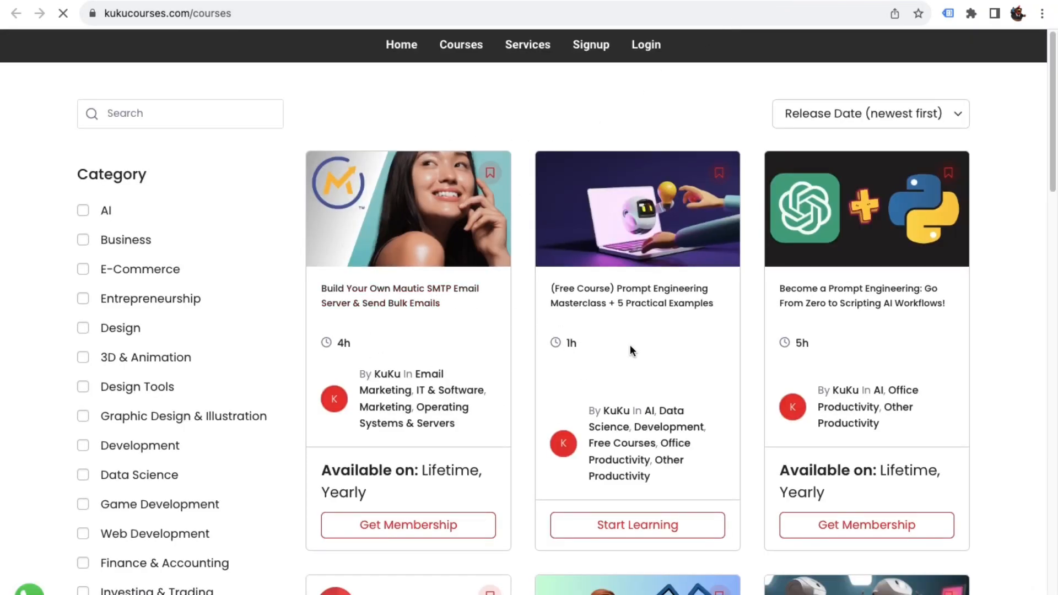
{"action": "scroll", "coordinate": [646, 349], "scroll_direction": "down", "scroll_amount": 3}
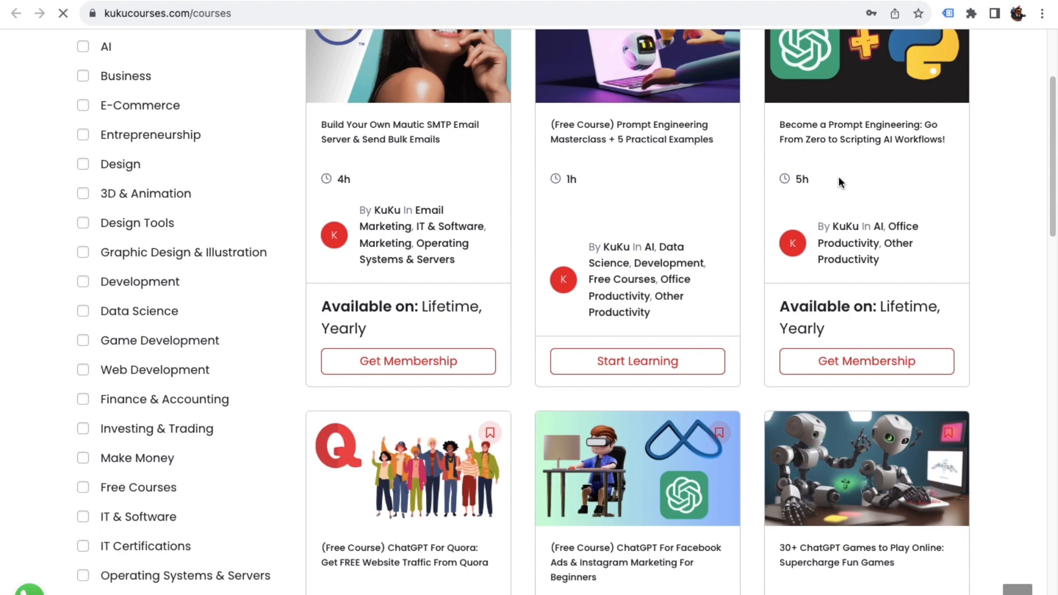
{"action": "double_click", "coordinate": [803, 179]}
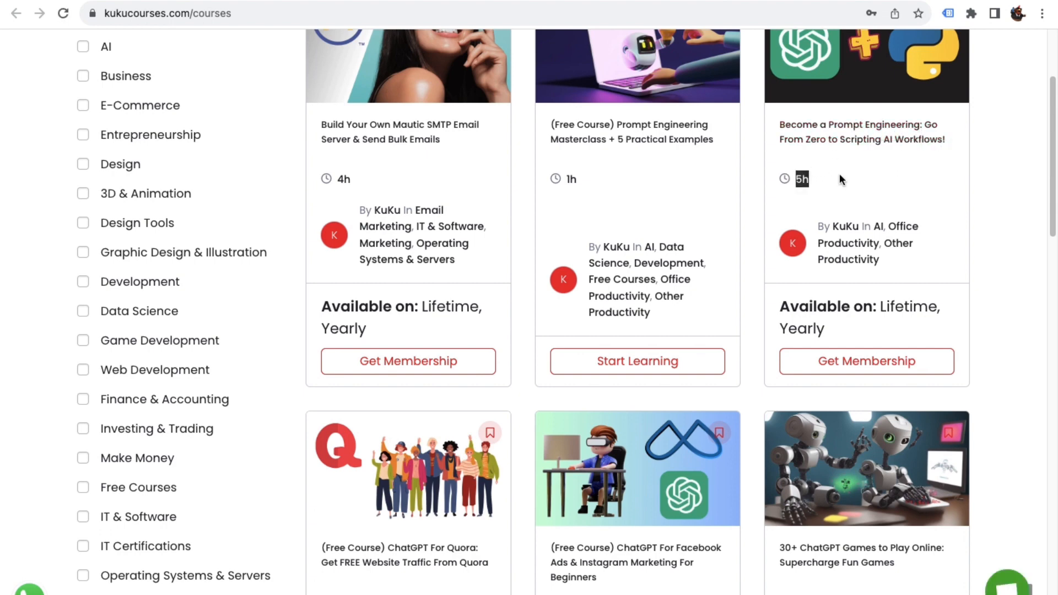
{"action": "scroll", "coordinate": [761, 214], "scroll_direction": "down", "scroll_amount": 3}
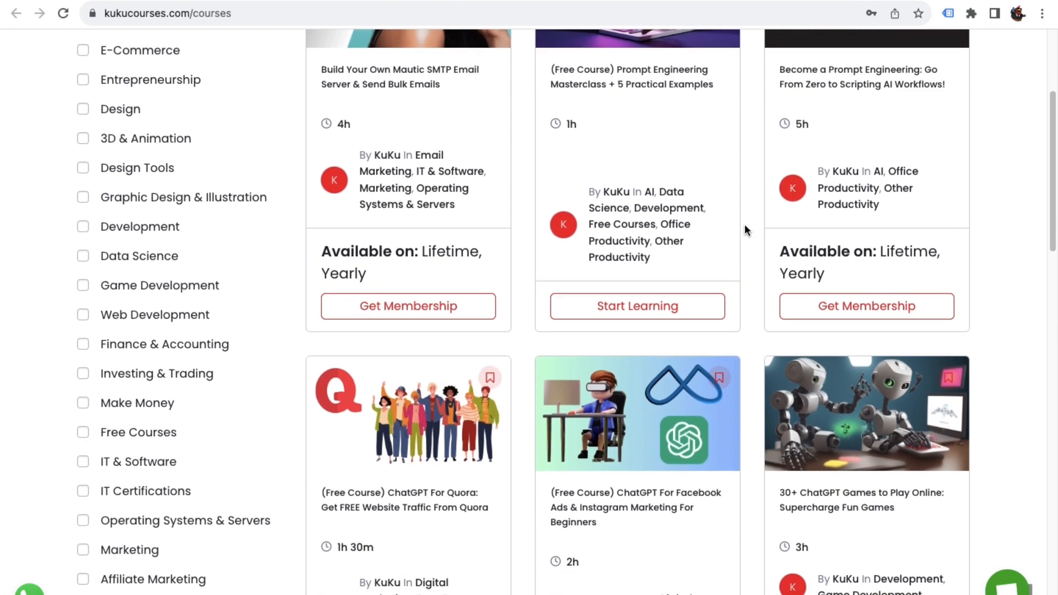
{"action": "scroll", "coordinate": [745, 226], "scroll_direction": "down", "scroll_amount": 5}
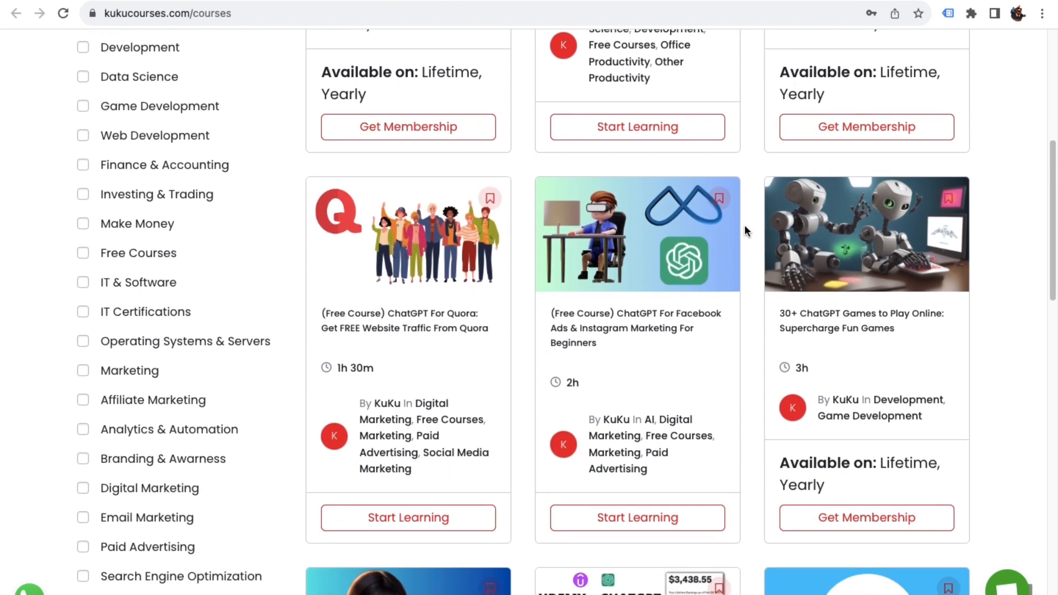
{"action": "scroll", "coordinate": [744, 226], "scroll_direction": "down", "scroll_amount": 2}
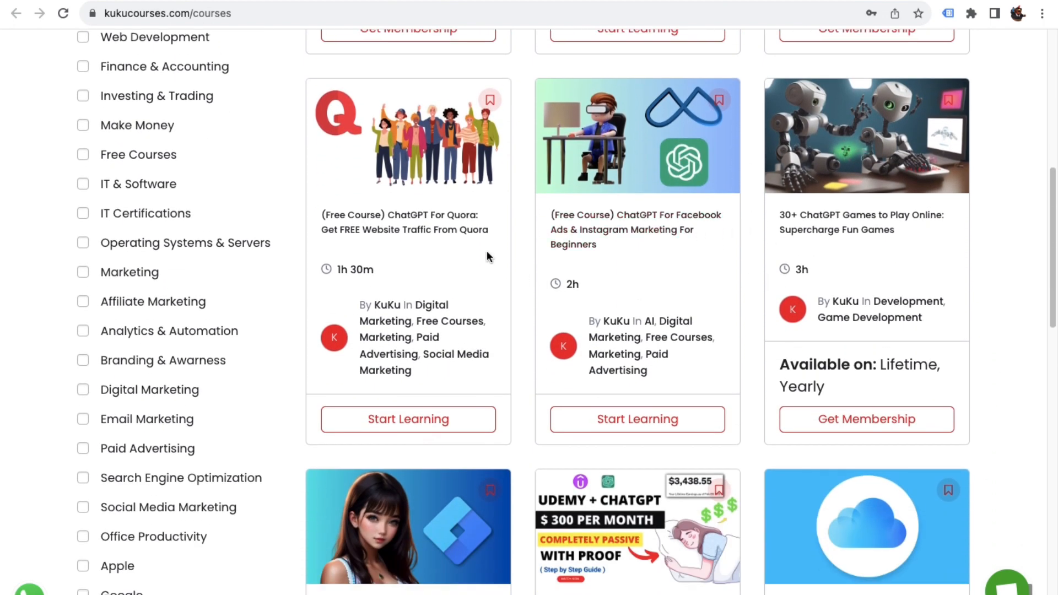
{"action": "scroll", "coordinate": [542, 305], "scroll_direction": "down", "scroll_amount": 15}
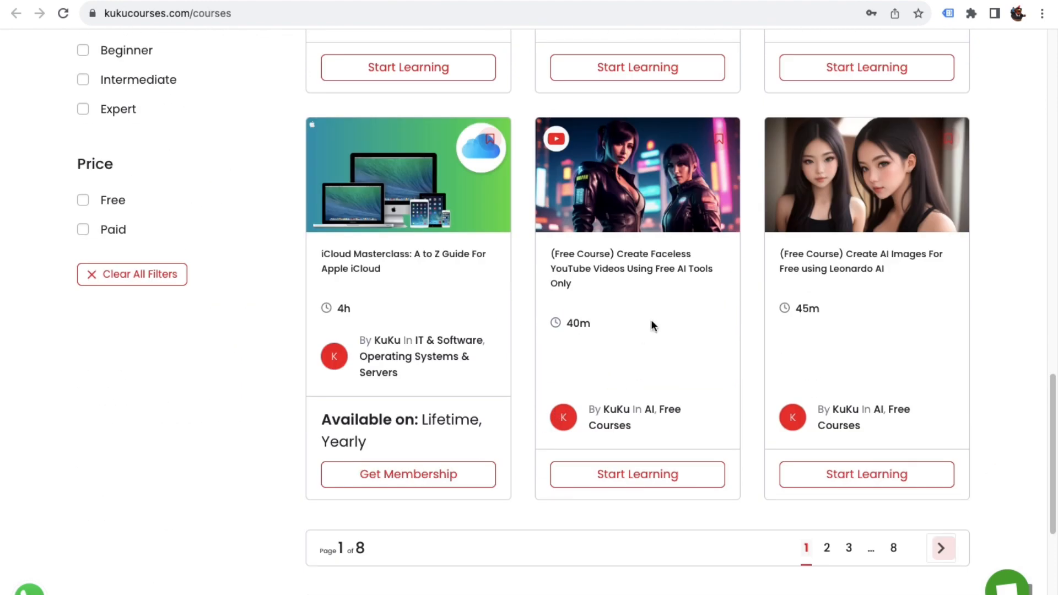
{"action": "scroll", "coordinate": [650, 328], "scroll_direction": "up", "scroll_amount": 12}
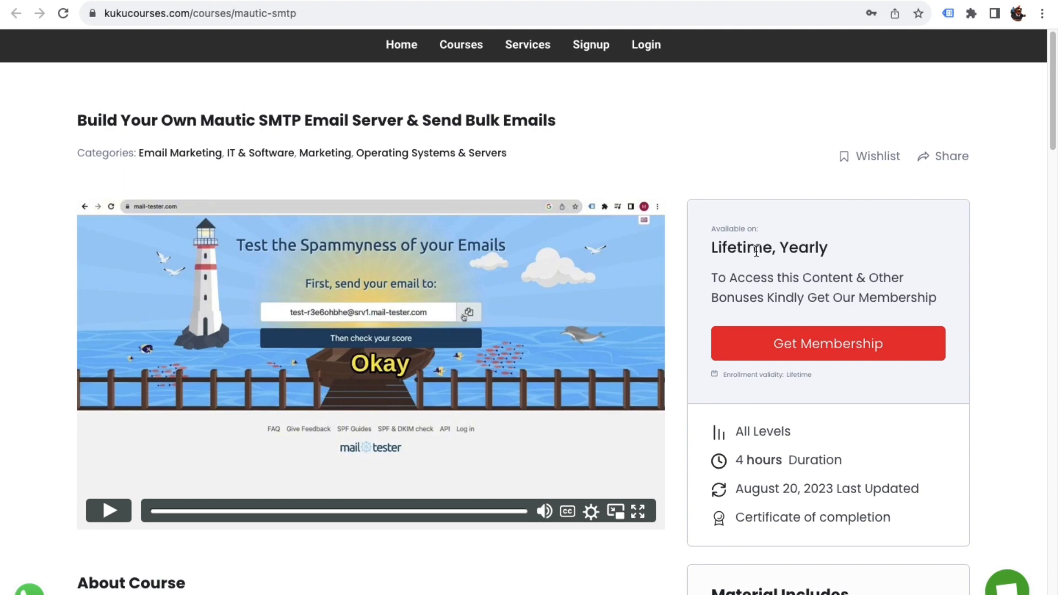
- Start a membership signup and apply code 50discount, halving the Lifetime total to $49.50
{"action": "left_click", "coordinate": [809, 359]}
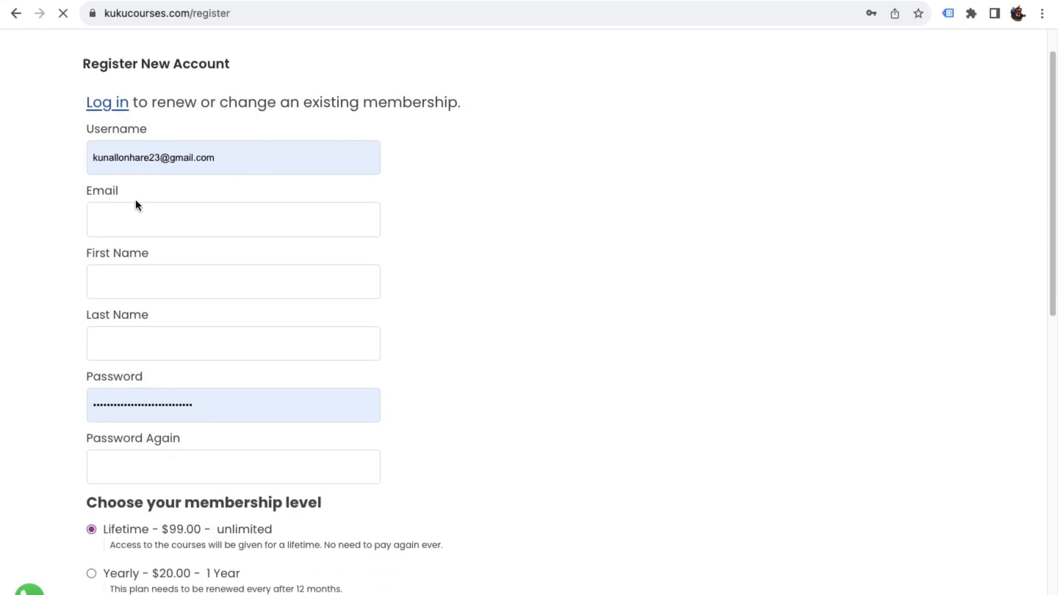
{"action": "scroll", "coordinate": [142, 131], "scroll_direction": "down", "scroll_amount": 3}
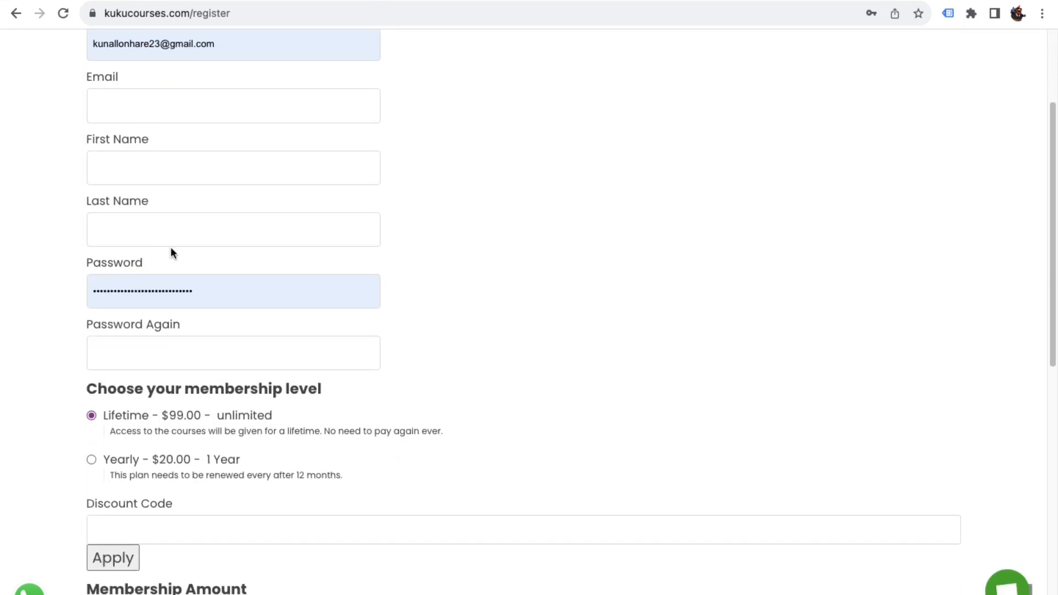
{"action": "scroll", "coordinate": [168, 265], "scroll_direction": "down", "scroll_amount": 1}
{"action": "scroll", "coordinate": [210, 366], "scroll_direction": "down", "scroll_amount": 5}
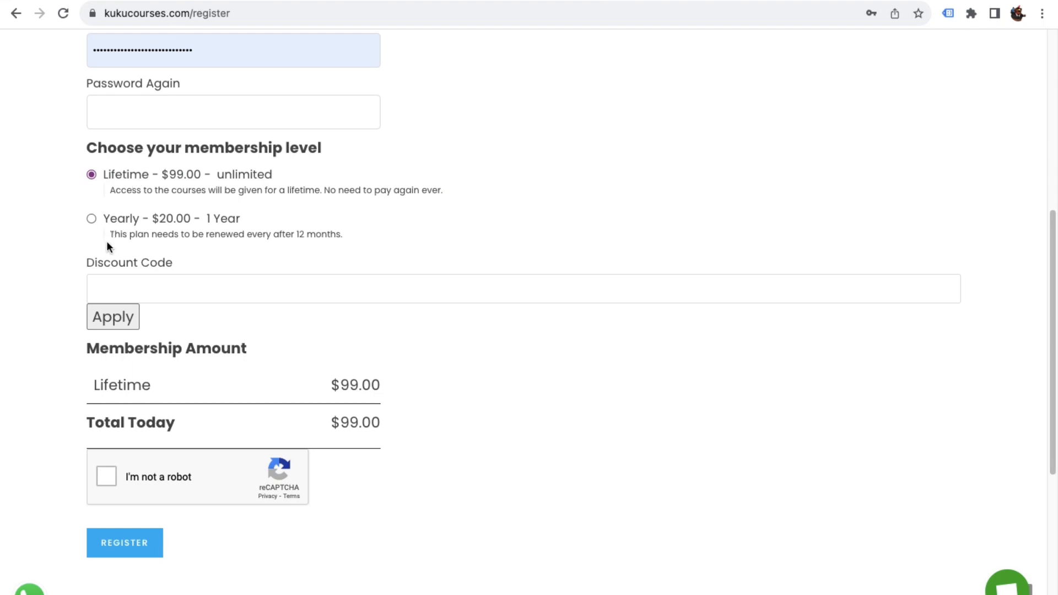
{"action": "left_click", "coordinate": [144, 293]}
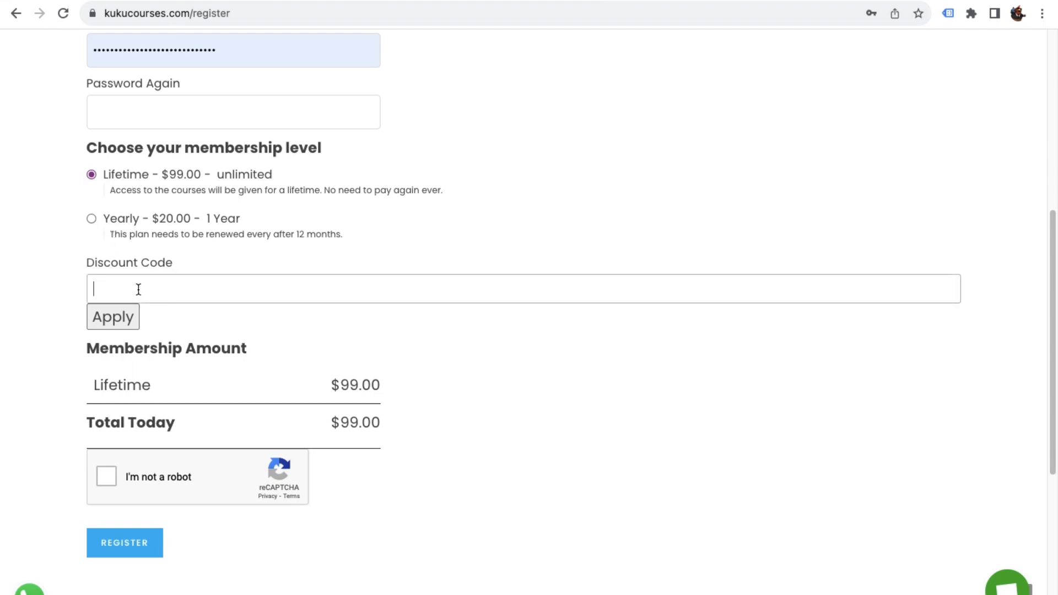
{"action": "type", "text": "discount"}
{"action": "left_click", "coordinate": [113, 319]}
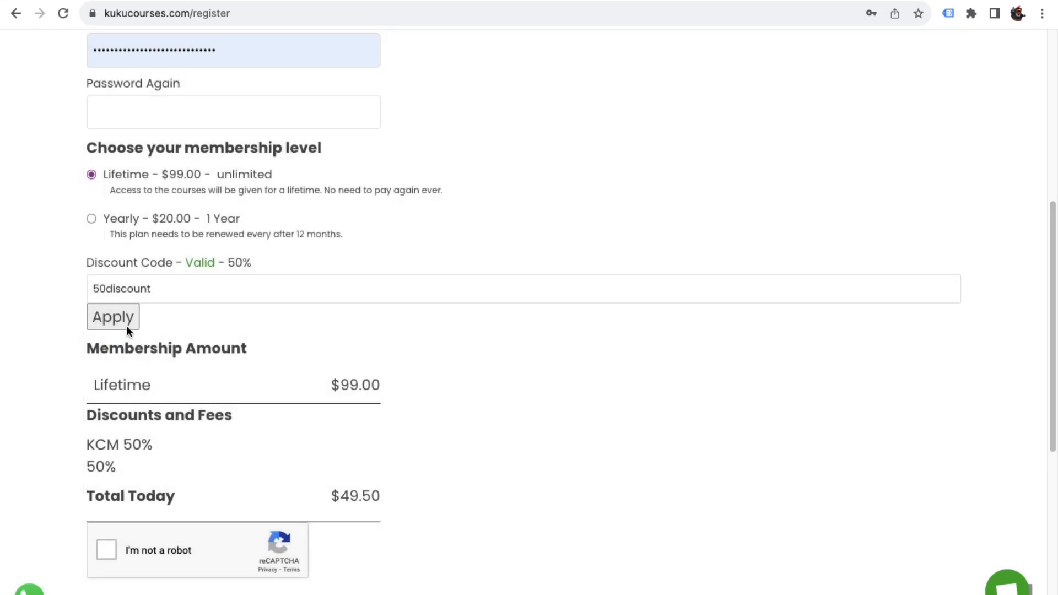
- Recheck the $49.50 Total Today and go to the footer's Support page
{"action": "scroll", "coordinate": [193, 419], "scroll_direction": "down", "scroll_amount": 5}
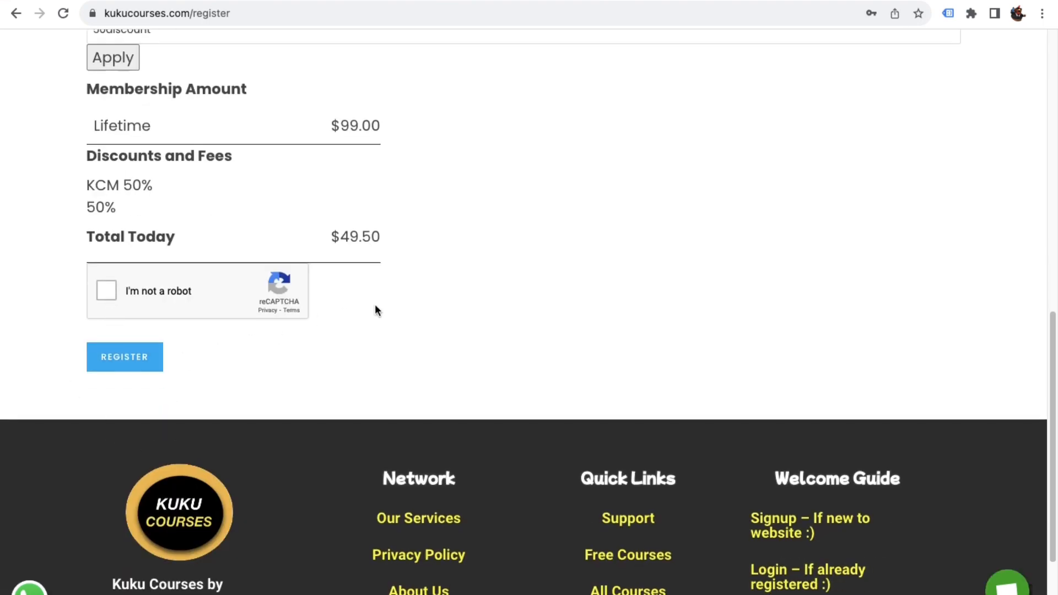
{"action": "scroll", "coordinate": [375, 306], "scroll_direction": "up", "scroll_amount": 8}
{"action": "scroll", "coordinate": [507, 304], "scroll_direction": "up", "scroll_amount": 4}
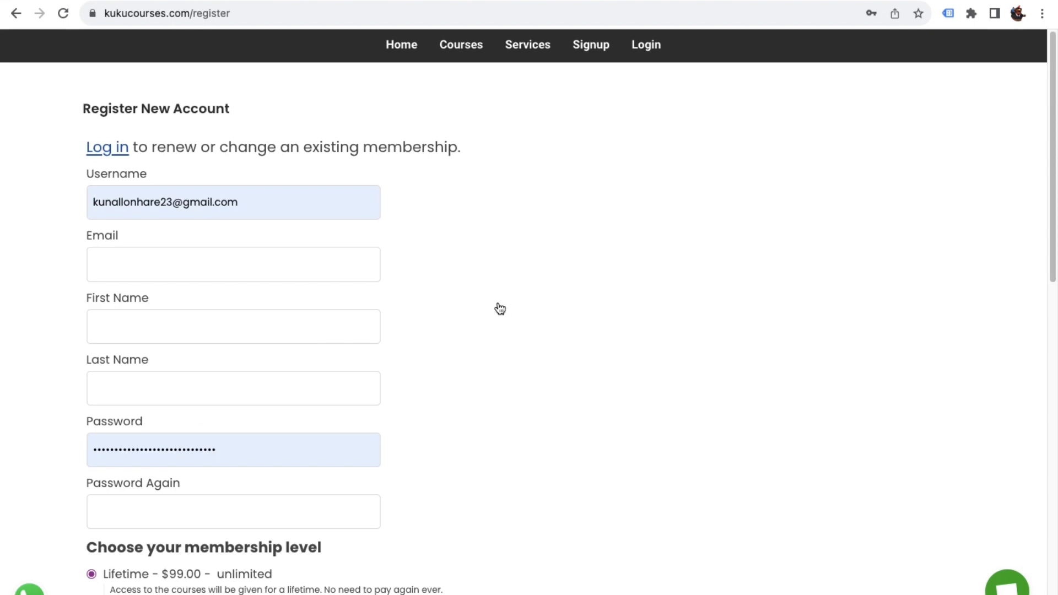
{"action": "scroll", "coordinate": [422, 248], "scroll_direction": "down", "scroll_amount": 4}
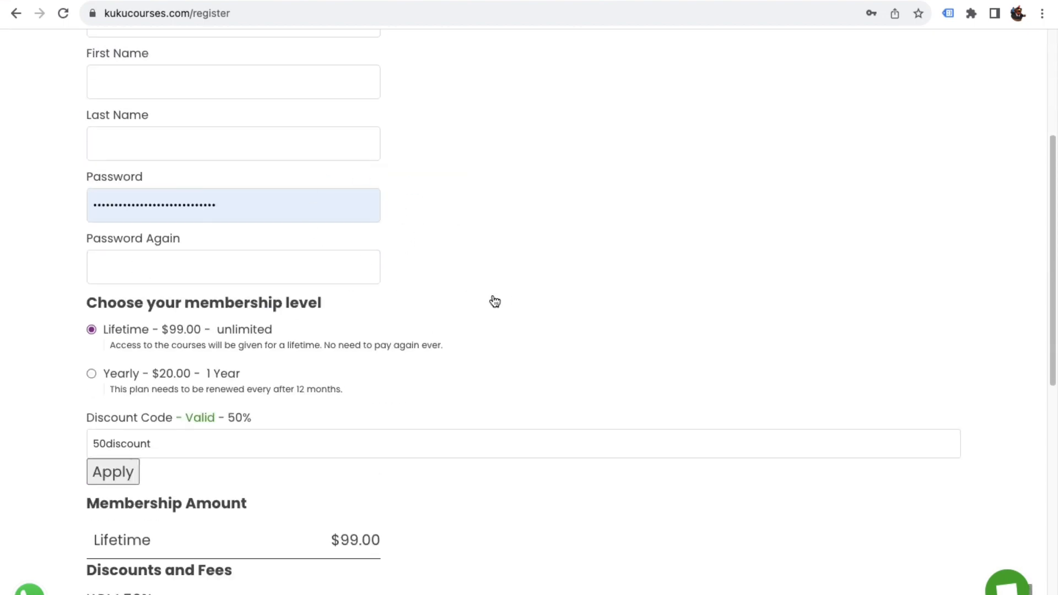
{"action": "scroll", "coordinate": [537, 342], "scroll_direction": "down", "scroll_amount": 6}
{"action": "scroll", "coordinate": [531, 342], "scroll_direction": "down", "scroll_amount": 3}
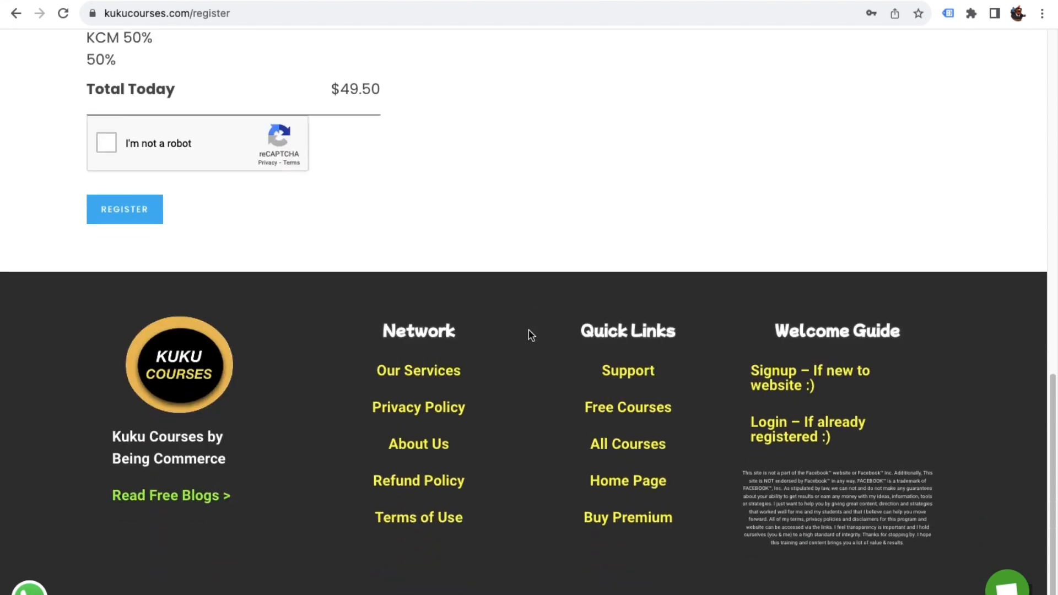
{"action": "left_click", "coordinate": [627, 373]}
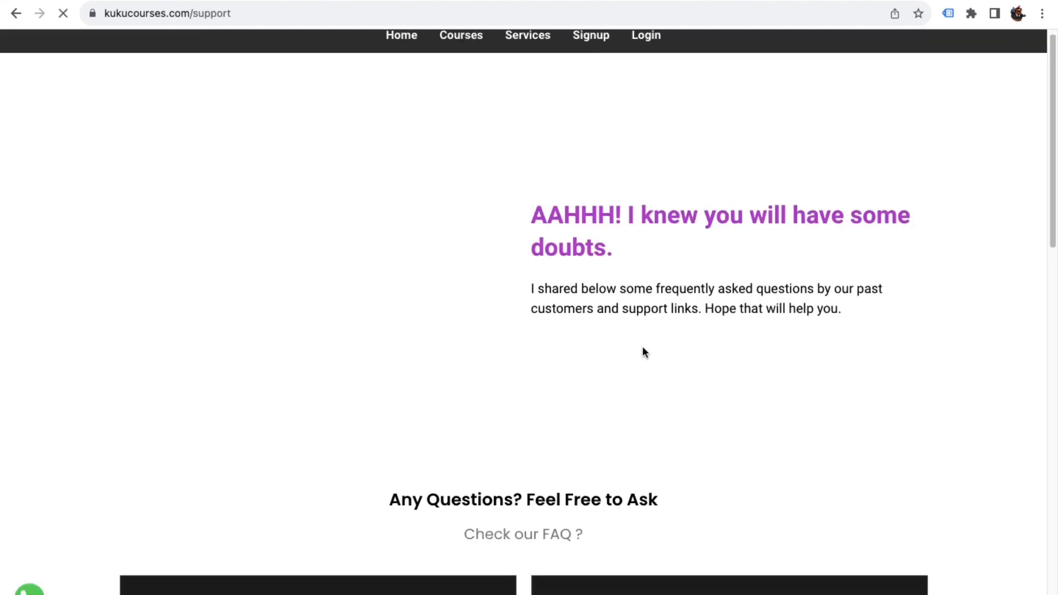
- Expand the 'Unable to make payment? Why?' FAQ and open its full article
{"action": "scroll", "coordinate": [645, 352], "scroll_direction": "down", "scroll_amount": 5}
{"action": "left_click", "coordinate": [793, 346]}
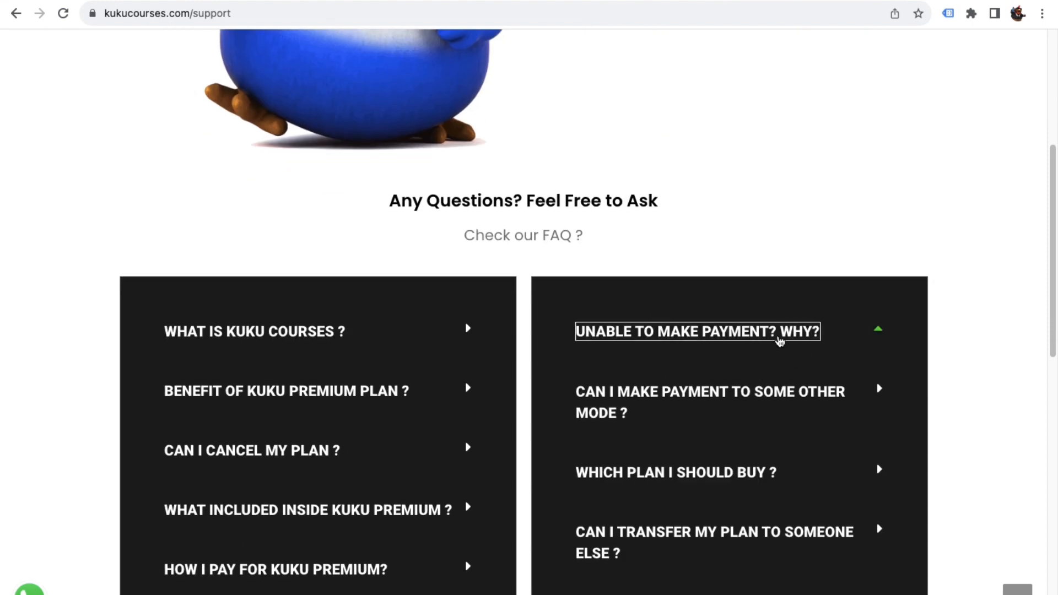
{"action": "scroll", "coordinate": [681, 354], "scroll_direction": "down", "scroll_amount": 3}
{"action": "left_click", "coordinate": [800, 255]}
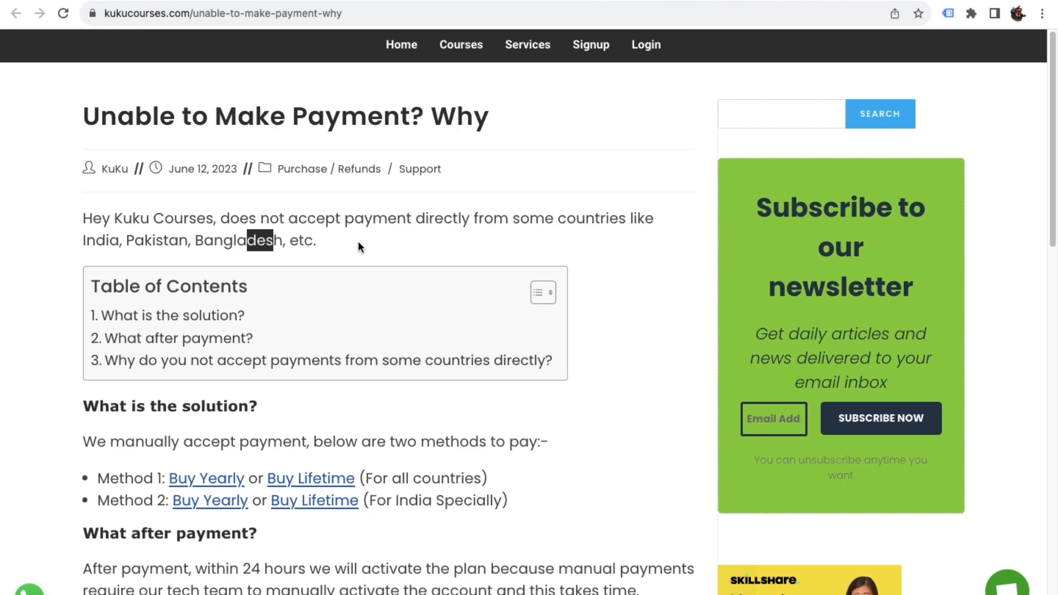
- Read the payment article, highlighting Method 2's India-only note
{"action": "scroll", "coordinate": [346, 243], "scroll_direction": "down", "scroll_amount": 1}
{"action": "left_click", "coordinate": [342, 239]}
{"action": "scroll", "coordinate": [380, 206], "scroll_direction": "up", "scroll_amount": 1}
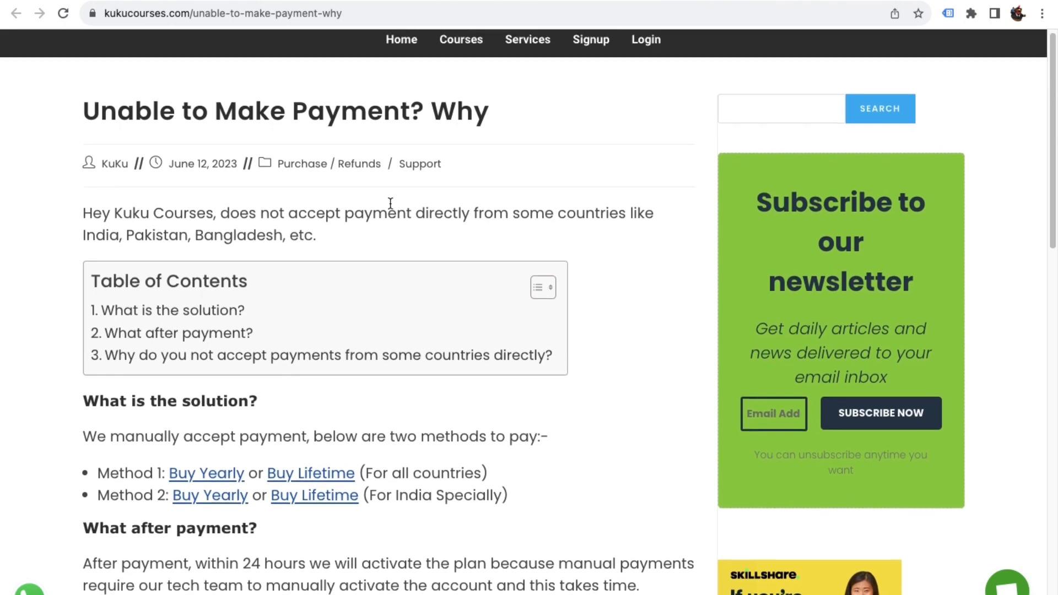
{"action": "scroll", "coordinate": [420, 213], "scroll_direction": "down", "scroll_amount": 5}
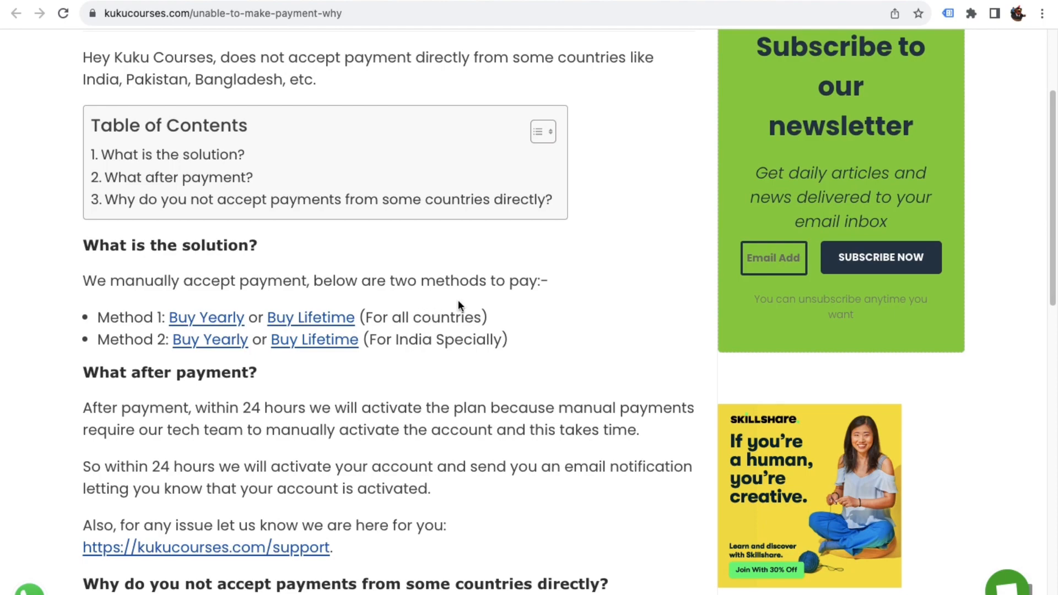
{"action": "scroll", "coordinate": [458, 305], "scroll_direction": "up", "scroll_amount": 6}
{"action": "scroll", "coordinate": [422, 242], "scroll_direction": "down", "scroll_amount": 8}
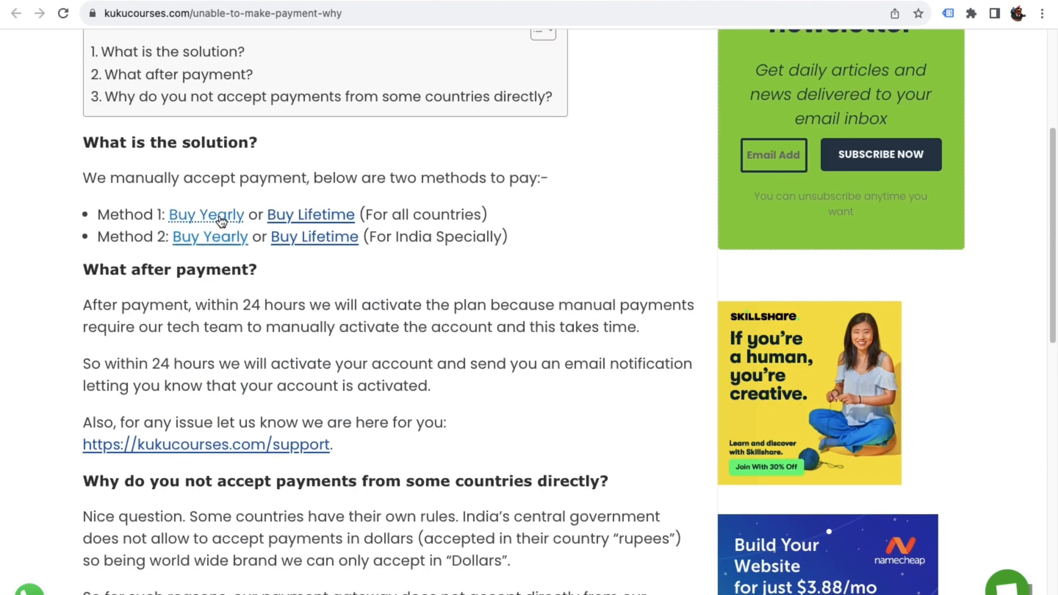
{"action": "left_click_drag", "start_coordinate": [398, 236], "coordinate": [508, 237]}
{"action": "left_click", "coordinate": [330, 253]}
- Open Method 2's India Instamojo payment pages for the Lifetime and Yearly plans
{"action": "left_click", "coordinate": [331, 241]}
{"action": "left_click", "coordinate": [669, 1]}
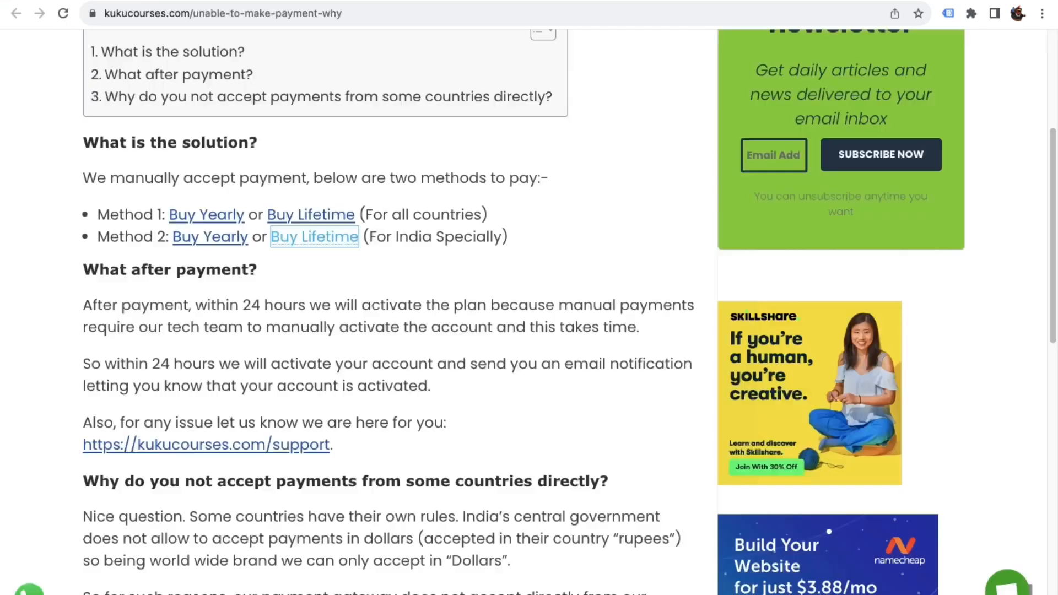
{"action": "left_click", "coordinate": [195, 241]}
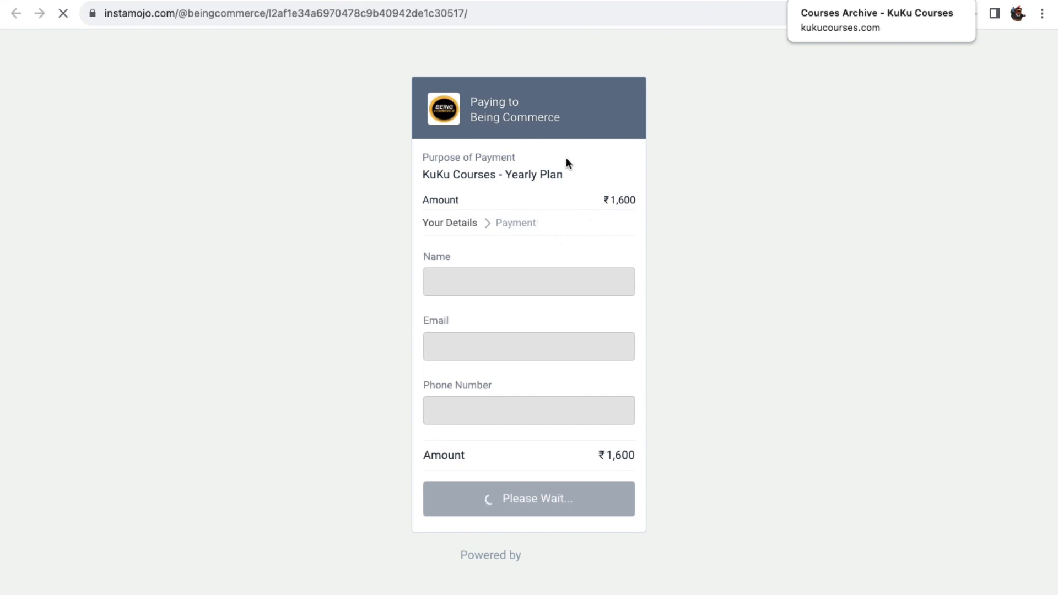
- Enter discount code 50discount on the Instamojo Lifetime Plan form, halving the total to ₹4,100
{"action": "left_click", "coordinate": [692, 1]}
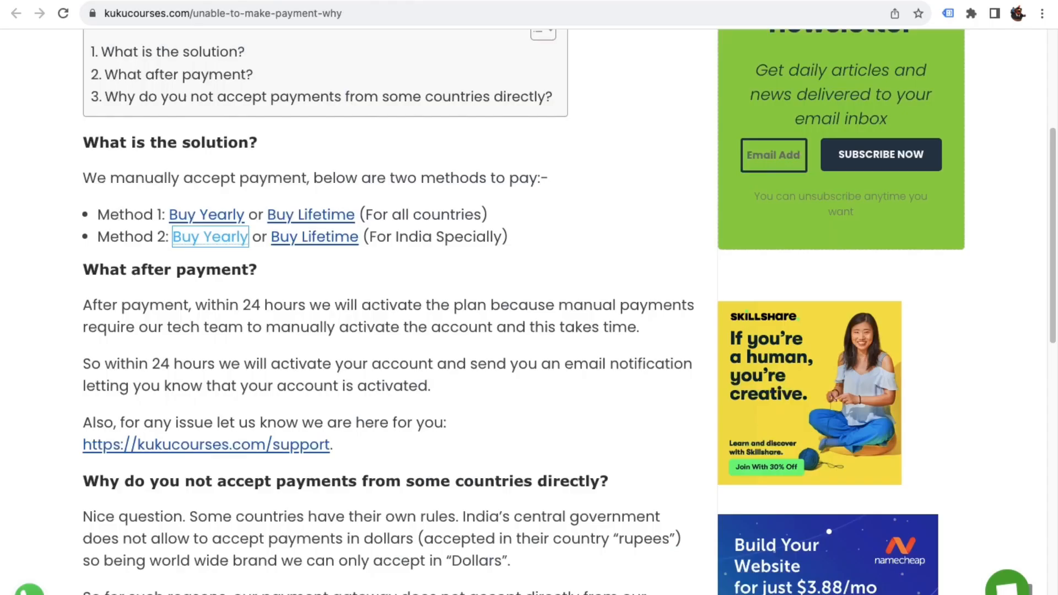
{"action": "left_click", "coordinate": [671, 1]}
{"action": "scroll", "coordinate": [465, 385], "scroll_direction": "down", "scroll_amount": 1}
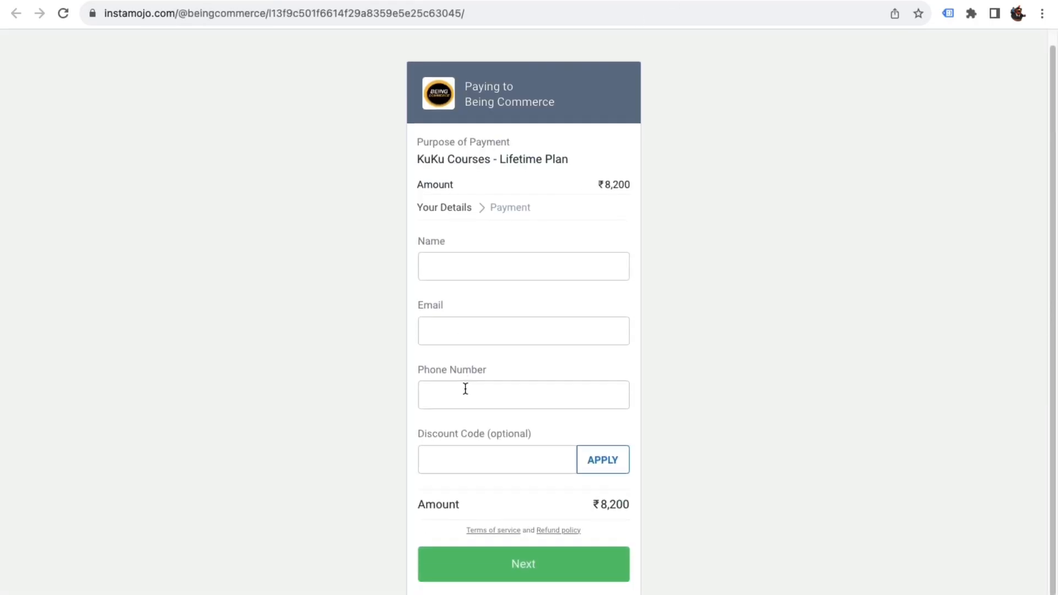
{"action": "left_click", "coordinate": [445, 445]}
{"action": "type", "text": "50"}
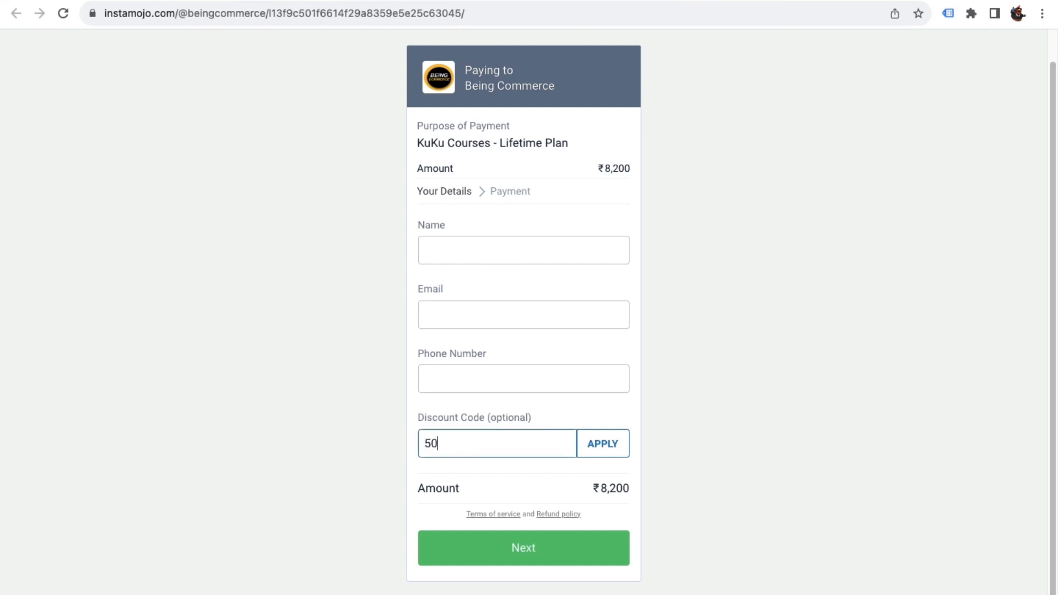
{"action": "type", "text": "discount"}
{"action": "scroll", "coordinate": [702, 461], "scroll_direction": "down", "scroll_amount": 2}
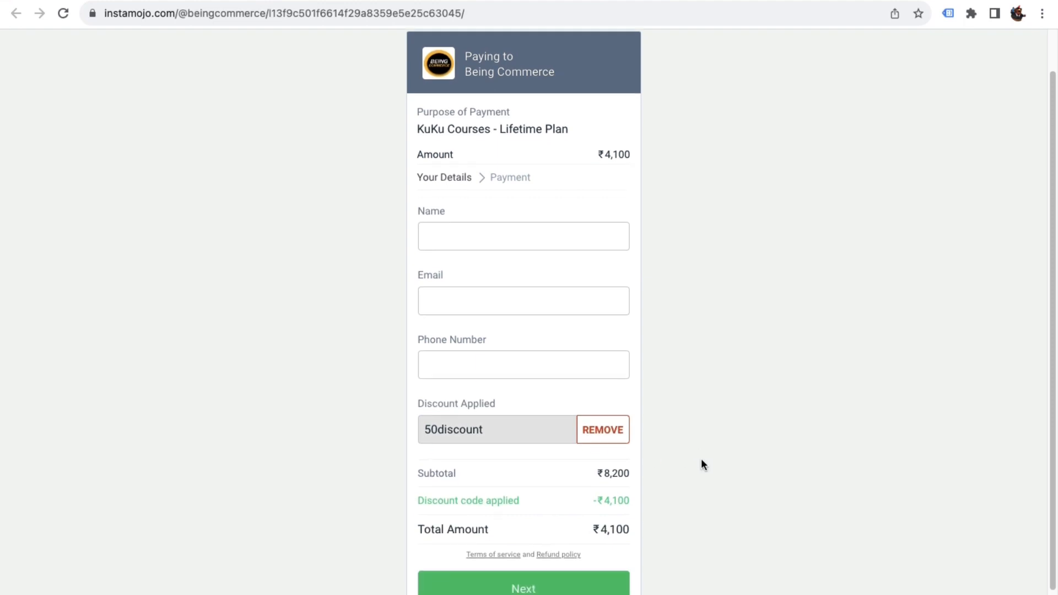
- From the payment help article, open the all-countries Lifetime and Yearly payment links
{"action": "left_click", "coordinate": [656, 1]}
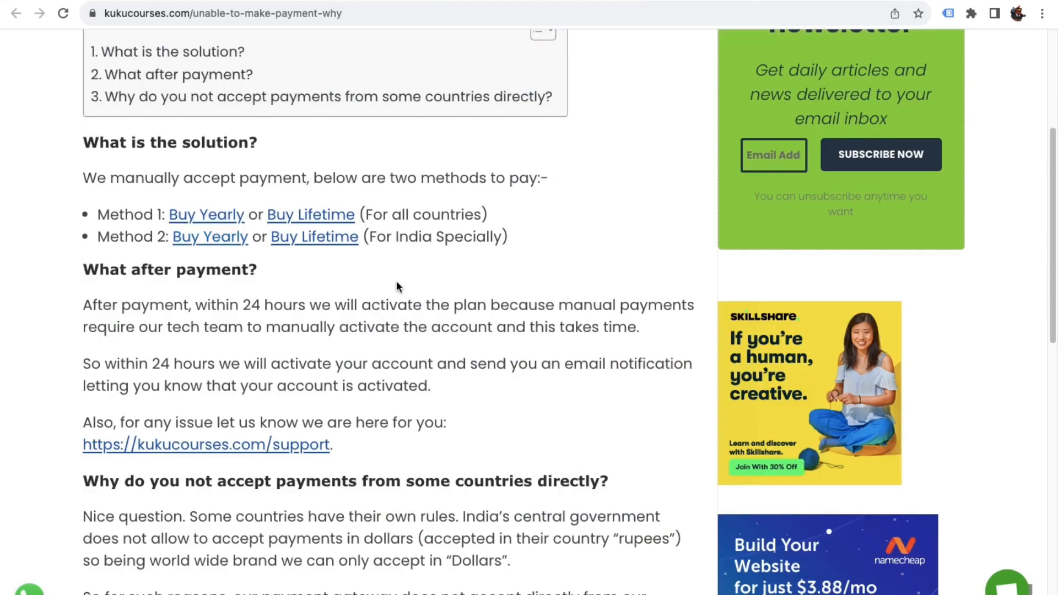
{"action": "scroll", "coordinate": [399, 266], "scroll_direction": "up", "scroll_amount": 1}
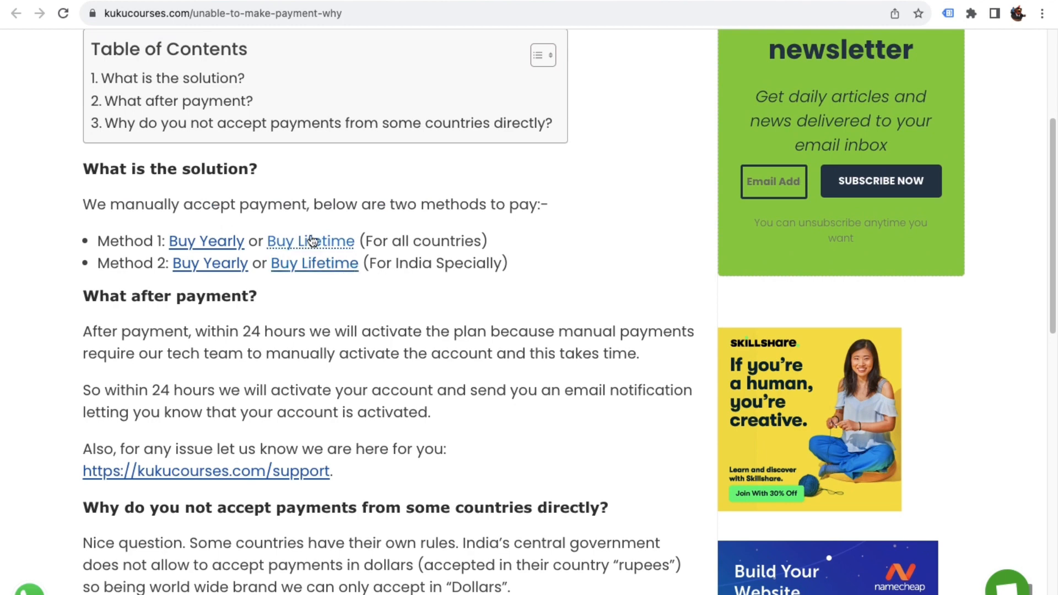
{"action": "left_click", "coordinate": [288, 243]}
{"action": "left_click", "coordinate": [611, 1]}
{"action": "left_click", "coordinate": [223, 243]}
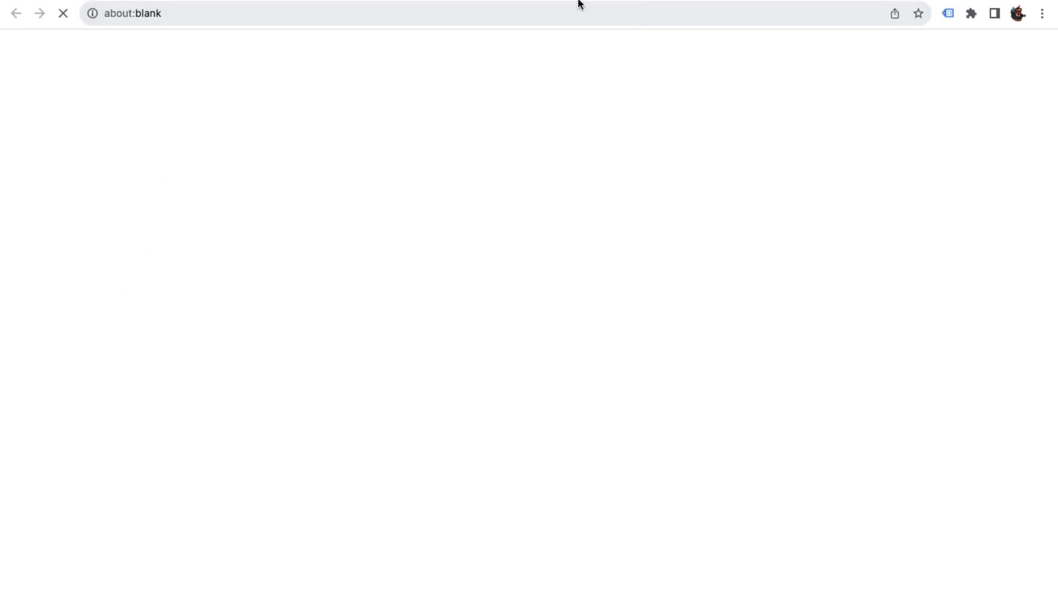
- Apply promotion code 50DISCOUNT in Stripe Checkout for the Lifetime Plan
{"action": "left_click", "coordinate": [579, 2]}
{"action": "scroll", "coordinate": [530, 261], "scroll_direction": "up", "scroll_amount": 4}
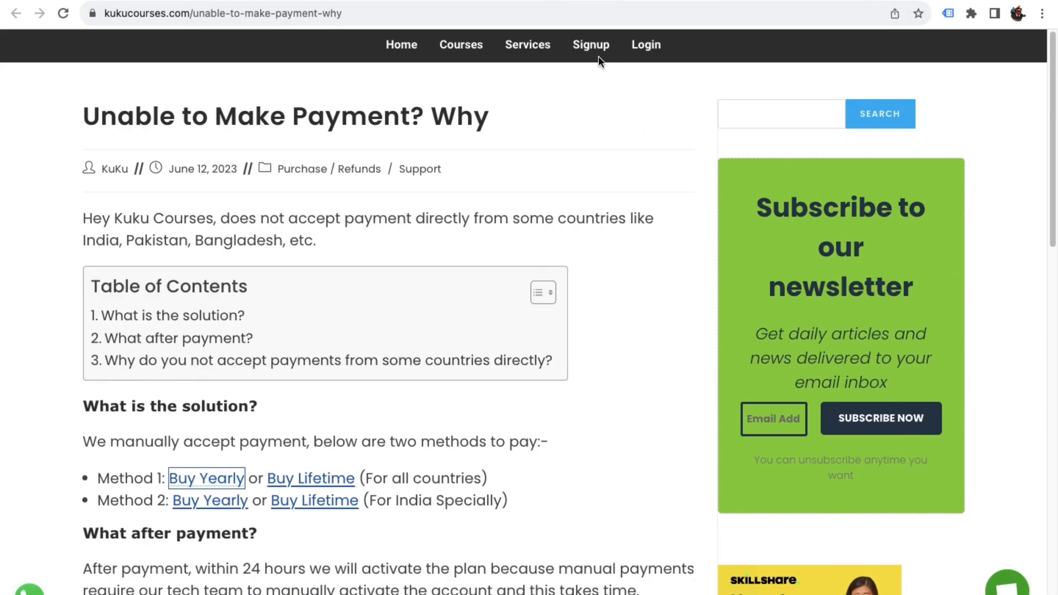
{"action": "left_click", "coordinate": [735, 2]}
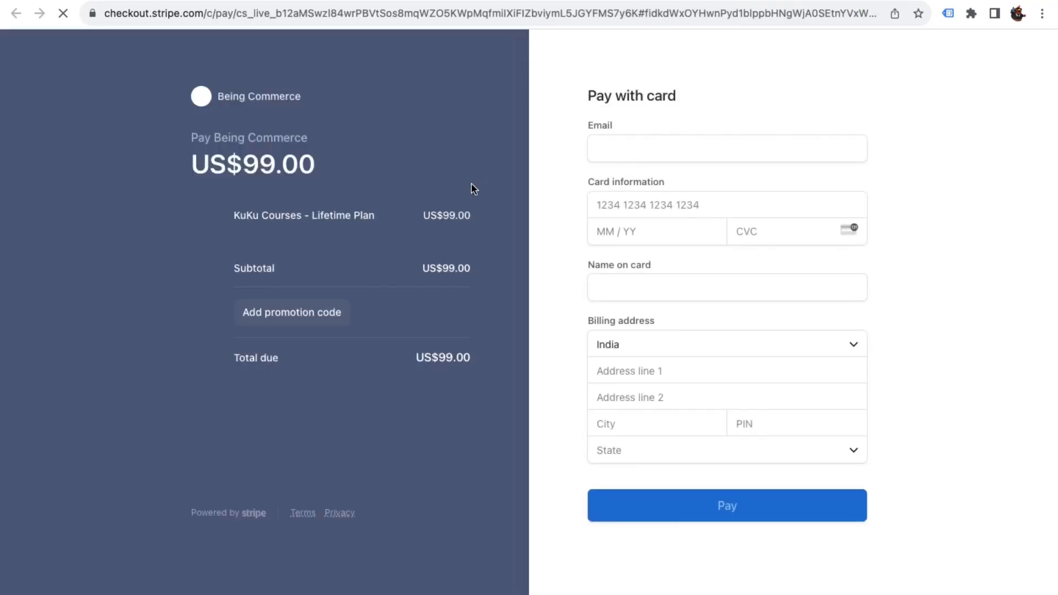
{"action": "left_click", "coordinate": [269, 317]}
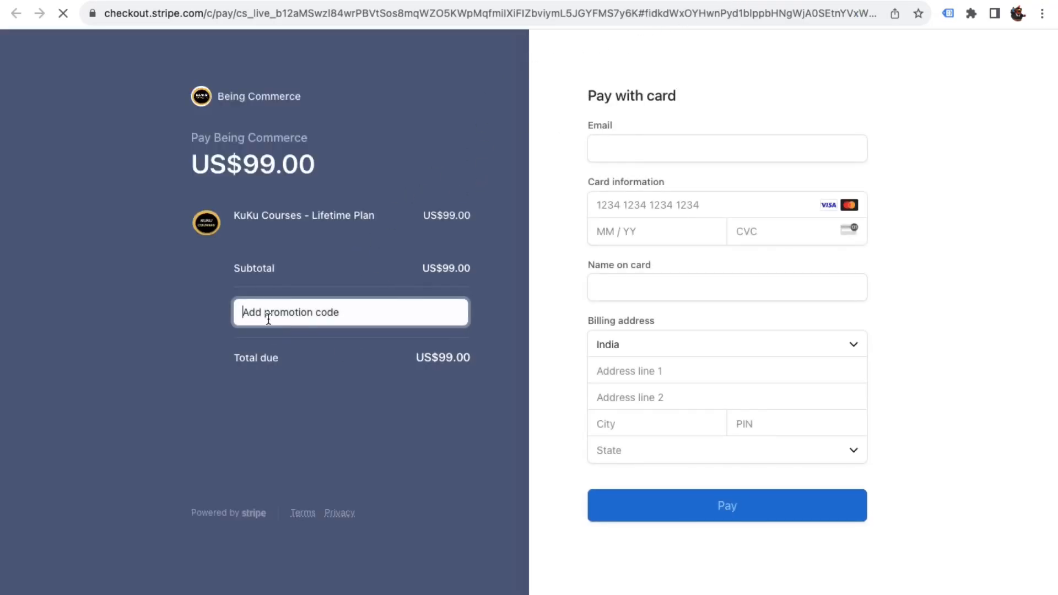
{"action": "type", "text": "50DISCOUNT"}
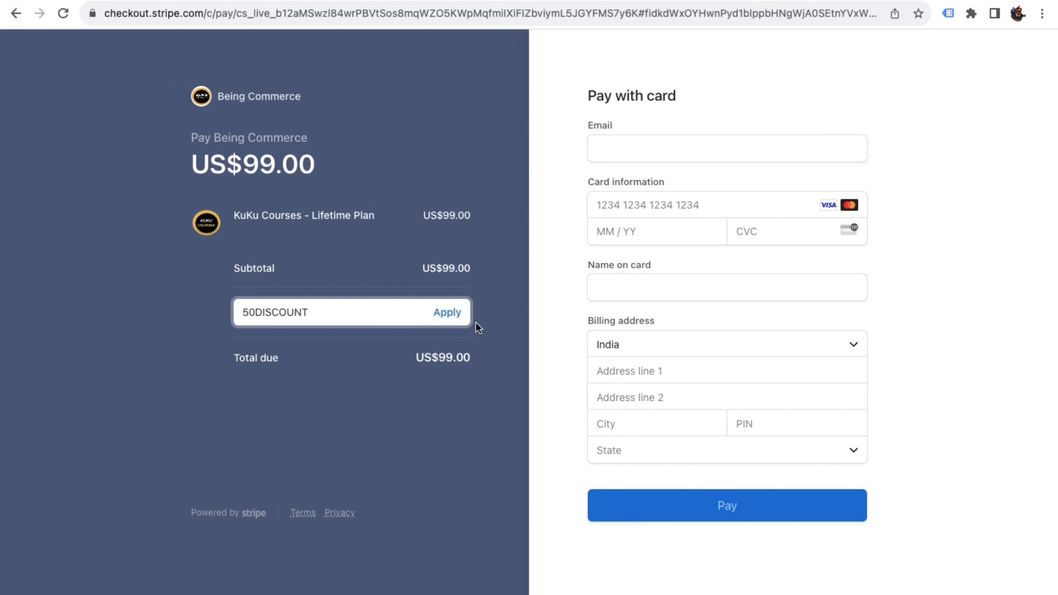
{"action": "left_click", "coordinate": [459, 313]}
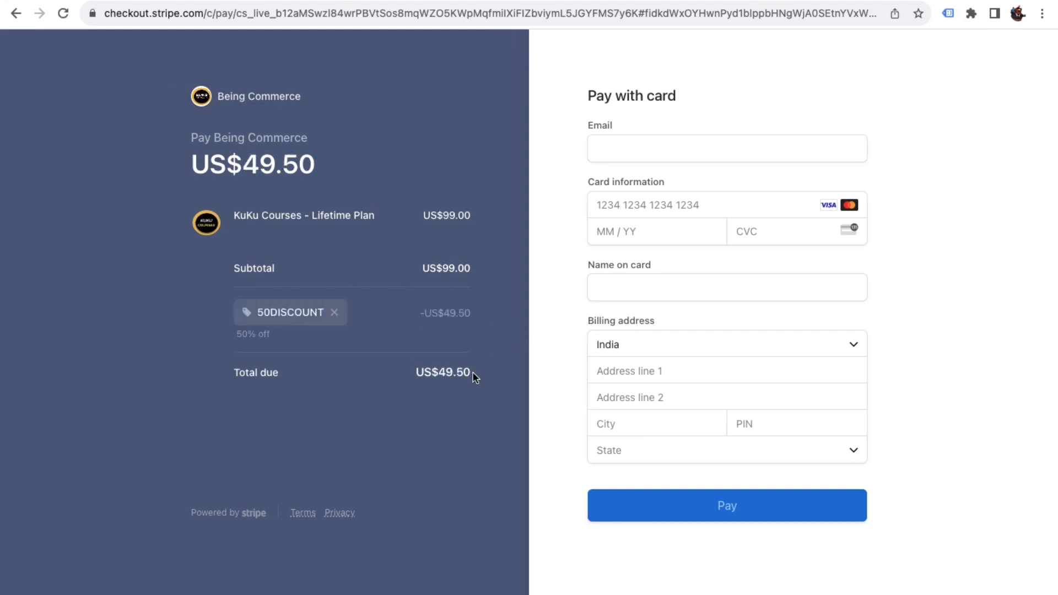
- Highlight the discounted US$49.50 total and the Yearly price, then open the KuKu Courses catalogue
{"action": "left_click_drag", "start_coordinate": [476, 372], "coordinate": [428, 373]}
{"action": "left_click", "coordinate": [480, 396]}
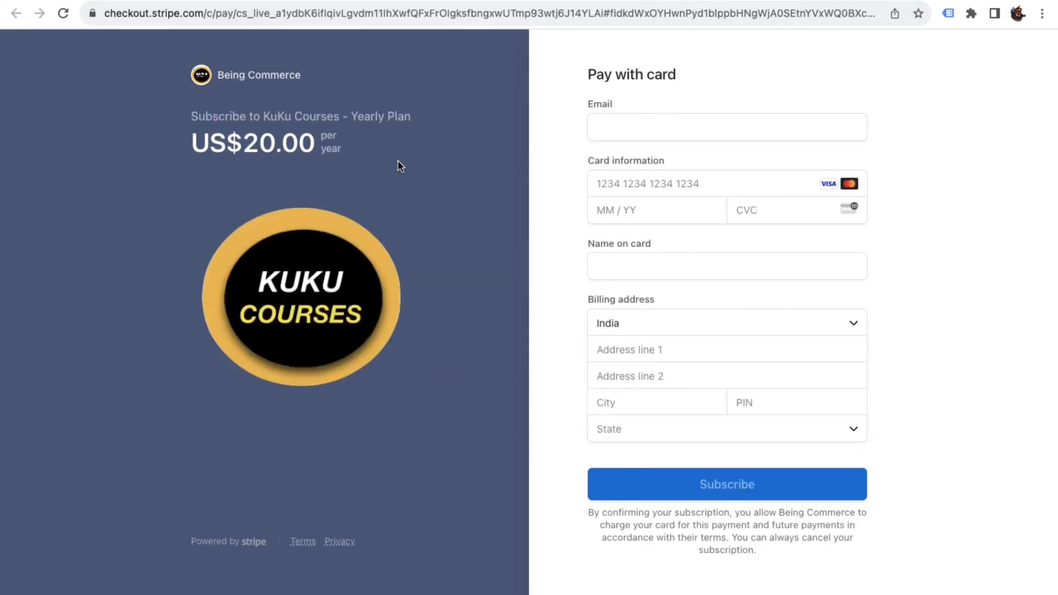
{"action": "left_click_drag", "start_coordinate": [300, 144], "coordinate": [396, 154]}
{"action": "left_click", "coordinate": [553, 0]}
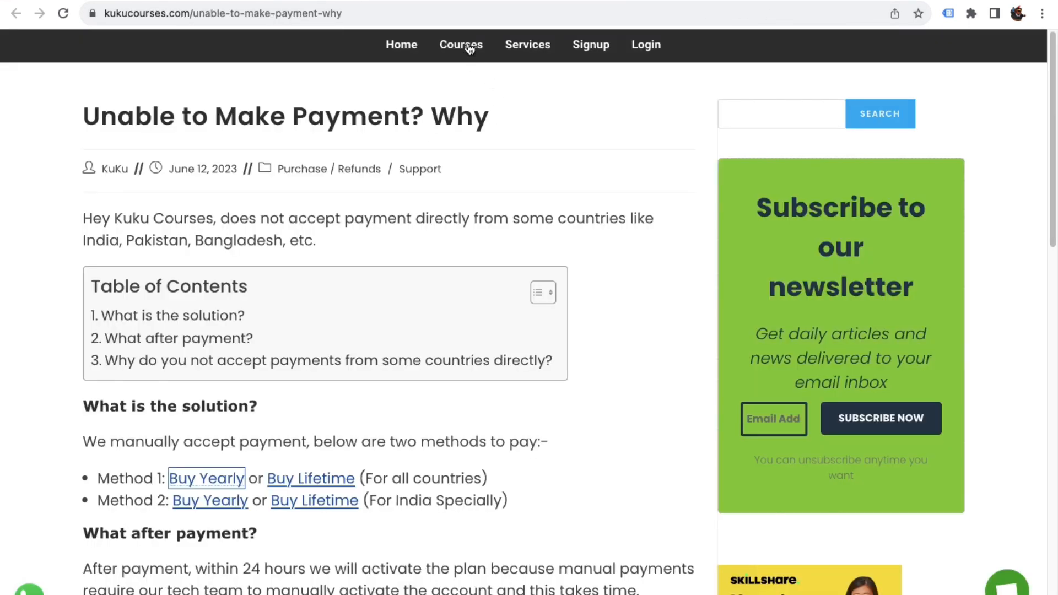
{"action": "left_click", "coordinate": [468, 49]}
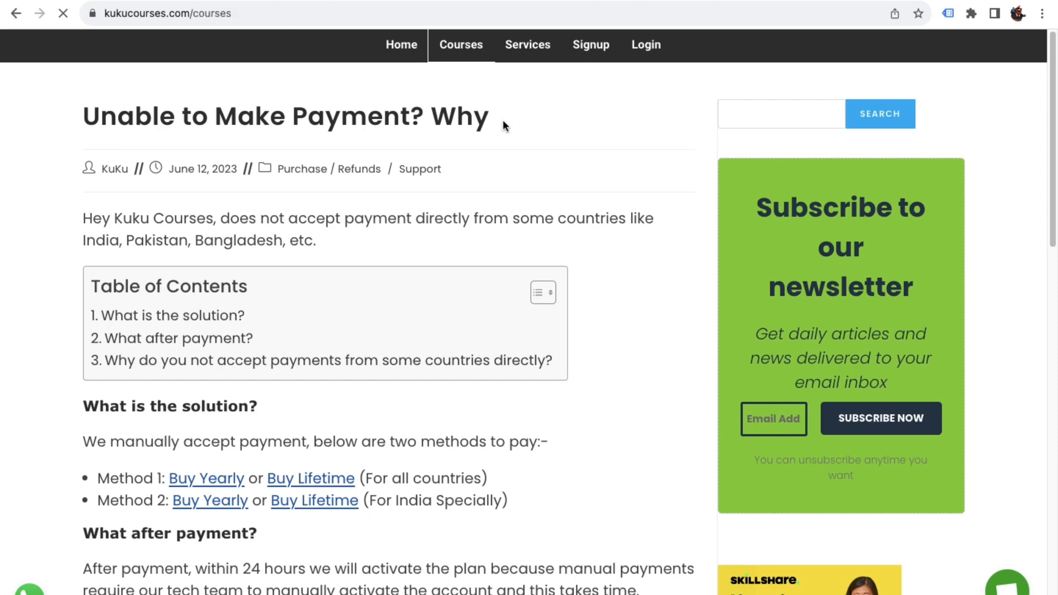